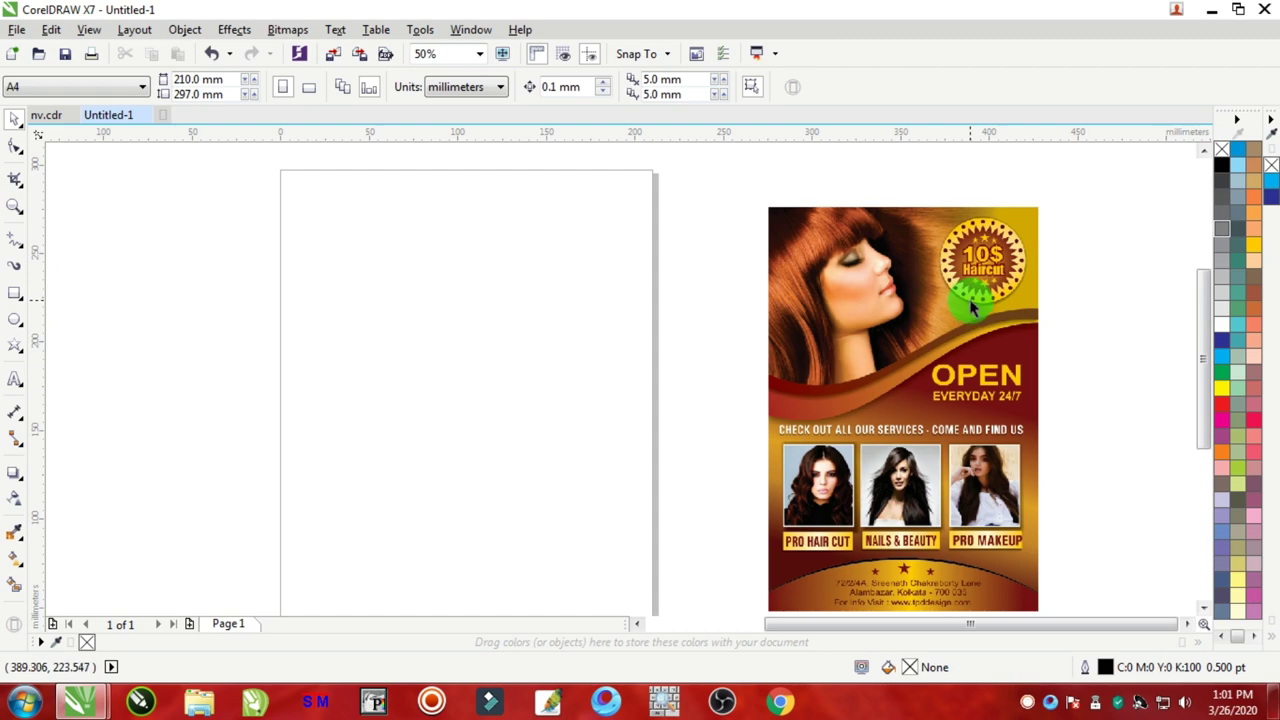
Step: Select the reference flyer image, scroll around to inspect it, then deselect it
{"action": "left_click", "coordinate": [940, 316]}
{"action": "scroll", "coordinate": [935, 380], "scroll_direction": "down", "scroll_amount": 1}
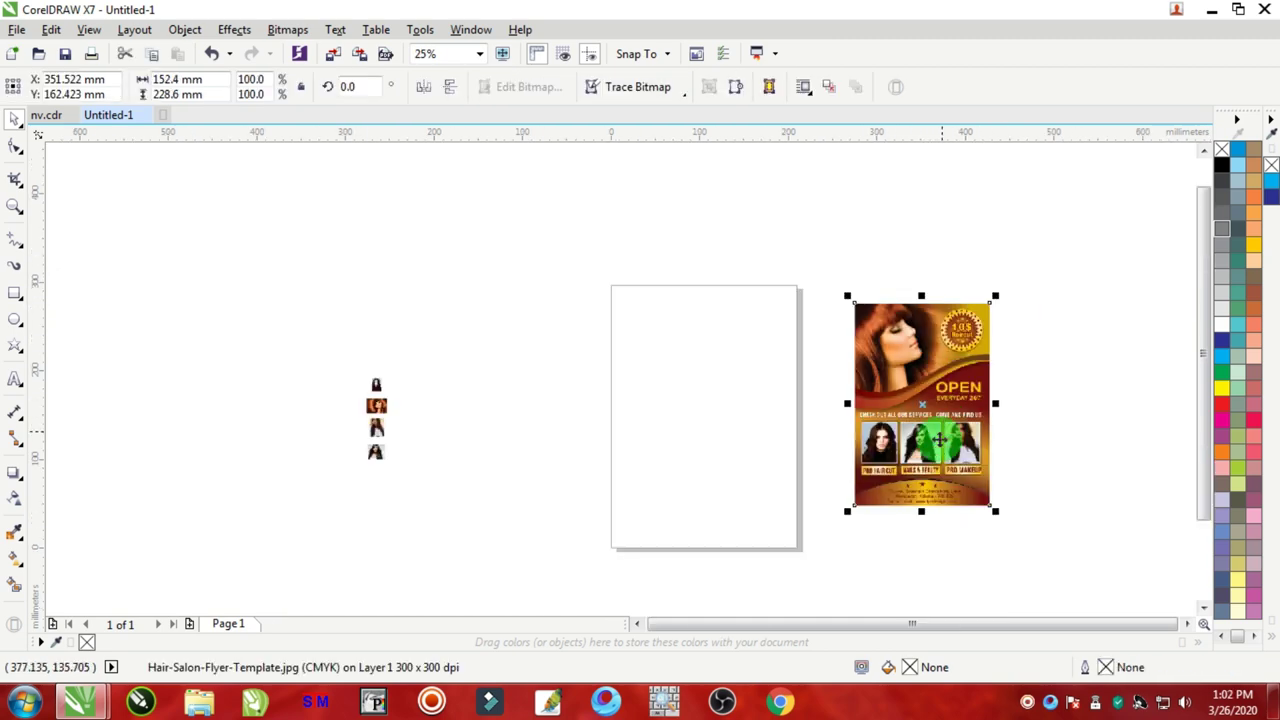
{"action": "scroll", "coordinate": [930, 430], "scroll_direction": "up", "scroll_amount": 3}
{"action": "scroll", "coordinate": [928, 432], "scroll_direction": "down", "scroll_amount": 3}
{"action": "scroll", "coordinate": [957, 309], "scroll_direction": "up", "scroll_amount": 1}
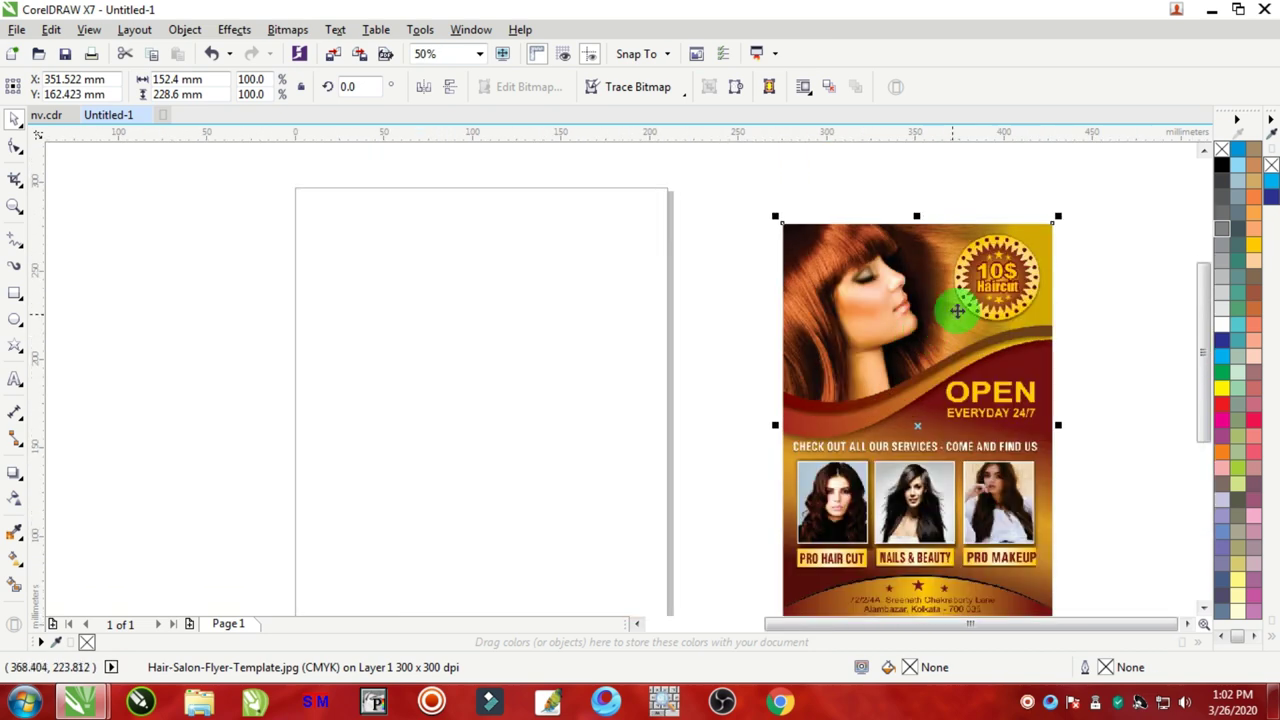
{"action": "scroll", "coordinate": [614, 373], "scroll_direction": "down", "scroll_amount": 3}
{"action": "scroll", "coordinate": [640, 366], "scroll_direction": "up", "scroll_amount": 3}
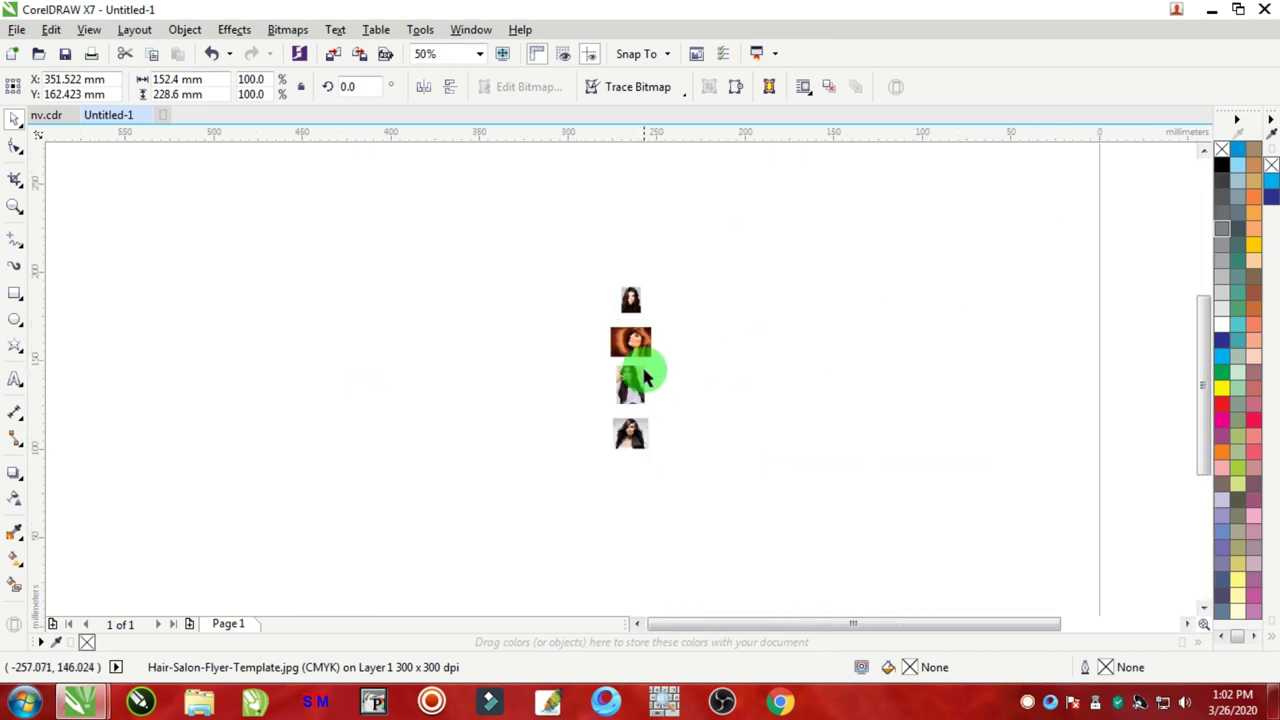
{"action": "scroll", "coordinate": [668, 470], "scroll_direction": "up", "scroll_amount": 1}
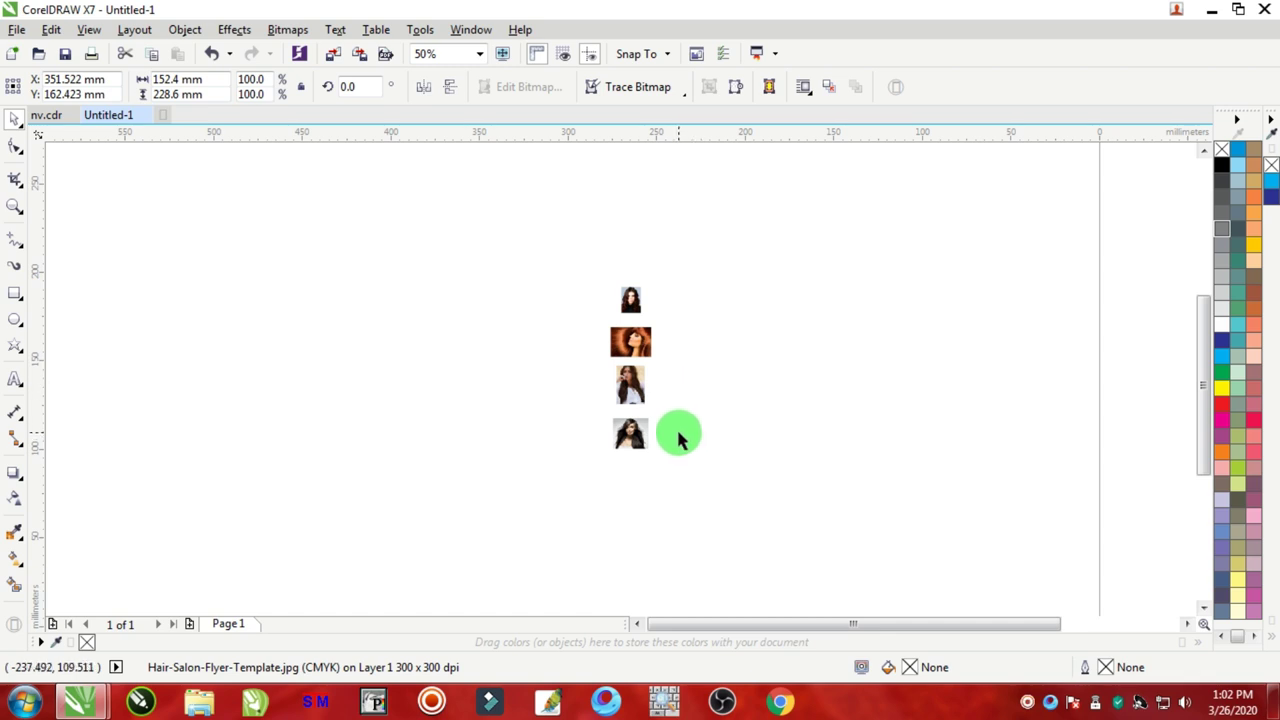
{"action": "scroll", "coordinate": [673, 428], "scroll_direction": "down", "scroll_amount": 1}
{"action": "scroll", "coordinate": [667, 421], "scroll_direction": "up", "scroll_amount": 1}
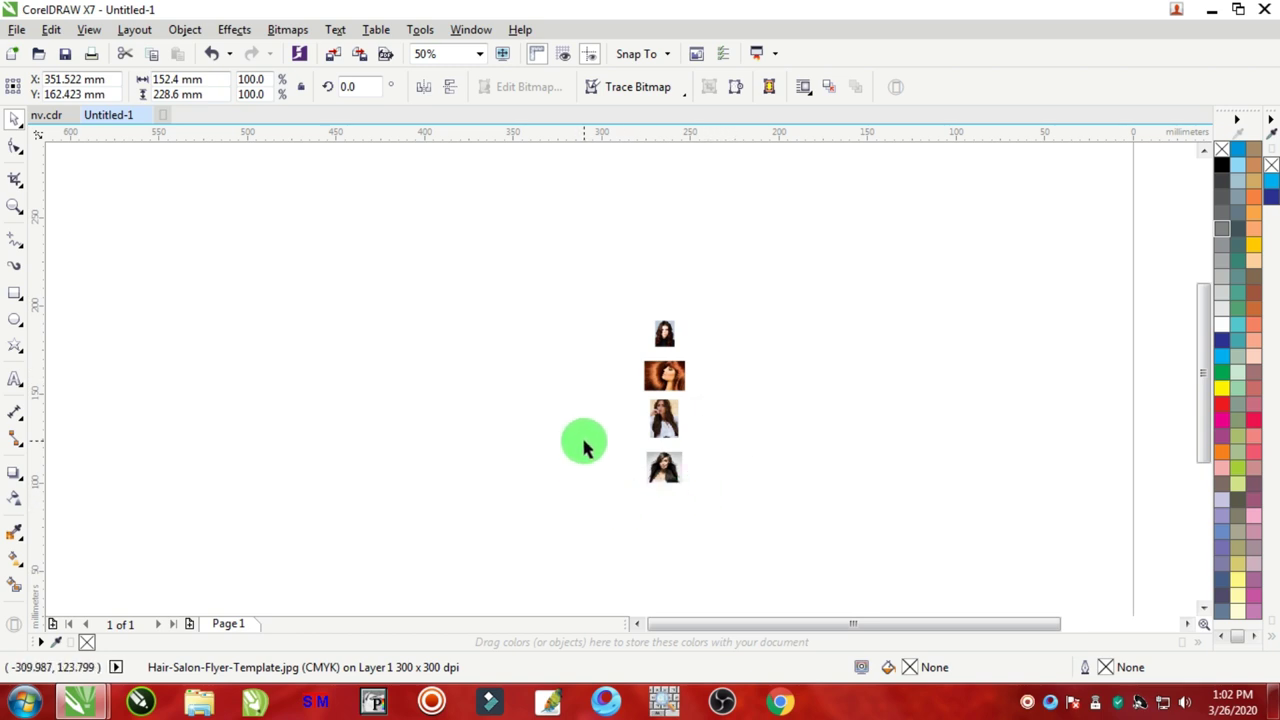
{"action": "scroll", "coordinate": [680, 420], "scroll_direction": "up", "scroll_amount": 3}
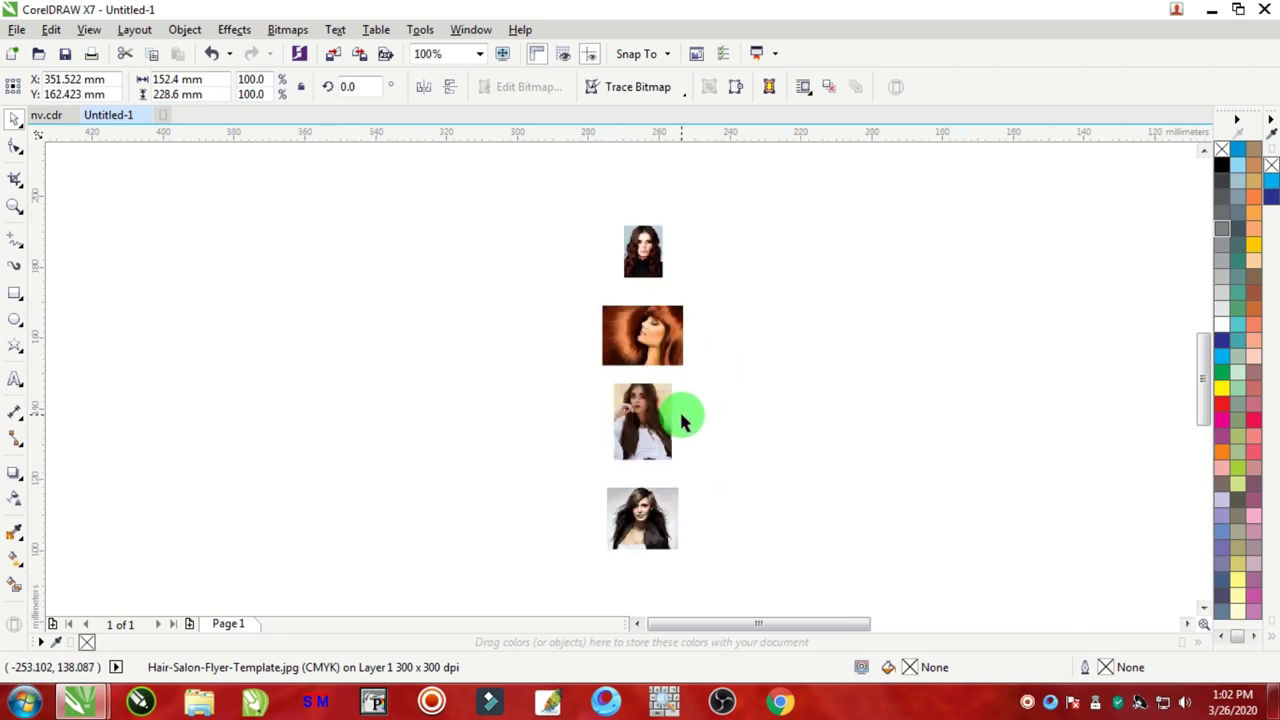
{"action": "scroll", "coordinate": [680, 420], "scroll_direction": "down", "scroll_amount": 2}
{"action": "scroll", "coordinate": [680, 420], "scroll_direction": "down", "scroll_amount": 2}
{"action": "scroll", "coordinate": [951, 403], "scroll_direction": "down", "scroll_amount": 2}
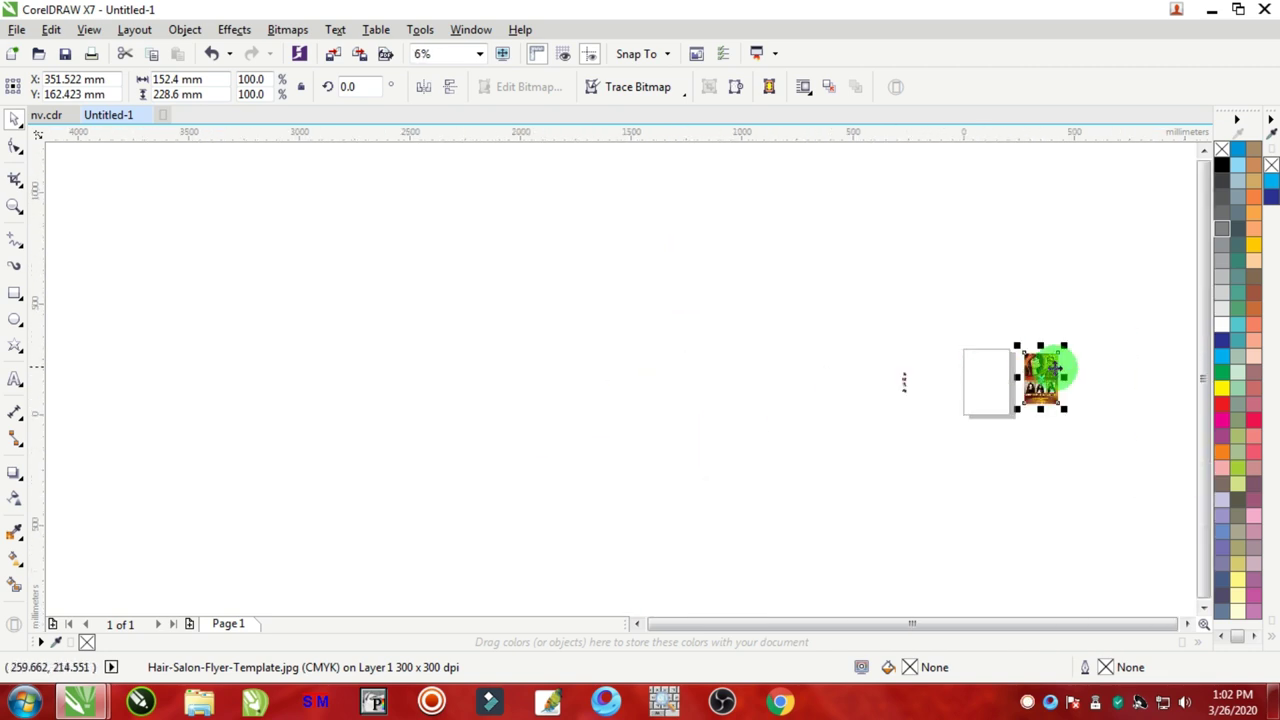
{"action": "scroll", "coordinate": [1043, 366], "scroll_direction": "up", "scroll_amount": 2}
{"action": "scroll", "coordinate": [1045, 375], "scroll_direction": "down", "scroll_amount": 1}
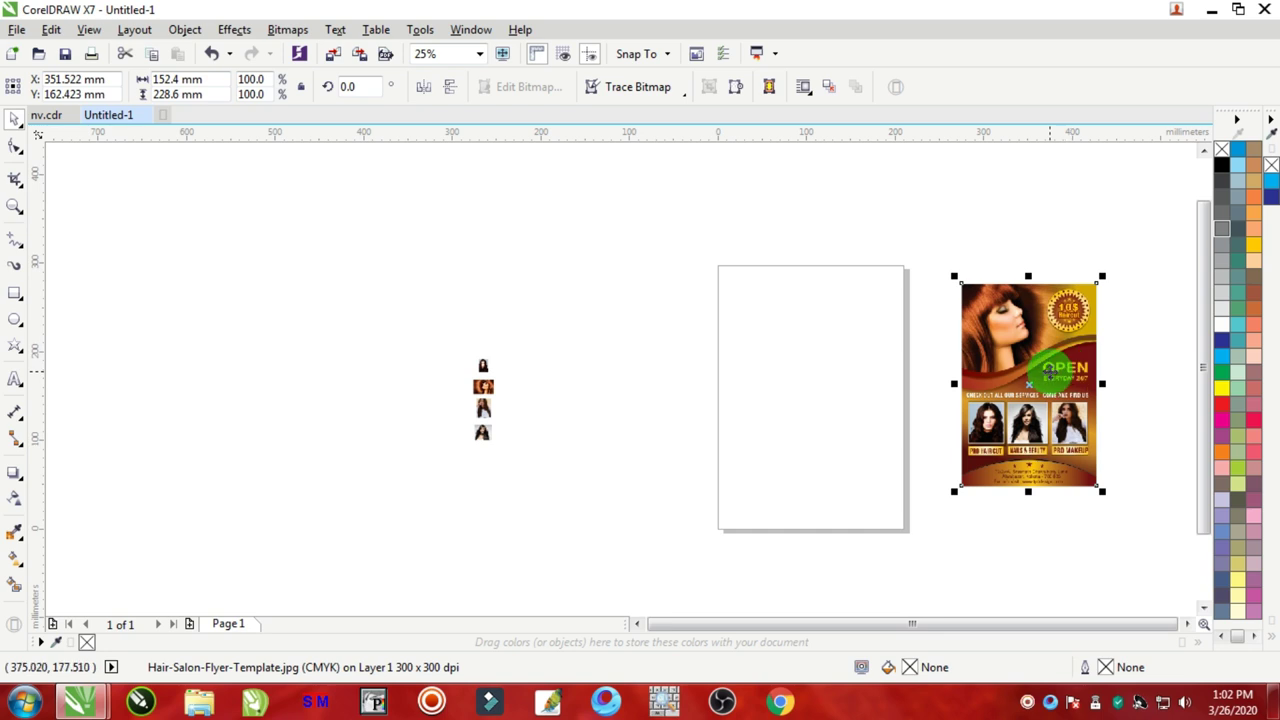
{"action": "scroll", "coordinate": [1045, 370], "scroll_direction": "down", "scroll_amount": 2}
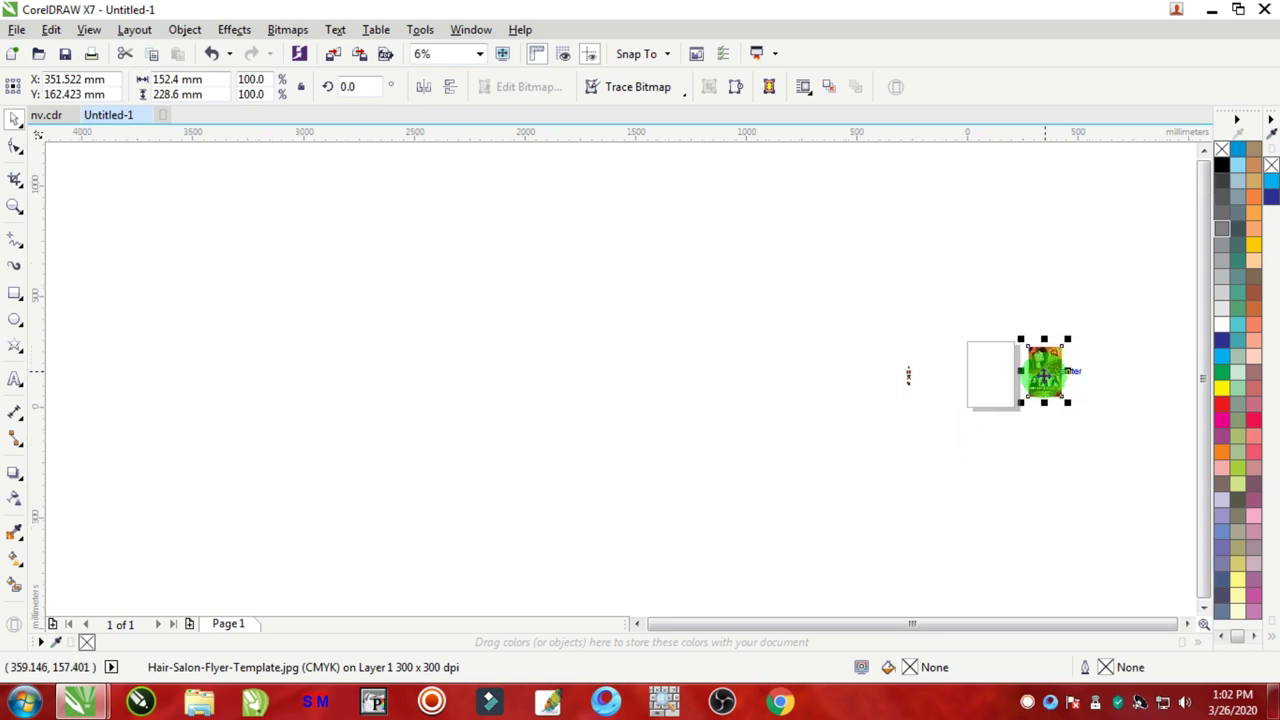
{"action": "scroll", "coordinate": [1043, 371], "scroll_direction": "up", "scroll_amount": 3}
{"action": "scroll", "coordinate": [1017, 375], "scroll_direction": "down", "scroll_amount": 1}
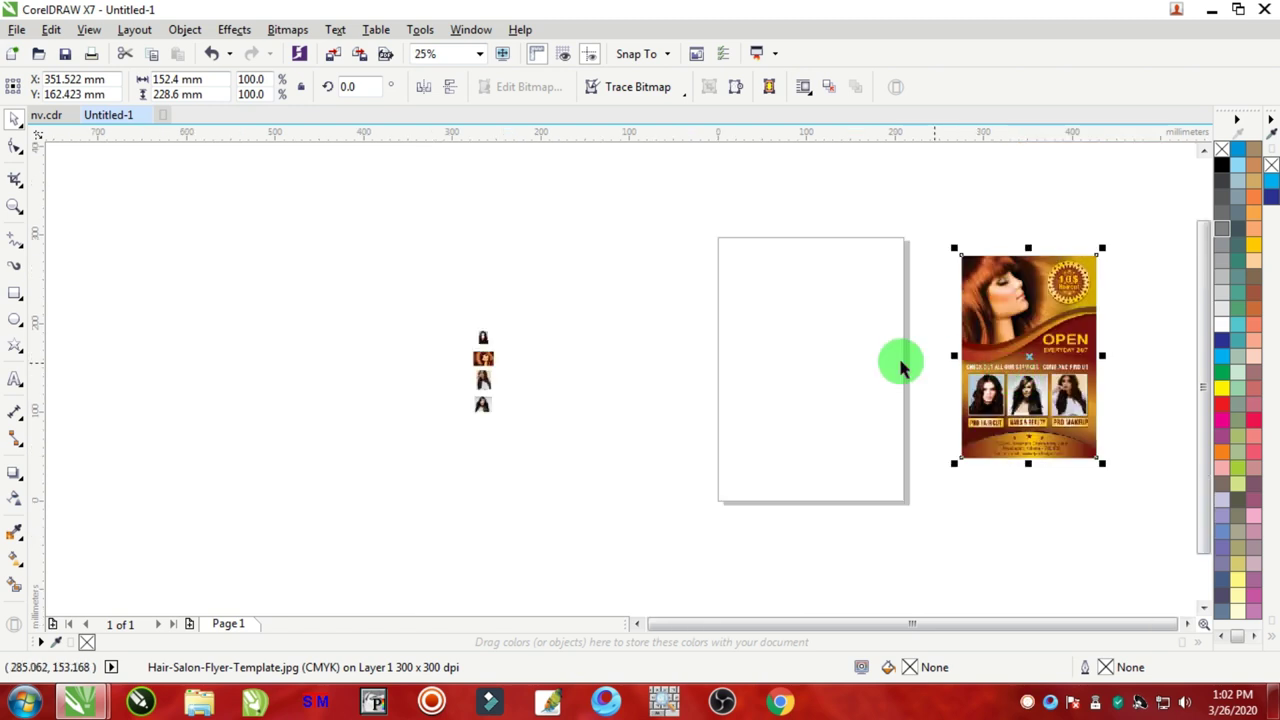
{"action": "left_click", "coordinate": [591, 257]}
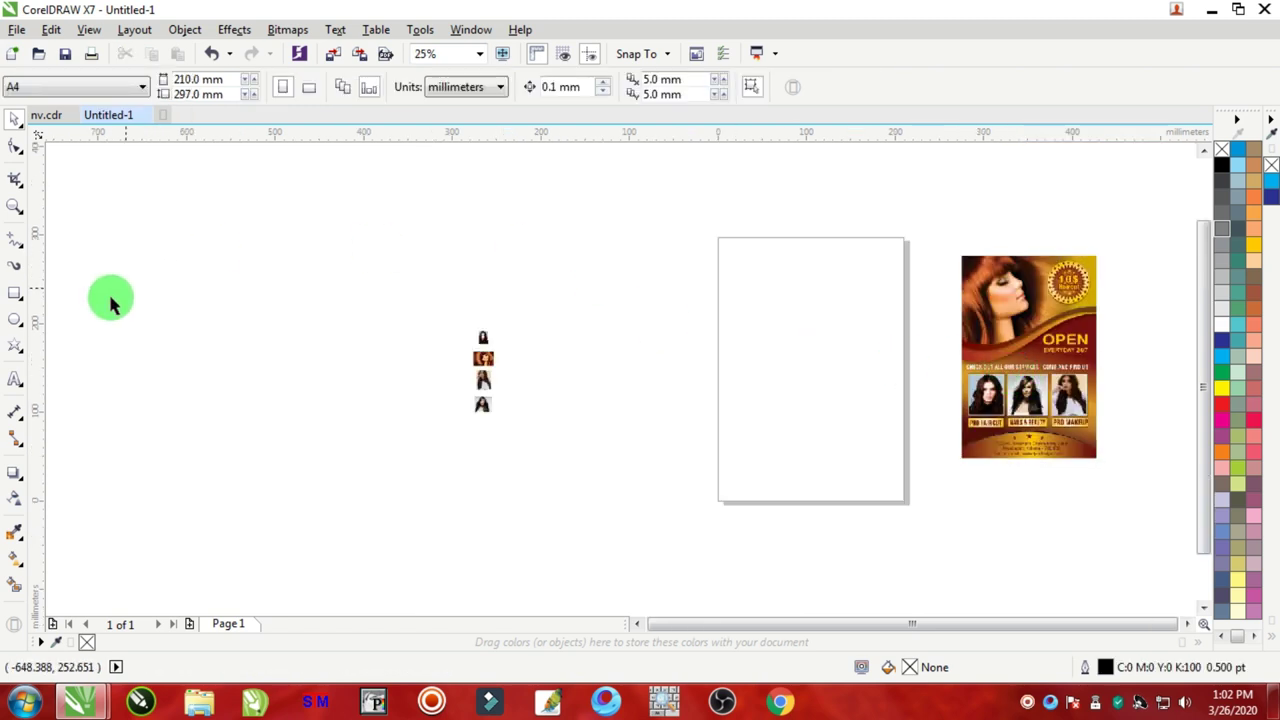
Step: Draw a 161.925 × 221.192 mm rectangle covering most of the A4 page
{"action": "left_click", "coordinate": [15, 292]}
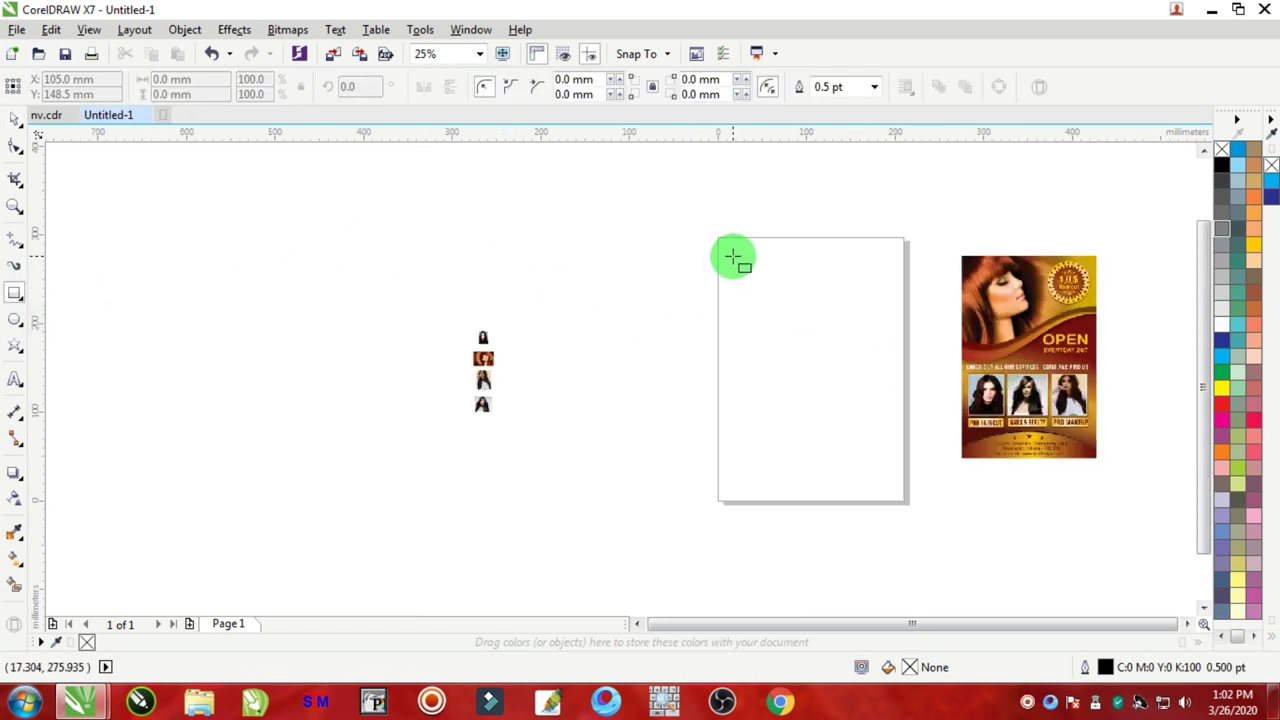
{"action": "left_click_drag", "start_coordinate": [733, 257], "coordinate": [877, 452]}
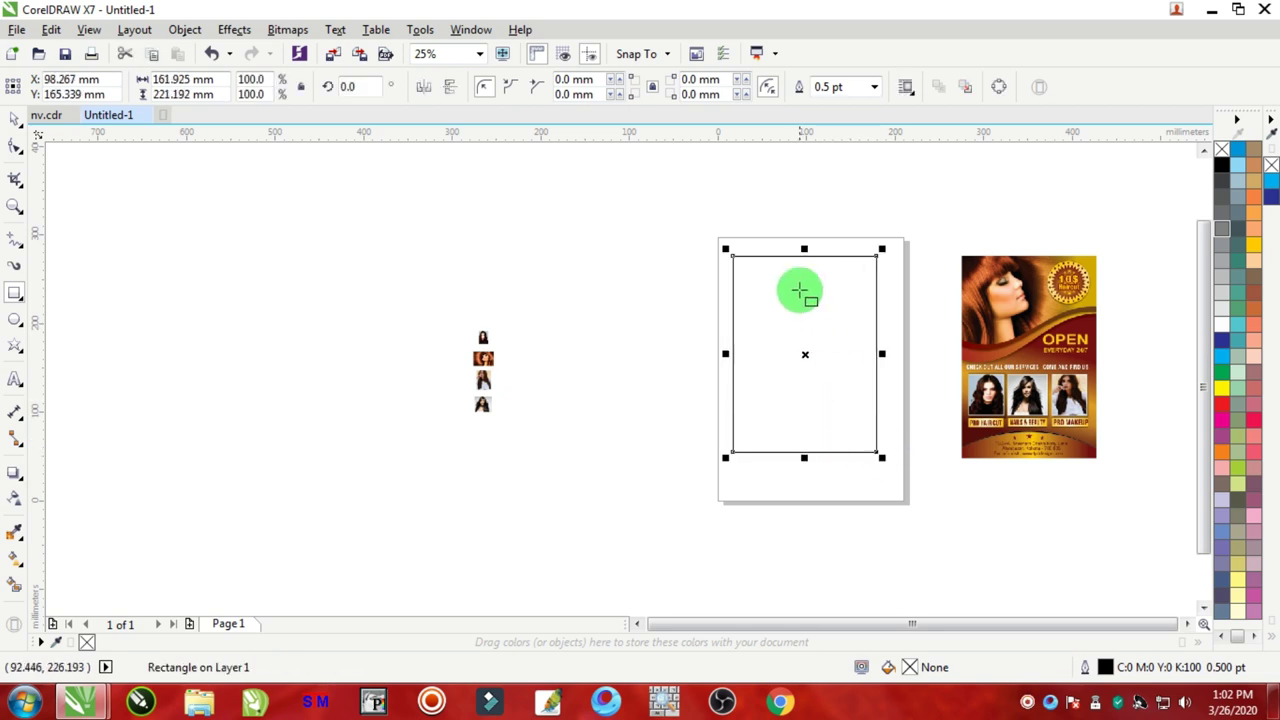
{"action": "scroll", "coordinate": [794, 271], "scroll_direction": "up", "scroll_amount": 1}
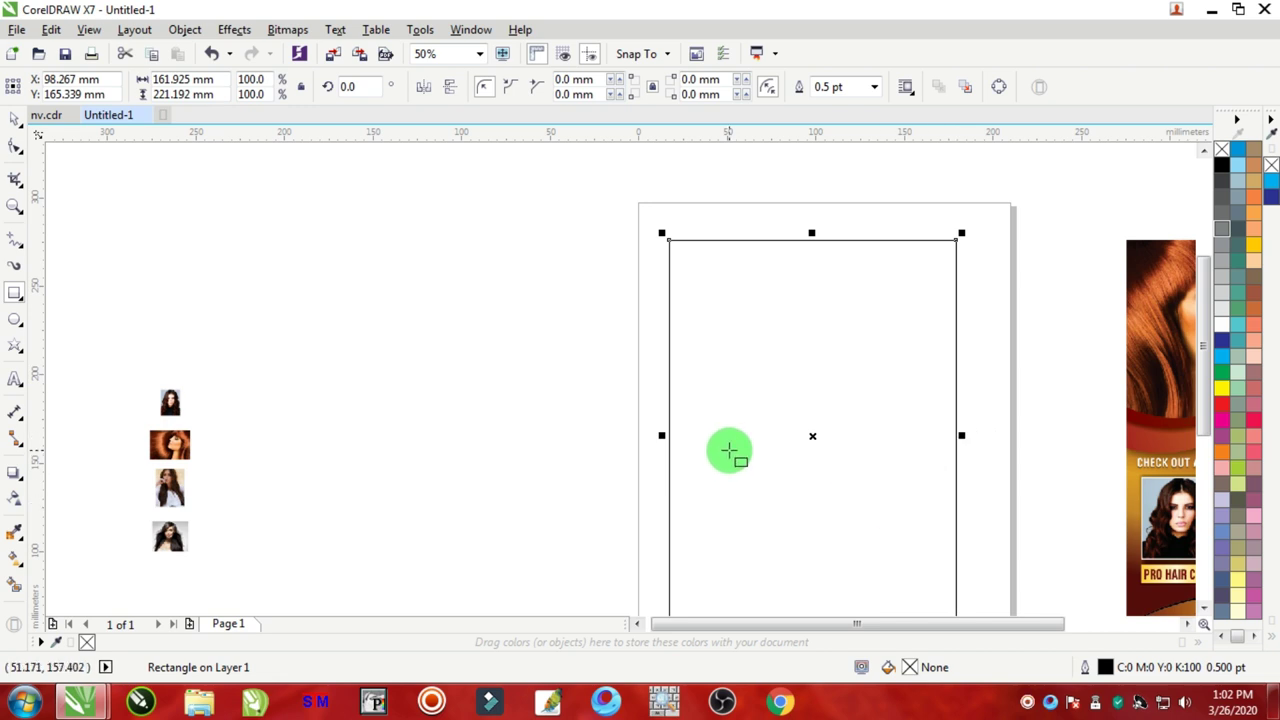
{"action": "left_click", "coordinate": [16, 124]}
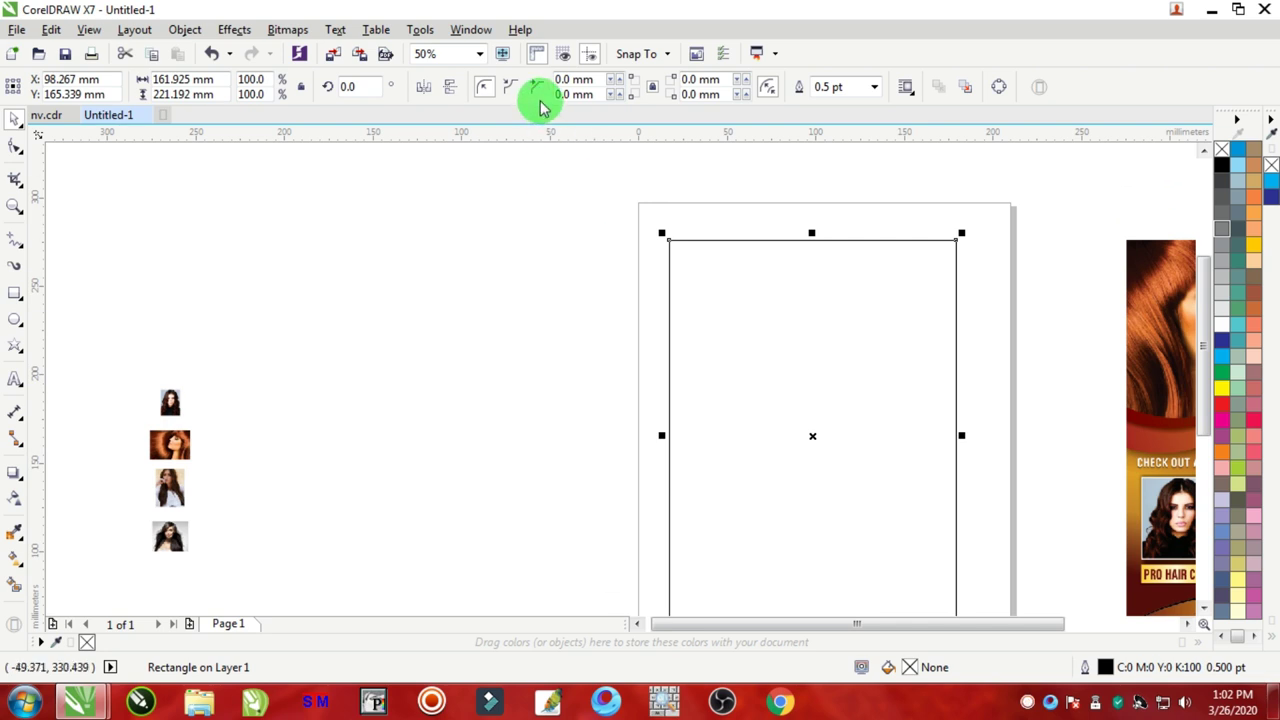
Step: Change the document measurement units to inches
{"action": "left_click", "coordinate": [598, 278]}
{"action": "left_click", "coordinate": [457, 87]}
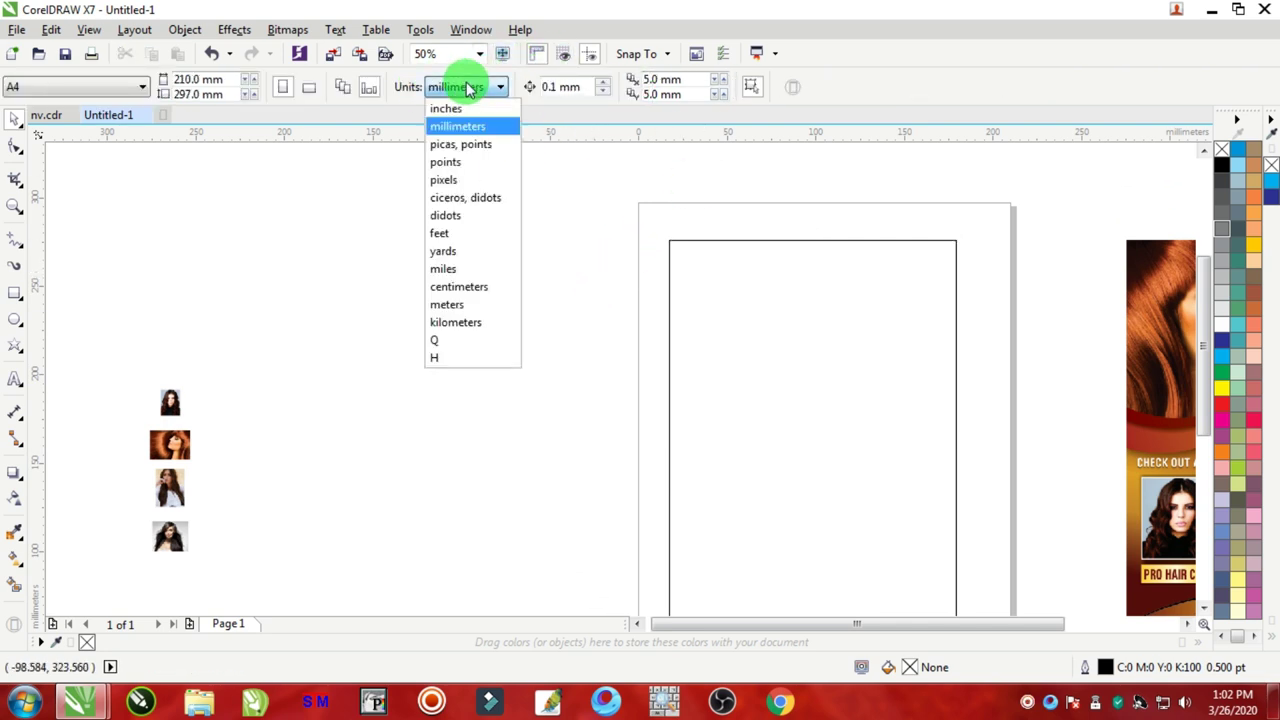
{"action": "left_click", "coordinate": [447, 110]}
Step: Resize the rectangle to 6 × 9 inches and centre it on the page
{"action": "left_click", "coordinate": [689, 277]}
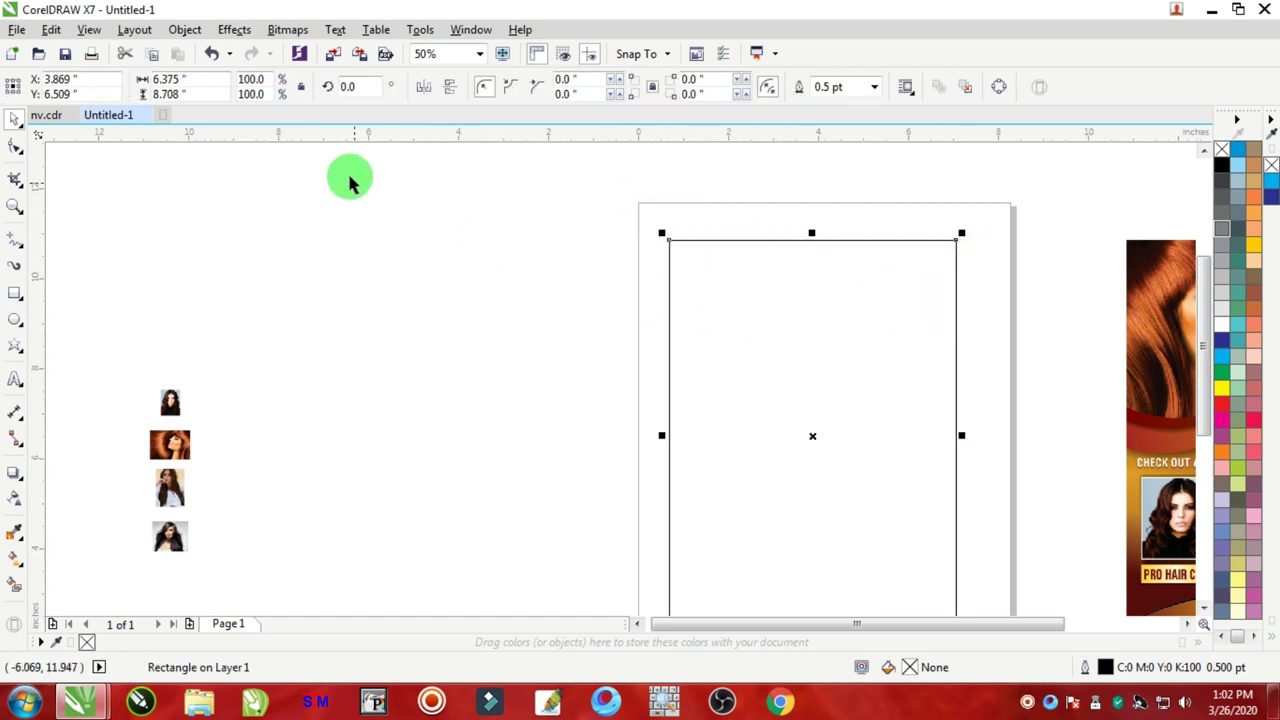
{"action": "left_click_drag", "start_coordinate": [183, 73], "coordinate": [130, 77]}
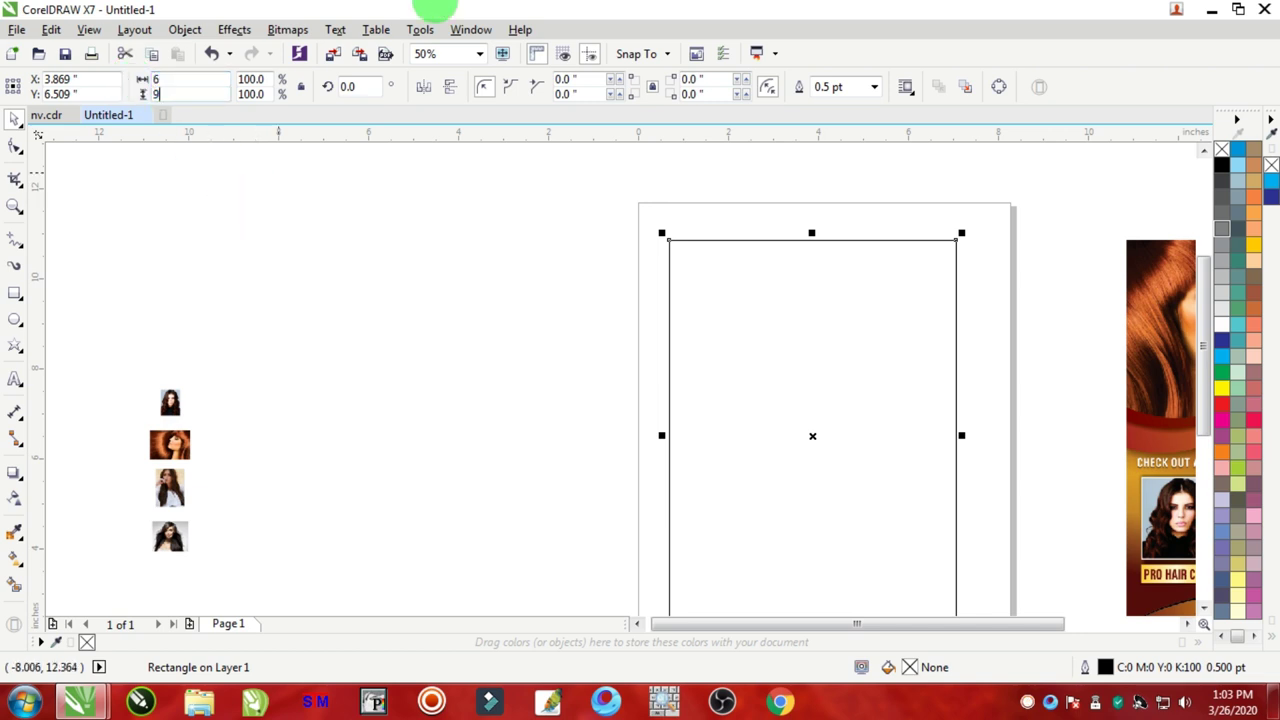
{"action": "key", "text": "Return"}
{"action": "scroll", "coordinate": [946, 254], "scroll_direction": "down", "scroll_amount": 3}
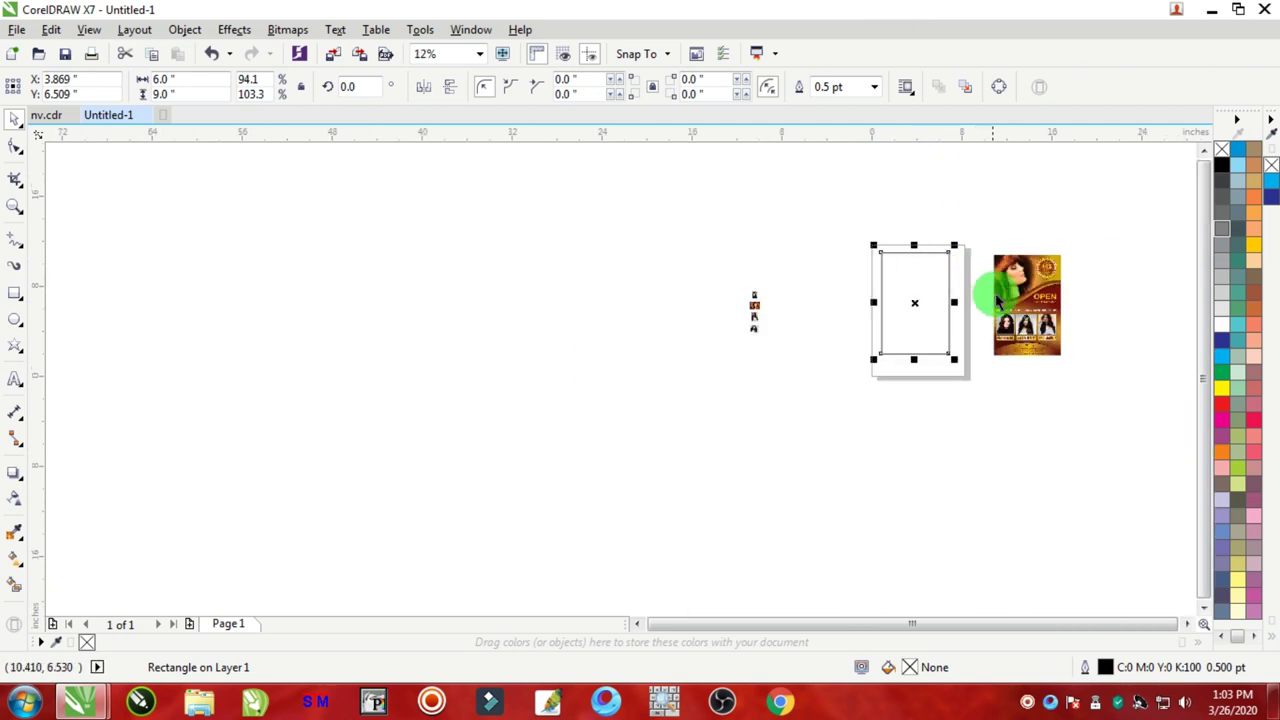
{"action": "scroll", "coordinate": [991, 286], "scroll_direction": "up", "scroll_amount": 3}
{"action": "scroll", "coordinate": [836, 243], "scroll_direction": "down", "scroll_amount": 3}
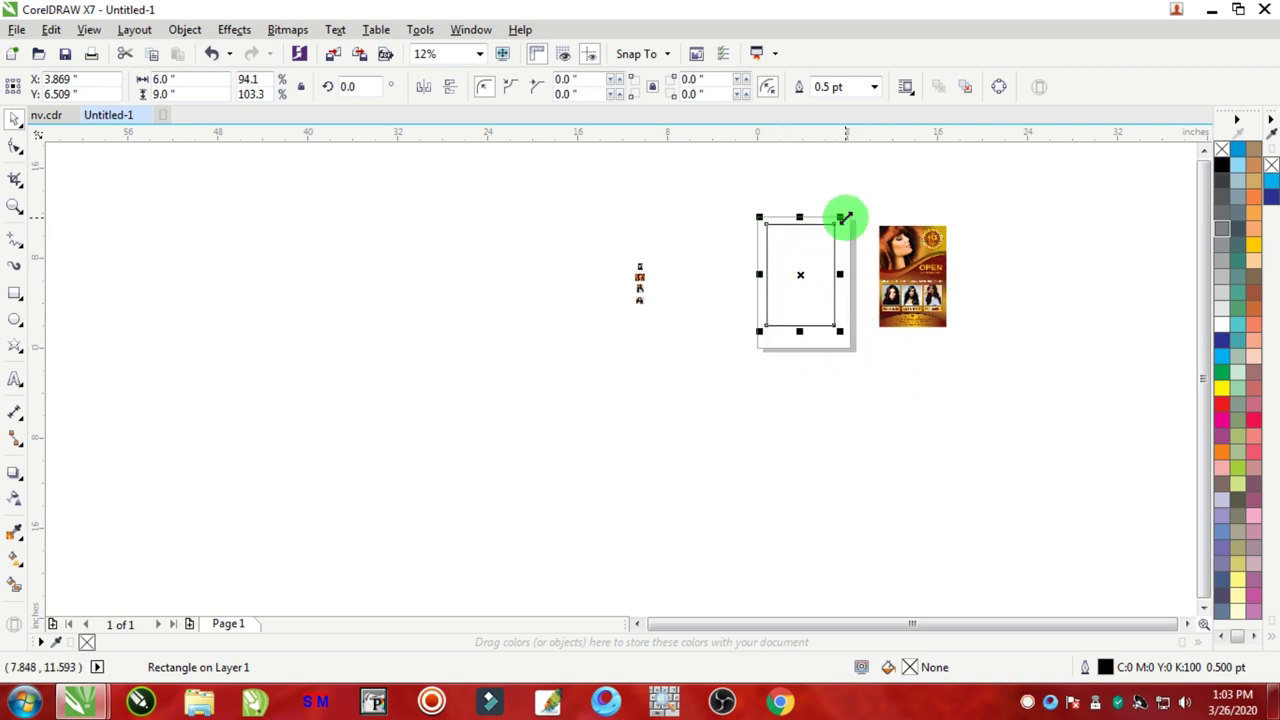
{"action": "scroll", "coordinate": [844, 222], "scroll_direction": "up", "scroll_amount": 1}
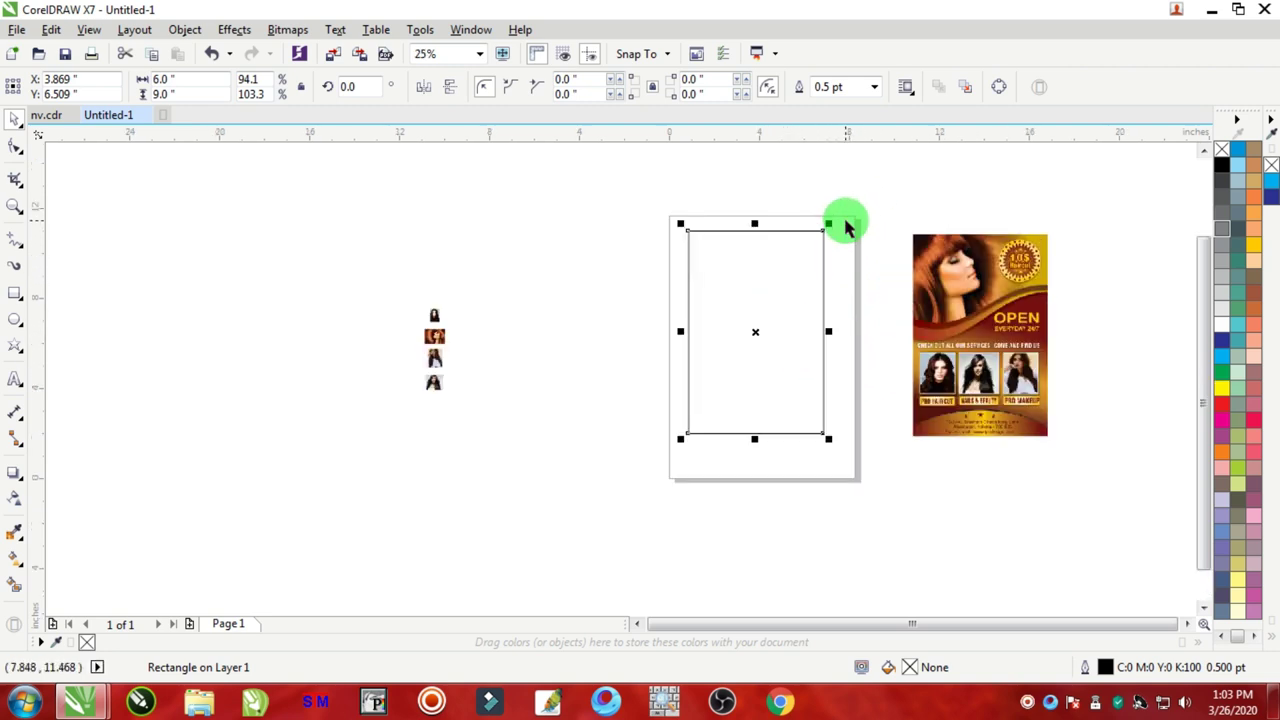
{"action": "key", "text": "p"}
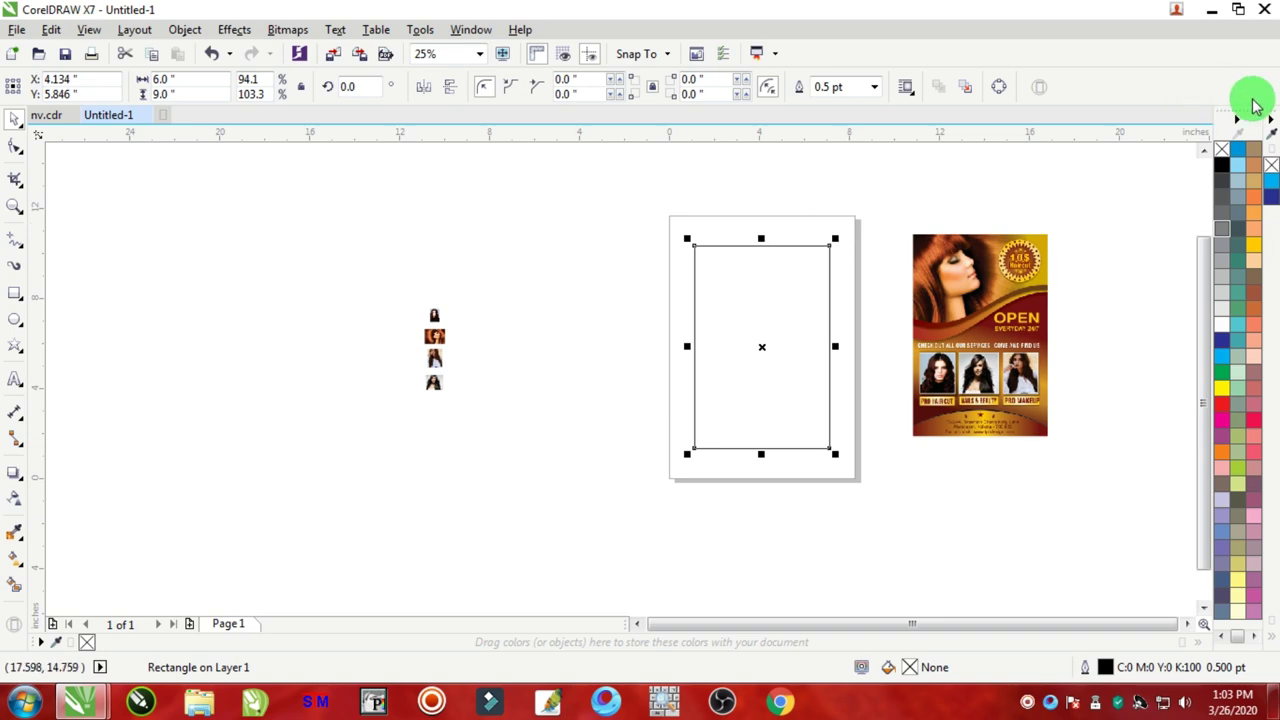
{"action": "scroll", "coordinate": [935, 273], "scroll_direction": "up", "scroll_amount": 1}
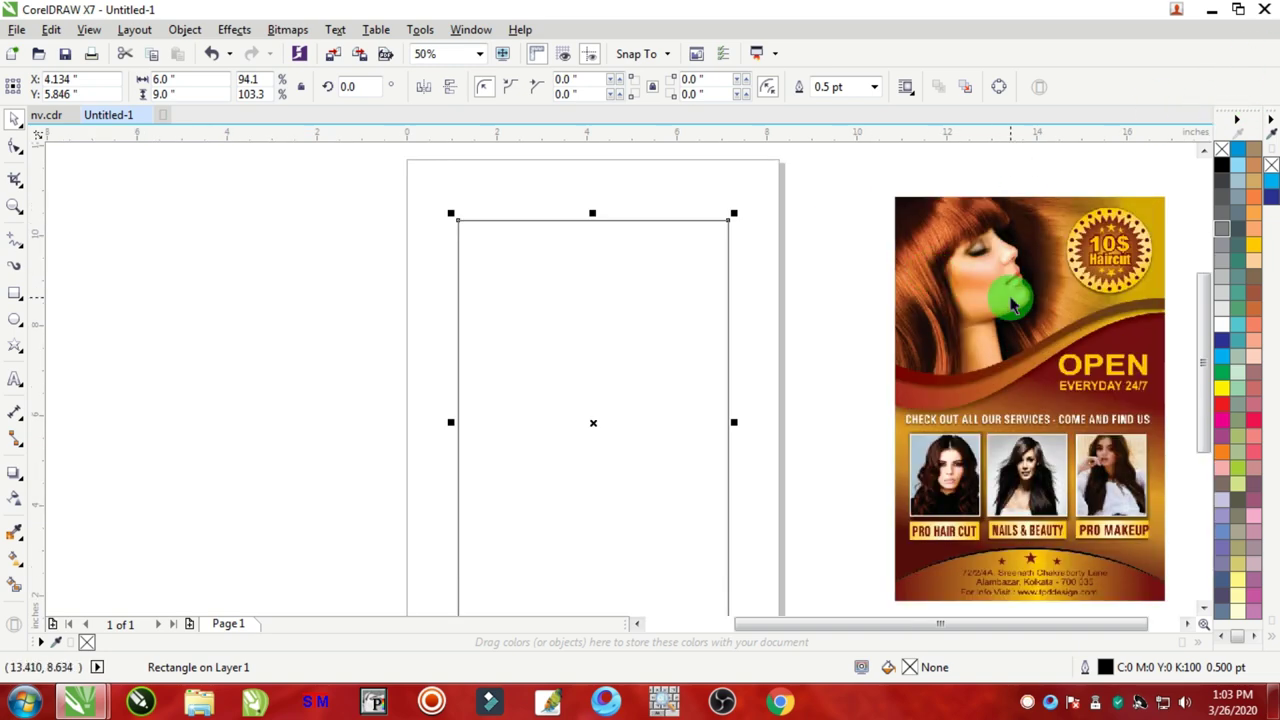
{"action": "scroll", "coordinate": [1000, 300], "scroll_direction": "down", "scroll_amount": 2}
{"action": "scroll", "coordinate": [1050, 318], "scroll_direction": "up", "scroll_amount": 3}
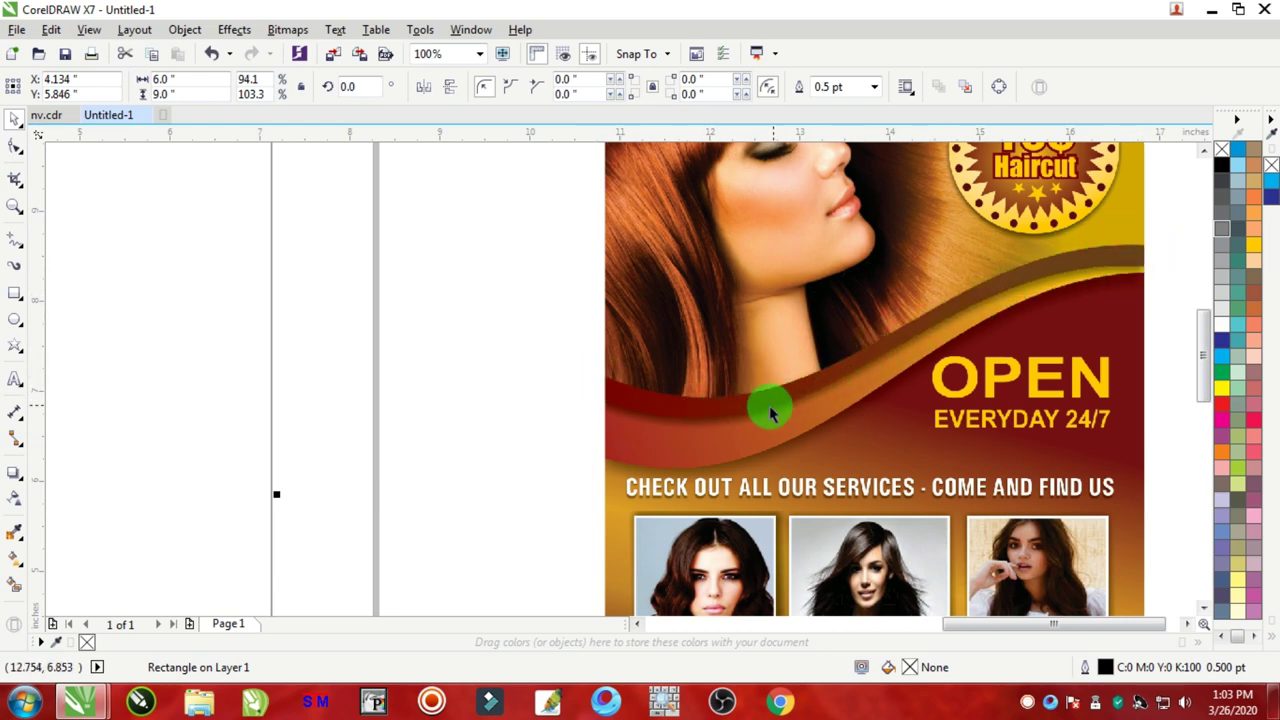
{"action": "scroll", "coordinate": [547, 370], "scroll_direction": "down", "scroll_amount": 2}
{"action": "scroll", "coordinate": [337, 374], "scroll_direction": "up", "scroll_amount": 1}
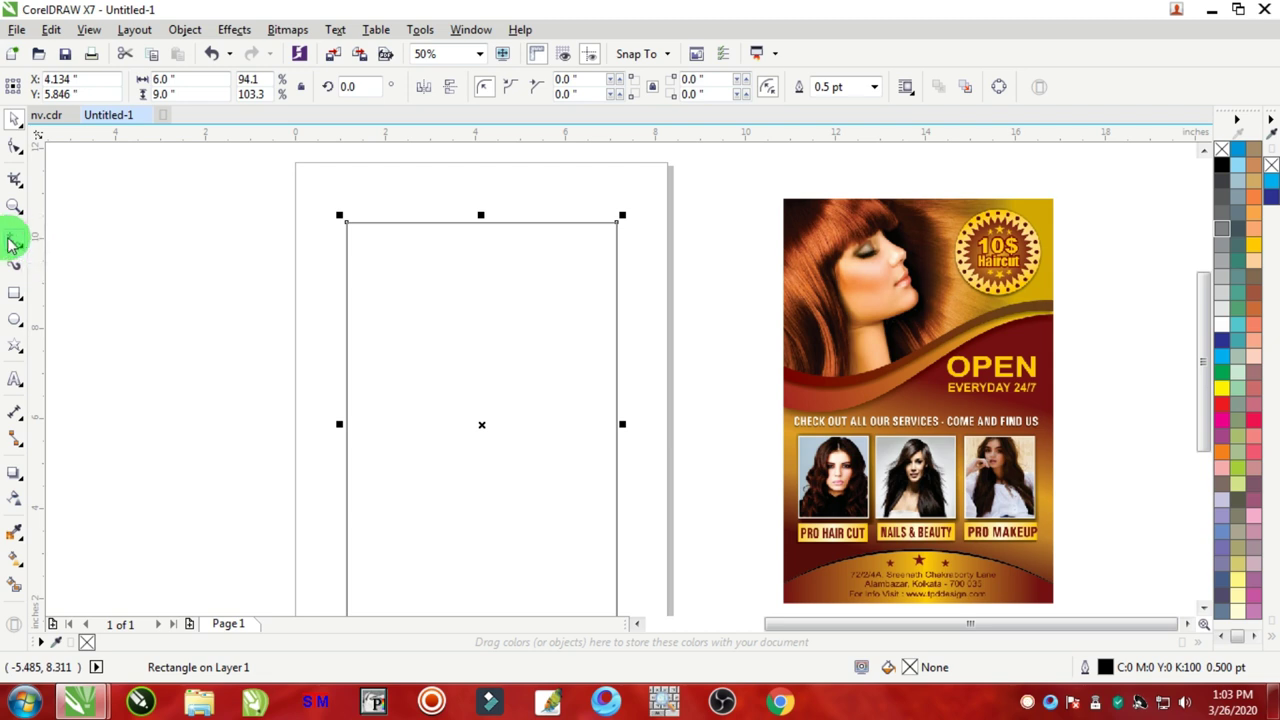
Step: Draw trial lines with the Freehand tool, undoing and deleting them
{"action": "left_click", "coordinate": [15, 243]}
{"action": "scroll", "coordinate": [331, 366], "scroll_direction": "down", "scroll_amount": 1}
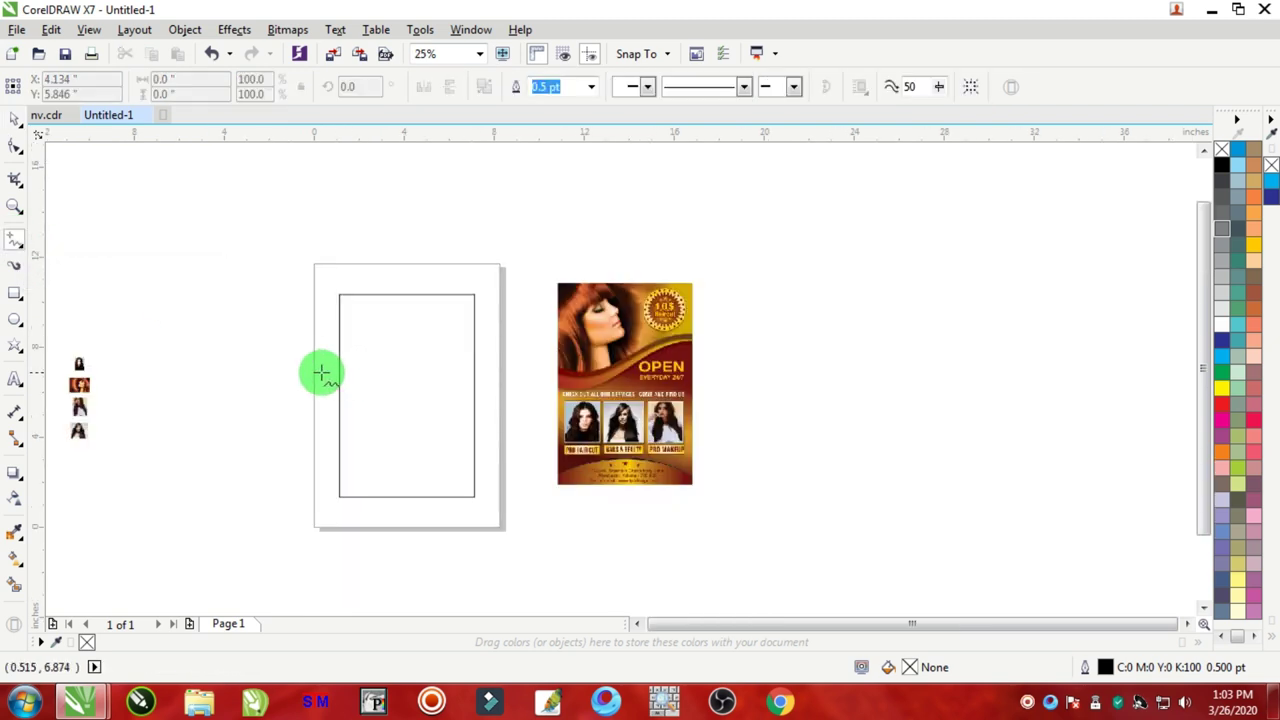
{"action": "scroll", "coordinate": [320, 371], "scroll_direction": "up", "scroll_amount": 1}
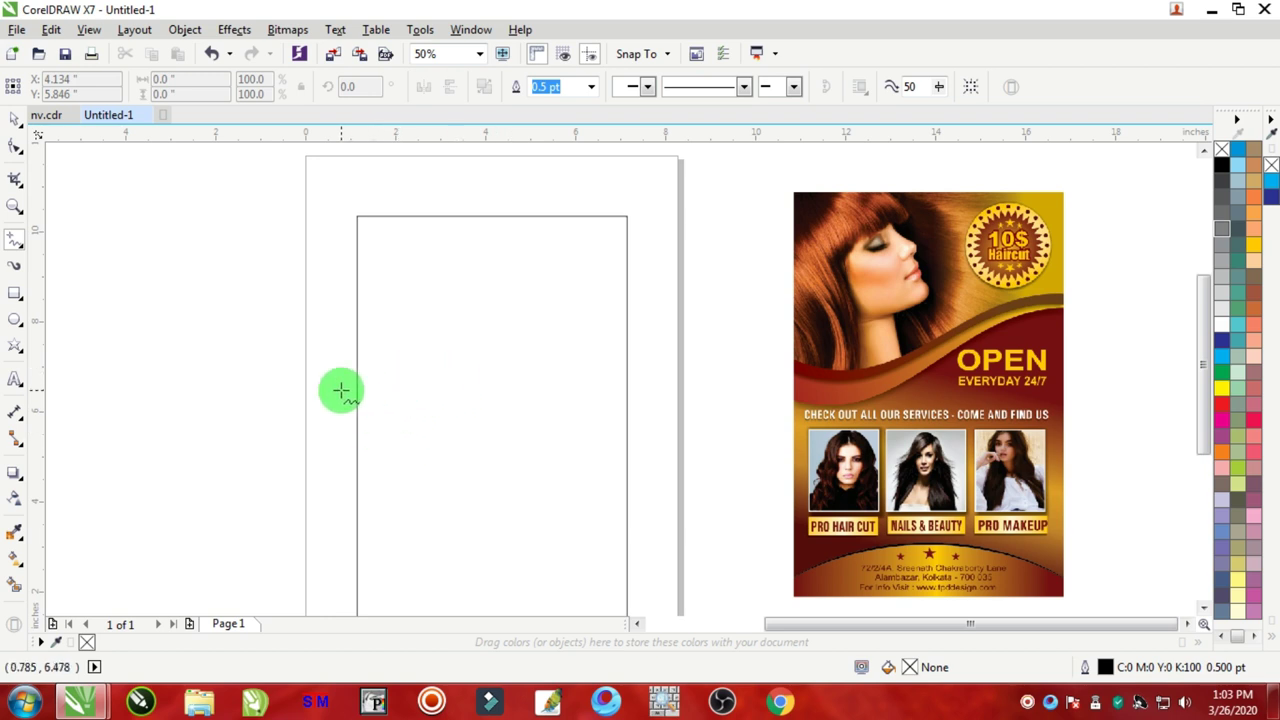
{"action": "left_click", "coordinate": [341, 390]}
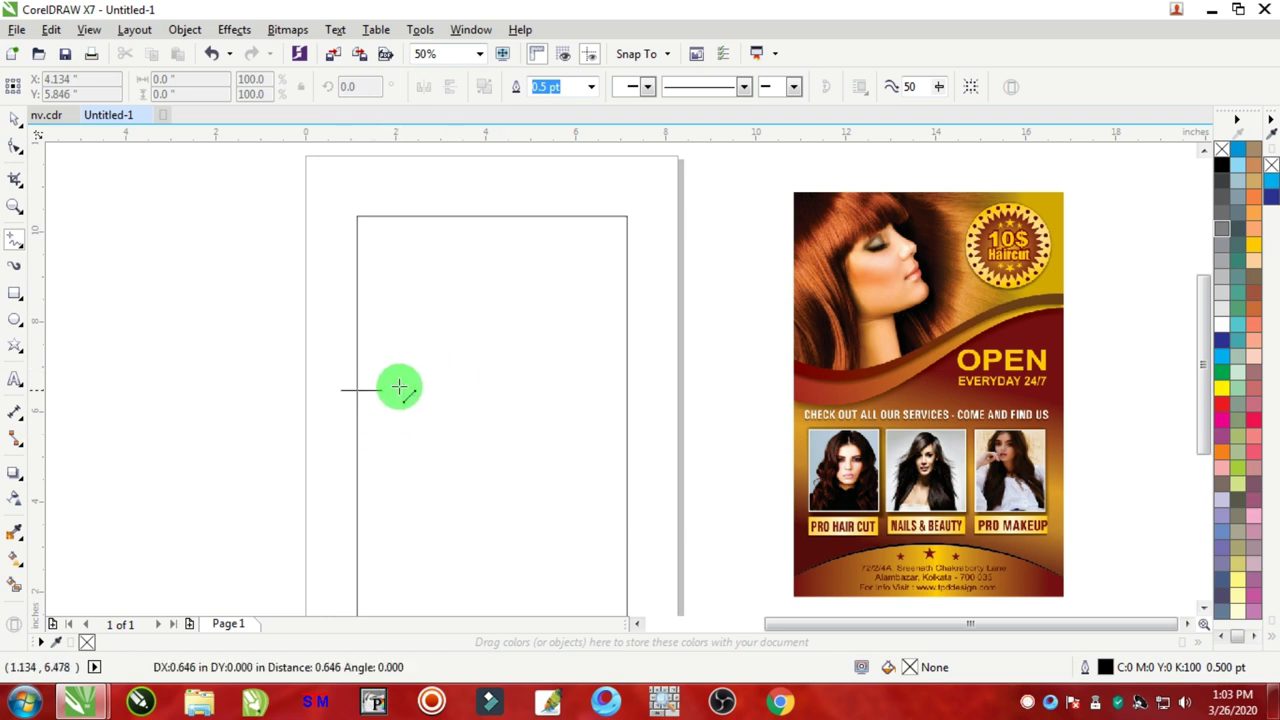
{"action": "left_click", "coordinate": [664, 320]}
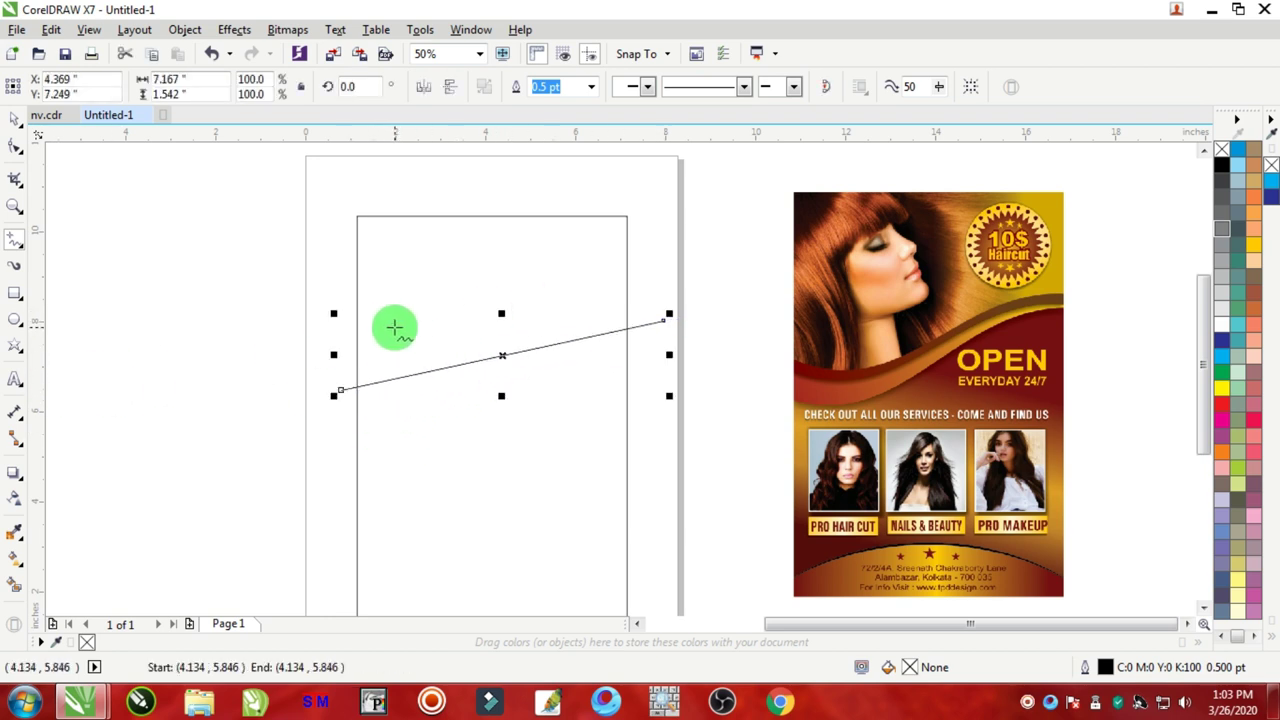
{"action": "key", "text": "ctrl+z"}
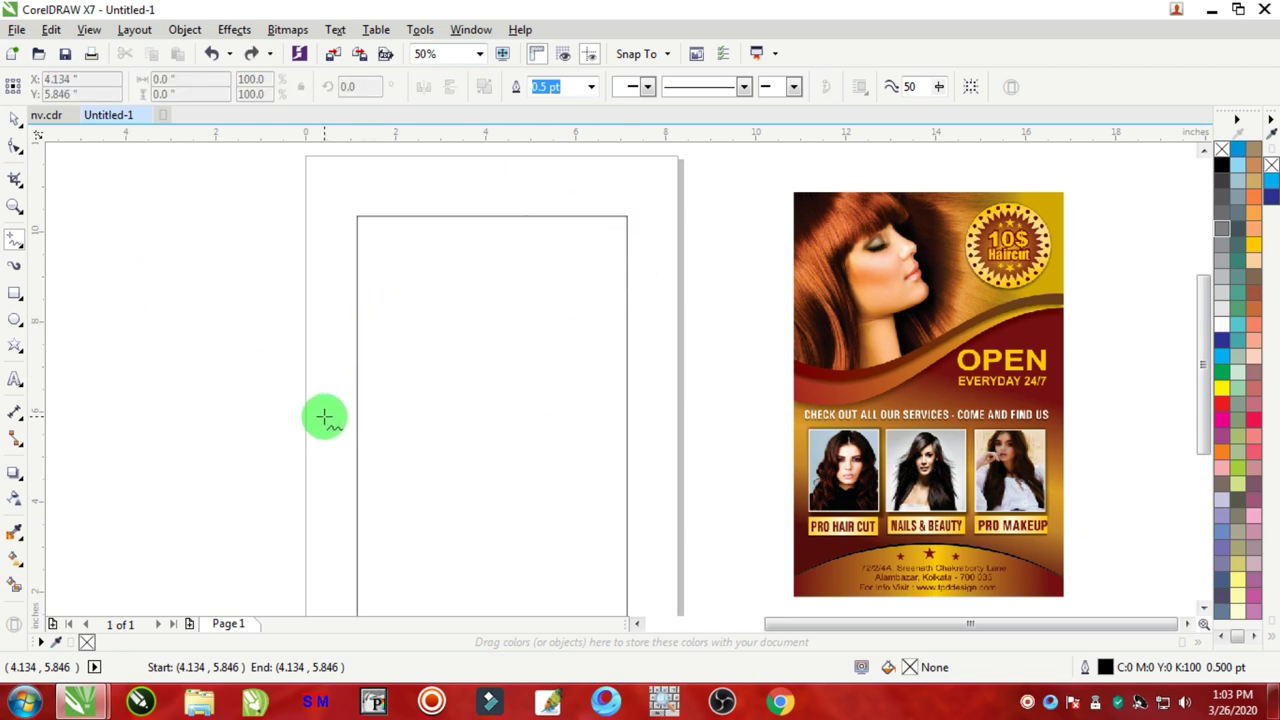
{"action": "mouse_move", "coordinate": [323, 416]}
{"action": "left_mouse_down"}
{"action": "mouse_move", "coordinate": [469, 348]}
{"action": "mouse_move", "coordinate": [698, 278]}
{"action": "left_mouse_up"}
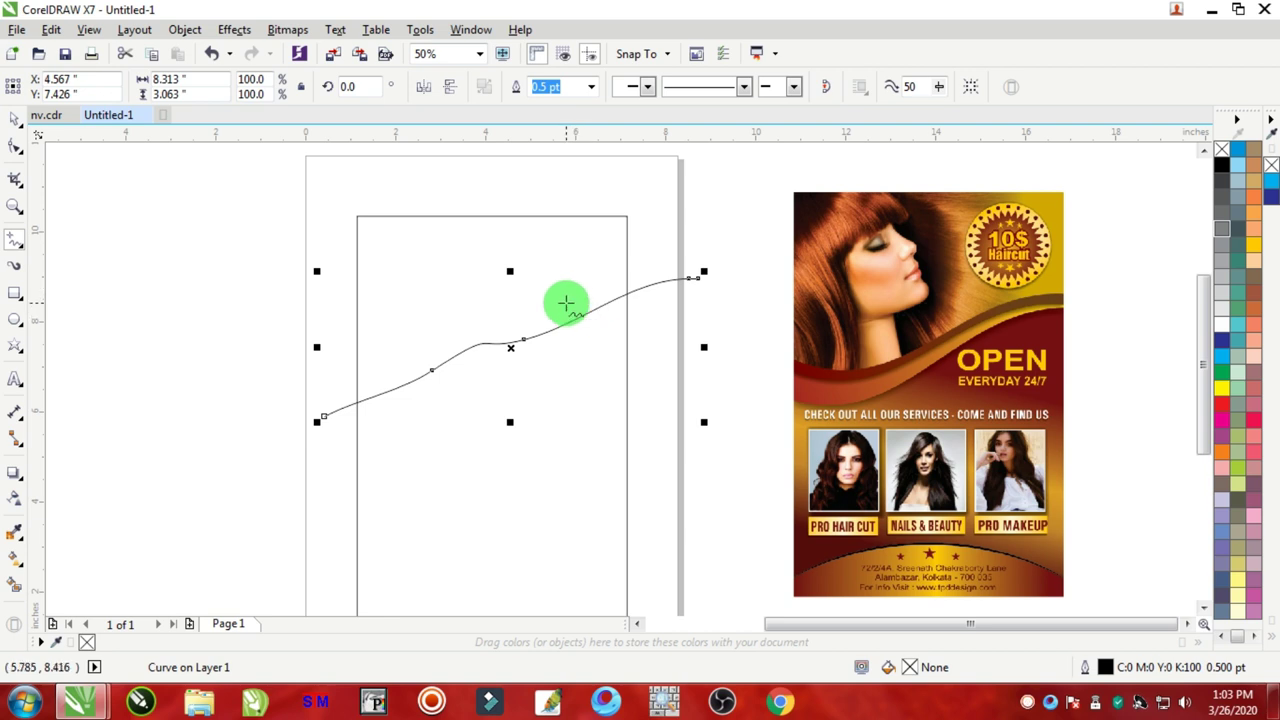
{"action": "key", "text": "Delete"}
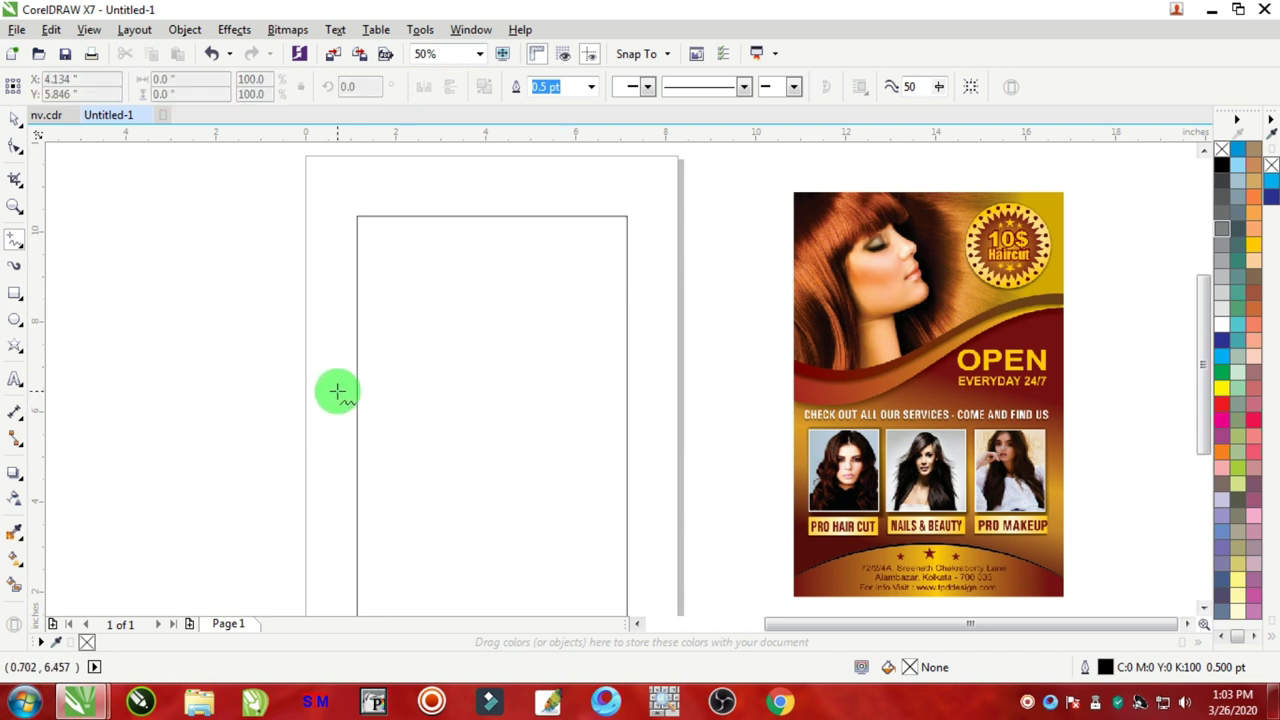
Step: Draw a straight line rising from the page's left edge past the right edge, about 6.937 × 1.958 in
{"action": "left_click", "coordinate": [337, 391]}
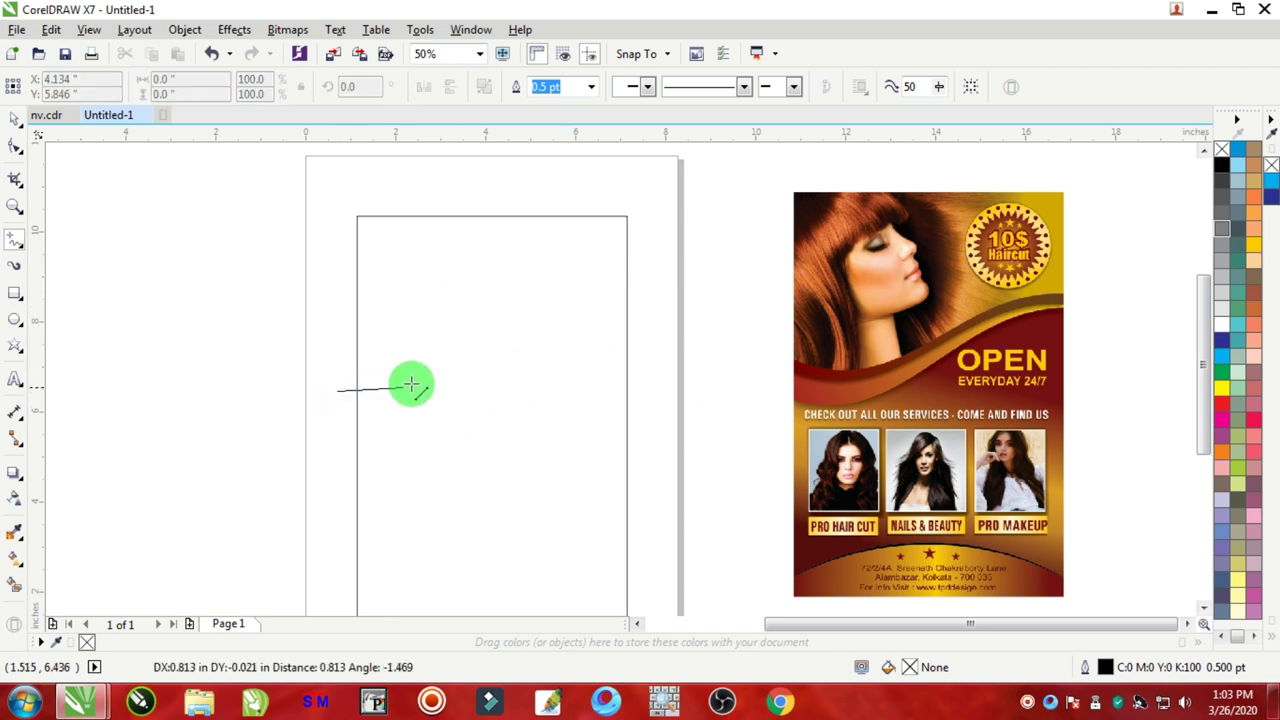
{"action": "left_click", "coordinate": [649, 303]}
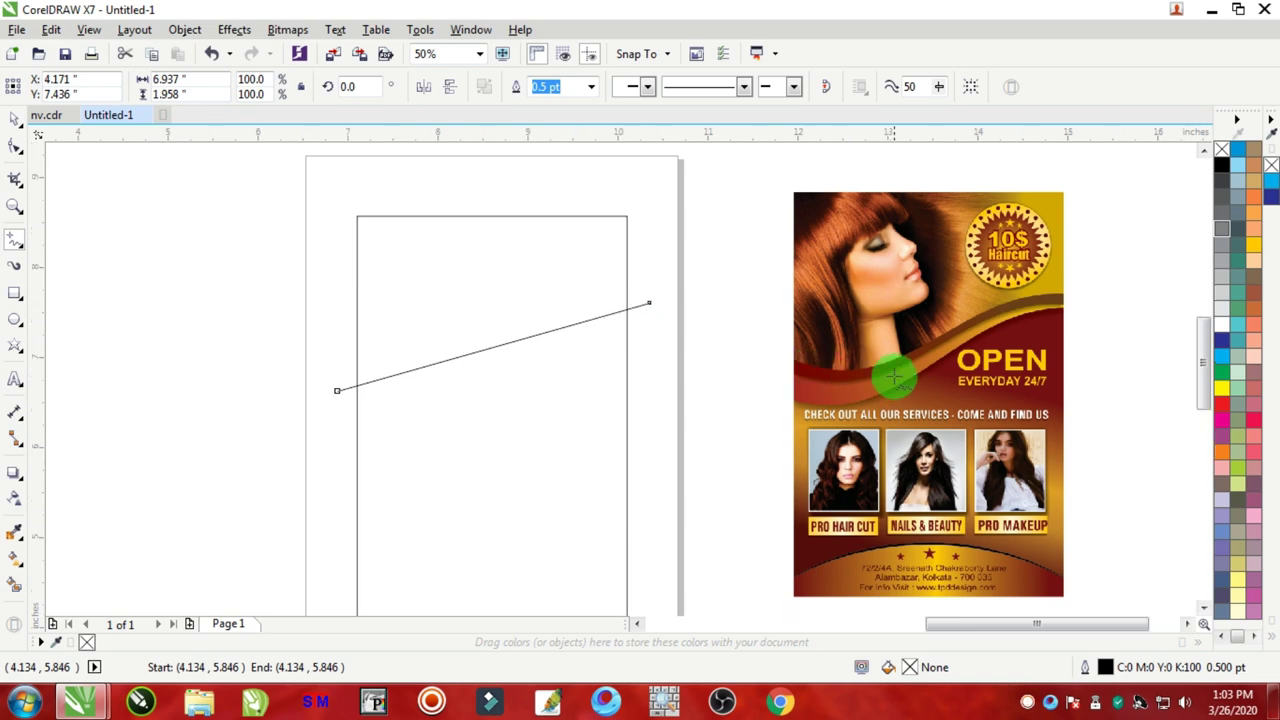
{"action": "scroll", "coordinate": [775, 353], "scroll_direction": "up", "scroll_amount": 2}
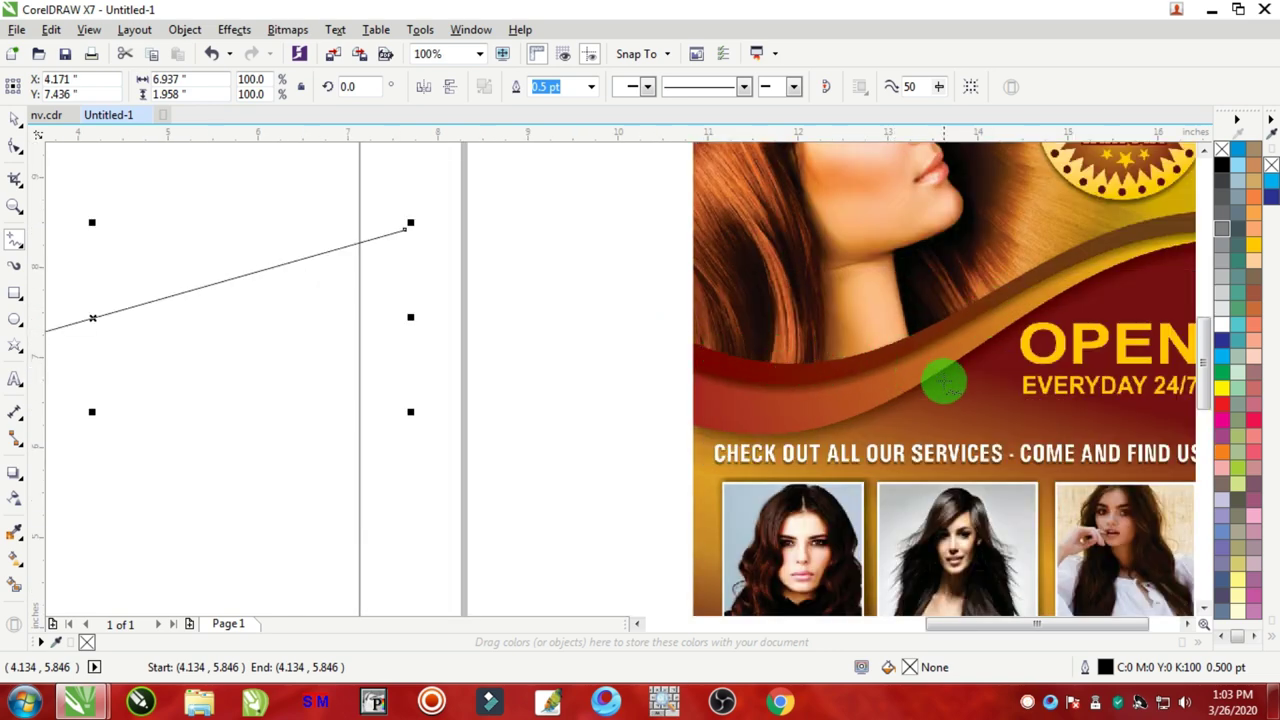
{"action": "scroll", "coordinate": [822, 377], "scroll_direction": "down", "scroll_amount": 2}
{"action": "scroll", "coordinate": [1034, 289], "scroll_direction": "up", "scroll_amount": 2}
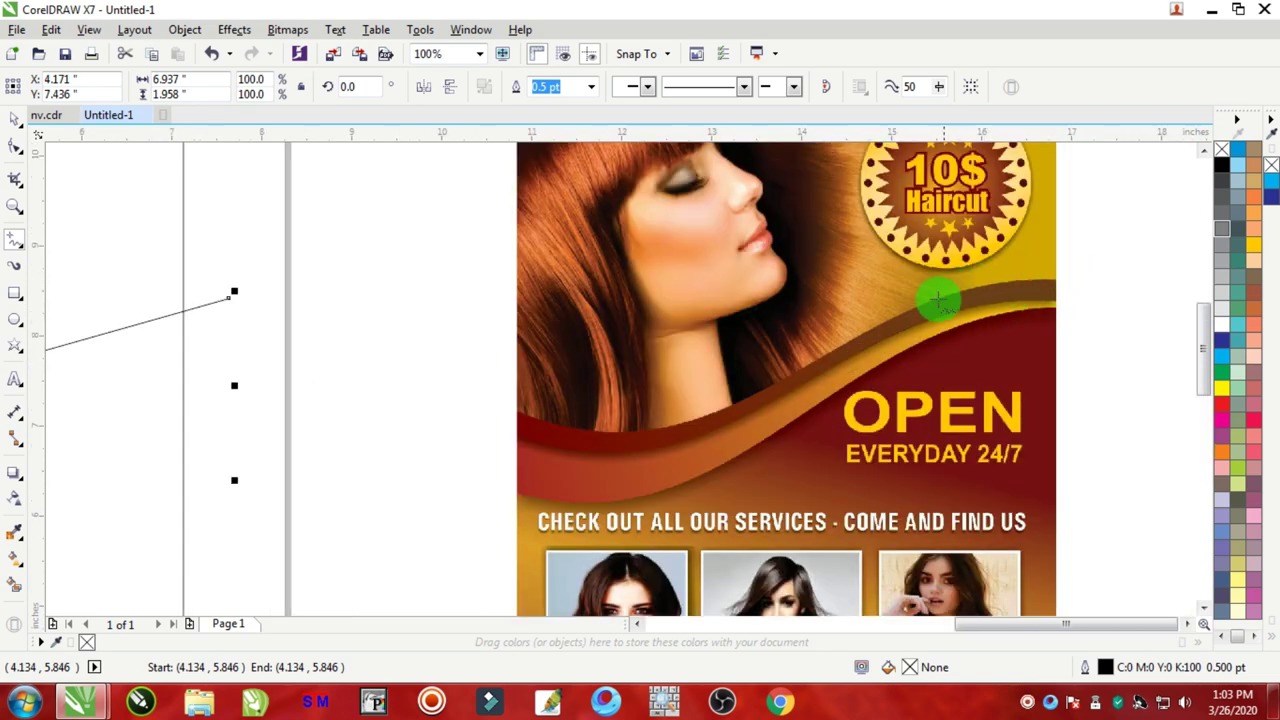
{"action": "scroll", "coordinate": [853, 316], "scroll_direction": "down", "scroll_amount": 2}
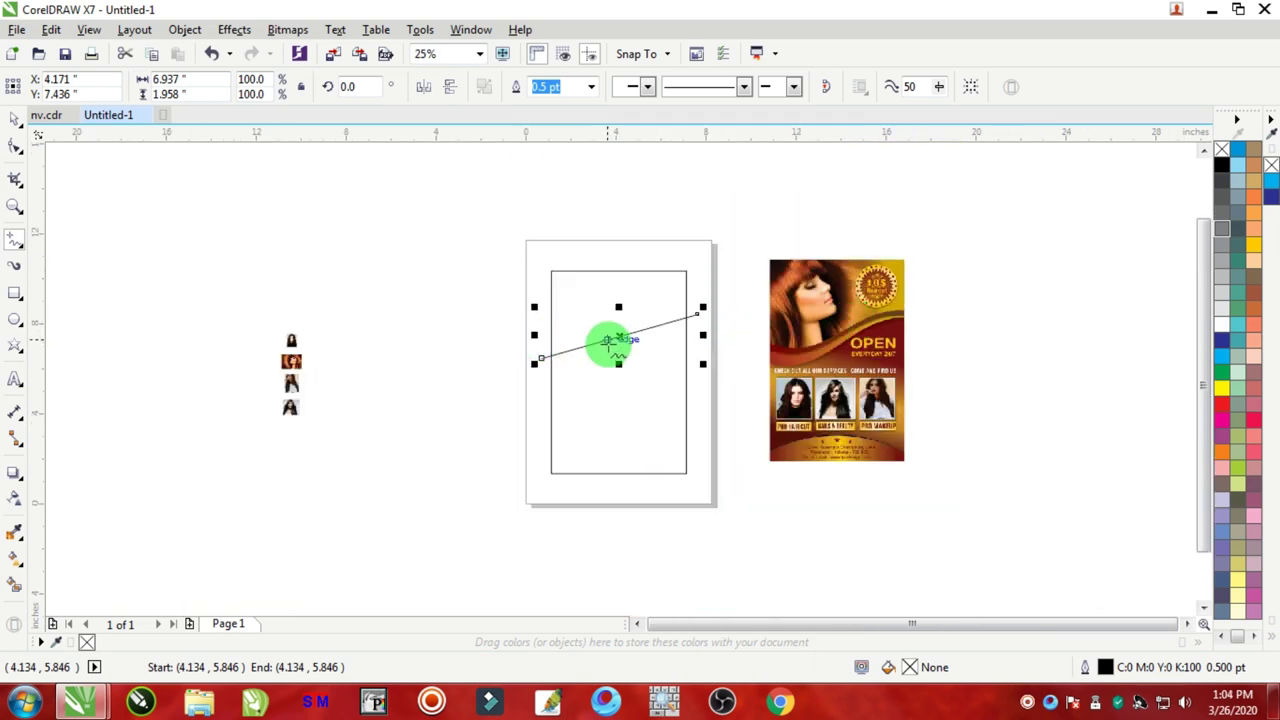
{"action": "scroll", "coordinate": [609, 343], "scroll_direction": "up", "scroll_amount": 2}
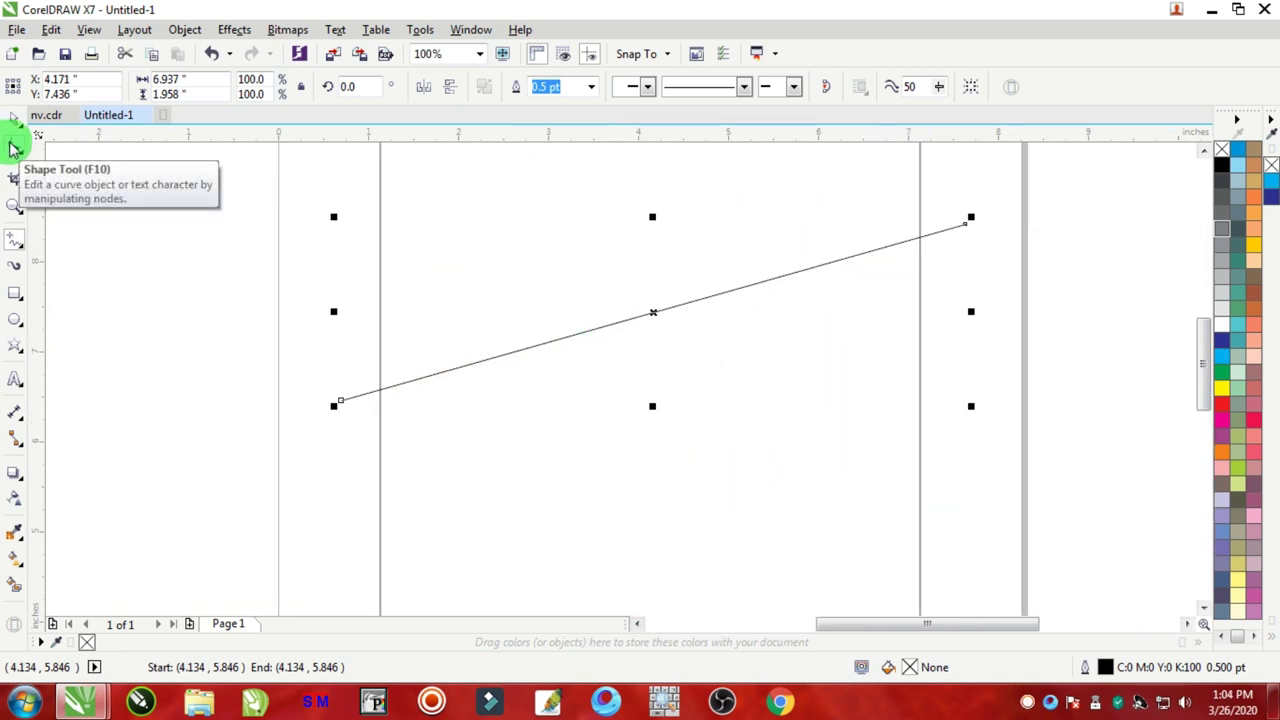
Step: Convert the straight line's segment to a curve with the Shape tool
{"action": "left_click", "coordinate": [14, 148]}
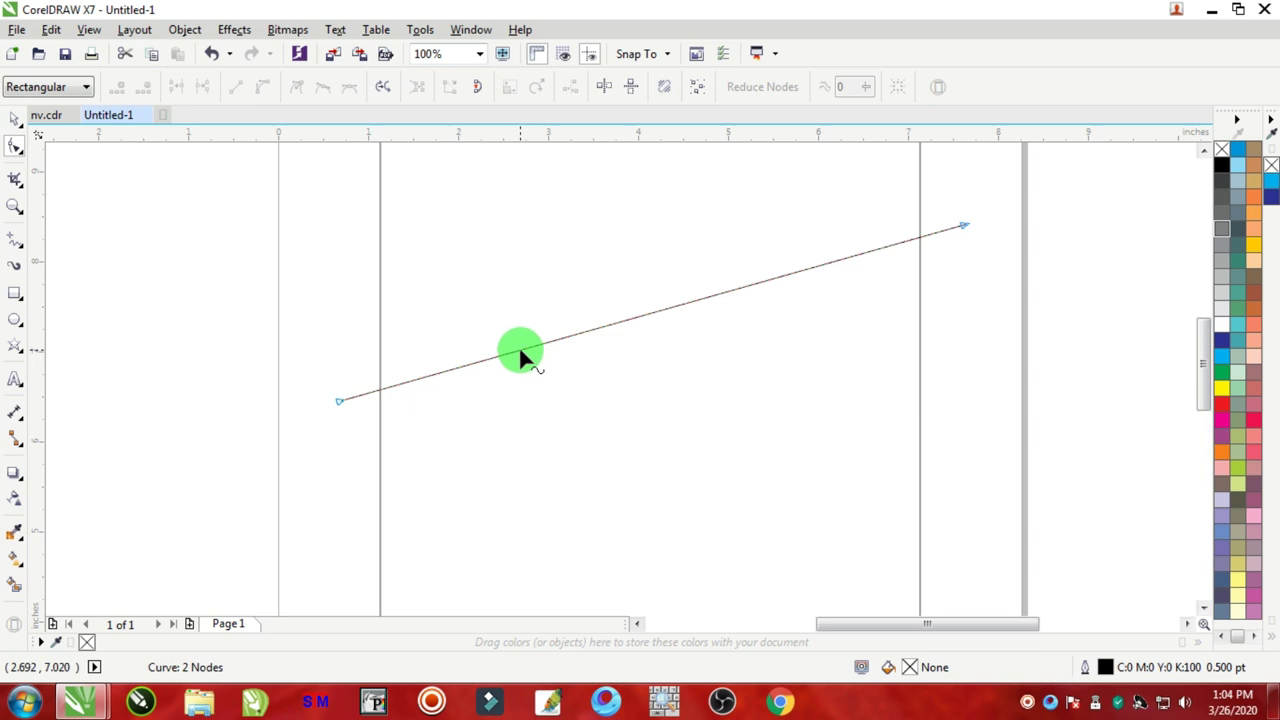
{"action": "scroll", "coordinate": [520, 352], "scroll_direction": "up", "scroll_amount": 4}
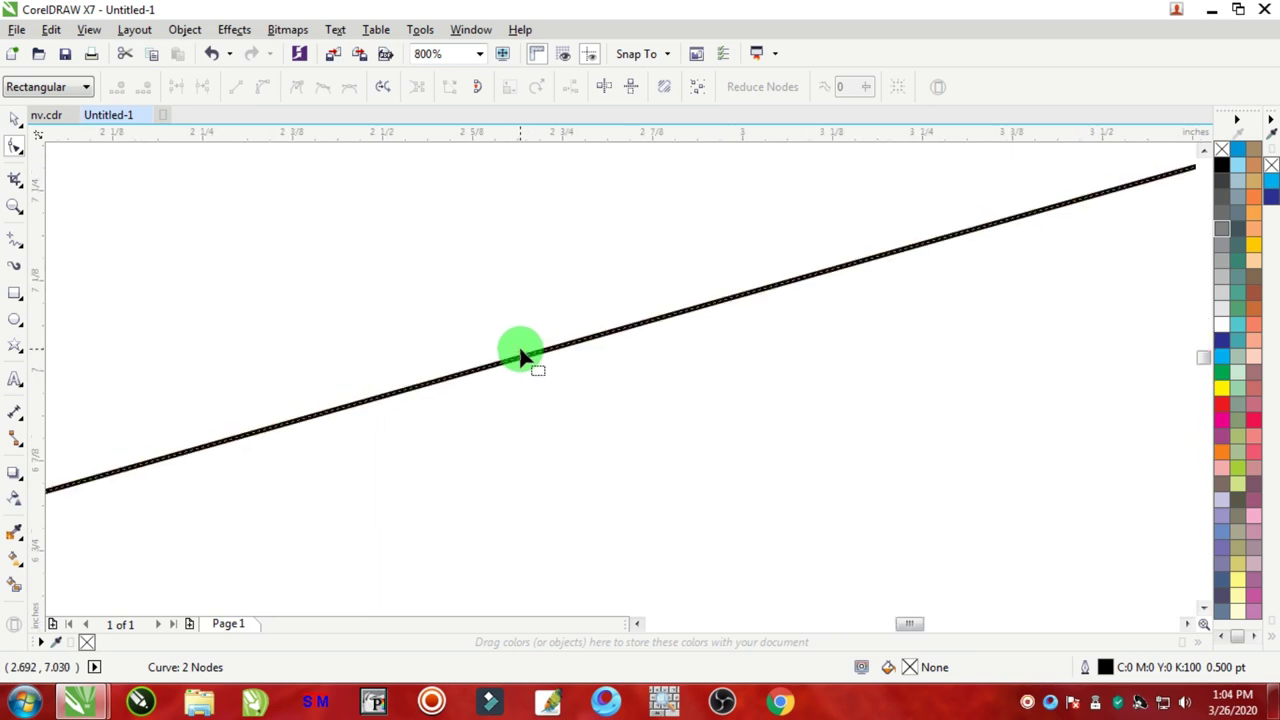
{"action": "left_click", "coordinate": [467, 375]}
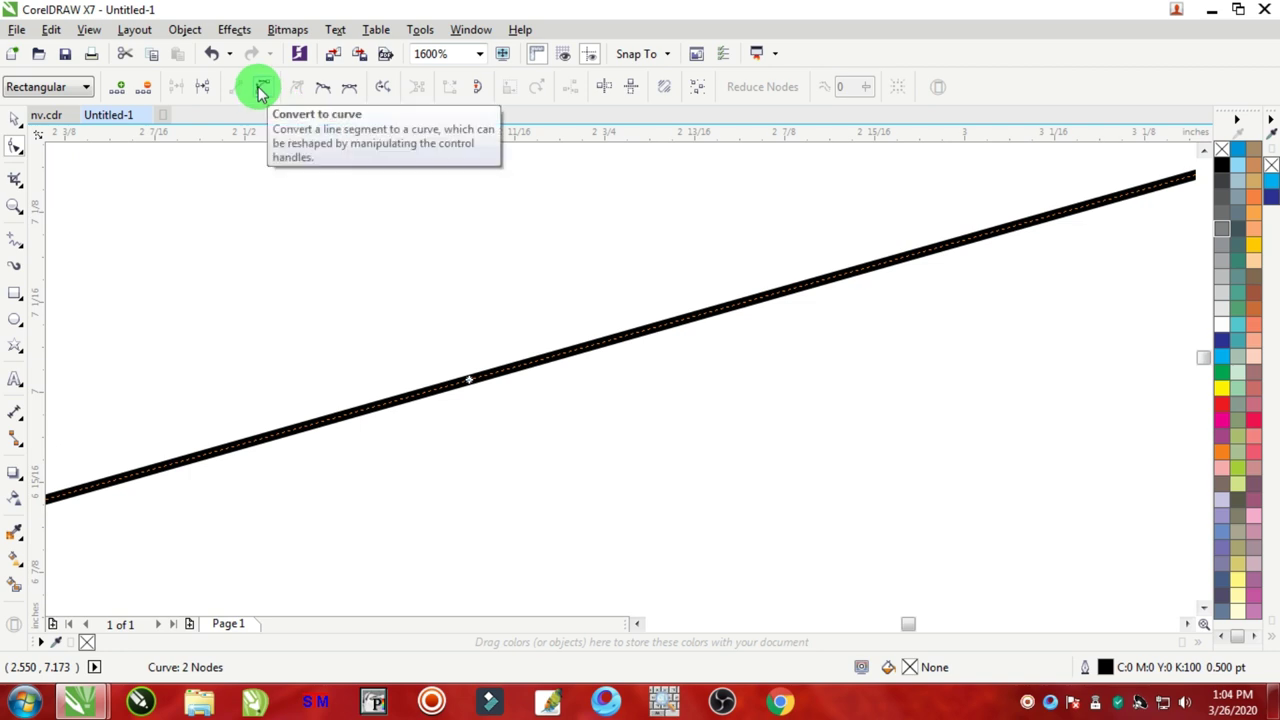
{"action": "left_click", "coordinate": [260, 90]}
{"action": "right_click", "coordinate": [468, 384]}
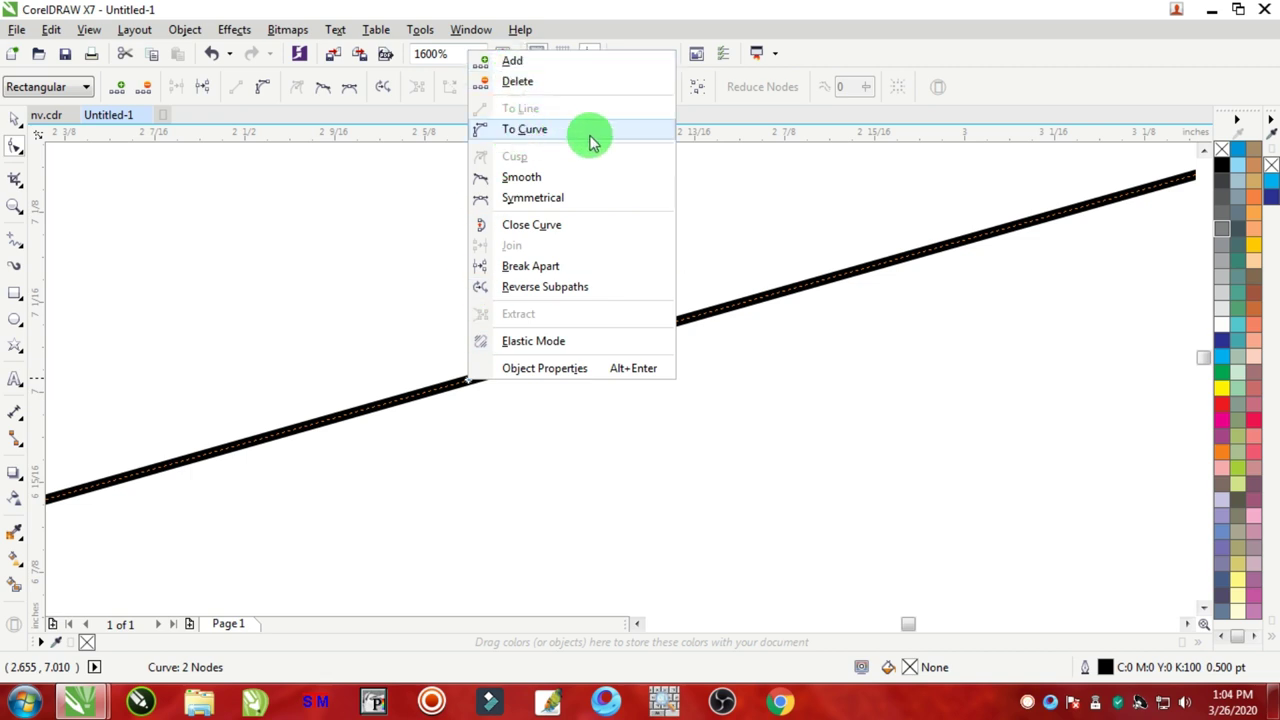
{"action": "left_click", "coordinate": [551, 133]}
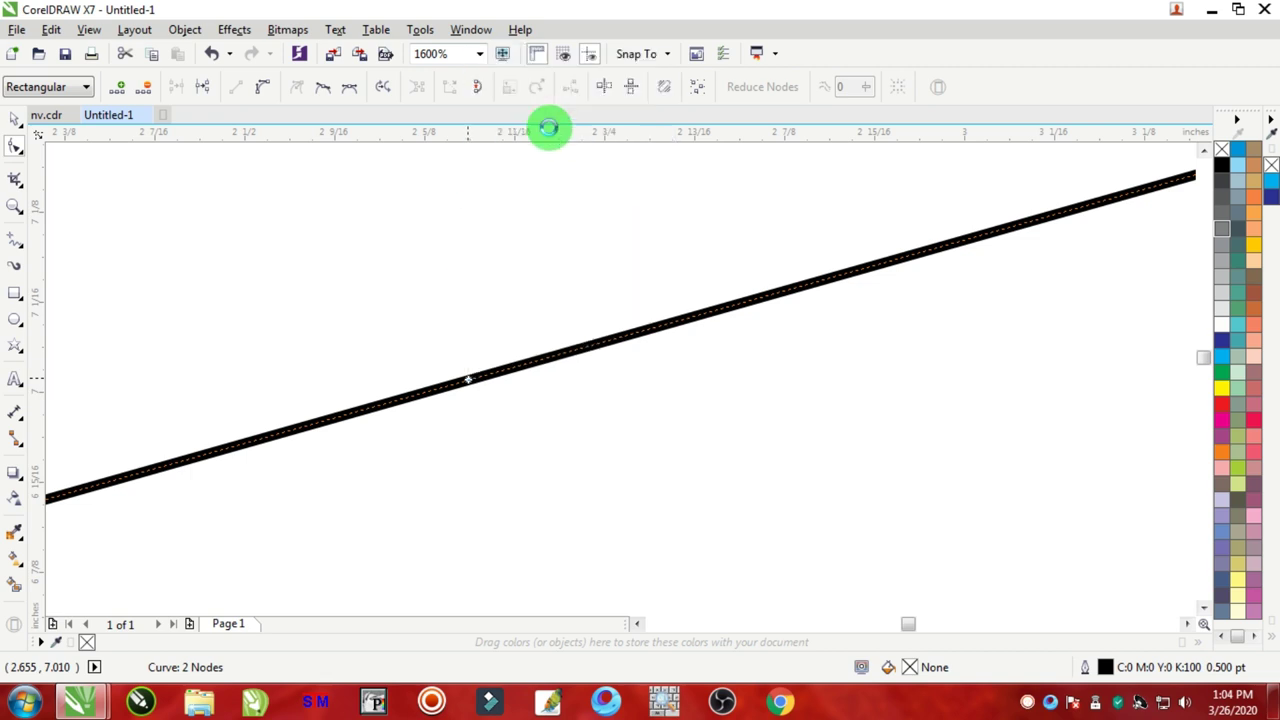
{"action": "scroll", "coordinate": [569, 425], "scroll_direction": "down", "scroll_amount": 5}
{"action": "scroll", "coordinate": [603, 425], "scroll_direction": "up", "scroll_amount": 1}
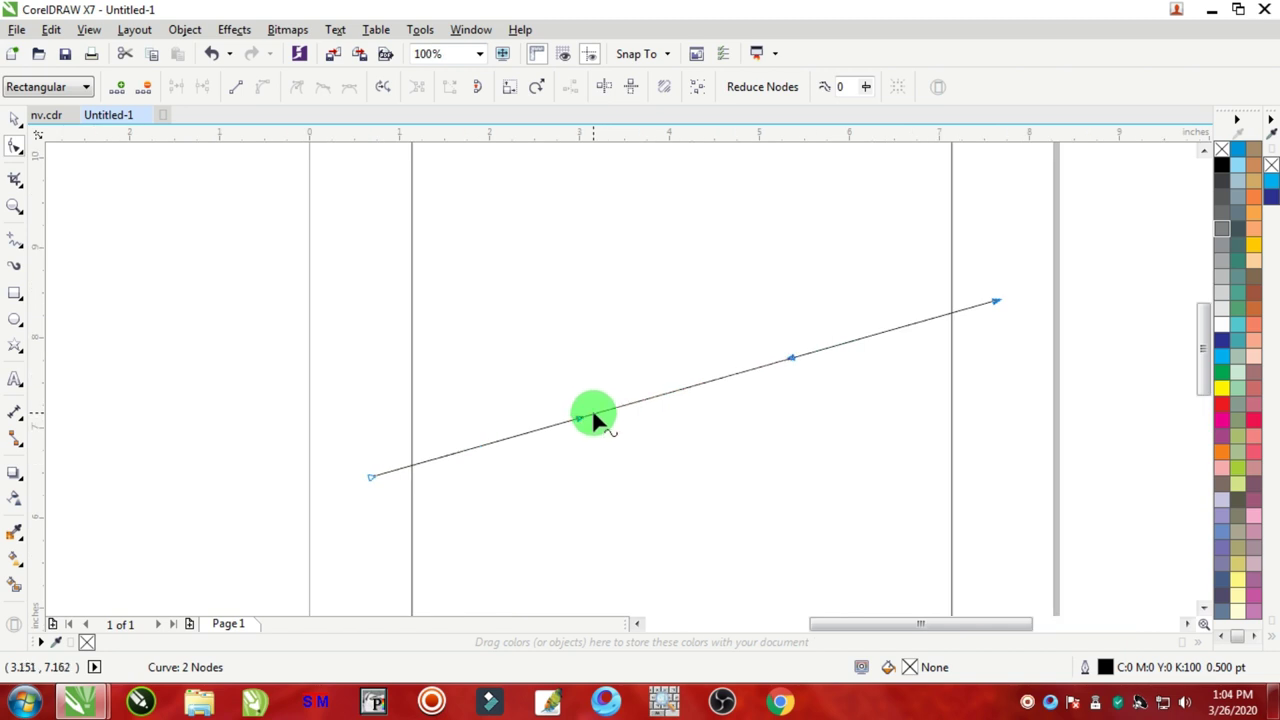
Step: Bend the curve down on the left and up on the right into an S-shape
{"action": "left_click_drag", "start_coordinate": [590, 418], "coordinate": [605, 473]}
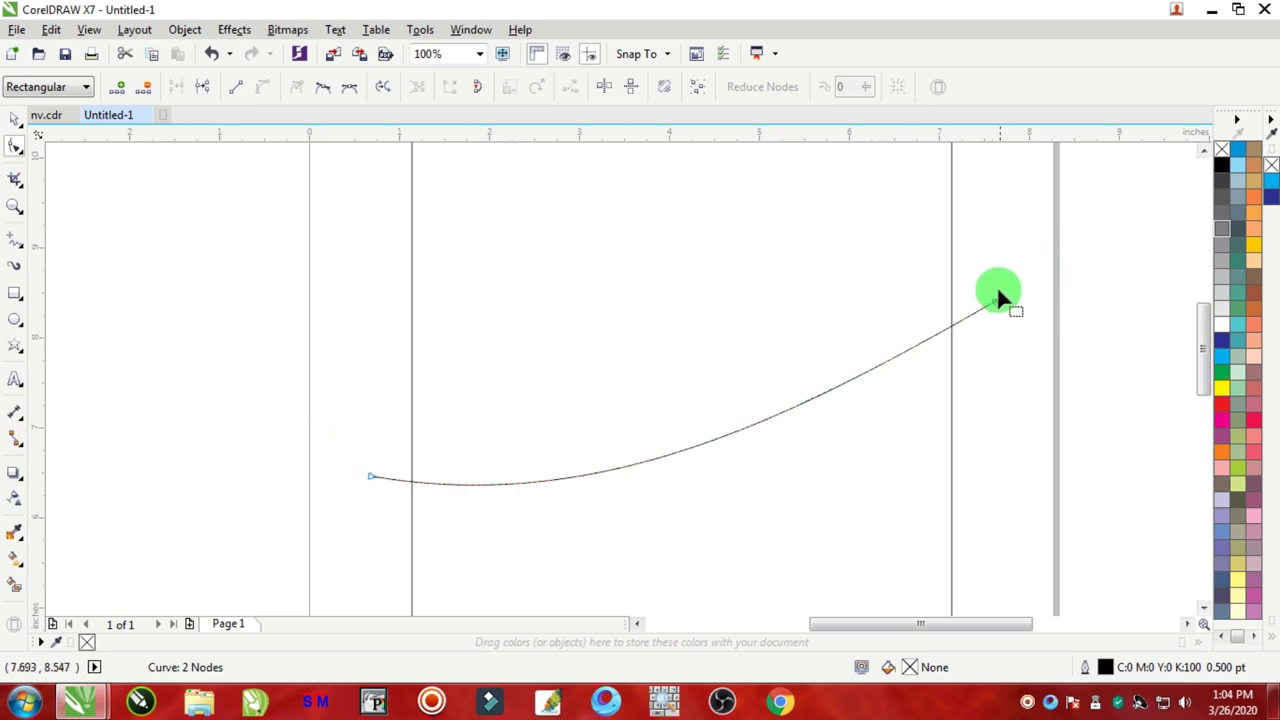
{"action": "scroll", "coordinate": [998, 297], "scroll_direction": "up", "scroll_amount": 2}
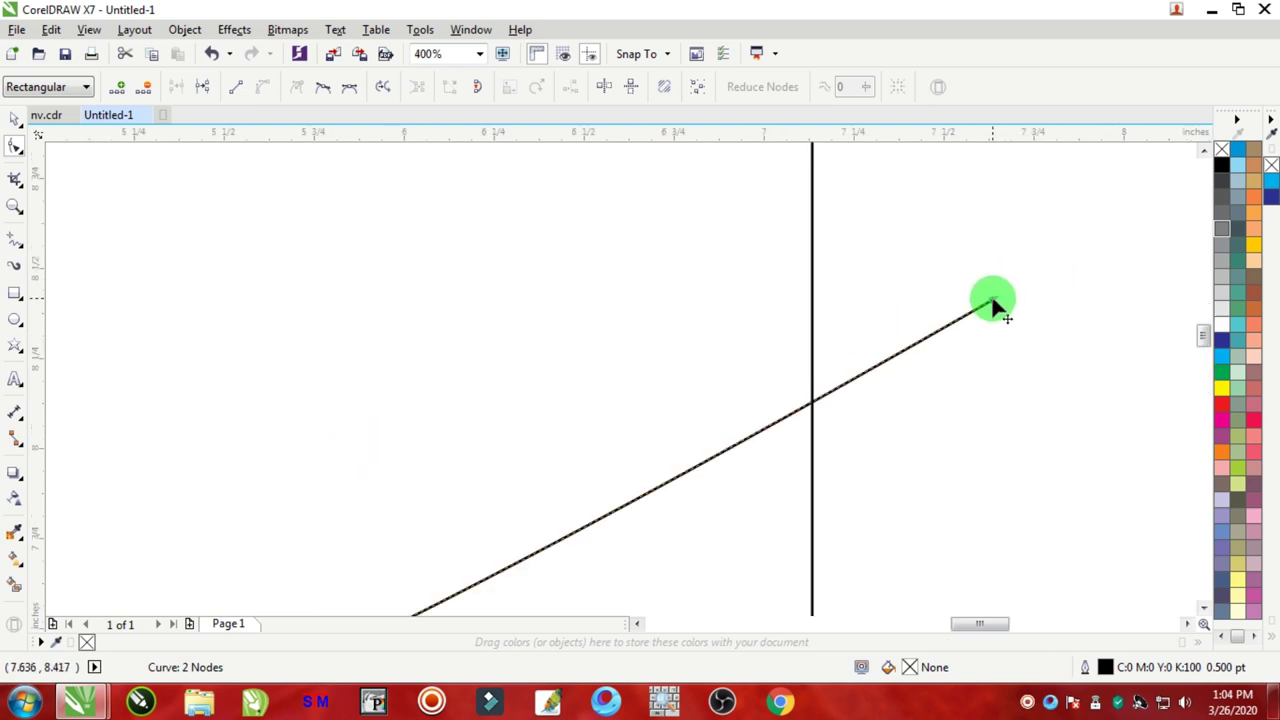
{"action": "scroll", "coordinate": [798, 454], "scroll_direction": "down", "scroll_amount": 3}
{"action": "scroll", "coordinate": [725, 495], "scroll_direction": "up", "scroll_amount": 2}
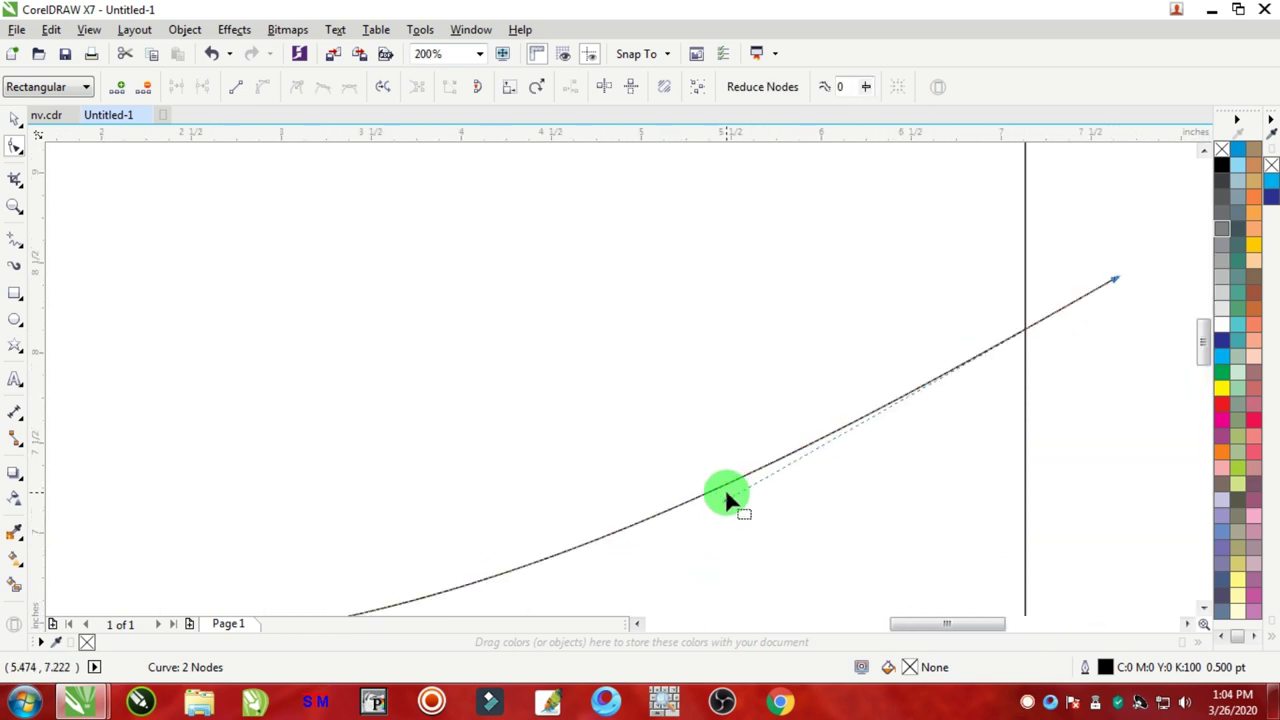
{"action": "scroll", "coordinate": [729, 503], "scroll_direction": "down", "scroll_amount": 1}
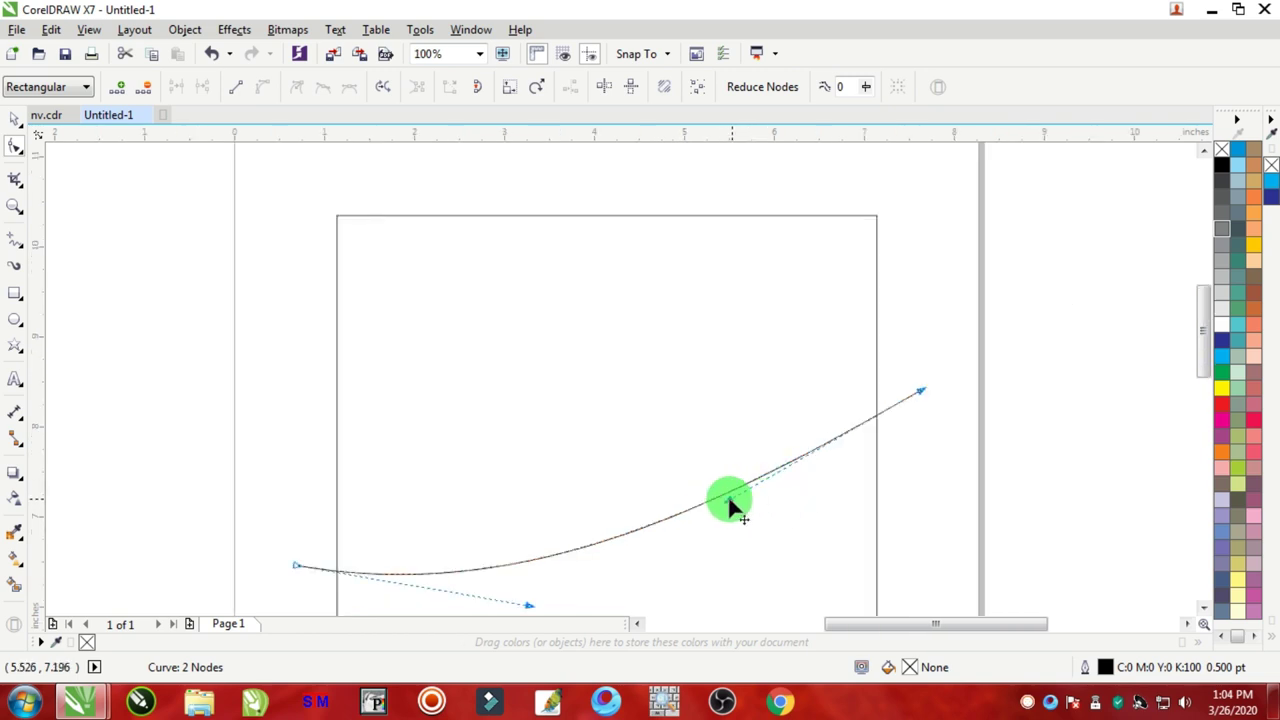
{"action": "left_click_drag", "start_coordinate": [729, 500], "coordinate": [694, 371]}
{"action": "scroll", "coordinate": [694, 371], "scroll_direction": "down", "scroll_amount": 2}
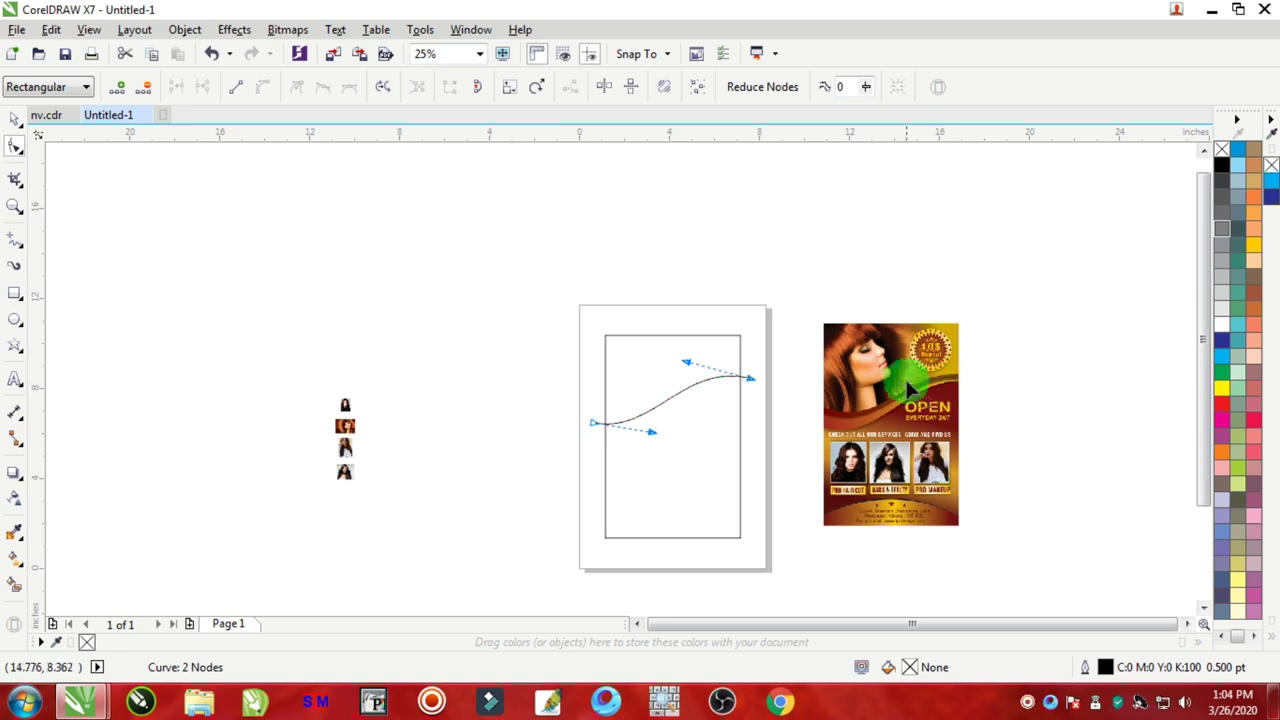
{"action": "scroll", "coordinate": [643, 433], "scroll_direction": "up", "scroll_amount": 1}
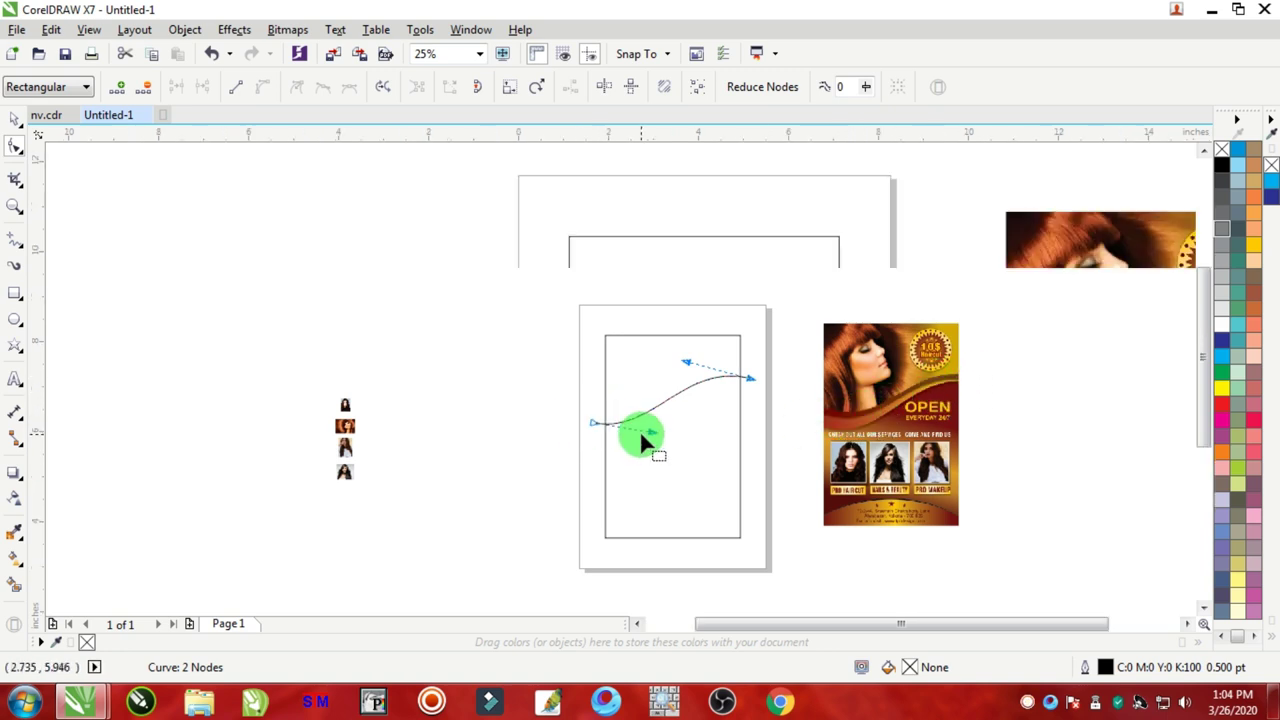
{"action": "scroll", "coordinate": [639, 430], "scroll_direction": "up", "scroll_amount": 1}
Step: Refine the control handles at both ends to smooth the wave, about 6.896 × 2.197 in
{"action": "left_click_drag", "start_coordinate": [690, 430], "coordinate": [720, 470]}
{"action": "scroll", "coordinate": [724, 461], "scroll_direction": "down", "scroll_amount": 2}
{"action": "scroll", "coordinate": [903, 440], "scroll_direction": "up", "scroll_amount": 1}
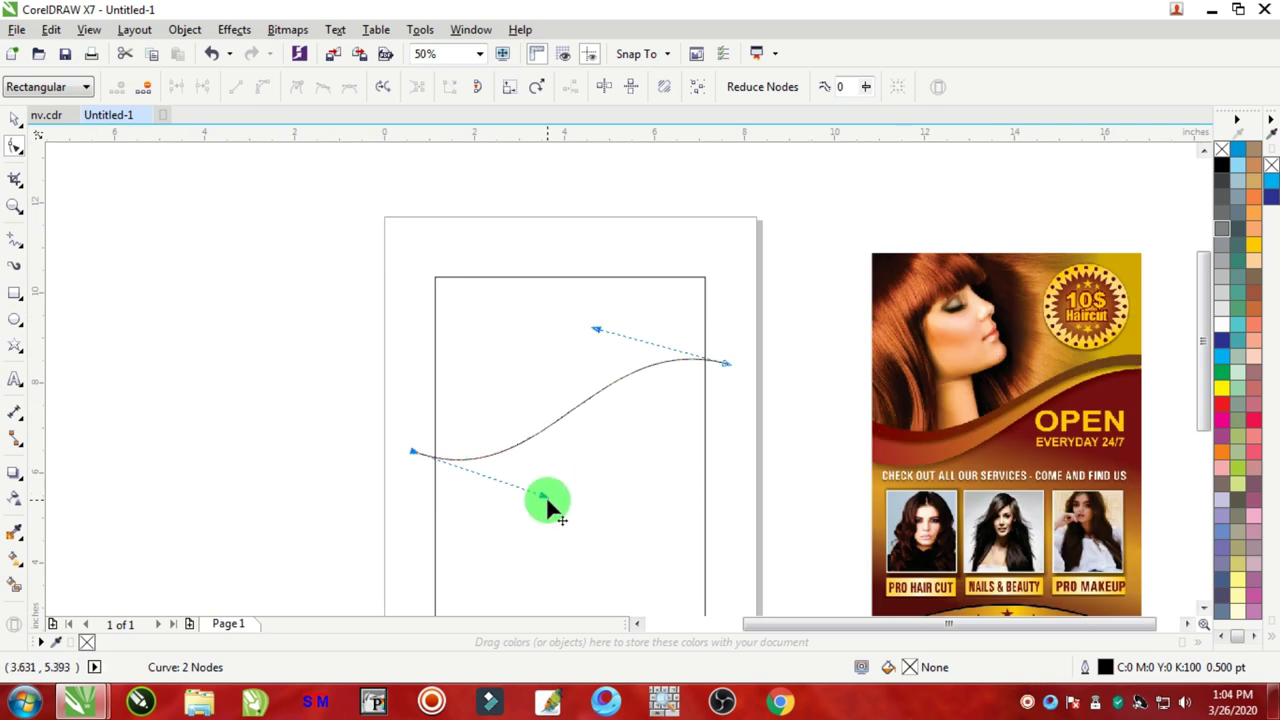
{"action": "left_click_drag", "start_coordinate": [547, 497], "coordinate": [553, 506]}
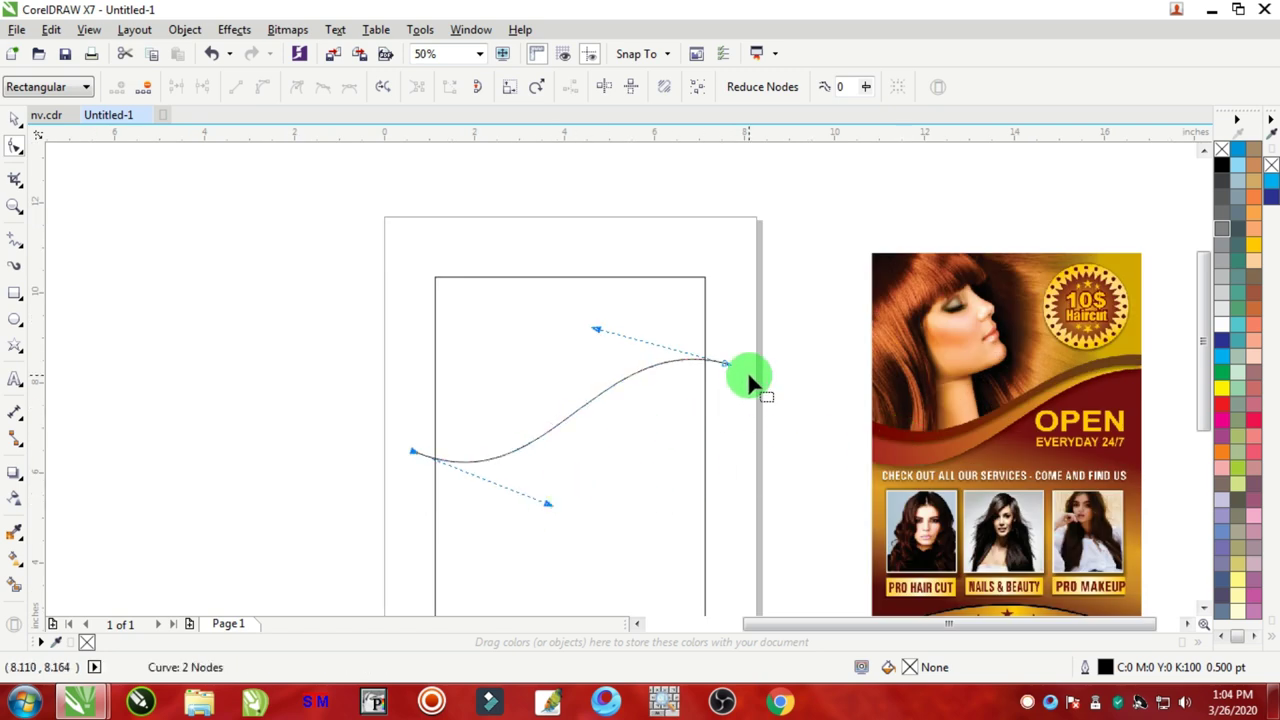
{"action": "scroll", "coordinate": [745, 380], "scroll_direction": "up", "scroll_amount": 2}
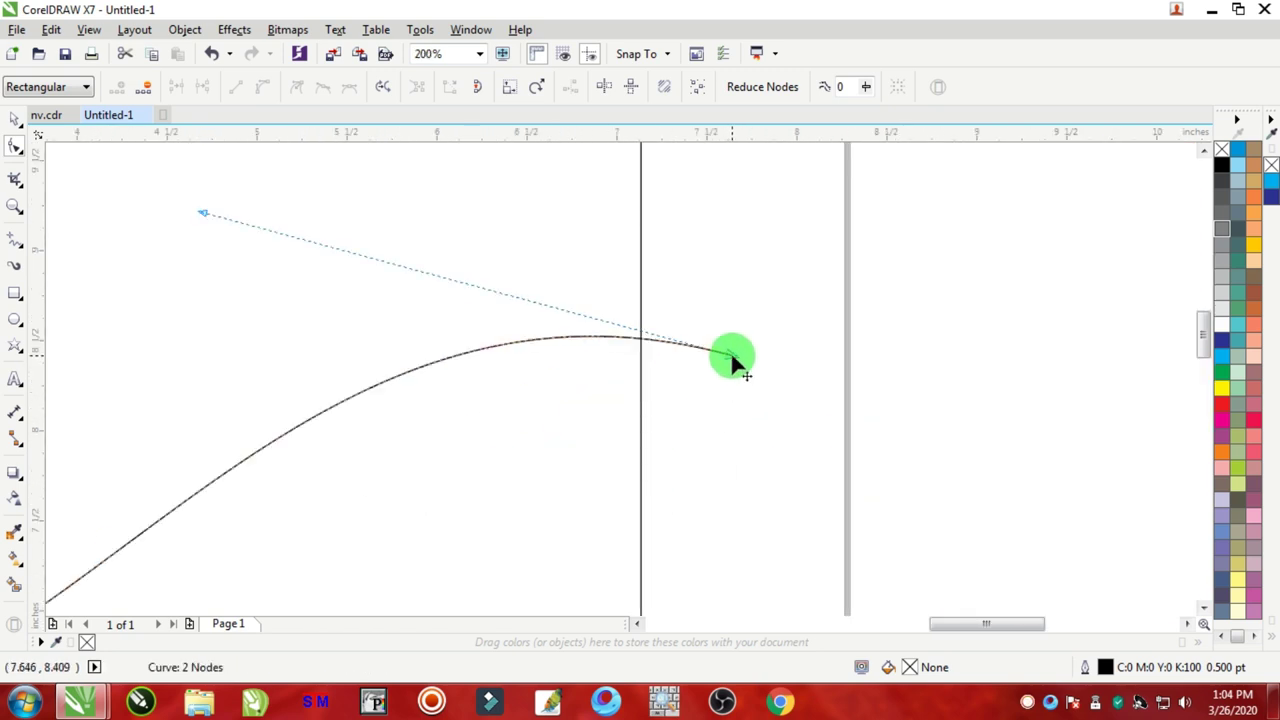
{"action": "left_click_drag", "start_coordinate": [733, 360], "coordinate": [712, 394]}
{"action": "scroll", "coordinate": [711, 393], "scroll_direction": "down", "scroll_amount": 2}
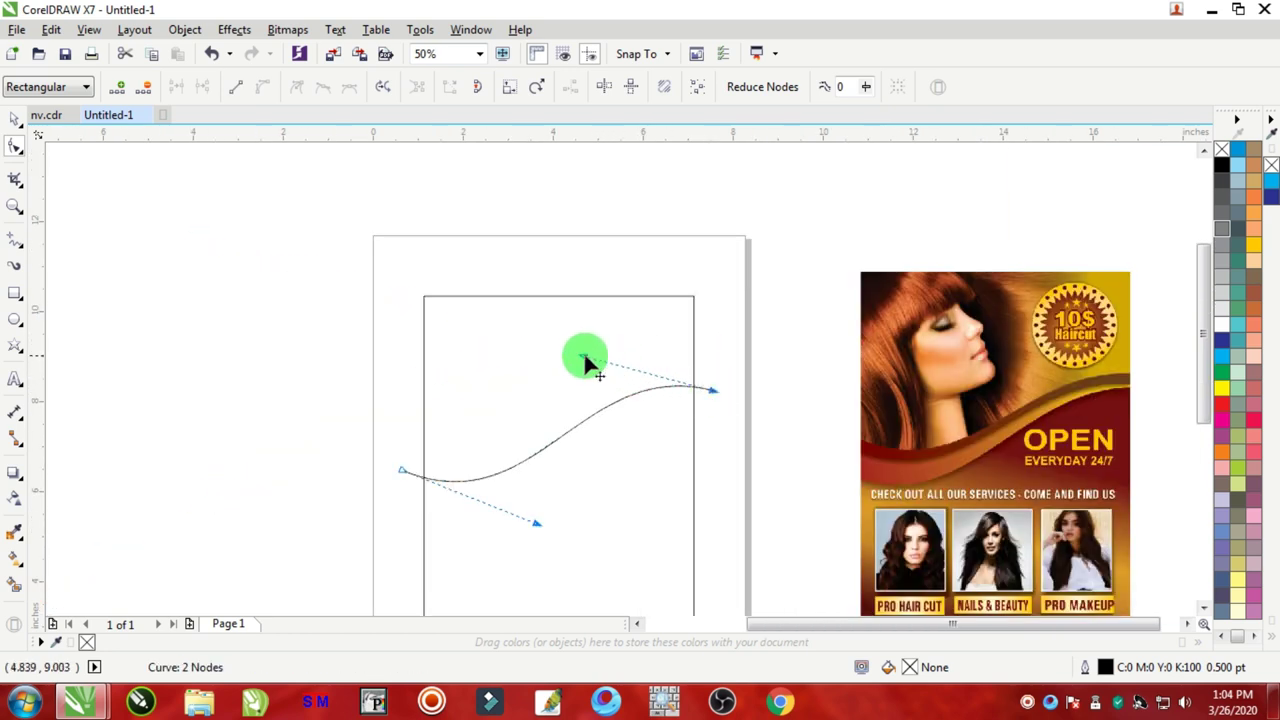
{"action": "left_click_drag", "start_coordinate": [583, 358], "coordinate": [574, 347]}
{"action": "left_click_drag", "start_coordinate": [537, 521], "coordinate": [536, 500]}
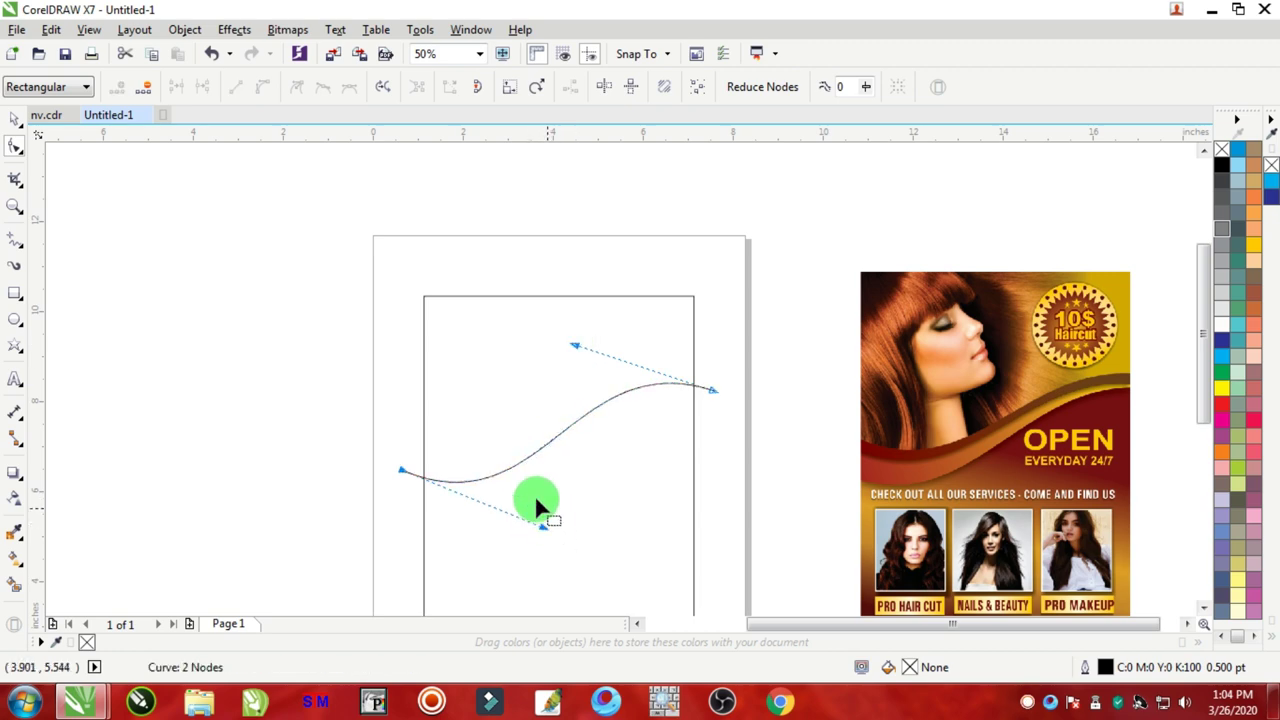
Step: Return to the Pick tool and select the finished wave curve
{"action": "left_click", "coordinate": [14, 120]}
{"action": "left_click", "coordinate": [632, 349]}
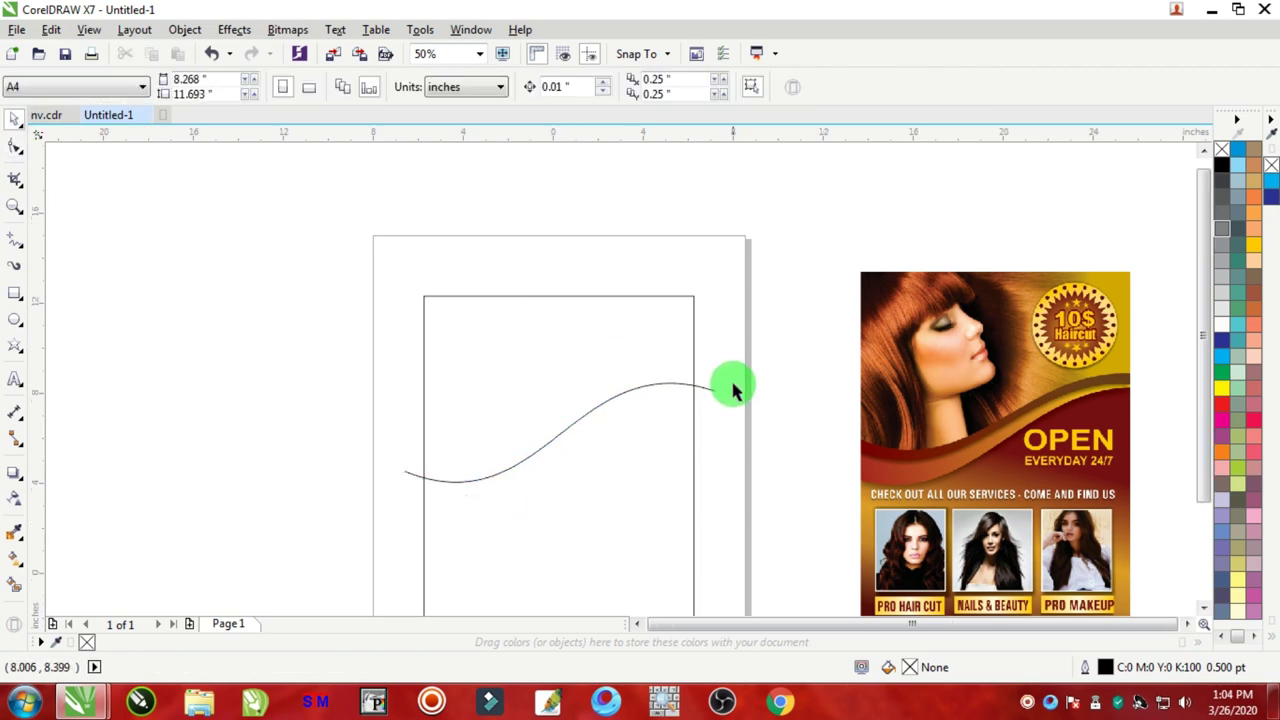
{"action": "scroll", "coordinate": [731, 386], "scroll_direction": "down", "scroll_amount": 4}
{"action": "scroll", "coordinate": [711, 392], "scroll_direction": "up", "scroll_amount": 5}
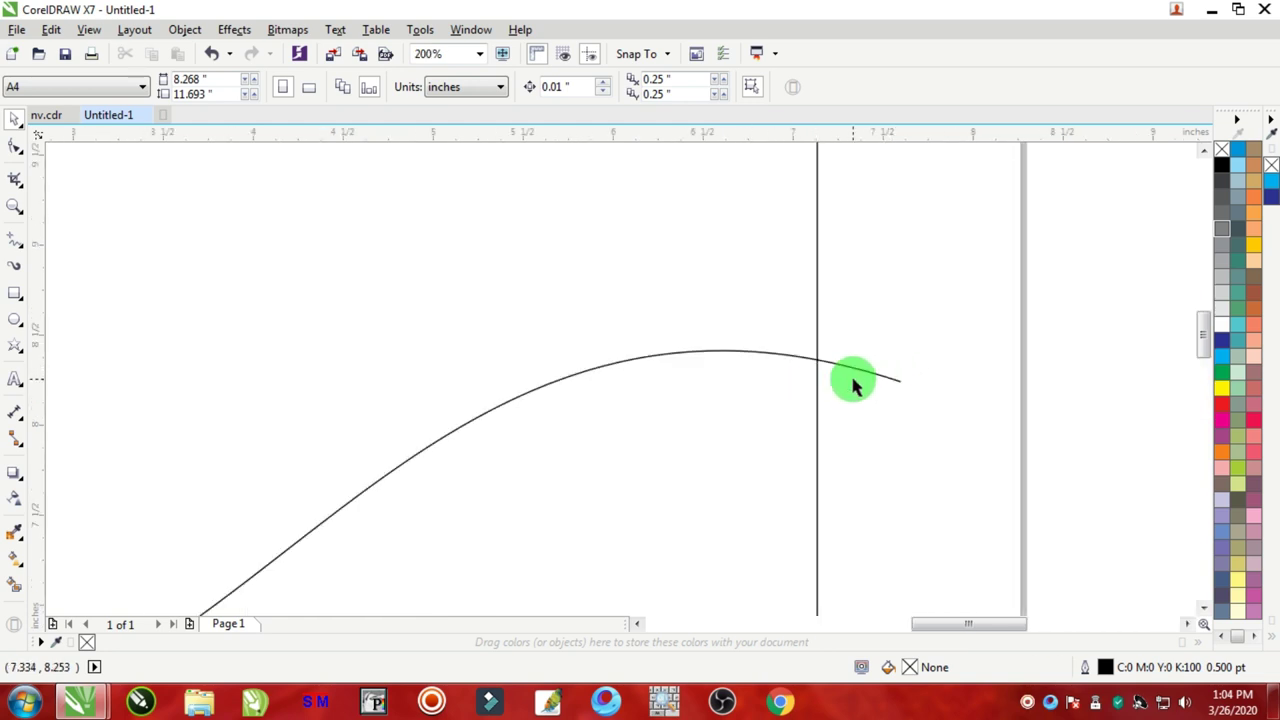
{"action": "left_click", "coordinate": [858, 372]}
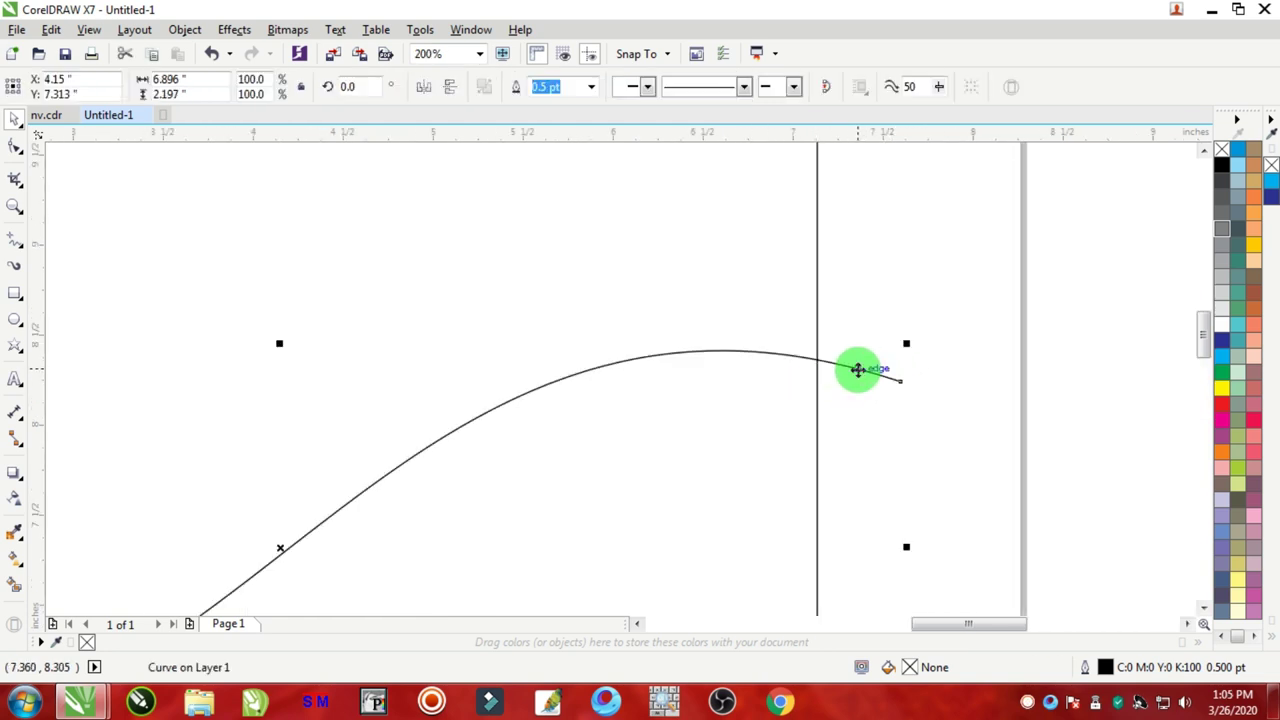
Step: Copy the wave curve, paste it, and nudge the copy down just below the original
{"action": "right_click", "coordinate": [858, 370]}
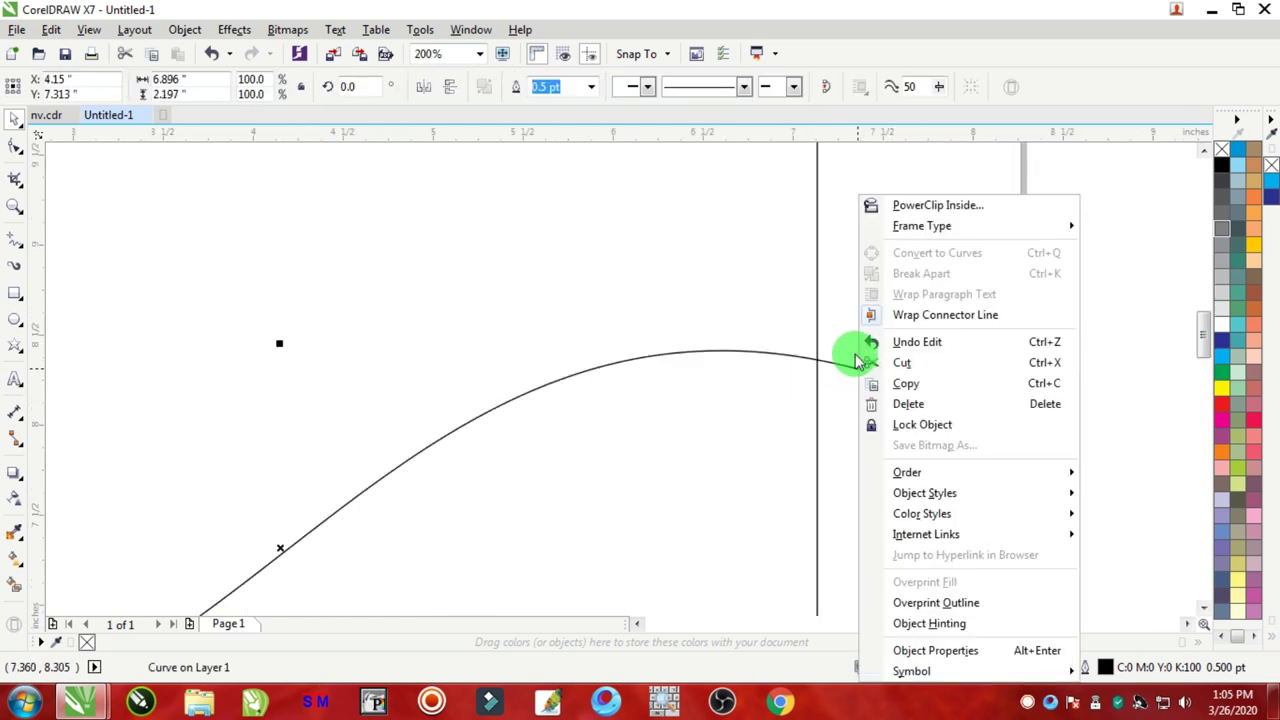
{"action": "left_click", "coordinate": [906, 384]}
{"action": "left_click", "coordinate": [1068, 258]}
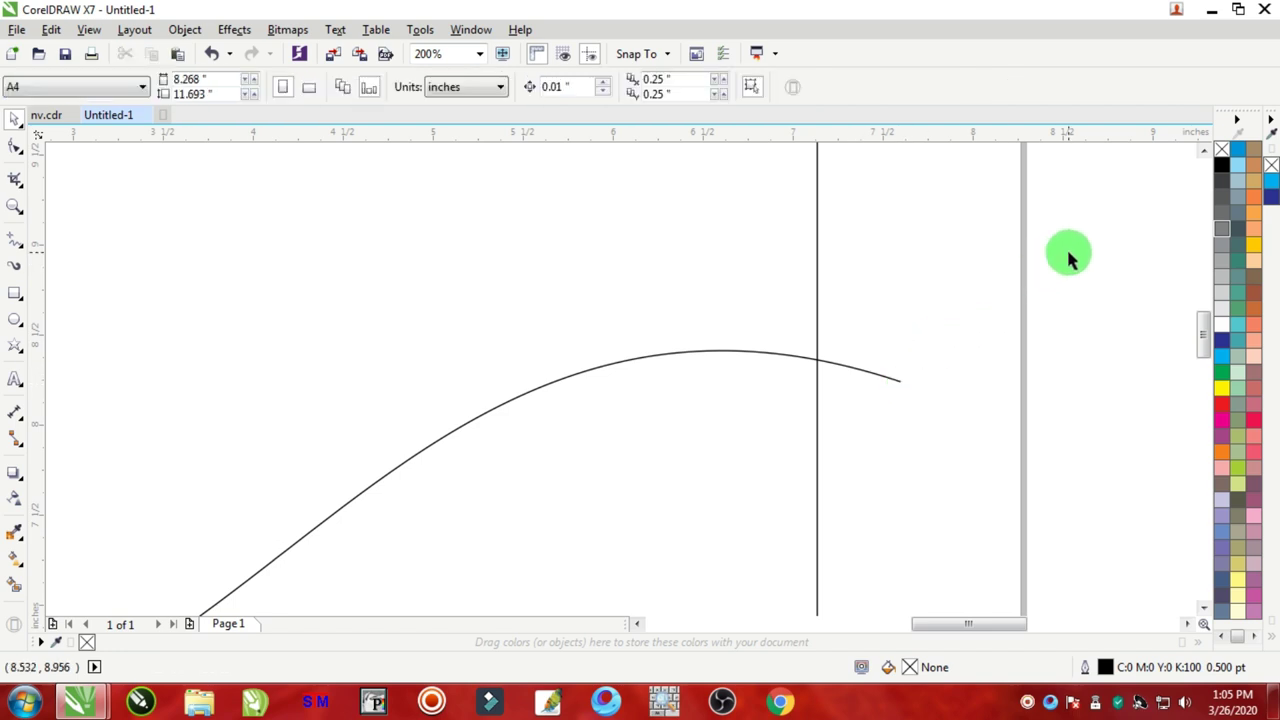
{"action": "scroll", "coordinate": [508, 394], "scroll_direction": "down", "scroll_amount": 2}
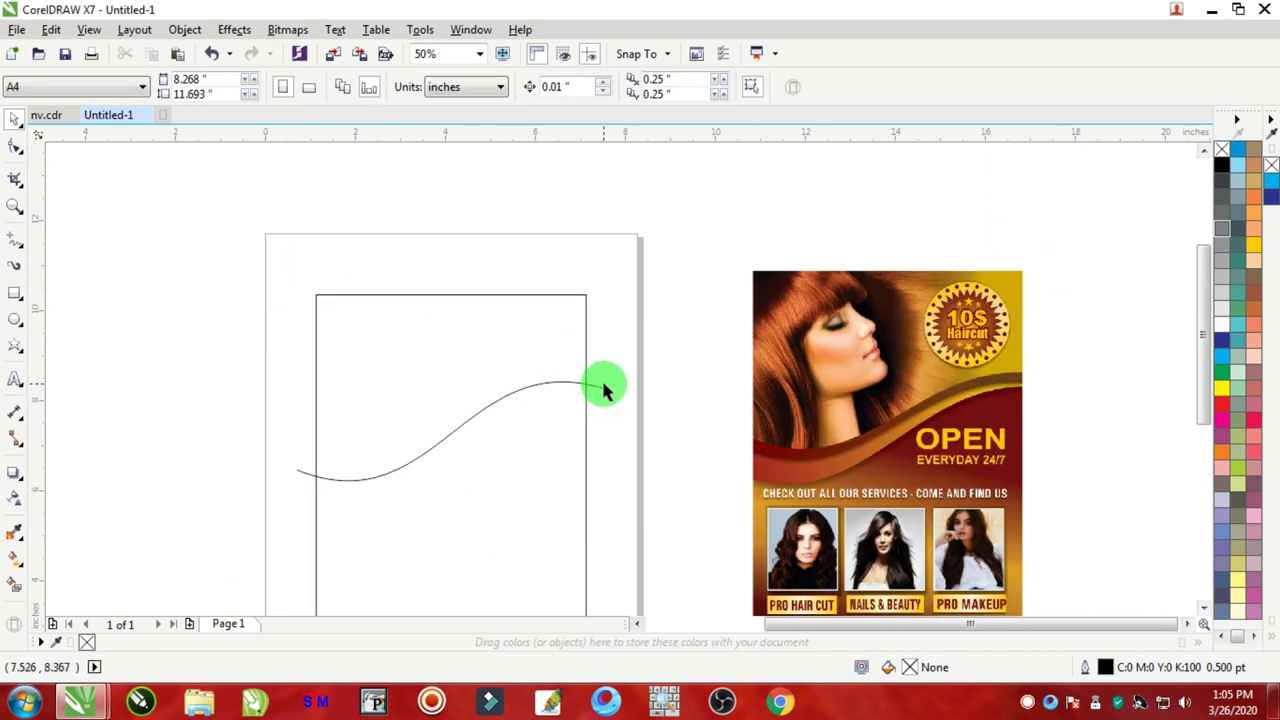
{"action": "scroll", "coordinate": [602, 388], "scroll_direction": "up", "scroll_amount": 1}
{"action": "right_click", "coordinate": [631, 303]}
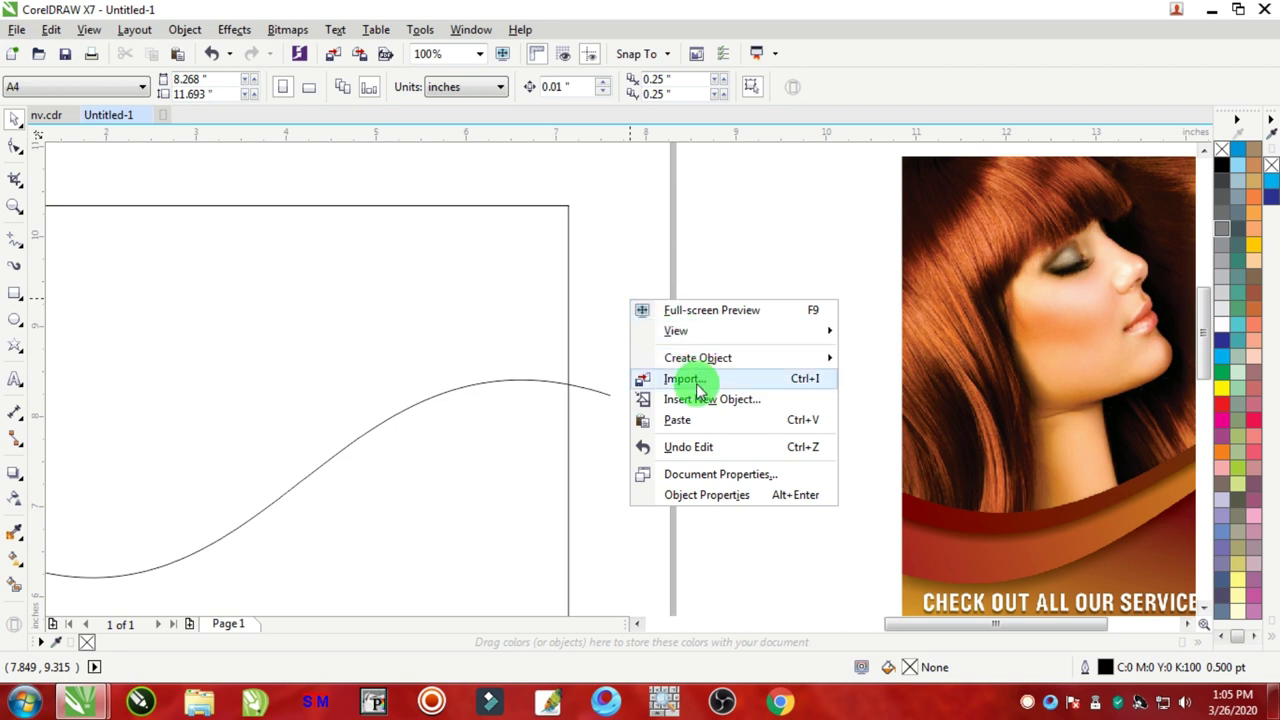
{"action": "left_click", "coordinate": [680, 420]}
{"action": "scroll", "coordinate": [684, 423], "scroll_direction": "down", "scroll_amount": 1}
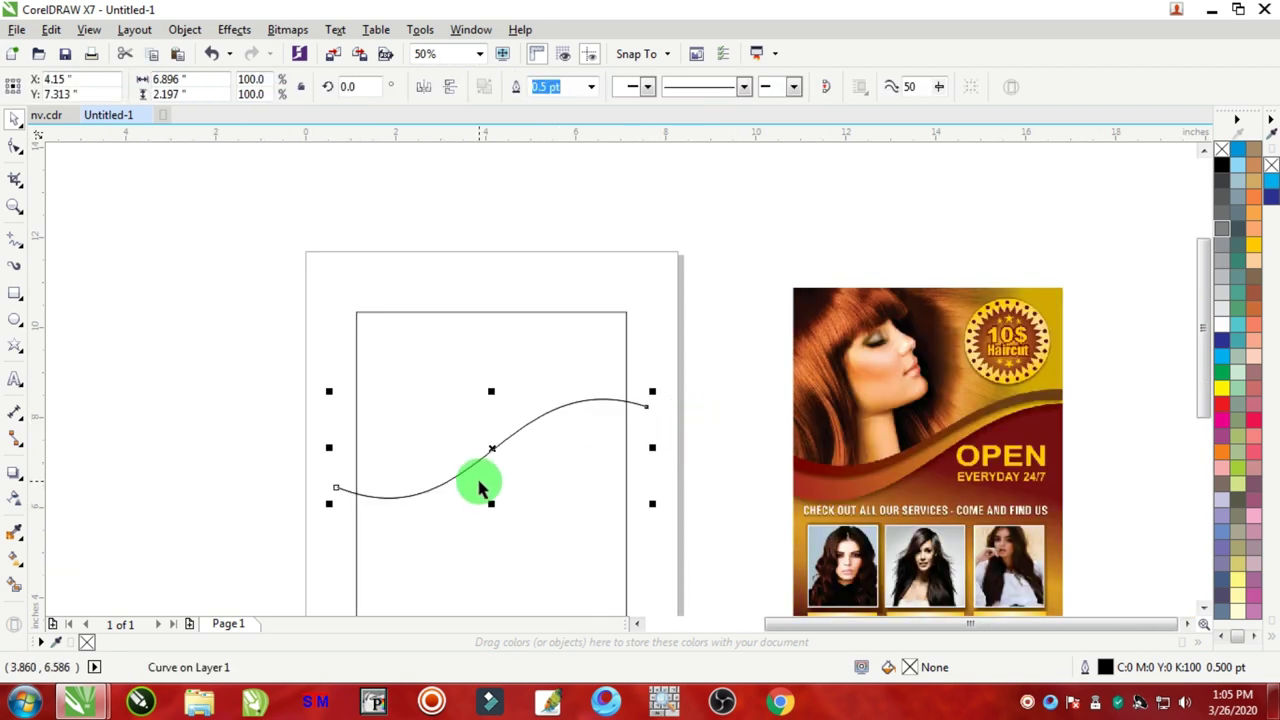
{"action": "key", "text": "Down"}
{"action": "key", "text": "Down"}
{"action": "key", "text": "Down"}
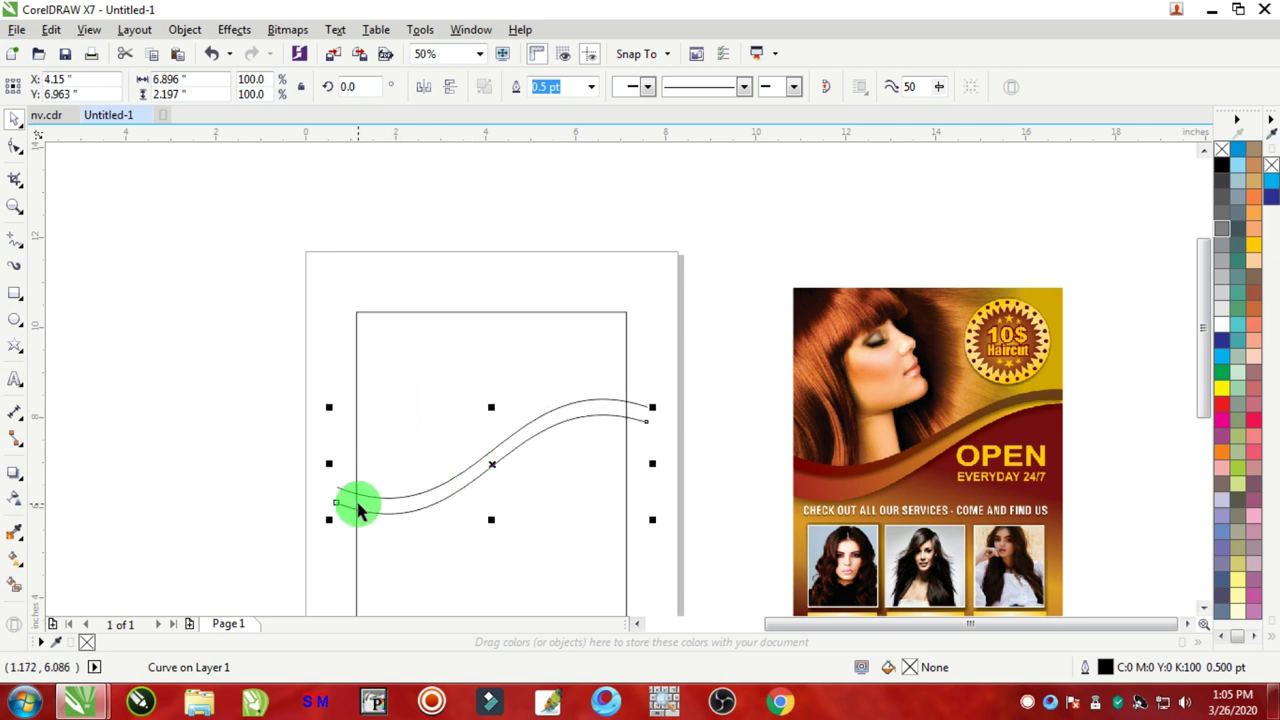
{"action": "scroll", "coordinate": [354, 506], "scroll_direction": "up", "scroll_amount": 2}
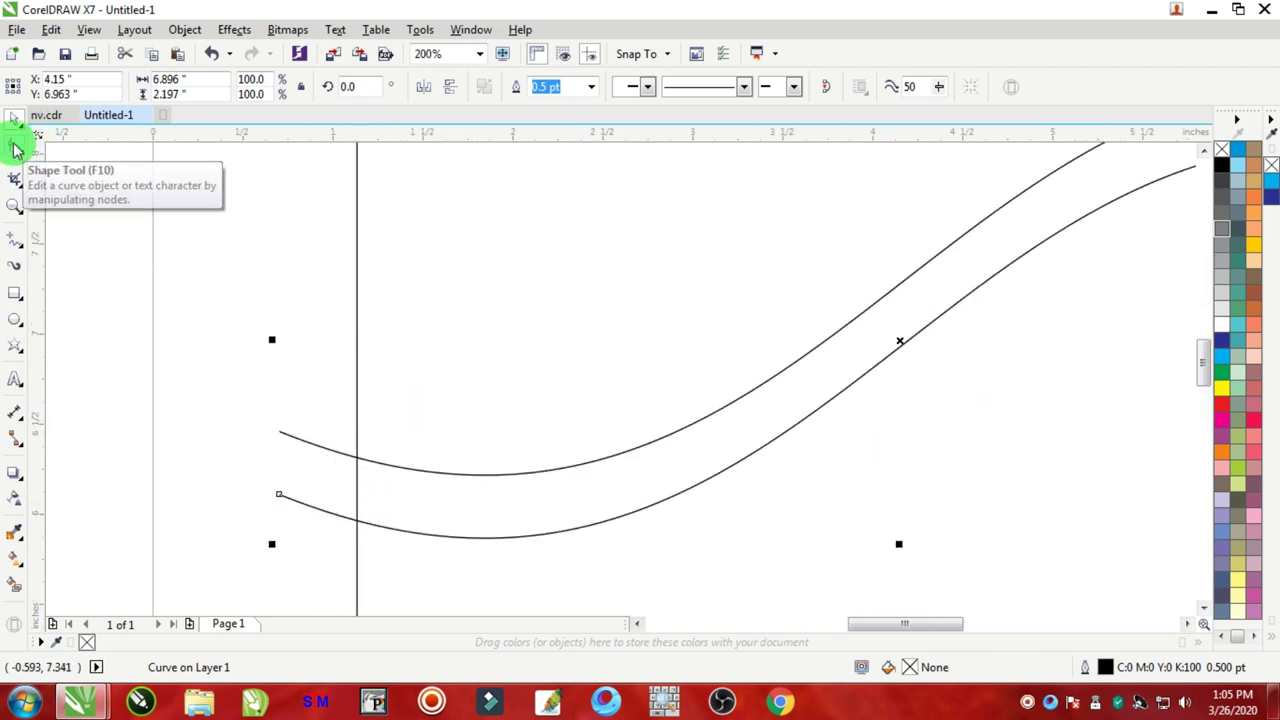
Step: Pull the lower curve's left end node downward to widen the gap between waves
{"action": "left_click", "coordinate": [15, 147]}
{"action": "left_click", "coordinate": [259, 506]}
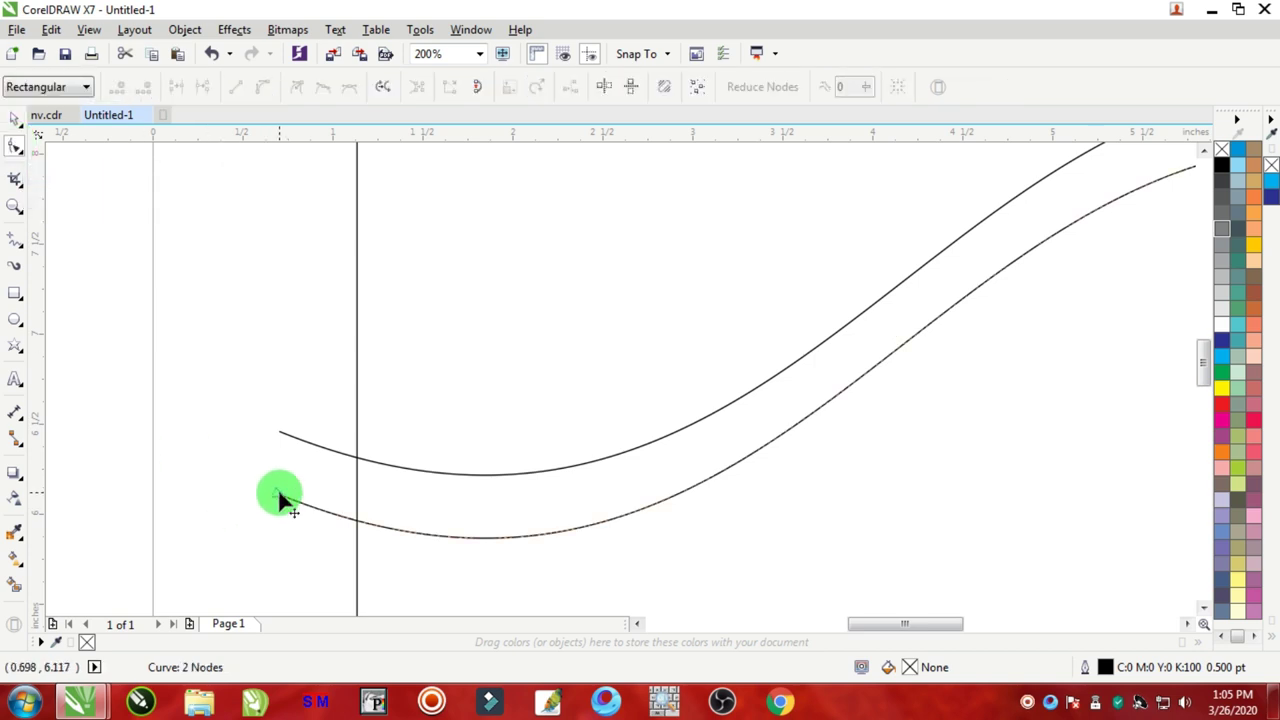
{"action": "scroll", "coordinate": [343, 532], "scroll_direction": "down", "scroll_amount": 2}
{"action": "scroll", "coordinate": [320, 532], "scroll_direction": "up", "scroll_amount": 2}
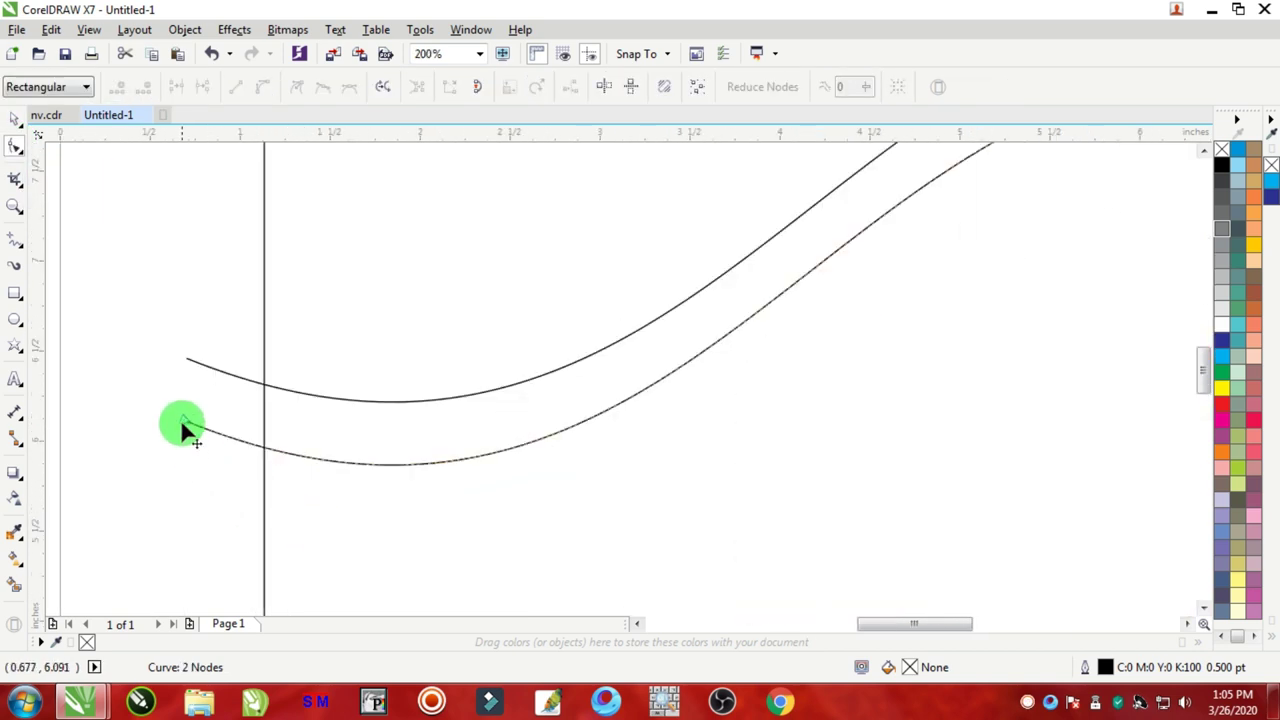
{"action": "left_click", "coordinate": [334, 456]}
{"action": "left_click_drag", "start_coordinate": [183, 428], "coordinate": [190, 476]}
{"action": "scroll", "coordinate": [249, 477], "scroll_direction": "down", "scroll_amount": 2}
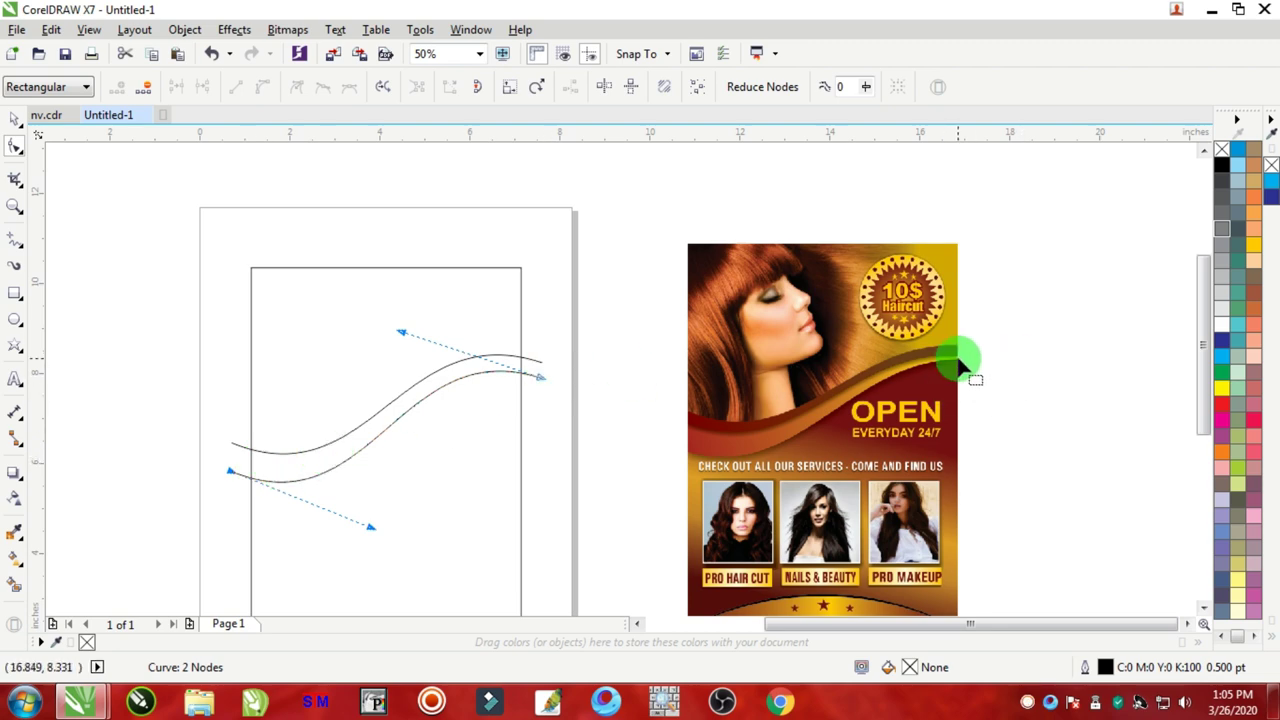
{"action": "scroll", "coordinate": [943, 366], "scroll_direction": "up", "scroll_amount": 1}
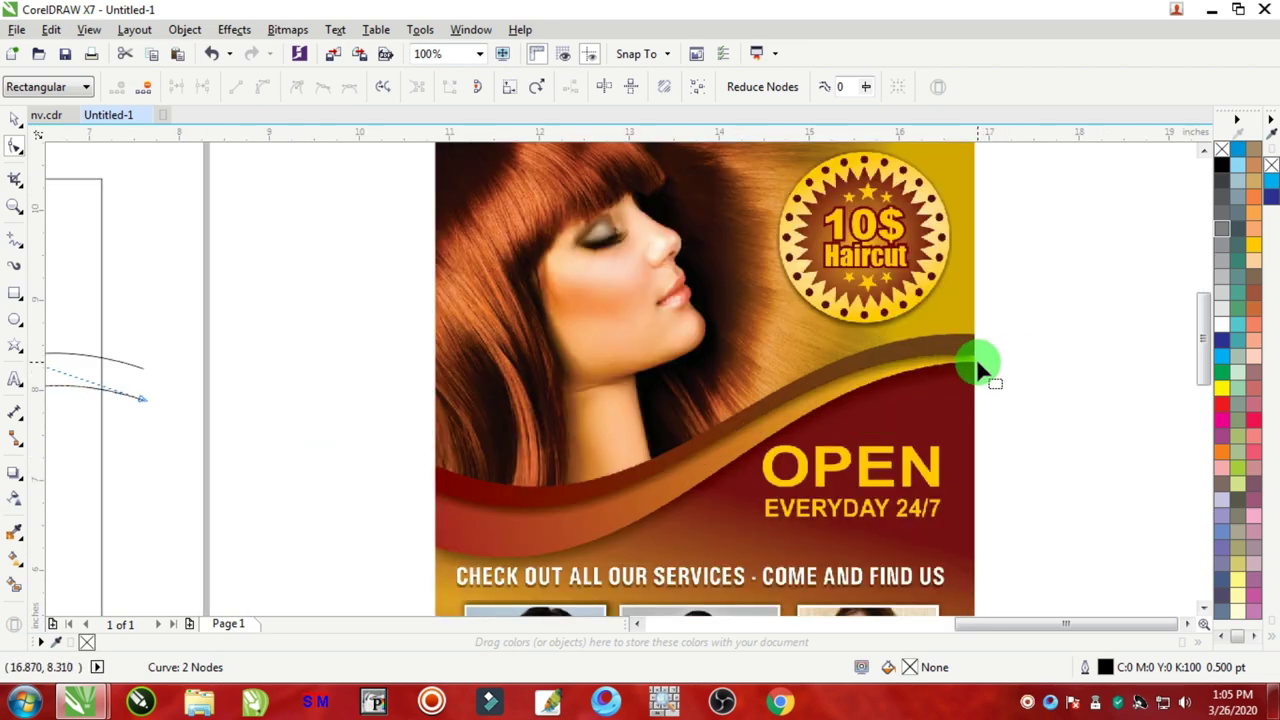
{"action": "scroll", "coordinate": [976, 358], "scroll_direction": "down", "scroll_amount": 2}
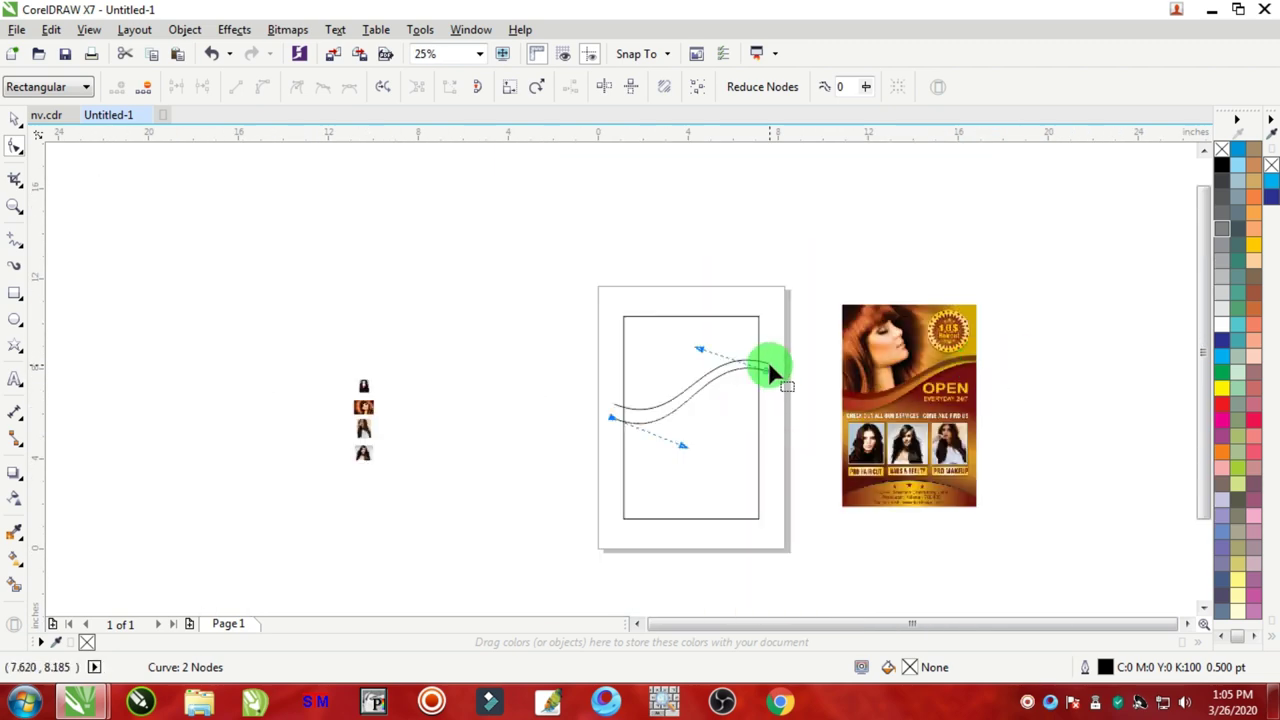
{"action": "scroll", "coordinate": [770, 372], "scroll_direction": "up", "scroll_amount": 1}
{"action": "scroll", "coordinate": [800, 371], "scroll_direction": "down", "scroll_amount": 1}
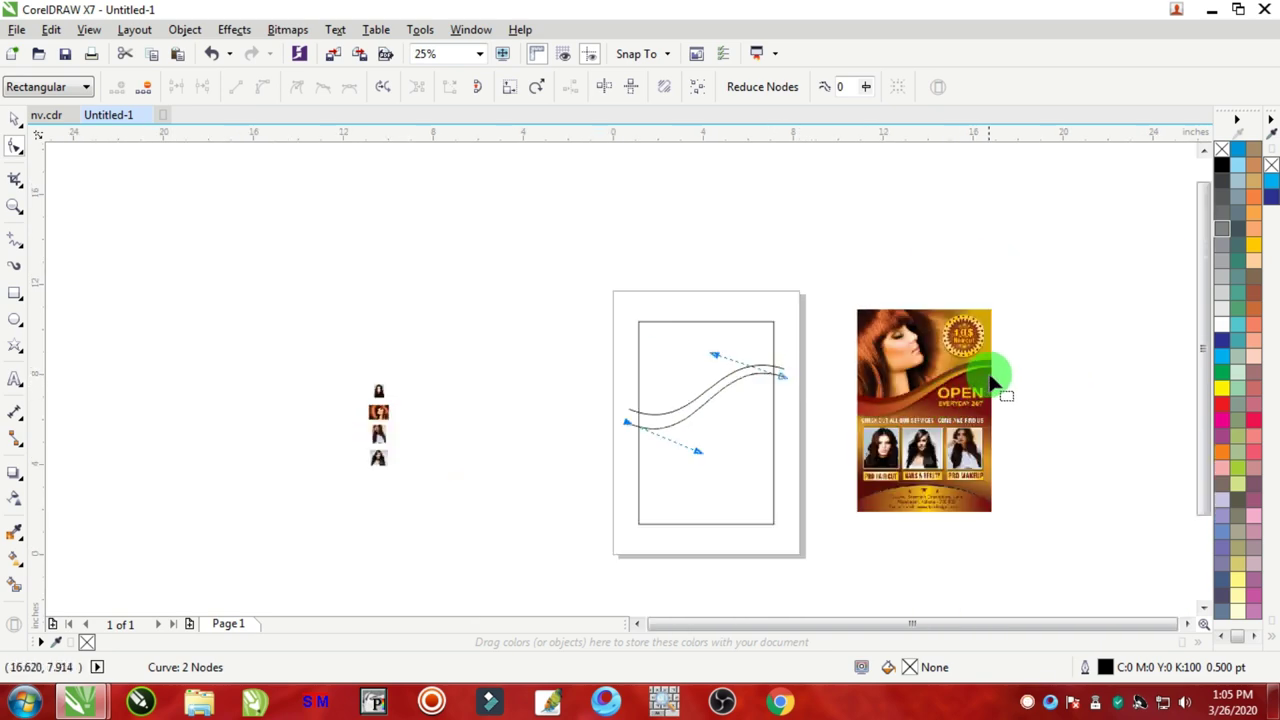
{"action": "scroll", "coordinate": [988, 378], "scroll_direction": "up", "scroll_amount": 2}
{"action": "scroll", "coordinate": [970, 348], "scroll_direction": "up", "scroll_amount": 2}
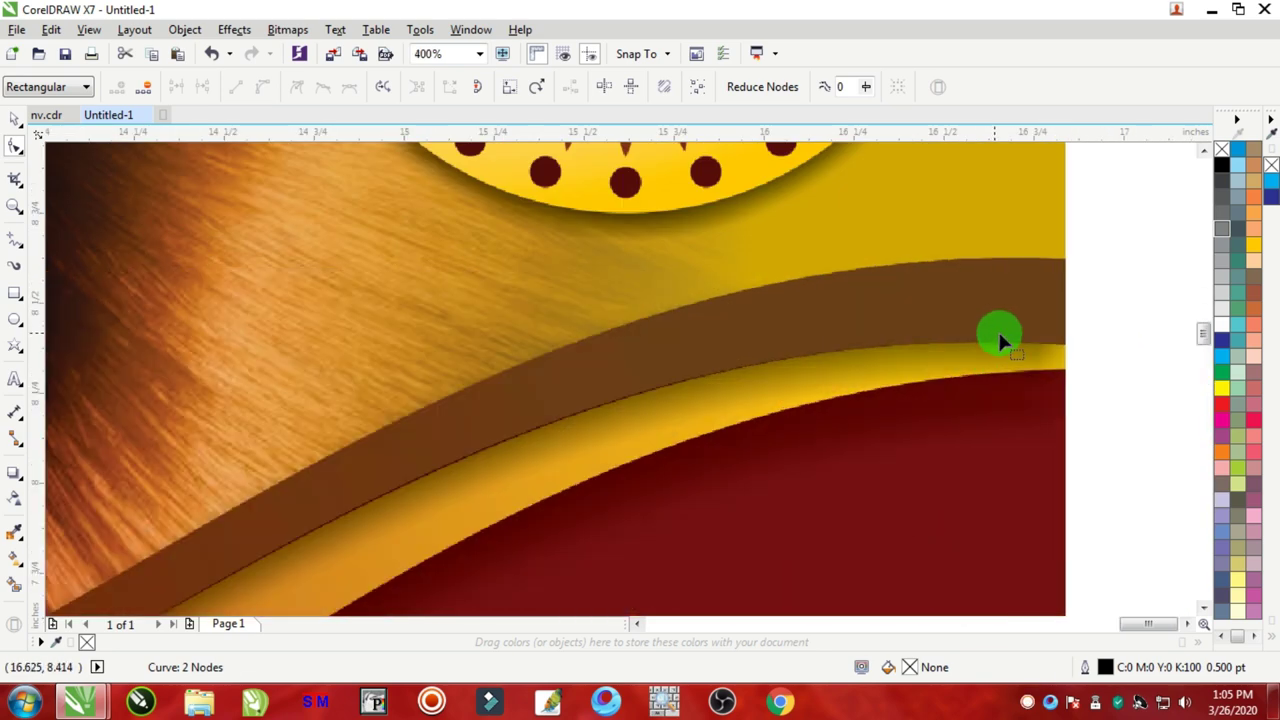
{"action": "scroll", "coordinate": [1030, 358], "scroll_direction": "down", "scroll_amount": 4}
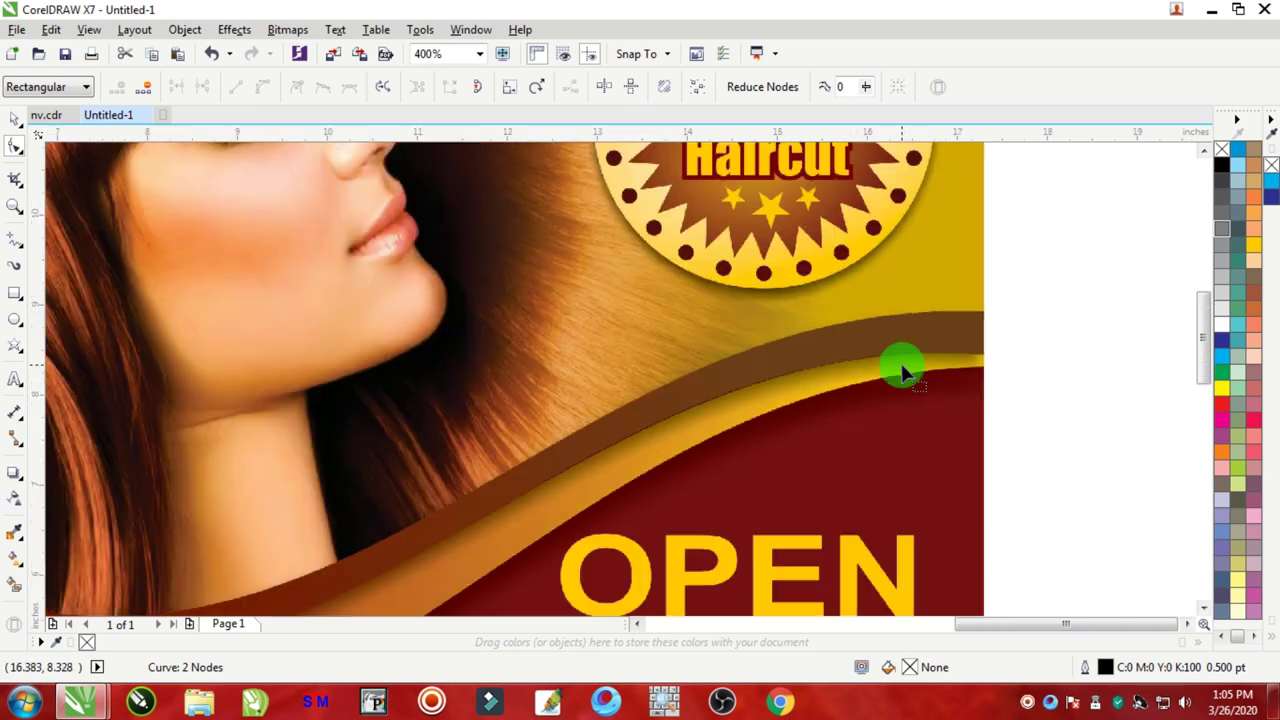
{"action": "scroll", "coordinate": [720, 371], "scroll_direction": "up", "scroll_amount": 3}
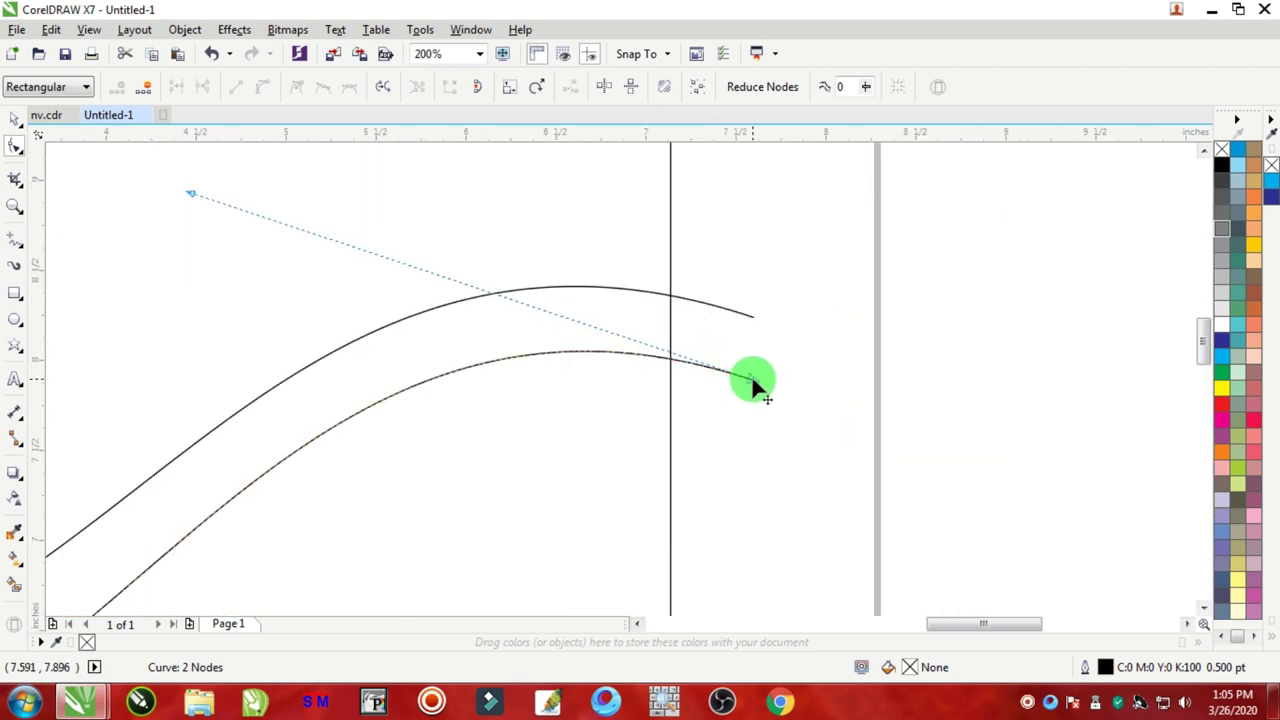
Step: Lift the lower curve's right end up so the two waves nearly meet on the right
{"action": "left_click_drag", "start_coordinate": [753, 383], "coordinate": [755, 339]}
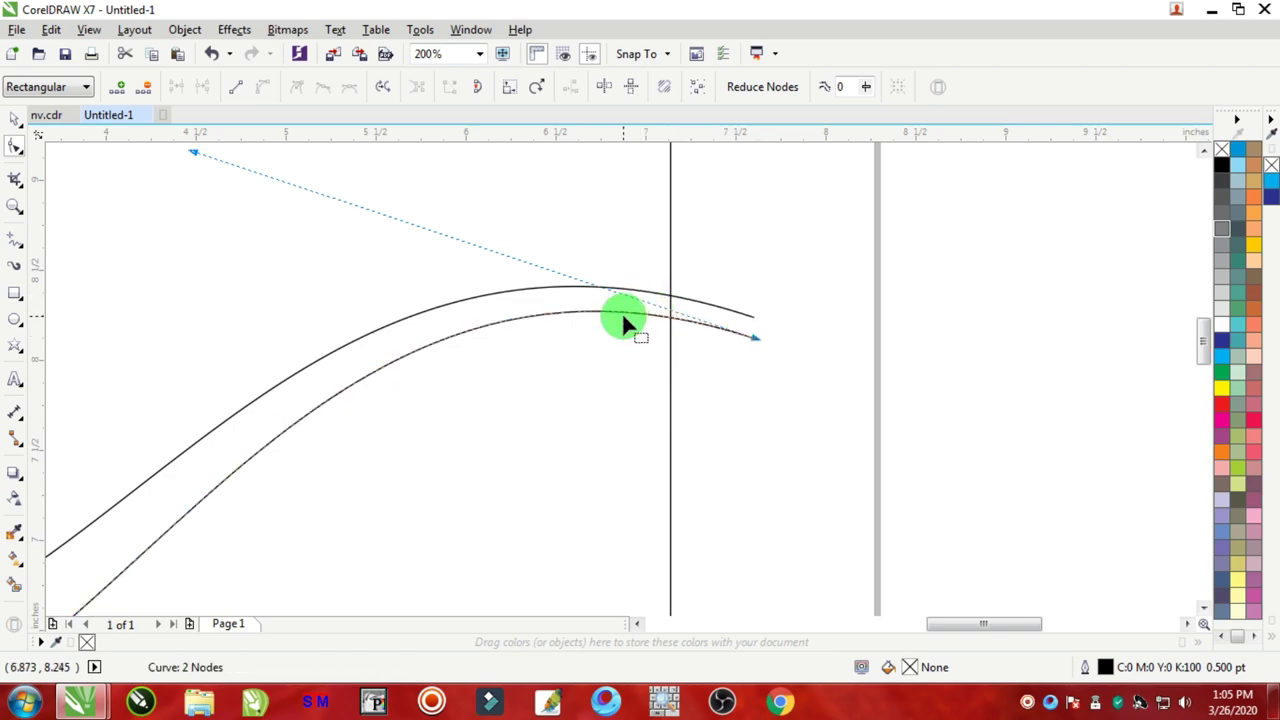
{"action": "scroll", "coordinate": [603, 320], "scroll_direction": "down", "scroll_amount": 2}
{"action": "scroll", "coordinate": [337, 414], "scroll_direction": "up", "scroll_amount": 2}
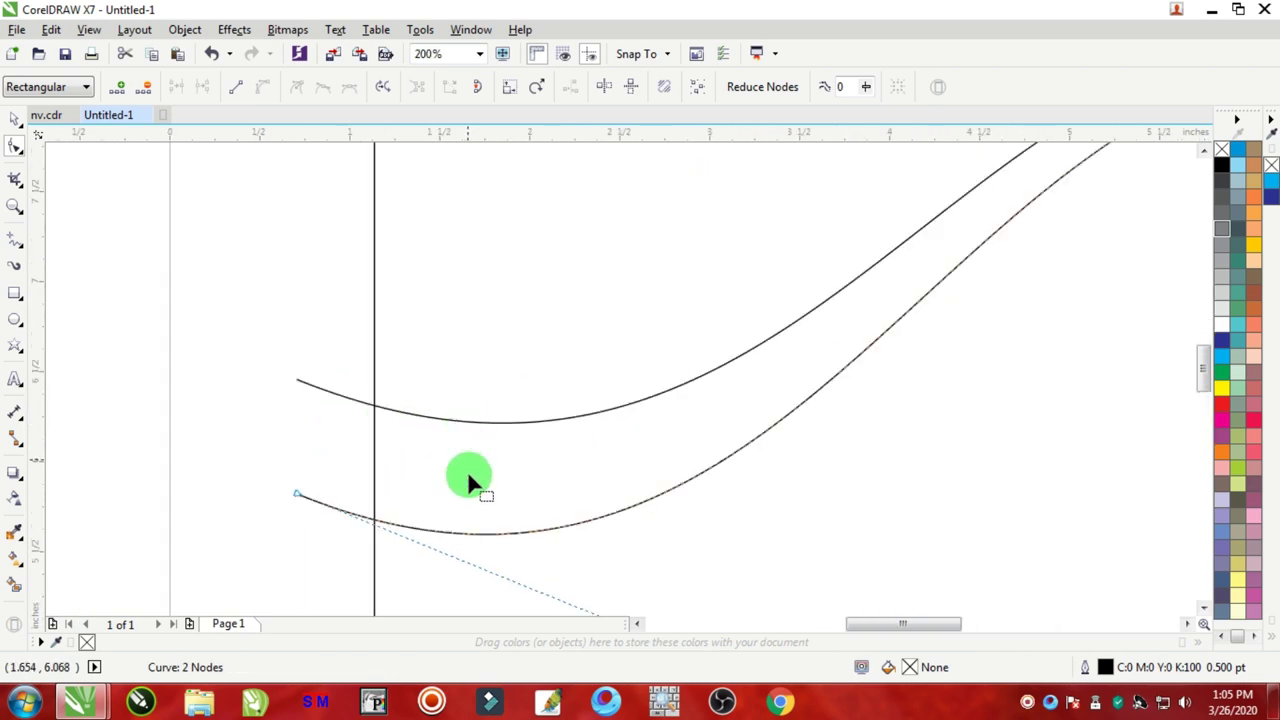
{"action": "scroll", "coordinate": [734, 437], "scroll_direction": "down", "scroll_amount": 3}
{"action": "scroll", "coordinate": [459, 517], "scroll_direction": "up", "scroll_amount": 3}
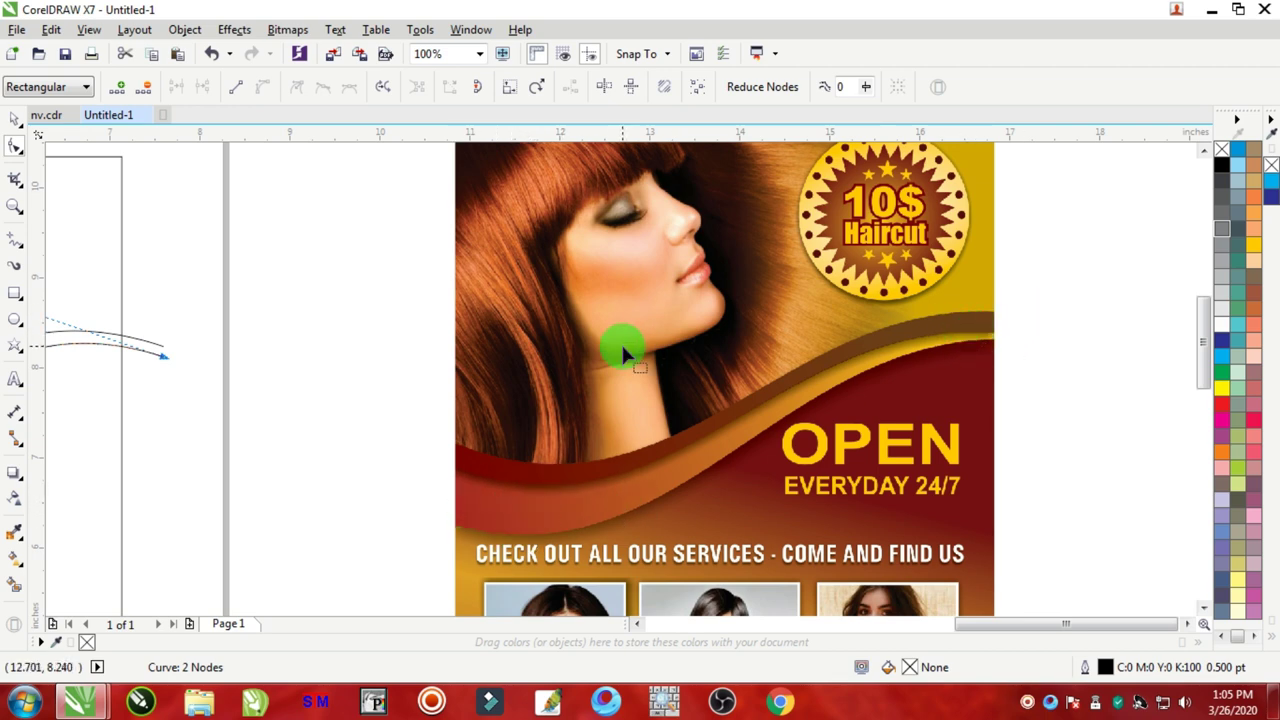
{"action": "scroll", "coordinate": [417, 369], "scroll_direction": "down", "scroll_amount": 2}
{"action": "scroll", "coordinate": [413, 369], "scroll_direction": "up", "scroll_amount": 2}
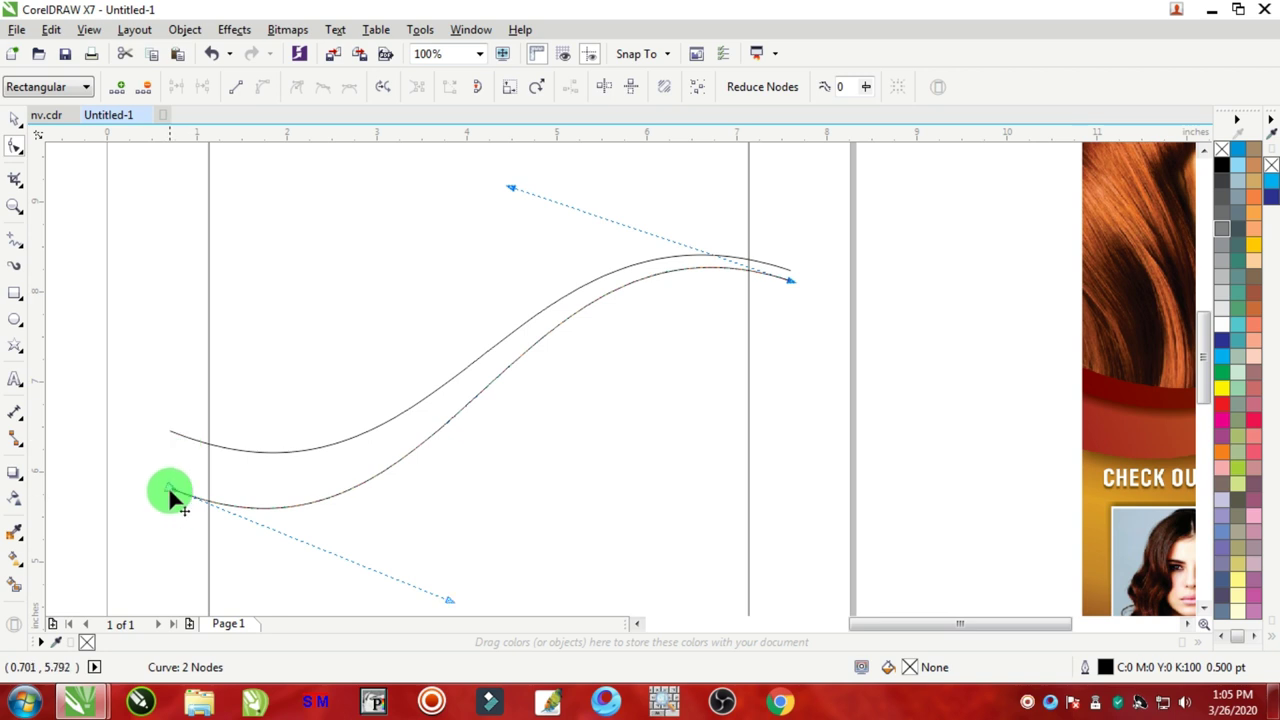
{"action": "left_click_drag", "start_coordinate": [170, 489], "coordinate": [170, 497]}
{"action": "scroll", "coordinate": [165, 440], "scroll_direction": "up", "scroll_amount": 1}
{"action": "left_click", "coordinate": [15, 118]}
{"action": "left_click", "coordinate": [114, 251]}
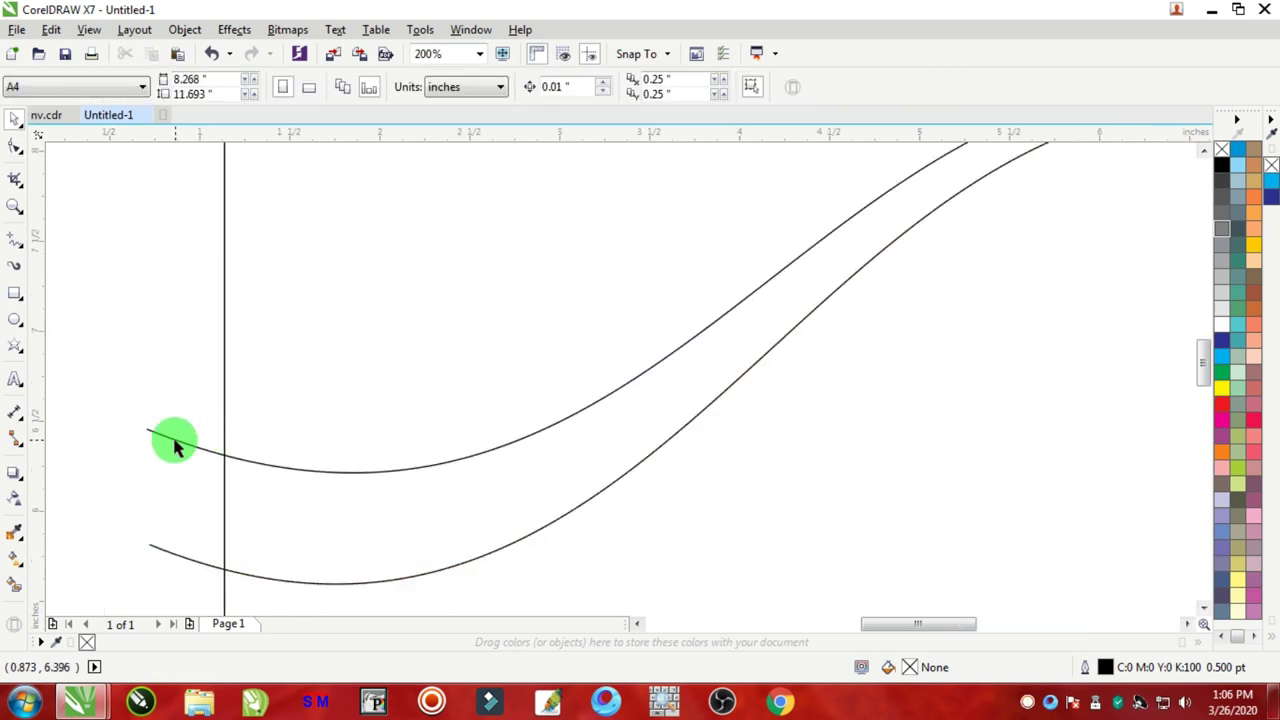
{"action": "left_click", "coordinate": [168, 440]}
Step: Copy the upper curve, paste it, and nudge the copy slightly upward
{"action": "right_click", "coordinate": [168, 436]}
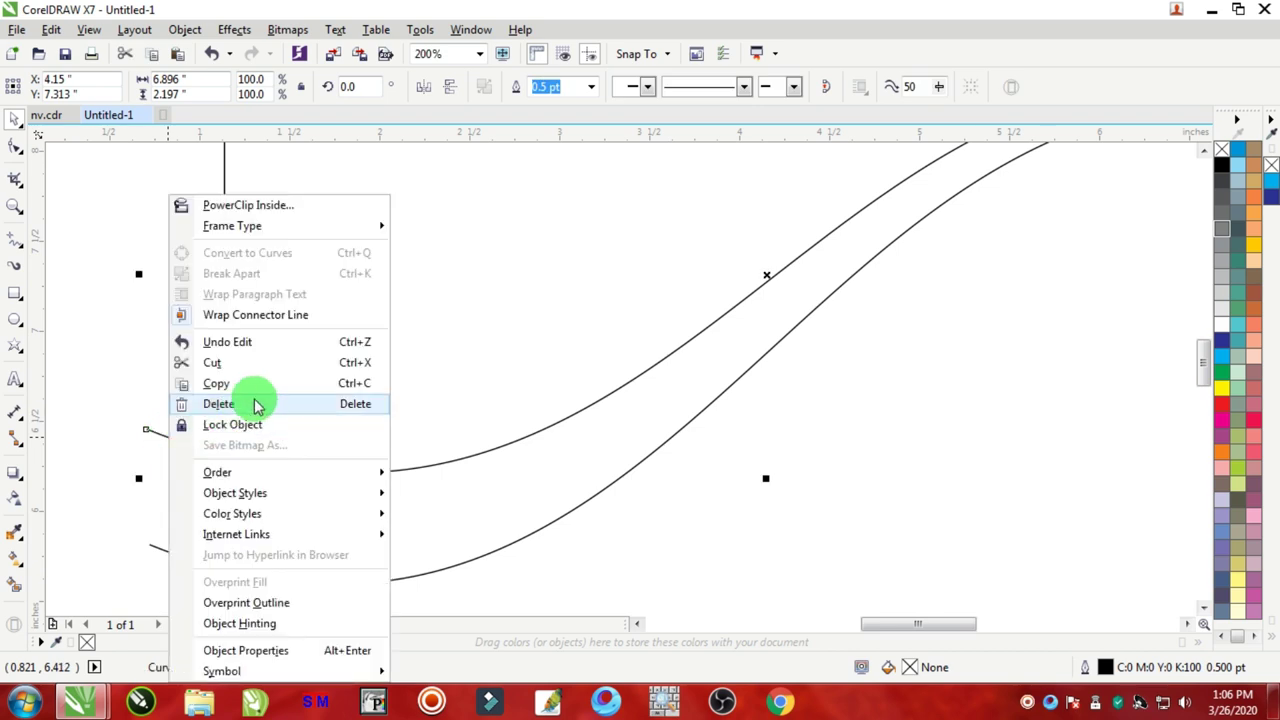
{"action": "left_click", "coordinate": [220, 388]}
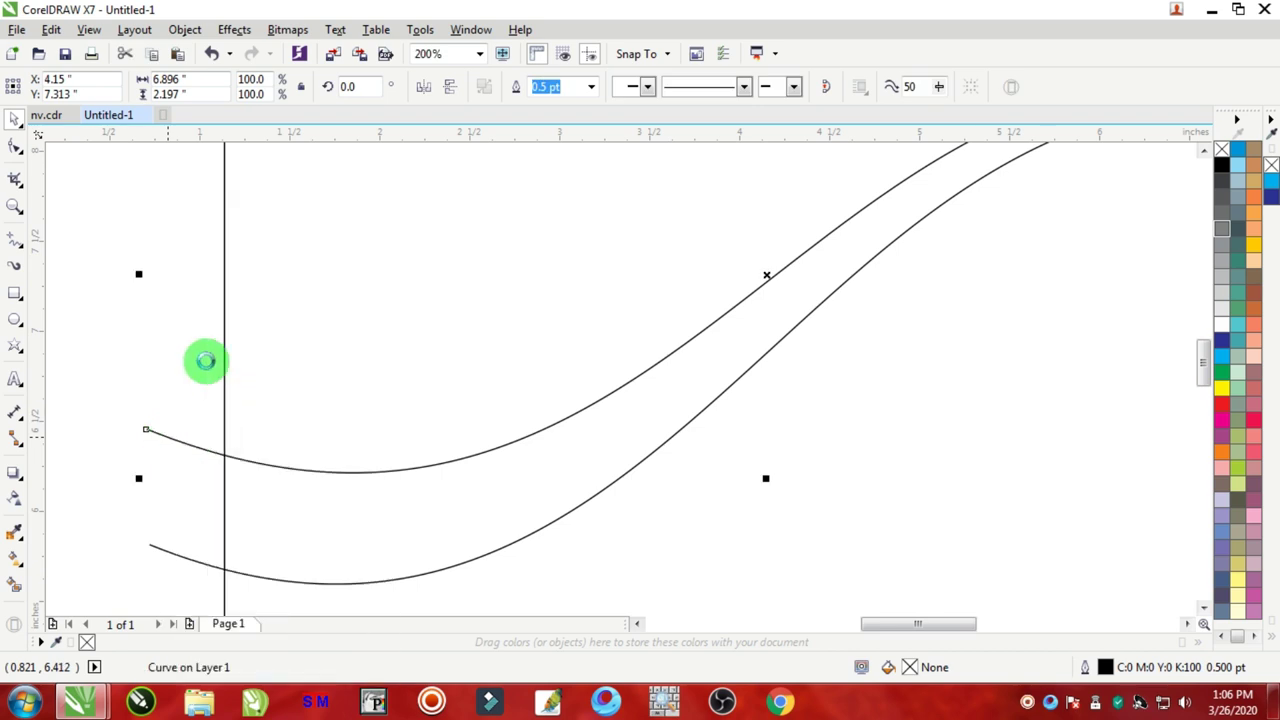
{"action": "left_click", "coordinate": [98, 203]}
{"action": "right_click", "coordinate": [98, 203]}
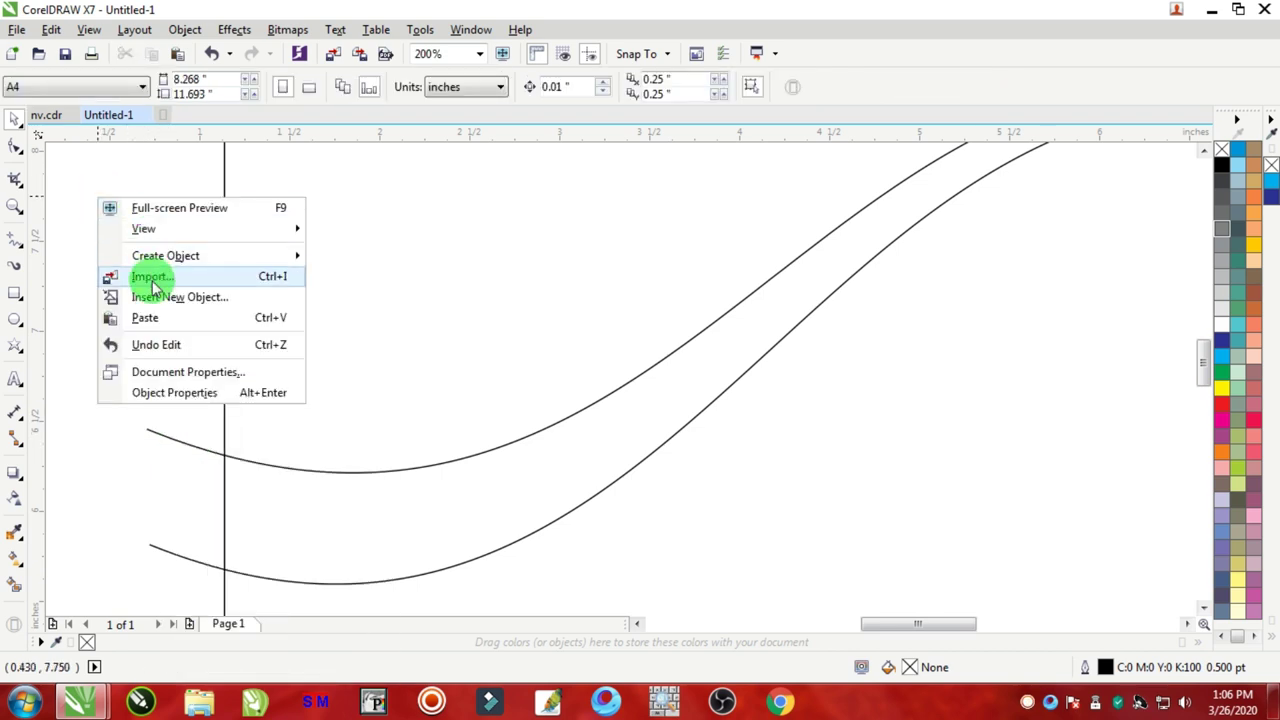
{"action": "left_click", "coordinate": [146, 318]}
{"action": "scroll", "coordinate": [391, 423], "scroll_direction": "down", "scroll_amount": 2}
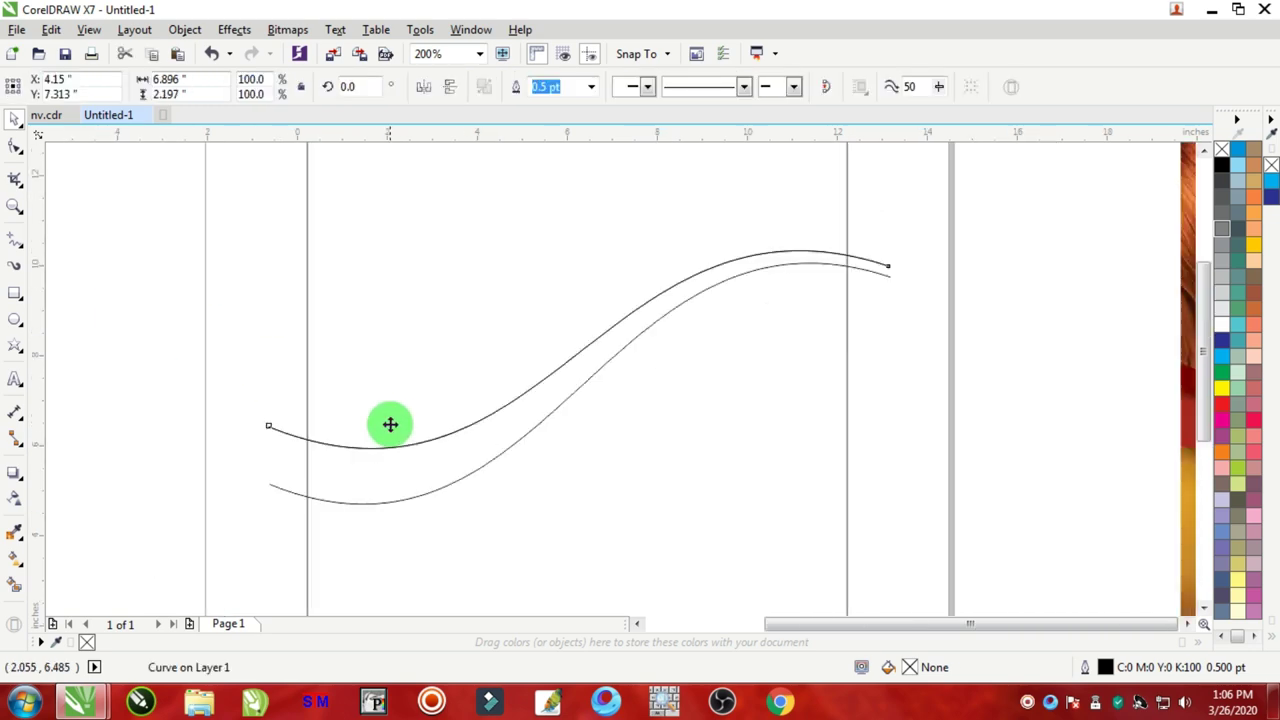
{"action": "scroll", "coordinate": [840, 420], "scroll_direction": "up", "scroll_amount": 3}
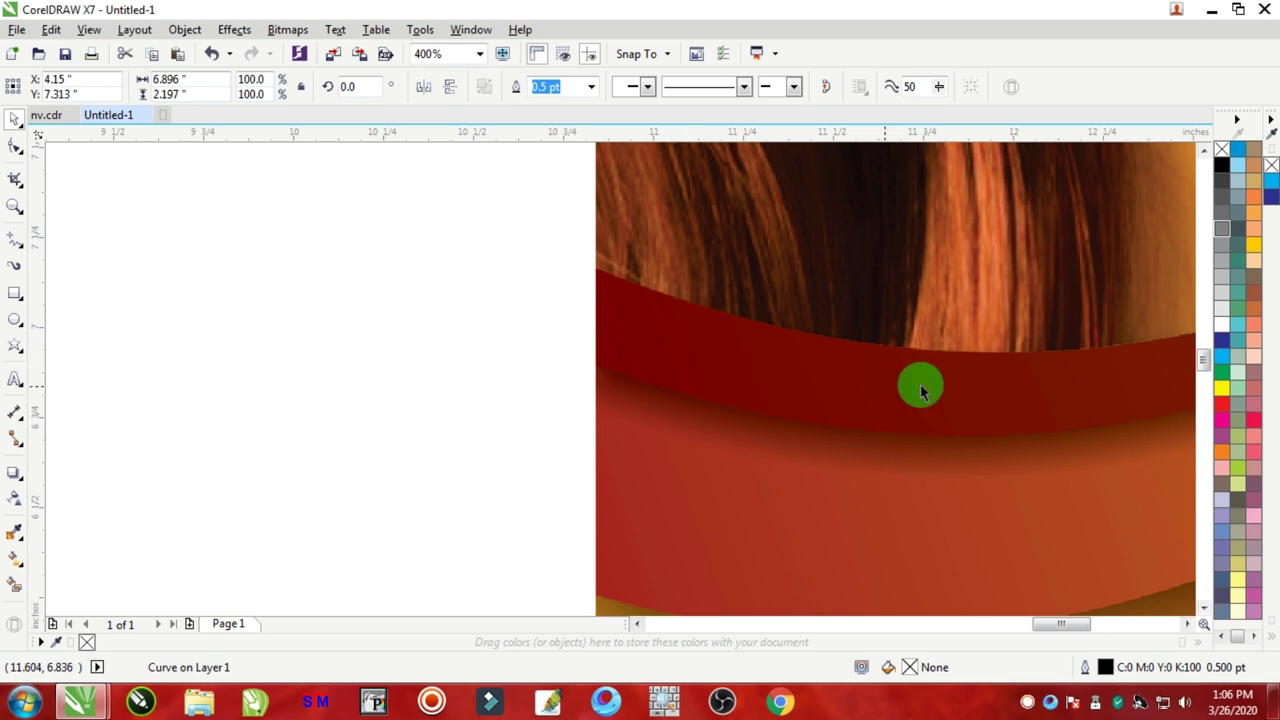
{"action": "scroll", "coordinate": [562, 363], "scroll_direction": "down", "scroll_amount": 2}
{"action": "scroll", "coordinate": [562, 363], "scroll_direction": "down", "scroll_amount": 2}
{"action": "scroll", "coordinate": [395, 355], "scroll_direction": "up", "scroll_amount": 2}
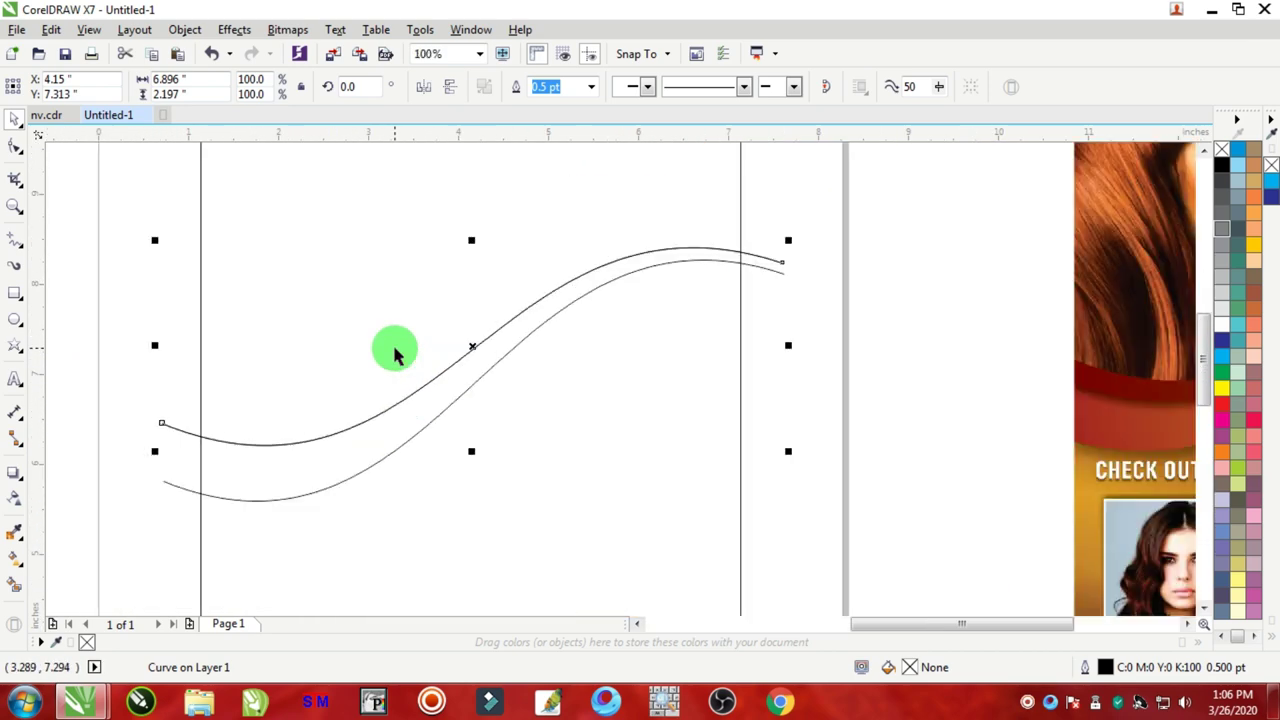
{"action": "key", "text": "Up"}
{"action": "key", "text": "Up"}
{"action": "key", "text": "Up"}
{"action": "key", "text": "Up"}
{"action": "key", "text": "Up"}
{"action": "key", "text": "Up"}
{"action": "key", "text": "Up"}
{"action": "key", "text": "Up"}
{"action": "key", "text": "Up"}
{"action": "key", "text": "Up"}
{"action": "key", "text": "Up"}
{"action": "key", "text": "Up"}
{"action": "key", "text": "Up"}
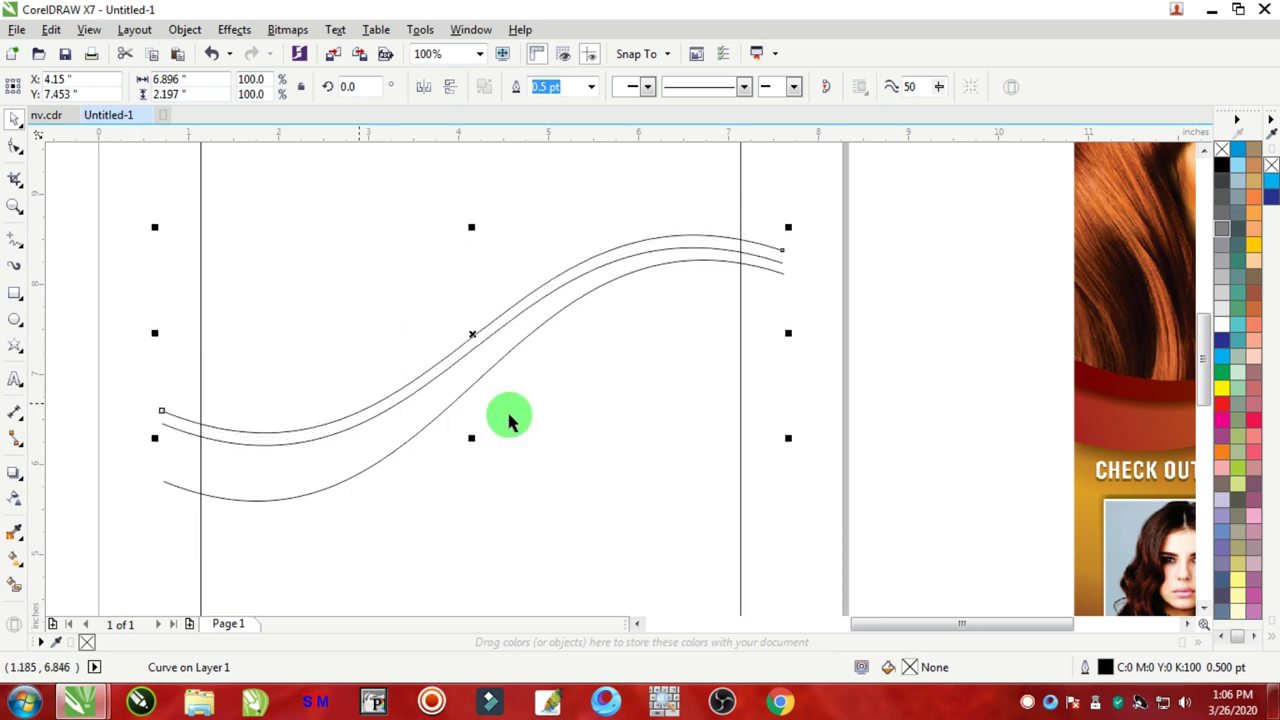
{"action": "scroll", "coordinate": [566, 367], "scroll_direction": "down", "scroll_amount": 2}
{"action": "scroll", "coordinate": [833, 368], "scroll_direction": "up", "scroll_amount": 2}
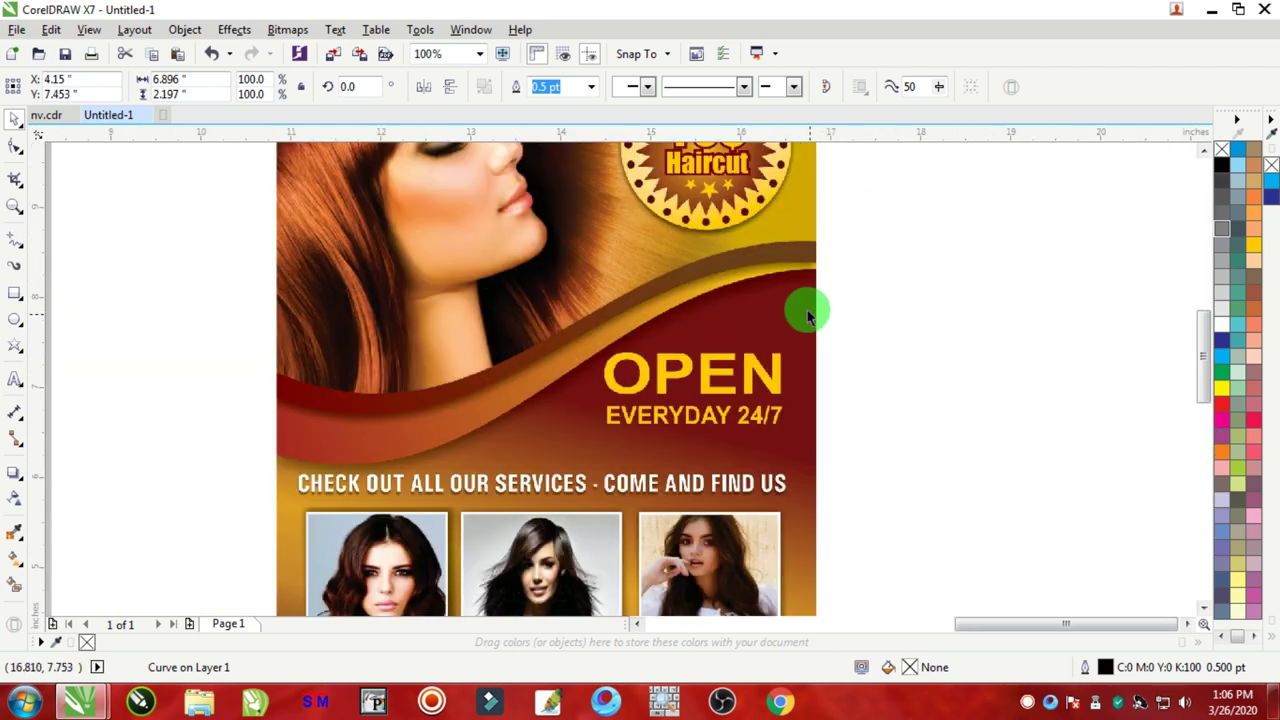
{"action": "scroll", "coordinate": [436, 393], "scroll_direction": "down", "scroll_amount": 2}
{"action": "scroll", "coordinate": [108, 380], "scroll_direction": "up", "scroll_amount": 3}
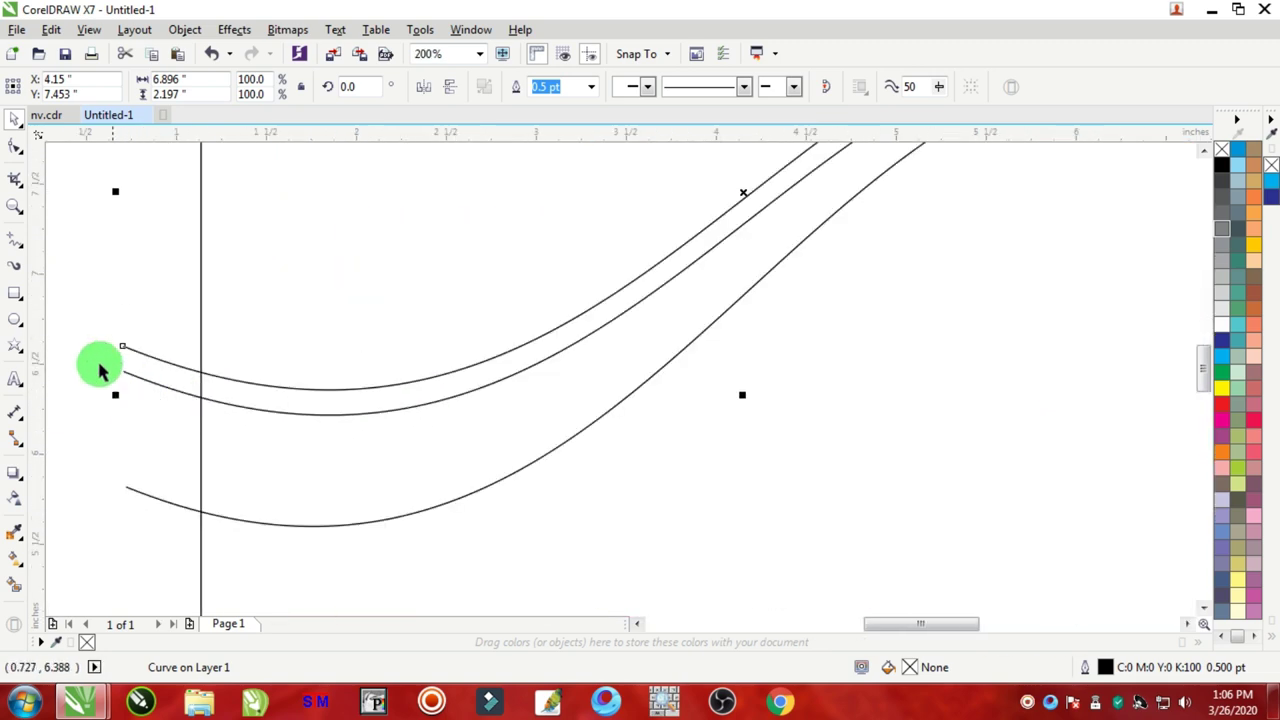
{"action": "left_click", "coordinate": [15, 150]}
{"action": "scroll", "coordinate": [108, 340], "scroll_direction": "up", "scroll_amount": 1}
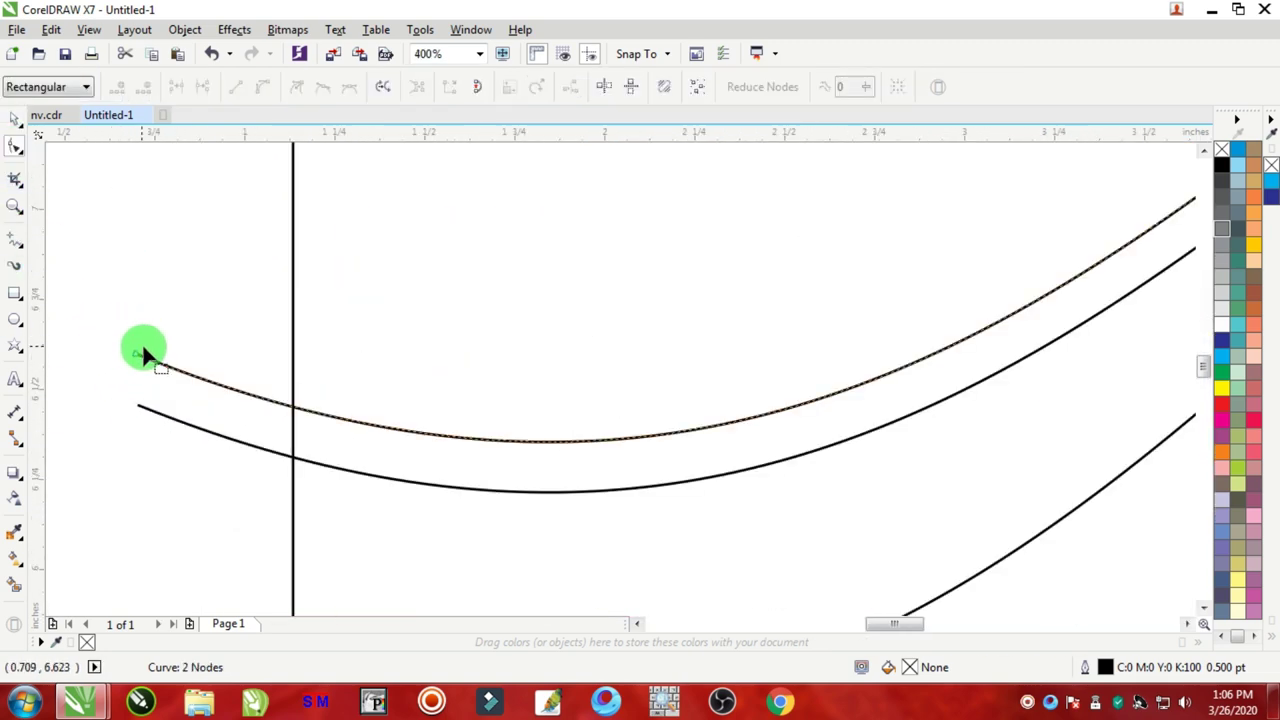
{"action": "left_click_drag", "start_coordinate": [137, 357], "coordinate": [137, 309]}
{"action": "scroll", "coordinate": [412, 360], "scroll_direction": "down", "scroll_amount": 2}
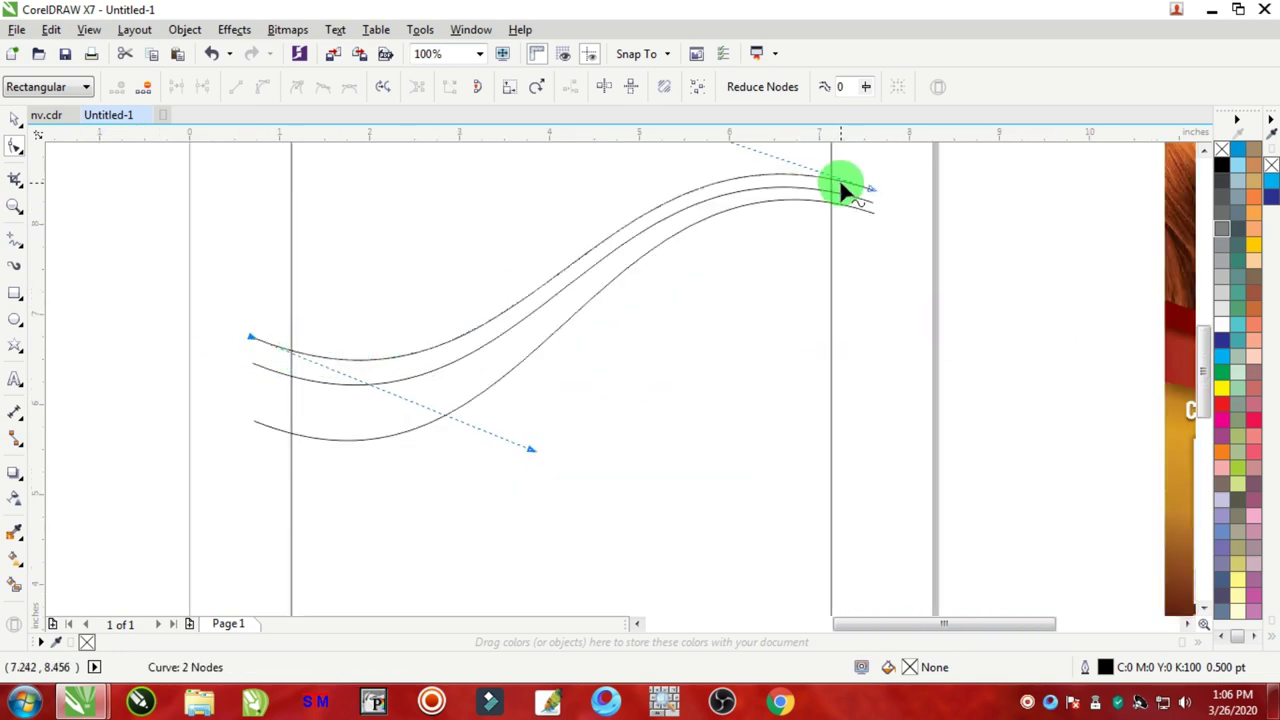
{"action": "scroll", "coordinate": [440, 343], "scroll_direction": "down", "scroll_amount": 2}
{"action": "scroll", "coordinate": [655, 300], "scroll_direction": "up", "scroll_amount": 2}
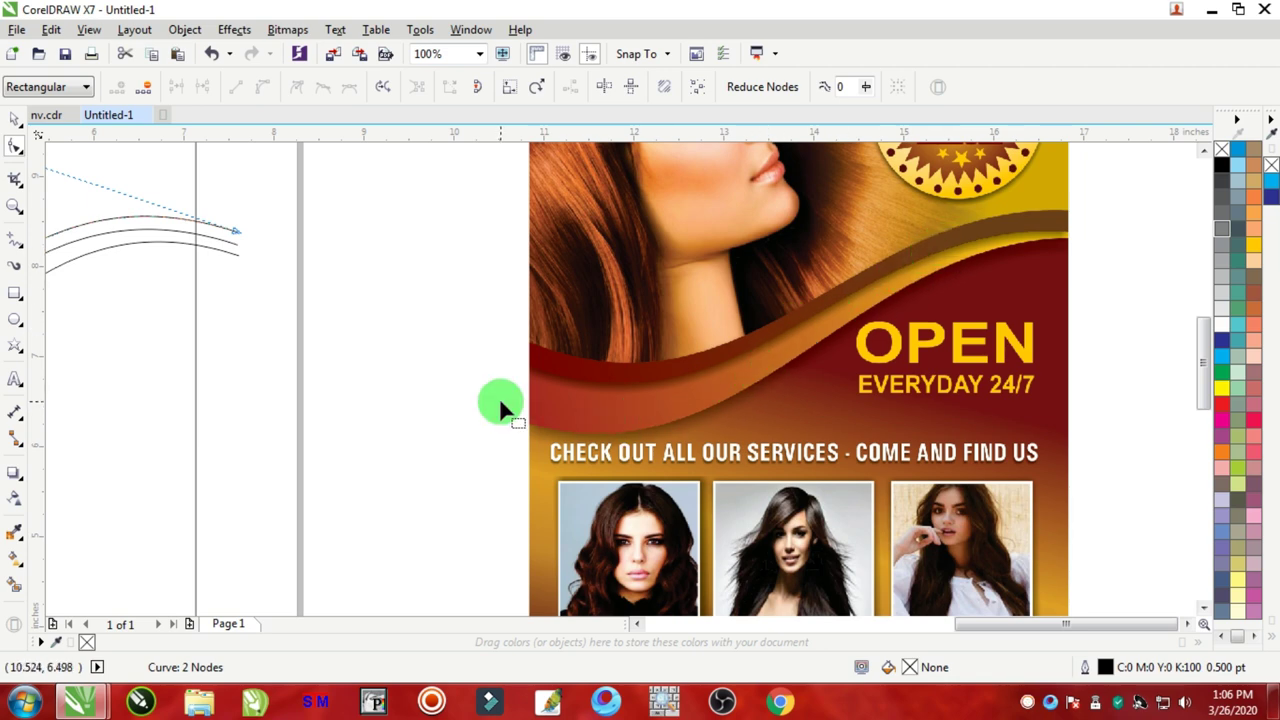
{"action": "scroll", "coordinate": [500, 402], "scroll_direction": "down", "scroll_amount": 2}
{"action": "scroll", "coordinate": [400, 390], "scroll_direction": "up", "scroll_amount": 1}
{"action": "scroll", "coordinate": [329, 440], "scroll_direction": "up", "scroll_amount": 2}
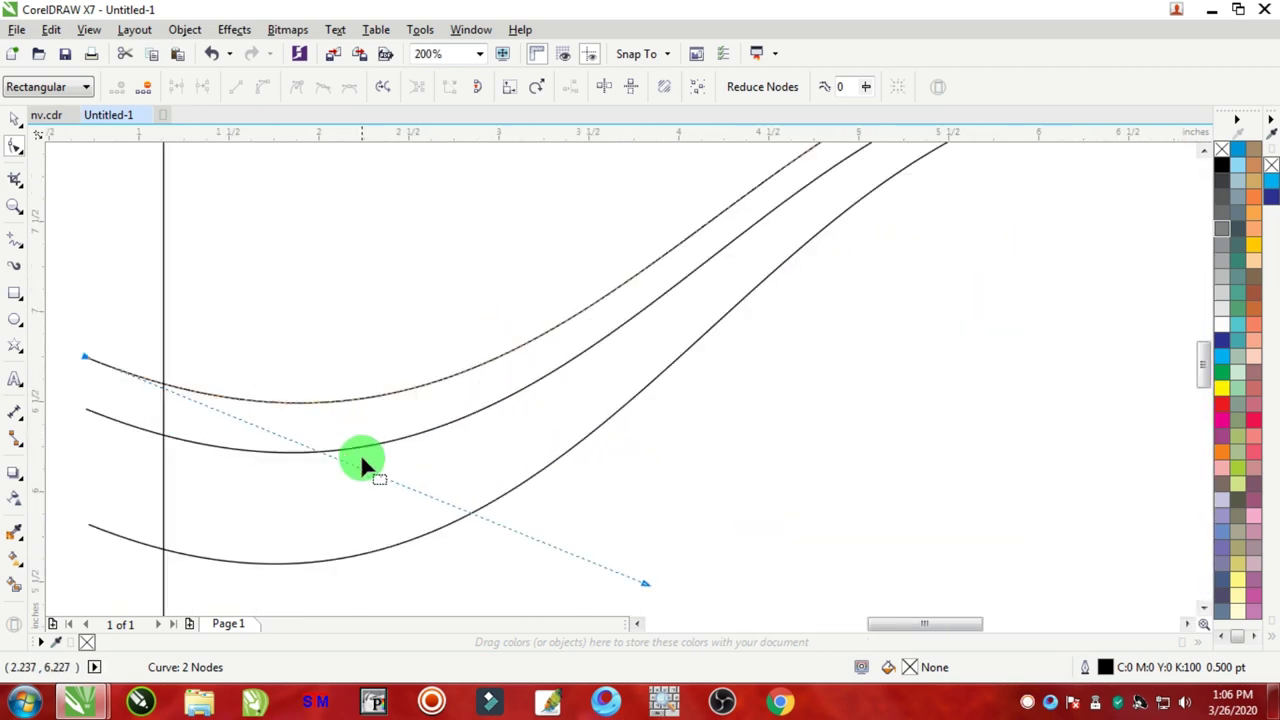
Step: Smart Fill the gap between the lower curves, the gap between the upper curves, and the frame area above them
{"action": "left_click", "coordinate": [15, 588]}
{"action": "scroll", "coordinate": [534, 363], "scroll_direction": "down", "scroll_amount": 2}
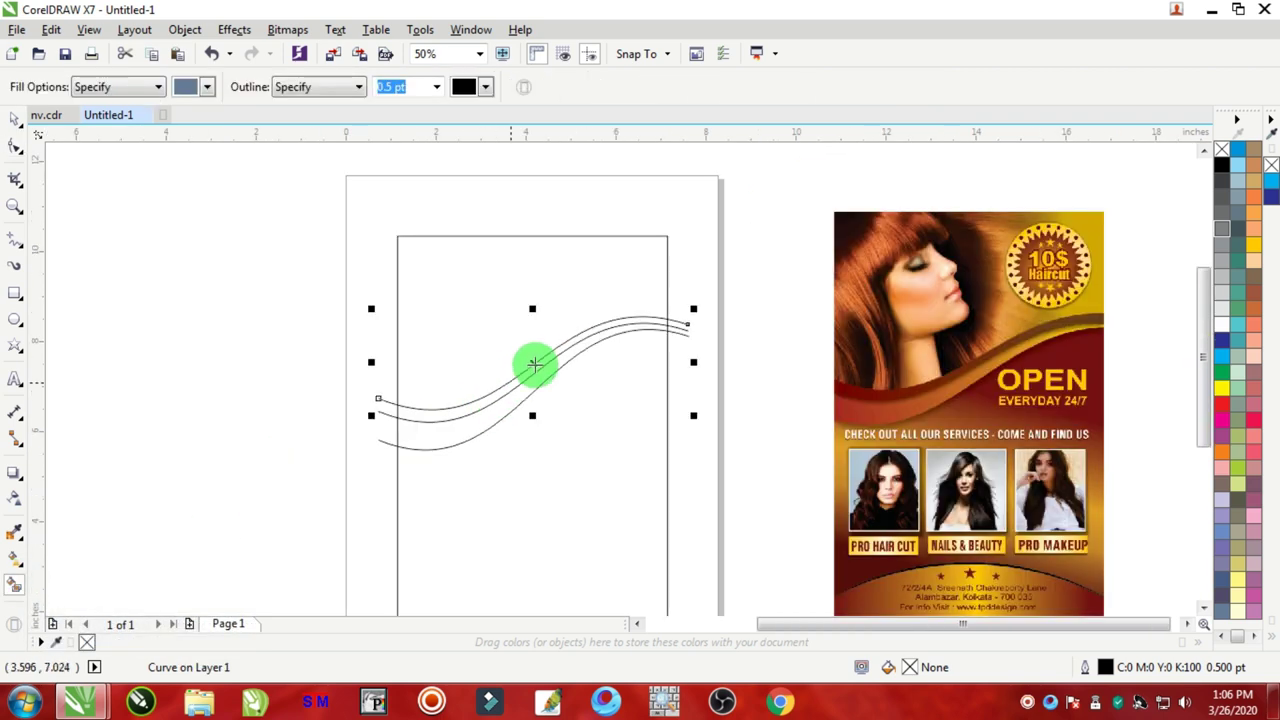
{"action": "left_click", "coordinate": [497, 413]}
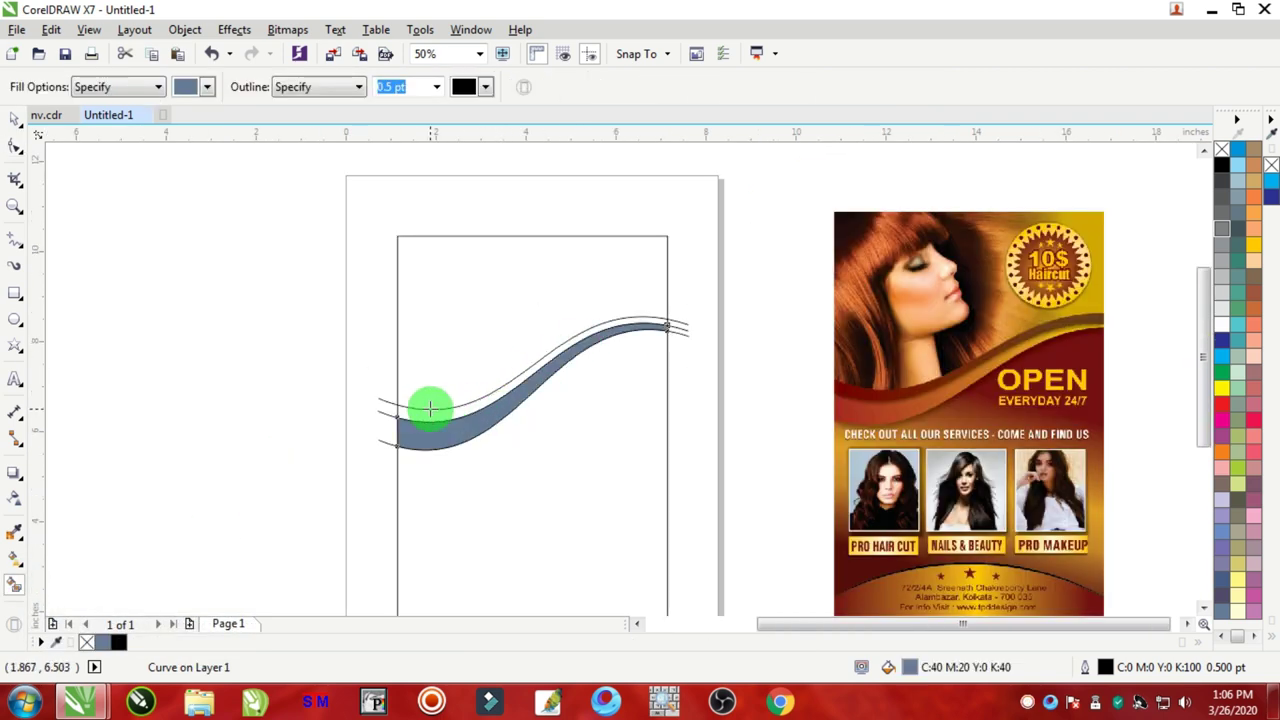
{"action": "scroll", "coordinate": [430, 408], "scroll_direction": "up", "scroll_amount": 2}
{"action": "left_click", "coordinate": [430, 430]}
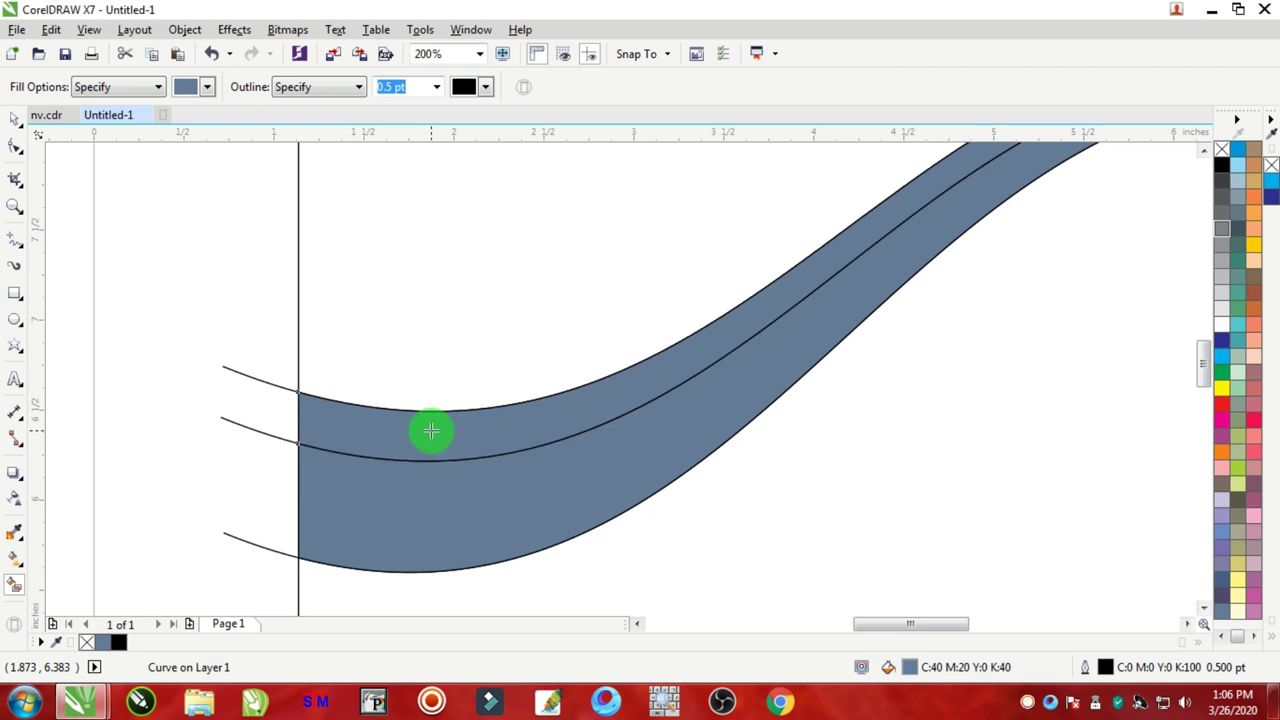
{"action": "scroll", "coordinate": [443, 417], "scroll_direction": "down", "scroll_amount": 2}
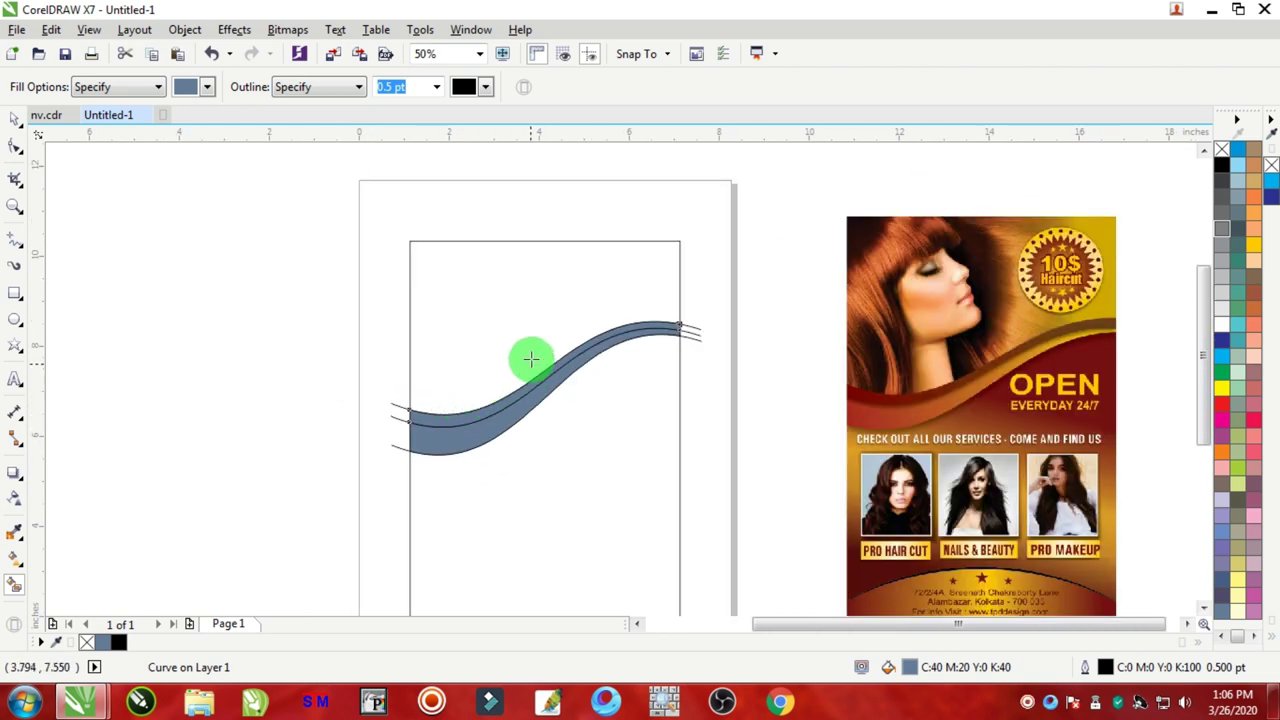
{"action": "left_click", "coordinate": [521, 278]}
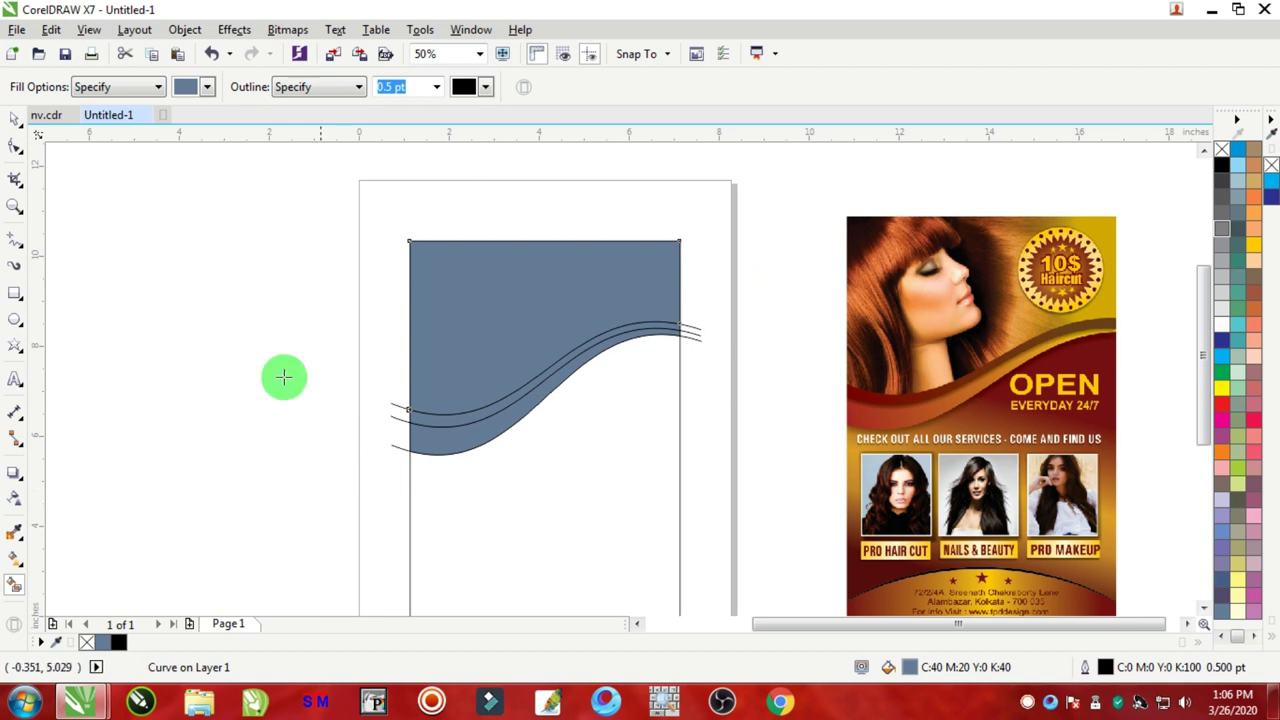
{"action": "left_click", "coordinate": [14, 118]}
Step: Delete the leftover wavy guide lines overhanging the frame, one by one
{"action": "left_click", "coordinate": [106, 237]}
{"action": "scroll", "coordinate": [392, 425], "scroll_direction": "up", "scroll_amount": 1}
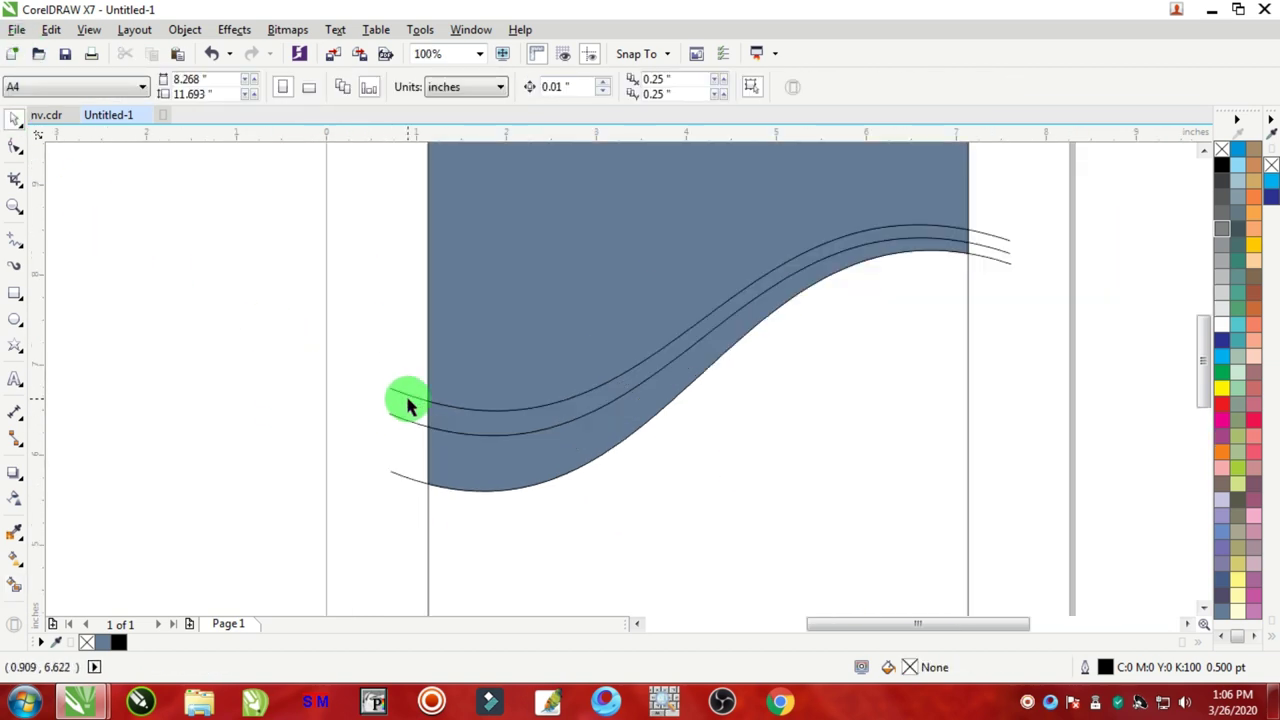
{"action": "left_click", "coordinate": [400, 393]}
{"action": "left_click", "coordinate": [399, 418]}
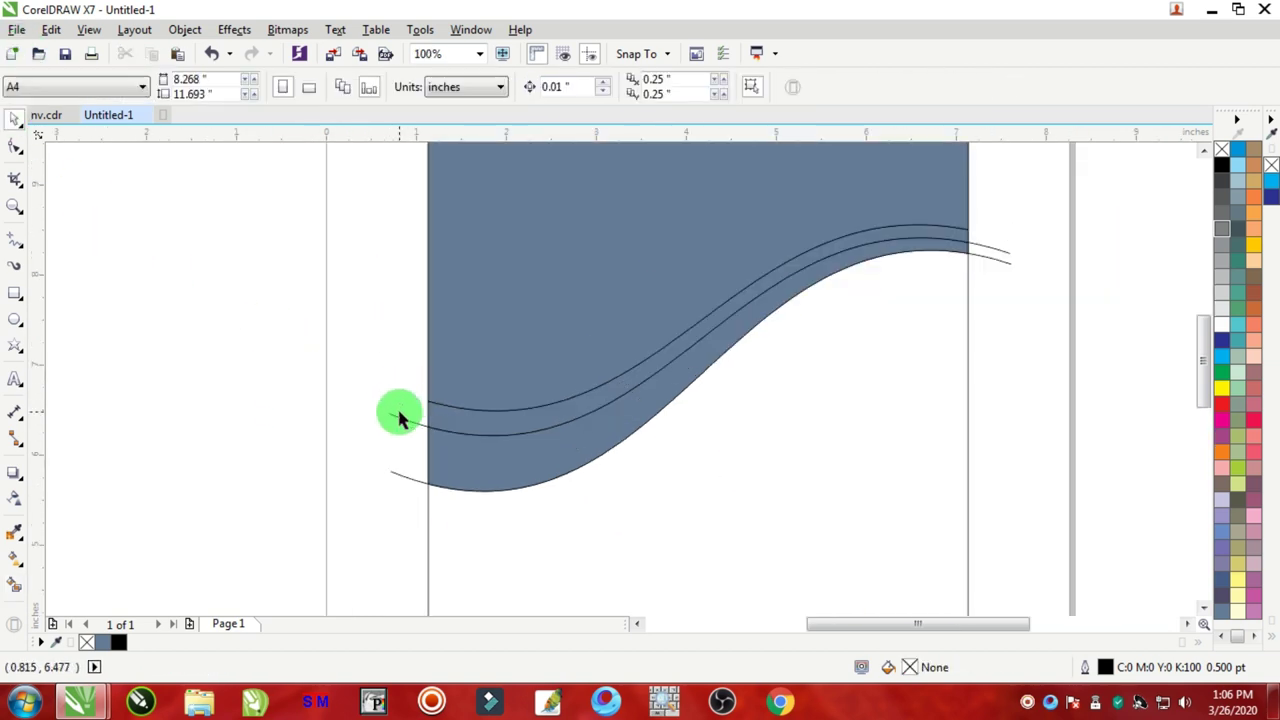
{"action": "left_click", "coordinate": [400, 421]}
{"action": "left_click", "coordinate": [397, 475]}
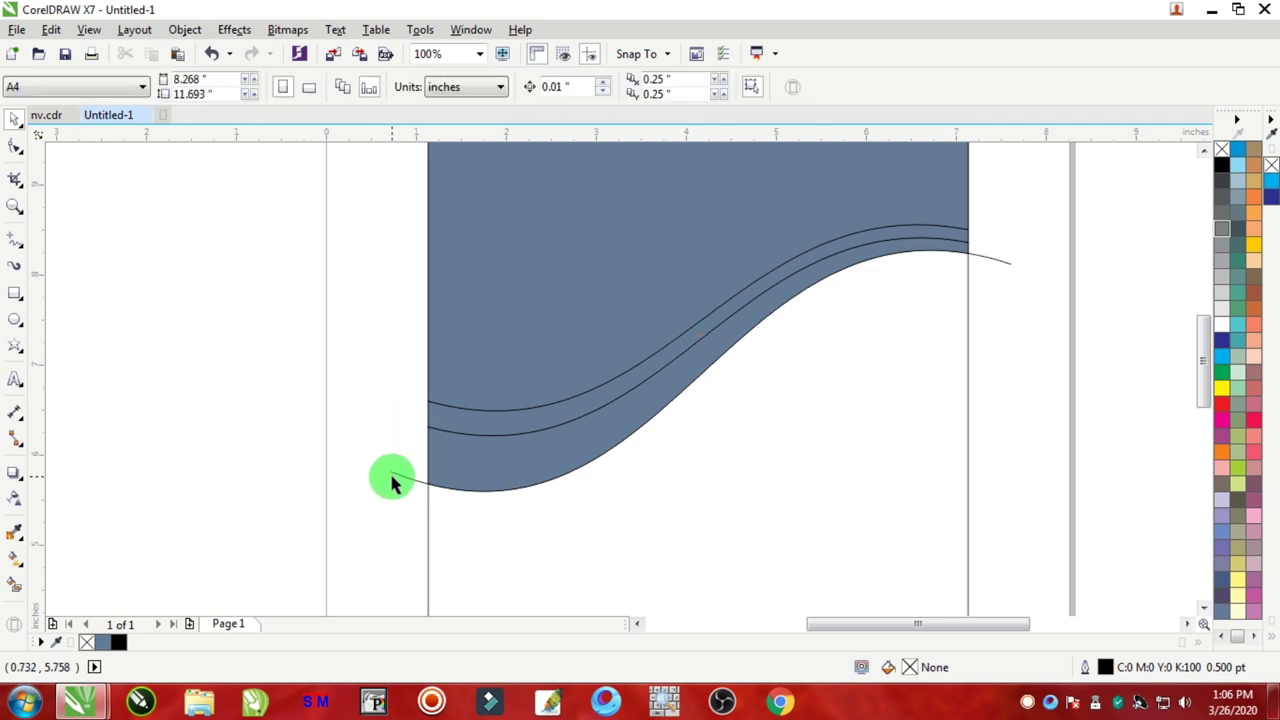
{"action": "left_click", "coordinate": [397, 478]}
{"action": "left_click", "coordinate": [386, 463]}
Step: Select the lower wavy band shape
{"action": "scroll", "coordinate": [386, 463], "scroll_direction": "down", "scroll_amount": 3}
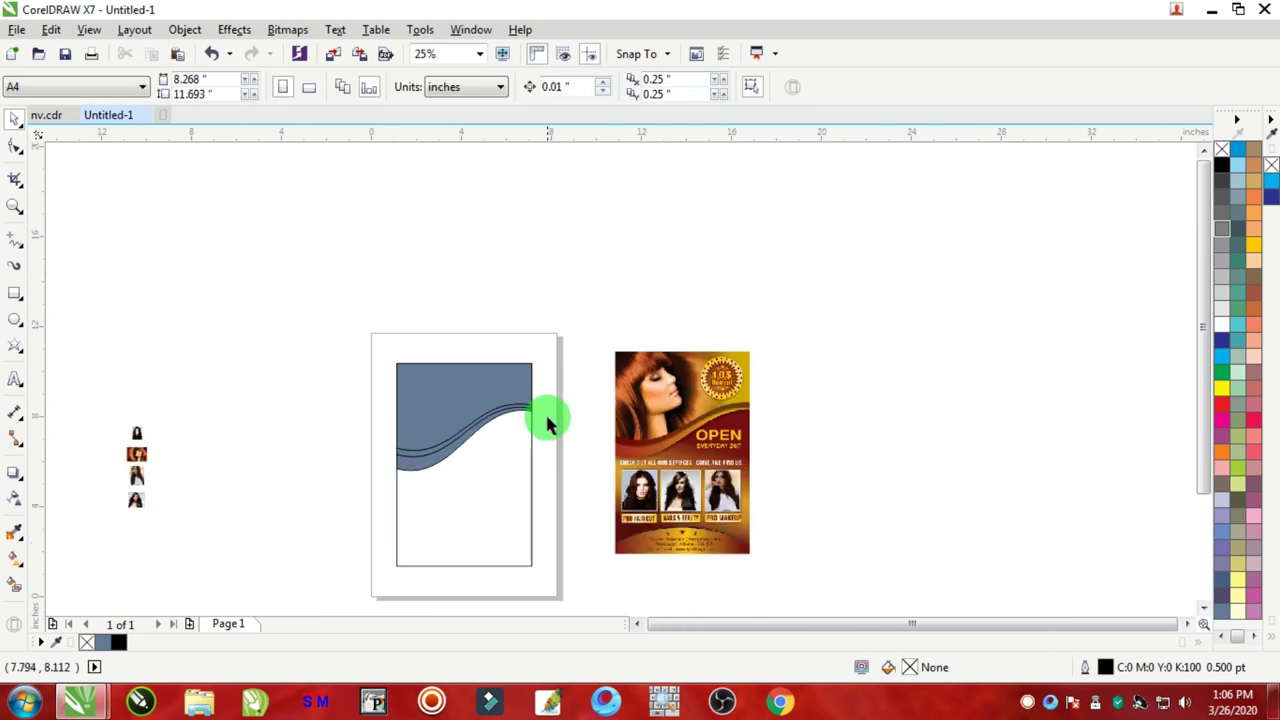
{"action": "scroll", "coordinate": [543, 420], "scroll_direction": "up", "scroll_amount": 2}
{"action": "scroll", "coordinate": [573, 445], "scroll_direction": "up", "scroll_amount": 2}
{"action": "scroll", "coordinate": [835, 484], "scroll_direction": "down", "scroll_amount": 2}
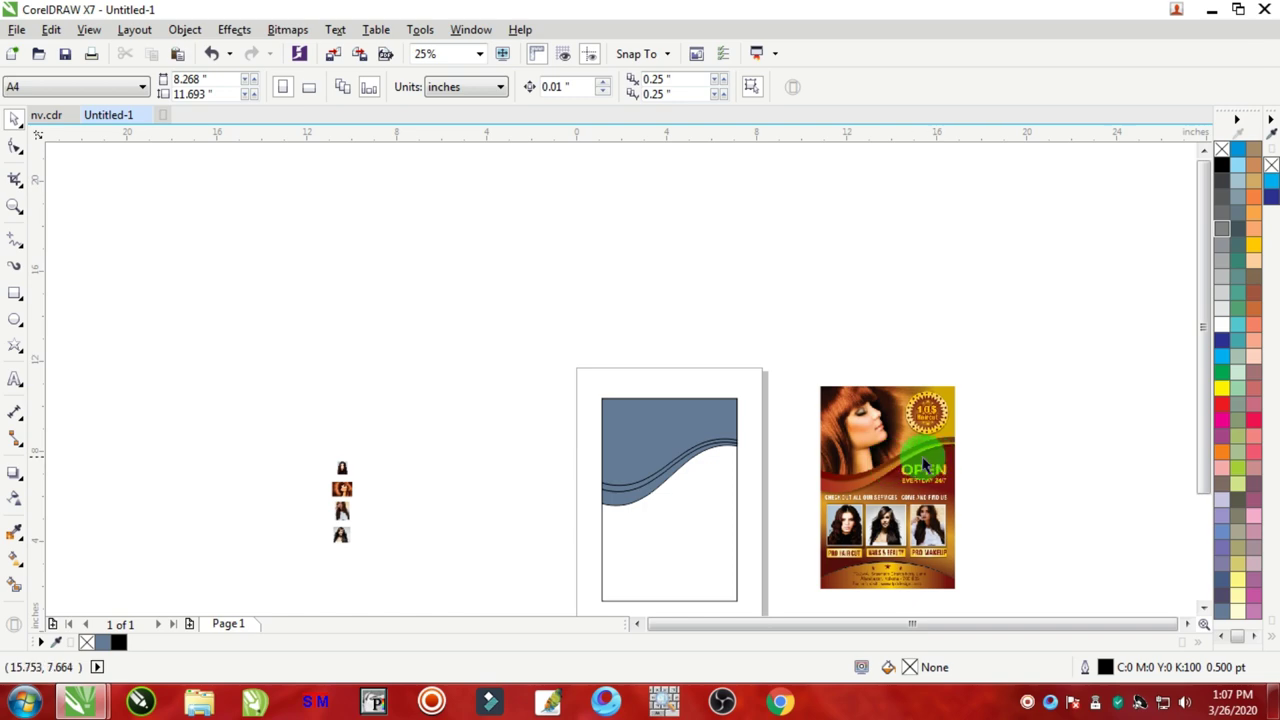
{"action": "scroll", "coordinate": [918, 458], "scroll_direction": "up", "scroll_amount": 2}
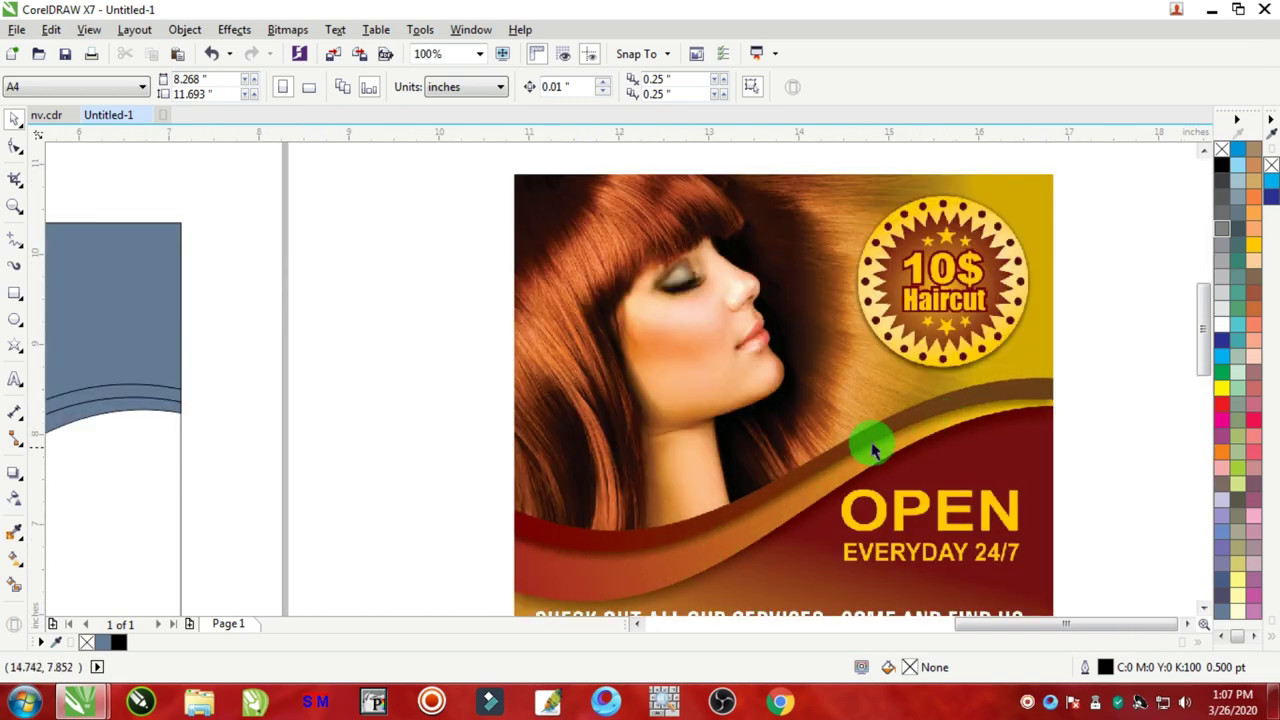
{"action": "scroll", "coordinate": [417, 517], "scroll_direction": "down", "scroll_amount": 2}
{"action": "scroll", "coordinate": [371, 551], "scroll_direction": "up", "scroll_amount": 2}
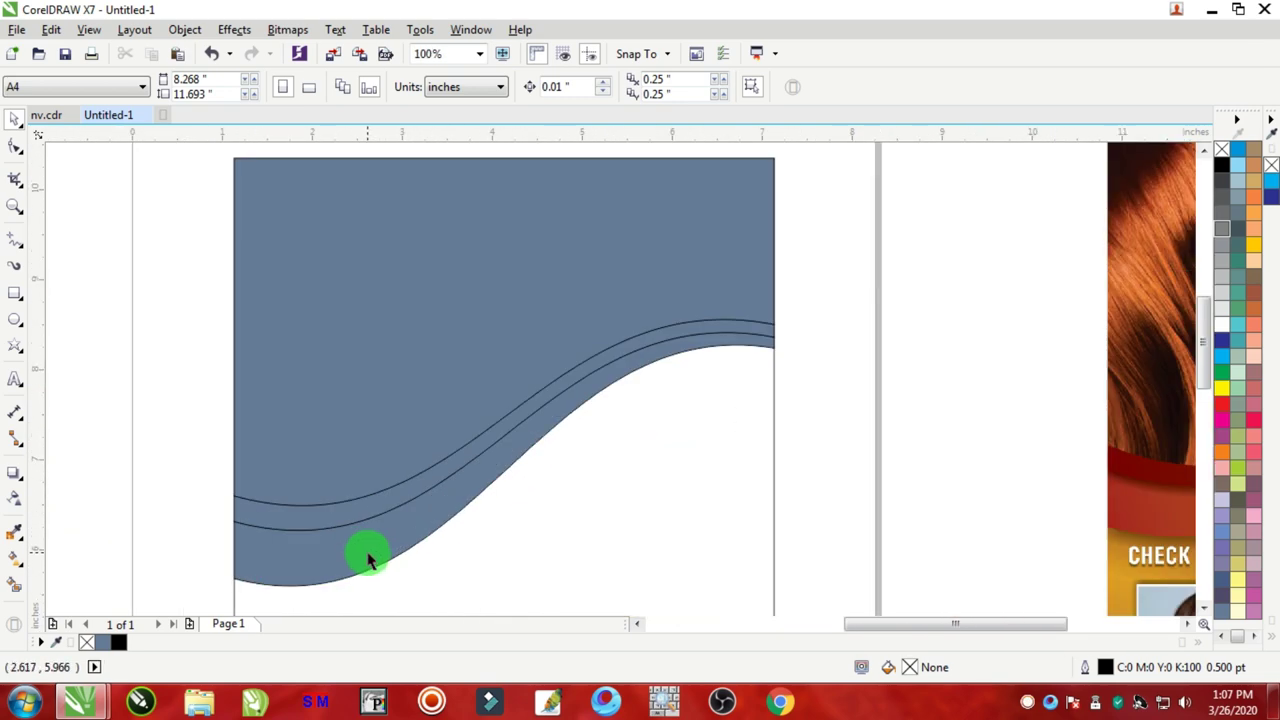
{"action": "left_click", "coordinate": [419, 531]}
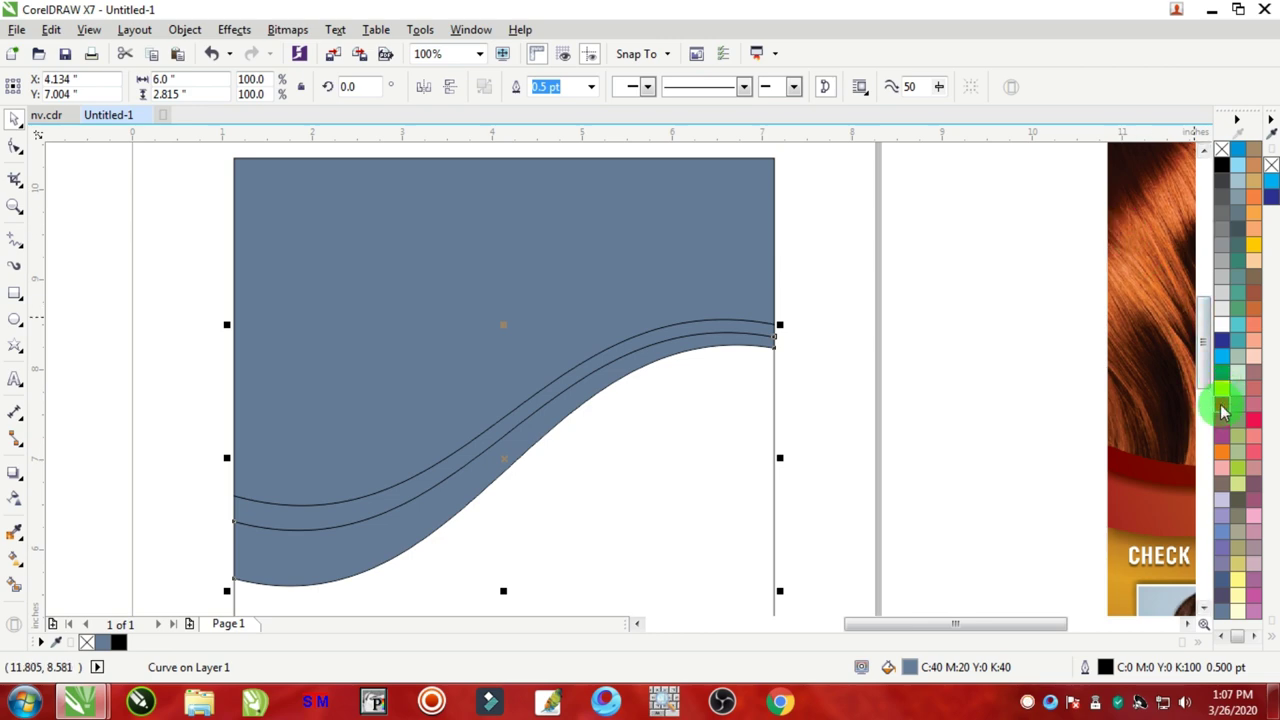
Step: Fill the lower wavy band with red from the palette
{"action": "left_click", "coordinate": [1222, 410]}
{"action": "scroll", "coordinate": [543, 323], "scroll_direction": "down", "scroll_amount": 2}
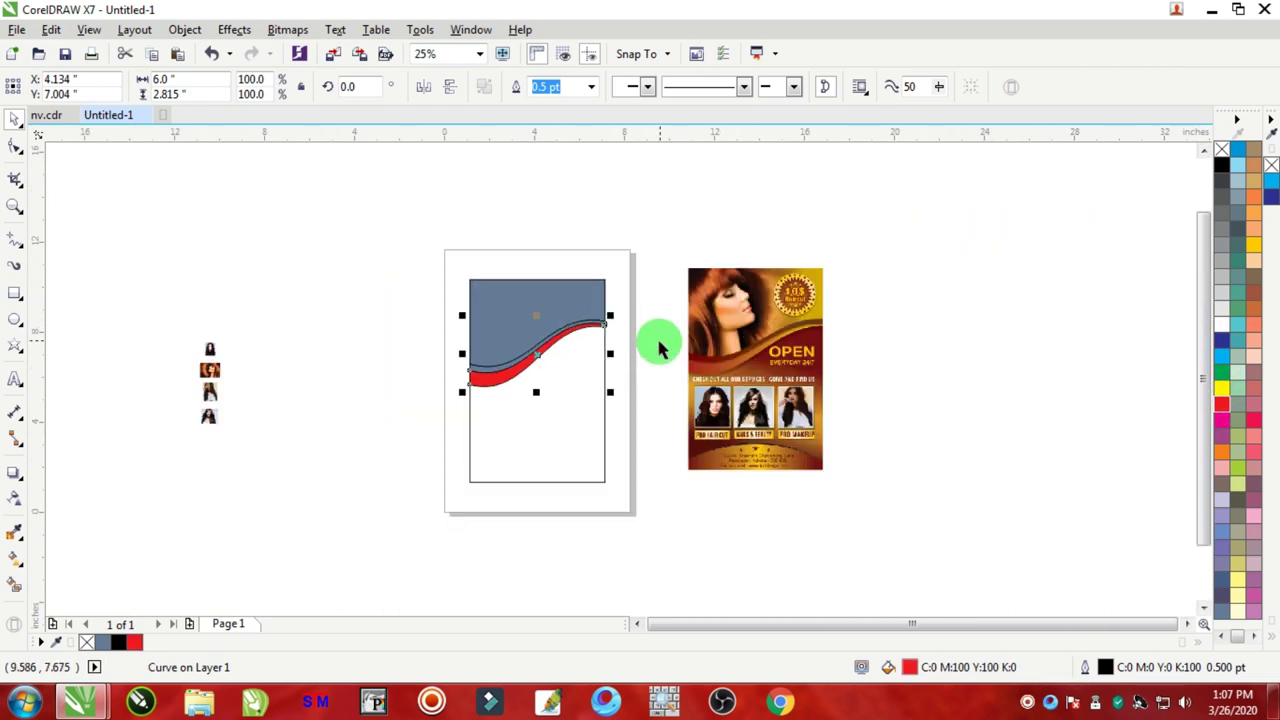
{"action": "scroll", "coordinate": [490, 410], "scroll_direction": "up", "scroll_amount": 2}
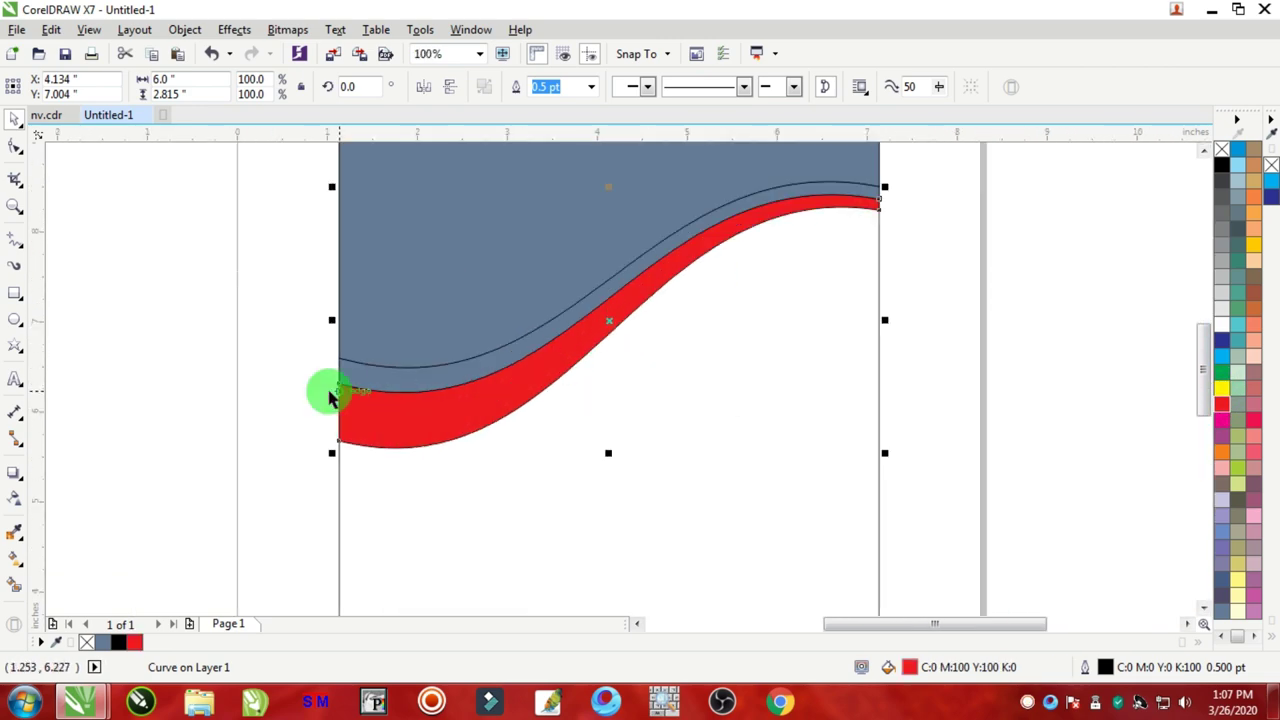
{"action": "scroll", "coordinate": [900, 320], "scroll_direction": "down", "scroll_amount": 3}
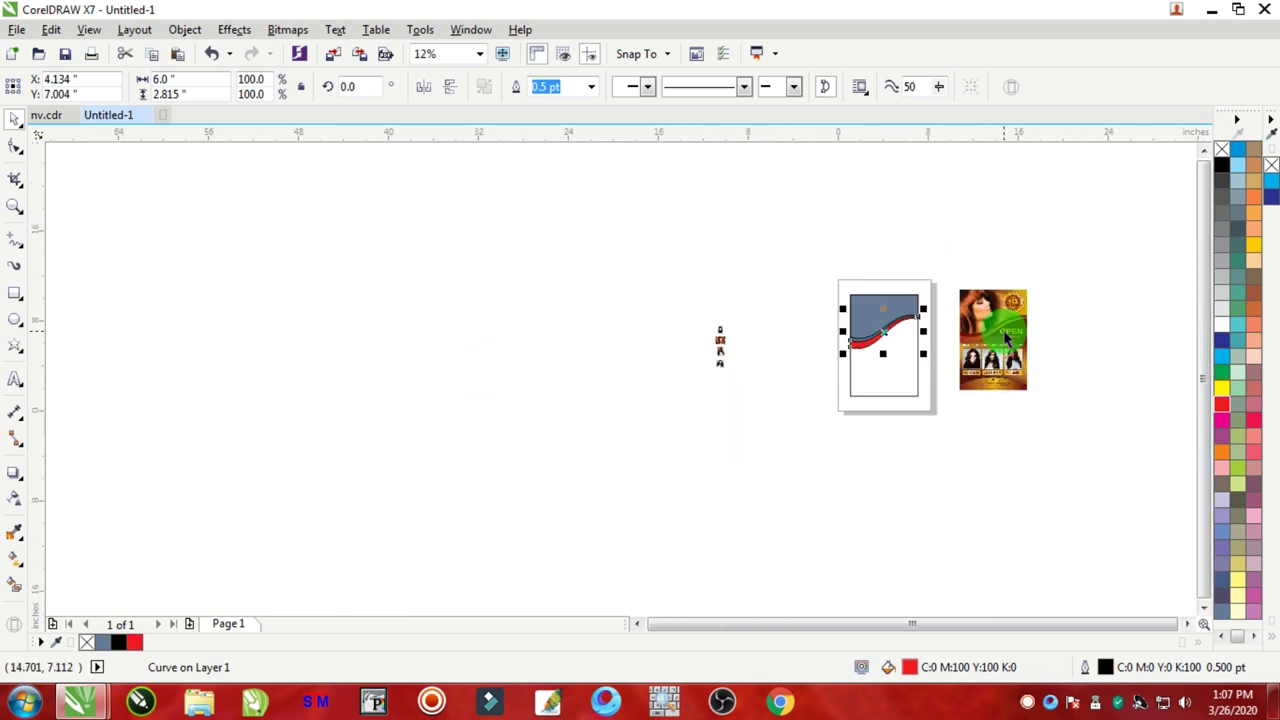
{"action": "scroll", "coordinate": [998, 343], "scroll_direction": "up", "scroll_amount": 2}
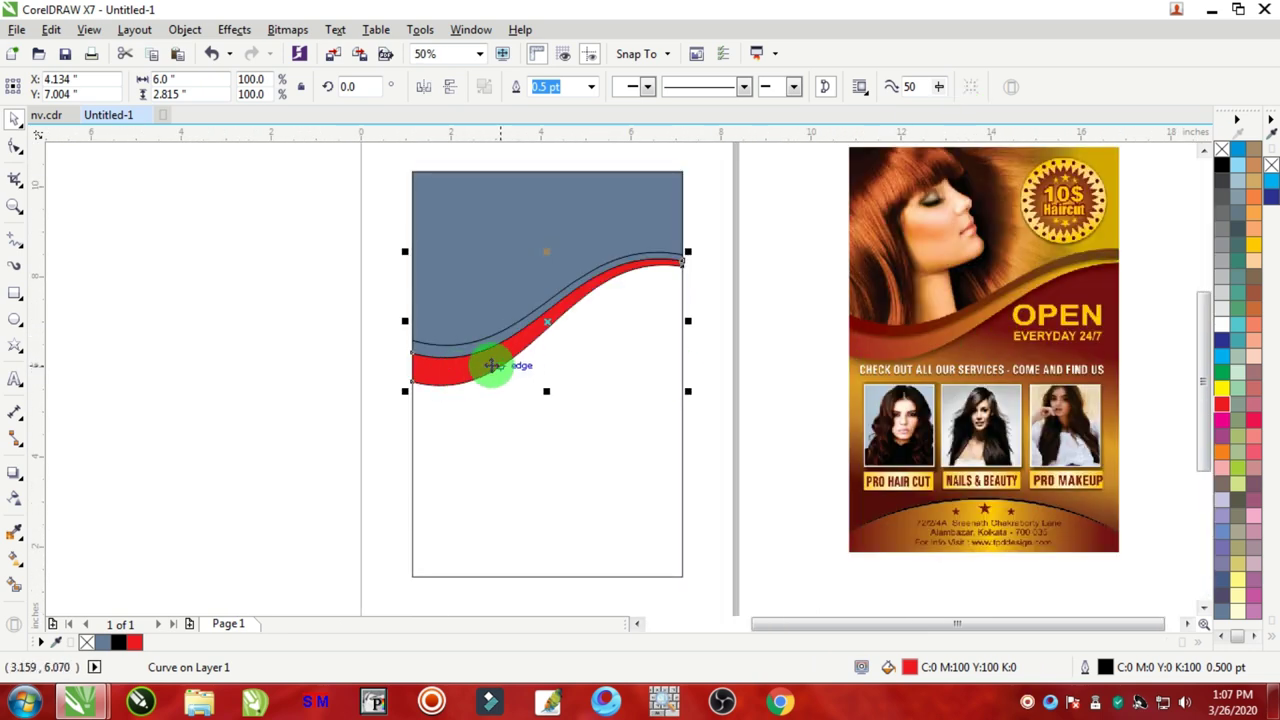
{"action": "scroll", "coordinate": [482, 365], "scroll_direction": "up", "scroll_amount": 2}
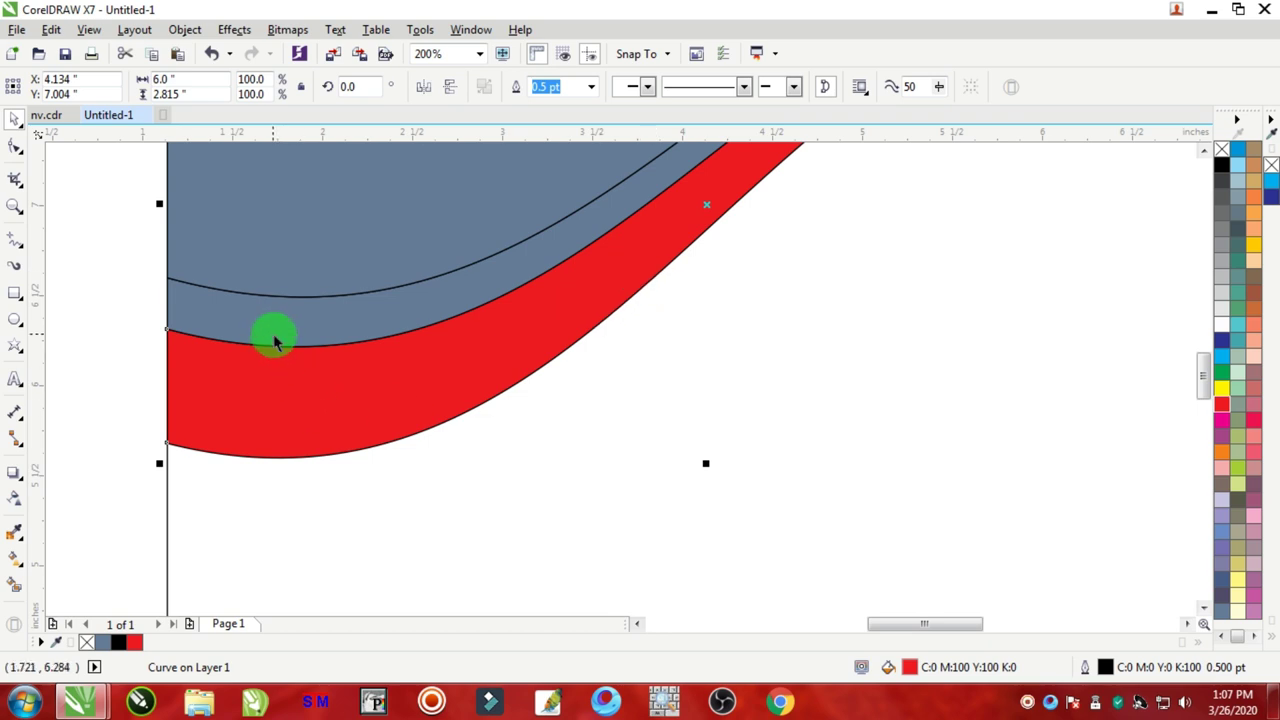
Step: Darken the band's fill to C0 M100 Y100 K60 in Edit Fill
{"action": "double_click", "coordinate": [912, 670]}
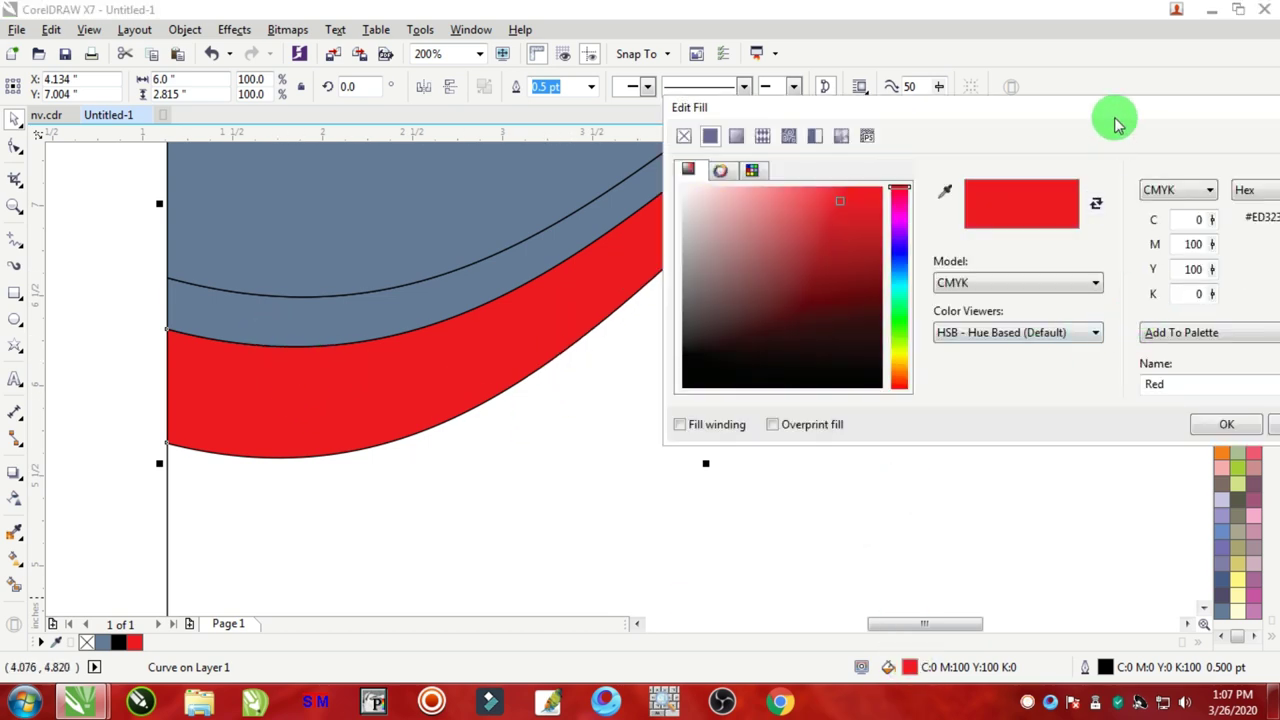
{"action": "left_click_drag", "start_coordinate": [1114, 114], "coordinate": [785, 150]}
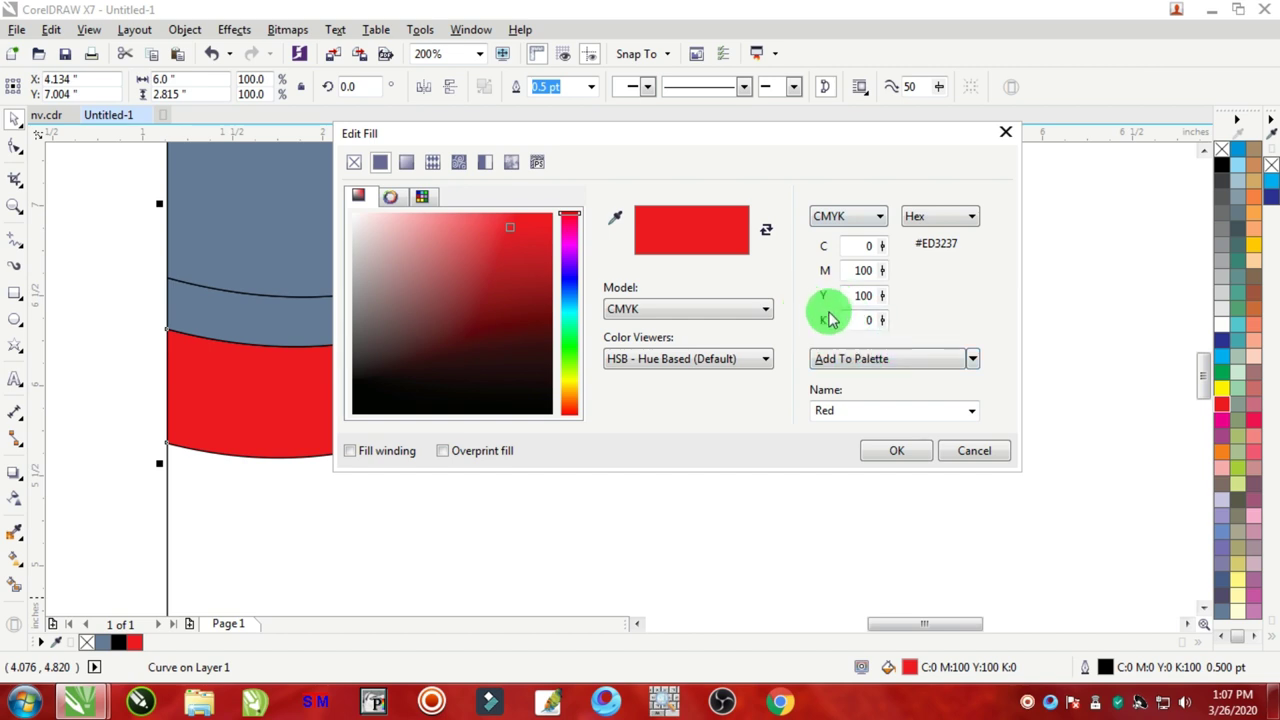
{"action": "double_click", "coordinate": [864, 319]}
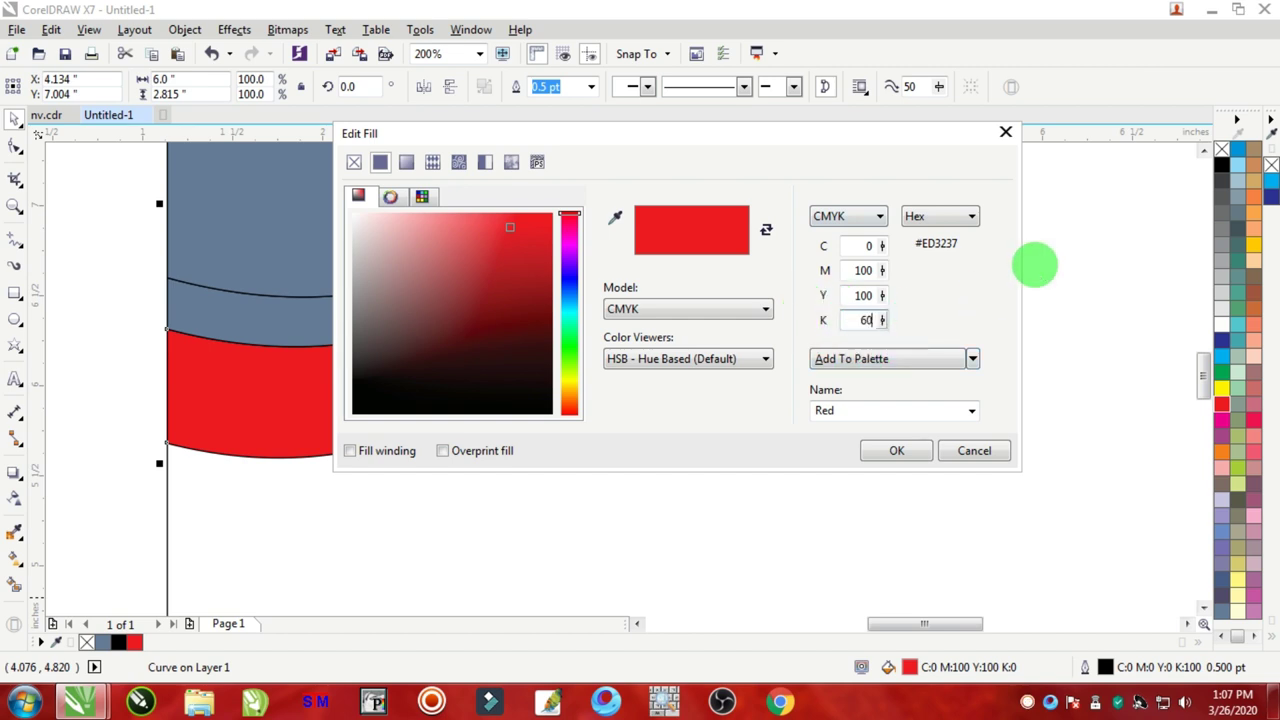
{"action": "key", "text": "Tab"}
{"action": "left_click", "coordinate": [878, 452]}
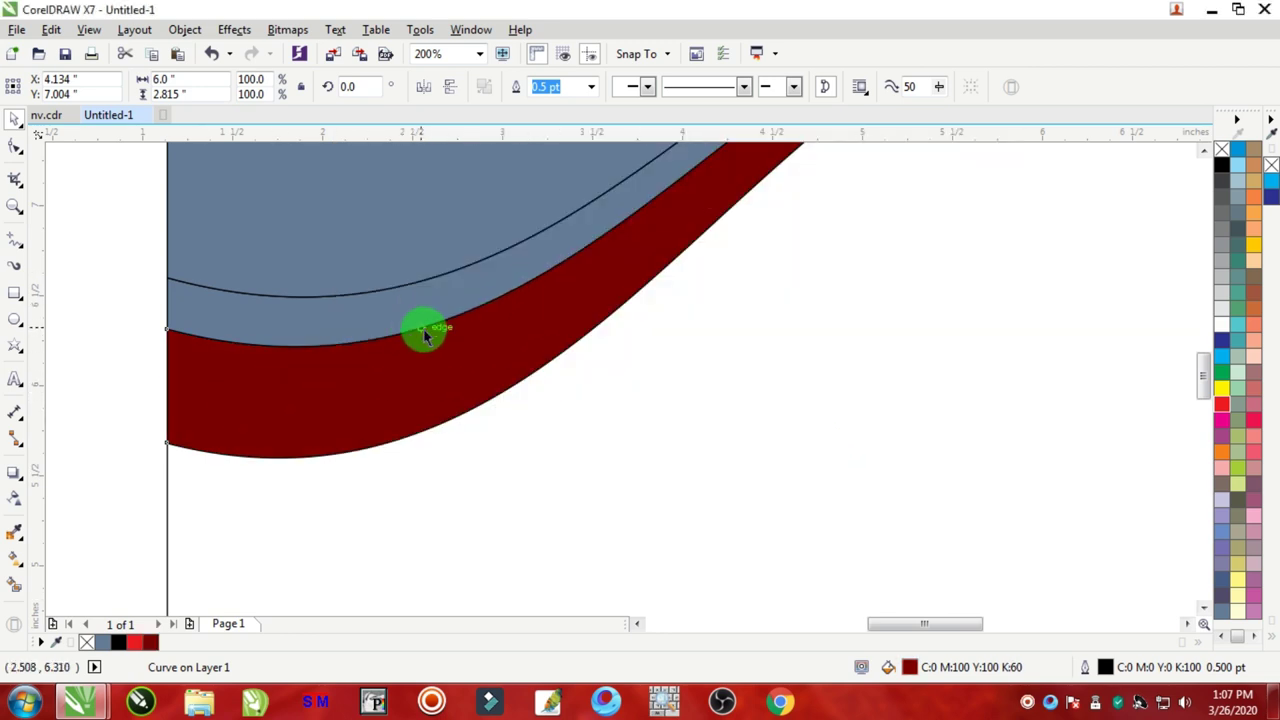
{"action": "left_click", "coordinate": [364, 350]}
{"action": "scroll", "coordinate": [390, 351], "scroll_direction": "down", "scroll_amount": 2}
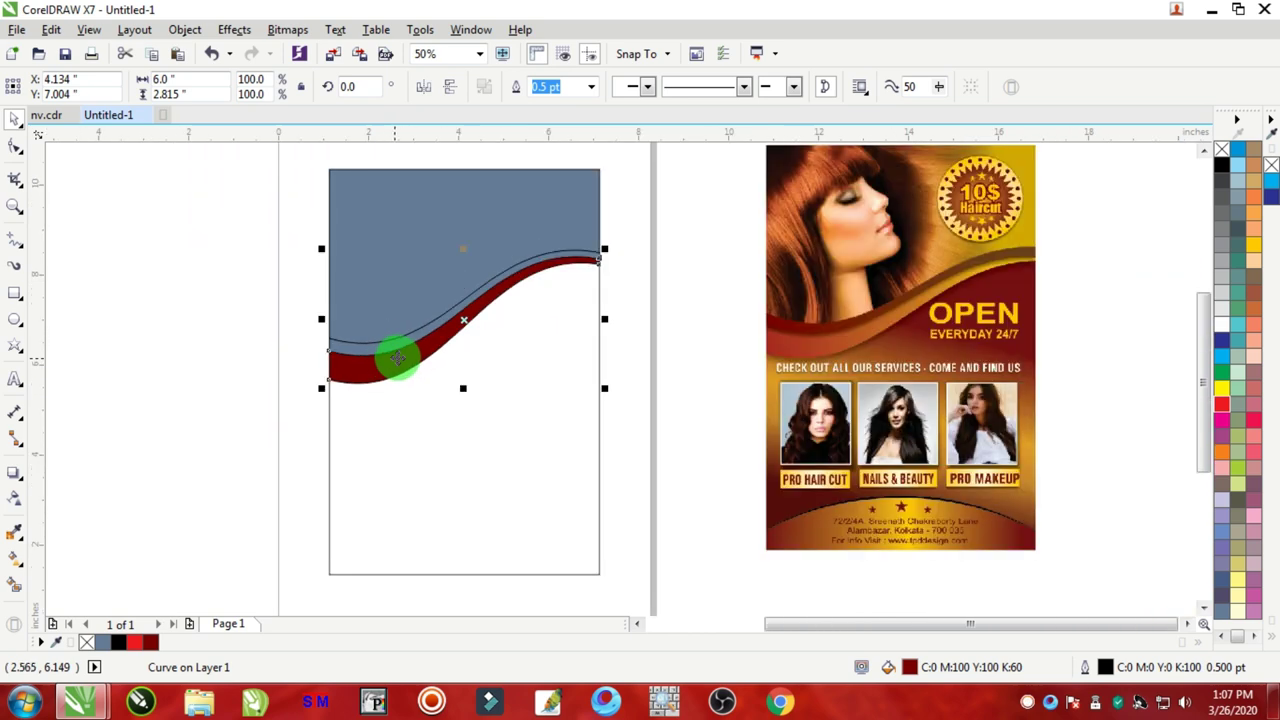
Step: Drag an interactive fountain fill along the red wavy band
{"action": "scroll", "coordinate": [400, 351], "scroll_direction": "up", "scroll_amount": 1}
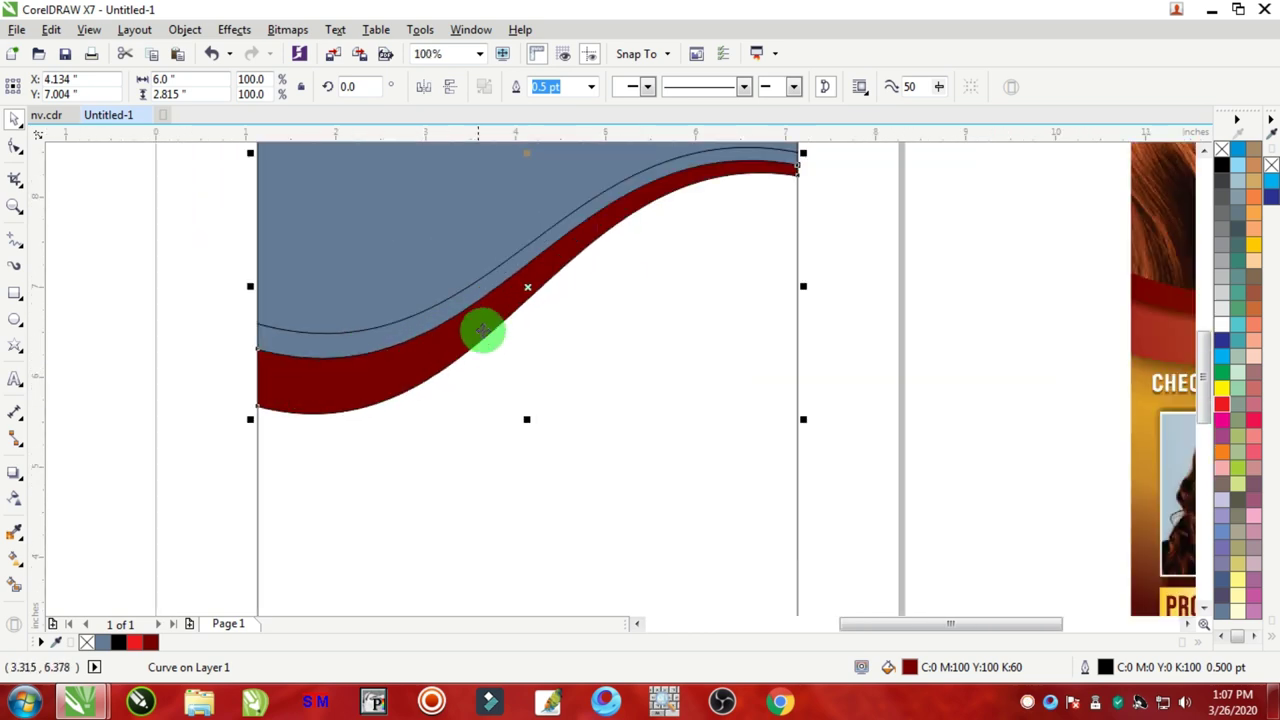
{"action": "scroll", "coordinate": [480, 334], "scroll_direction": "down", "scroll_amount": 2}
{"action": "scroll", "coordinate": [516, 305], "scroll_direction": "up", "scroll_amount": 2}
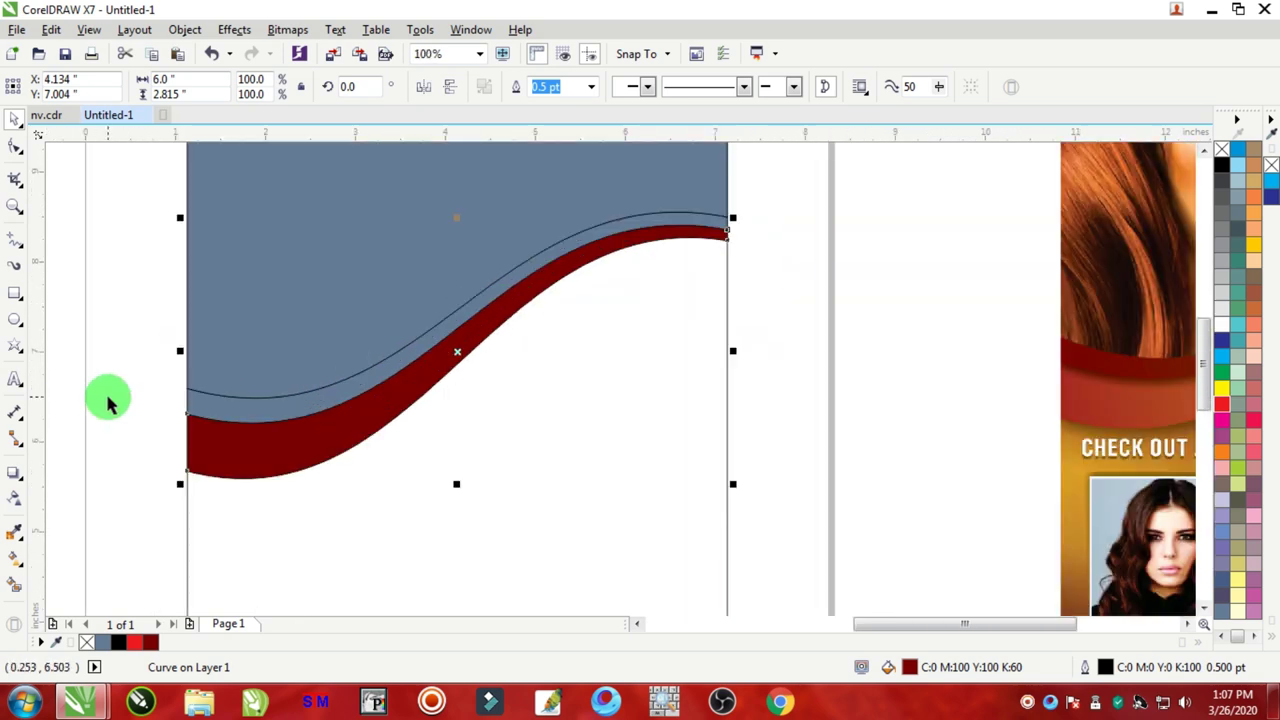
{"action": "left_click", "coordinate": [15, 563]}
{"action": "left_click_drag", "start_coordinate": [15, 563], "coordinate": [118, 560]}
{"action": "left_click_drag", "start_coordinate": [244, 460], "coordinate": [645, 245]}
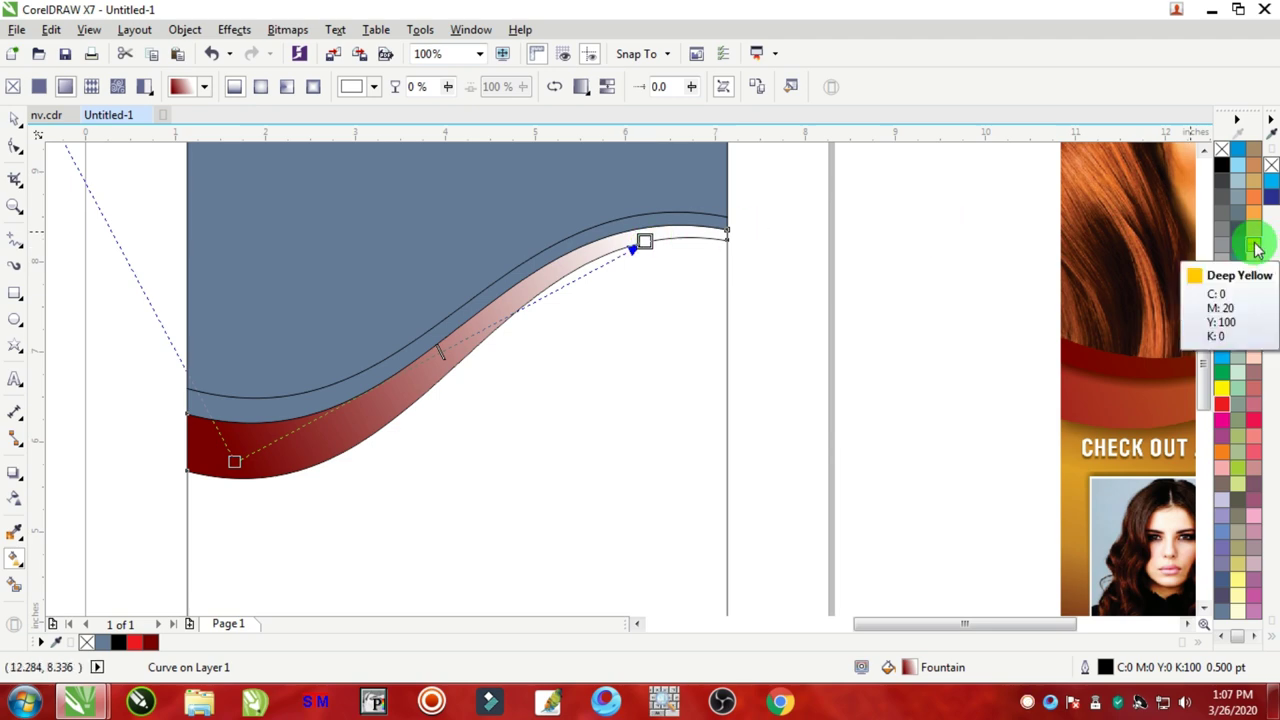
Step: Make the gradient's end colour Deep Yellow and shift that end node along the band
{"action": "left_click", "coordinate": [1257, 249]}
{"action": "scroll", "coordinate": [670, 370], "scroll_direction": "down", "scroll_amount": 3}
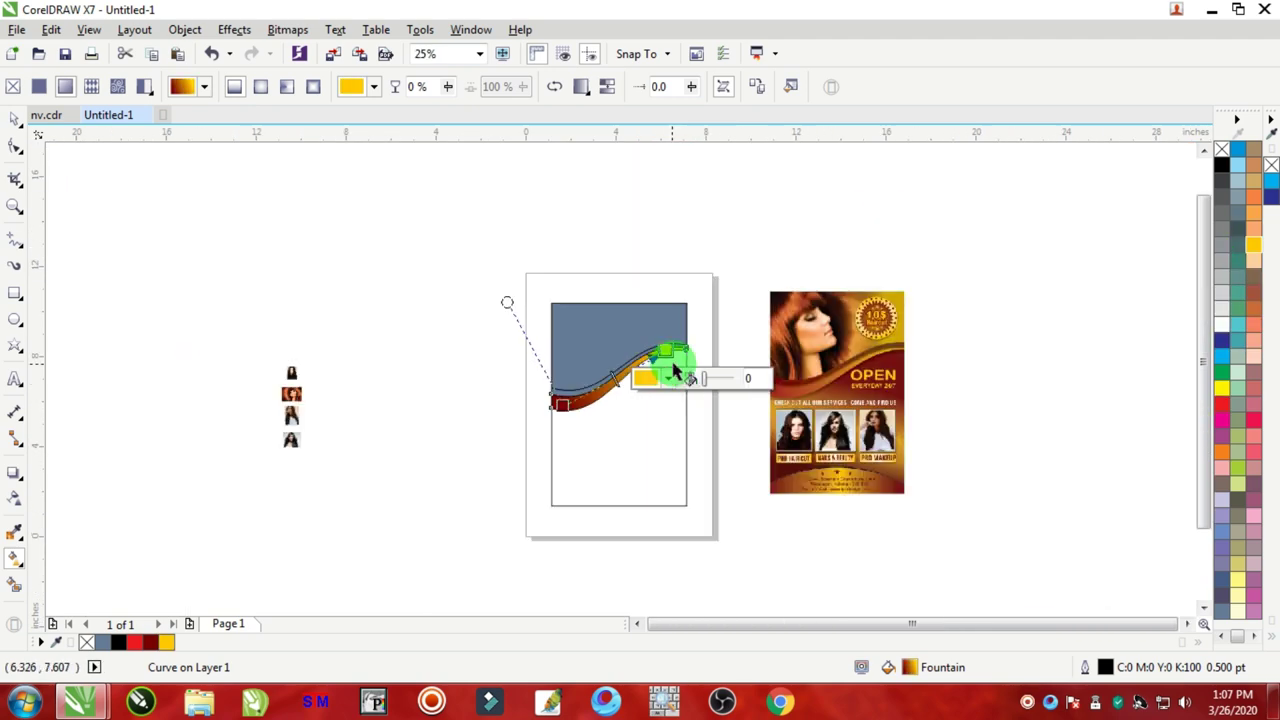
{"action": "scroll", "coordinate": [688, 370], "scroll_direction": "up", "scroll_amount": 1}
{"action": "mouse_move", "coordinate": [662, 349]}
{"action": "left_mouse_down"}
{"action": "mouse_move", "coordinate": [675, 339]}
{"action": "mouse_move", "coordinate": [686, 352]}
{"action": "left_mouse_up"}
{"action": "scroll", "coordinate": [645, 340], "scroll_direction": "up", "scroll_amount": 1}
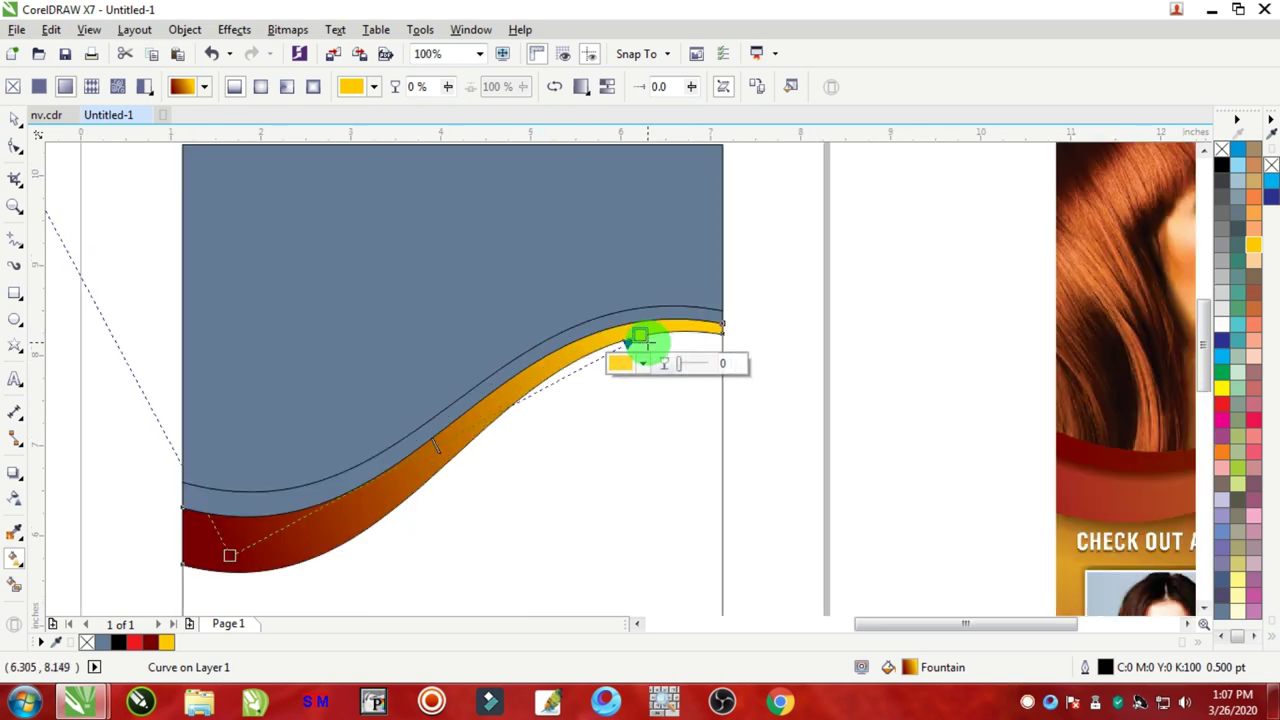
{"action": "scroll", "coordinate": [777, 354], "scroll_direction": "down", "scroll_amount": 2}
{"action": "scroll", "coordinate": [891, 354], "scroll_direction": "up", "scroll_amount": 2}
{"action": "scroll", "coordinate": [891, 354], "scroll_direction": "down", "scroll_amount": 2}
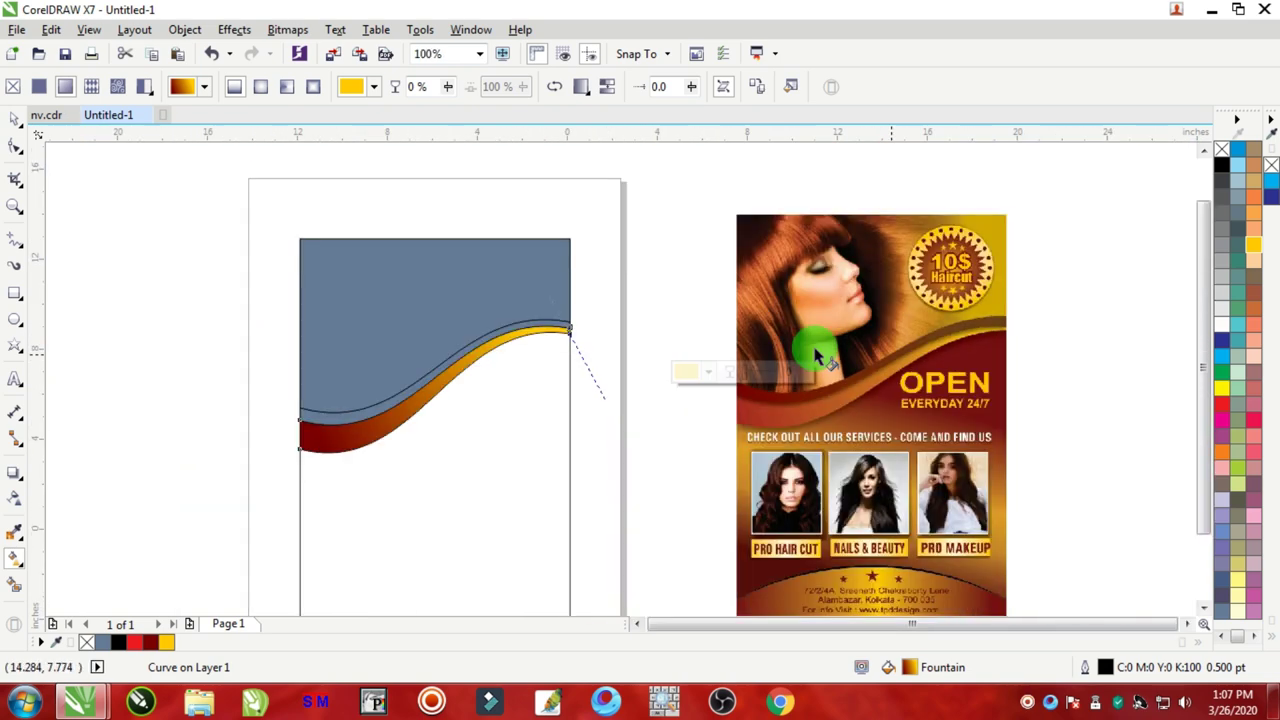
{"action": "scroll", "coordinate": [695, 340], "scroll_direction": "up", "scroll_amount": 2}
{"action": "left_click_drag", "start_coordinate": [732, 365], "coordinate": [746, 361]}
Step: Darken the gradient's gold end to C0 M20 Y100 K40
{"action": "left_click", "coordinate": [745, 398]}
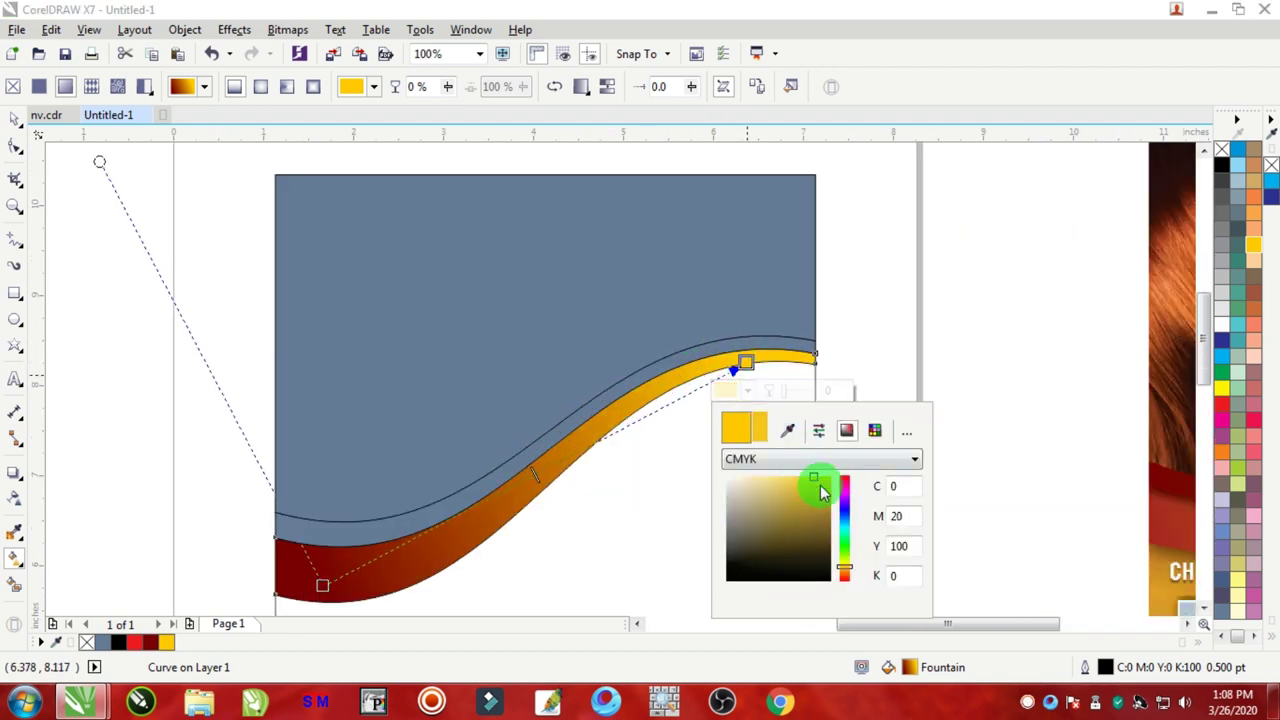
{"action": "left_click", "coordinate": [894, 578]}
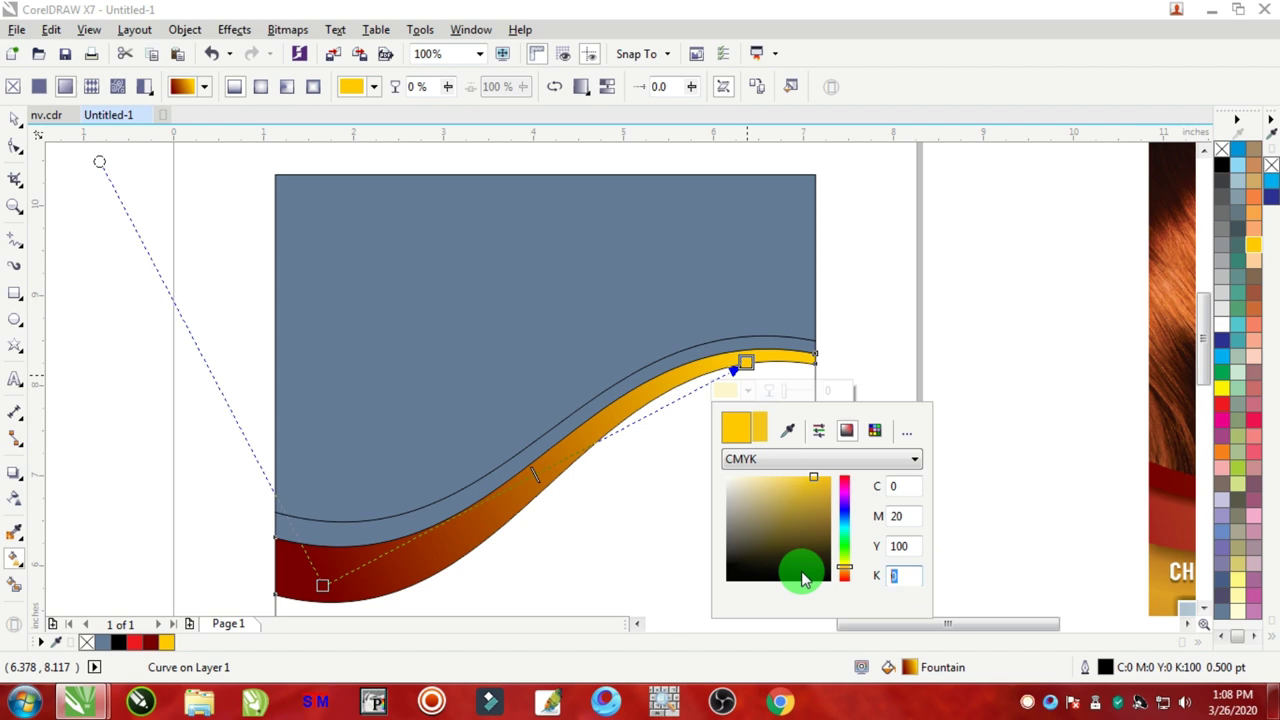
{"action": "key", "text": "shift+Tab"}
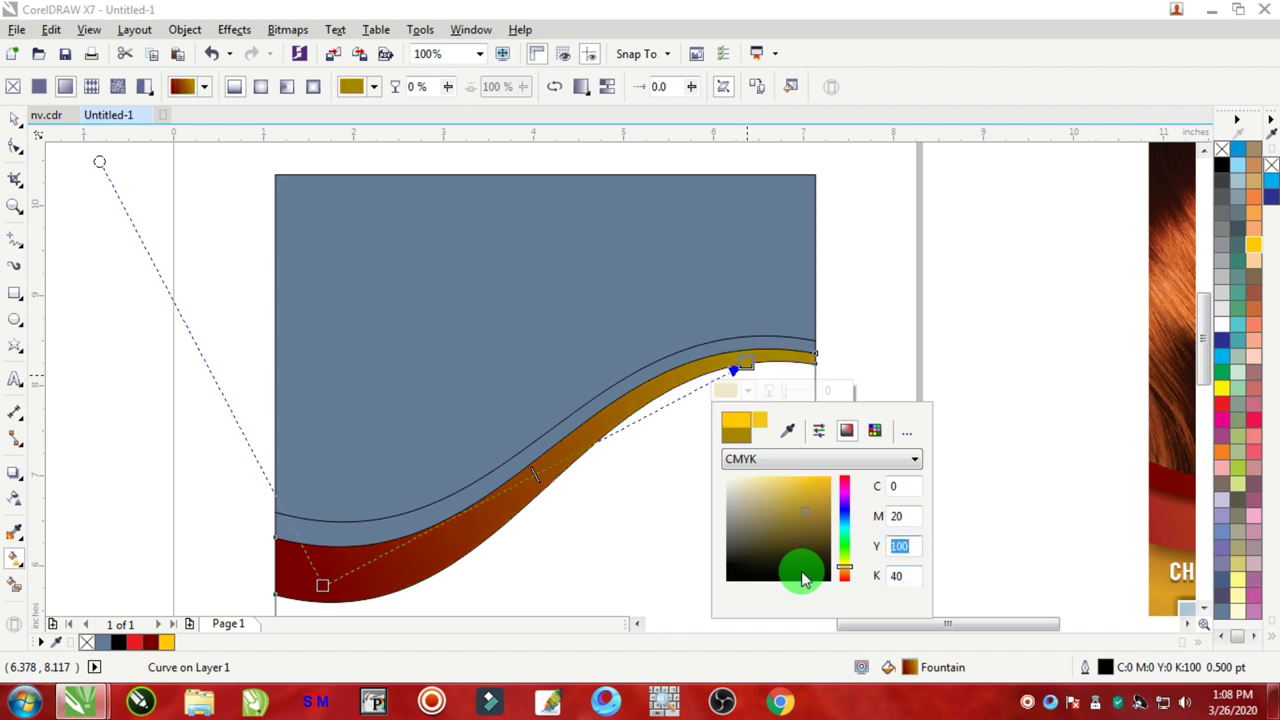
{"action": "left_click", "coordinate": [846, 322]}
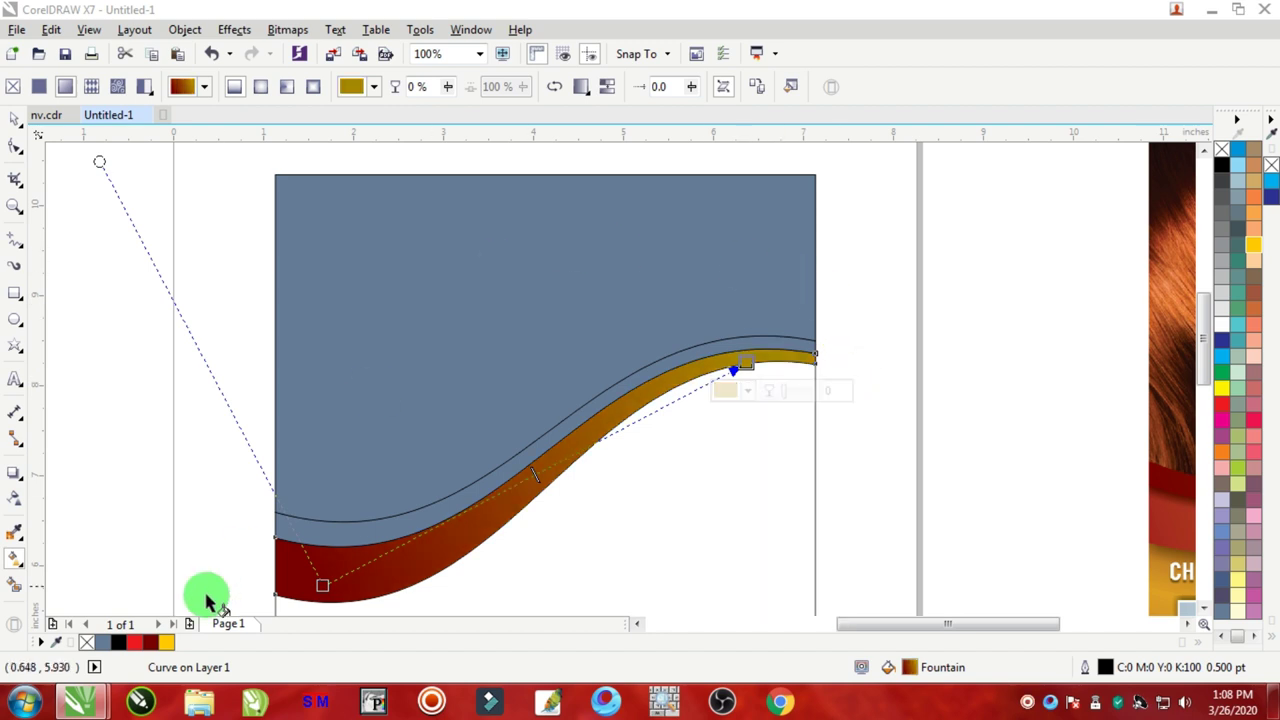
Step: Stretch the gradient's dark red start left and gold end right, then deselect
{"action": "left_click_drag", "start_coordinate": [320, 585], "coordinate": [297, 581]}
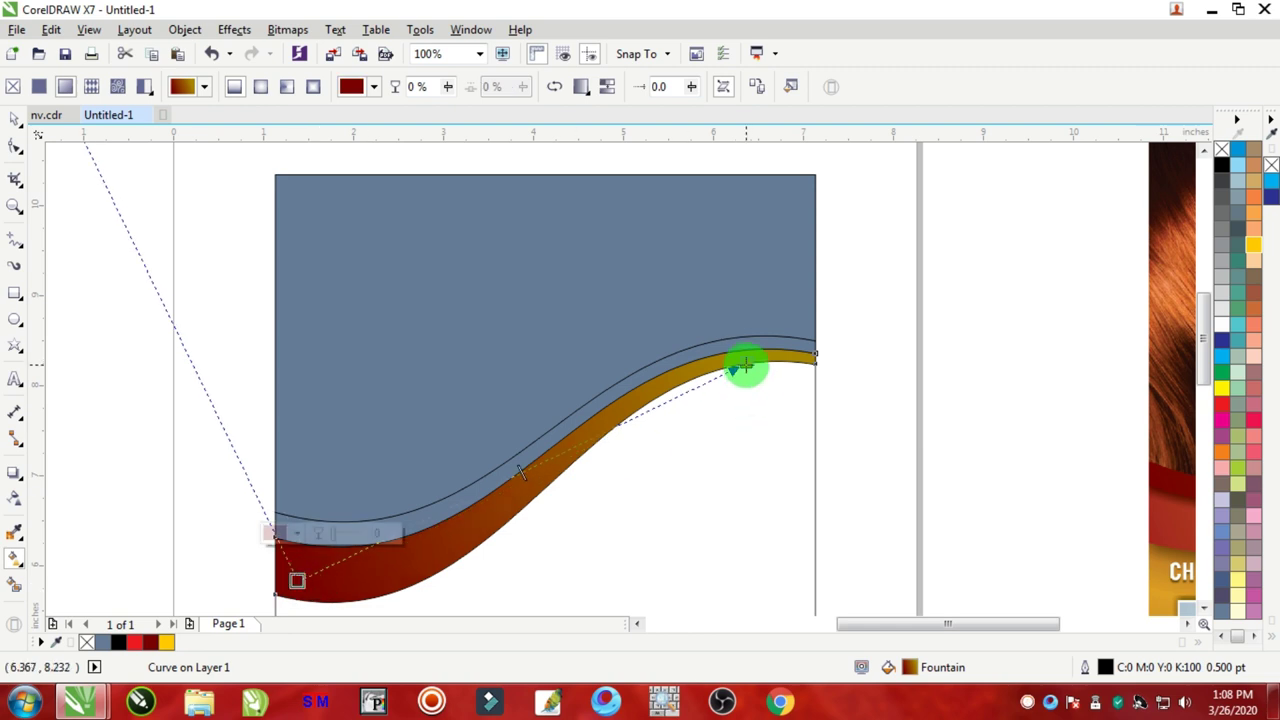
{"action": "left_click_drag", "start_coordinate": [743, 366], "coordinate": [768, 367]}
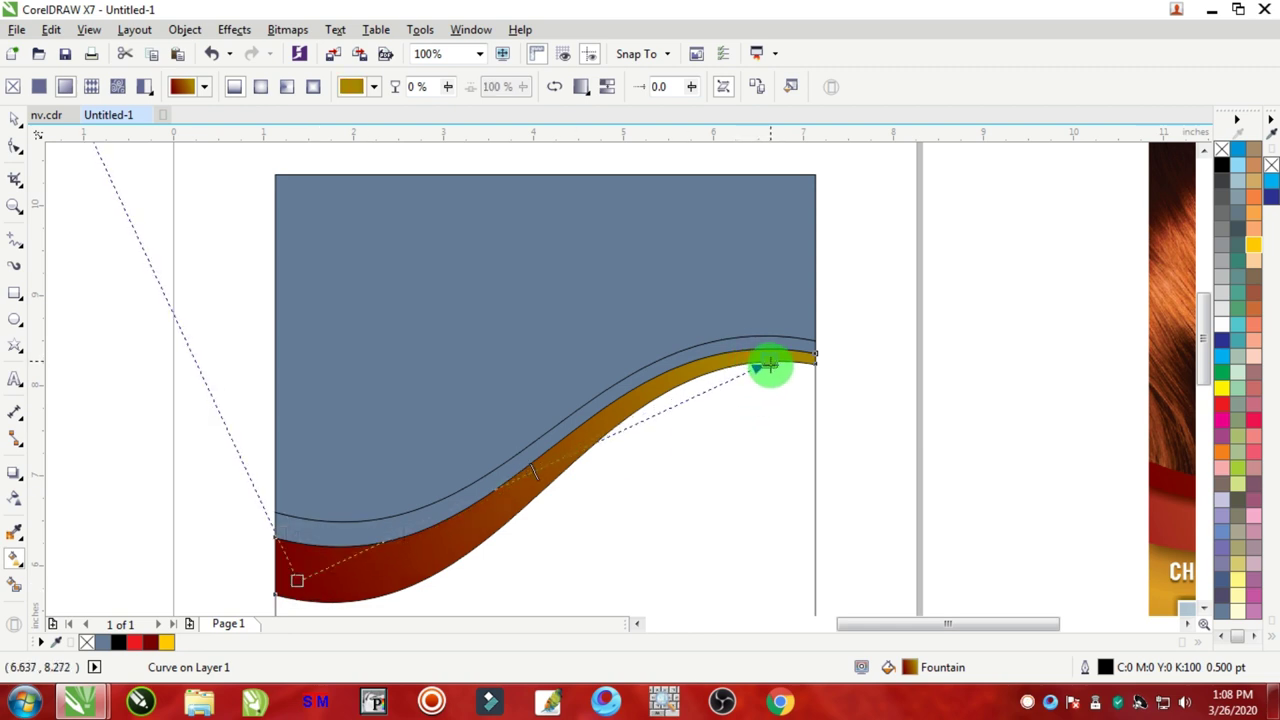
{"action": "left_click", "coordinate": [13, 125]}
{"action": "left_click", "coordinate": [166, 334]}
{"action": "scroll", "coordinate": [166, 334], "scroll_direction": "down", "scroll_amount": 2}
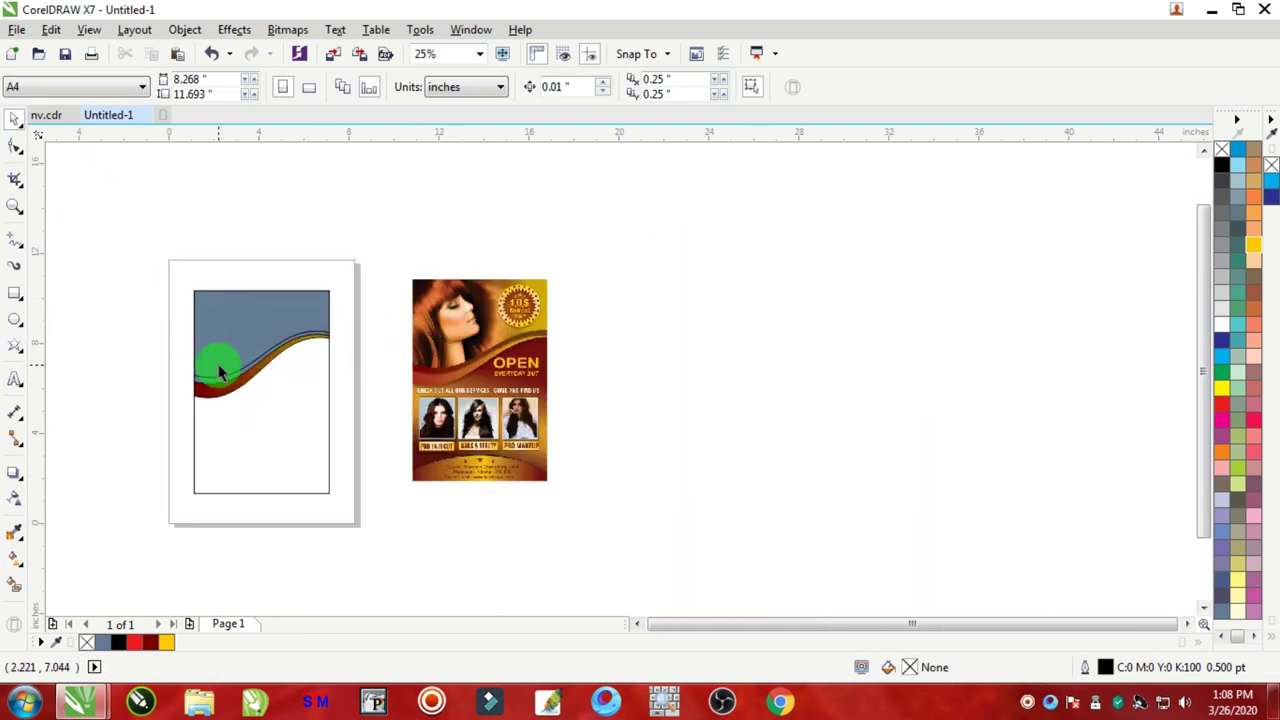
Step: Select the blue-grey top shape and test-move it, undoing the move
{"action": "scroll", "coordinate": [220, 372], "scroll_direction": "up", "scroll_amount": 1}
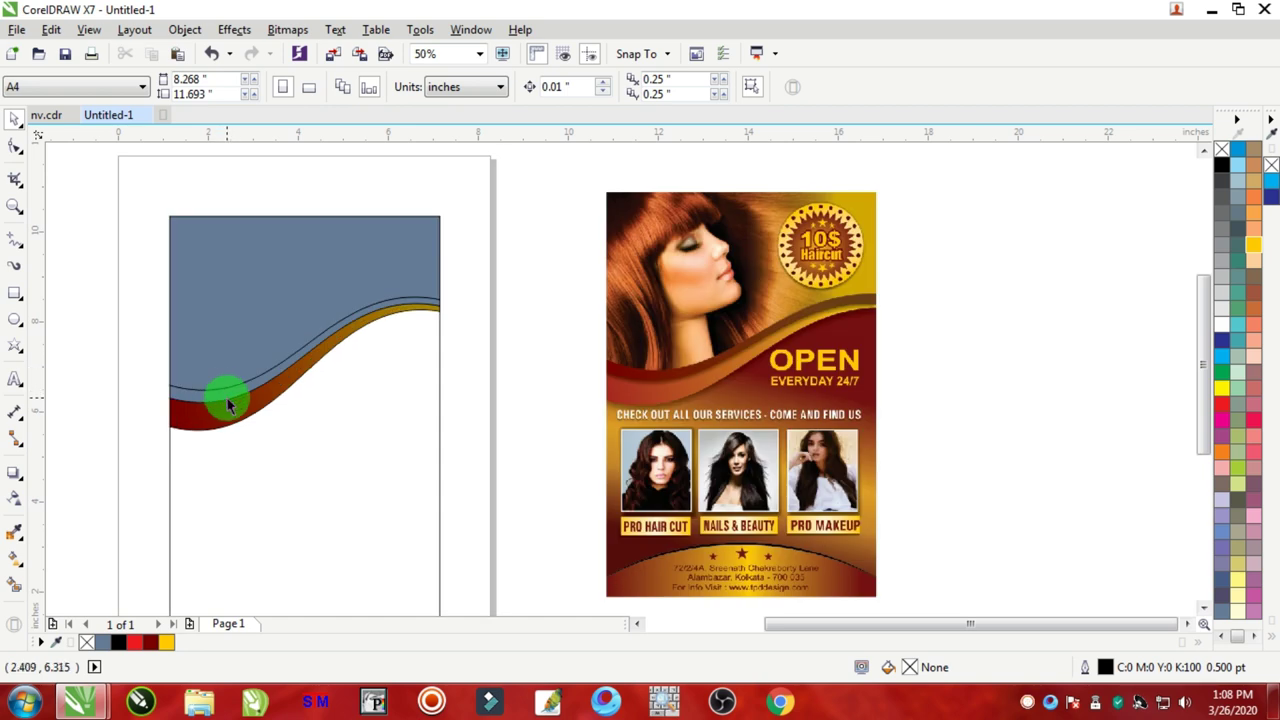
{"action": "scroll", "coordinate": [228, 403], "scroll_direction": "up", "scroll_amount": 1}
{"action": "left_click", "coordinate": [195, 401]}
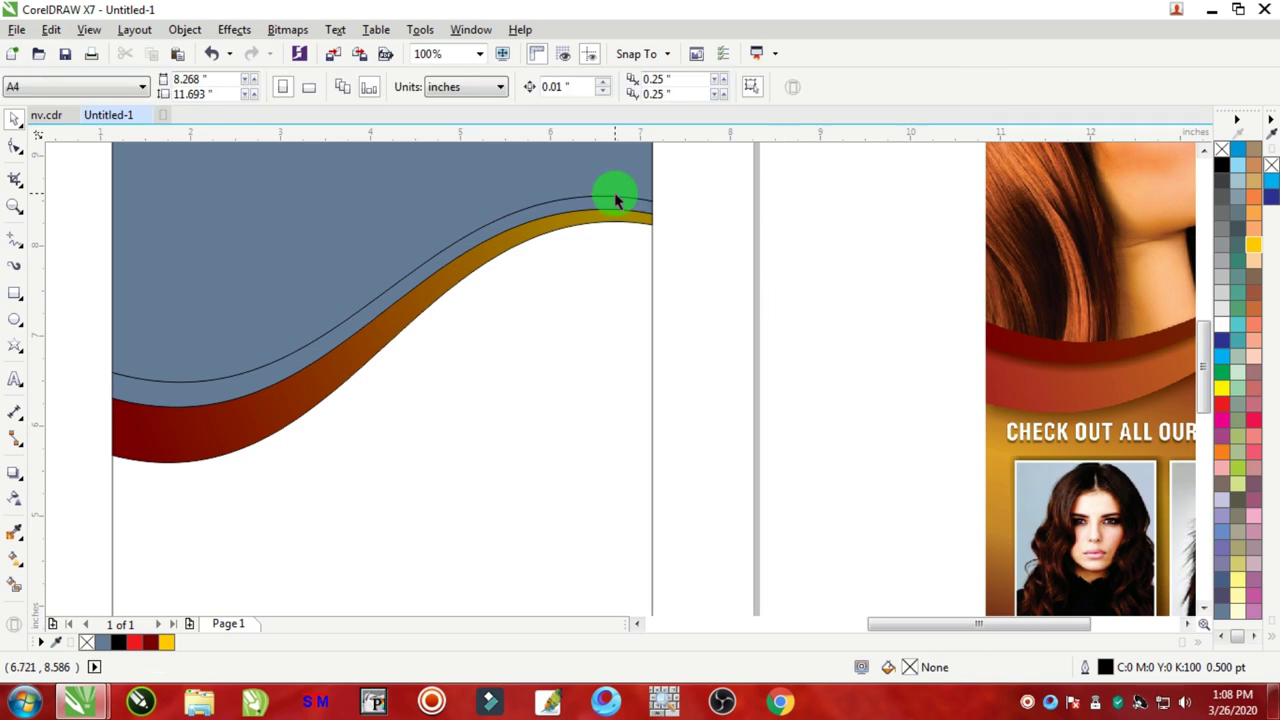
{"action": "left_click_drag", "start_coordinate": [614, 192], "coordinate": [449, 280]}
{"action": "key", "text": "ctrl+z"}
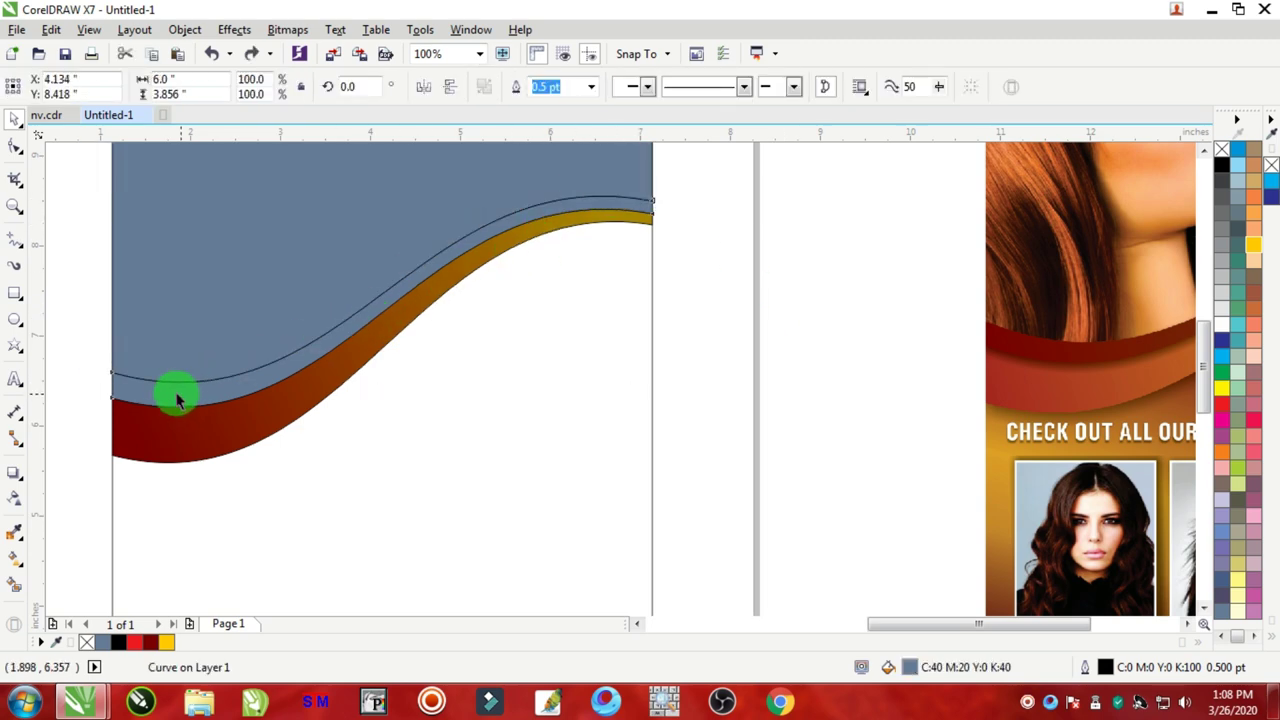
Step: Select the thin strip under the blue panel, checking its shape with undone moves, then open Edit
{"action": "left_click", "coordinate": [177, 400]}
{"action": "scroll", "coordinate": [271, 371], "scroll_direction": "down", "scroll_amount": 1}
{"action": "scroll", "coordinate": [206, 368], "scroll_direction": "up", "scroll_amount": 1}
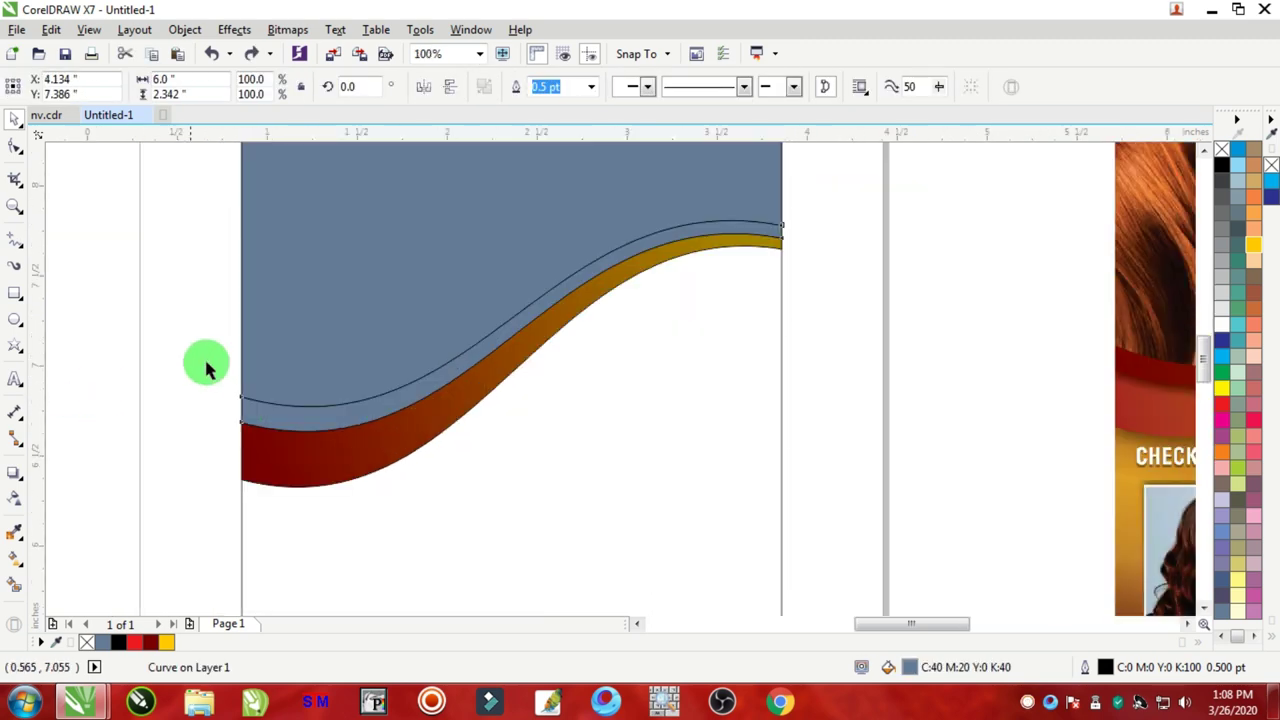
{"action": "scroll", "coordinate": [206, 368], "scroll_direction": "up", "scroll_amount": 1}
{"action": "left_click_drag", "start_coordinate": [391, 477], "coordinate": [437, 480]}
{"action": "key", "text": "ctrl+z"}
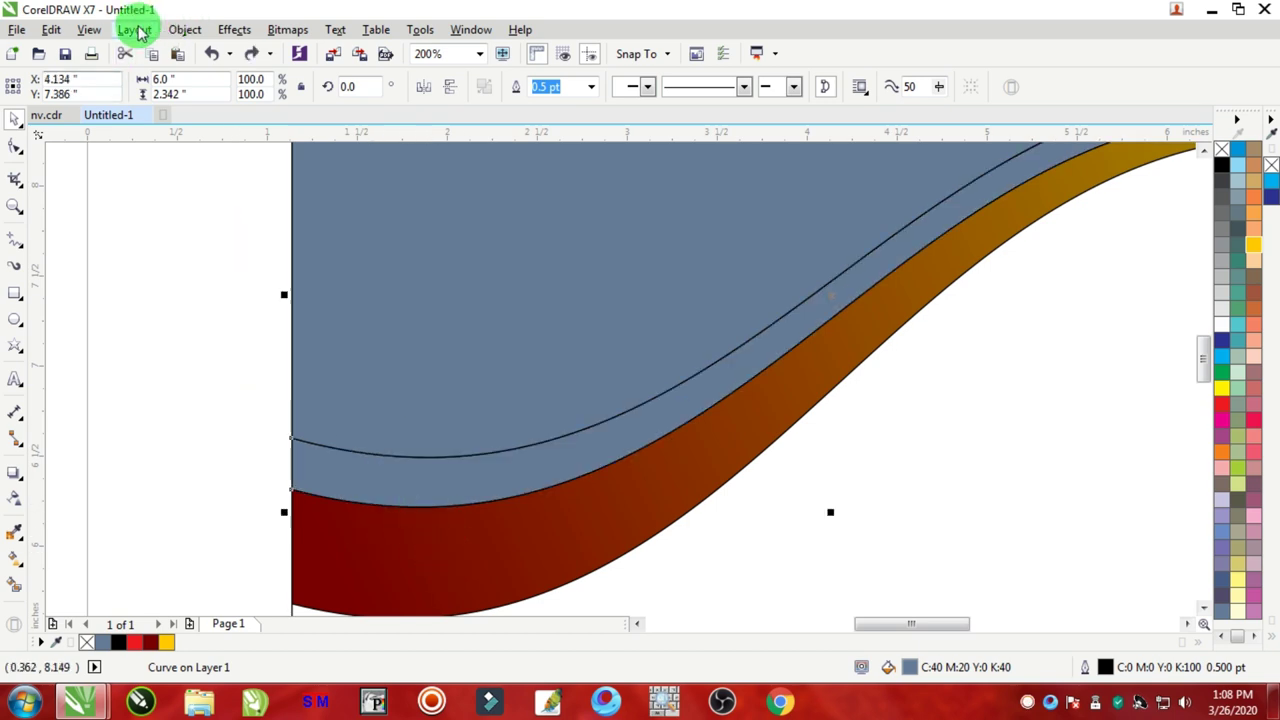
{"action": "scroll", "coordinate": [525, 450], "scroll_direction": "down", "scroll_amount": 2}
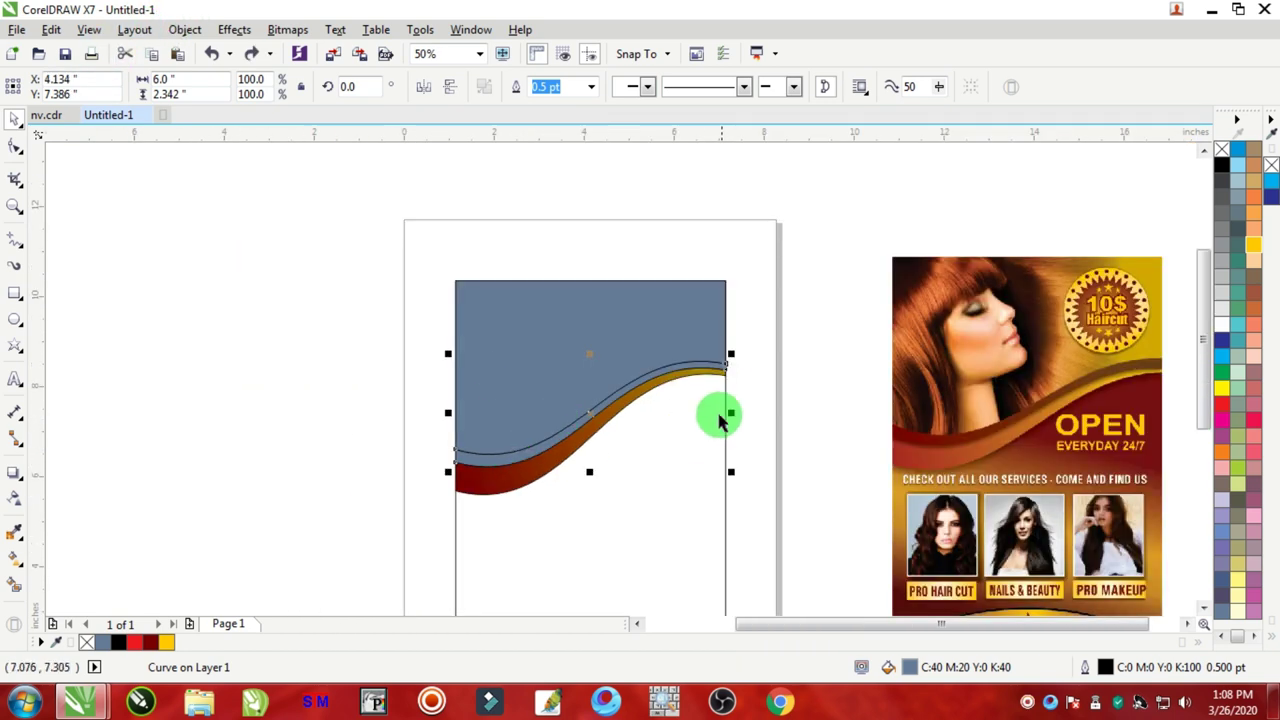
{"action": "scroll", "coordinate": [471, 491], "scroll_direction": "up", "scroll_amount": 1}
{"action": "left_click", "coordinate": [320, 409]}
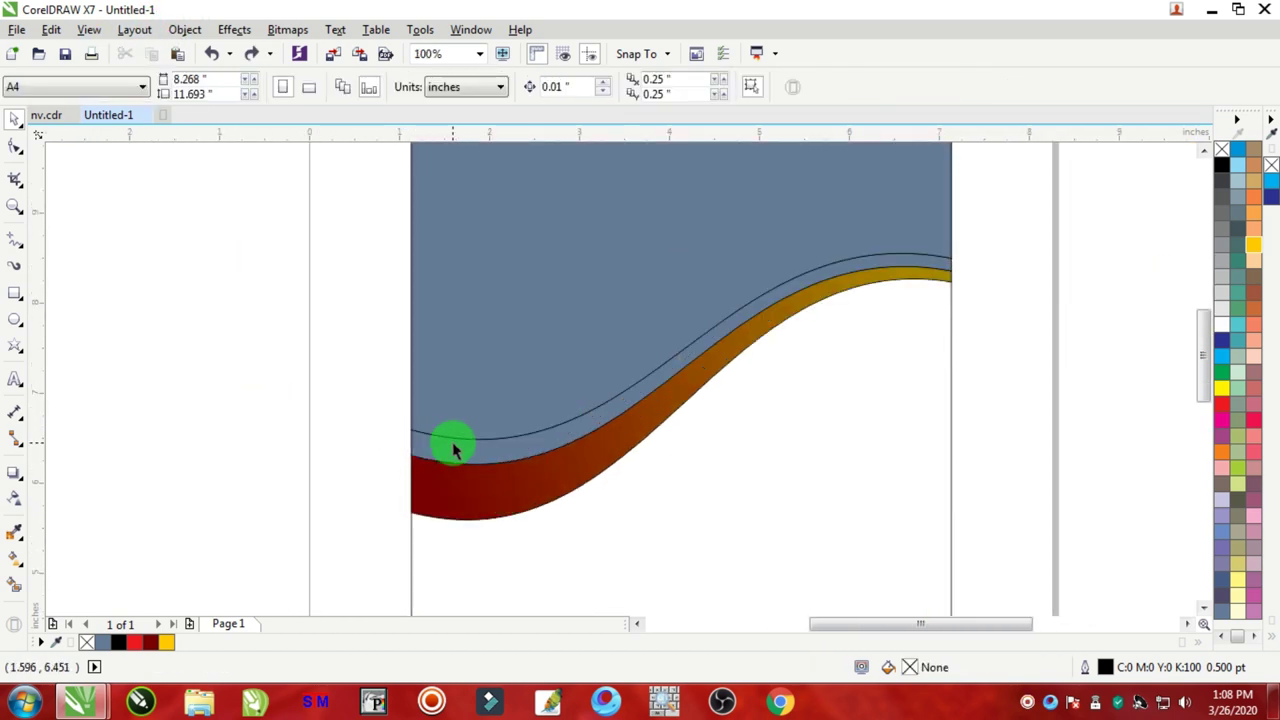
{"action": "left_click_drag", "start_coordinate": [453, 449], "coordinate": [229, 409]}
{"action": "key", "text": "ctrl+z"}
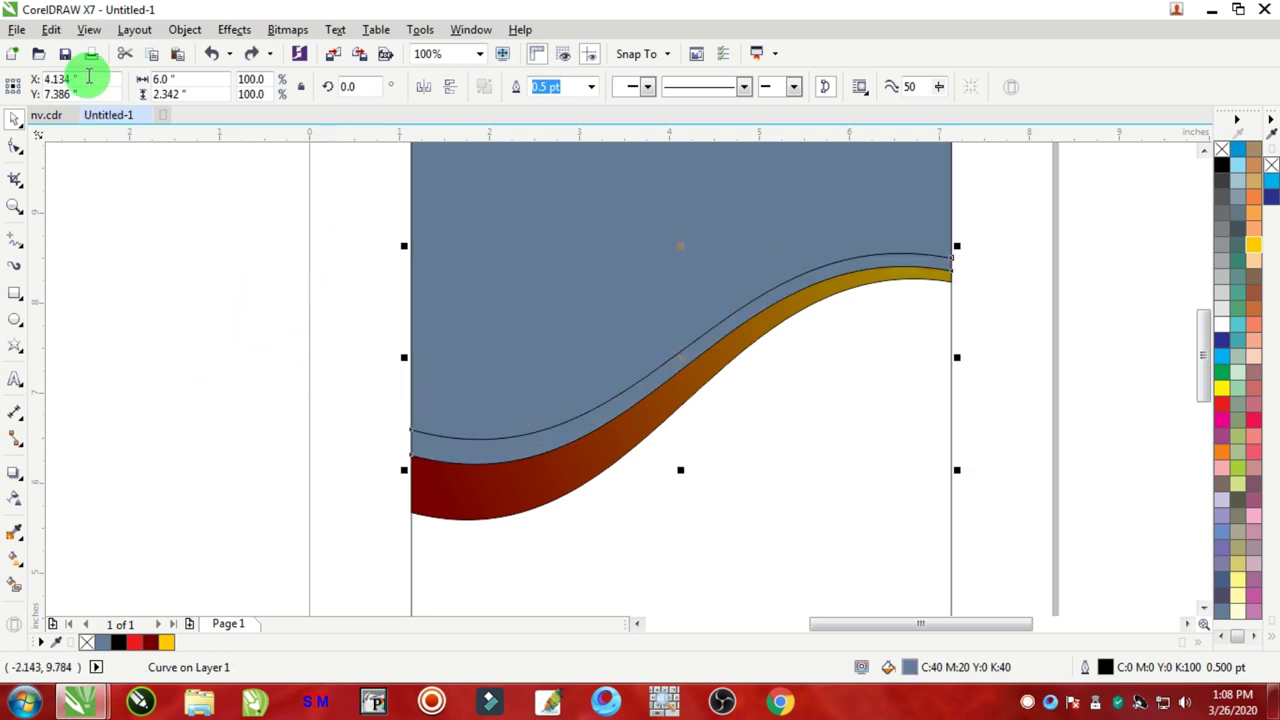
{"action": "left_click", "coordinate": [51, 29]}
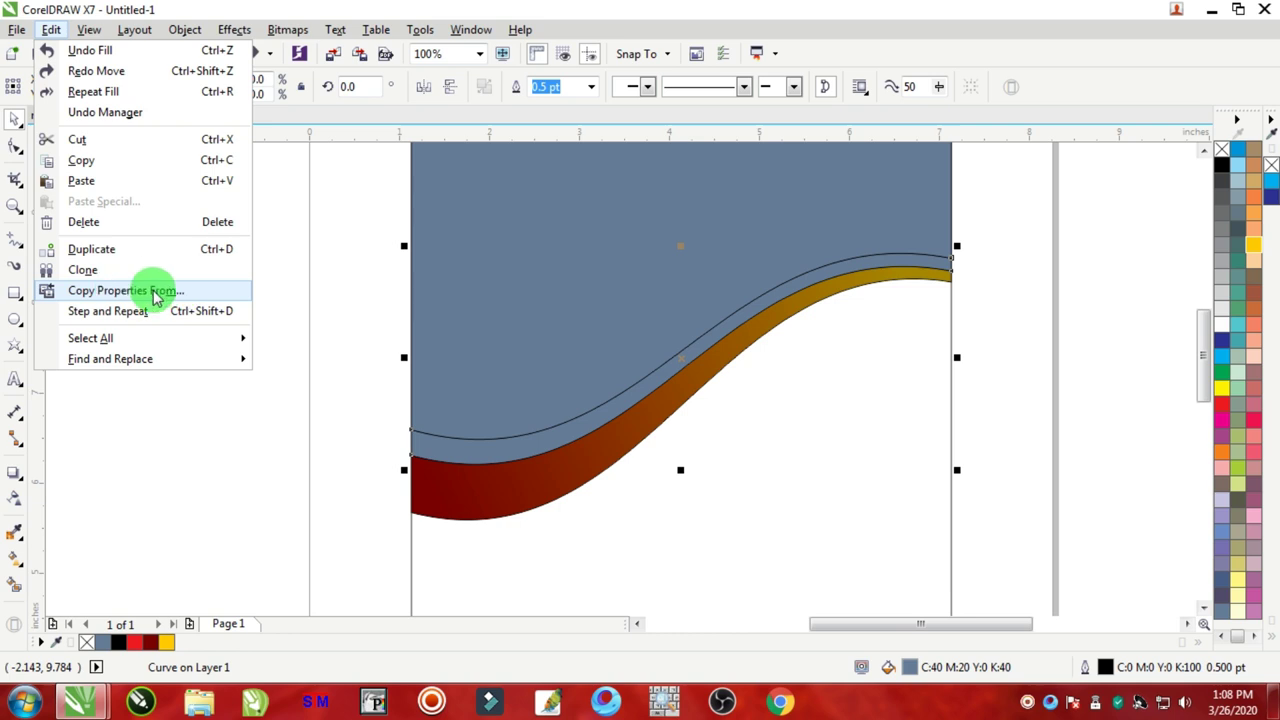
Step: Copy only the fill from the red wavy band onto the thin strip
{"action": "left_click", "coordinate": [153, 291]}
{"action": "left_click", "coordinate": [489, 330]}
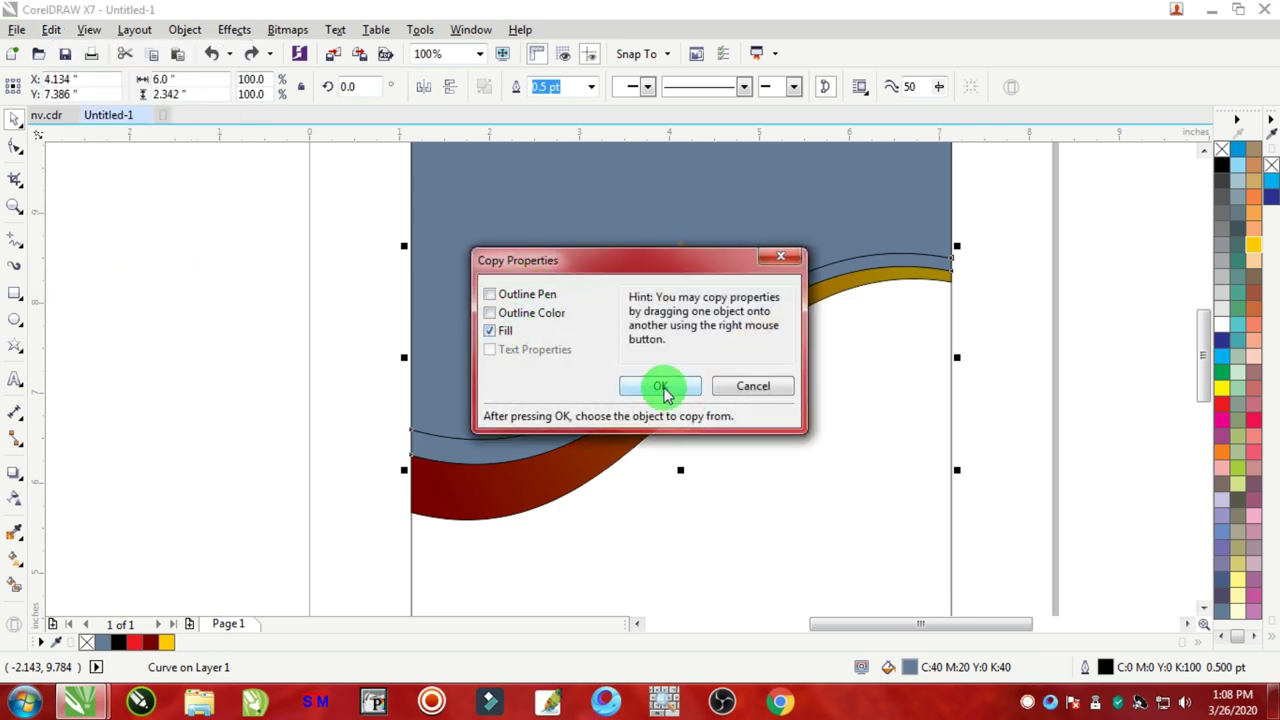
{"action": "left_click", "coordinate": [661, 388]}
{"action": "left_click", "coordinate": [530, 485]}
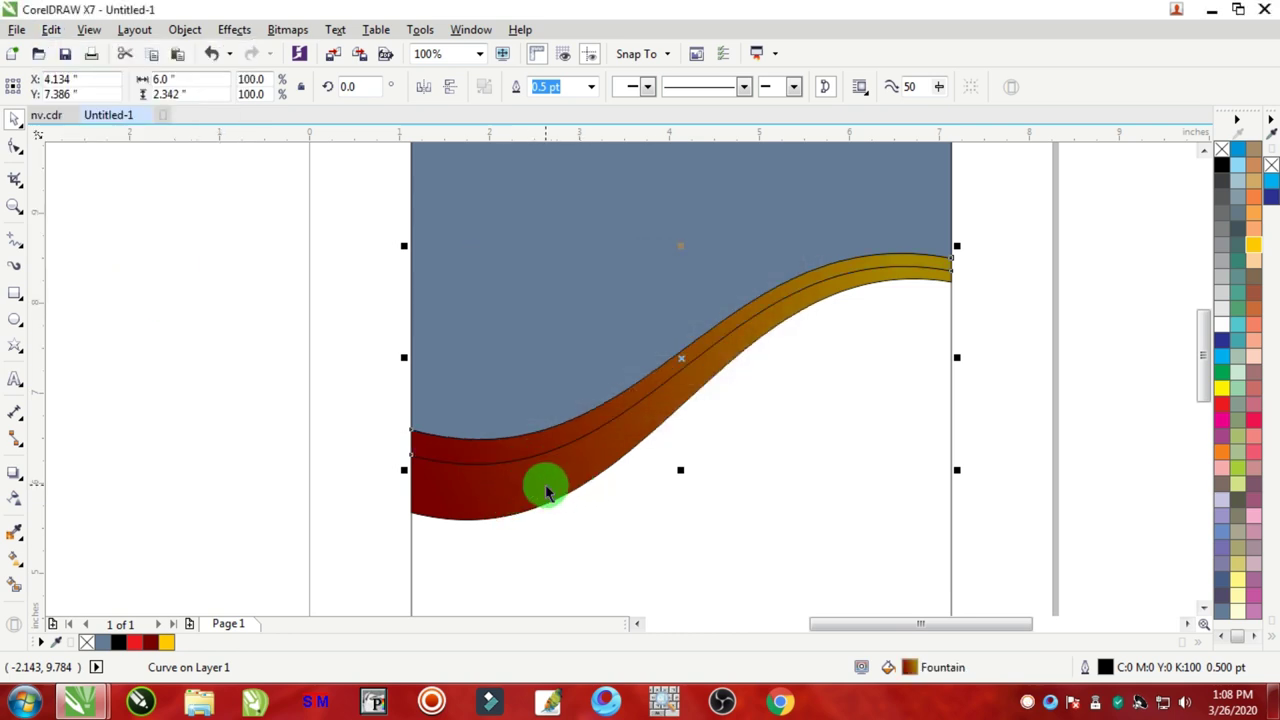
{"action": "left_click", "coordinate": [405, 408]}
Step: Remove the outlines from both the strip and the wavy band
{"action": "mouse_move", "coordinate": [1030, 238]}
{"action": "left_mouse_down"}
{"action": "mouse_move", "coordinate": [486, 491]}
{"action": "mouse_move", "coordinate": [280, 562]}
{"action": "left_mouse_up"}
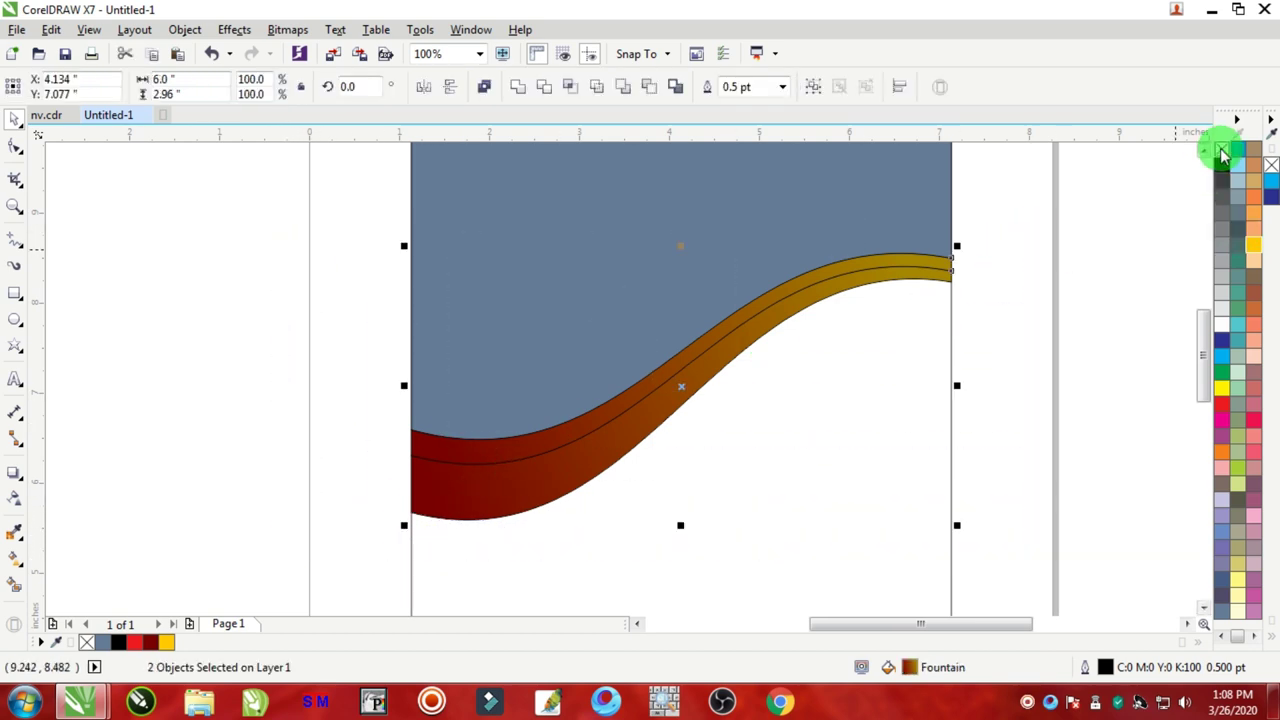
{"action": "right_click", "coordinate": [1222, 152]}
{"action": "left_click", "coordinate": [1063, 229]}
{"action": "scroll", "coordinate": [555, 447], "scroll_direction": "up", "scroll_amount": 5}
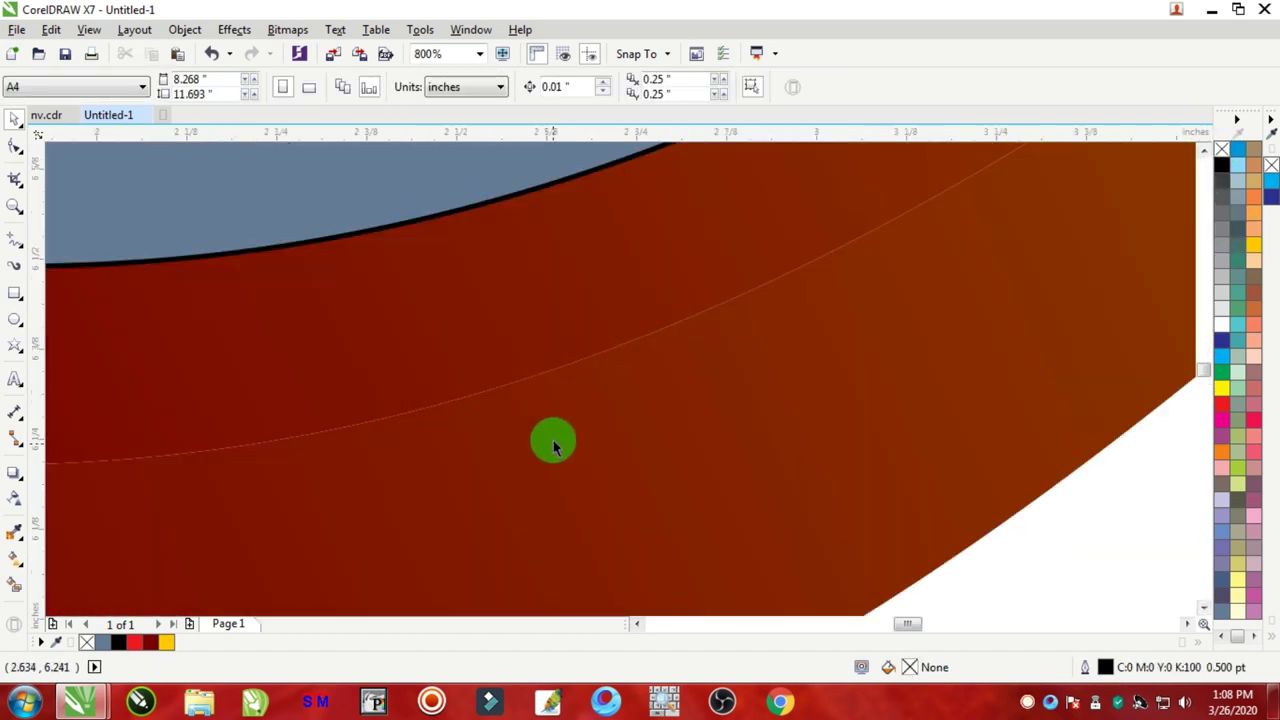
{"action": "scroll", "coordinate": [555, 420], "scroll_direction": "down", "scroll_amount": 3}
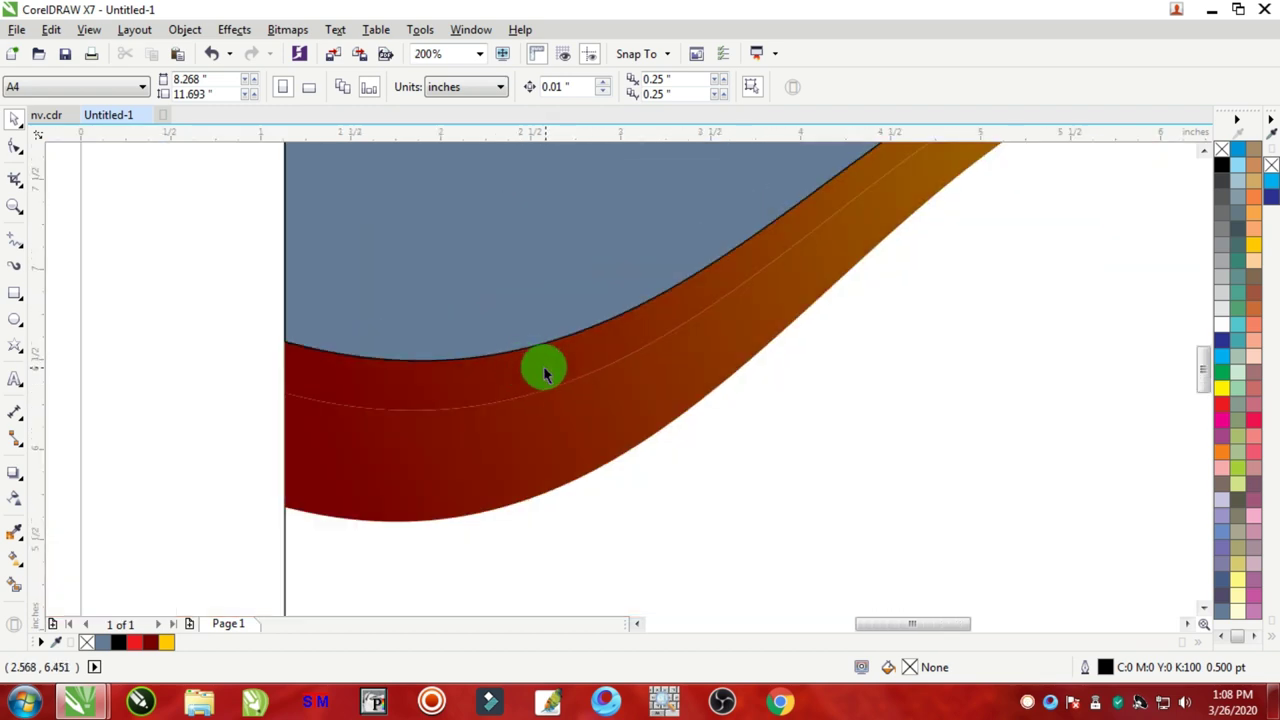
{"action": "left_click_drag", "start_coordinate": [544, 373], "coordinate": [306, 363]}
{"action": "key", "text": "ctrl+z"}
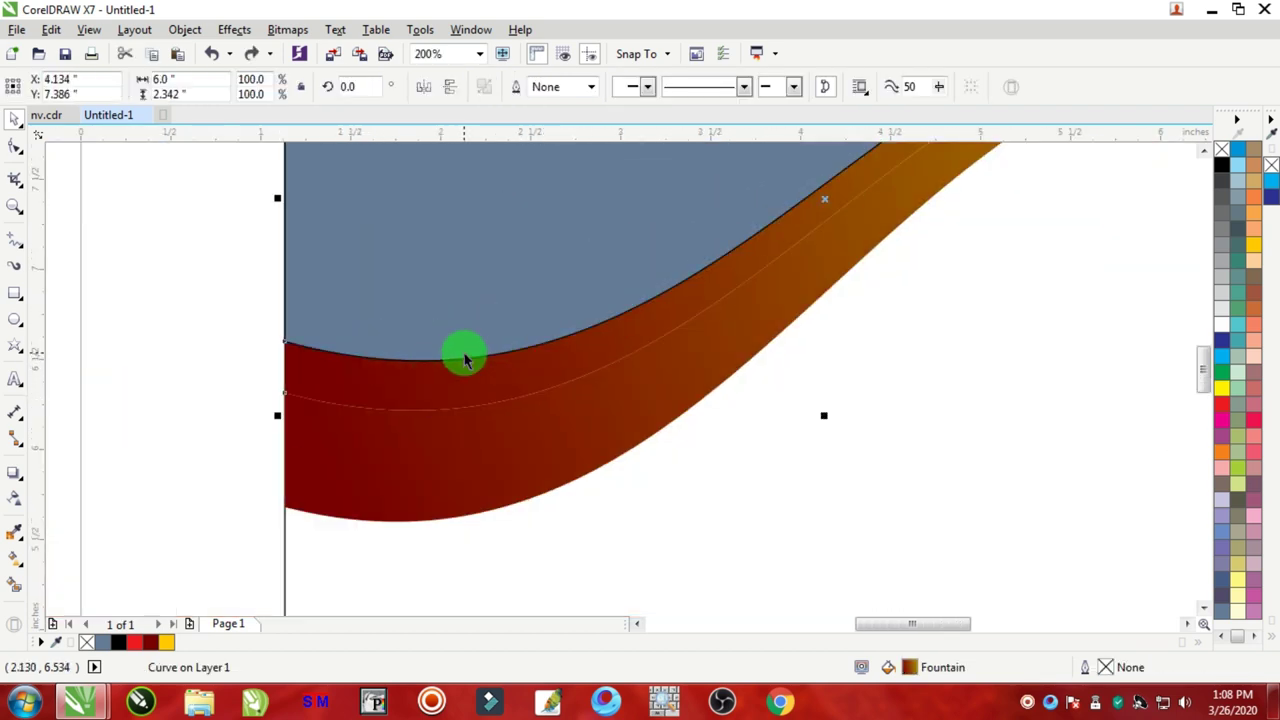
{"action": "scroll", "coordinate": [464, 360], "scroll_direction": "down", "scroll_amount": 2}
{"action": "scroll", "coordinate": [451, 363], "scroll_direction": "up", "scroll_amount": 2}
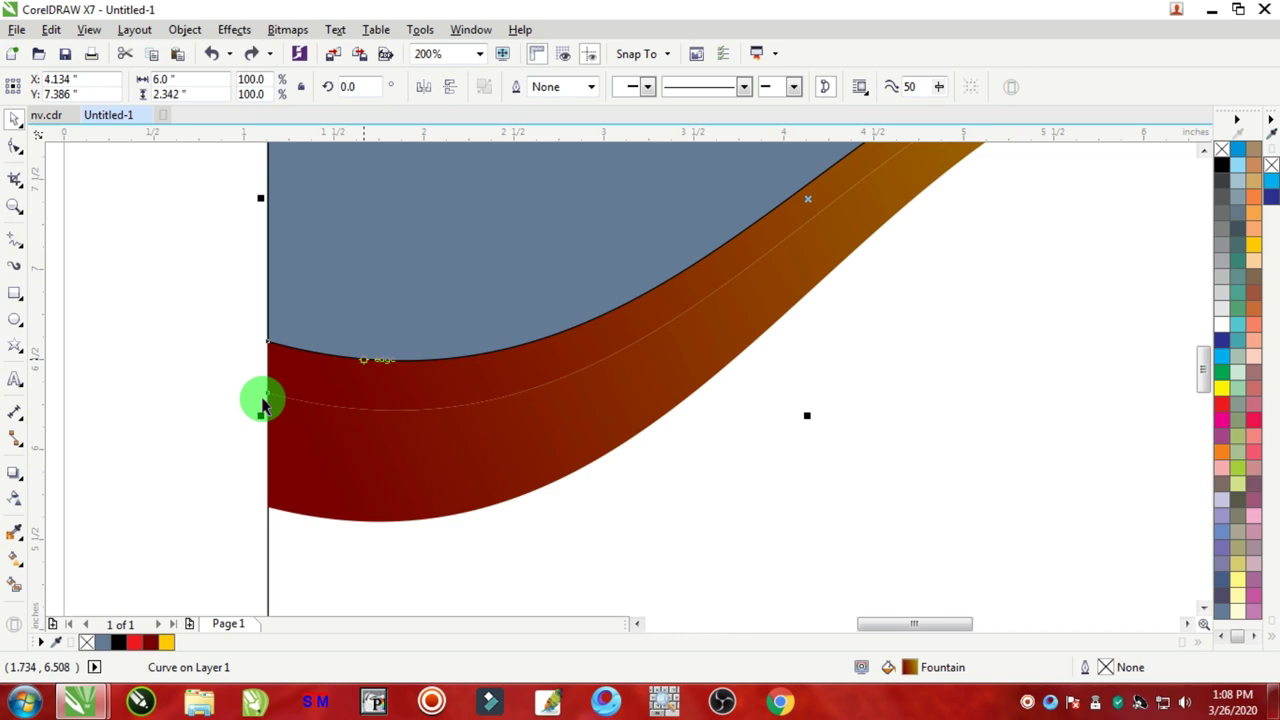
Step: Try a new interactive gradient across the strip and inspect its start colour settings
{"action": "left_click", "coordinate": [15, 565]}
{"action": "left_click_drag", "start_coordinate": [309, 377], "coordinate": [407, 351]}
{"action": "scroll", "coordinate": [586, 340], "scroll_direction": "down", "scroll_amount": 2}
{"action": "scroll", "coordinate": [729, 280], "scroll_direction": "up", "scroll_amount": 1}
{"action": "scroll", "coordinate": [417, 298], "scroll_direction": "up", "scroll_amount": 2}
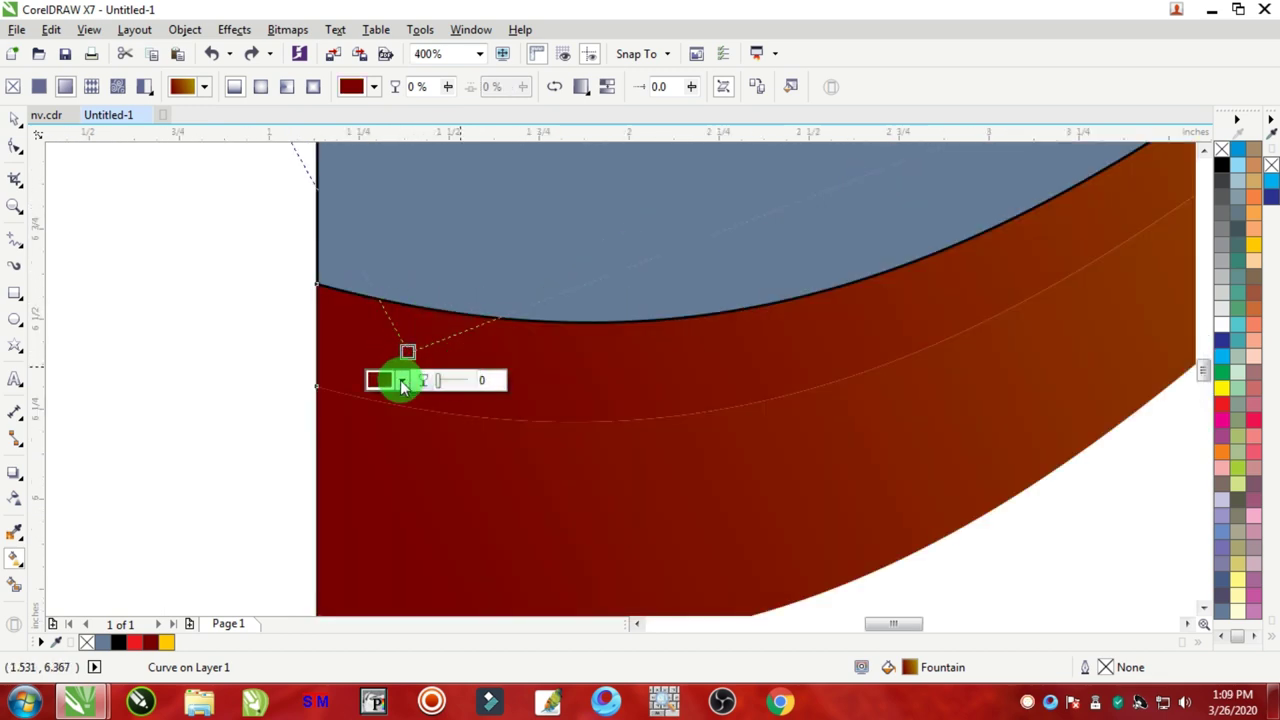
{"action": "left_click", "coordinate": [402, 381]}
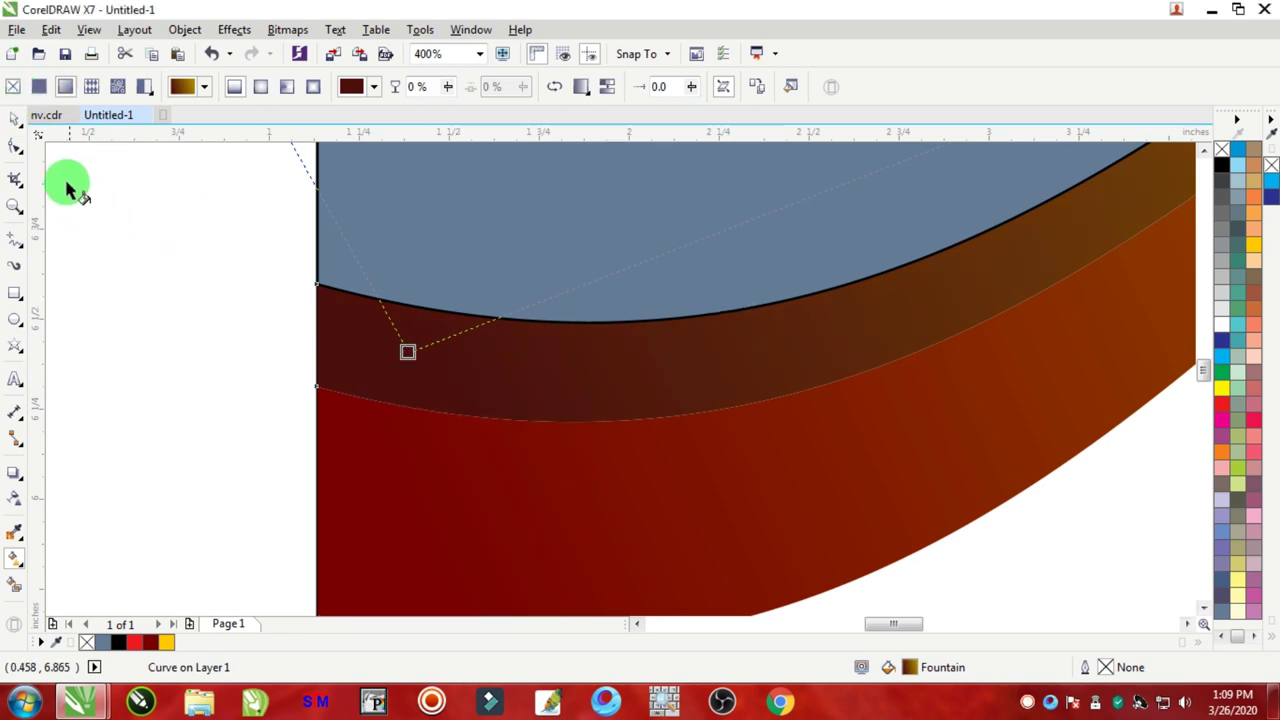
{"action": "left_click", "coordinate": [15, 118]}
{"action": "scroll", "coordinate": [283, 351], "scroll_direction": "down", "scroll_amount": 2}
{"action": "scroll", "coordinate": [771, 223], "scroll_direction": "down", "scroll_amount": 1}
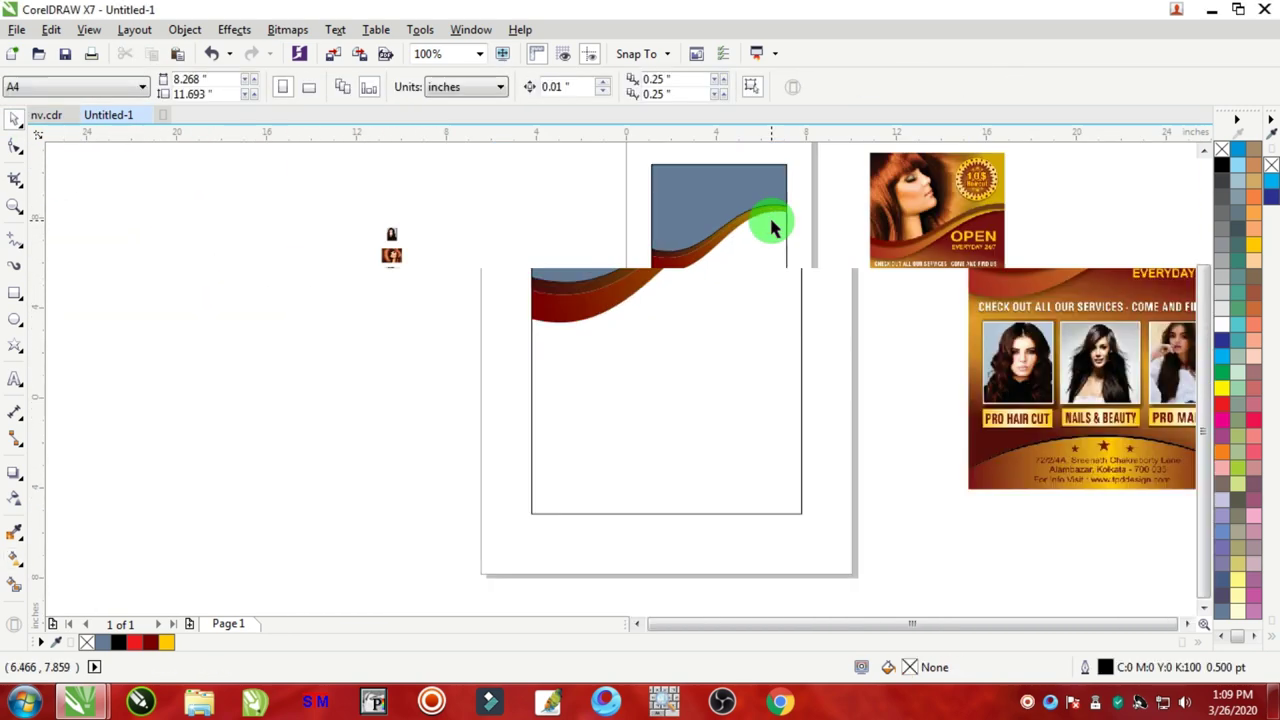
{"action": "scroll", "coordinate": [797, 197], "scroll_direction": "up", "scroll_amount": 3}
Step: Darken the strip gradient's gold stop to brownish gold C43 M53 Y100 K25
{"action": "left_click", "coordinate": [634, 292]}
{"action": "left_click", "coordinate": [74, 530]}
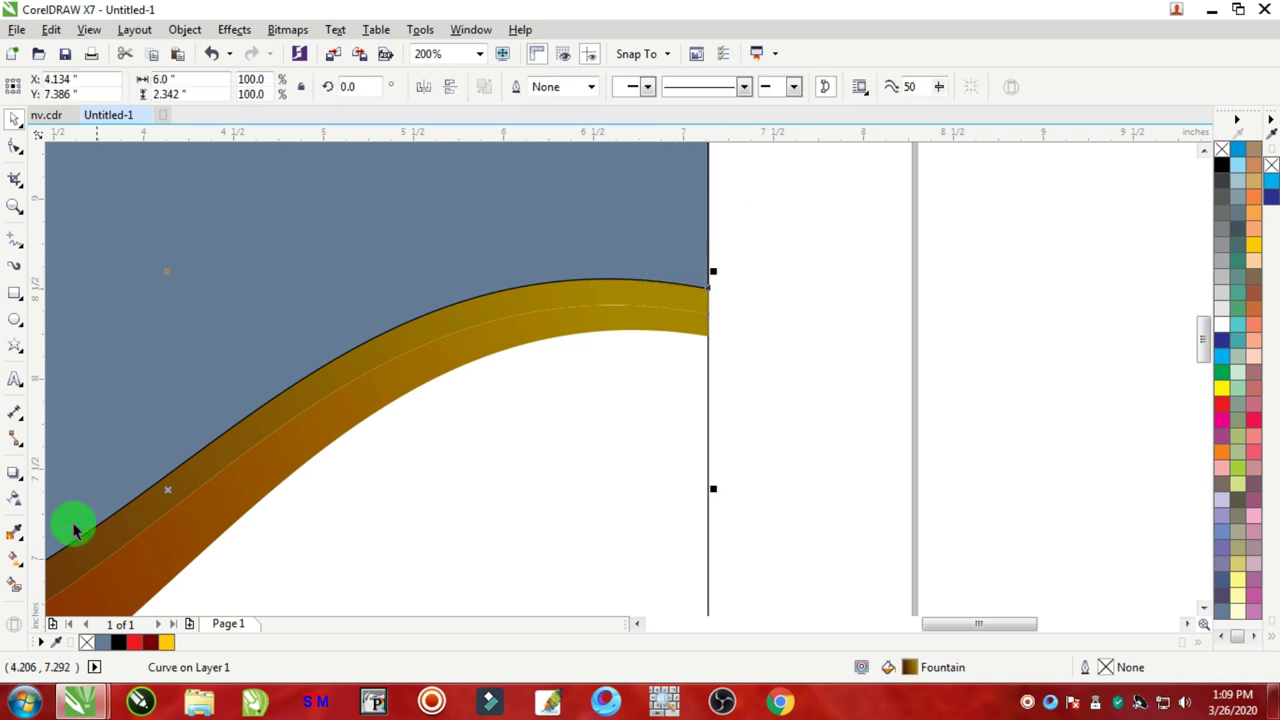
{"action": "left_click", "coordinate": [14, 557]}
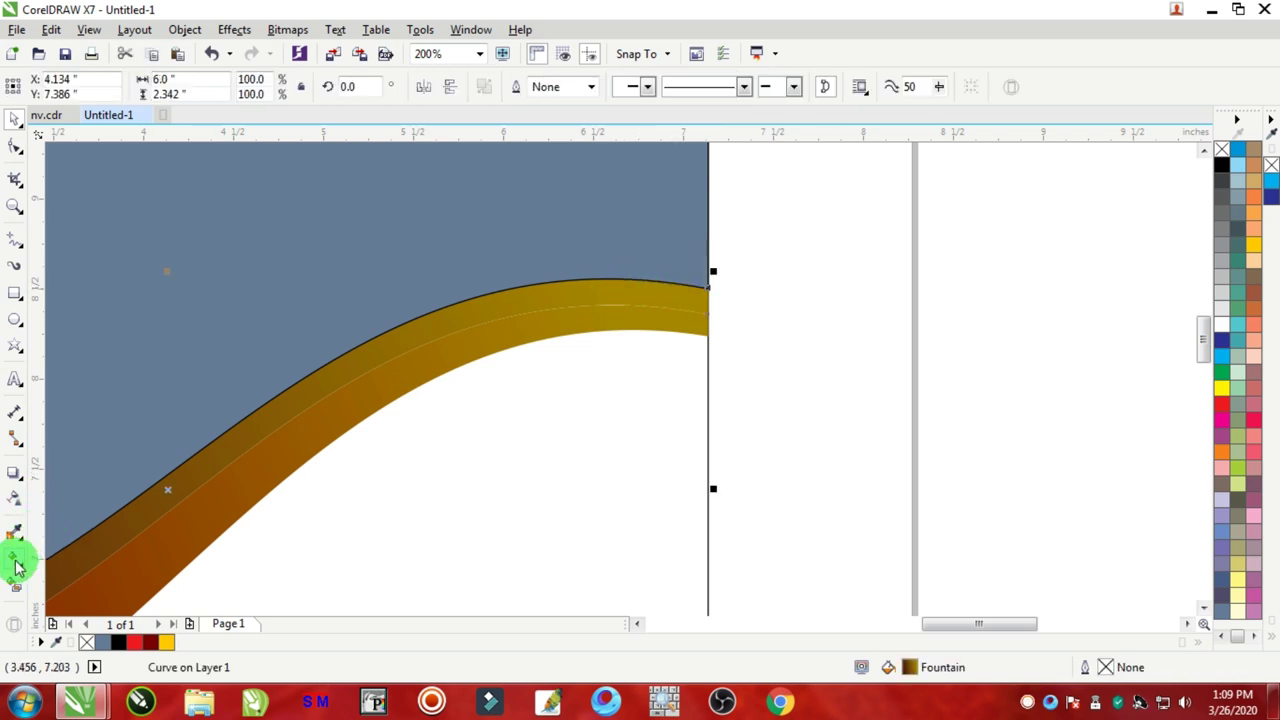
{"action": "left_click", "coordinate": [615, 298]}
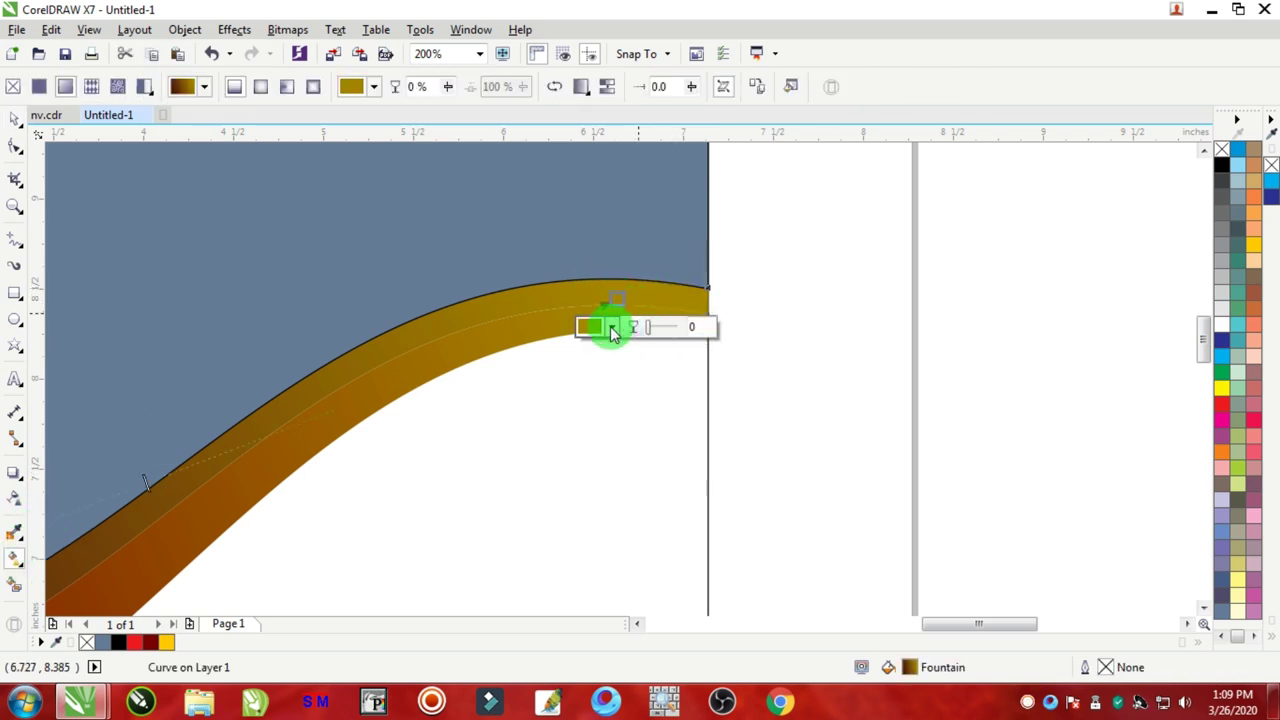
{"action": "left_click", "coordinate": [612, 328]}
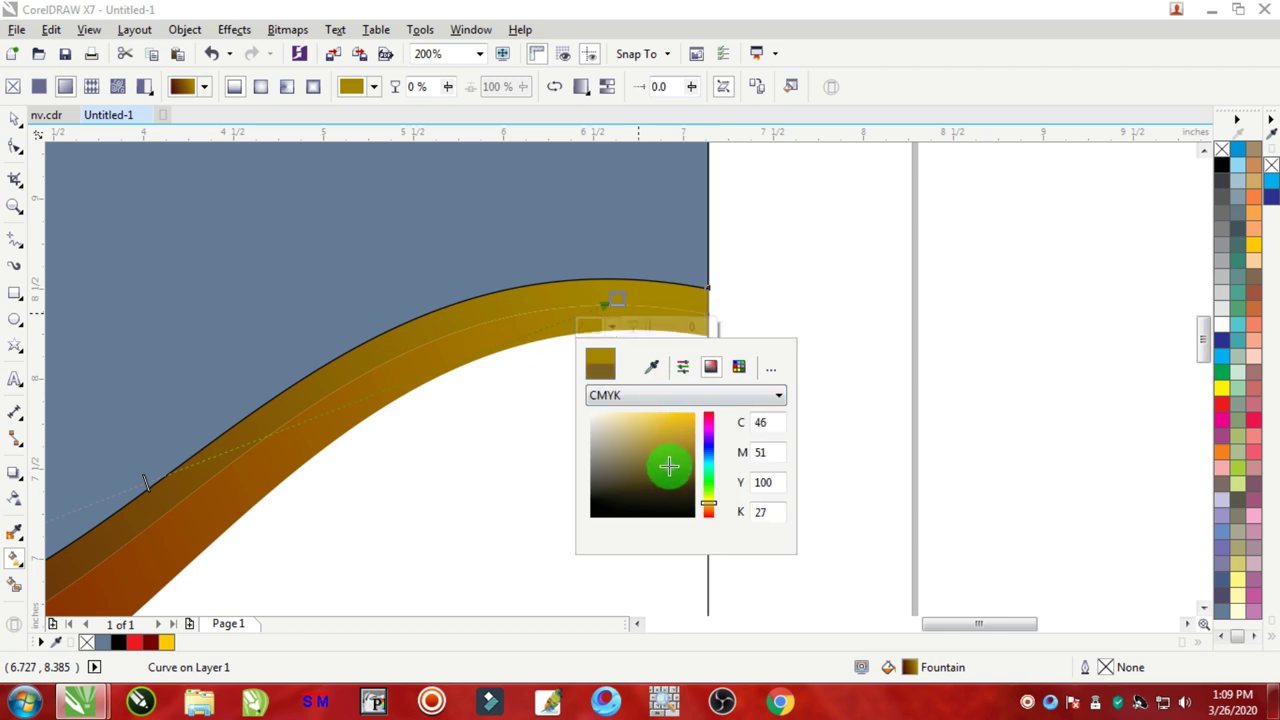
{"action": "left_click_drag", "start_coordinate": [669, 465], "coordinate": [668, 470]}
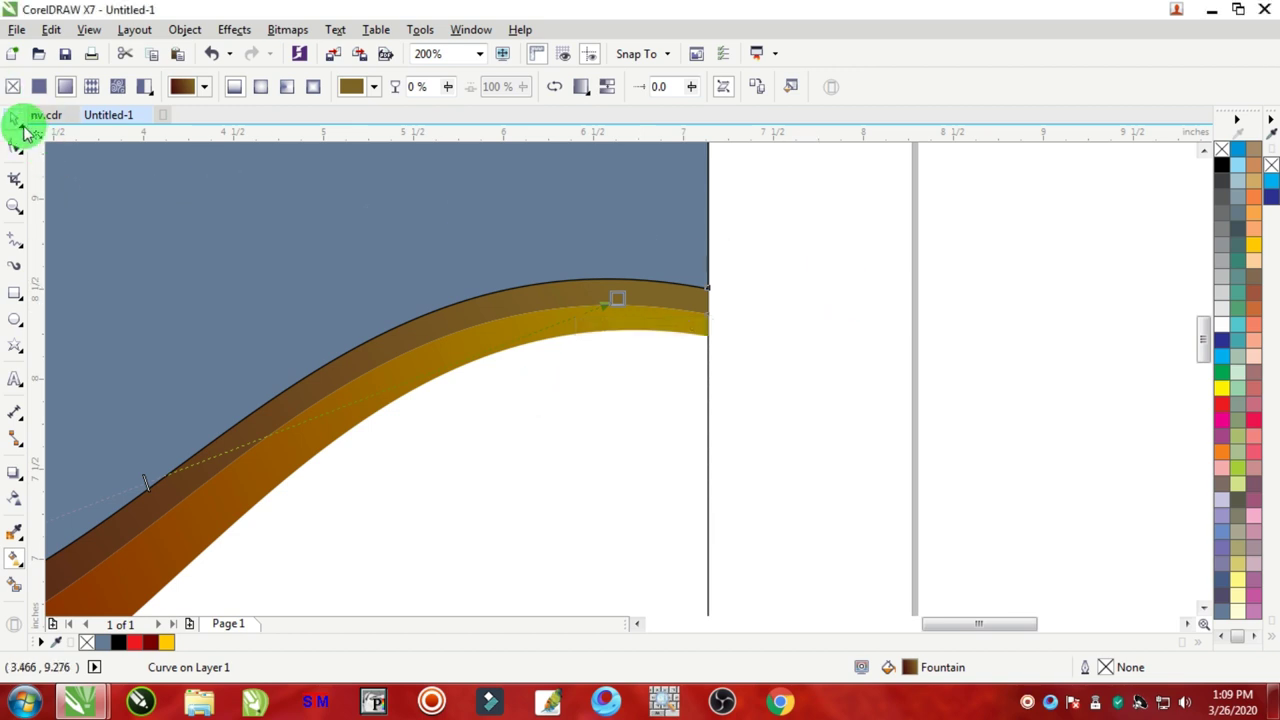
{"action": "left_click", "coordinate": [16, 122]}
{"action": "left_click", "coordinate": [771, 355]}
{"action": "scroll", "coordinate": [771, 355], "scroll_direction": "down", "scroll_amount": 2}
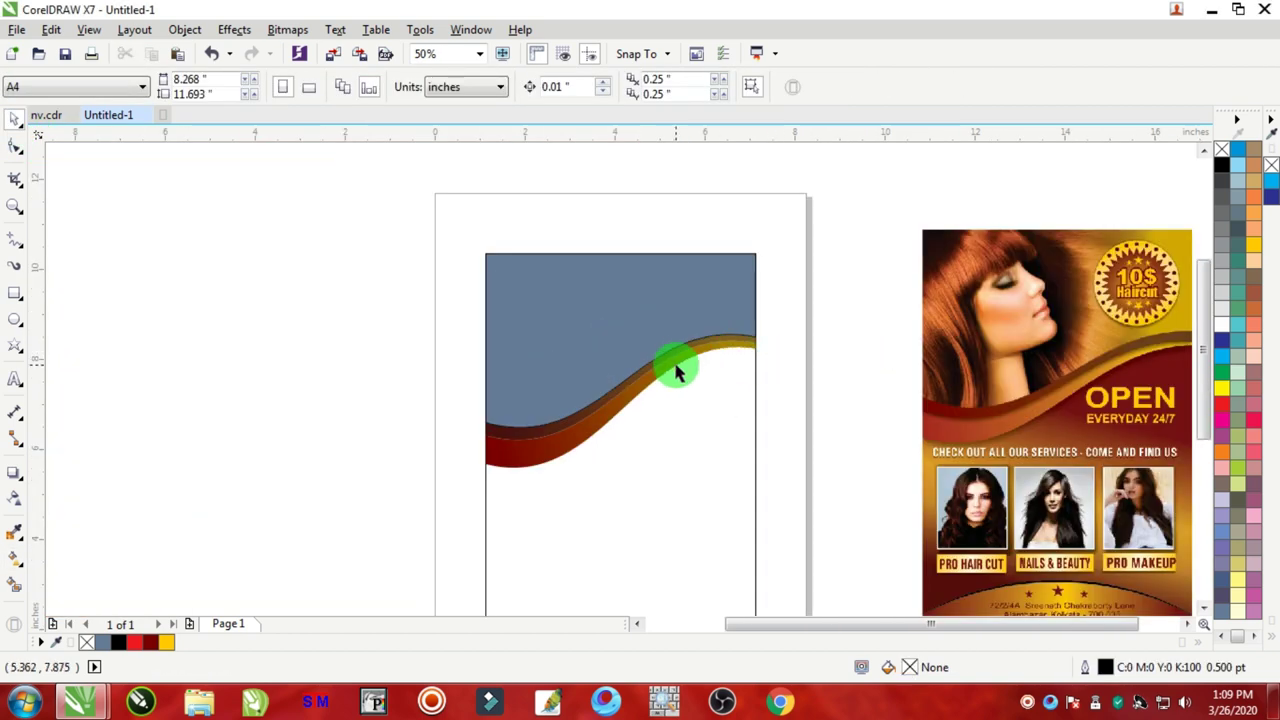
Step: Fill the grey top panel solid yellow and remove its outline
{"action": "scroll", "coordinate": [675, 370], "scroll_direction": "up", "scroll_amount": 1}
{"action": "scroll", "coordinate": [429, 512], "scroll_direction": "up", "scroll_amount": 4}
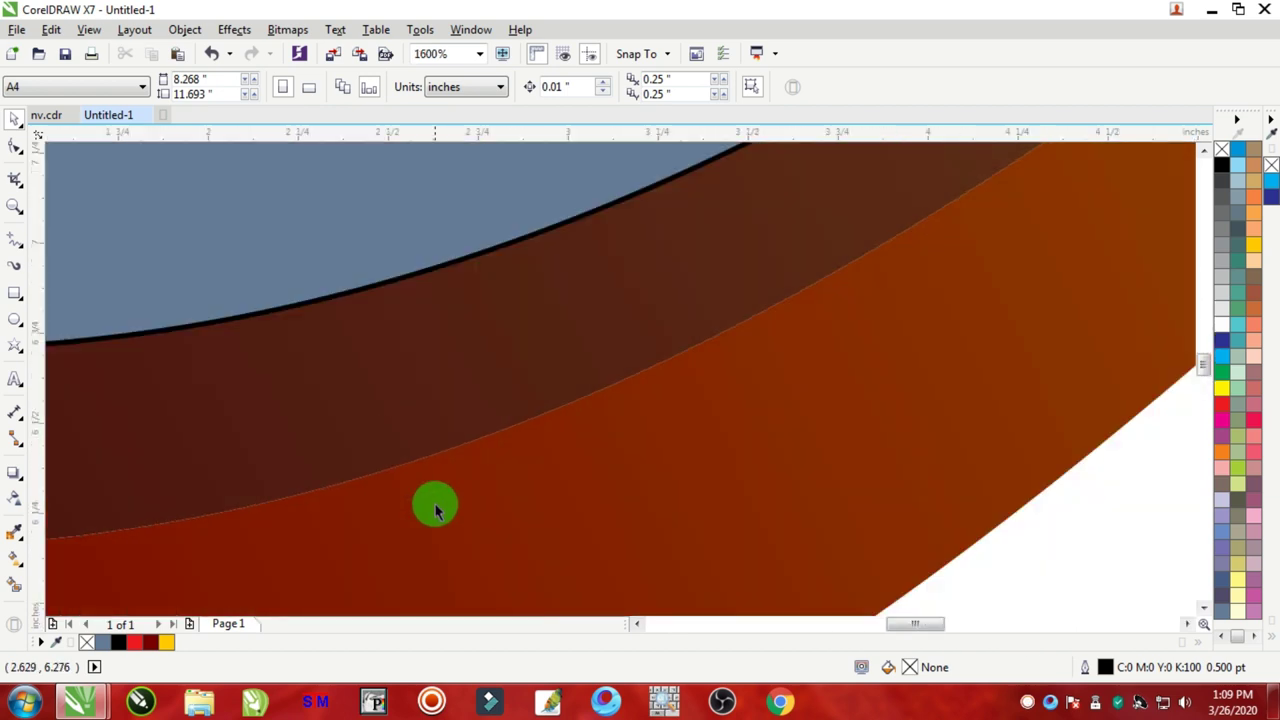
{"action": "scroll", "coordinate": [487, 487], "scroll_direction": "down", "scroll_amount": 4}
{"action": "left_click", "coordinate": [531, 297]}
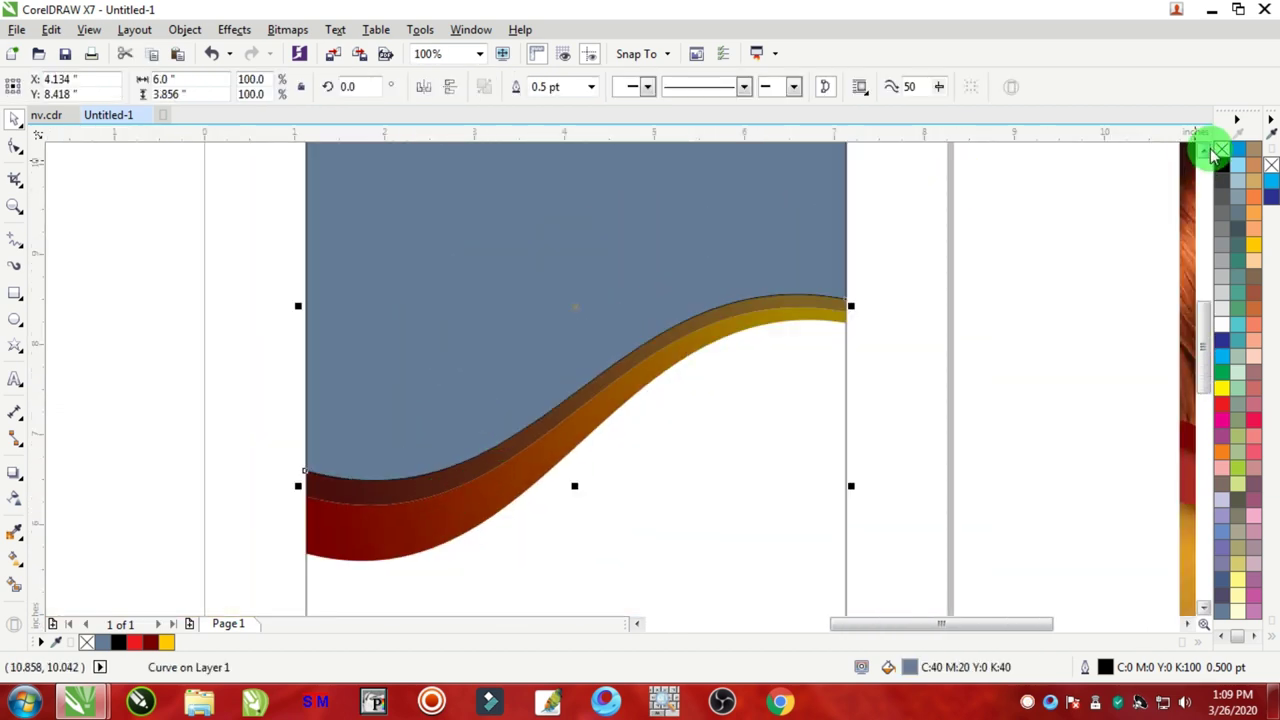
{"action": "right_click", "coordinate": [1221, 149]}
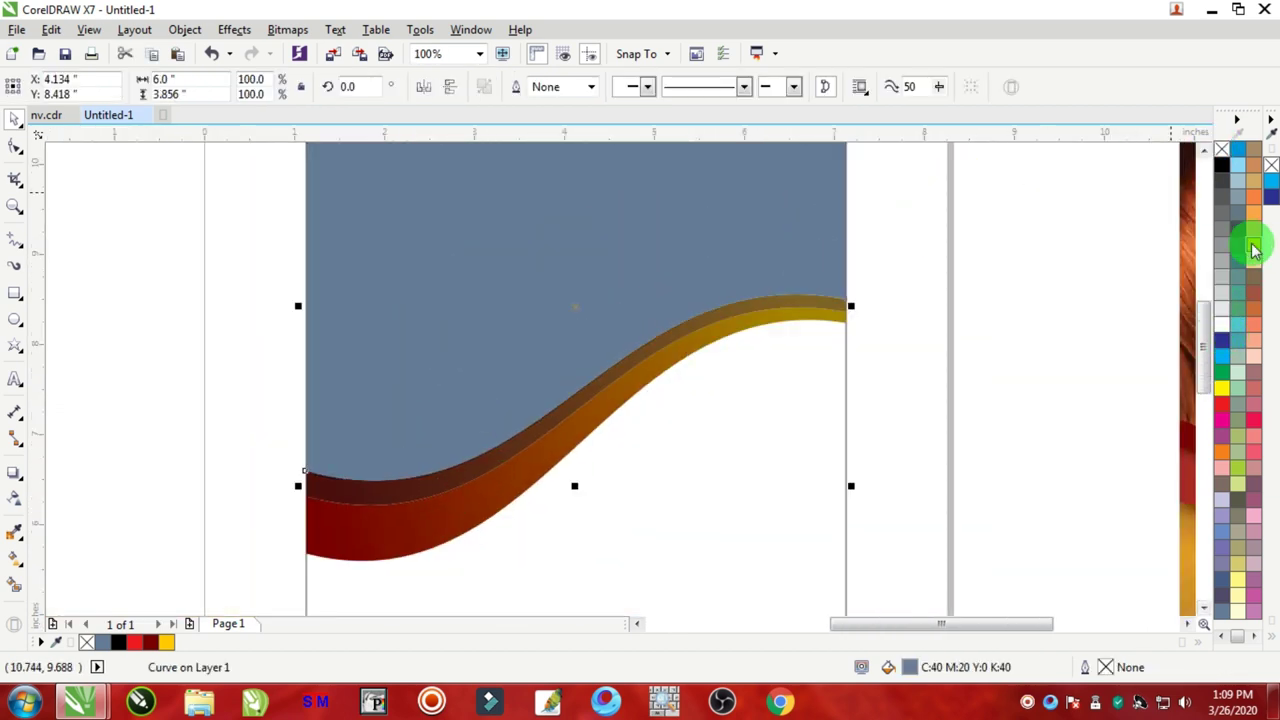
{"action": "left_click", "coordinate": [1254, 249]}
{"action": "left_click", "coordinate": [1029, 291]}
Step: Fill the page-sized background rectangle solid yellow and remove its outline
{"action": "scroll", "coordinate": [909, 343], "scroll_direction": "down", "scroll_amount": 3}
{"action": "scroll", "coordinate": [909, 343], "scroll_direction": "up", "scroll_amount": 3}
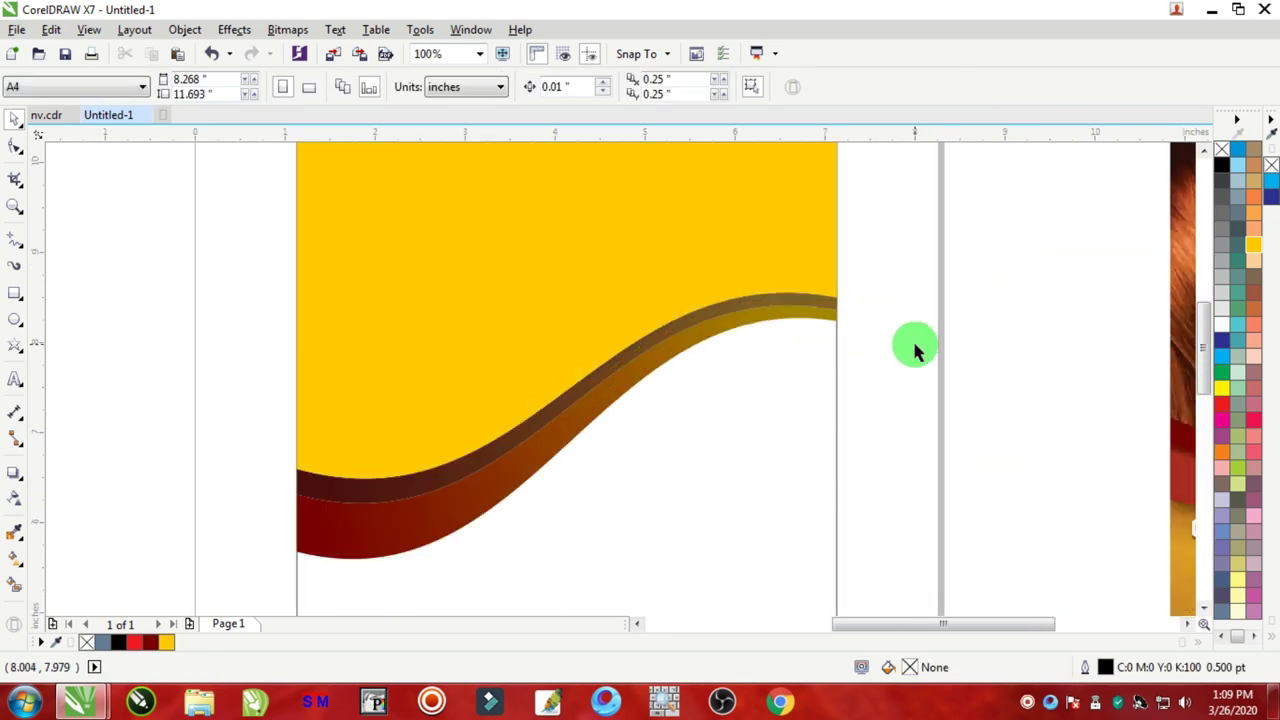
{"action": "scroll", "coordinate": [460, 470], "scroll_direction": "up", "scroll_amount": 2}
{"action": "scroll", "coordinate": [475, 455], "scroll_direction": "down", "scroll_amount": 4}
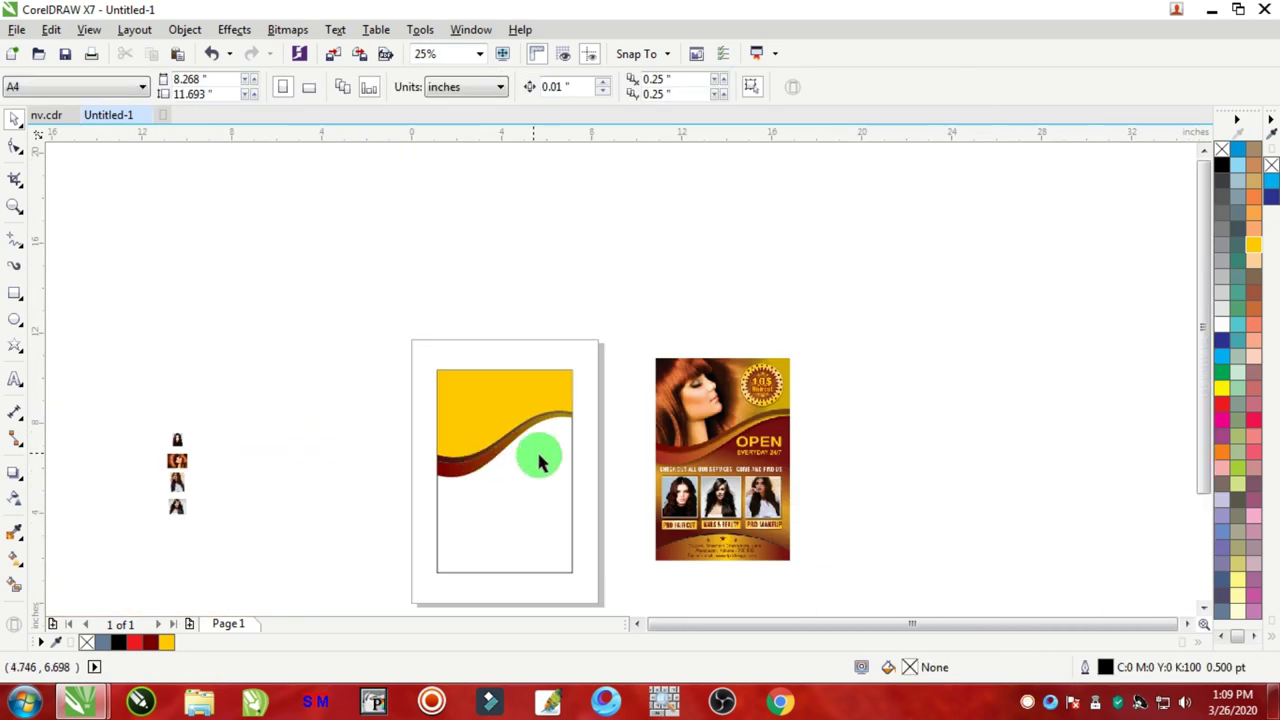
{"action": "scroll", "coordinate": [533, 518], "scroll_direction": "up", "scroll_amount": 1}
{"action": "left_click", "coordinate": [590, 280]}
{"action": "left_click", "coordinate": [1253, 250]}
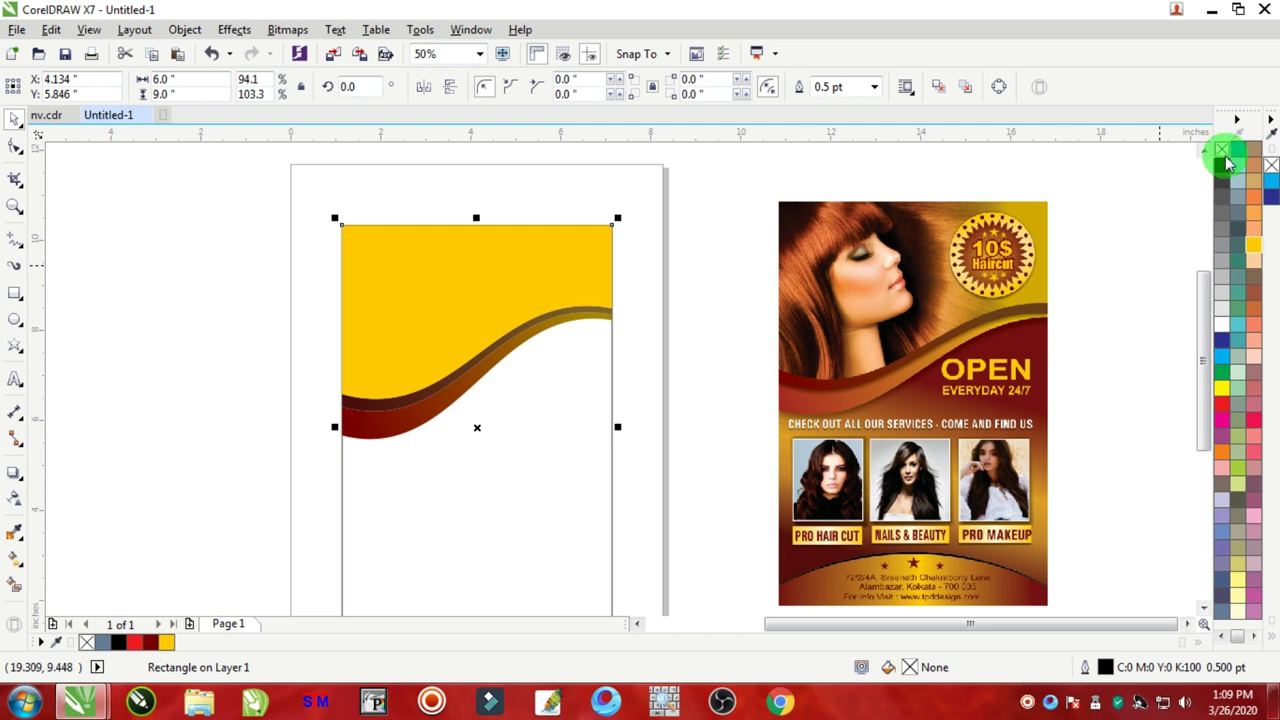
{"action": "left_click", "coordinate": [1255, 250]}
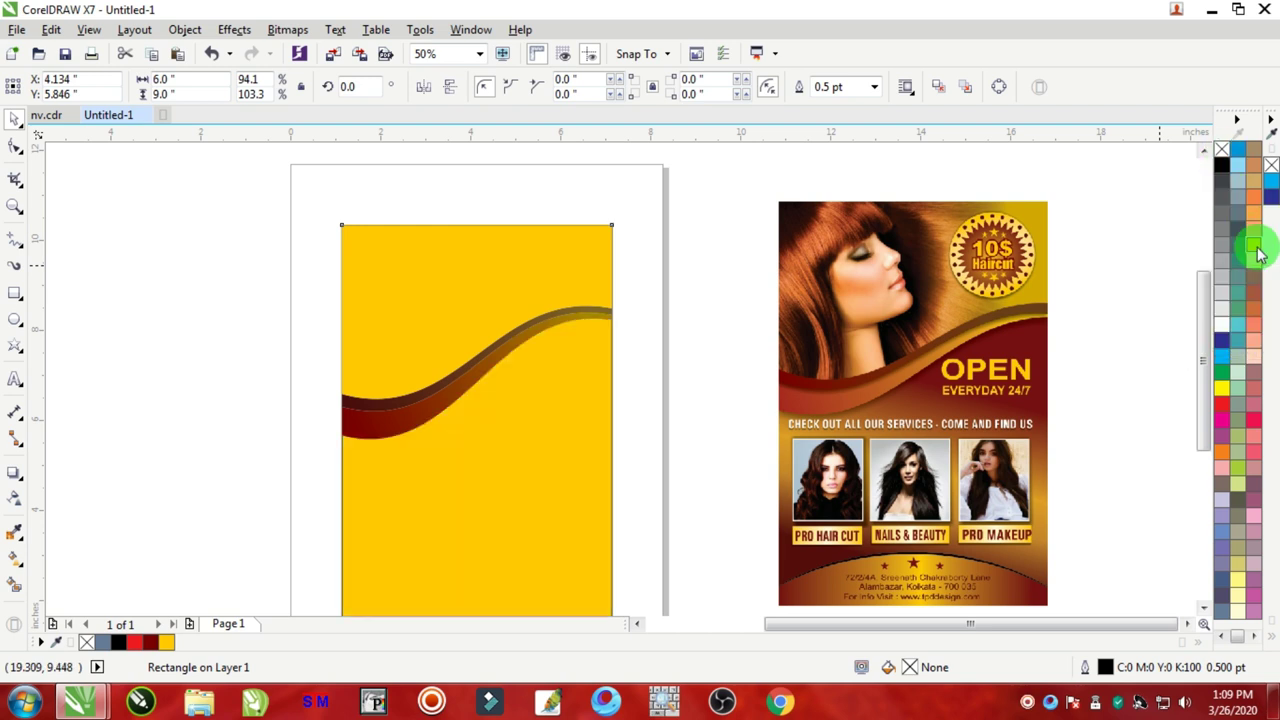
{"action": "right_click", "coordinate": [1221, 150]}
{"action": "left_click", "coordinate": [672, 200]}
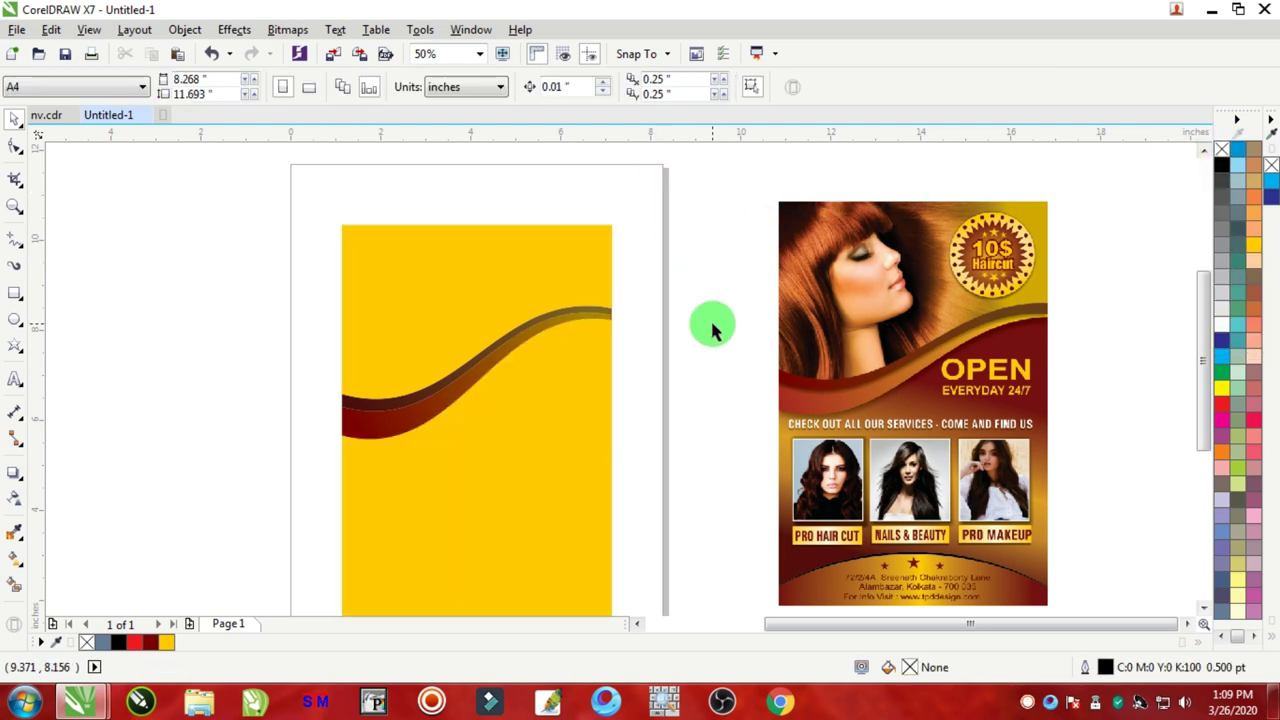
{"action": "scroll", "coordinate": [651, 380], "scroll_direction": "down", "scroll_amount": 2}
{"action": "scroll", "coordinate": [629, 386], "scroll_direction": "up", "scroll_amount": 2}
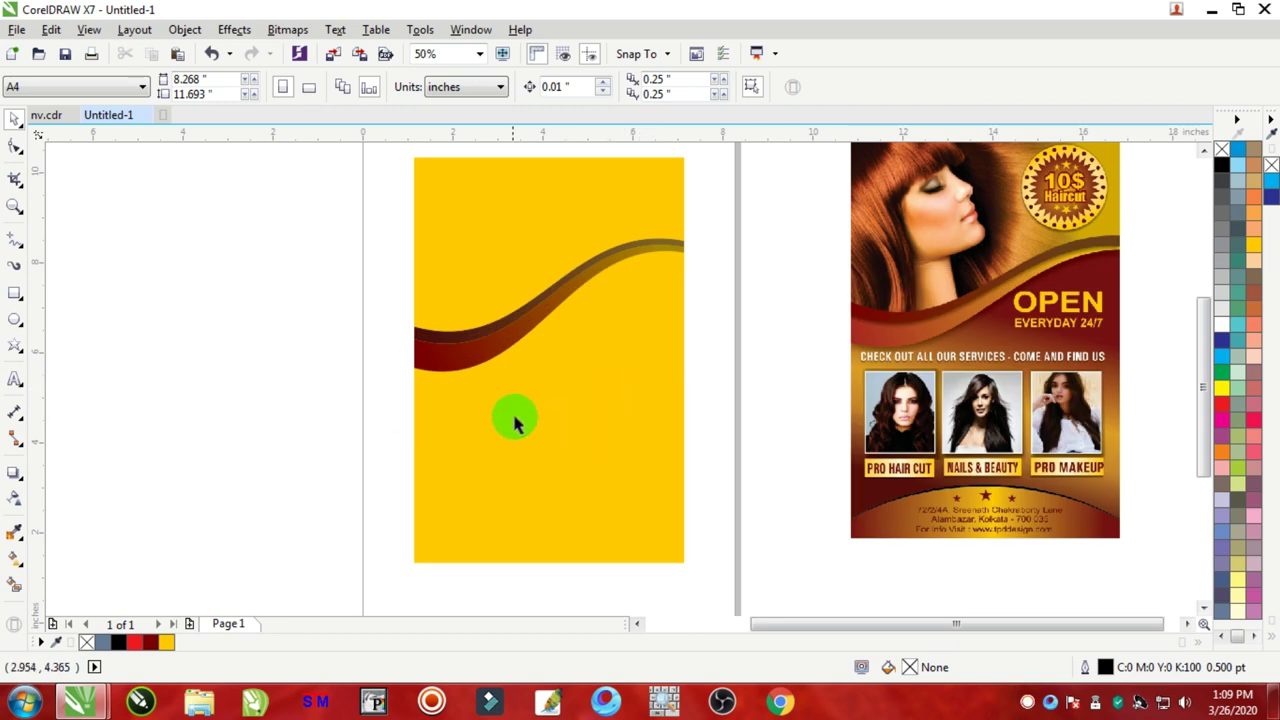
Step: Copy the dark red wave band's fill onto the background rectangle with Copy Properties From
{"action": "left_click_drag", "start_coordinate": [517, 449], "coordinate": [452, 468]}
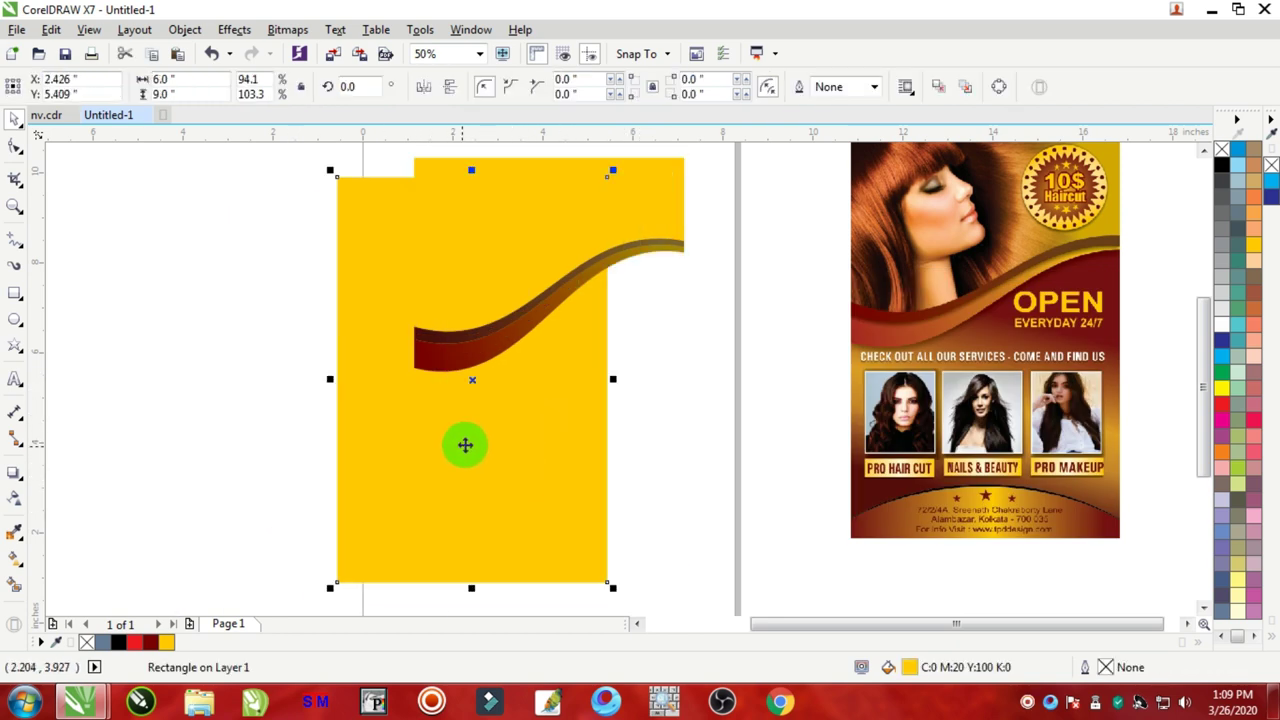
{"action": "key", "text": "ctrl+z"}
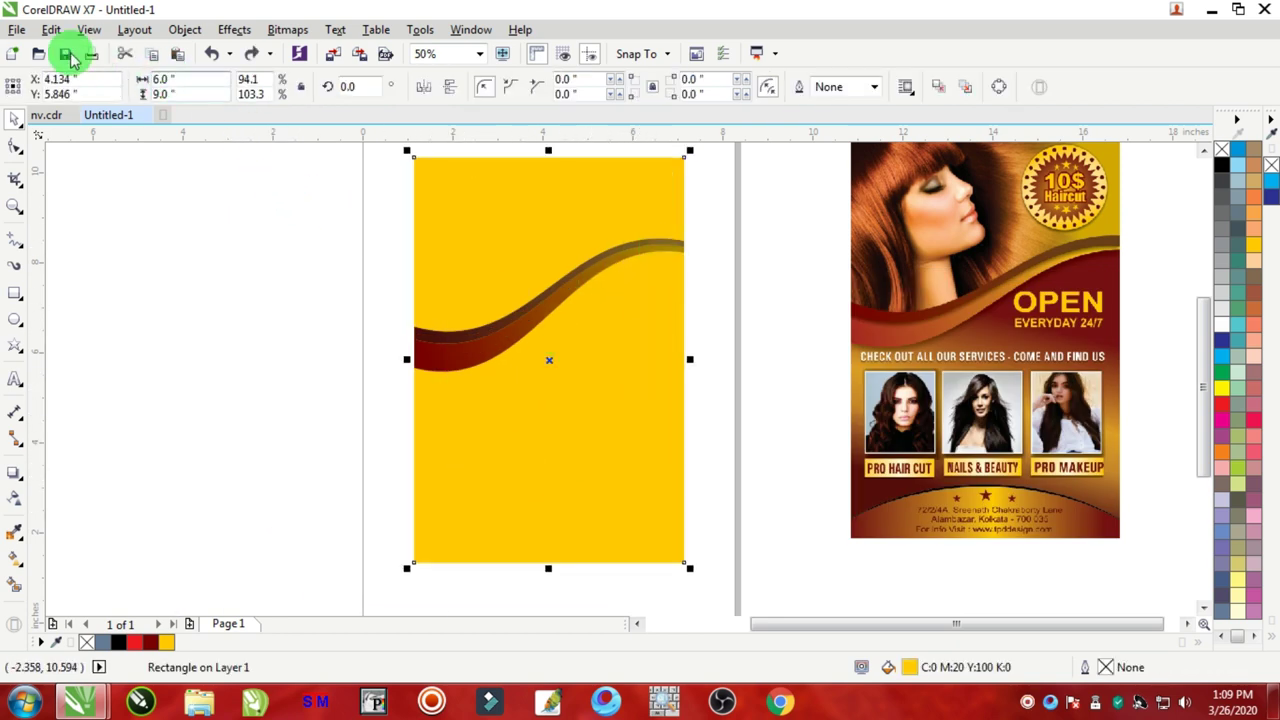
{"action": "left_click", "coordinate": [52, 30]}
{"action": "left_click", "coordinate": [130, 292]}
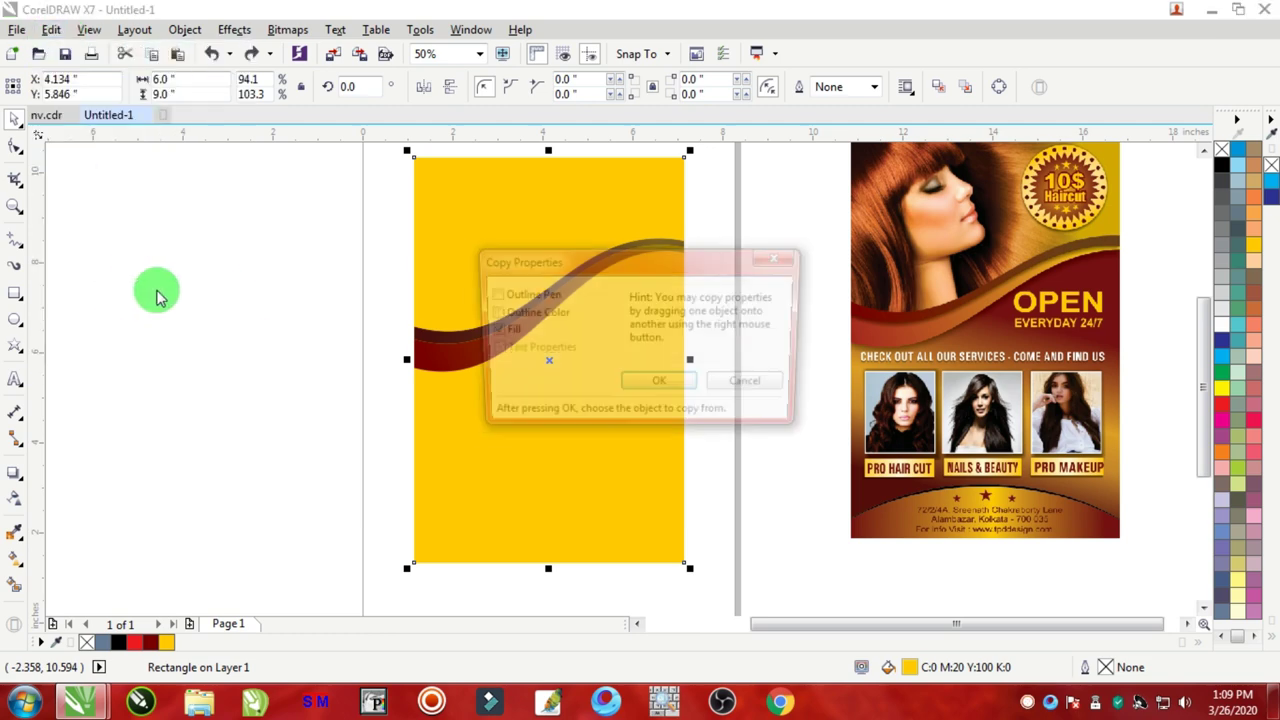
{"action": "left_click", "coordinate": [658, 385]}
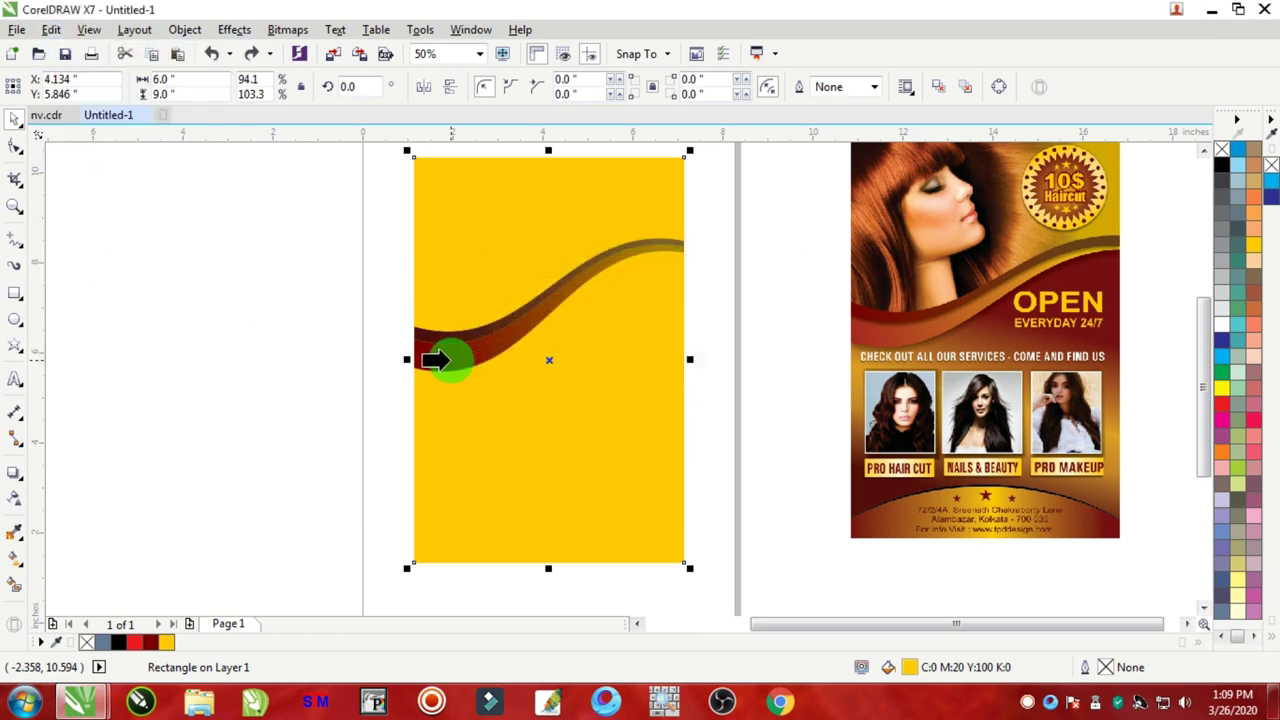
{"action": "left_click", "coordinate": [440, 360]}
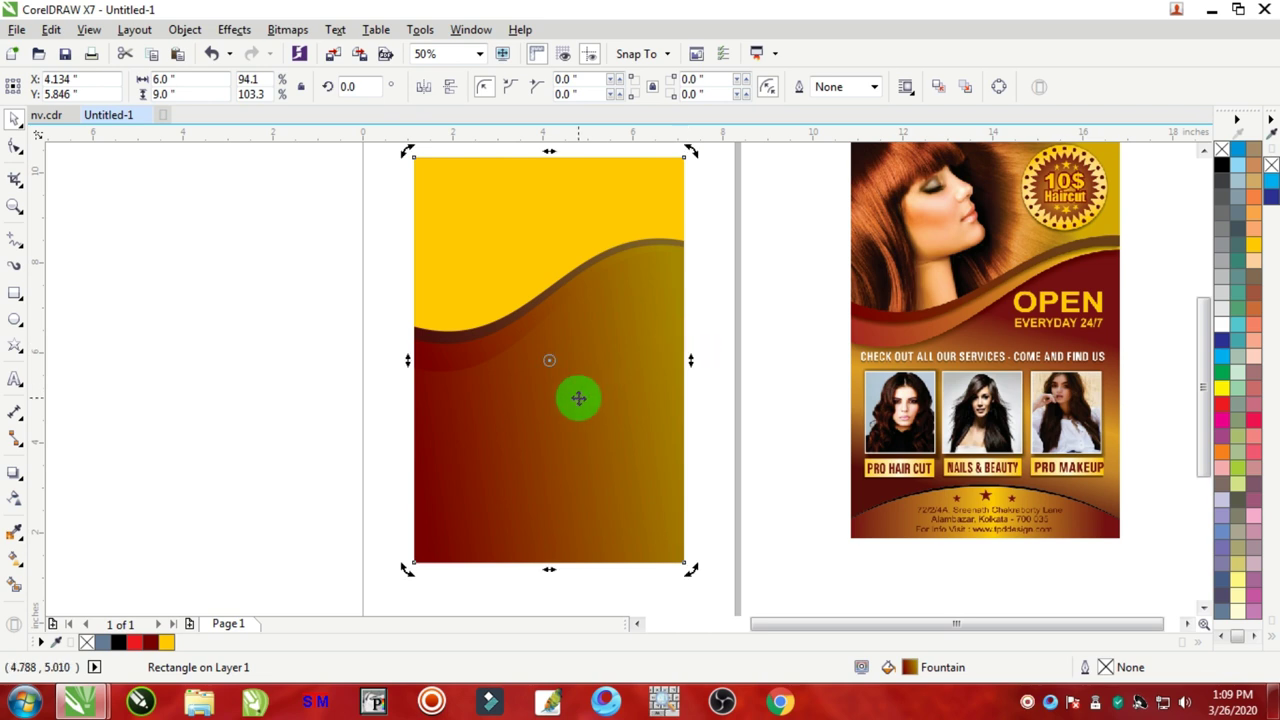
{"action": "left_click", "coordinate": [715, 372]}
{"action": "left_click", "coordinate": [545, 437]}
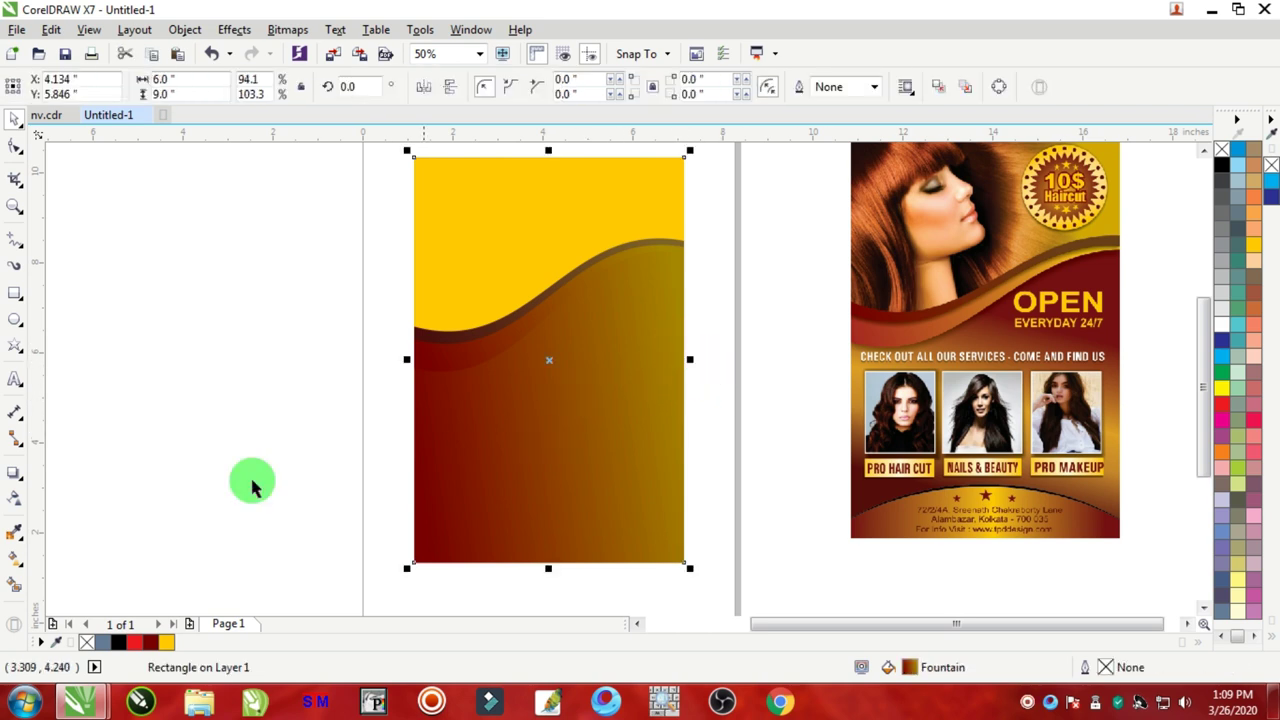
Step: Redraw the background's fountain fill direction and make its bottom-left end stop dark red
{"action": "left_click", "coordinate": [18, 567]}
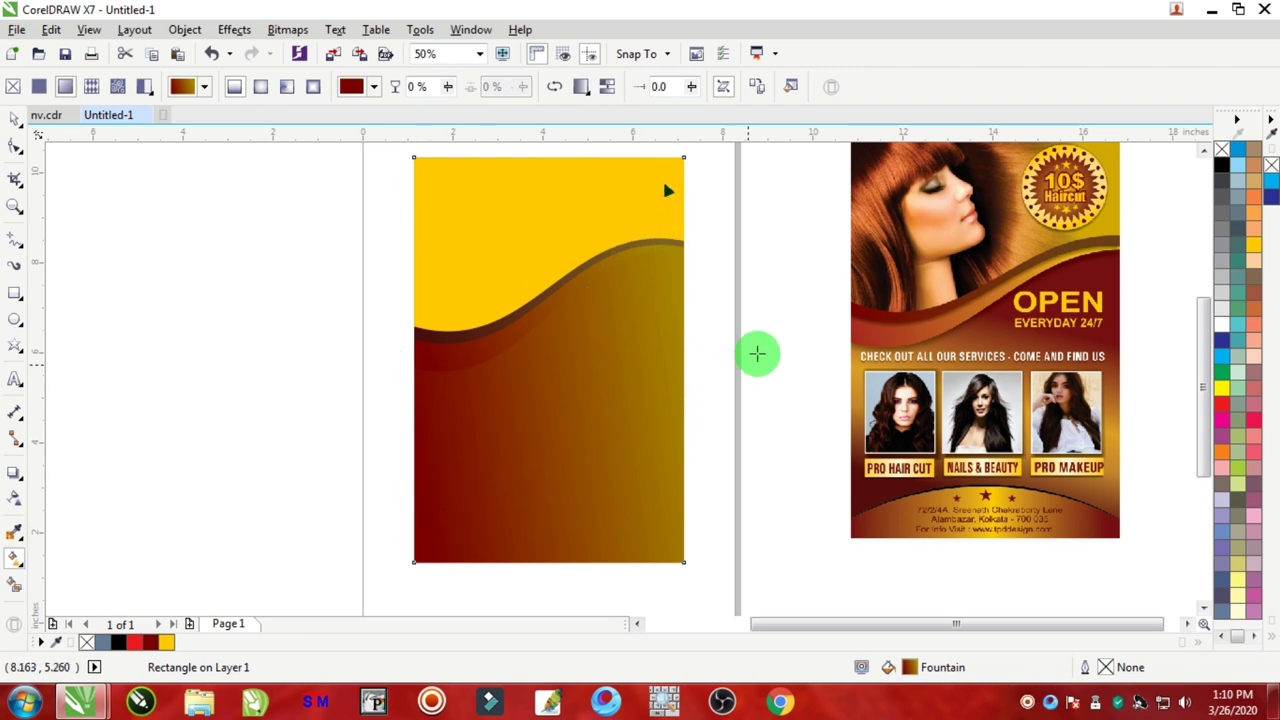
{"action": "left_click_drag", "start_coordinate": [757, 353], "coordinate": [444, 533]}
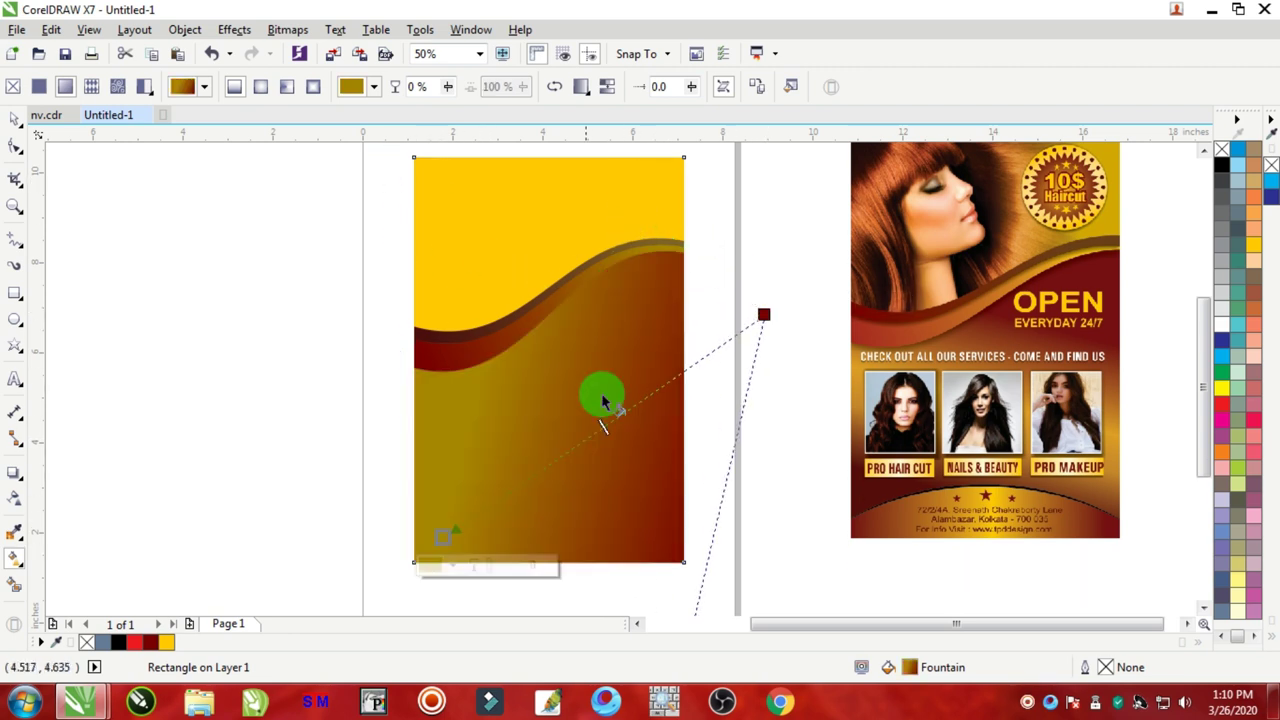
{"action": "left_click_drag", "start_coordinate": [764, 317], "coordinate": [726, 302]}
{"action": "left_click", "coordinate": [460, 536]}
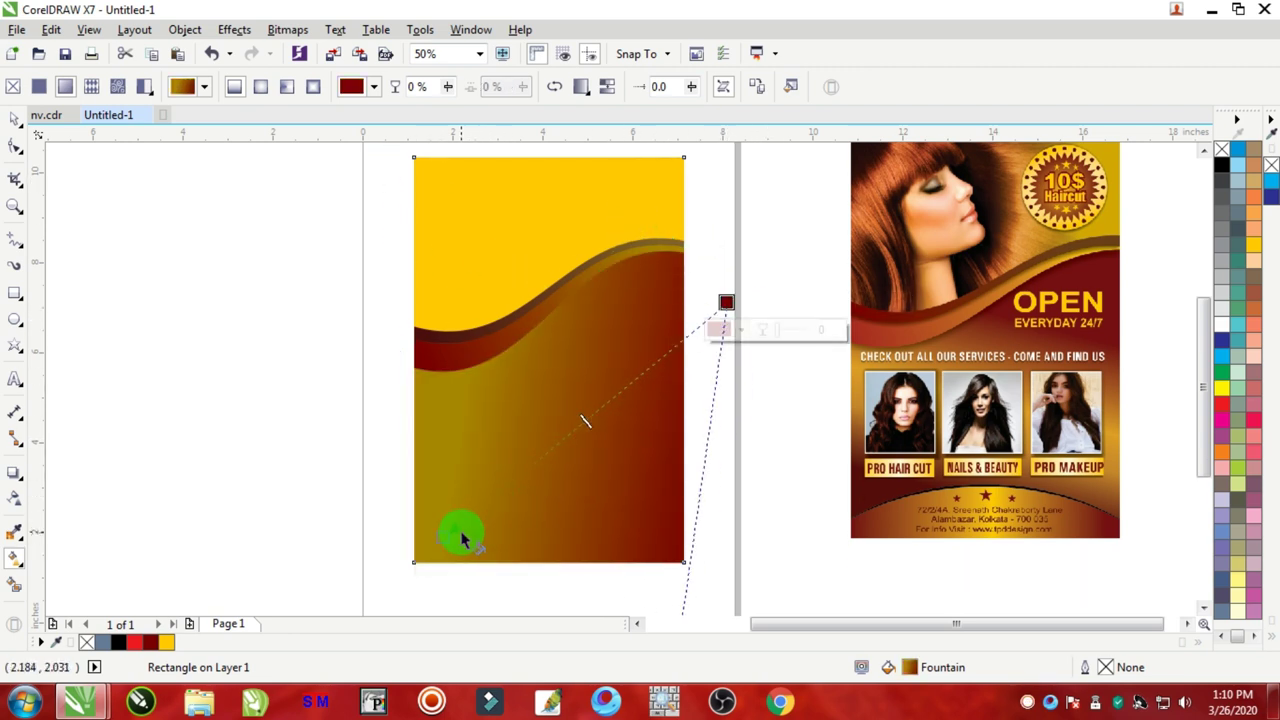
{"action": "left_click_drag", "start_coordinate": [451, 540], "coordinate": [414, 551]}
{"action": "left_click", "coordinate": [151, 643]}
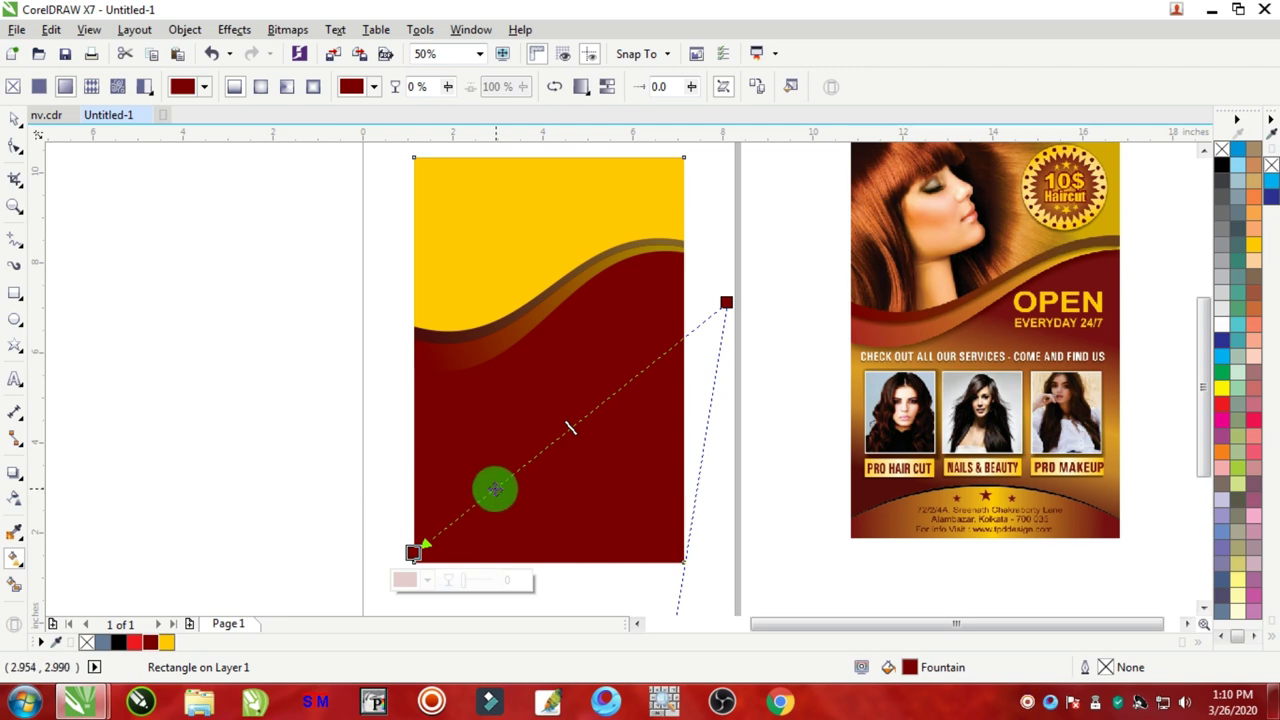
Step: Add a gold-yellow middle stop and reposition the gradient's start and end stops on the page
{"action": "double_click", "coordinate": [537, 453]}
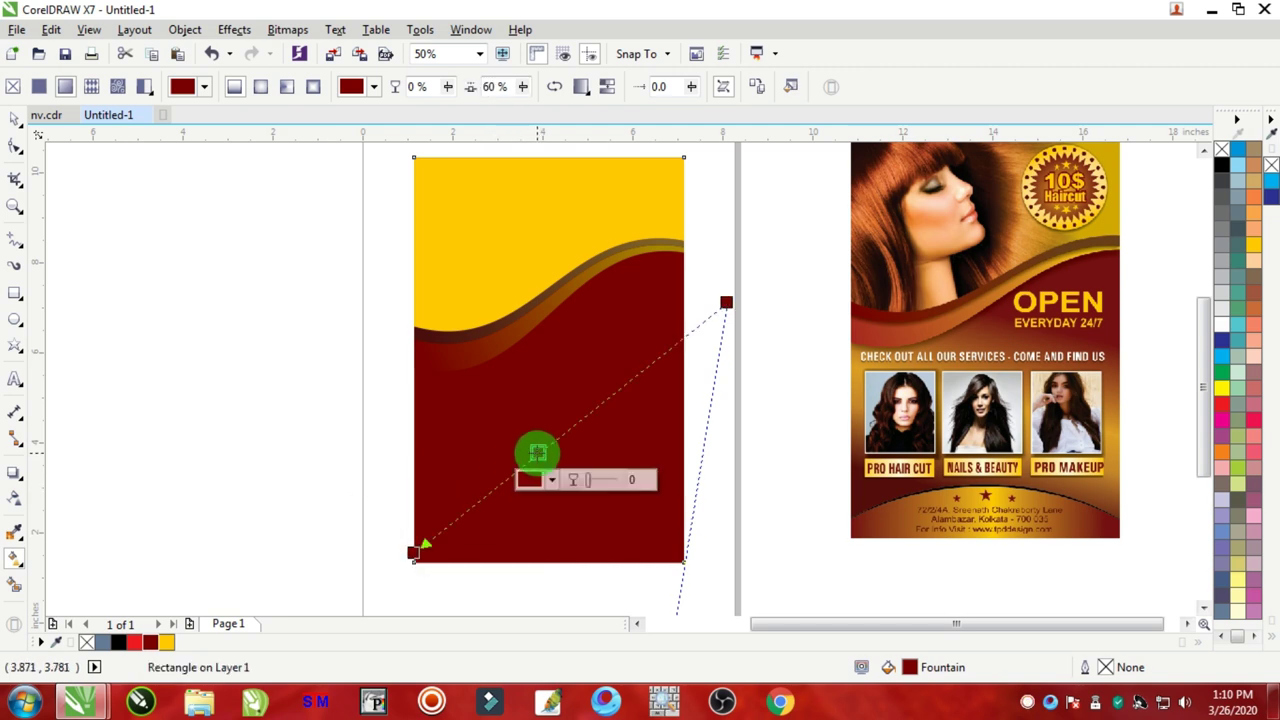
{"action": "left_click", "coordinate": [1256, 250]}
{"action": "left_click_drag", "start_coordinate": [413, 553], "coordinate": [423, 591]}
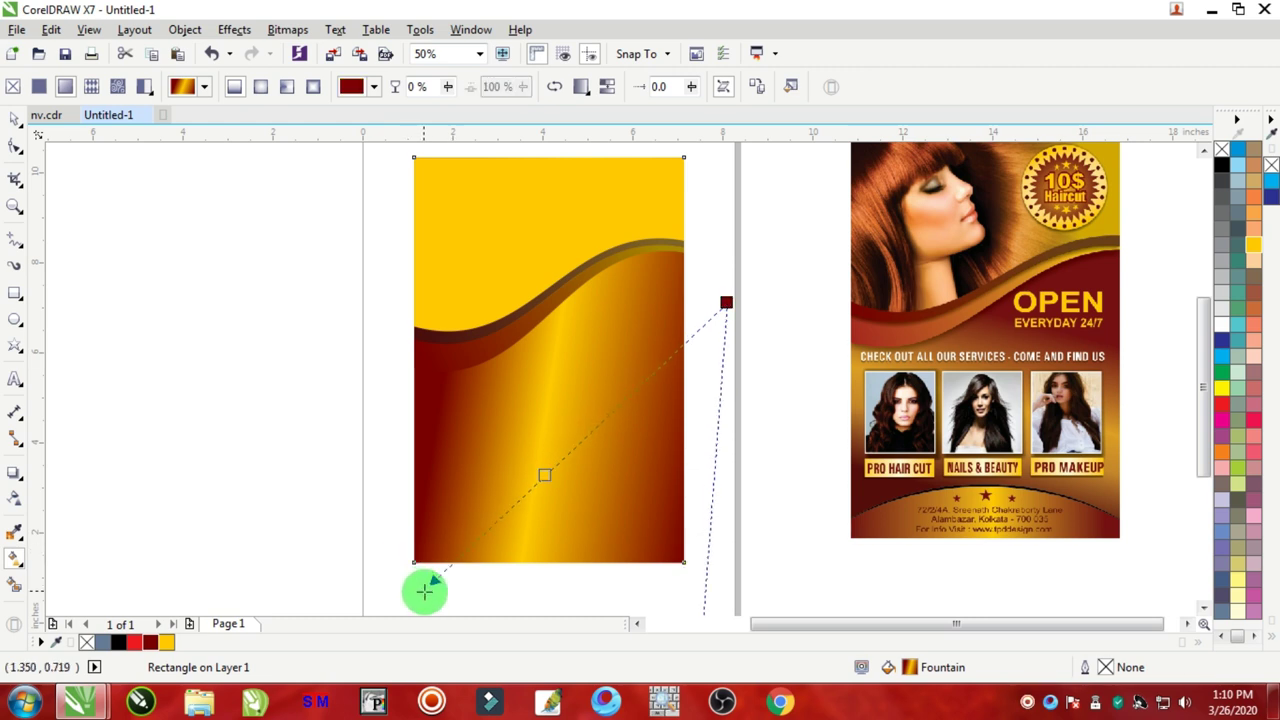
{"action": "left_click_drag", "start_coordinate": [727, 304], "coordinate": [640, 330]}
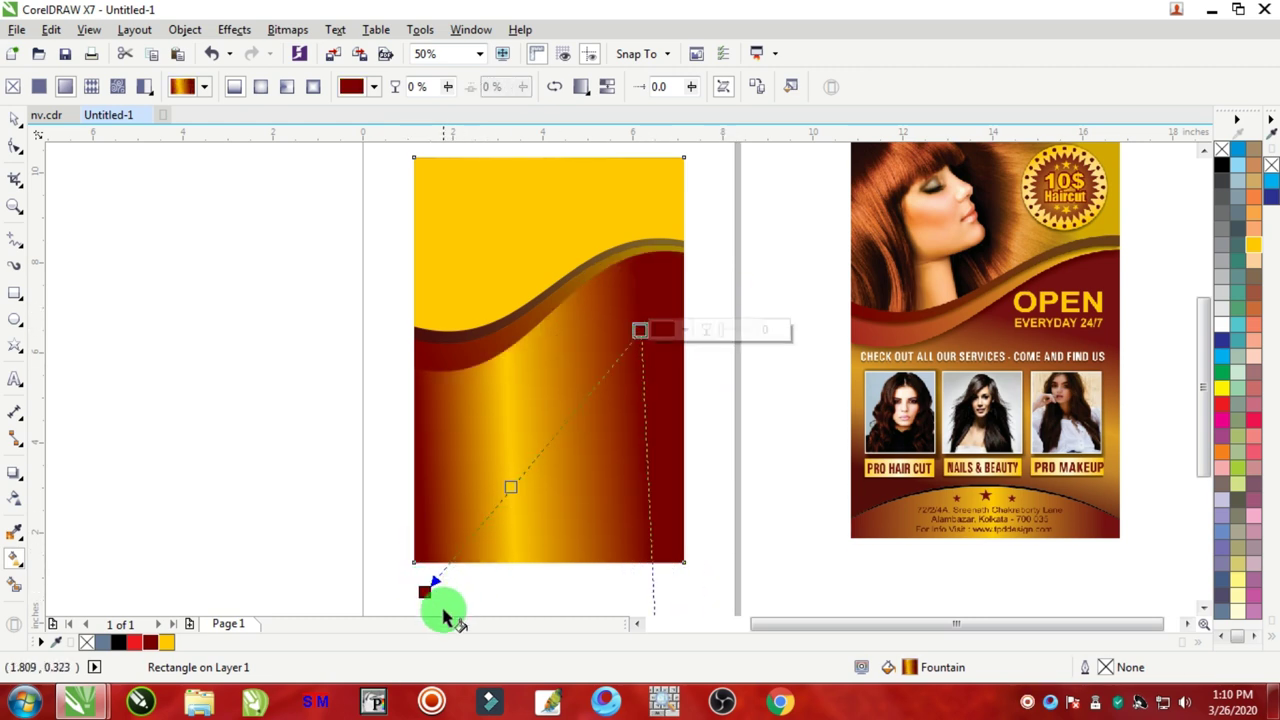
{"action": "mouse_move", "coordinate": [426, 592]}
{"action": "left_mouse_down"}
{"action": "mouse_move", "coordinate": [409, 586]}
{"action": "mouse_move", "coordinate": [416, 570]}
{"action": "left_mouse_up"}
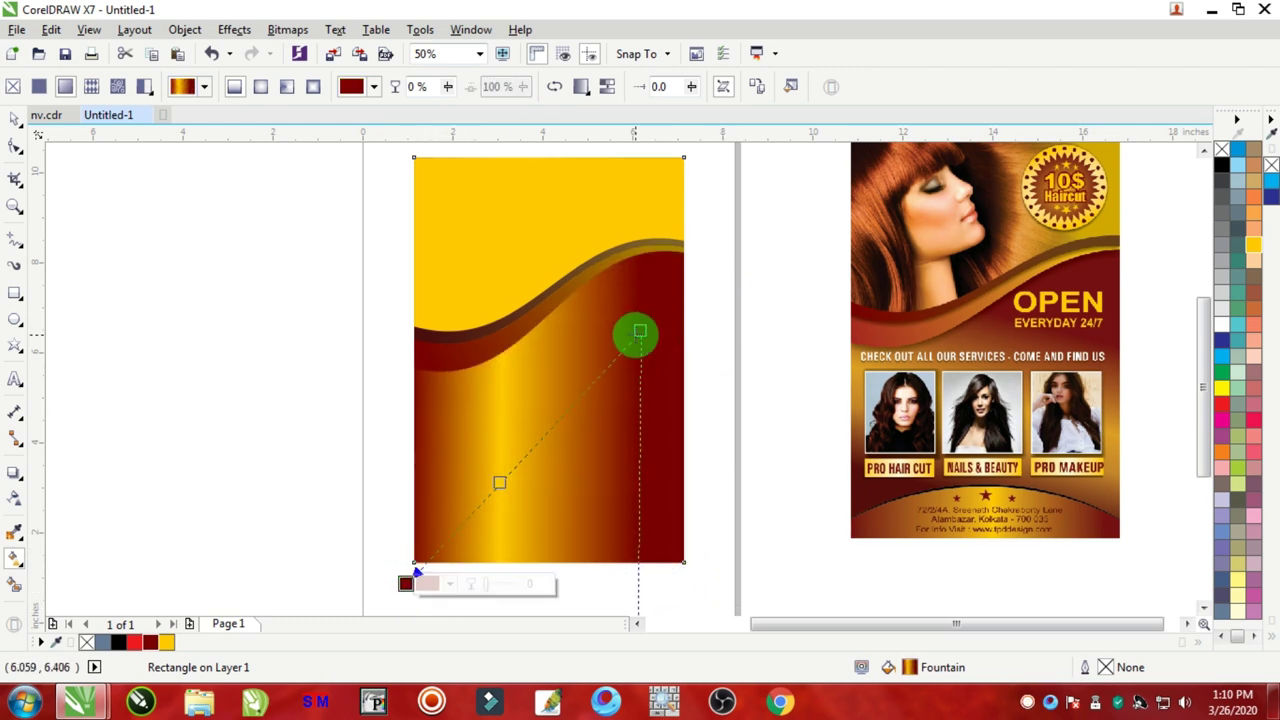
{"action": "left_click", "coordinate": [640, 330]}
{"action": "scroll", "coordinate": [743, 543], "scroll_direction": "down", "scroll_amount": 3}
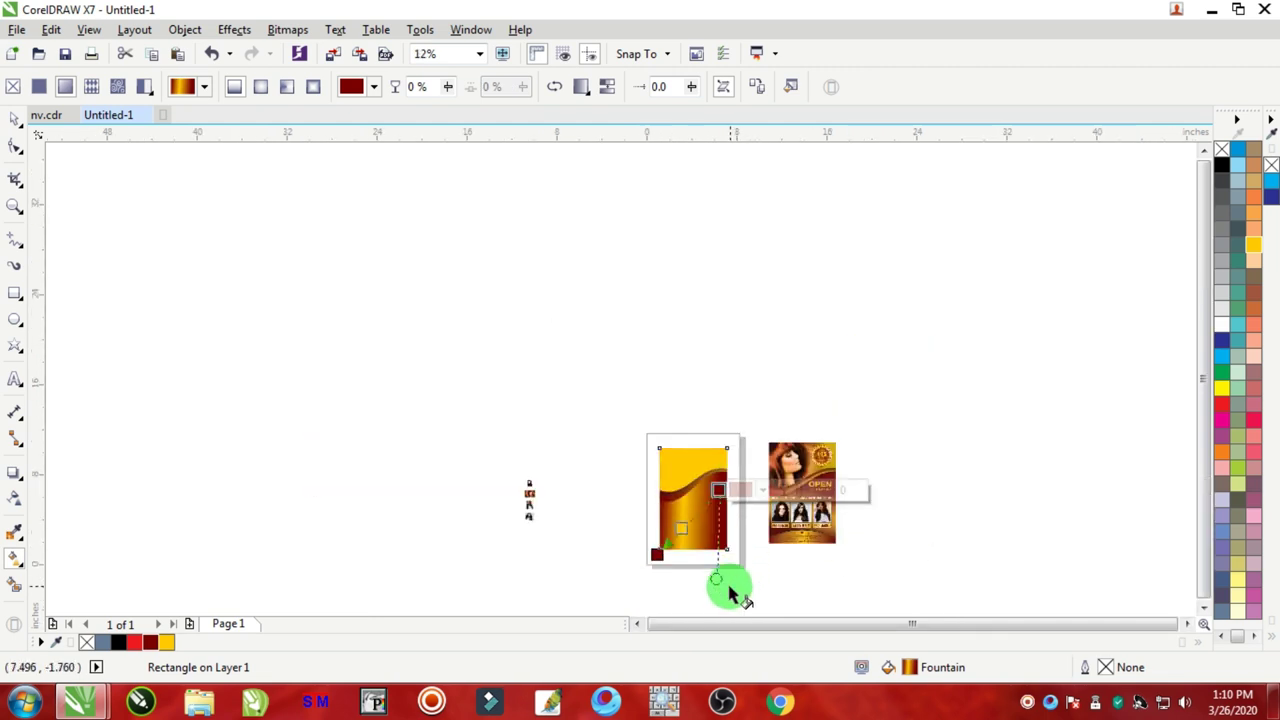
{"action": "scroll", "coordinate": [729, 594], "scroll_direction": "up", "scroll_amount": 2}
Step: Angle the gradient diagonally from lower left to upper right and finish fill editing
{"action": "left_click_drag", "start_coordinate": [701, 573], "coordinate": [777, 514]}
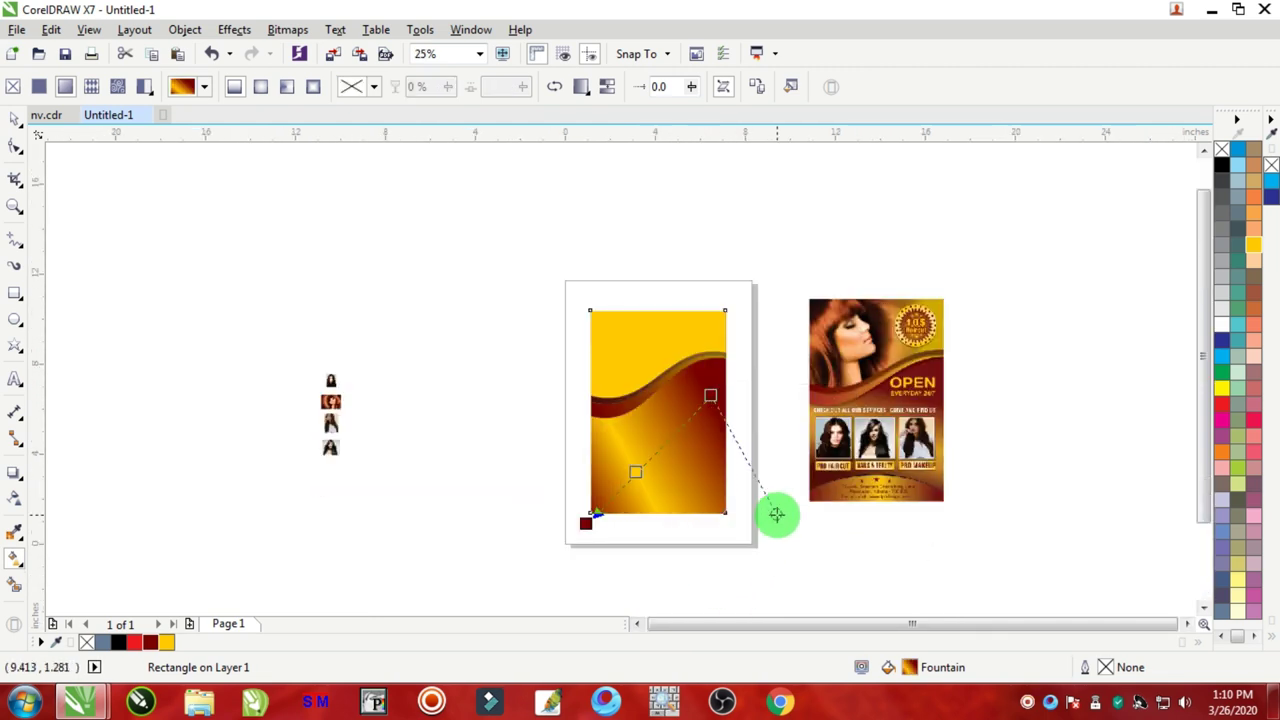
{"action": "left_click", "coordinate": [603, 530]}
{"action": "left_click_drag", "start_coordinate": [591, 522], "coordinate": [596, 505]}
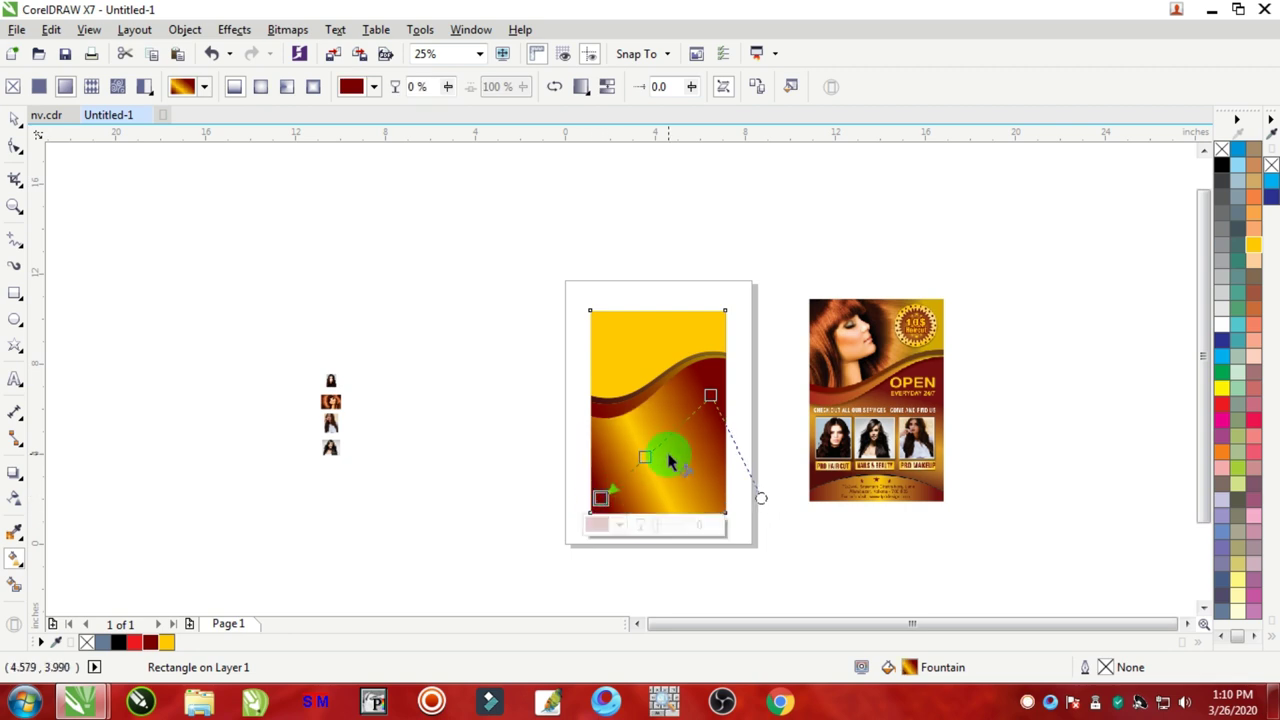
{"action": "scroll", "coordinate": [644, 452], "scroll_direction": "up", "scroll_amount": 1}
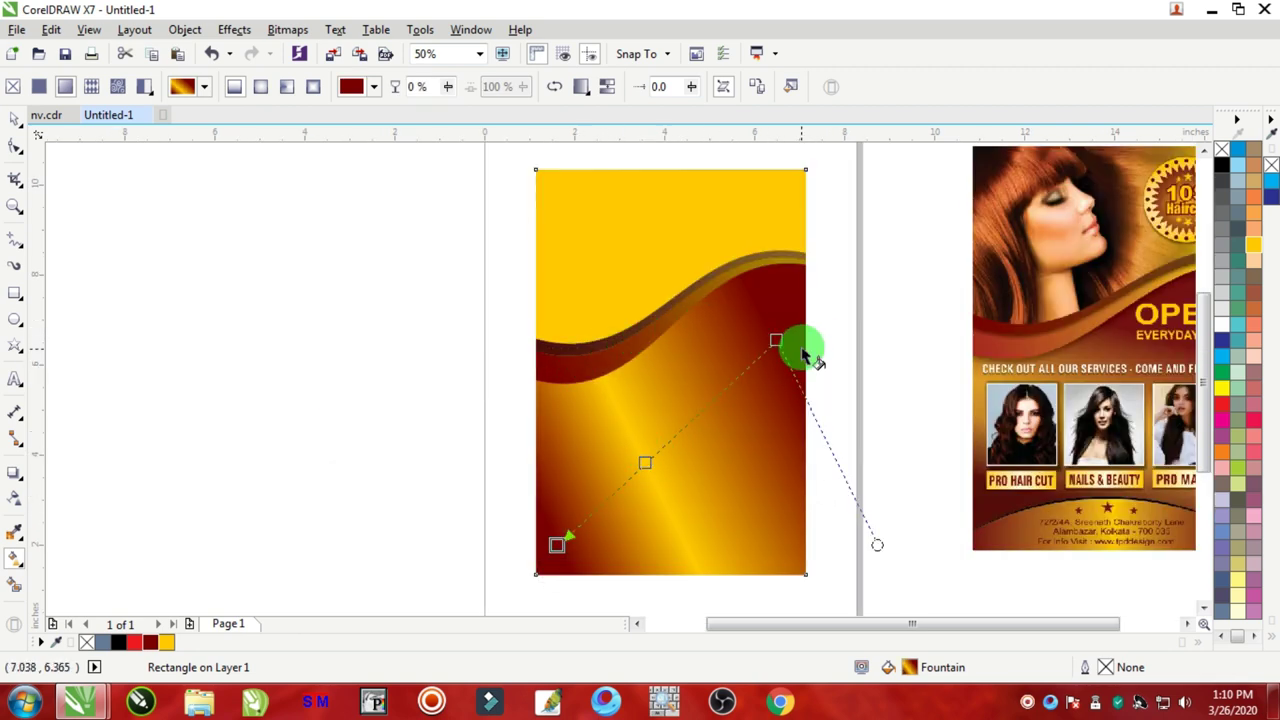
{"action": "left_click_drag", "start_coordinate": [790, 380], "coordinate": [787, 327]}
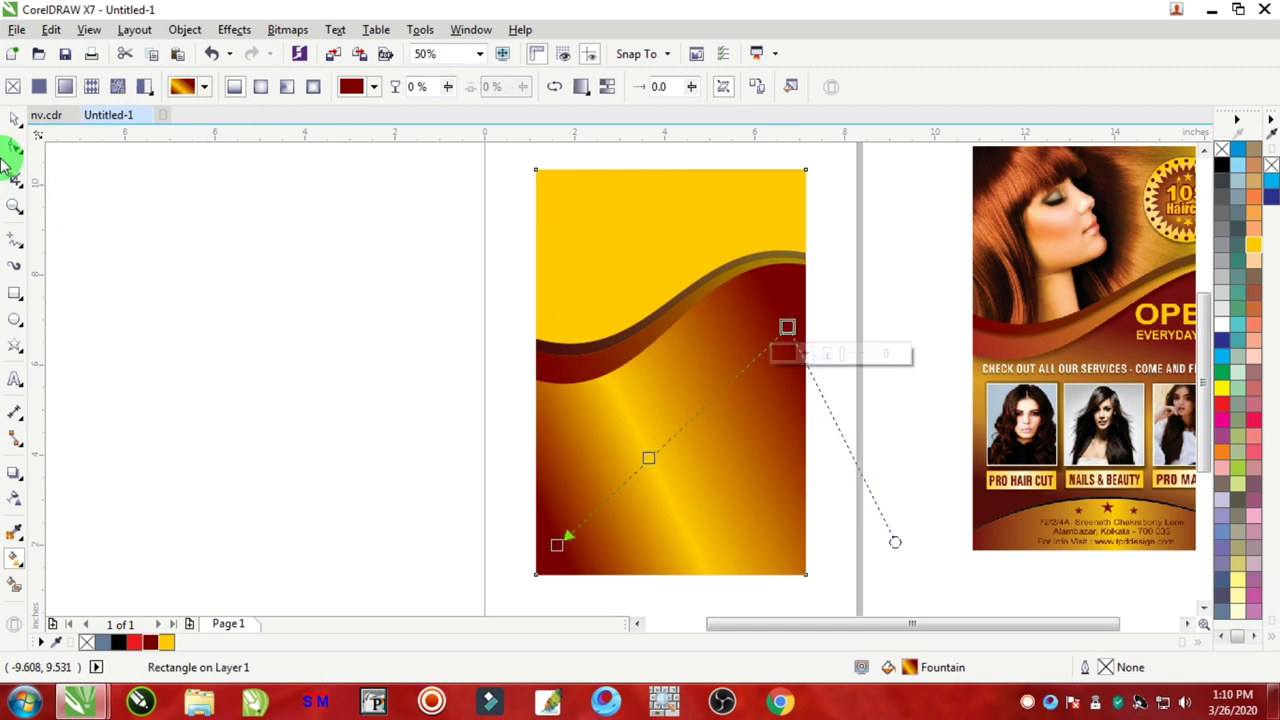
{"action": "left_click", "coordinate": [13, 130]}
{"action": "left_click", "coordinate": [200, 271]}
{"action": "scroll", "coordinate": [709, 306], "scroll_direction": "down", "scroll_amount": 1}
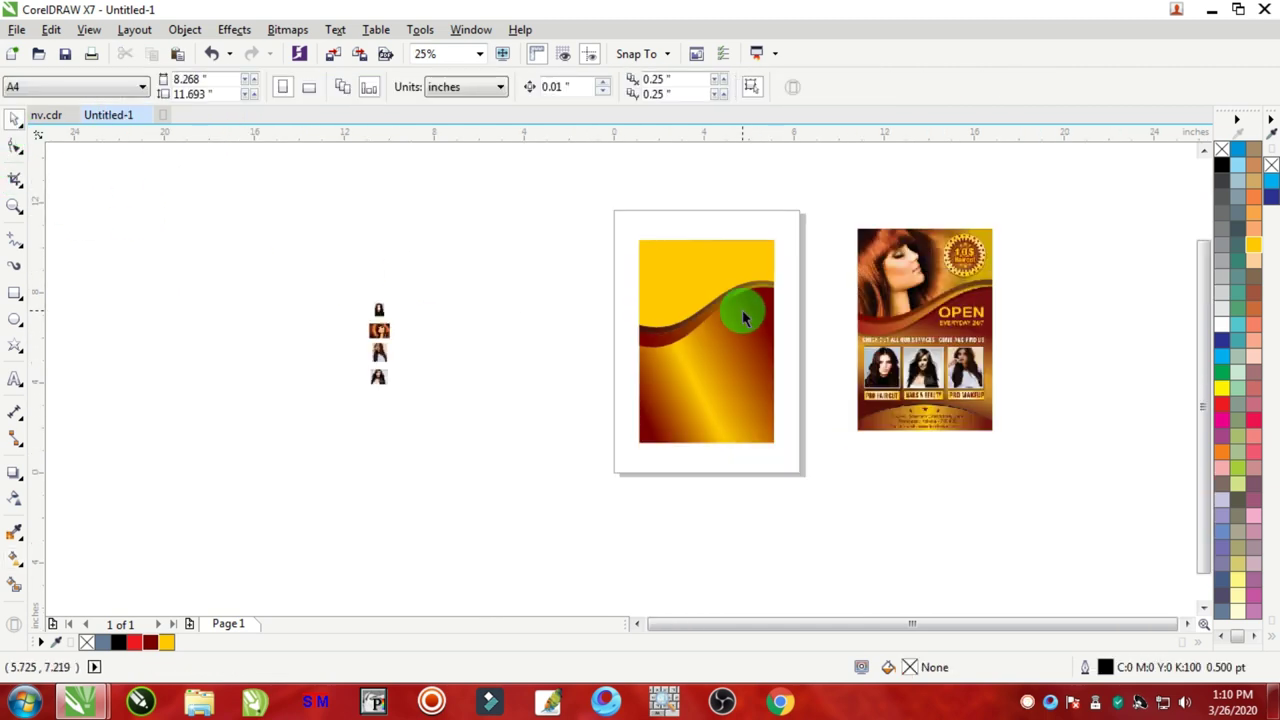
Step: Add a soft, feathered drop shadow falling just below the dark-red wave band
{"action": "scroll", "coordinate": [735, 340], "scroll_direction": "up", "scroll_amount": 2}
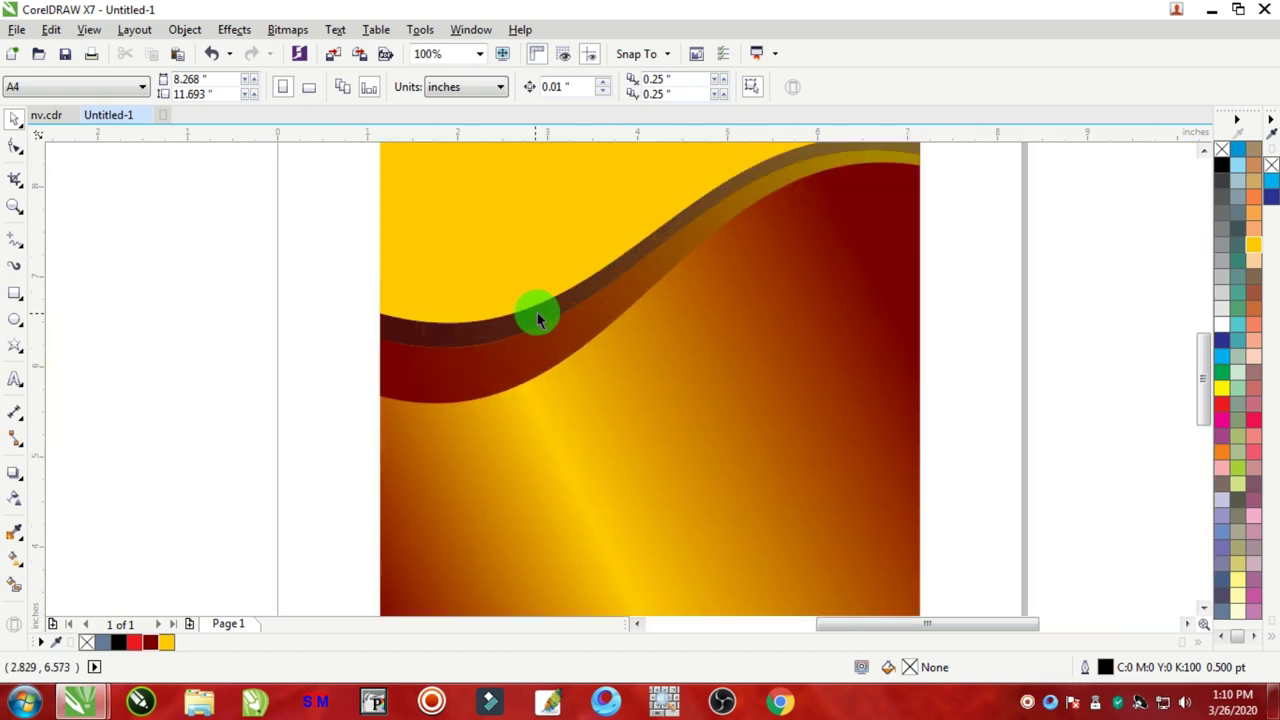
{"action": "scroll", "coordinate": [538, 316], "scroll_direction": "down", "scroll_amount": 1}
{"action": "scroll", "coordinate": [538, 316], "scroll_direction": "up", "scroll_amount": 1}
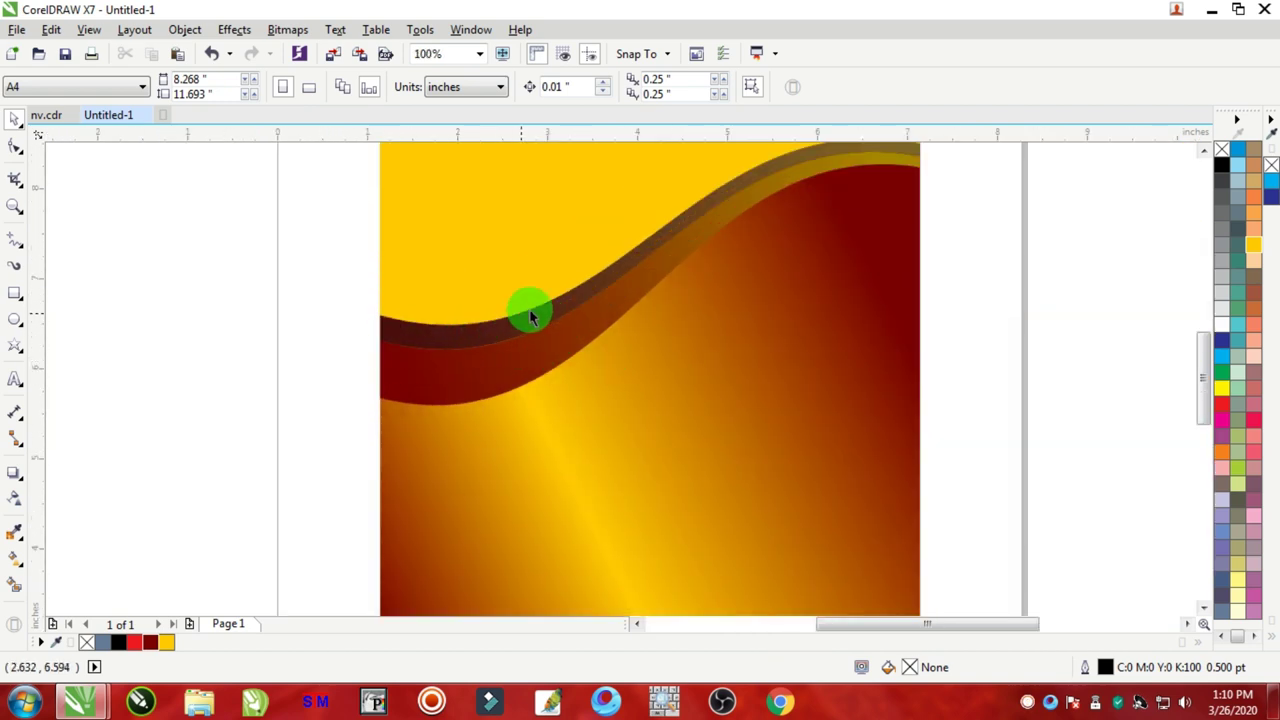
{"action": "scroll", "coordinate": [470, 350], "scroll_direction": "down", "scroll_amount": 1}
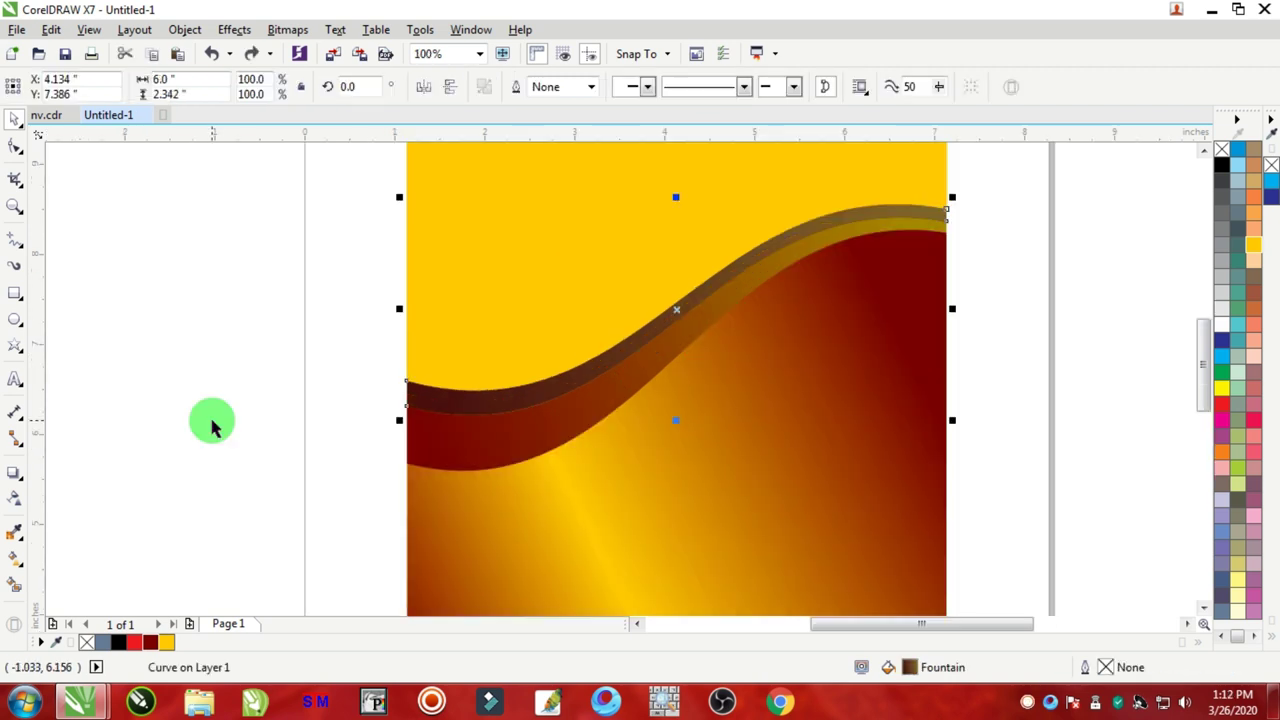
{"action": "left_click", "coordinate": [209, 423]}
{"action": "left_click", "coordinate": [577, 420]}
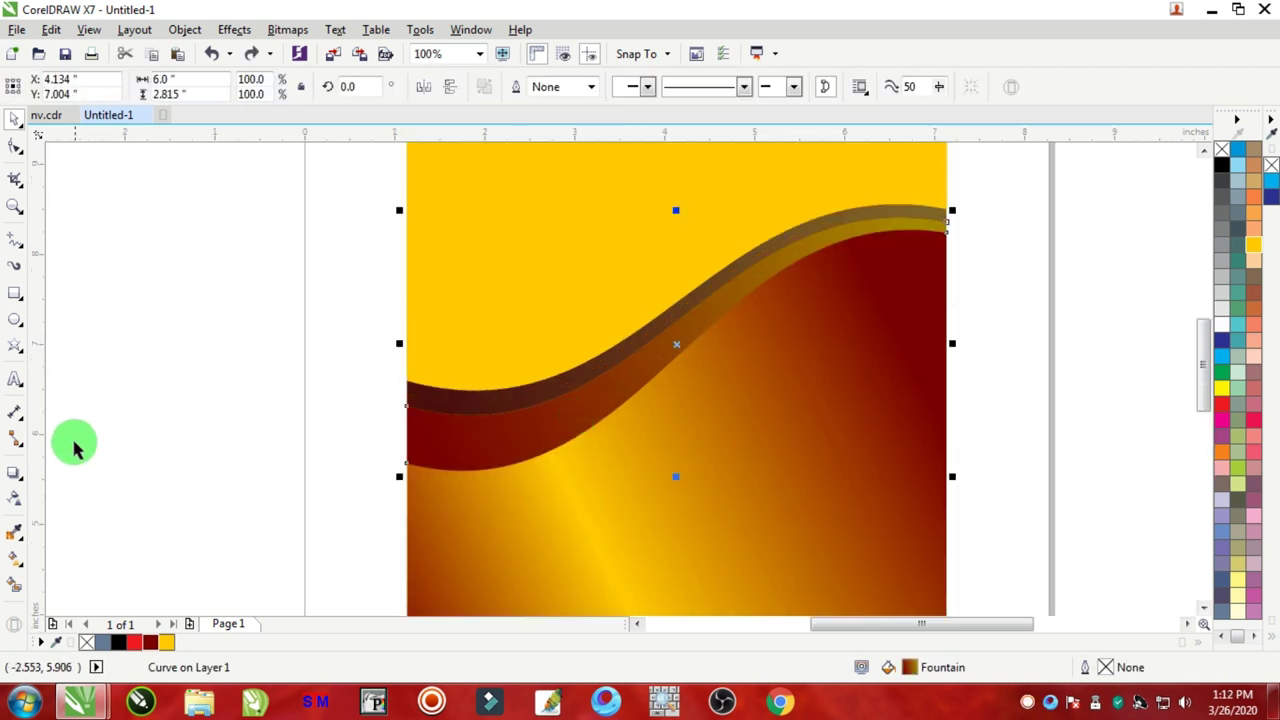
{"action": "left_click_drag", "start_coordinate": [18, 477], "coordinate": [100, 478]}
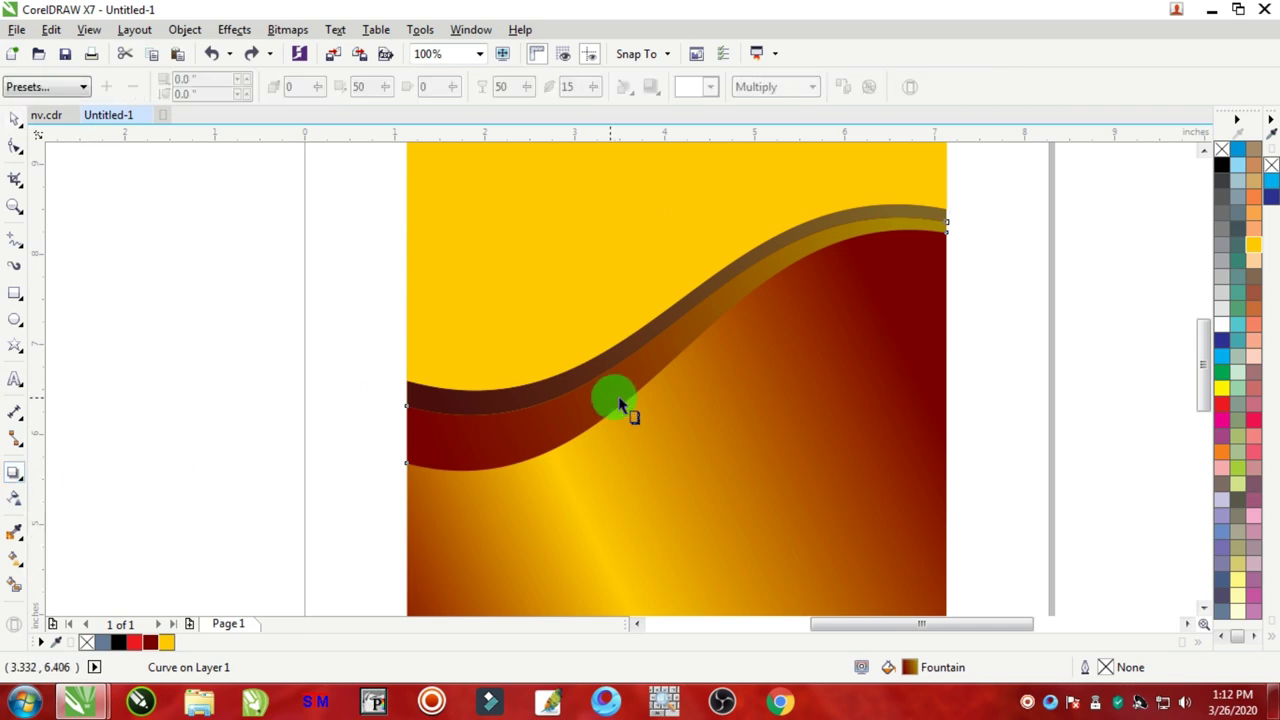
{"action": "scroll", "coordinate": [620, 409], "scroll_direction": "down", "scroll_amount": 1}
{"action": "scroll", "coordinate": [693, 420], "scroll_direction": "up", "scroll_amount": 1}
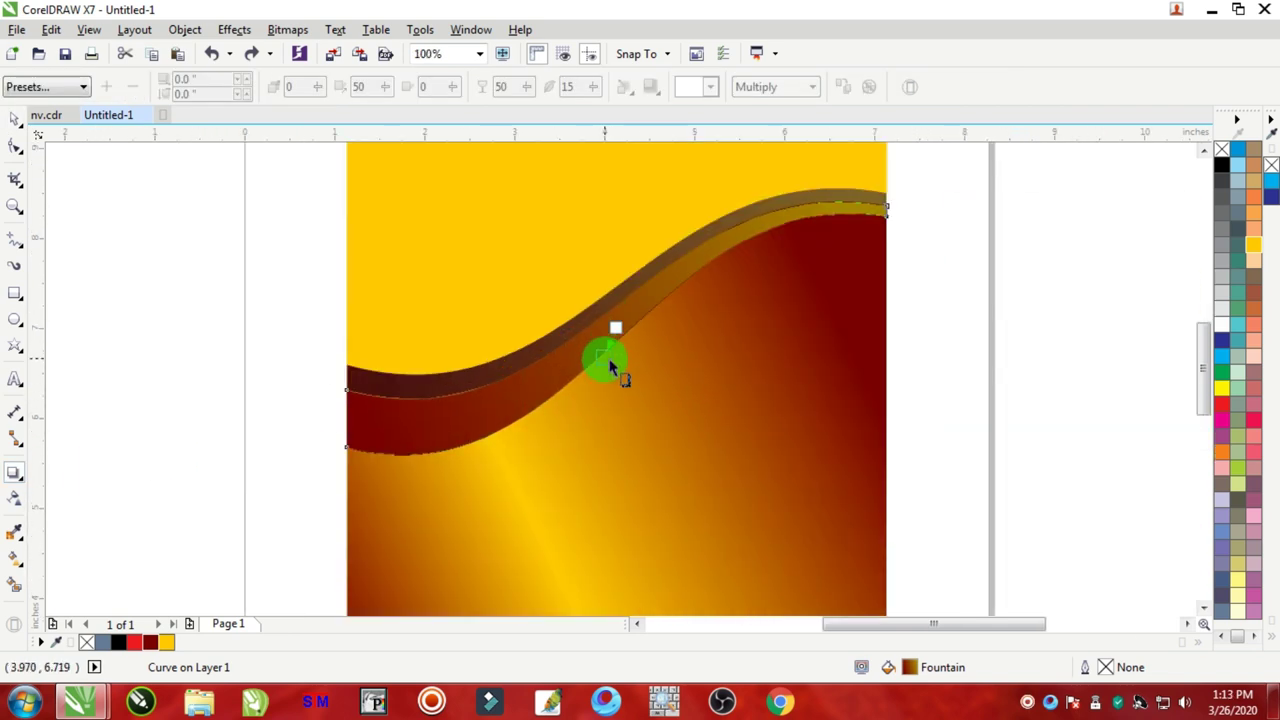
{"action": "mouse_move", "coordinate": [643, 458]}
{"action": "left_mouse_down"}
{"action": "mouse_move", "coordinate": [655, 514]}
{"action": "mouse_move", "coordinate": [640, 460]}
{"action": "left_mouse_up"}
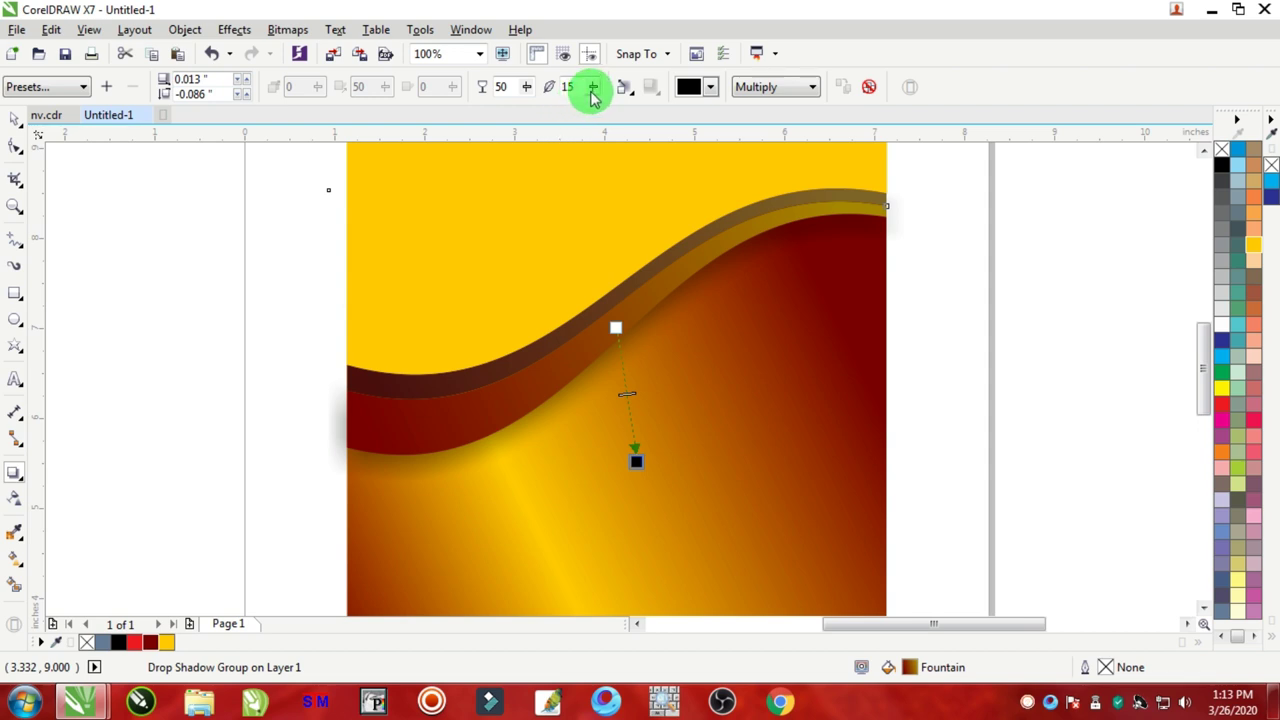
{"action": "left_click_drag", "start_coordinate": [593, 91], "coordinate": [591, 94]}
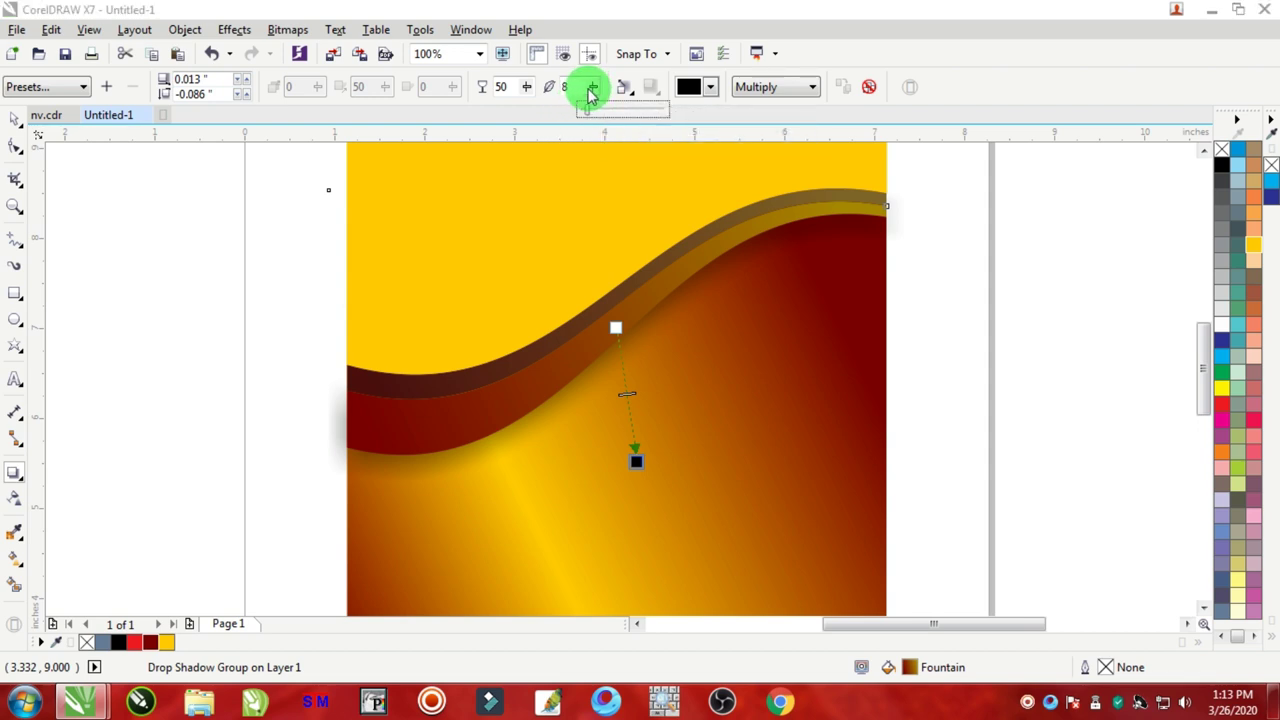
{"action": "left_click", "coordinate": [587, 87]}
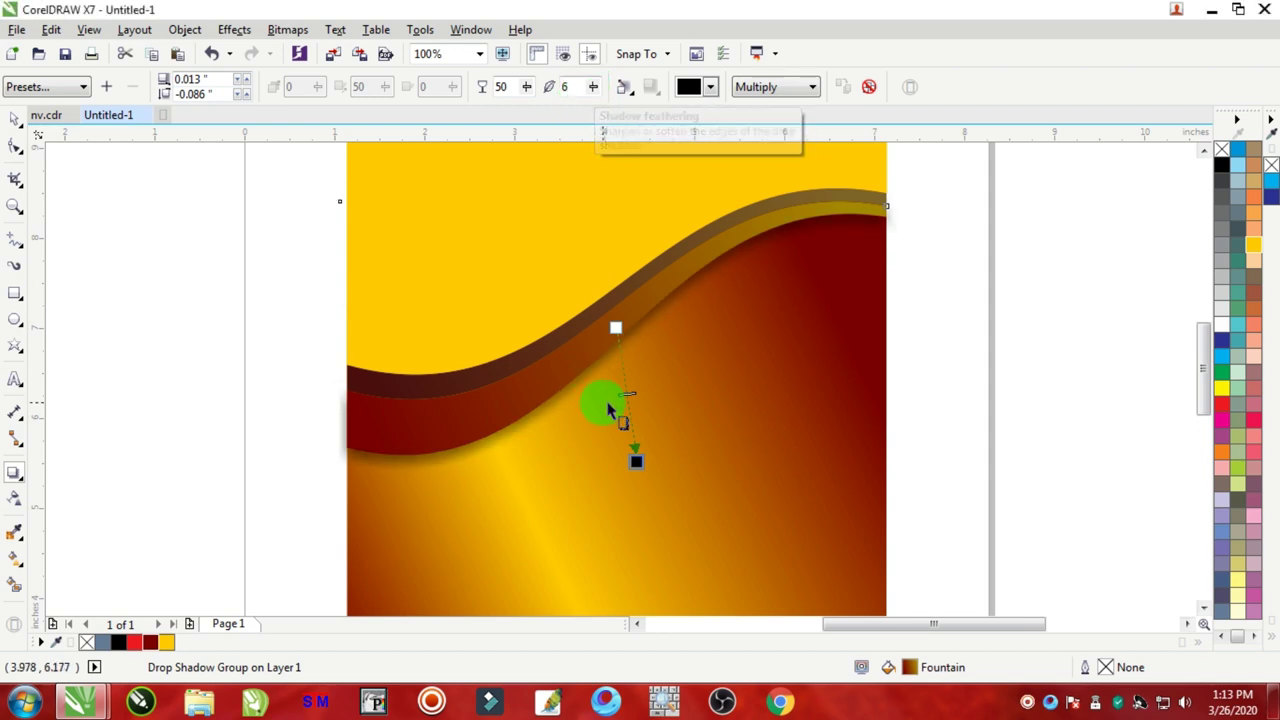
{"action": "left_click", "coordinate": [633, 461]}
{"action": "left_click_drag", "start_coordinate": [633, 461], "coordinate": [628, 459]}
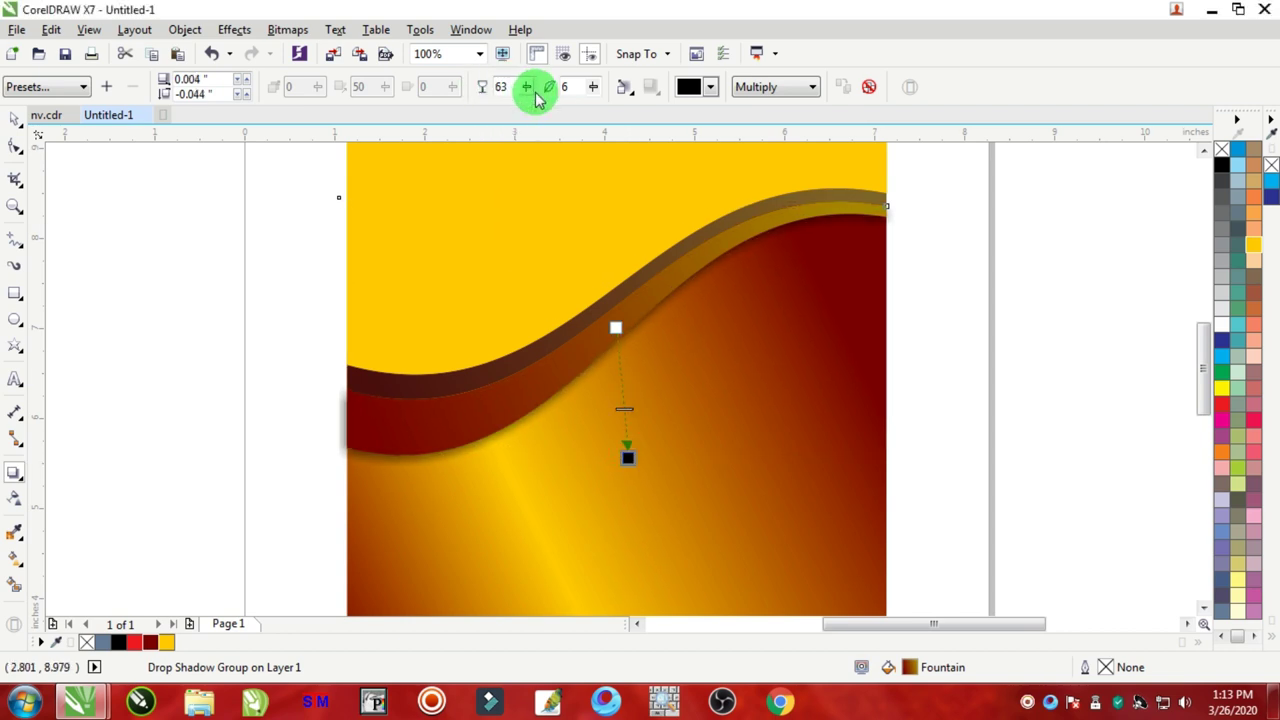
{"action": "left_click", "coordinate": [12, 121]}
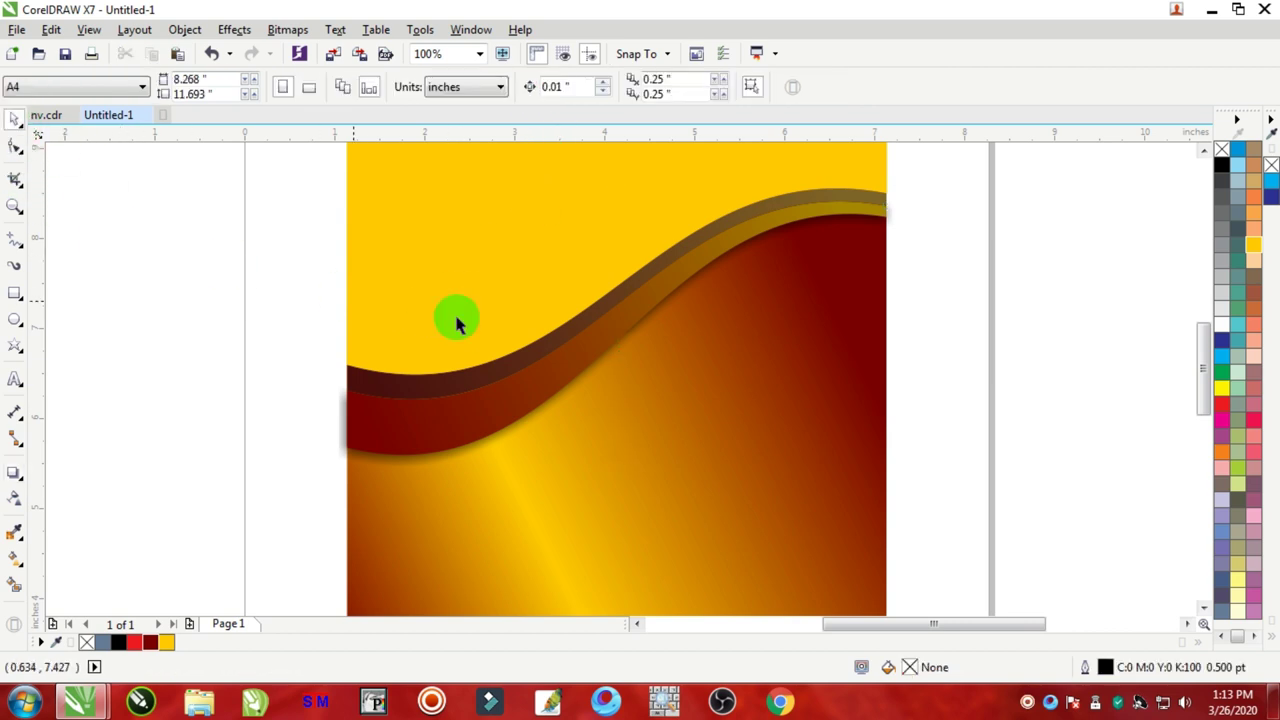
Step: Give the upper wave curve an upward drop shadow with feathering 4 and opacity 63
{"action": "scroll", "coordinate": [528, 317], "scroll_direction": "down", "scroll_amount": 2}
{"action": "scroll", "coordinate": [540, 320], "scroll_direction": "up", "scroll_amount": 2}
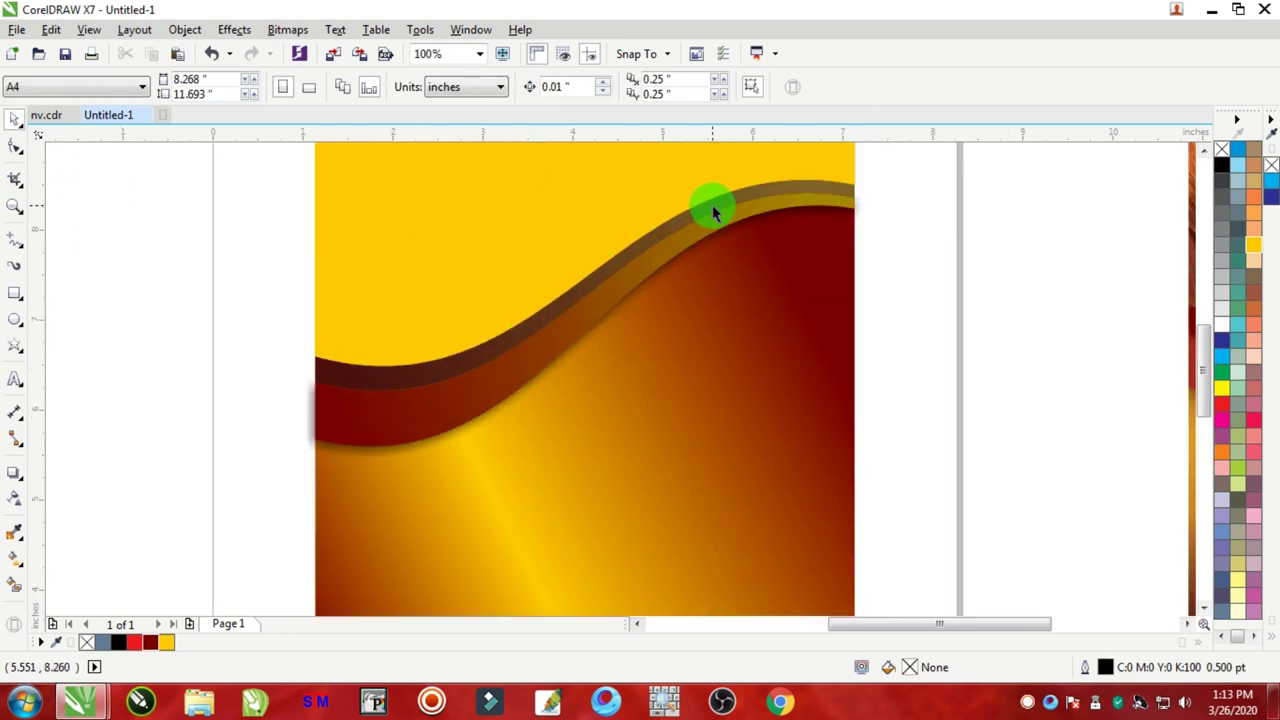
{"action": "left_click", "coordinate": [433, 368]}
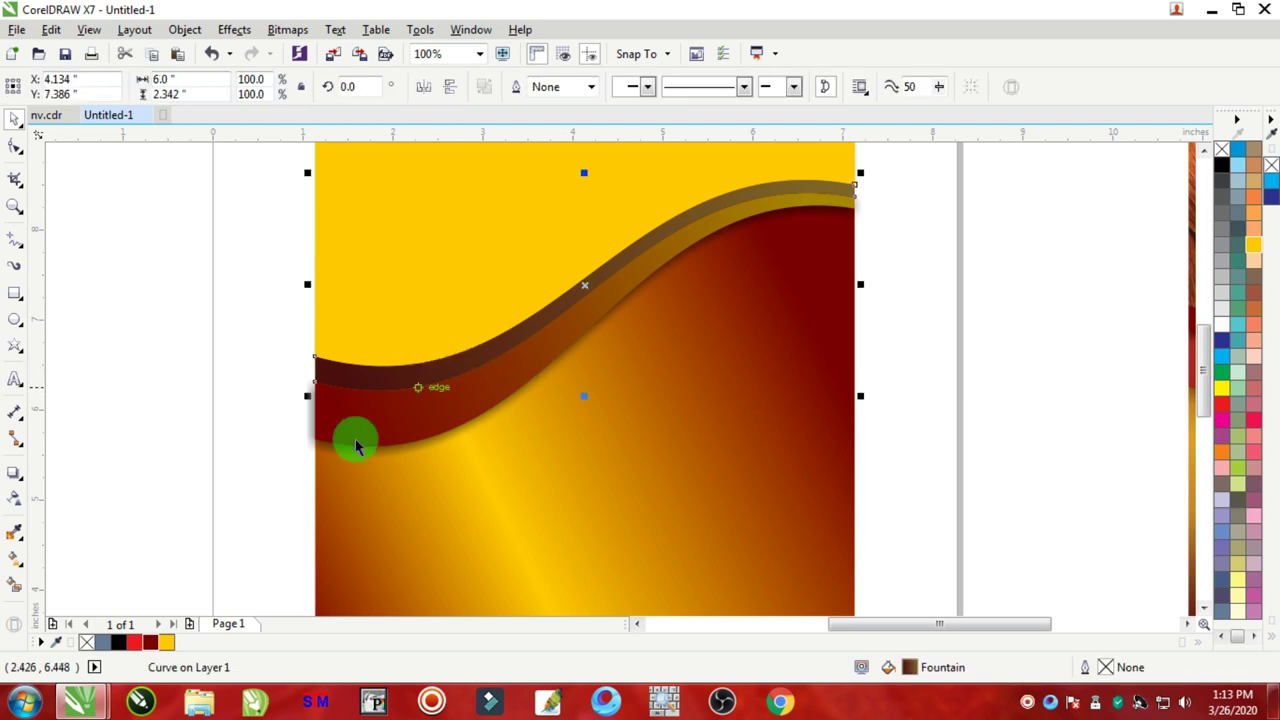
{"action": "left_click", "coordinate": [15, 480]}
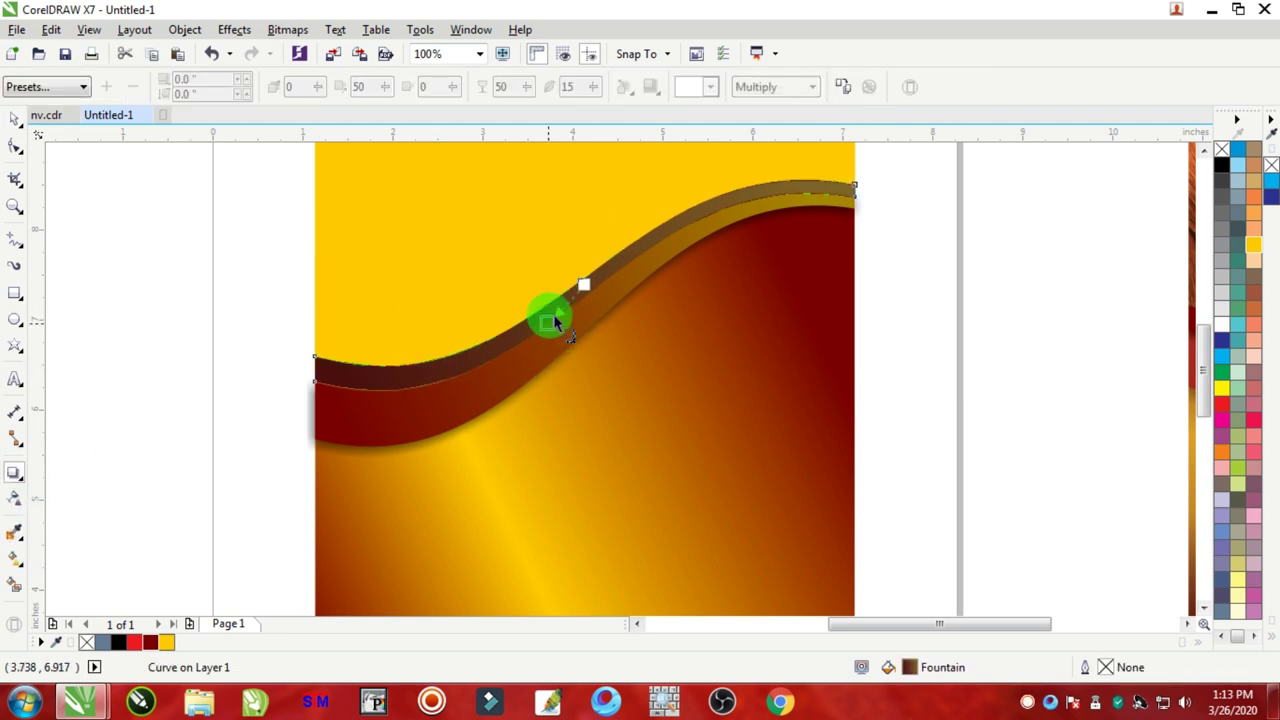
{"action": "left_click_drag", "start_coordinate": [553, 314], "coordinate": [594, 177]}
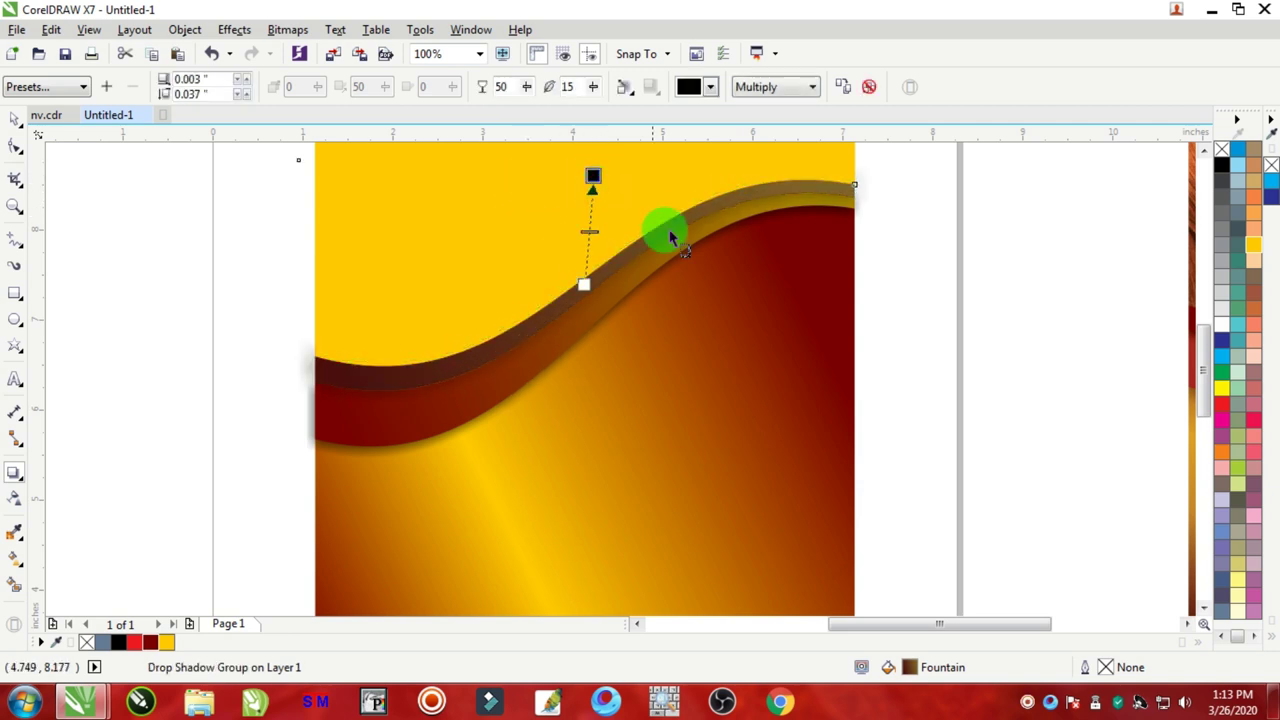
{"action": "left_click", "coordinate": [595, 89]}
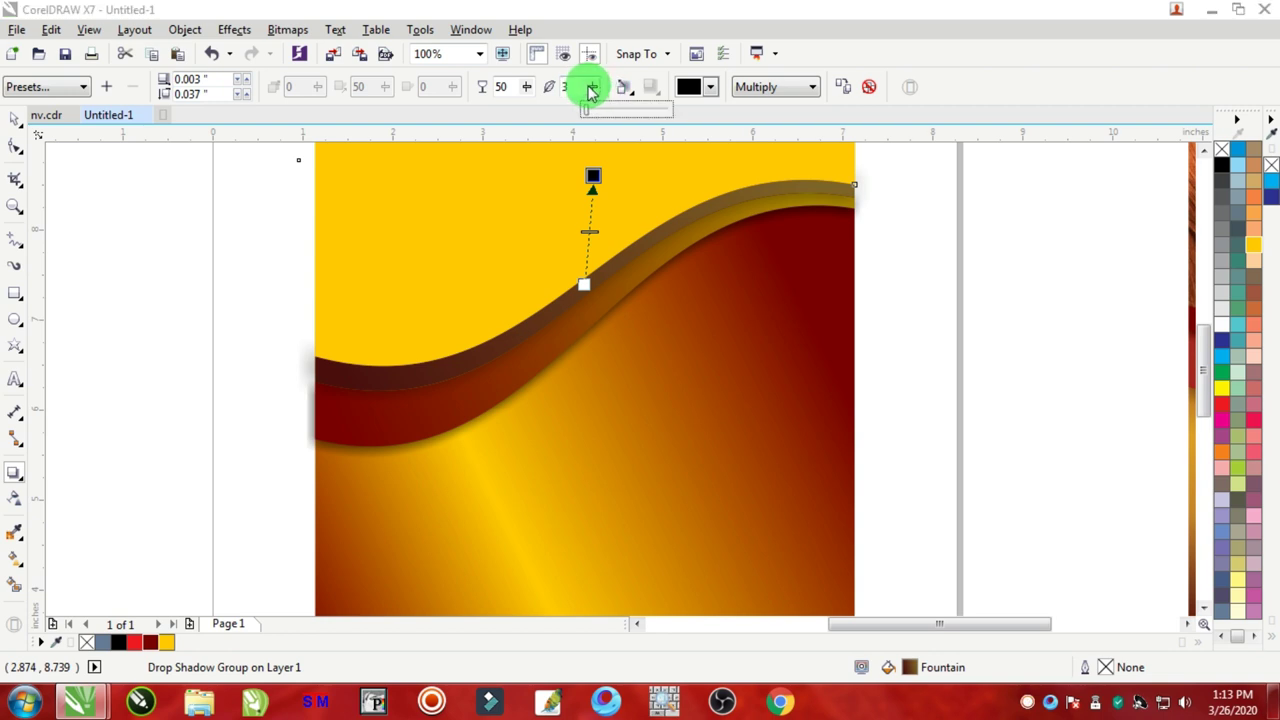
{"action": "left_click_drag", "start_coordinate": [592, 90], "coordinate": [541, 93]}
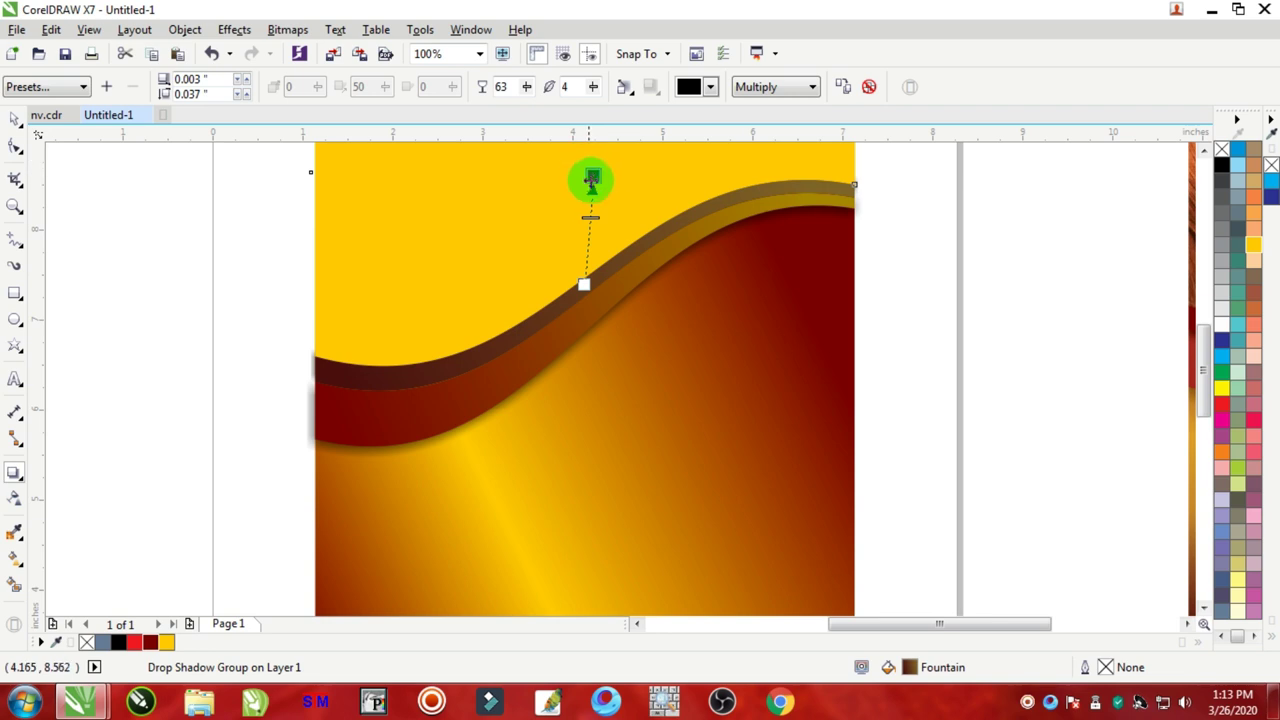
{"action": "left_click_drag", "start_coordinate": [592, 180], "coordinate": [573, 176]}
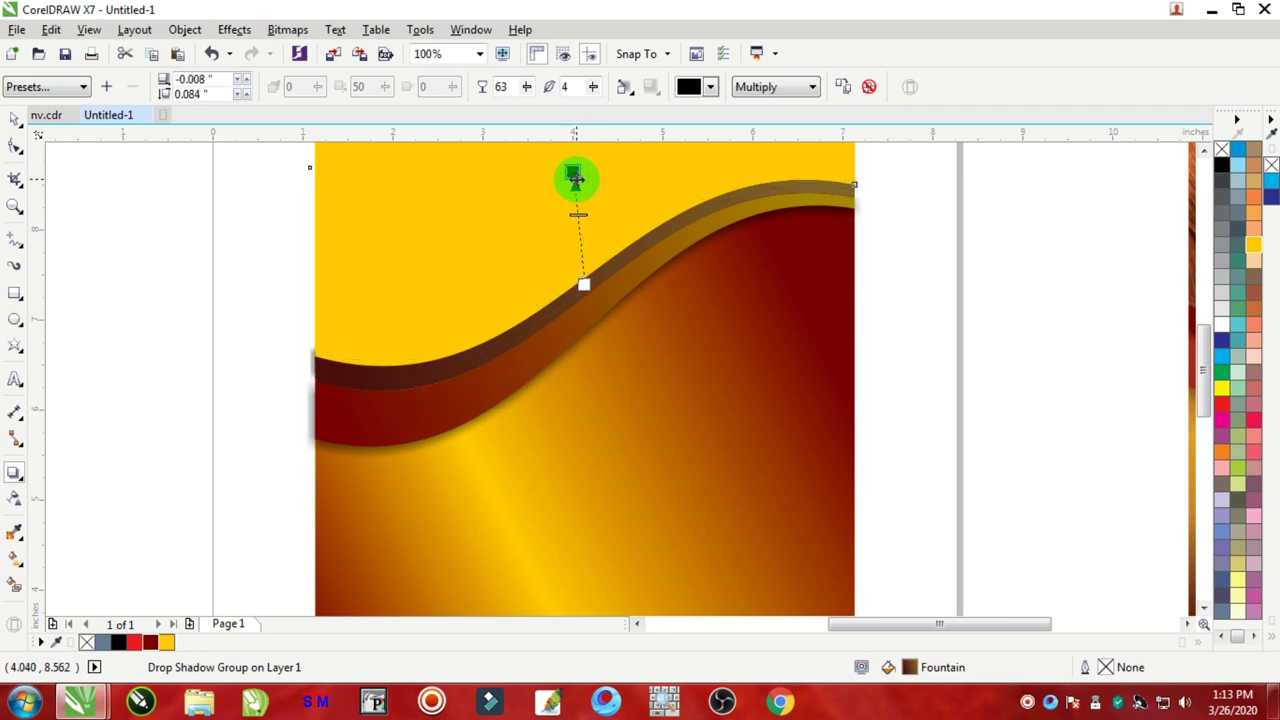
{"action": "left_click", "coordinate": [14, 118]}
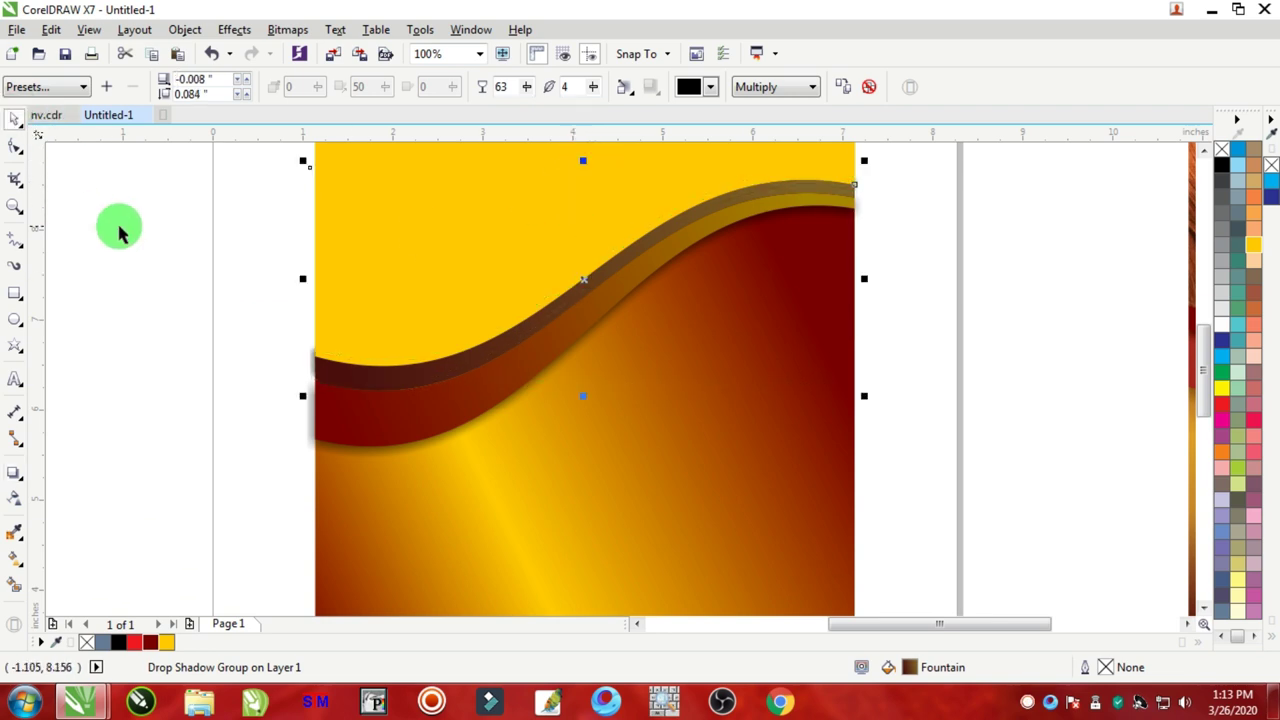
{"action": "left_click", "coordinate": [190, 268]}
{"action": "scroll", "coordinate": [259, 298], "scroll_direction": "down", "scroll_amount": 2}
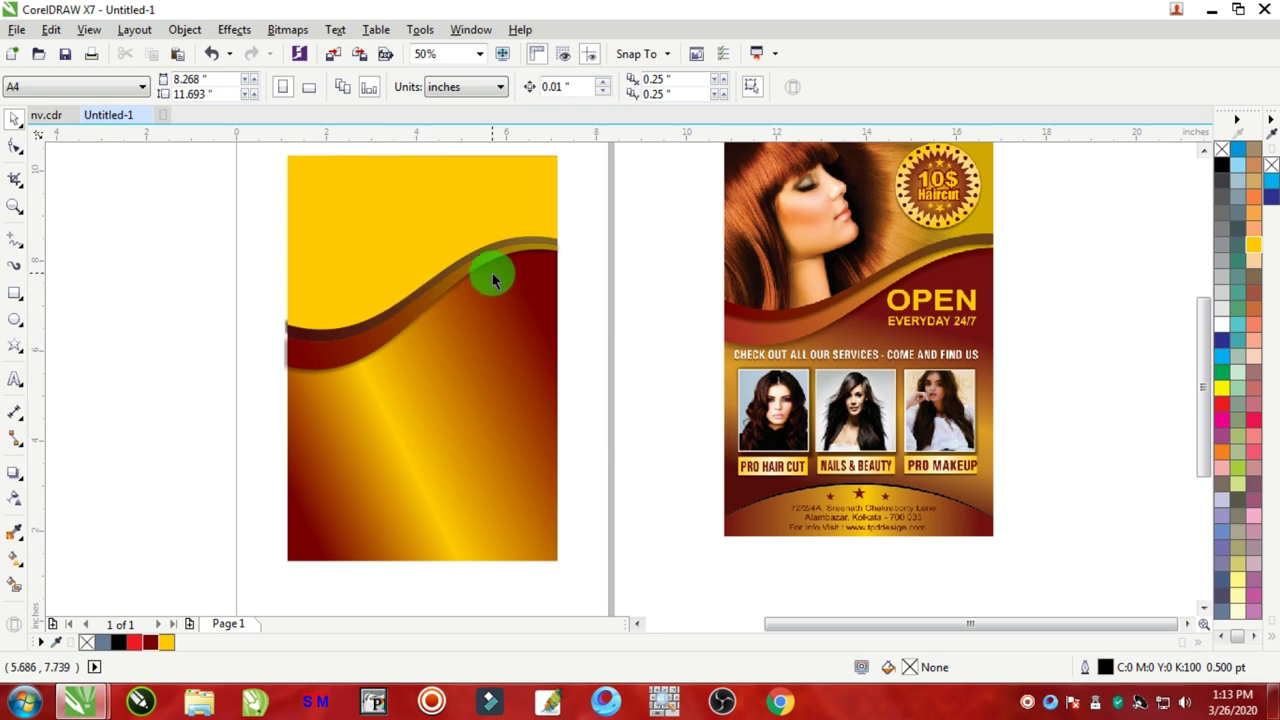
Step: Bring the model photo in from the thumbnails, enlarge it to about 181%, and move it left of the page
{"action": "scroll", "coordinate": [492, 280], "scroll_direction": "down", "scroll_amount": 3}
{"action": "scroll", "coordinate": [488, 276], "scroll_direction": "up", "scroll_amount": 5}
{"action": "scroll", "coordinate": [474, 278], "scroll_direction": "down", "scroll_amount": 2}
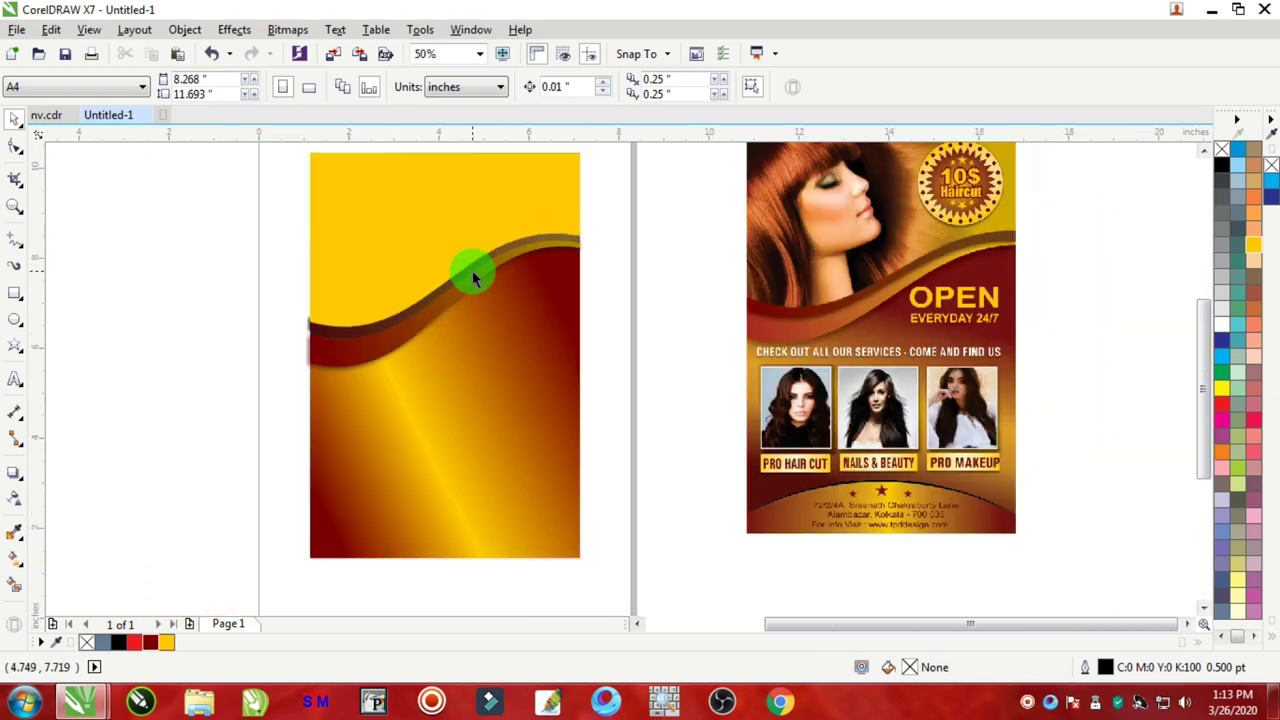
{"action": "scroll", "coordinate": [472, 270], "scroll_direction": "down", "scroll_amount": 2}
{"action": "scroll", "coordinate": [457, 257], "scroll_direction": "up", "scroll_amount": 2}
{"action": "scroll", "coordinate": [457, 257], "scroll_direction": "down", "scroll_amount": 2}
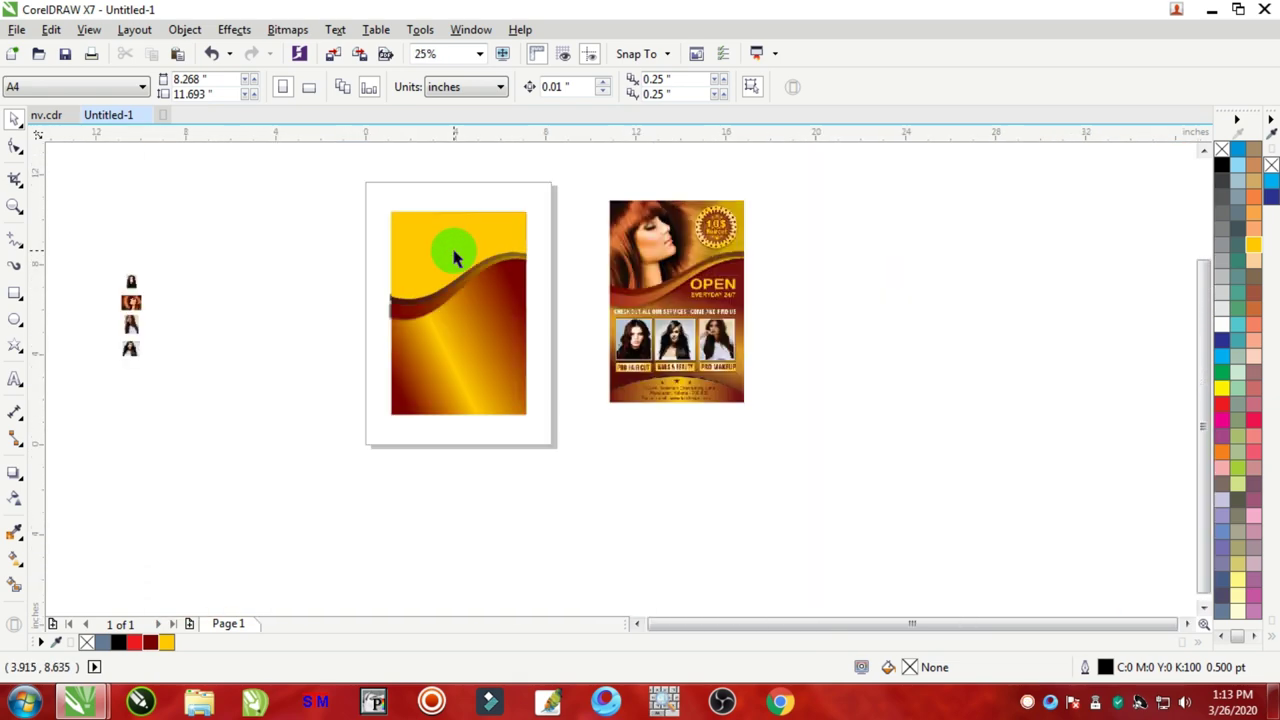
{"action": "scroll", "coordinate": [114, 302], "scroll_direction": "up", "scroll_amount": 4}
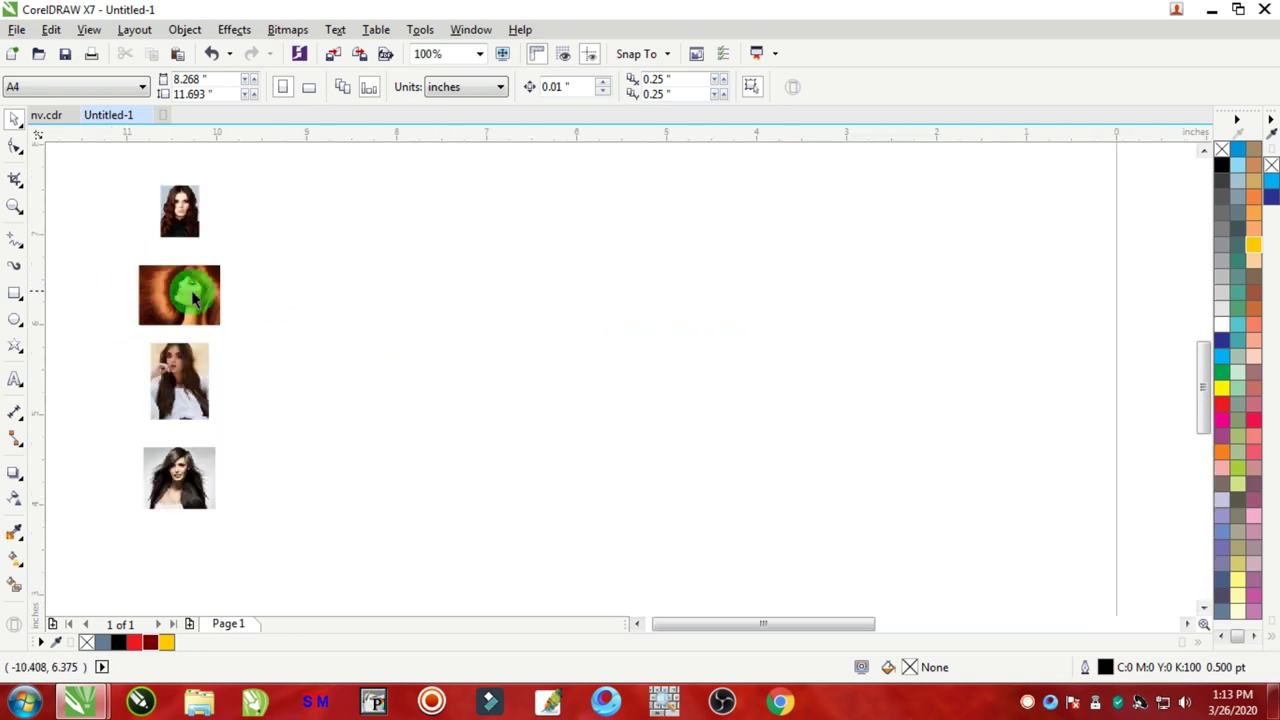
{"action": "left_click_drag", "start_coordinate": [193, 296], "coordinate": [740, 310]}
{"action": "scroll", "coordinate": [843, 315], "scroll_direction": "down", "scroll_amount": 4}
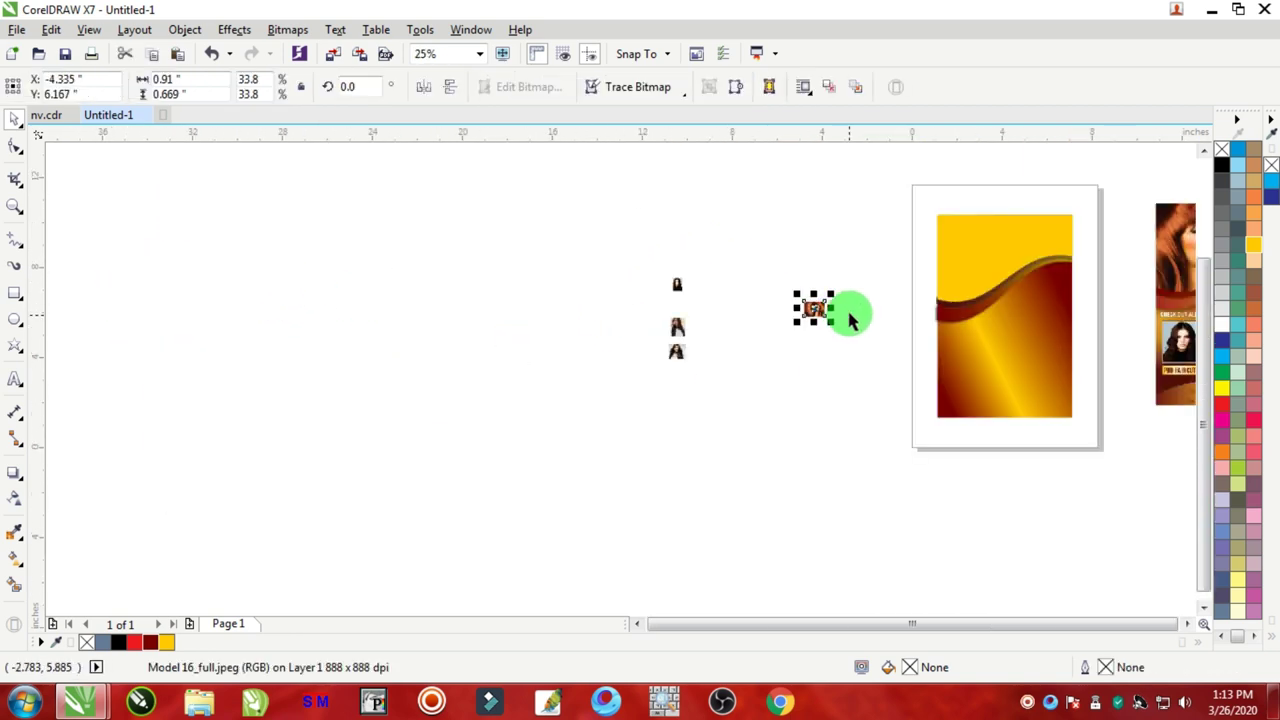
{"action": "left_click_drag", "start_coordinate": [818, 310], "coordinate": [965, 210]}
{"action": "scroll", "coordinate": [1023, 220], "scroll_direction": "down", "scroll_amount": 1}
{"action": "scroll", "coordinate": [1108, 211], "scroll_direction": "down", "scroll_amount": 1}
{"action": "scroll", "coordinate": [1007, 205], "scroll_direction": "up", "scroll_amount": 1}
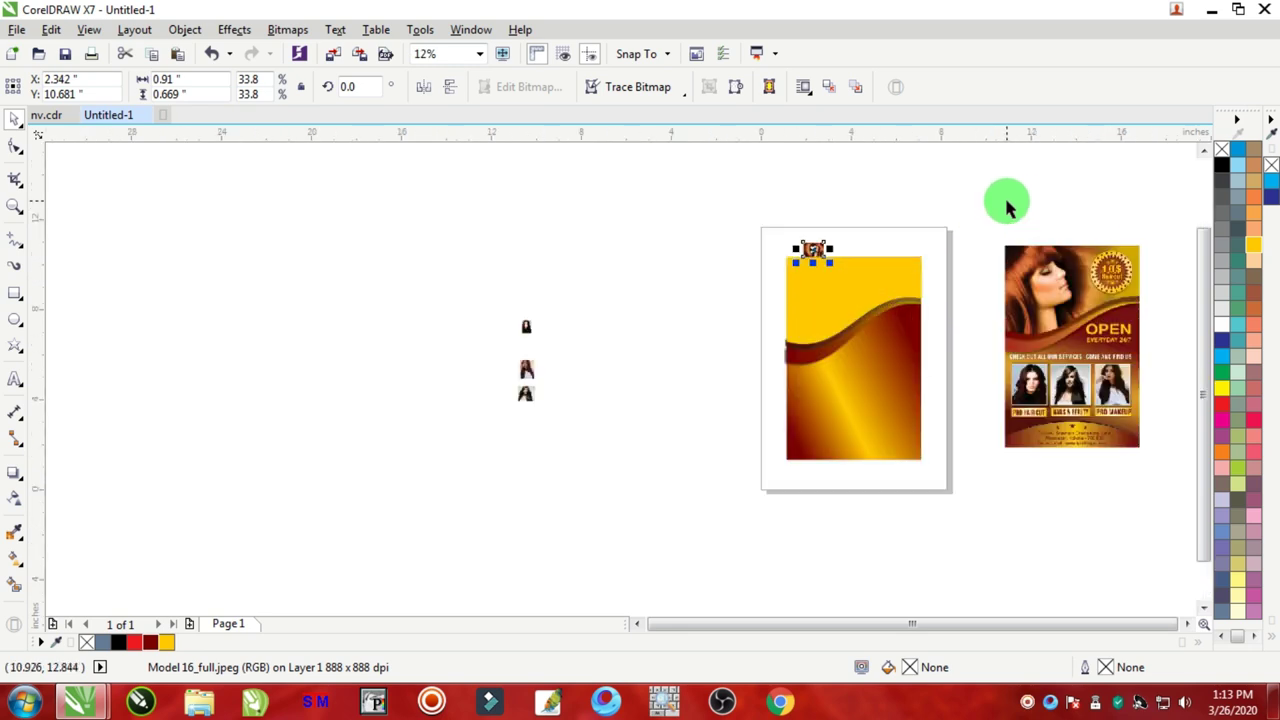
{"action": "scroll", "coordinate": [1007, 205], "scroll_direction": "up", "scroll_amount": 1}
{"action": "left_click_drag", "start_coordinate": [646, 312], "coordinate": [824, 450]}
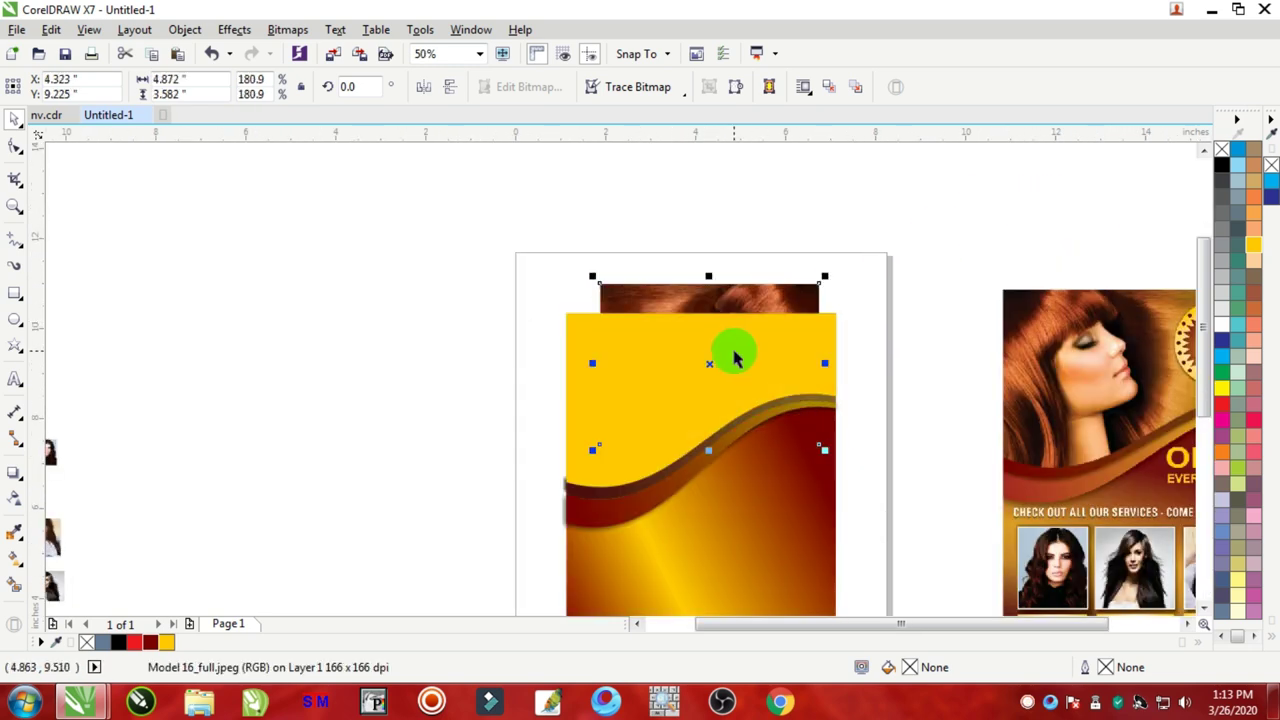
{"action": "left_click_drag", "start_coordinate": [735, 358], "coordinate": [366, 320]}
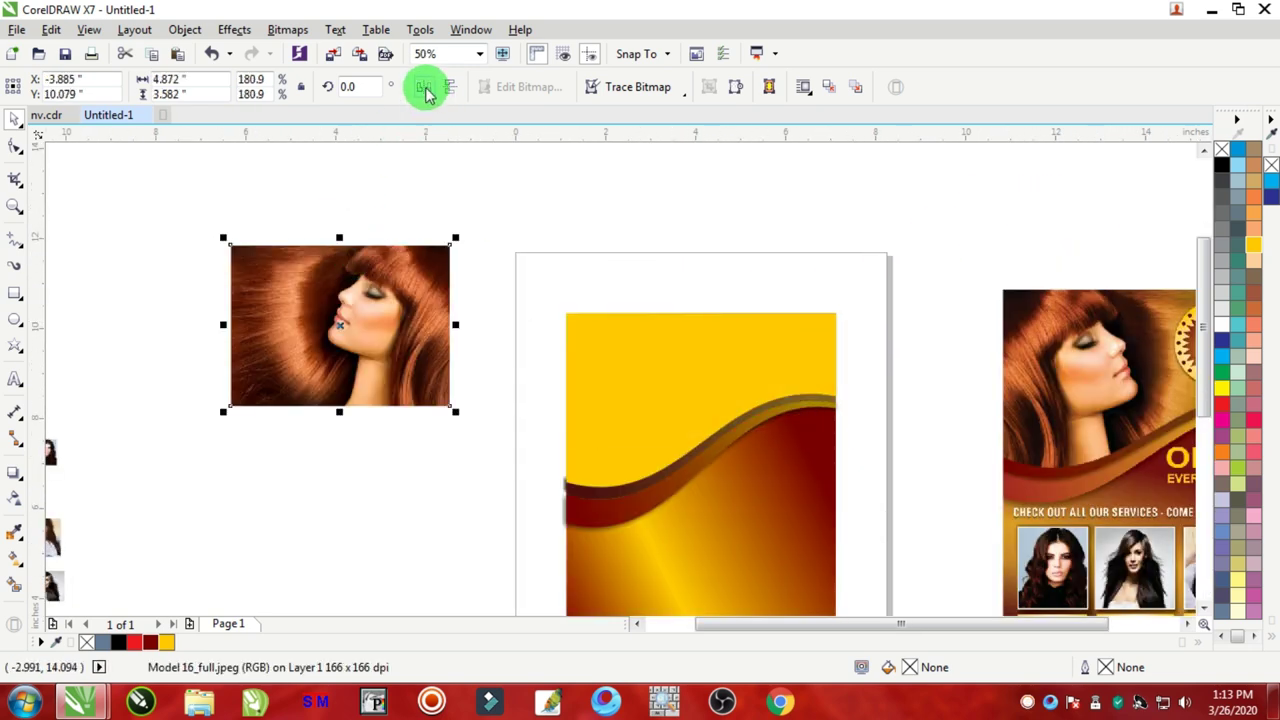
Step: Mirror the photo horizontally, enlarge it to about 240%, and place it beside the page
{"action": "left_click", "coordinate": [424, 90]}
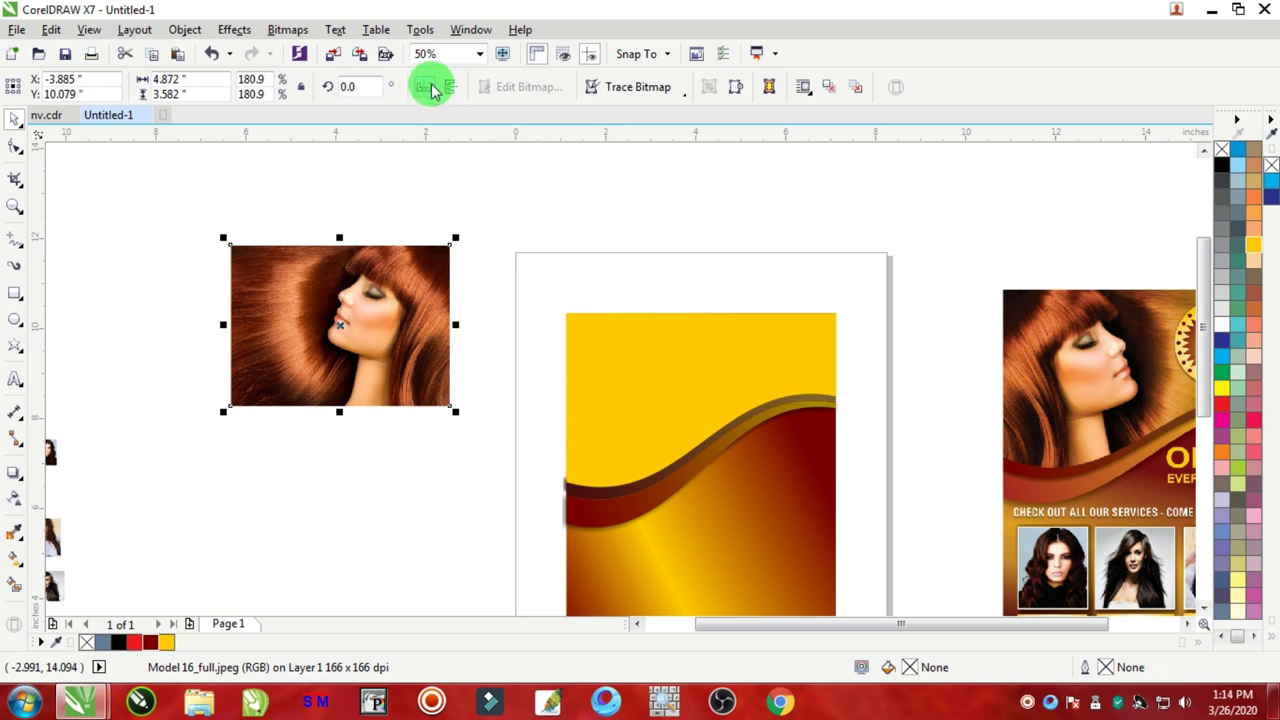
{"action": "left_click", "coordinate": [417, 285]}
{"action": "left_click_drag", "start_coordinate": [455, 411], "coordinate": [530, 490]}
{"action": "left_click_drag", "start_coordinate": [366, 320], "coordinate": [325, 315]}
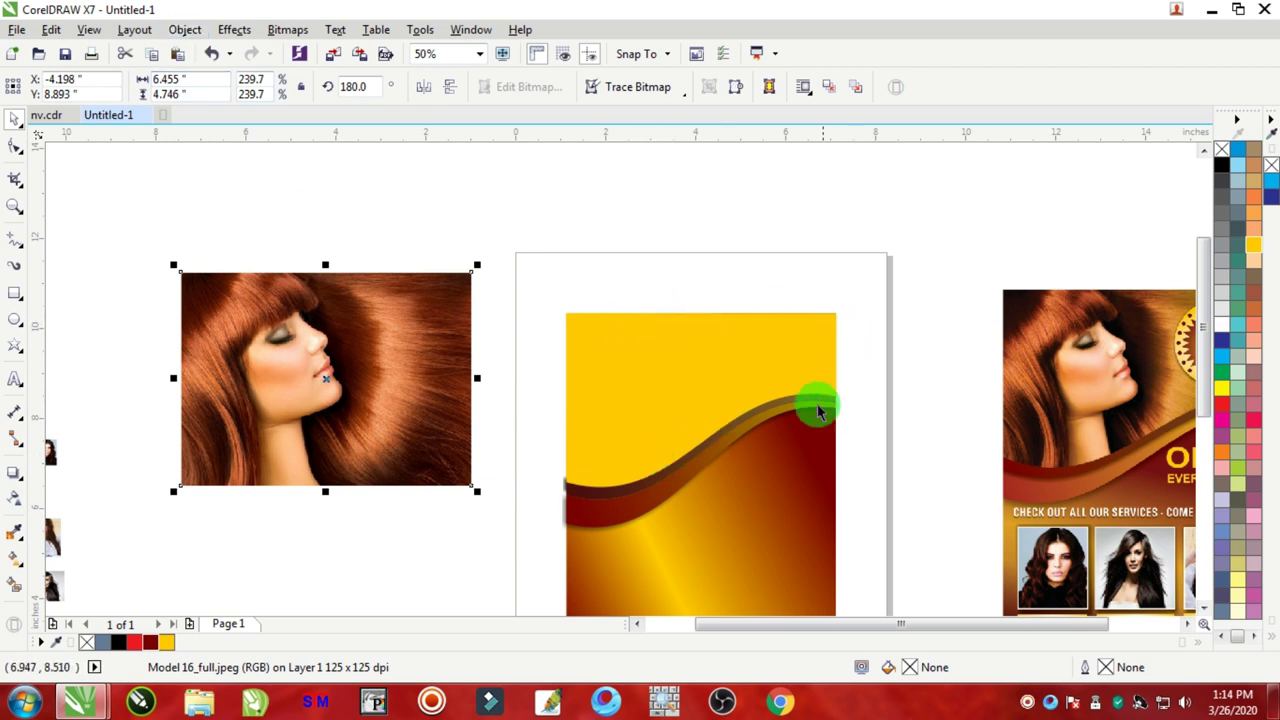
Step: Use Object > PowerClip > Place Inside Frame to put the model photo into the yellow top rectangle
{"action": "left_click", "coordinate": [636, 222]}
{"action": "left_click", "coordinate": [369, 347]}
{"action": "left_click", "coordinate": [183, 30]}
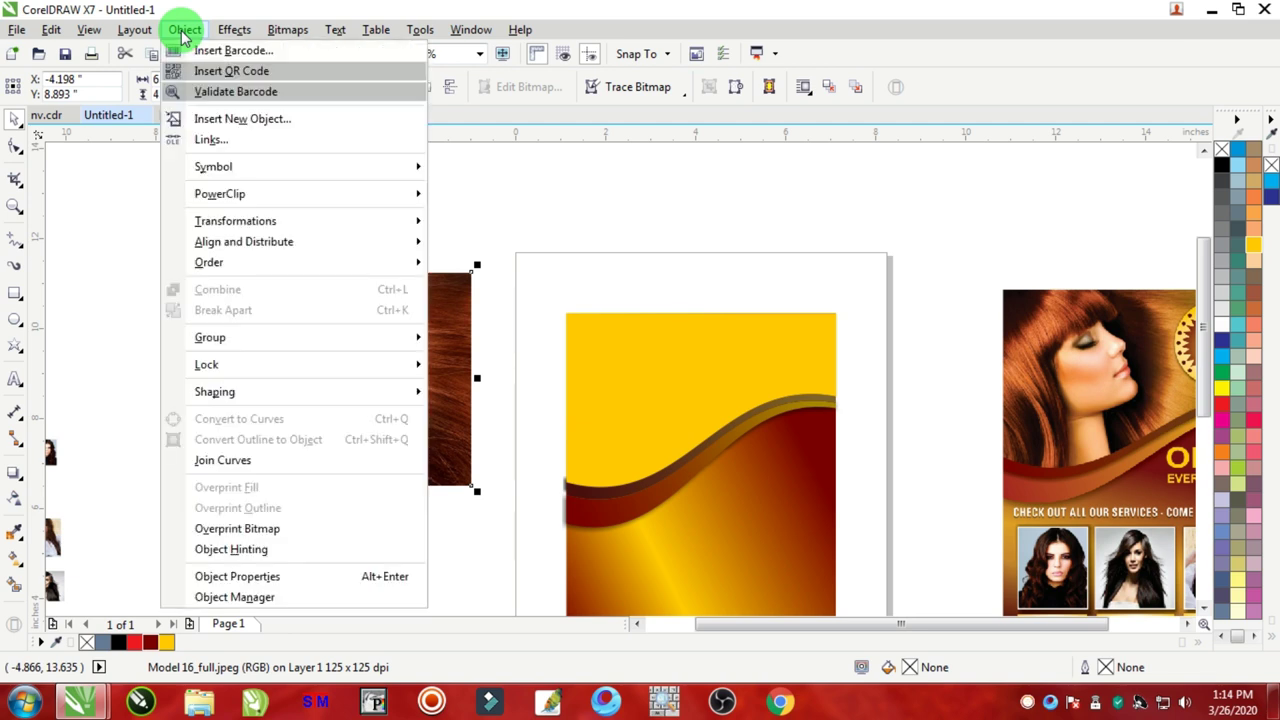
{"action": "mouse_move", "coordinate": [212, 196]}
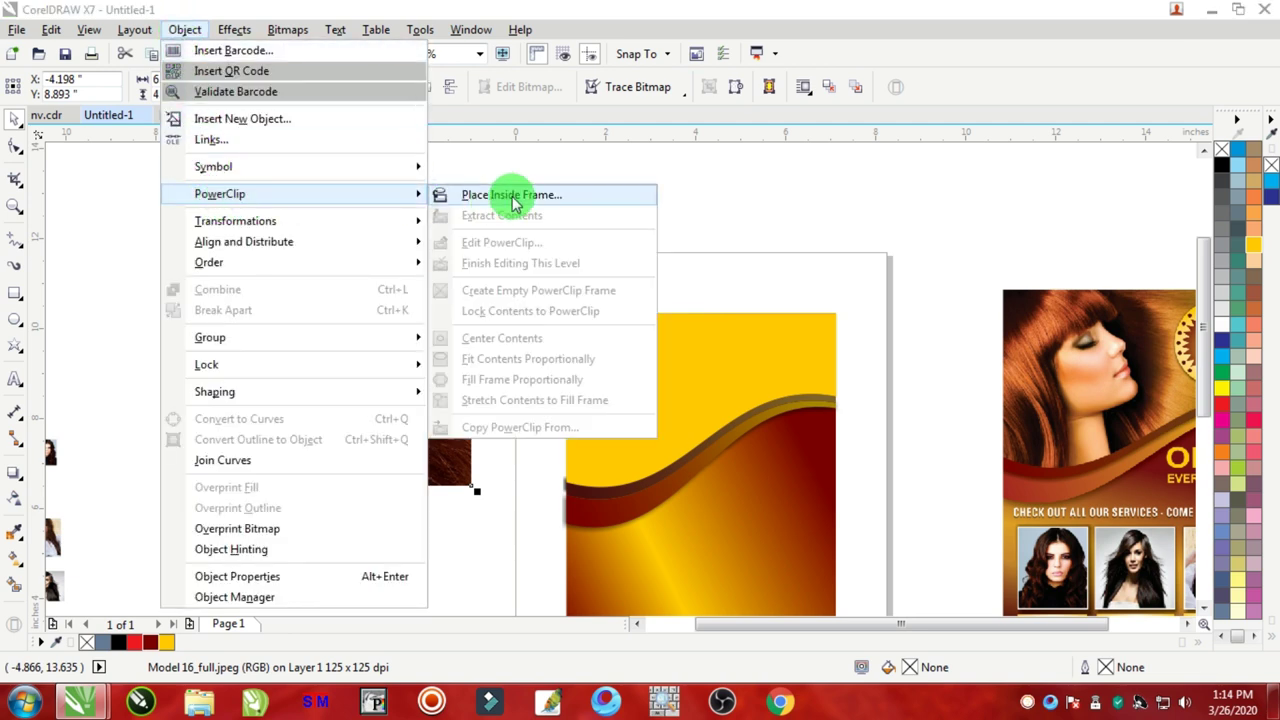
{"action": "left_click", "coordinate": [580, 200]}
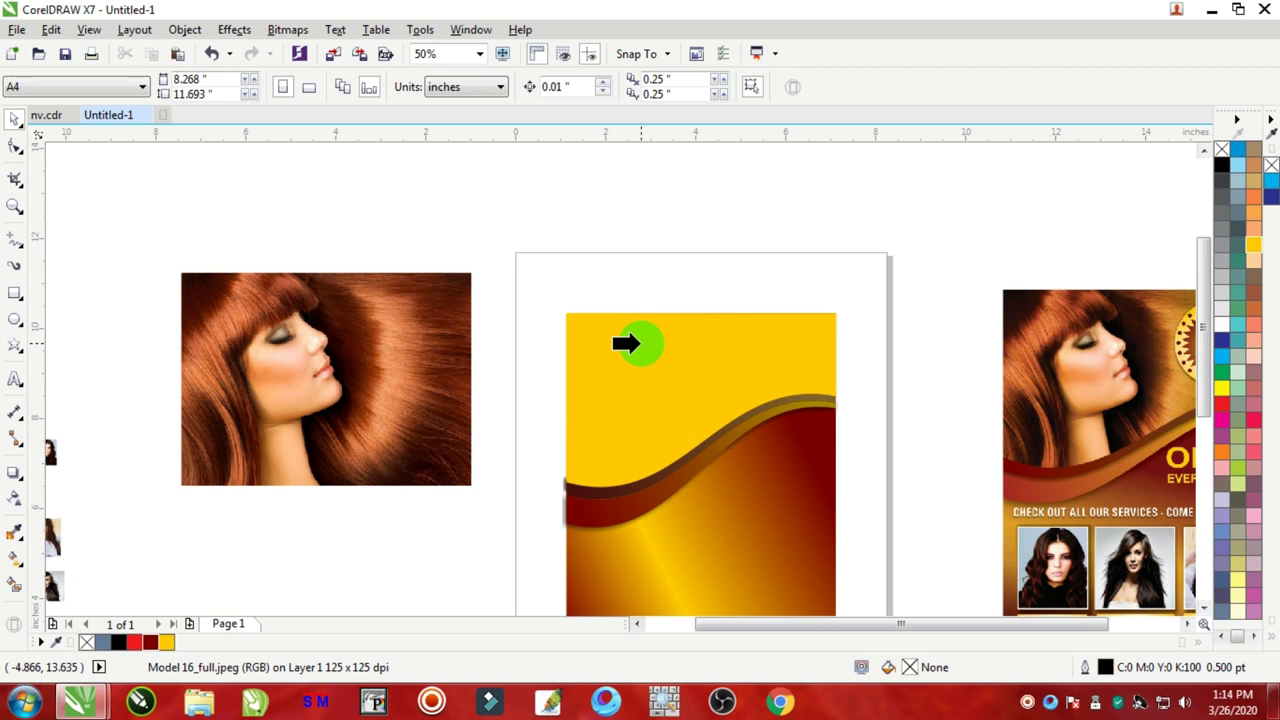
{"action": "left_click", "coordinate": [626, 344]}
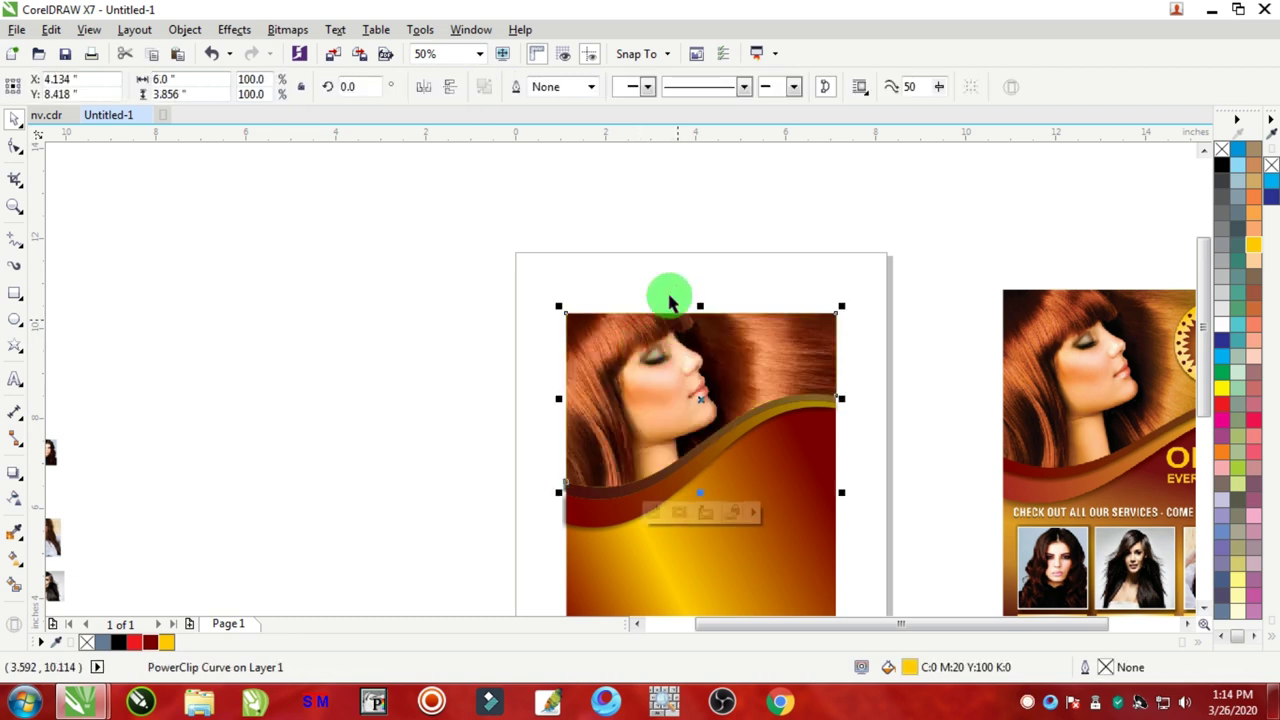
{"action": "key", "text": "F3"}
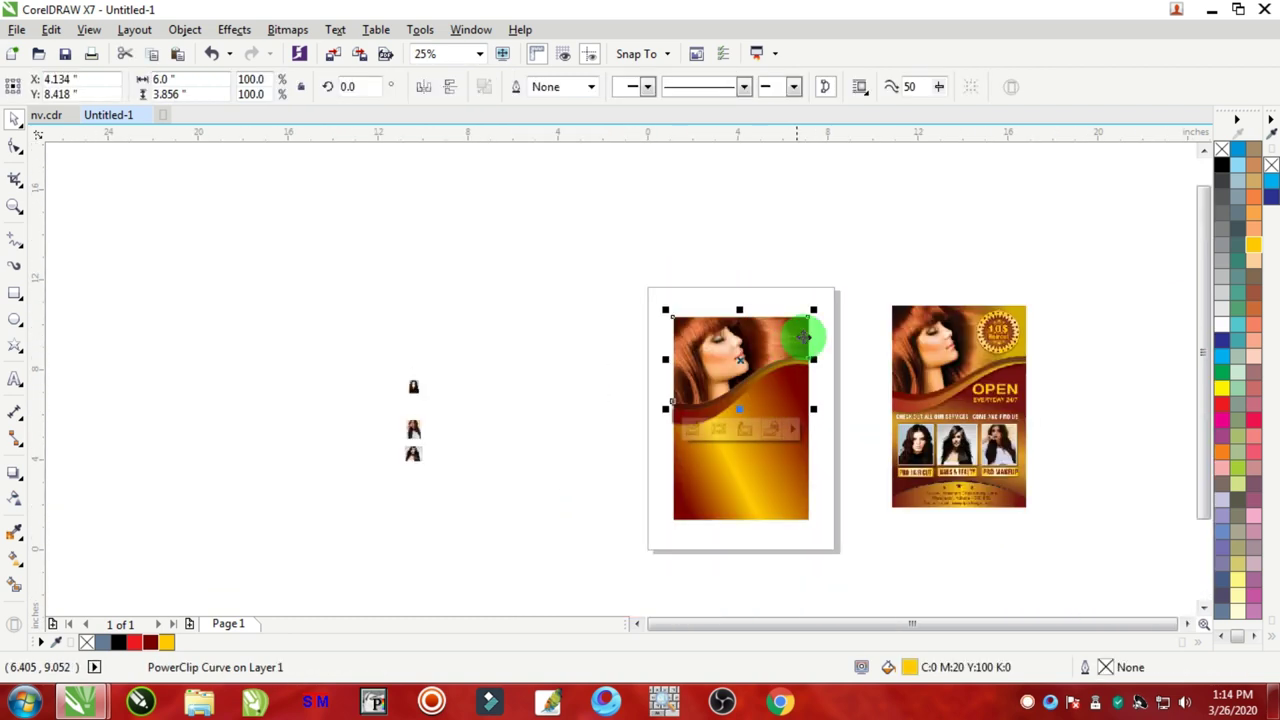
{"action": "scroll", "coordinate": [770, 320], "scroll_direction": "up", "scroll_amount": 3}
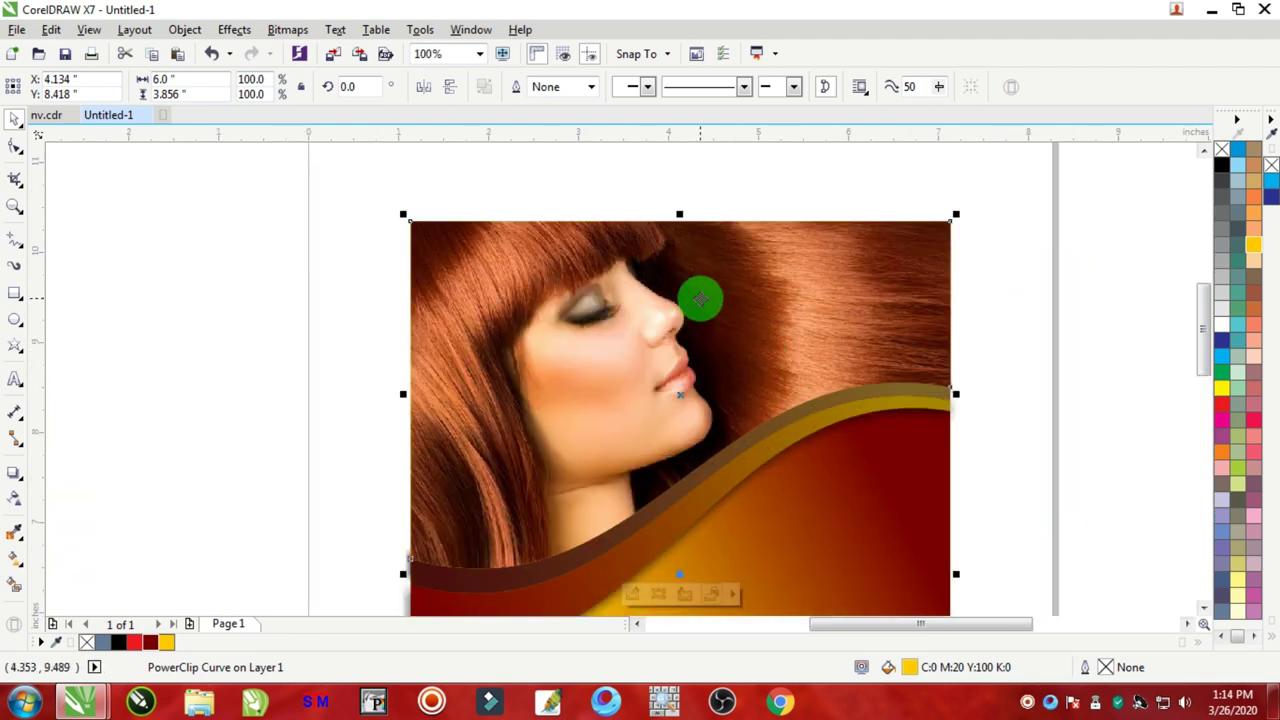
{"action": "left_click", "coordinate": [752, 286], "text": "ctrl"}
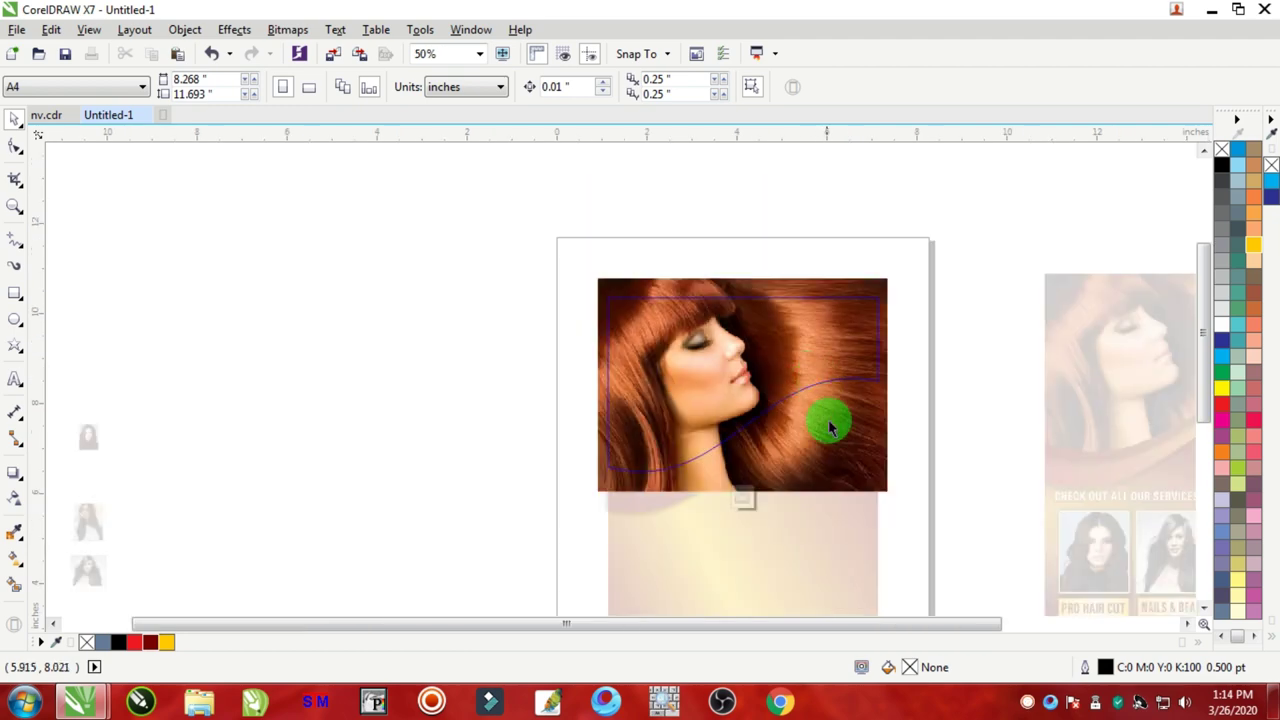
Step: Scale the clipped photo down to 207.3% (5.583 × 4.104 in) and shift it slightly left and down
{"action": "scroll", "coordinate": [806, 371], "scroll_direction": "down", "scroll_amount": 1}
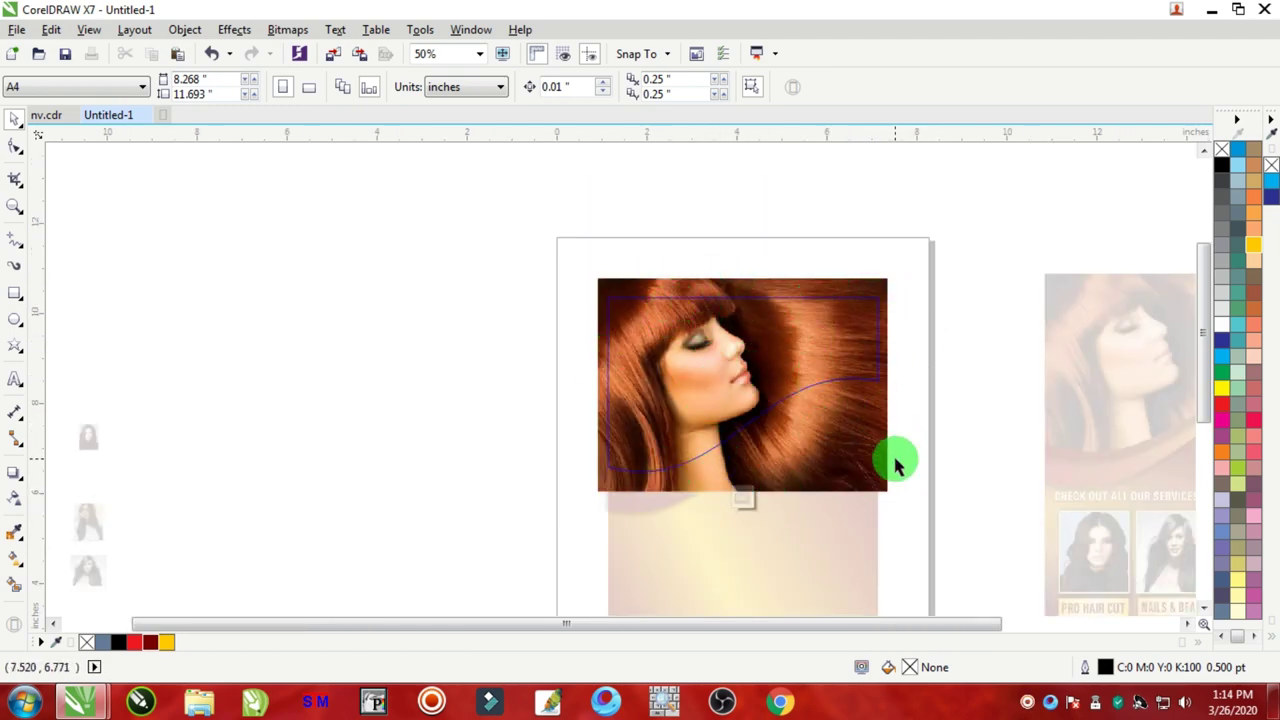
{"action": "left_click", "coordinate": [870, 480]}
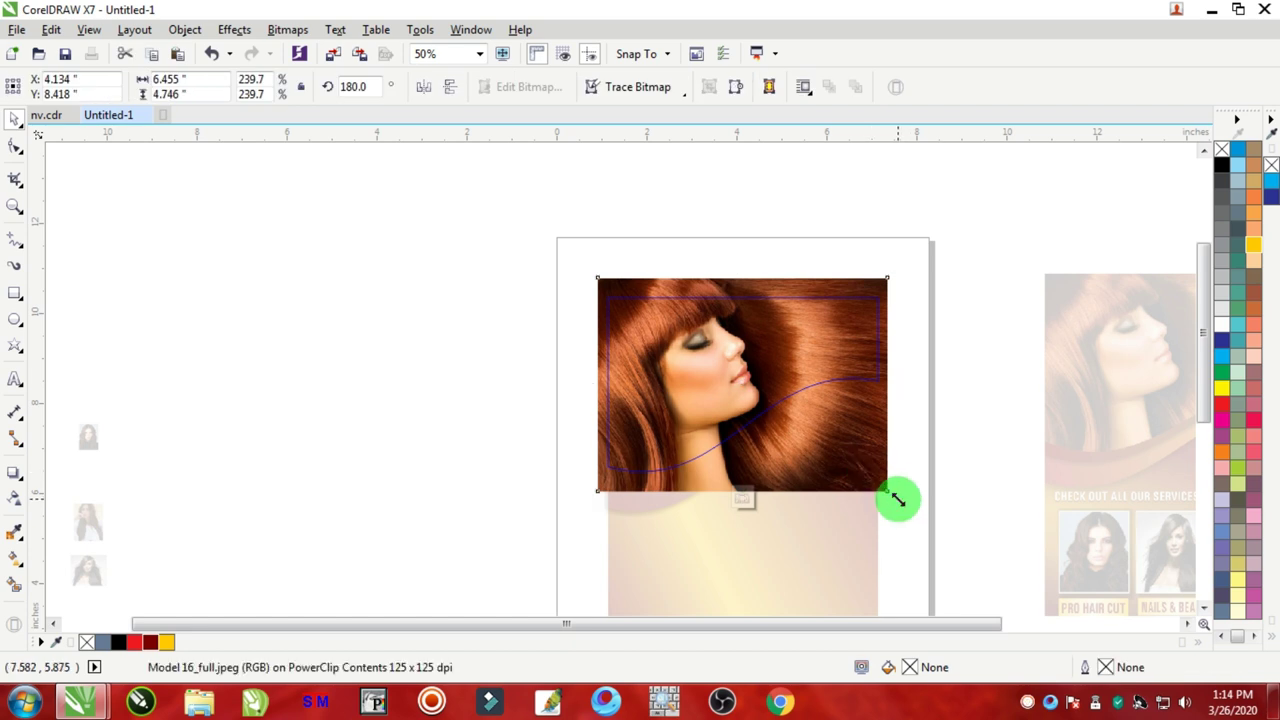
{"action": "left_click_drag", "start_coordinate": [896, 498], "coordinate": [884, 486]}
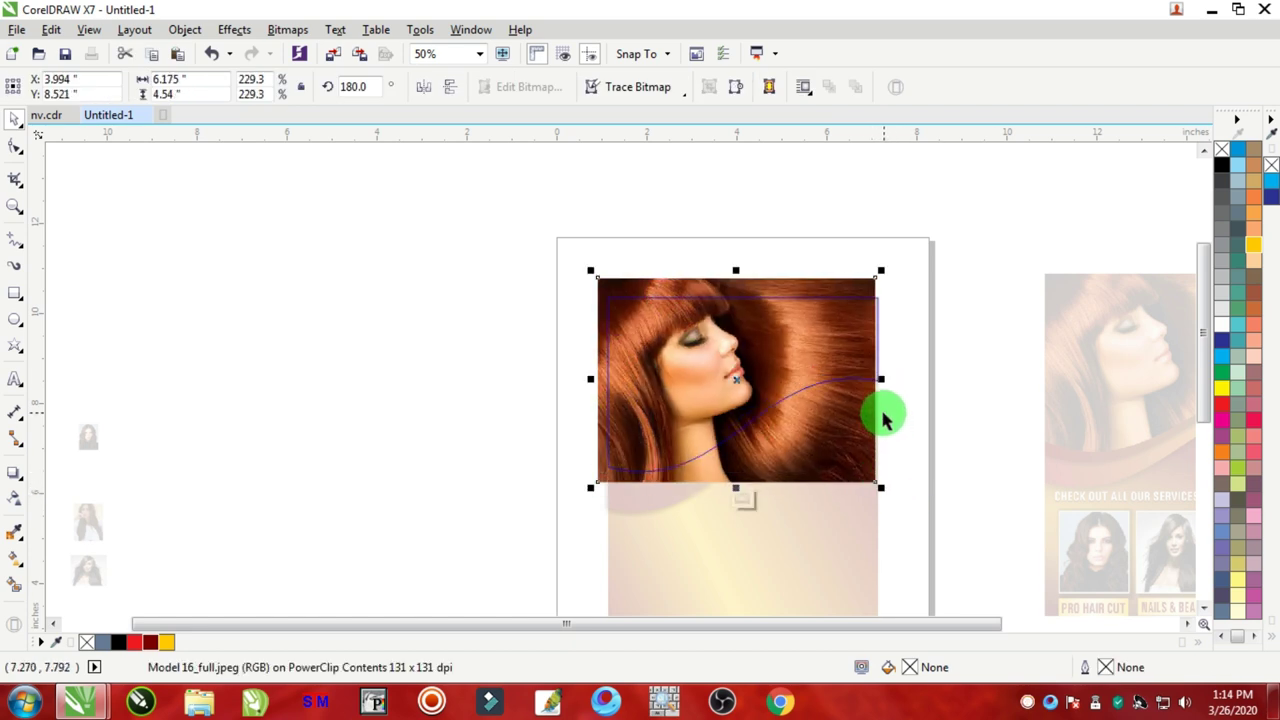
{"action": "left_click_drag", "start_coordinate": [862, 443], "coordinate": [859, 445]}
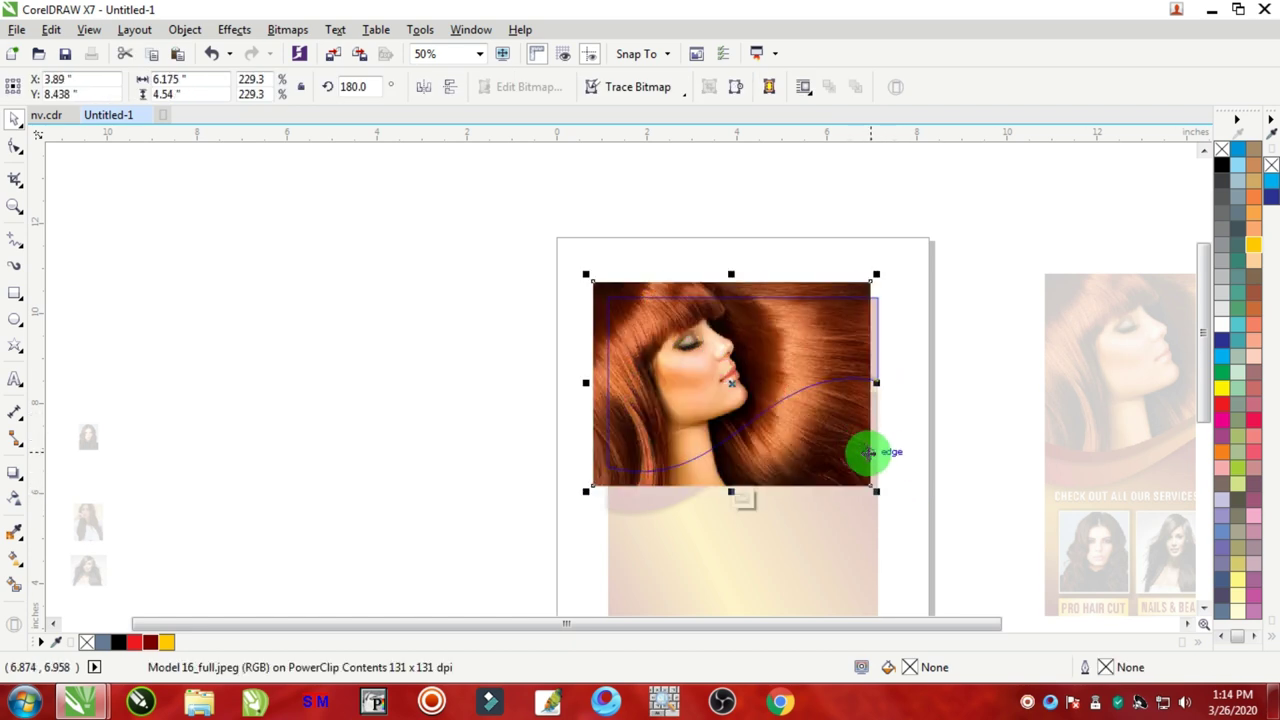
{"action": "left_click_drag", "start_coordinate": [874, 492], "coordinate": [860, 478]}
{"action": "left_click_drag", "start_coordinate": [588, 278], "coordinate": [598, 285]}
{"action": "scroll", "coordinate": [729, 354], "scroll_direction": "up", "scroll_amount": 2}
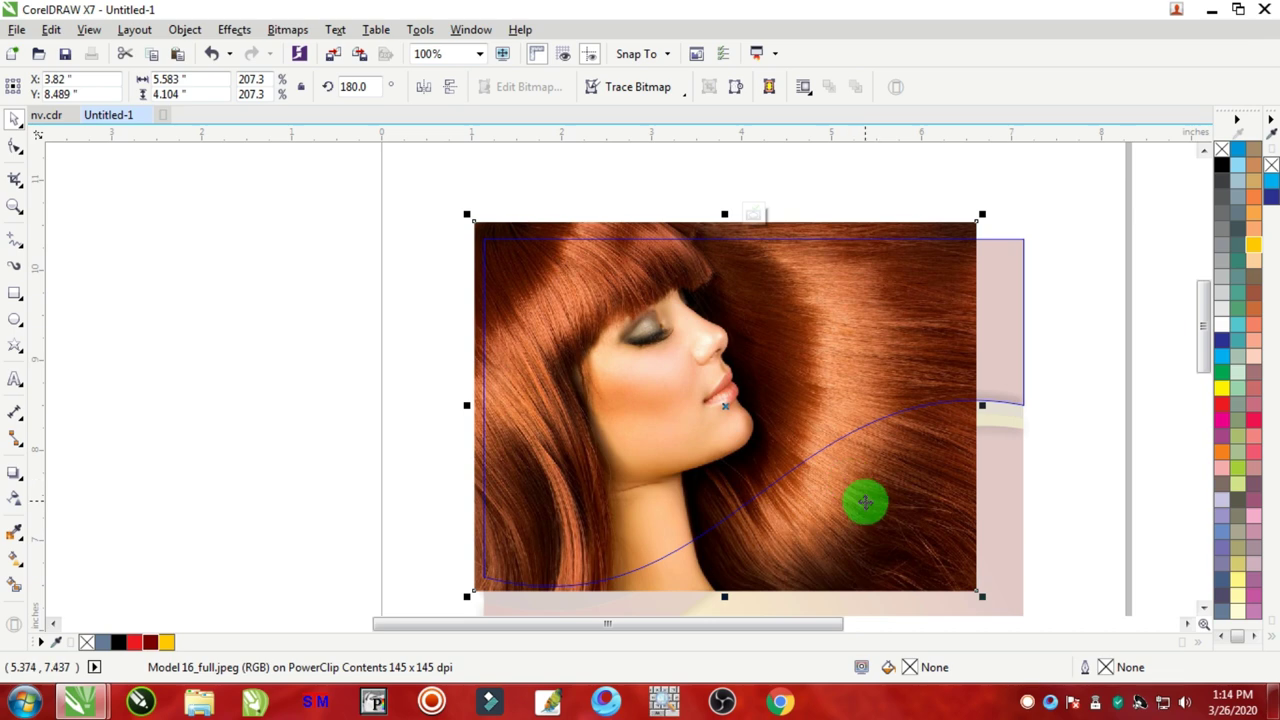
{"action": "left_click_drag", "start_coordinate": [865, 502], "coordinate": [851, 511]}
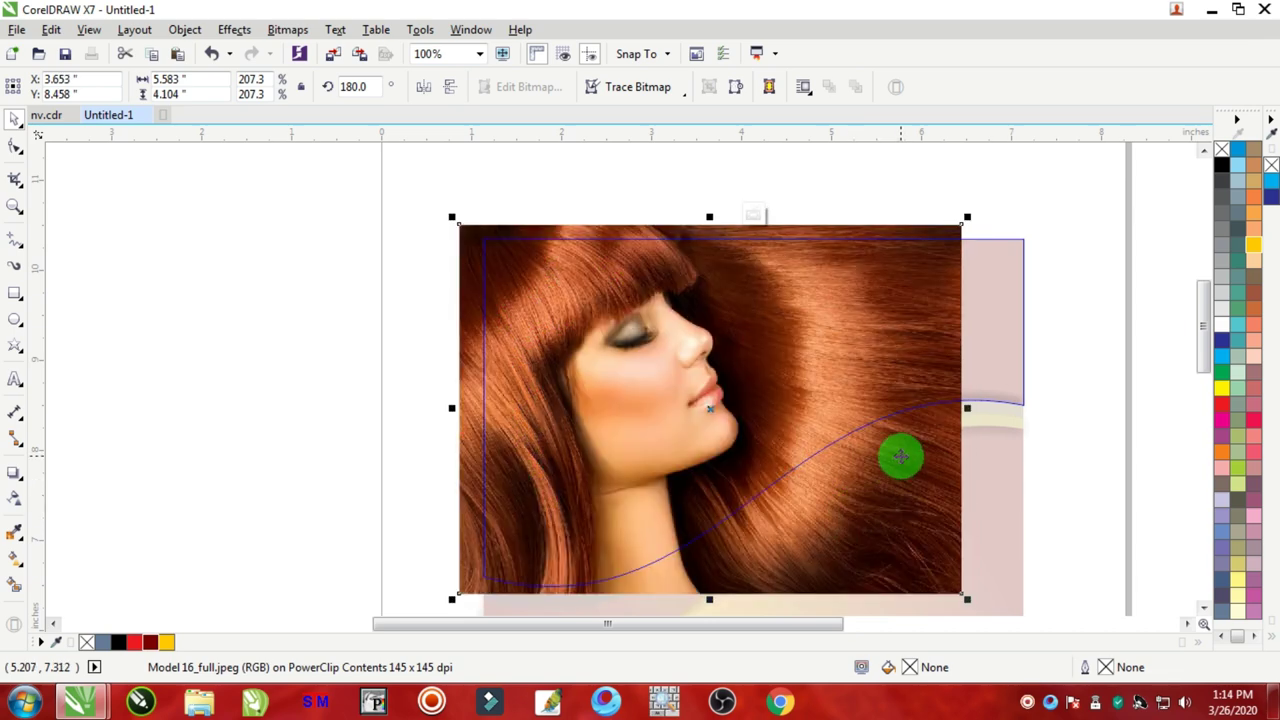
{"action": "scroll", "coordinate": [900, 456], "scroll_direction": "down", "scroll_amount": 2}
{"action": "scroll", "coordinate": [935, 423], "scroll_direction": "up", "scroll_amount": 2}
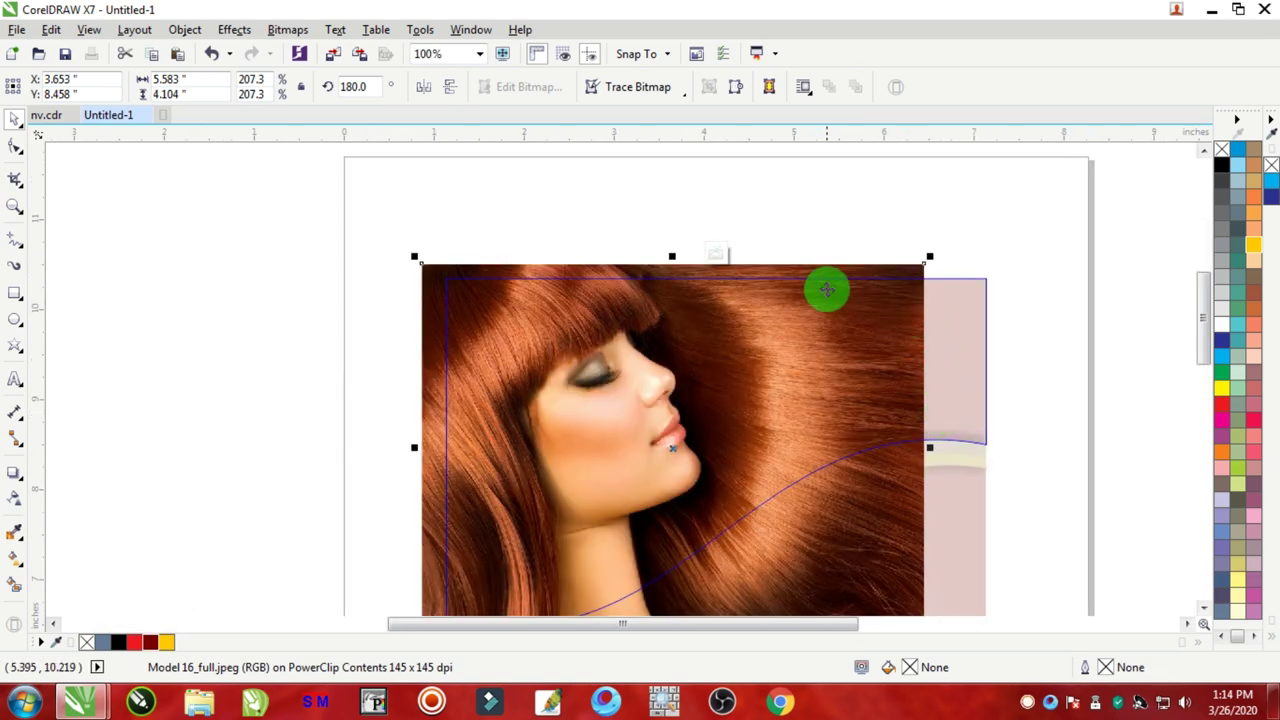
{"action": "scroll", "coordinate": [932, 305], "scroll_direction": "up", "scroll_amount": 4}
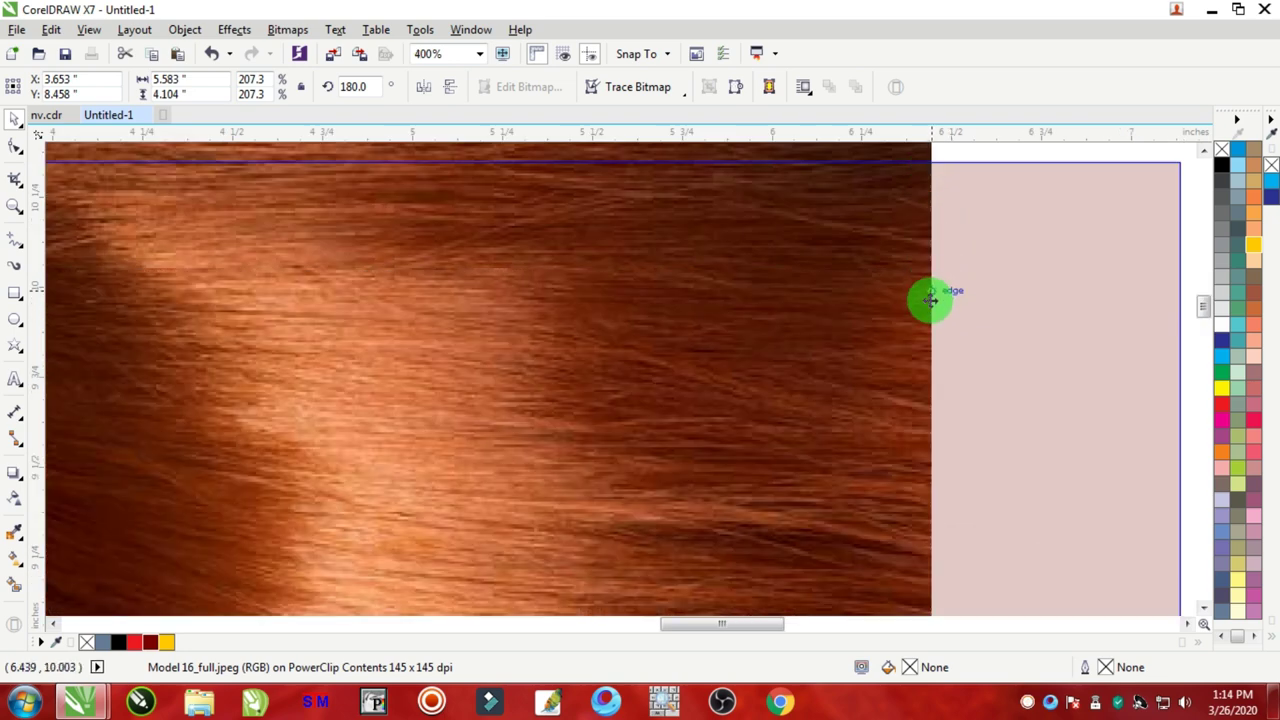
{"action": "scroll", "coordinate": [929, 443], "scroll_direction": "down", "scroll_amount": 2}
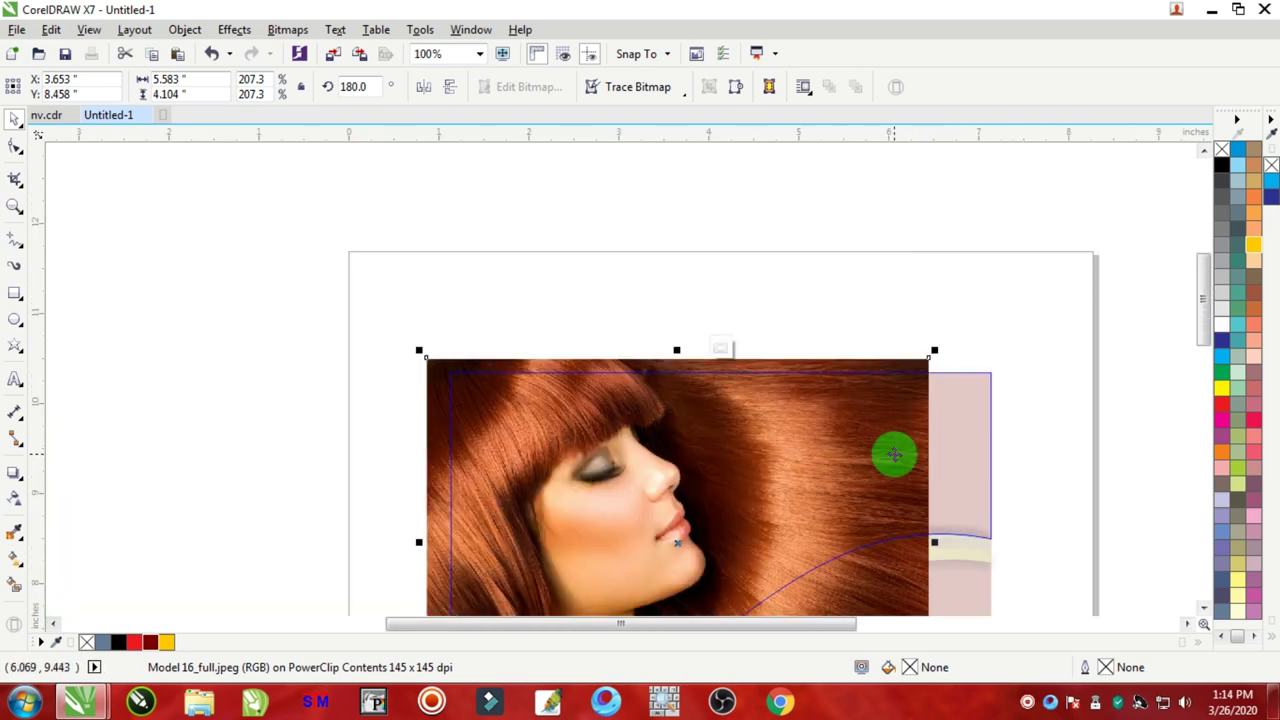
Step: Apply a linear transparency from the face rightward so the photo fades out at its right edge
{"action": "left_click", "coordinate": [14, 498]}
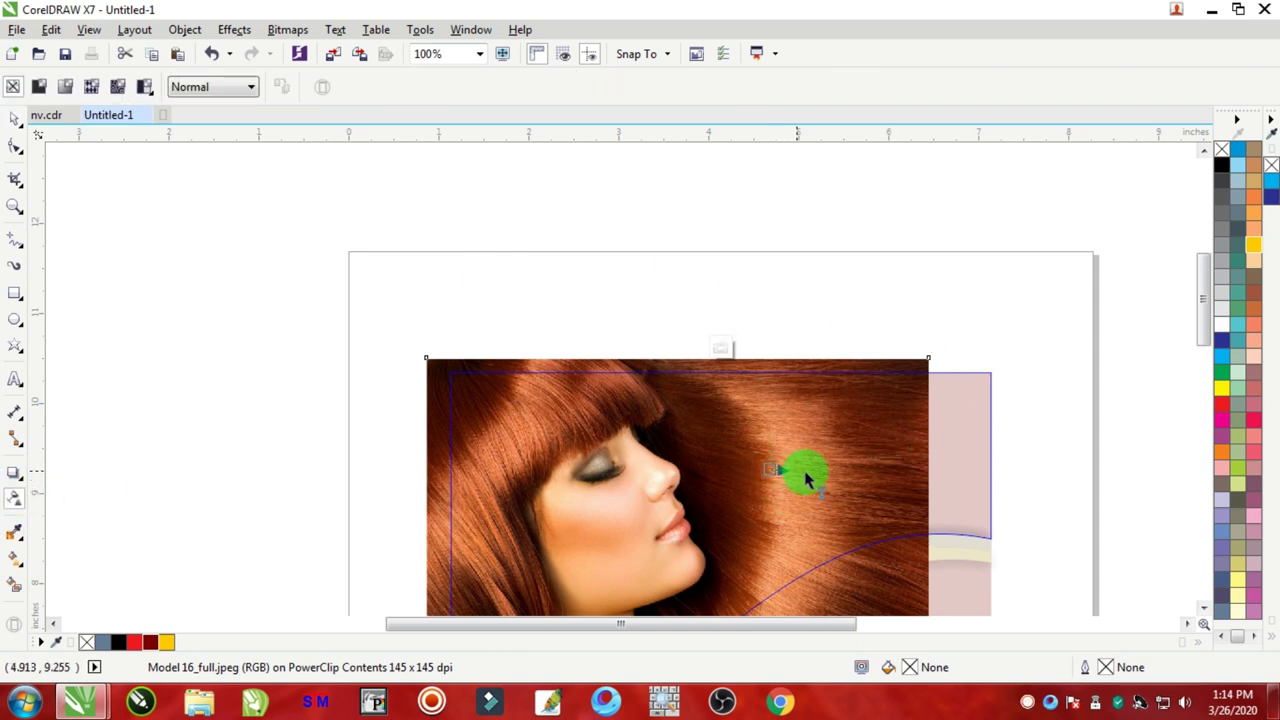
{"action": "left_click_drag", "start_coordinate": [805, 471], "coordinate": [891, 470]}
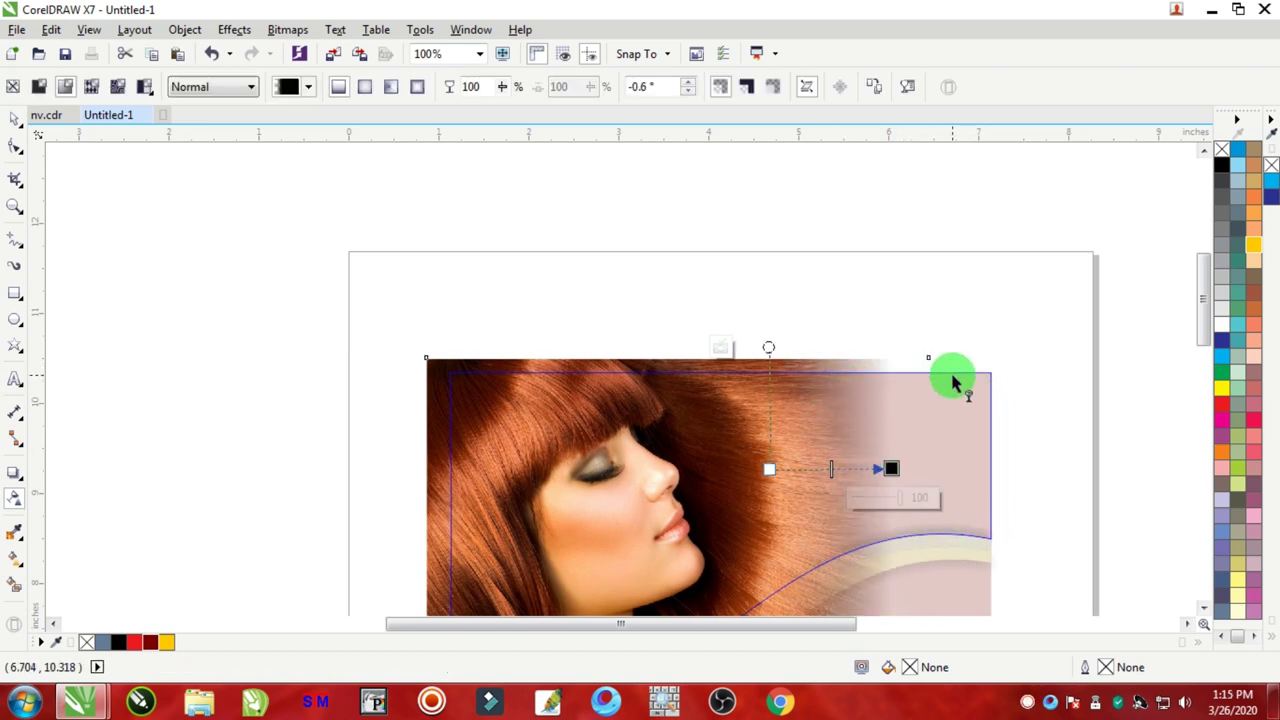
{"action": "left_click", "coordinate": [15, 118]}
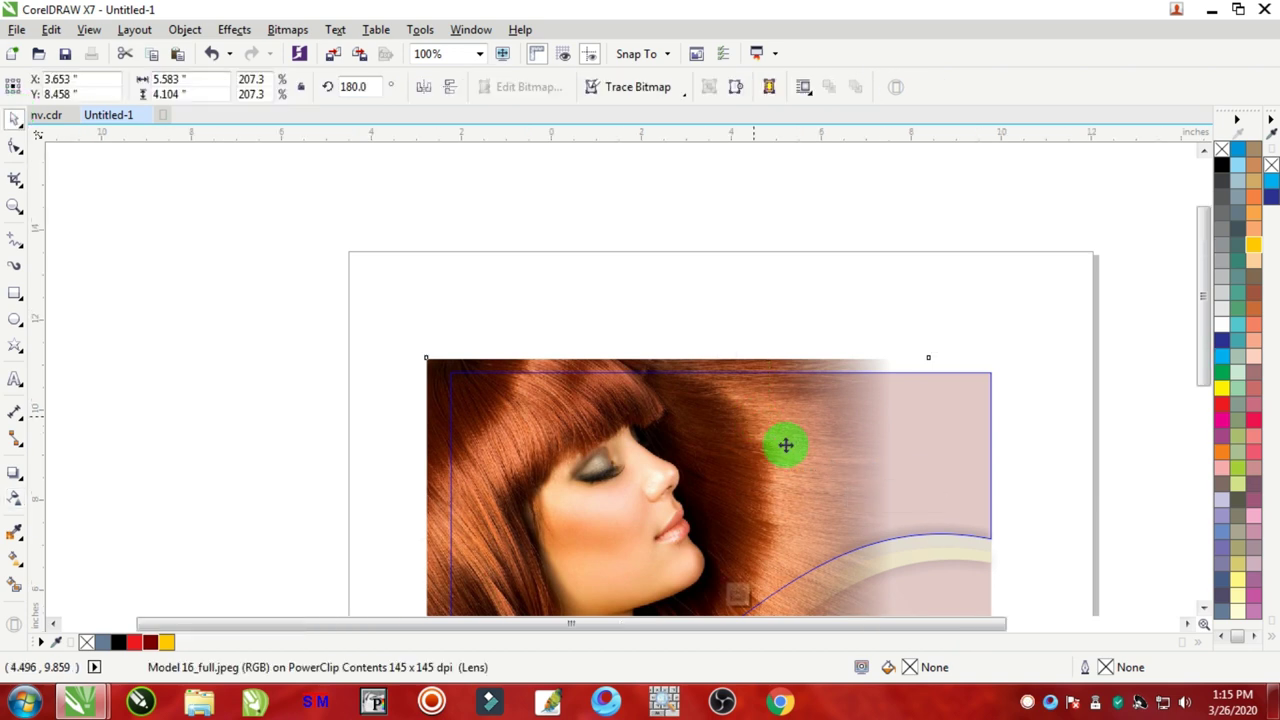
{"action": "scroll", "coordinate": [786, 443], "scroll_direction": "down", "scroll_amount": 3}
{"action": "scroll", "coordinate": [815, 465], "scroll_direction": "up", "scroll_amount": 3}
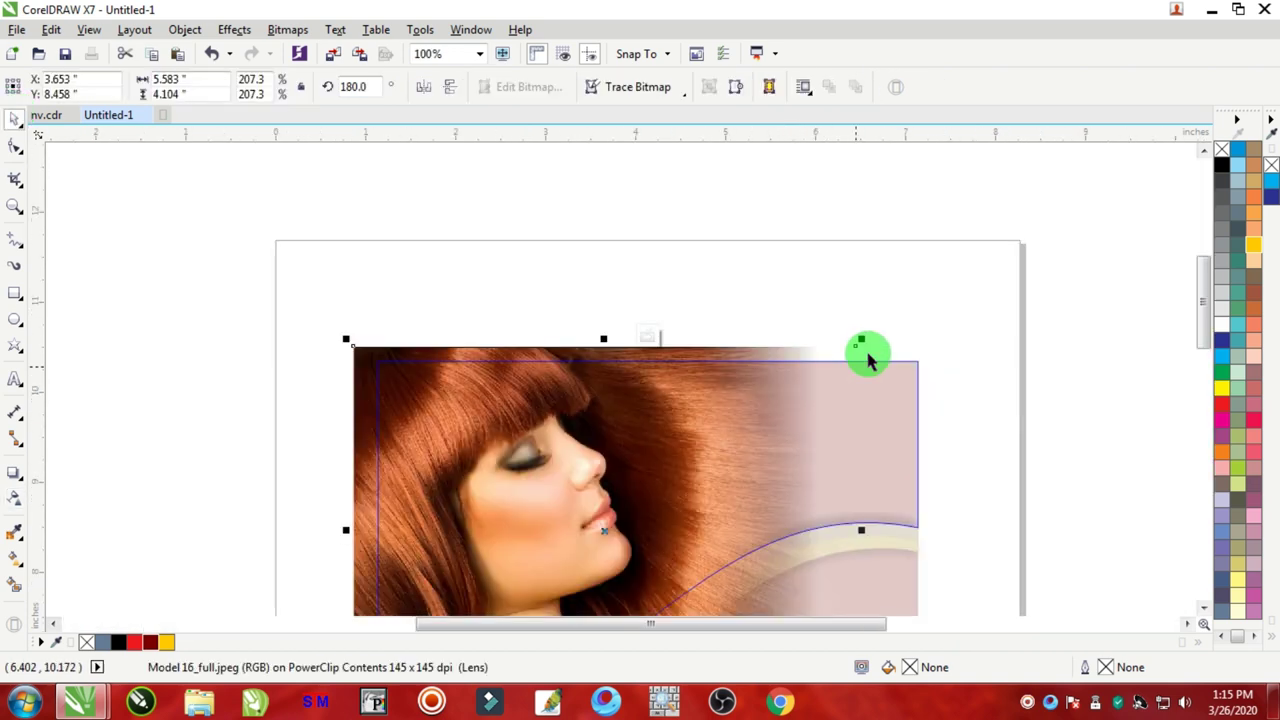
{"action": "left_click", "coordinate": [920, 258]}
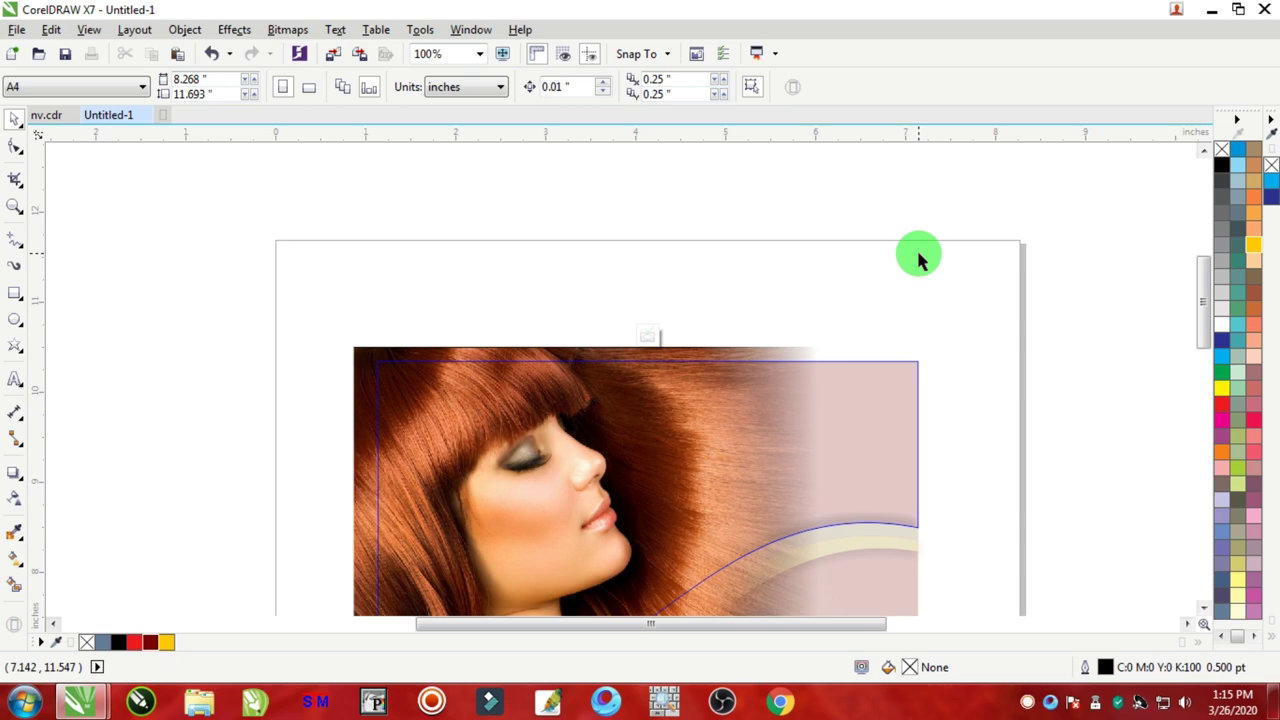
{"action": "left_click", "coordinate": [920, 258], "text": "ctrl"}
Step: Zoom around to check the photo fading into the yellow panel above the wave band, then reselect the panel
{"action": "scroll", "coordinate": [917, 400], "scroll_direction": "down", "scroll_amount": 2}
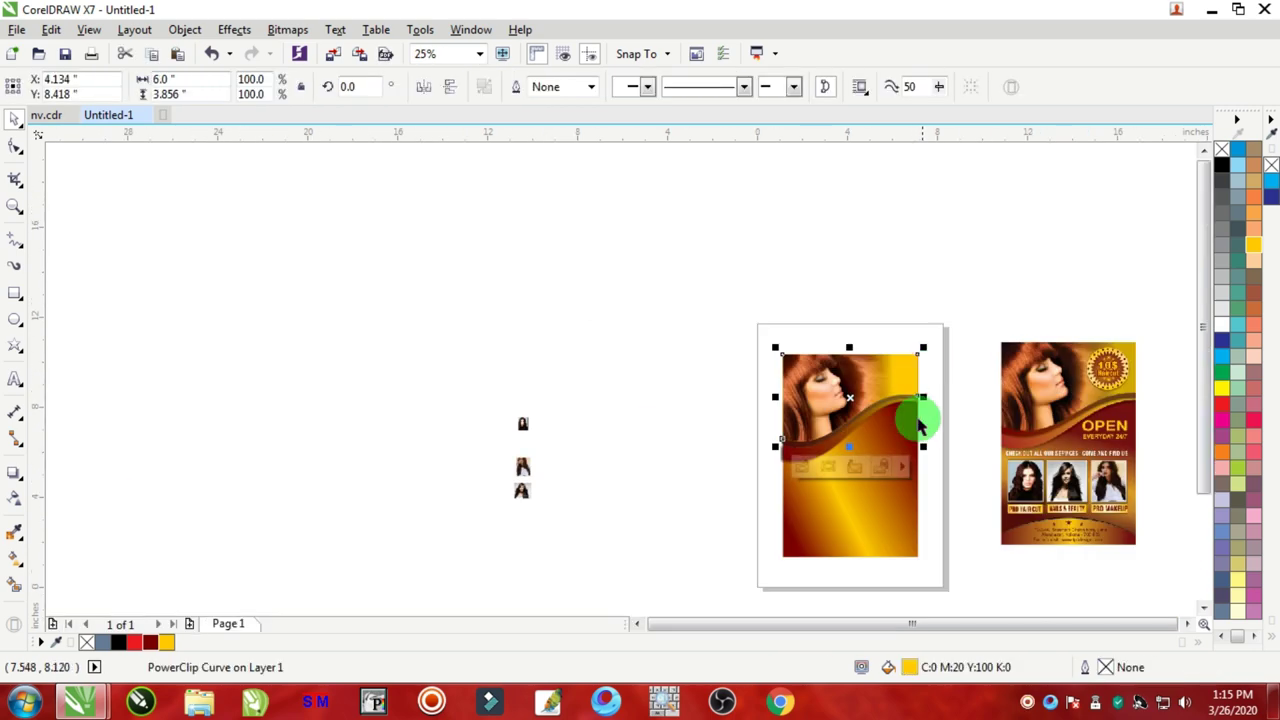
{"action": "scroll", "coordinate": [910, 415], "scroll_direction": "up", "scroll_amount": 1}
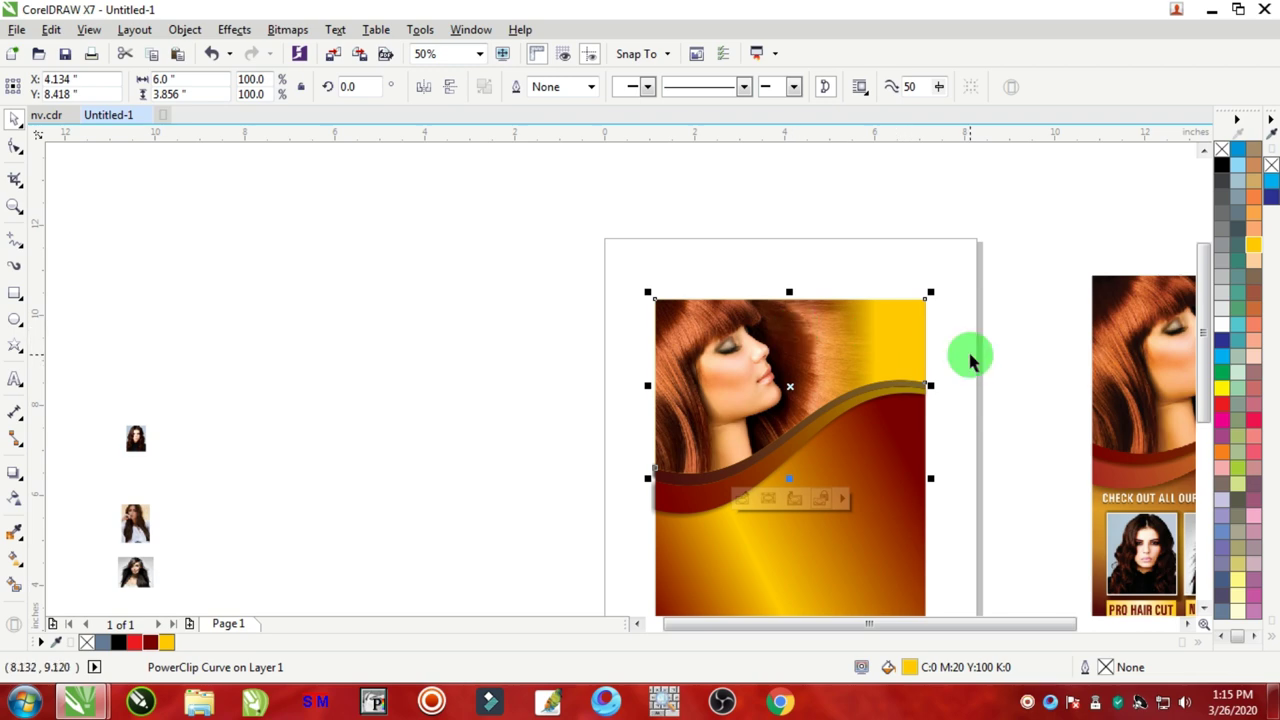
{"action": "scroll", "coordinate": [971, 357], "scroll_direction": "down", "scroll_amount": 1}
{"action": "left_click", "coordinate": [720, 368]}
{"action": "scroll", "coordinate": [962, 370], "scroll_direction": "up", "scroll_amount": 2}
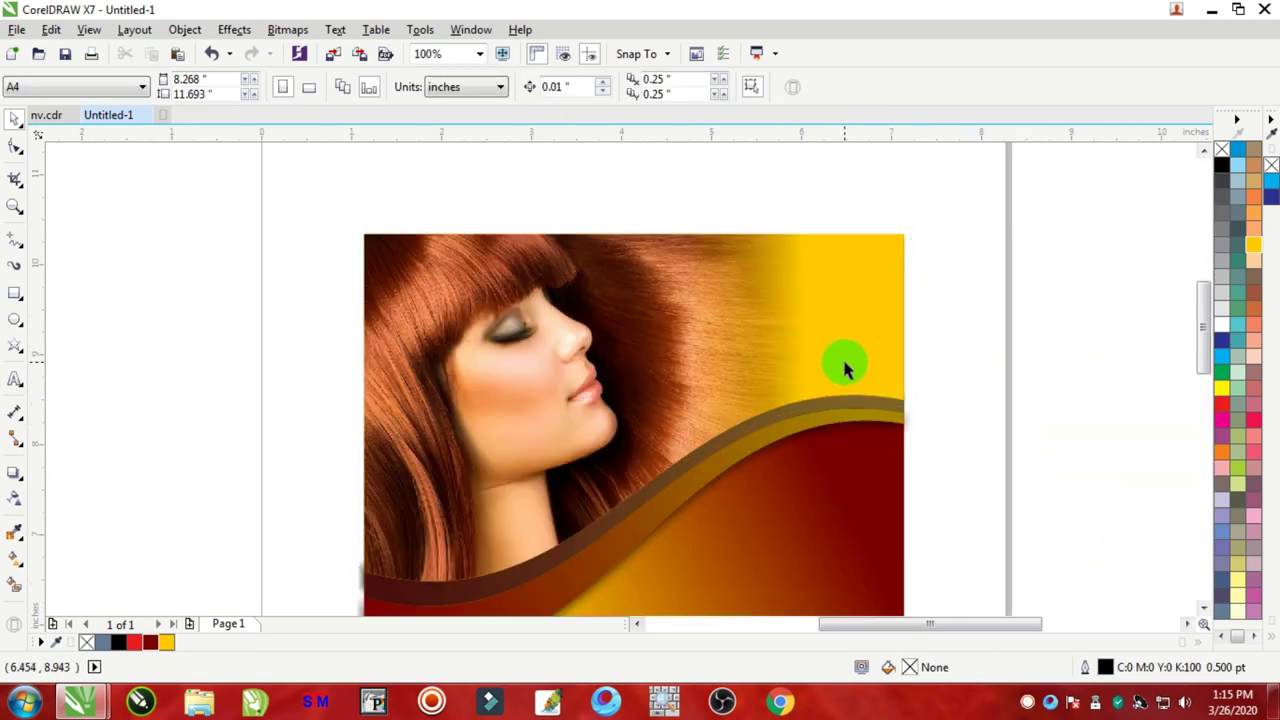
{"action": "scroll", "coordinate": [846, 366], "scroll_direction": "down", "scroll_amount": 2}
{"action": "scroll", "coordinate": [1012, 365], "scroll_direction": "up", "scroll_amount": 3}
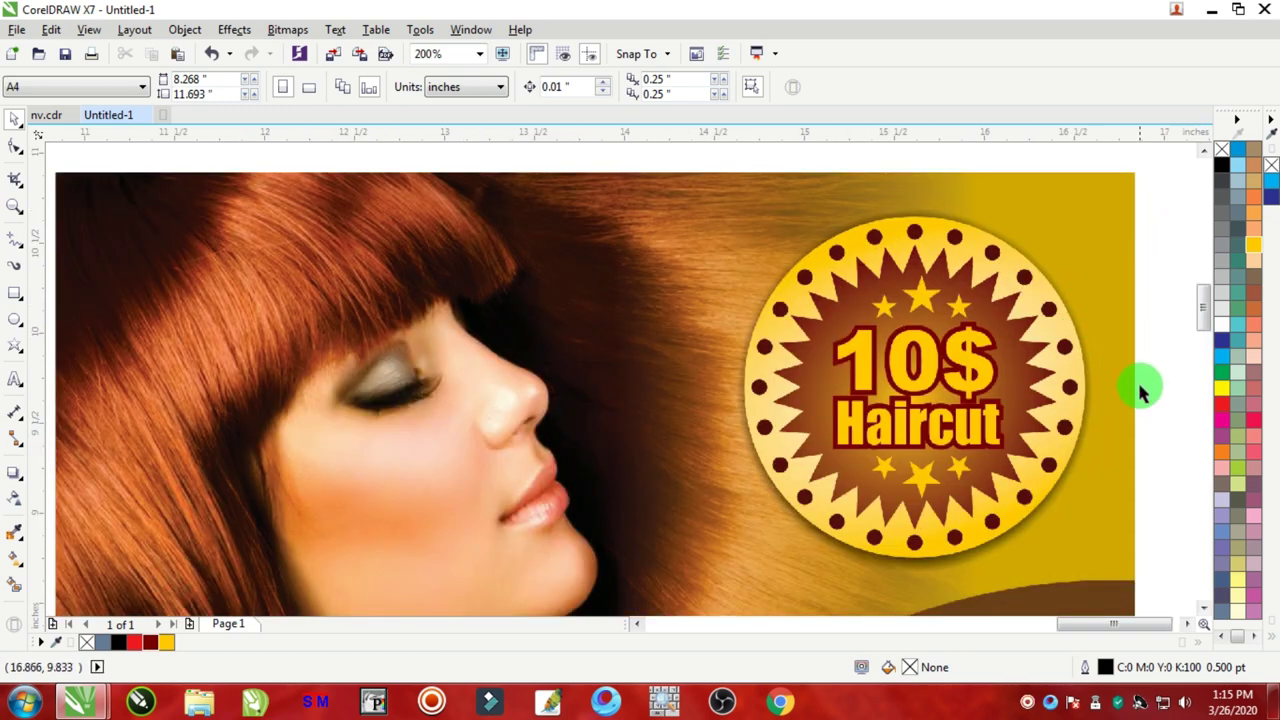
{"action": "scroll", "coordinate": [594, 350], "scroll_direction": "down", "scroll_amount": 2}
{"action": "scroll", "coordinate": [720, 308], "scroll_direction": "up", "scroll_amount": 1}
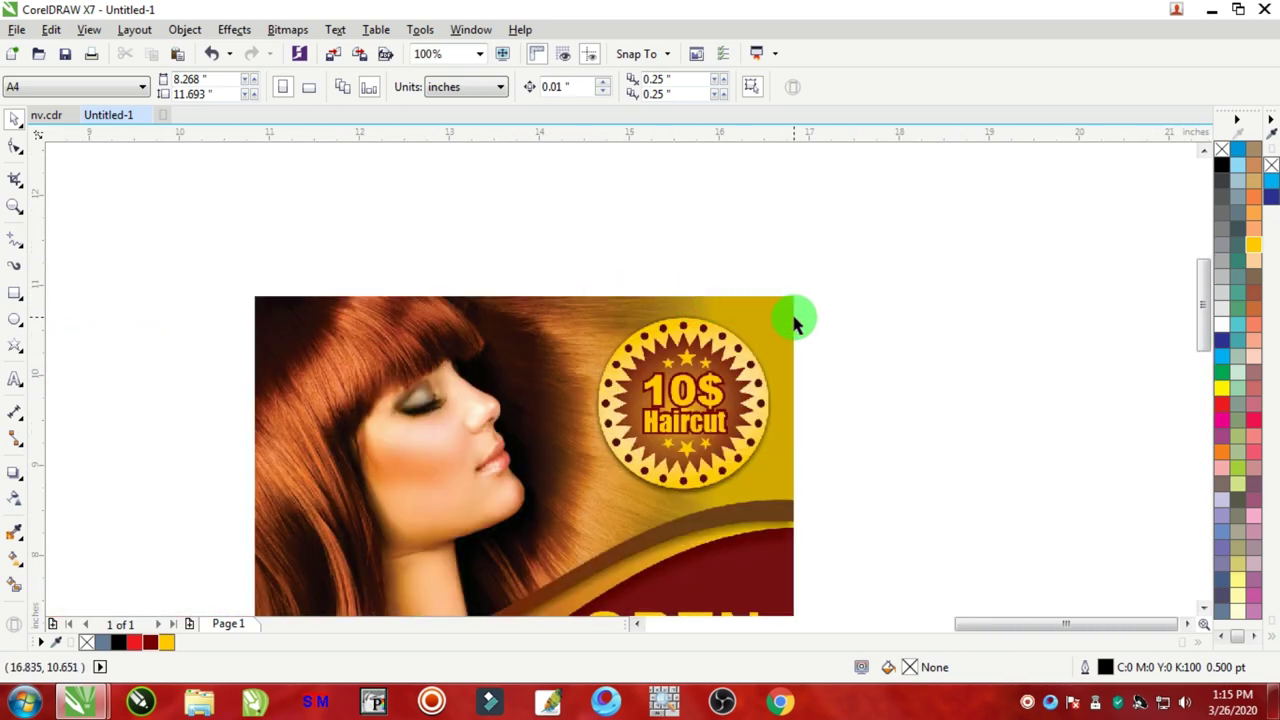
{"action": "scroll", "coordinate": [380, 380], "scroll_direction": "down", "scroll_amount": 2}
{"action": "scroll", "coordinate": [390, 380], "scroll_direction": "up", "scroll_amount": 2}
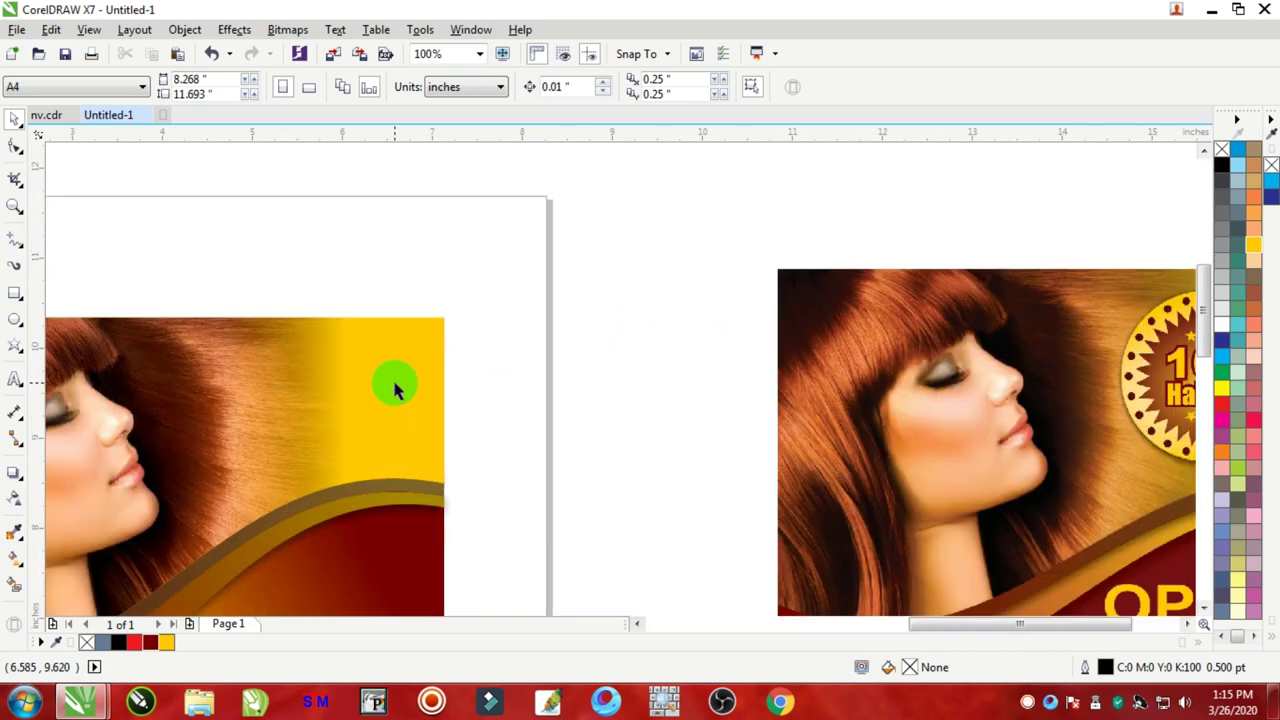
{"action": "left_click", "coordinate": [435, 350]}
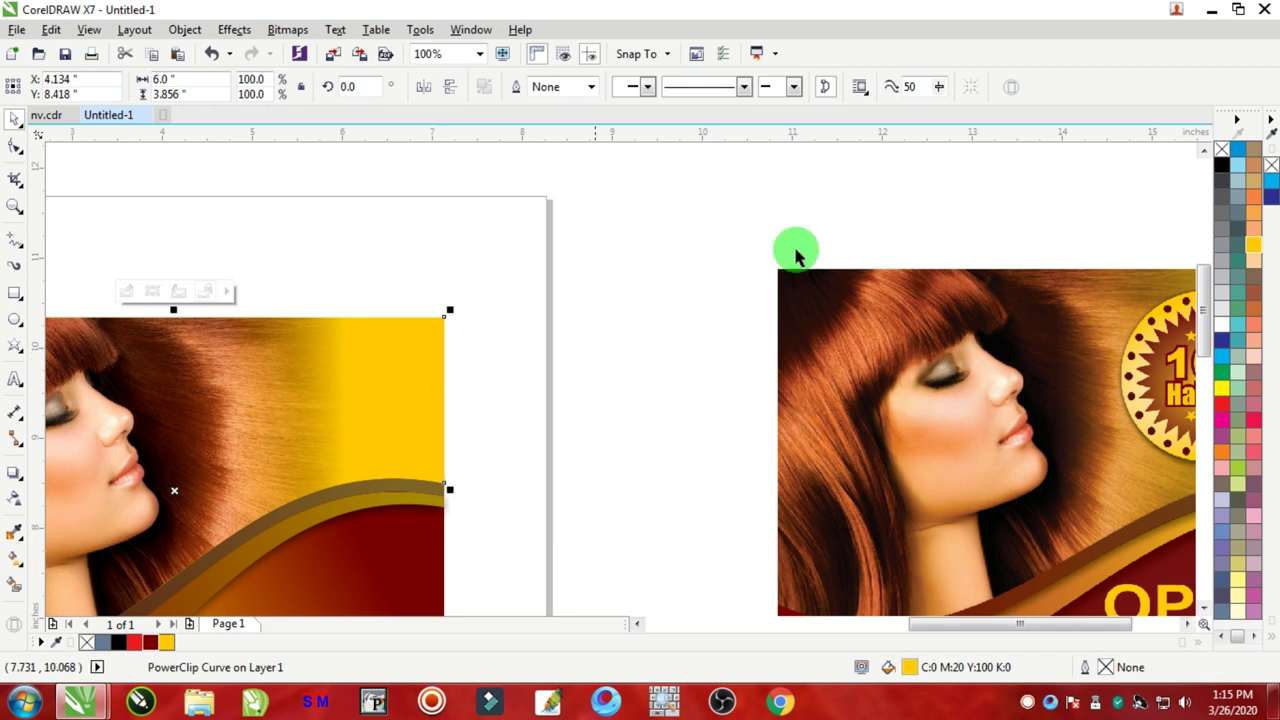
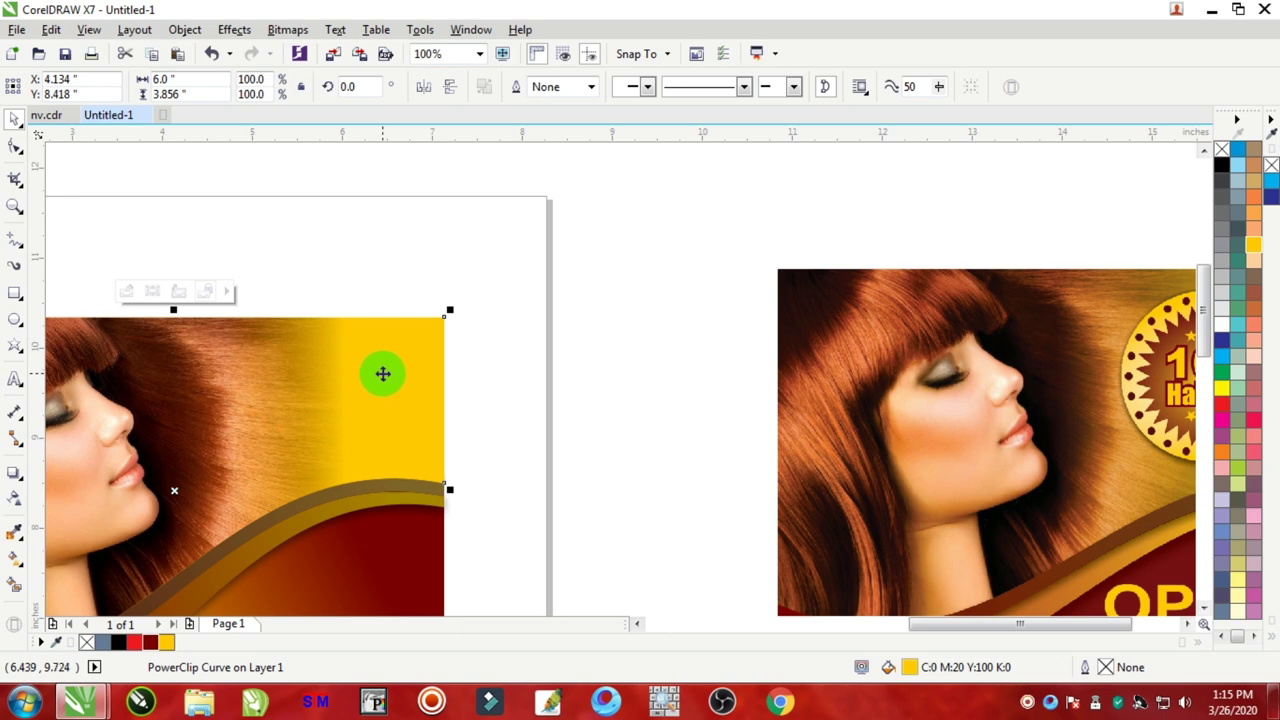
Step: Mix black into the yellow background fill twice to darken it to a muted gold
{"action": "scroll", "coordinate": [435, 375], "scroll_direction": "down", "scroll_amount": 3}
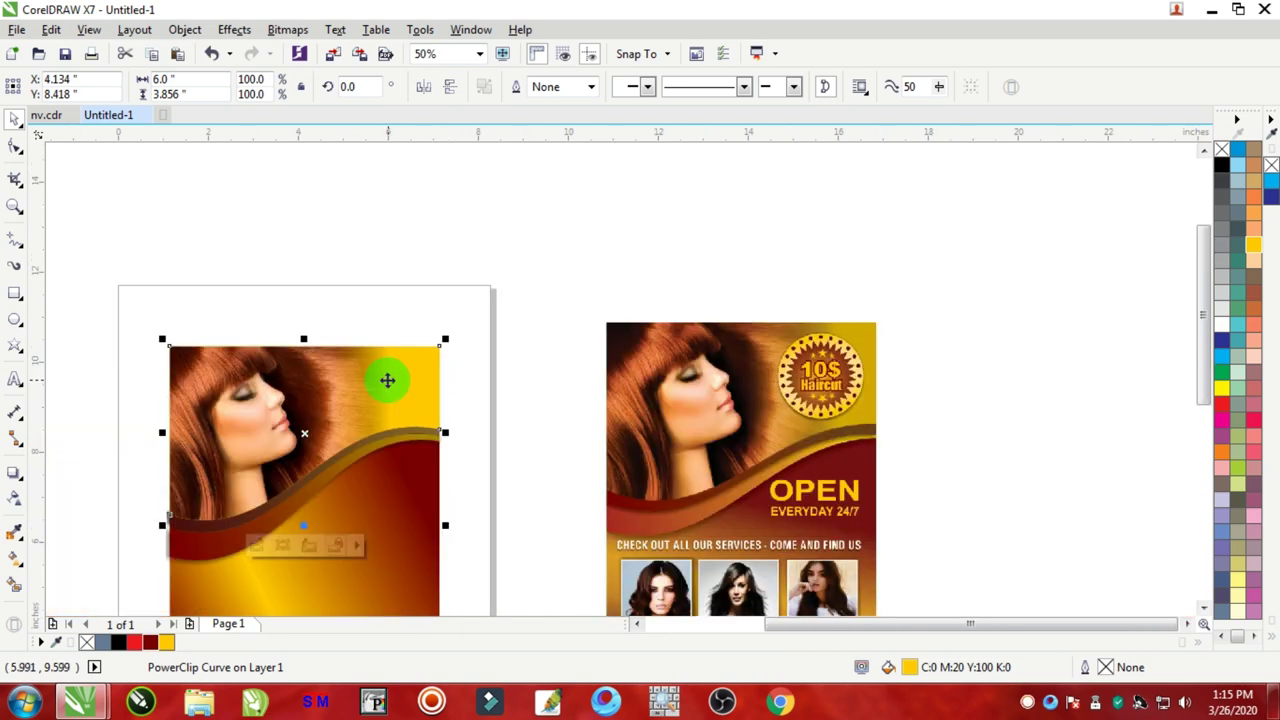
{"action": "scroll", "coordinate": [366, 380], "scroll_direction": "up", "scroll_amount": 3}
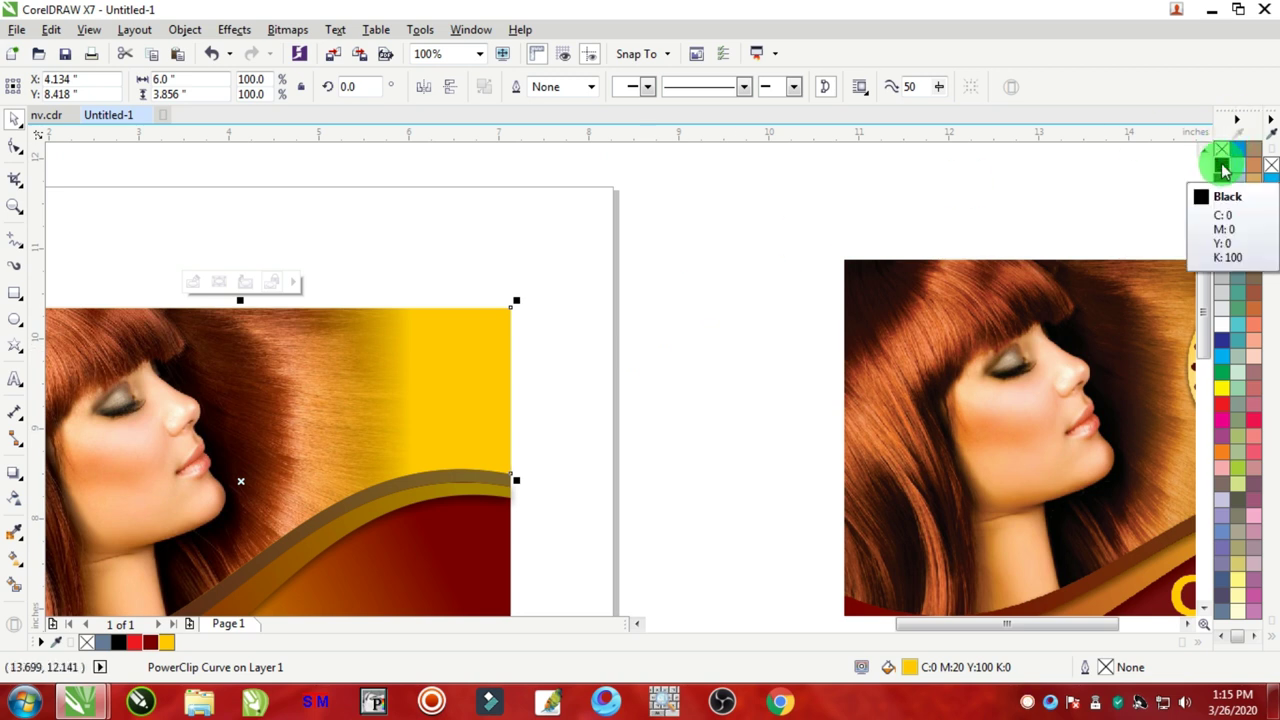
{"action": "left_click", "coordinate": [1222, 166], "text": "ctrl"}
{"action": "left_click", "coordinate": [1222, 166], "text": "ctrl"}
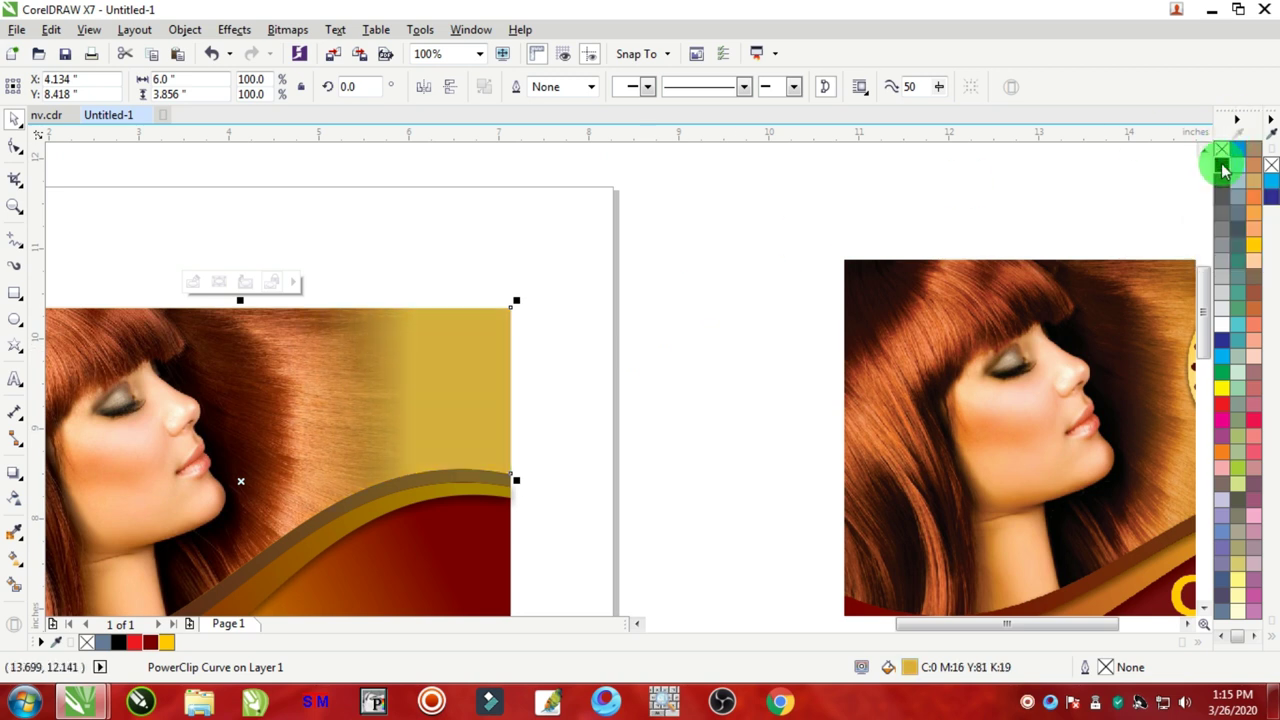
{"action": "left_click", "coordinate": [754, 249]}
Step: Shift the Hair-Salon-Flyer-Template.jpg reference image to the left
{"action": "scroll", "coordinate": [771, 271], "scroll_direction": "down", "scroll_amount": 2}
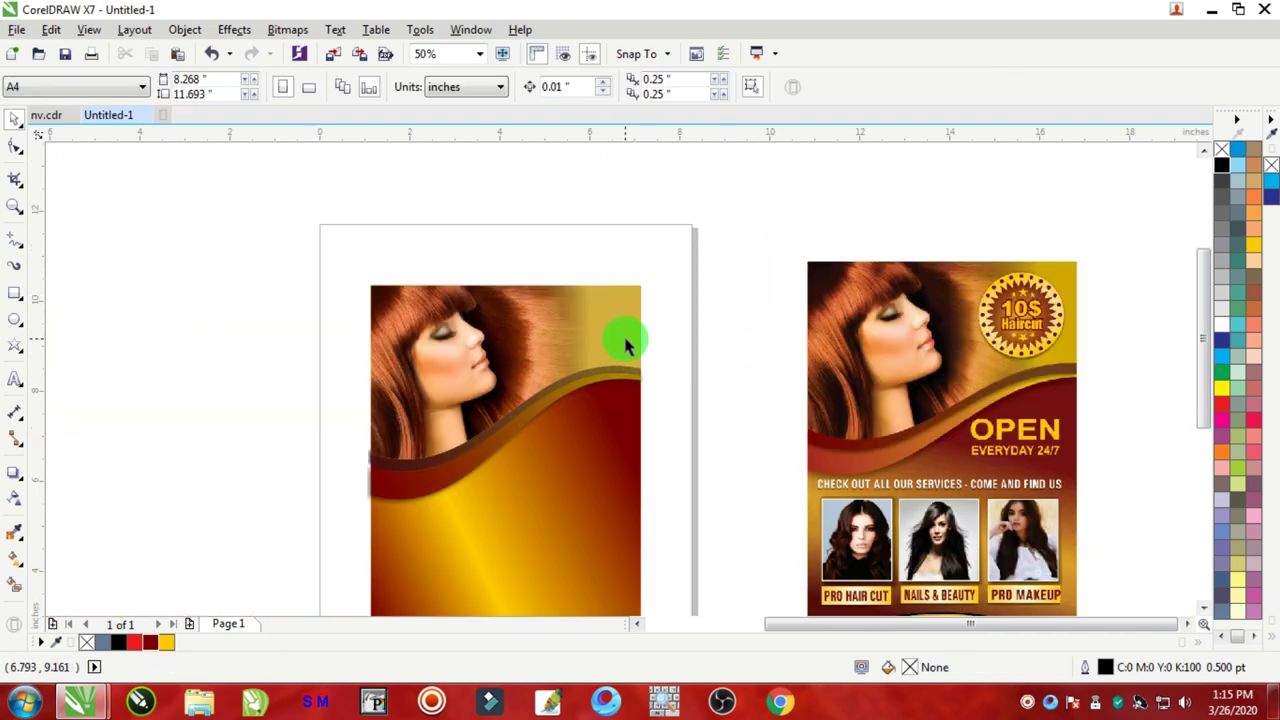
{"action": "scroll", "coordinate": [1049, 317], "scroll_direction": "up", "scroll_amount": 4}
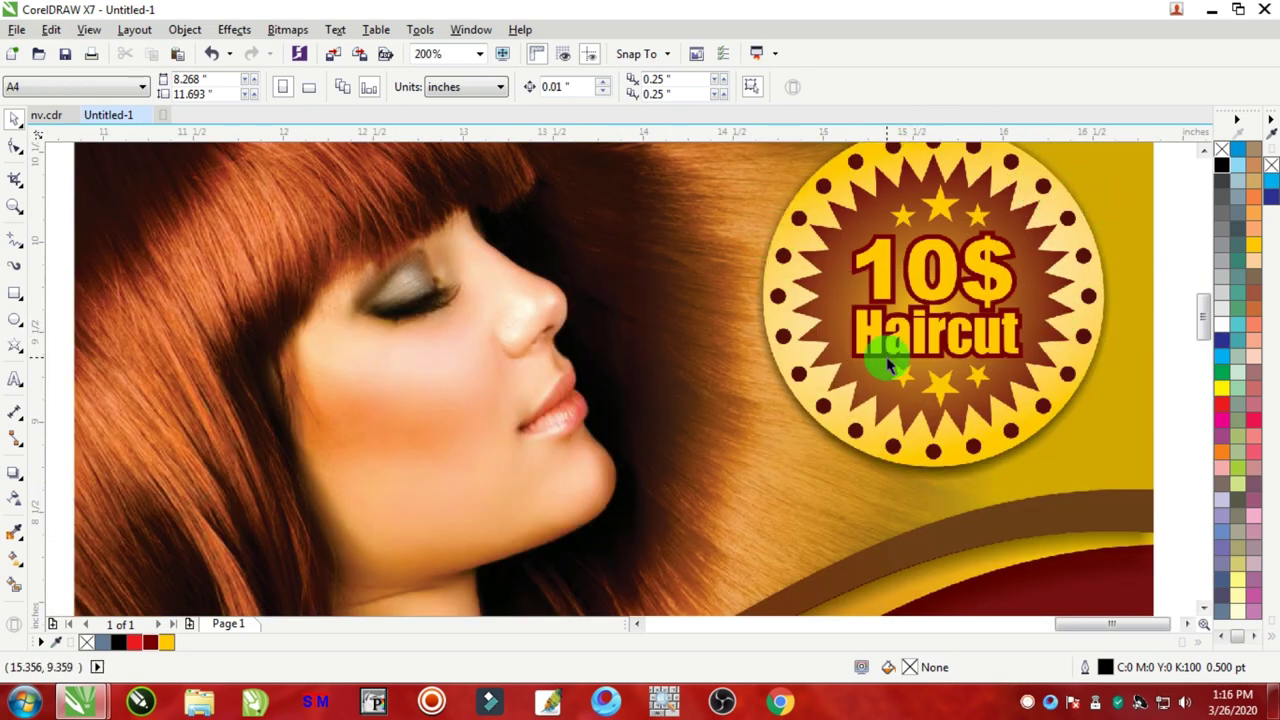
{"action": "scroll", "coordinate": [889, 360], "scroll_direction": "down", "scroll_amount": 4}
{"action": "scroll", "coordinate": [950, 345], "scroll_direction": "up", "scroll_amount": 2}
{"action": "scroll", "coordinate": [1066, 340], "scroll_direction": "down", "scroll_amount": 4}
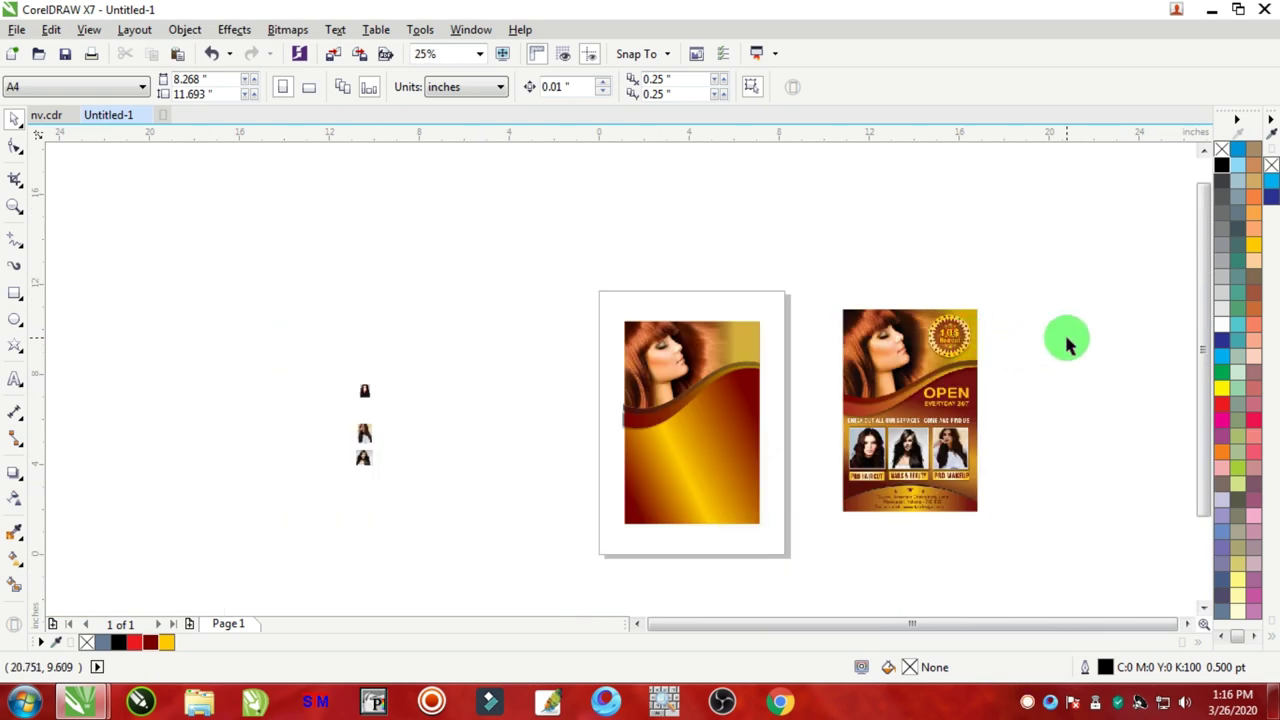
{"action": "scroll", "coordinate": [1040, 337], "scroll_direction": "up", "scroll_amount": 4}
{"action": "left_click_drag", "start_coordinate": [690, 318], "coordinate": [600, 321]}
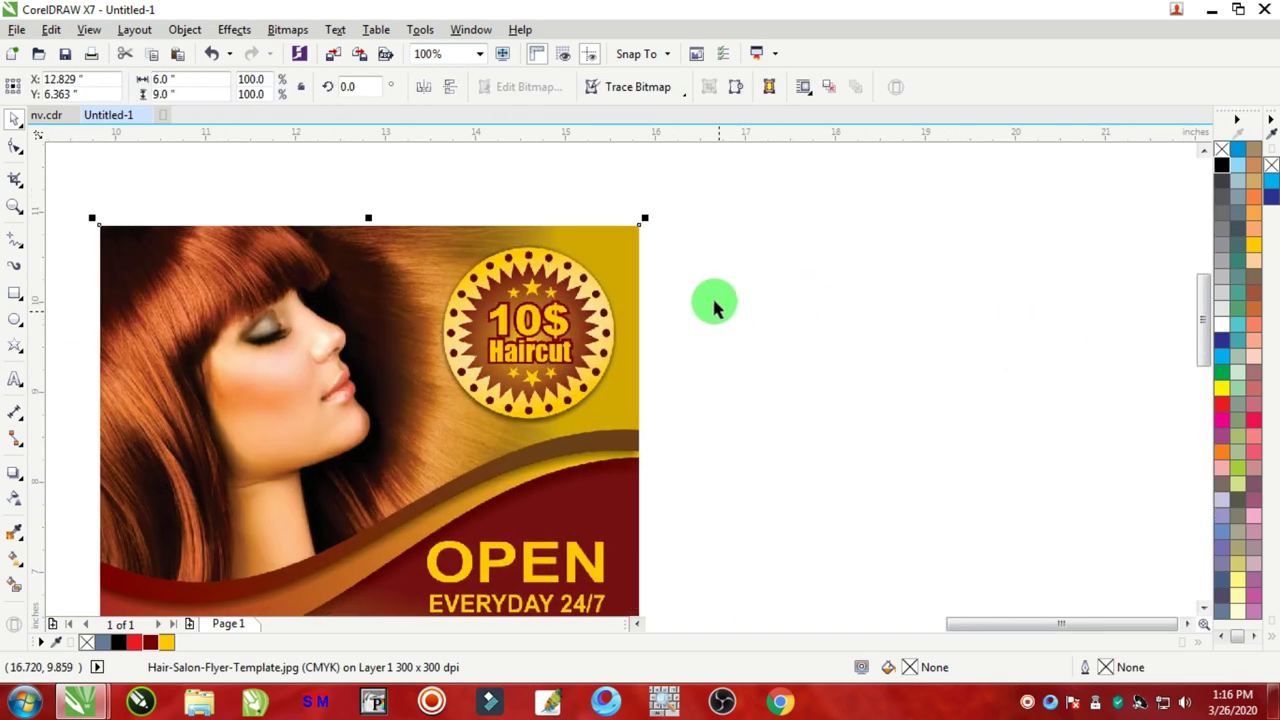
{"action": "left_click", "coordinate": [14, 318]}
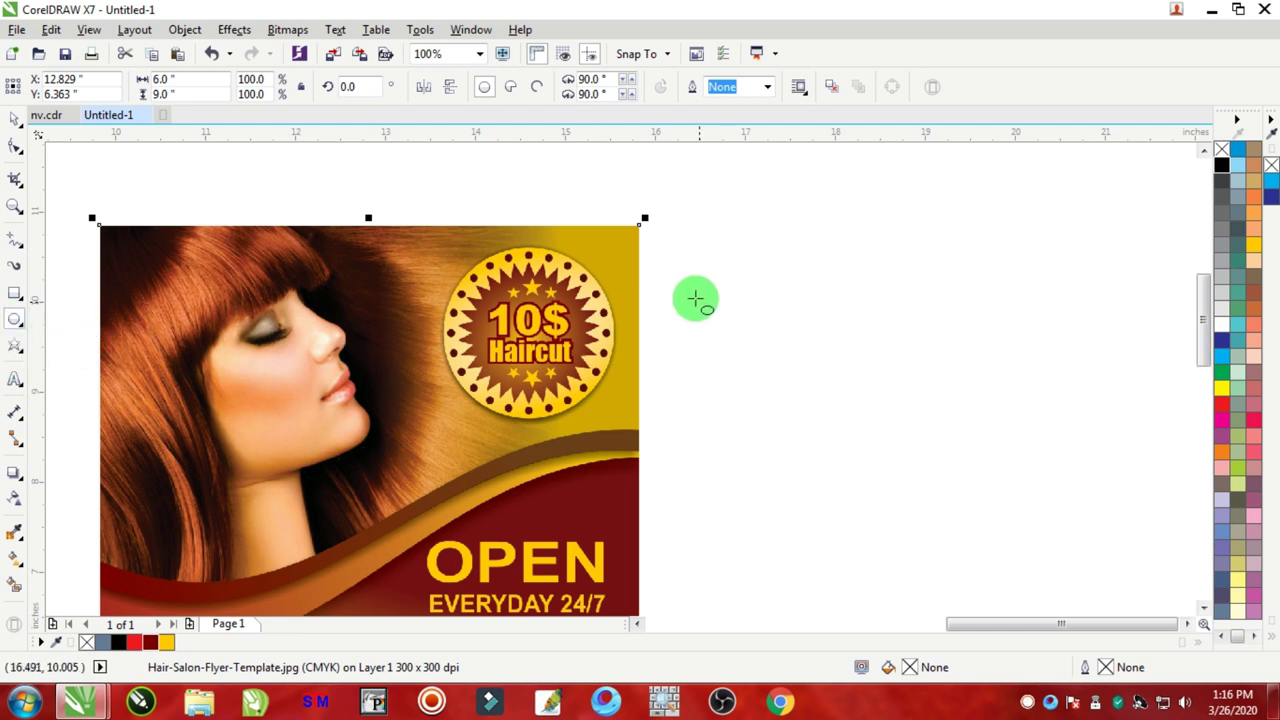
Step: Draw a 1.937-inch circle beside the reference, filled yellow with no outline
{"action": "left_click_drag", "start_coordinate": [720, 238], "coordinate": [898, 418]}
{"action": "left_click", "coordinate": [15, 120]}
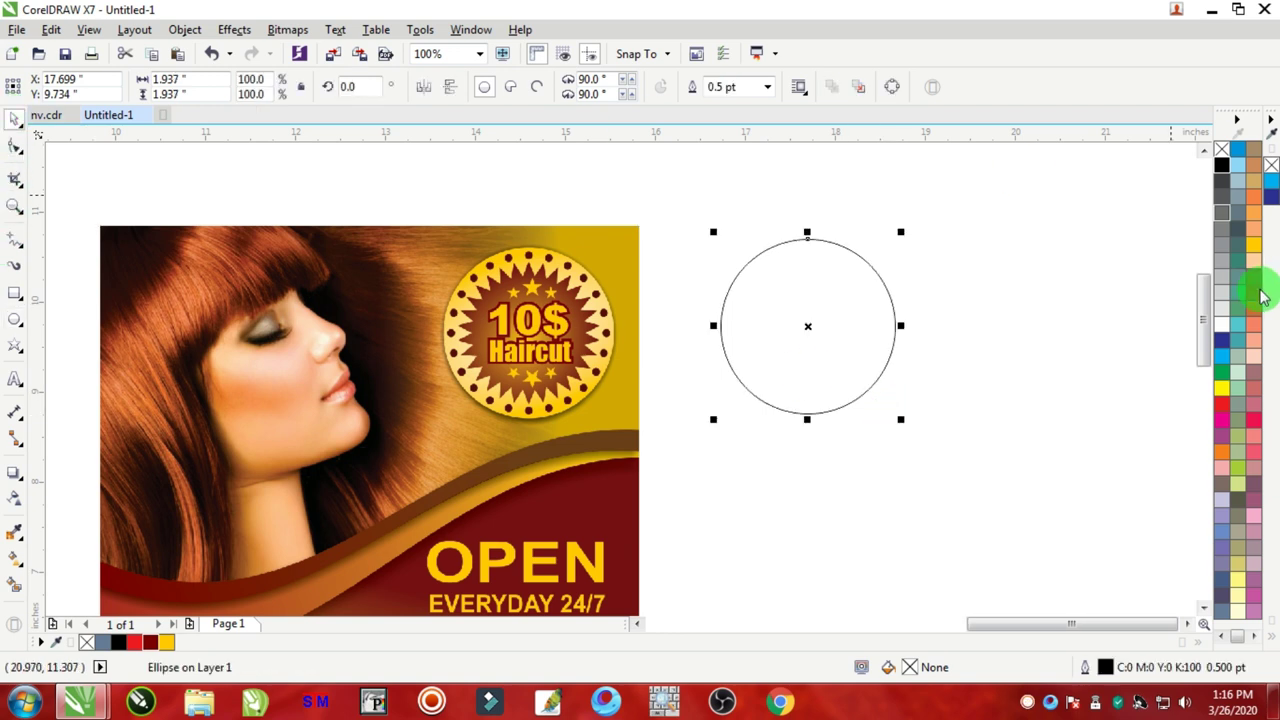
{"action": "left_click", "coordinate": [1255, 247]}
{"action": "right_click", "coordinate": [1221, 149]}
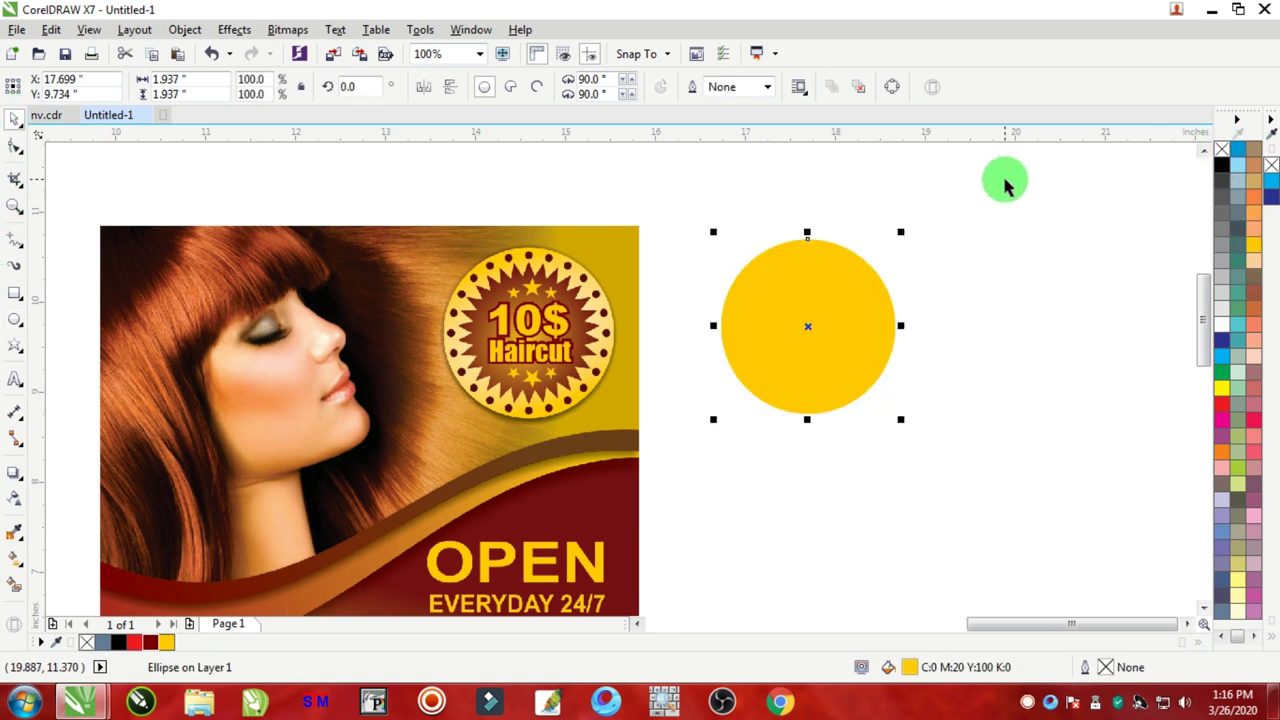
{"action": "left_click", "coordinate": [948, 207]}
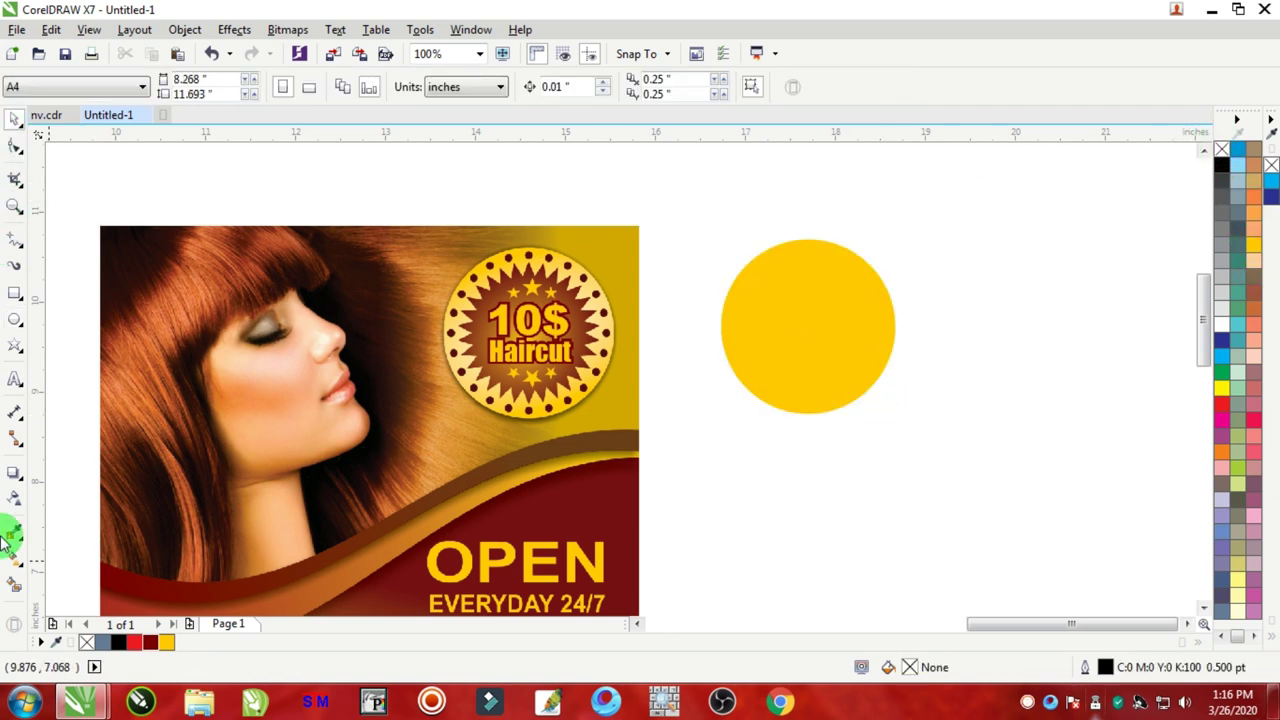
{"action": "left_click", "coordinate": [15, 348]}
Step: Draw a star right of the circle and try a sharpness of 40
{"action": "left_click_drag", "start_coordinate": [891, 222], "coordinate": [1127, 446]}
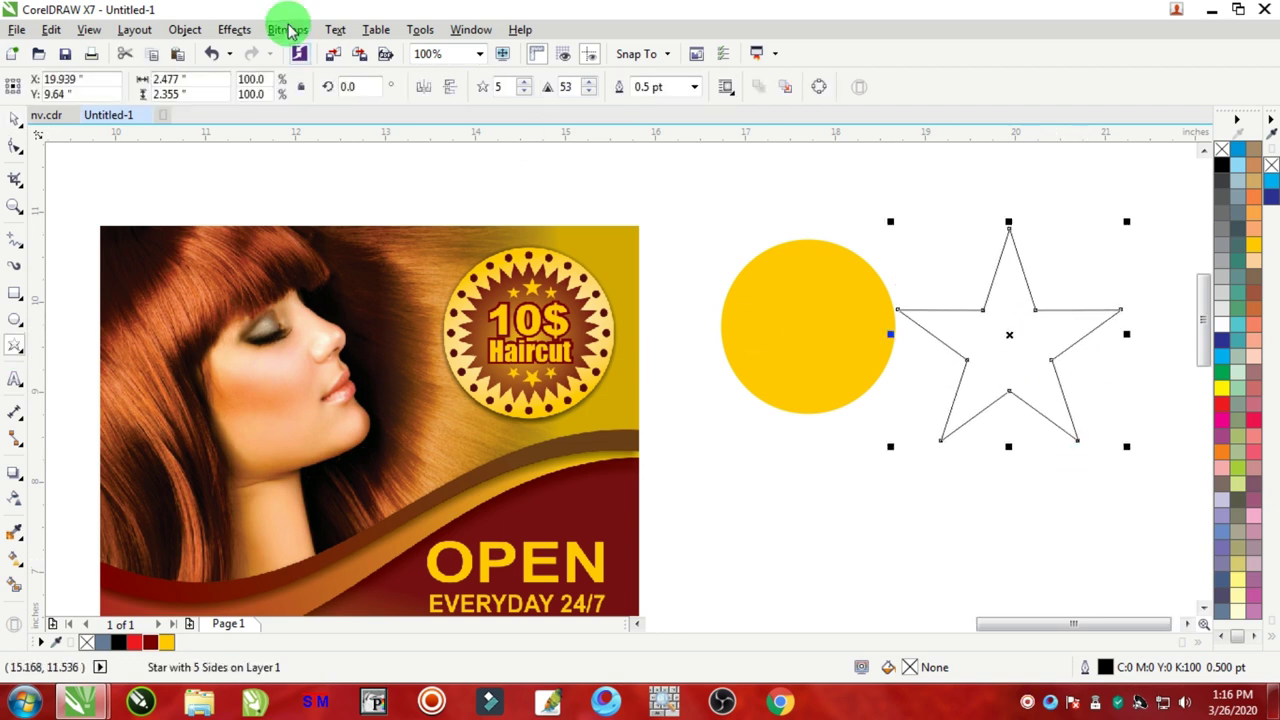
{"action": "left_click", "coordinate": [589, 87]}
{"action": "left_click", "coordinate": [589, 87]}
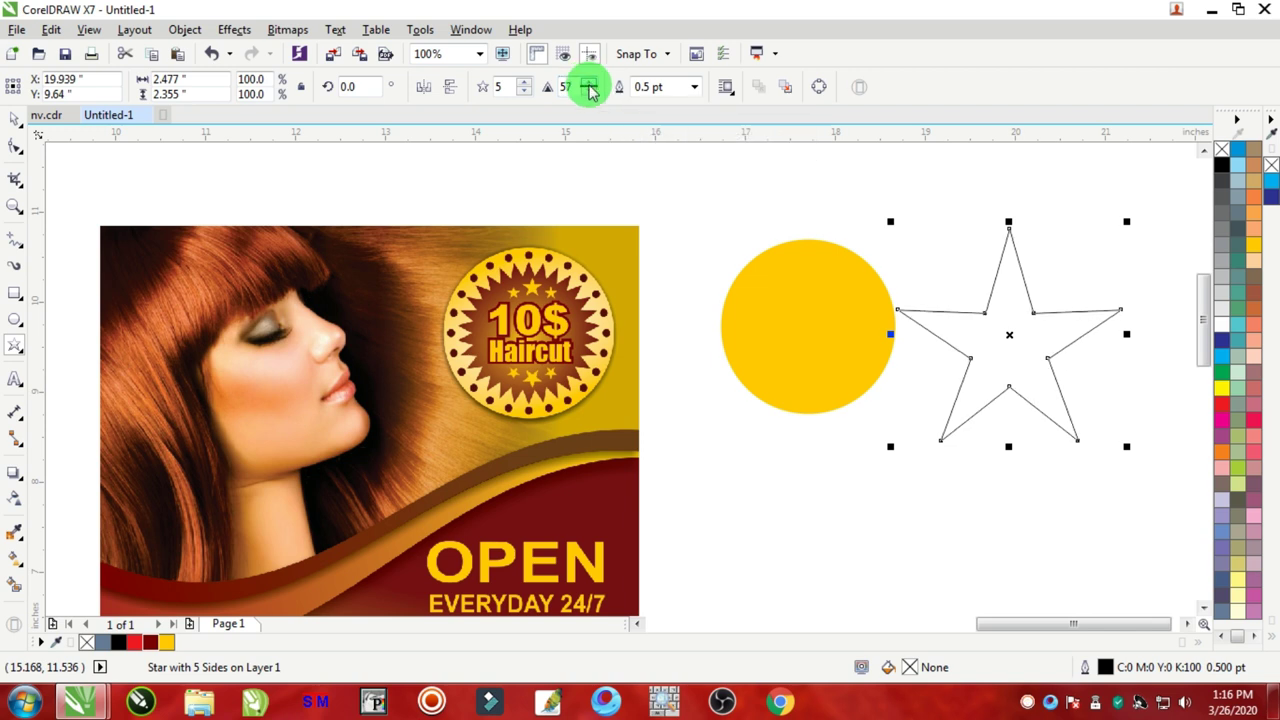
{"action": "left_click", "coordinate": [589, 91]}
{"action": "left_click", "coordinate": [589, 91]}
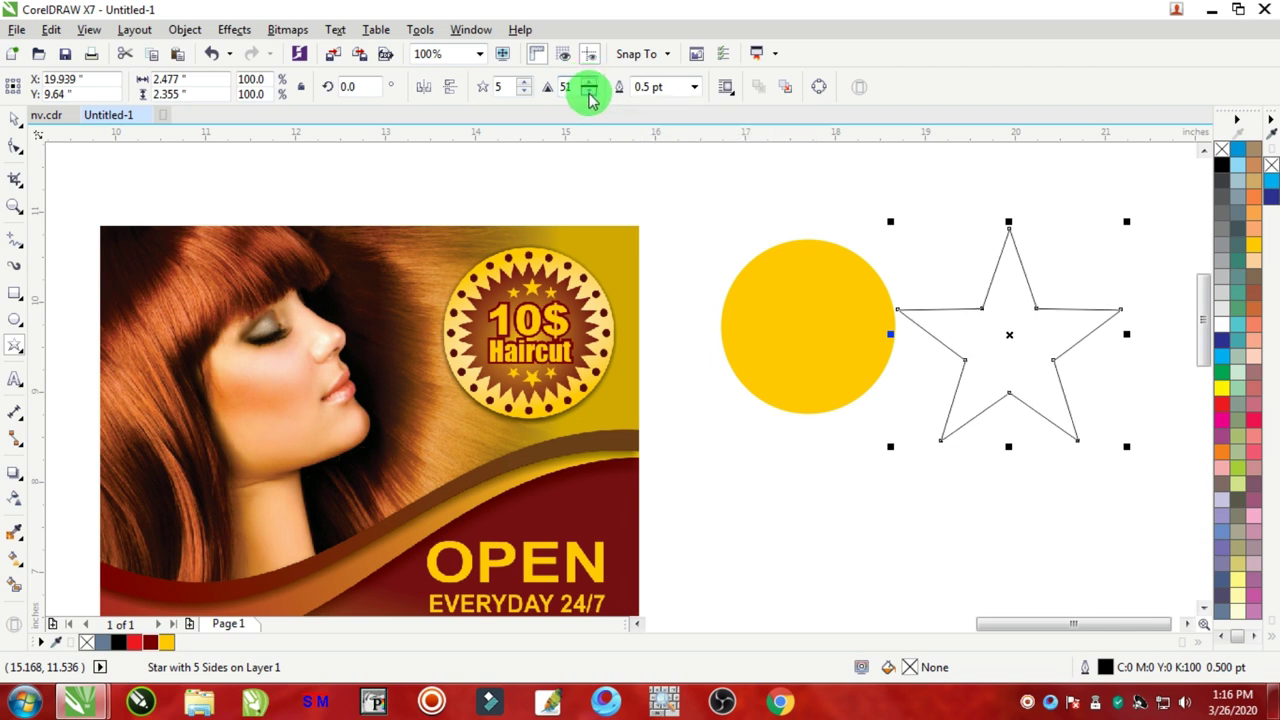
{"action": "left_click", "coordinate": [589, 91]}
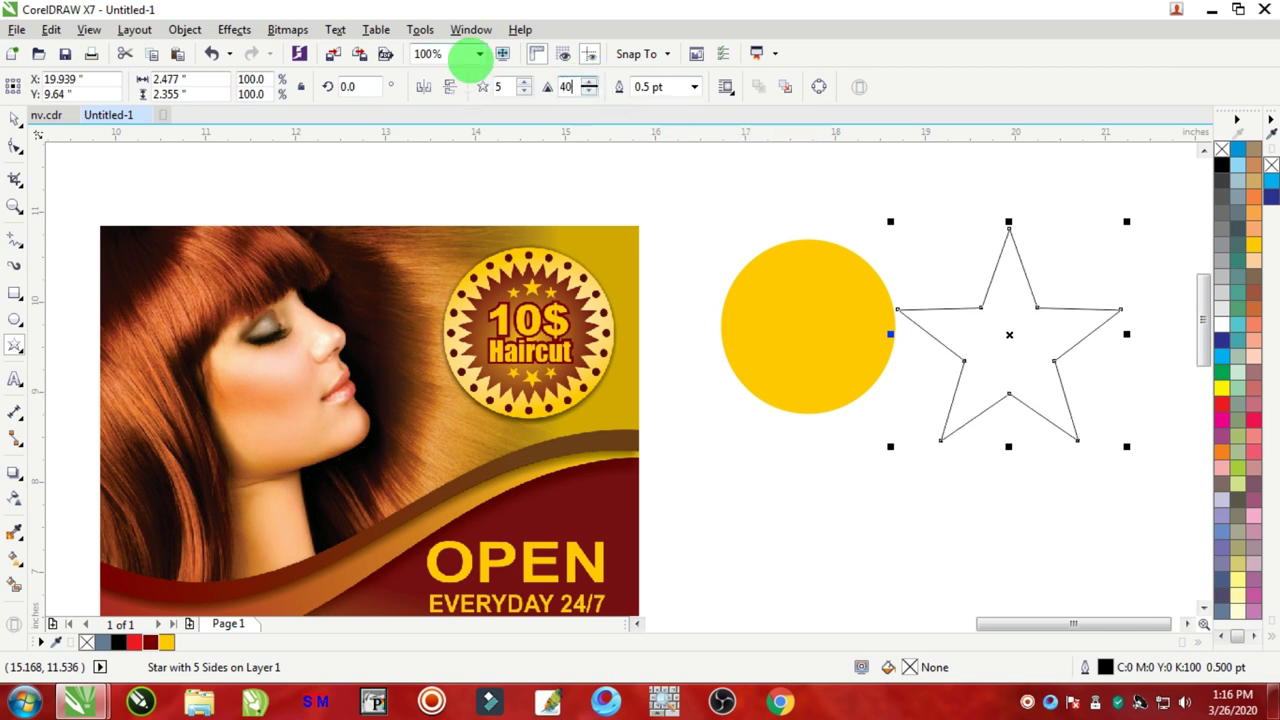
{"action": "type", "text": "40"}
{"action": "key", "text": "Return"}
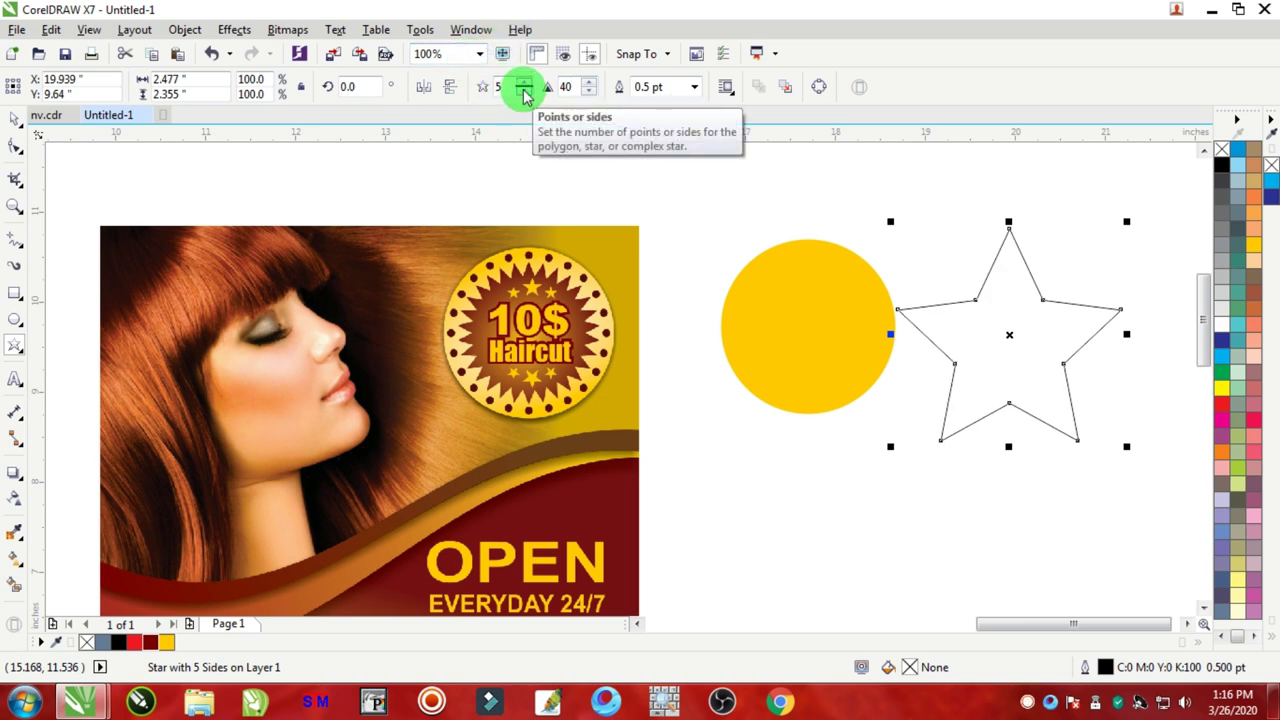
Step: Set the star to 30 points with sharpness 20
{"action": "double_click", "coordinate": [501, 88]}
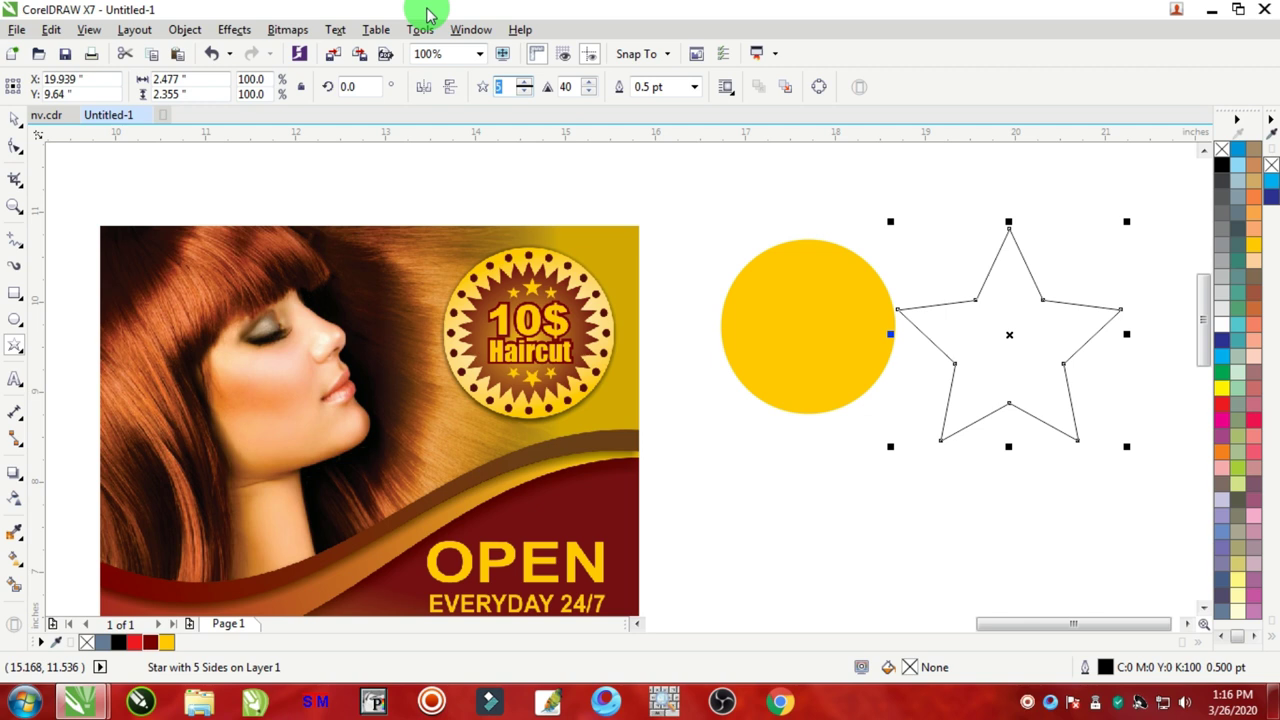
{"action": "key", "text": "Return"}
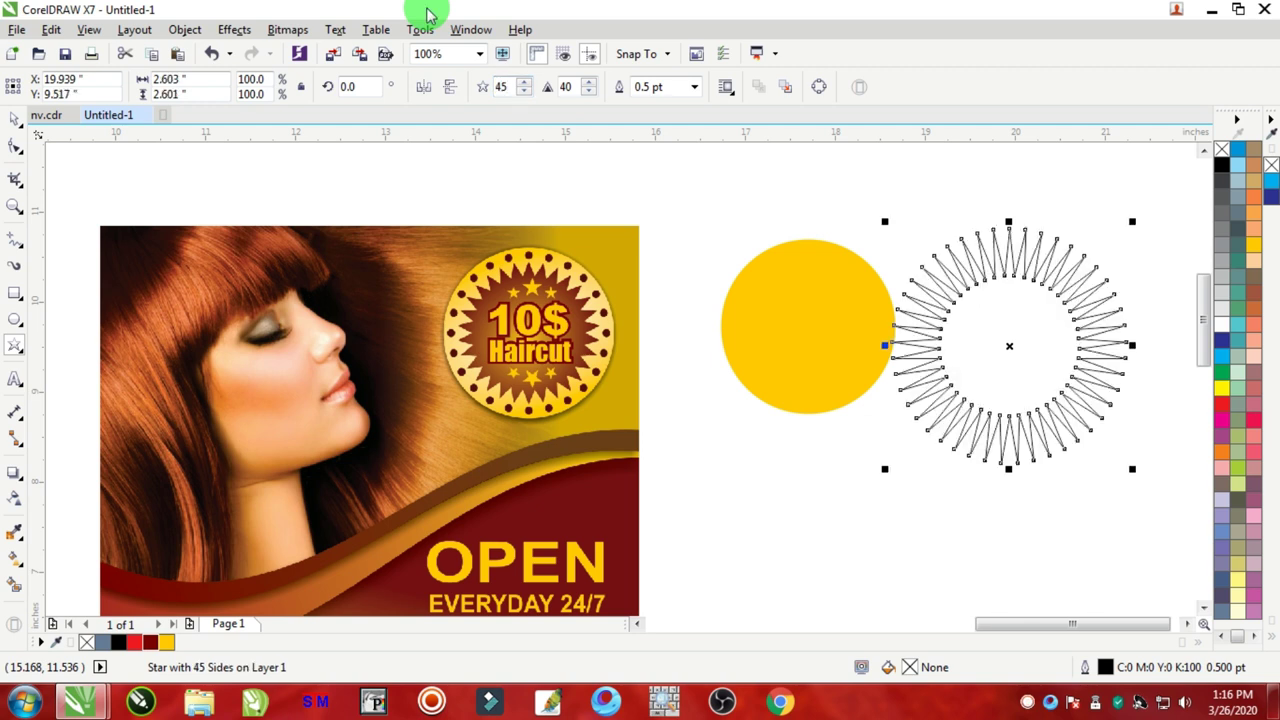
{"action": "double_click", "coordinate": [566, 87]}
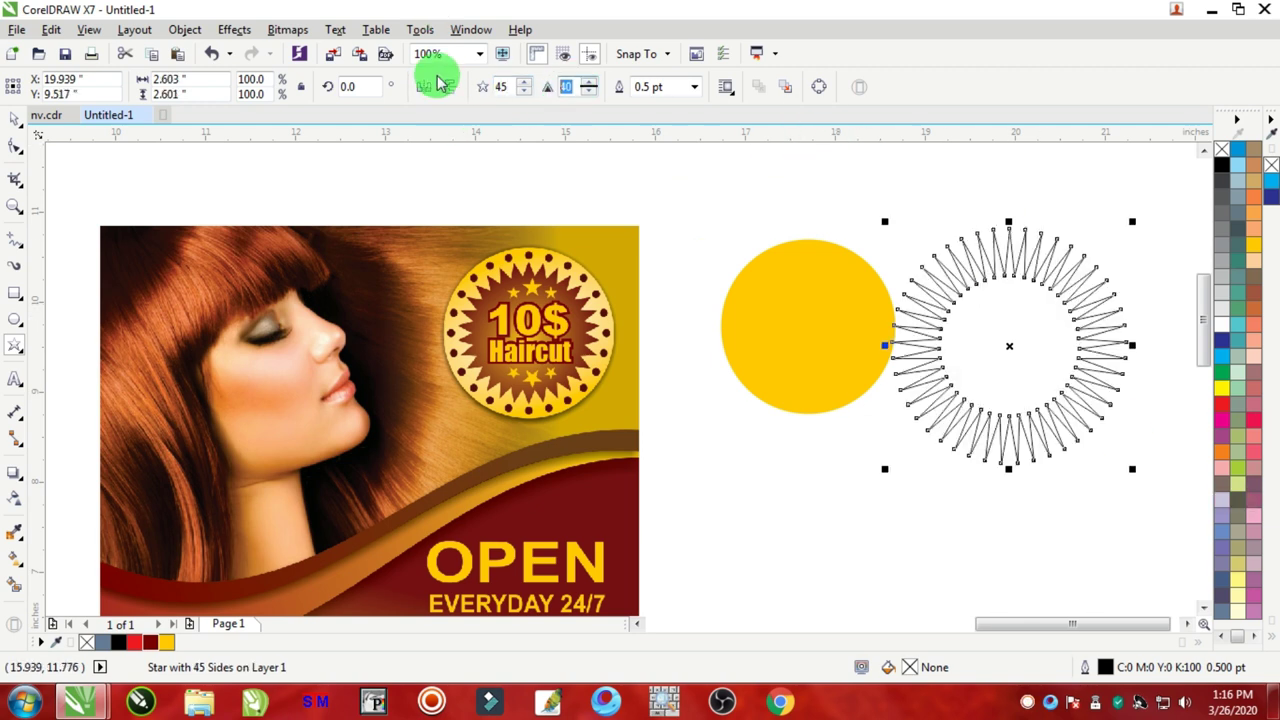
{"action": "type", "text": "30"}
{"action": "key", "text": "Return"}
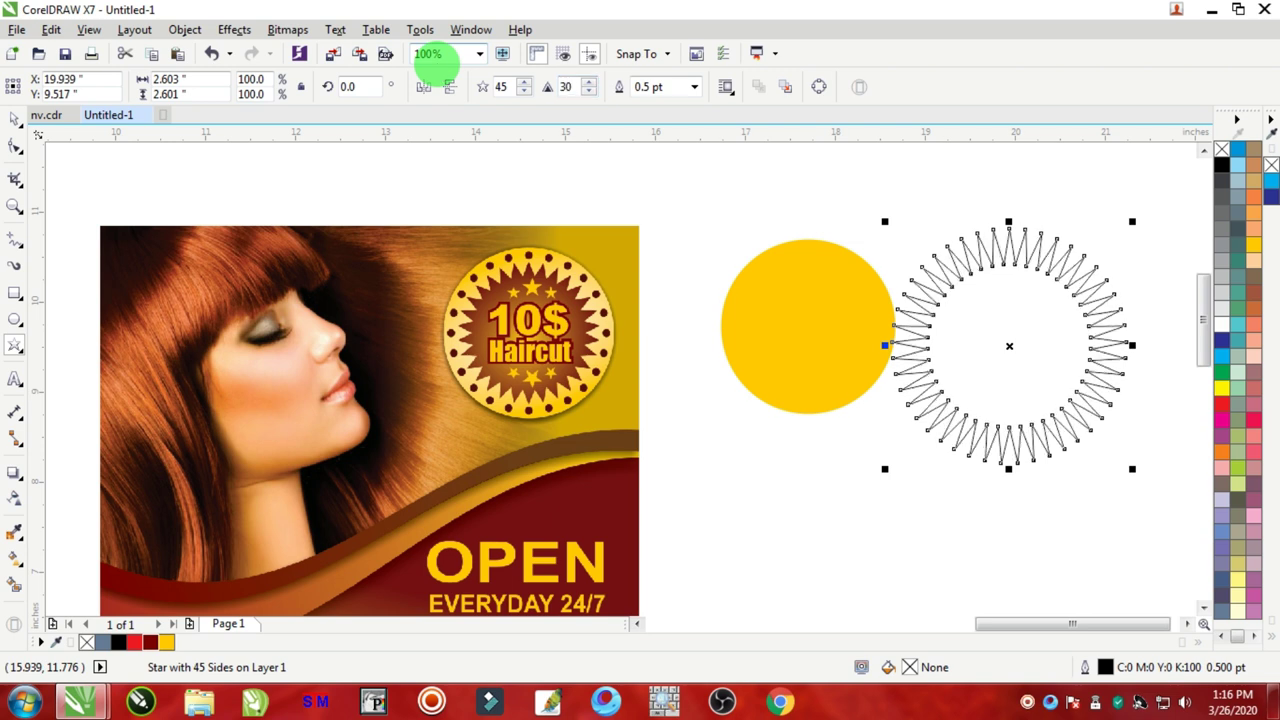
{"action": "double_click", "coordinate": [518, 88]}
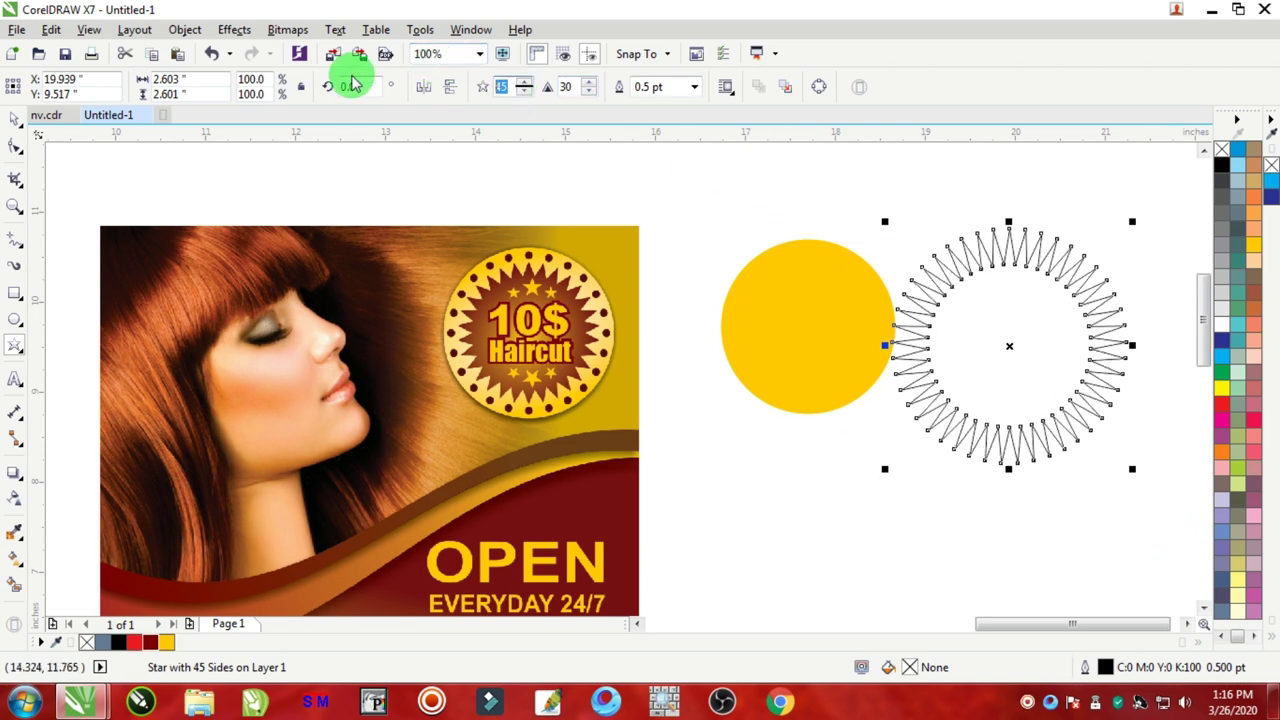
{"action": "type", "text": "30"}
{"action": "key", "text": "Return"}
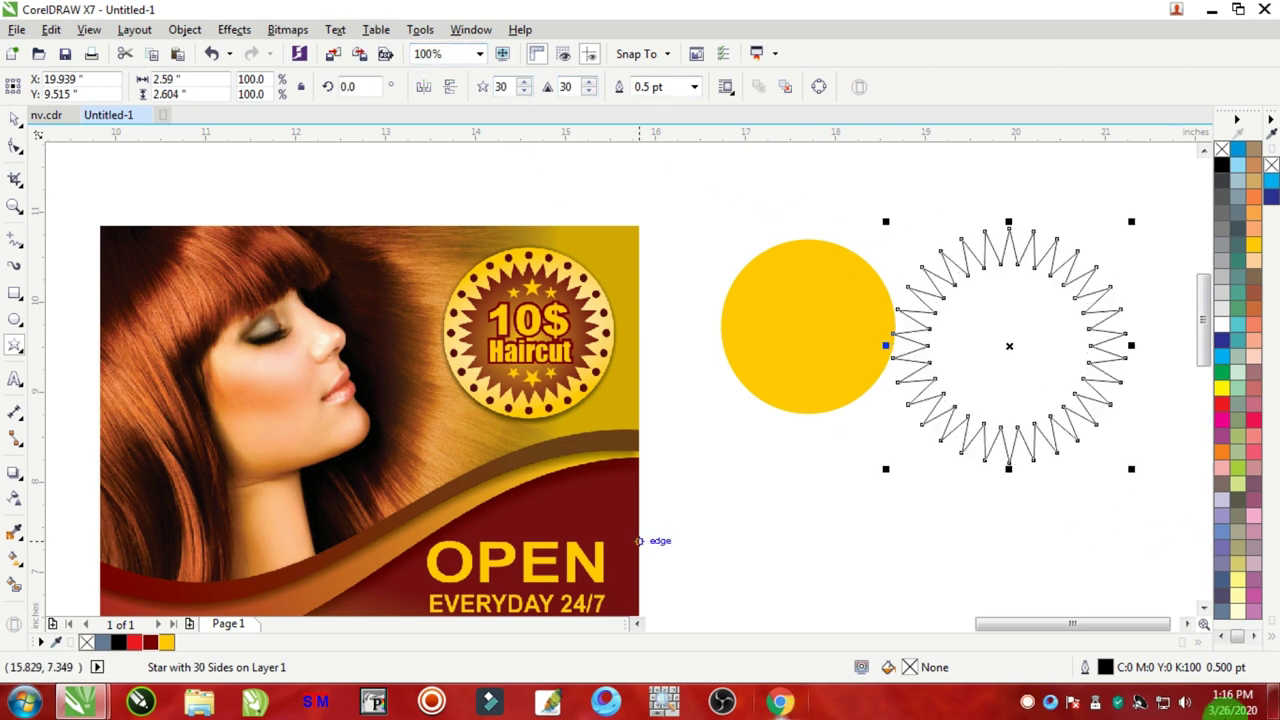
{"action": "double_click", "coordinate": [565, 87]}
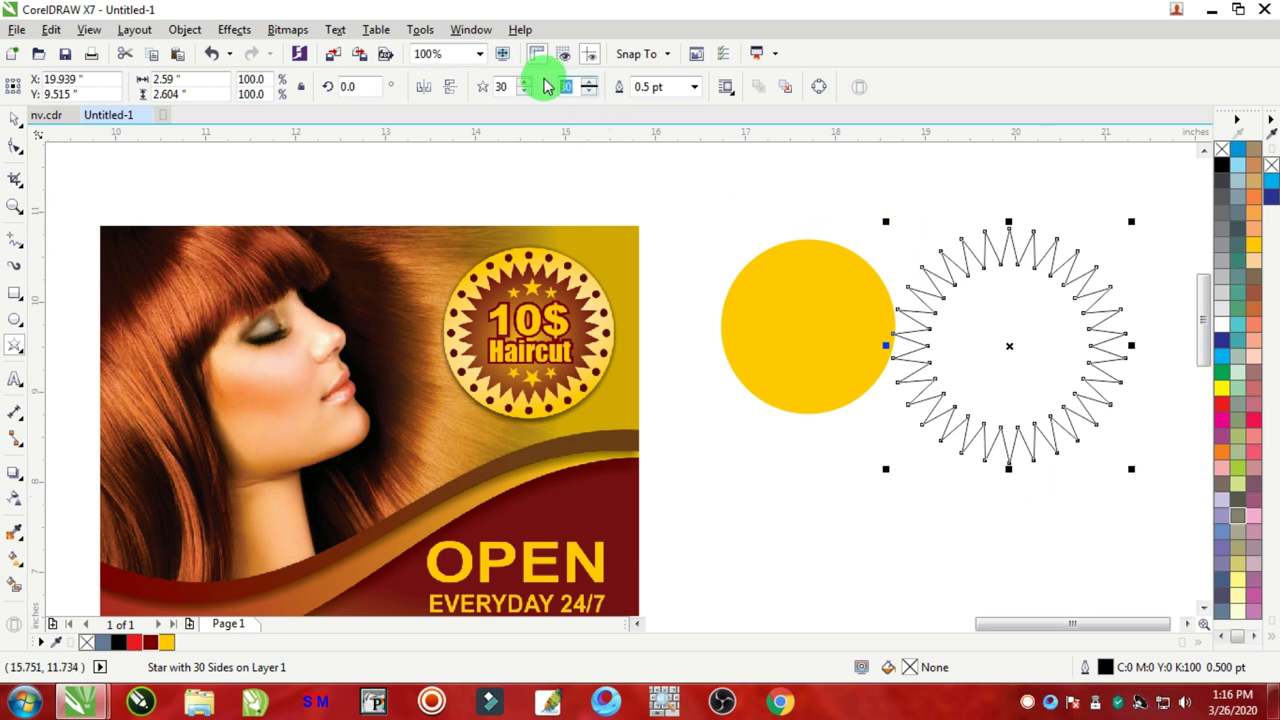
{"action": "type", "text": "20"}
{"action": "key", "text": "Return"}
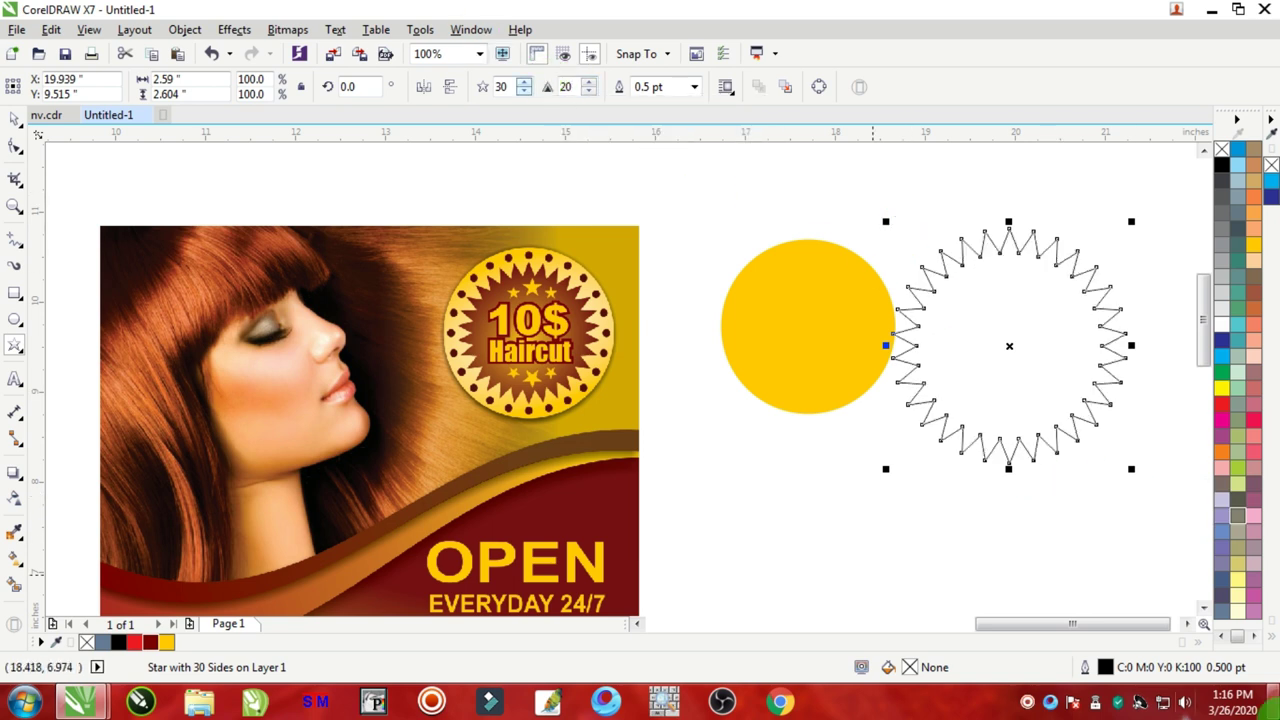
Step: Move the star onto the yellow circle, resizing it to about 1.6 inches and centring it
{"action": "left_click", "coordinate": [24, 118]}
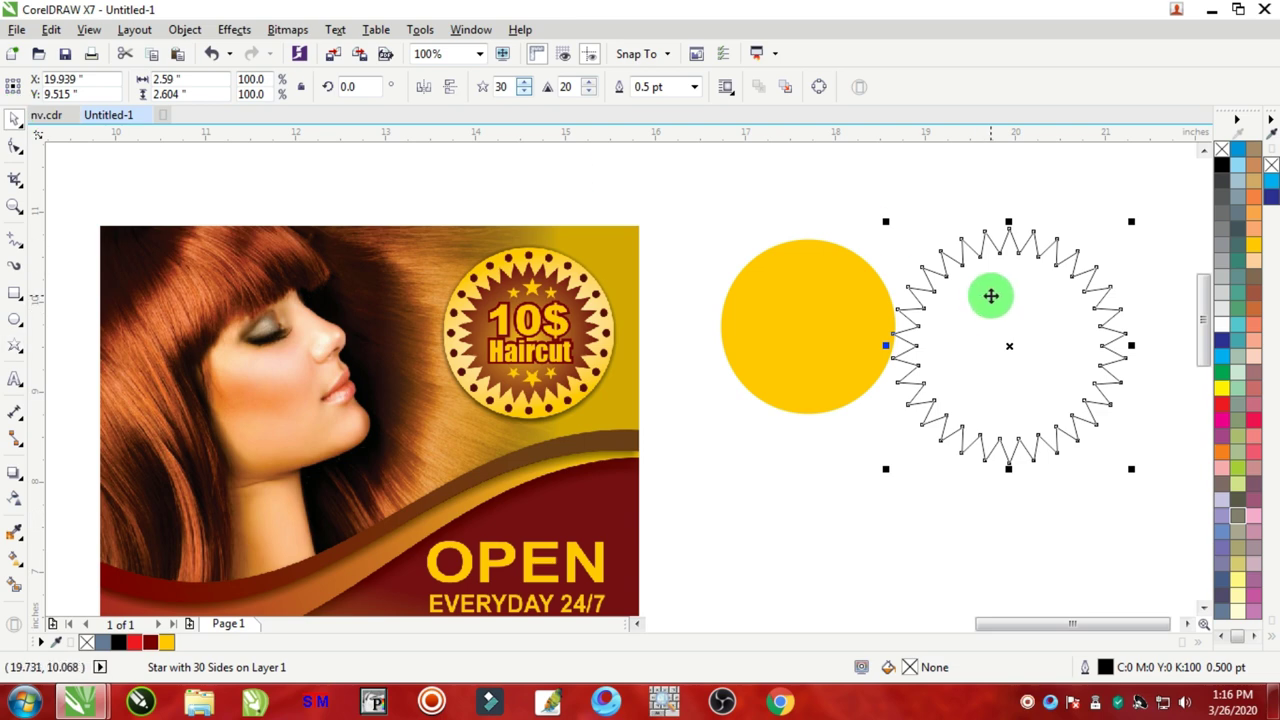
{"action": "left_click_drag", "start_coordinate": [1040, 269], "coordinate": [849, 301]}
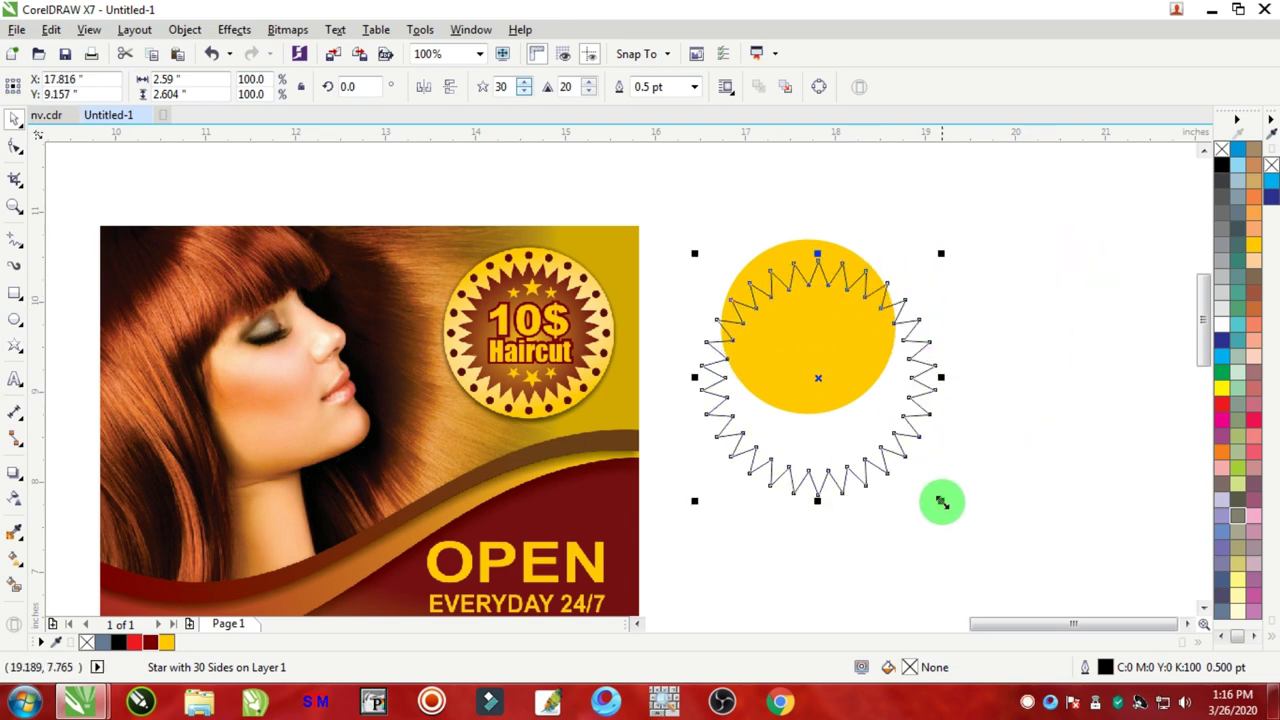
{"action": "left_click_drag", "start_coordinate": [942, 501], "coordinate": [954, 380]}
{"action": "left_click_drag", "start_coordinate": [812, 317], "coordinate": [842, 318]}
{"action": "scroll", "coordinate": [858, 396], "scroll_direction": "up", "scroll_amount": 1}
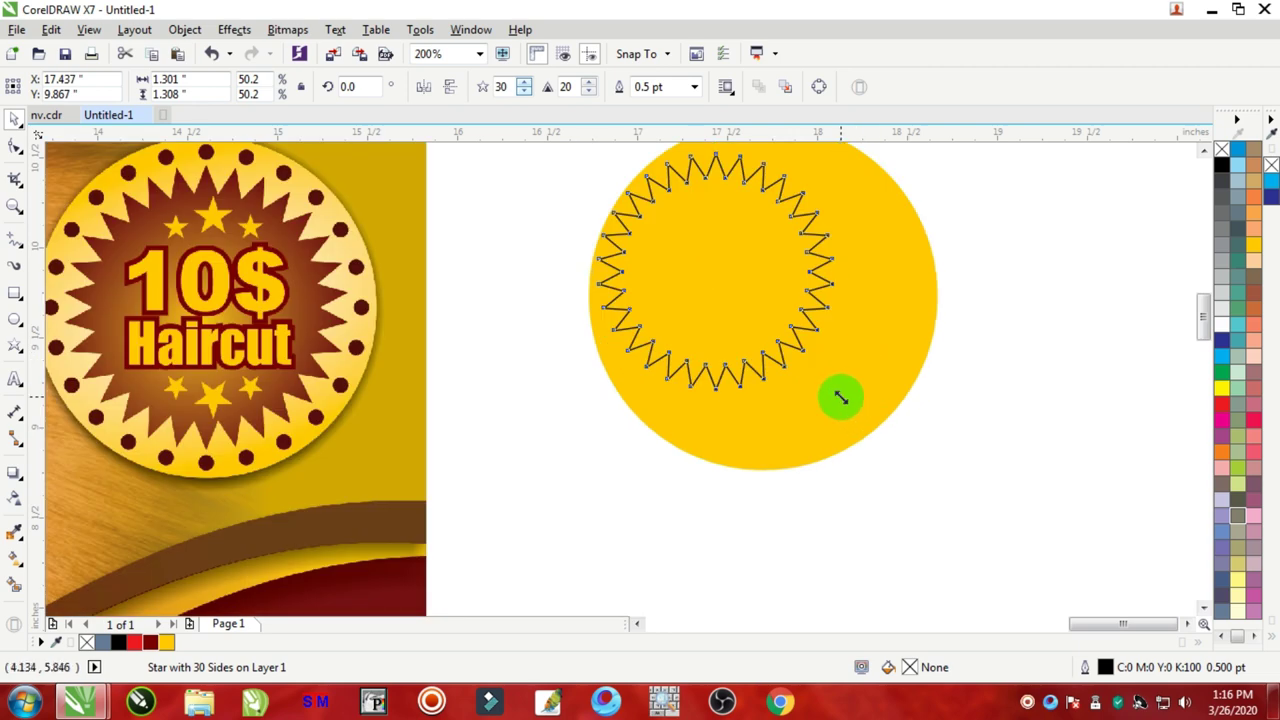
{"action": "left_click_drag", "start_coordinate": [841, 398], "coordinate": [900, 451]}
{"action": "scroll", "coordinate": [900, 451], "scroll_direction": "down", "scroll_amount": 1}
Step: Select the star and circle together, then reselect the star alone
{"action": "left_click_drag", "start_coordinate": [1001, 216], "coordinate": [729, 491]}
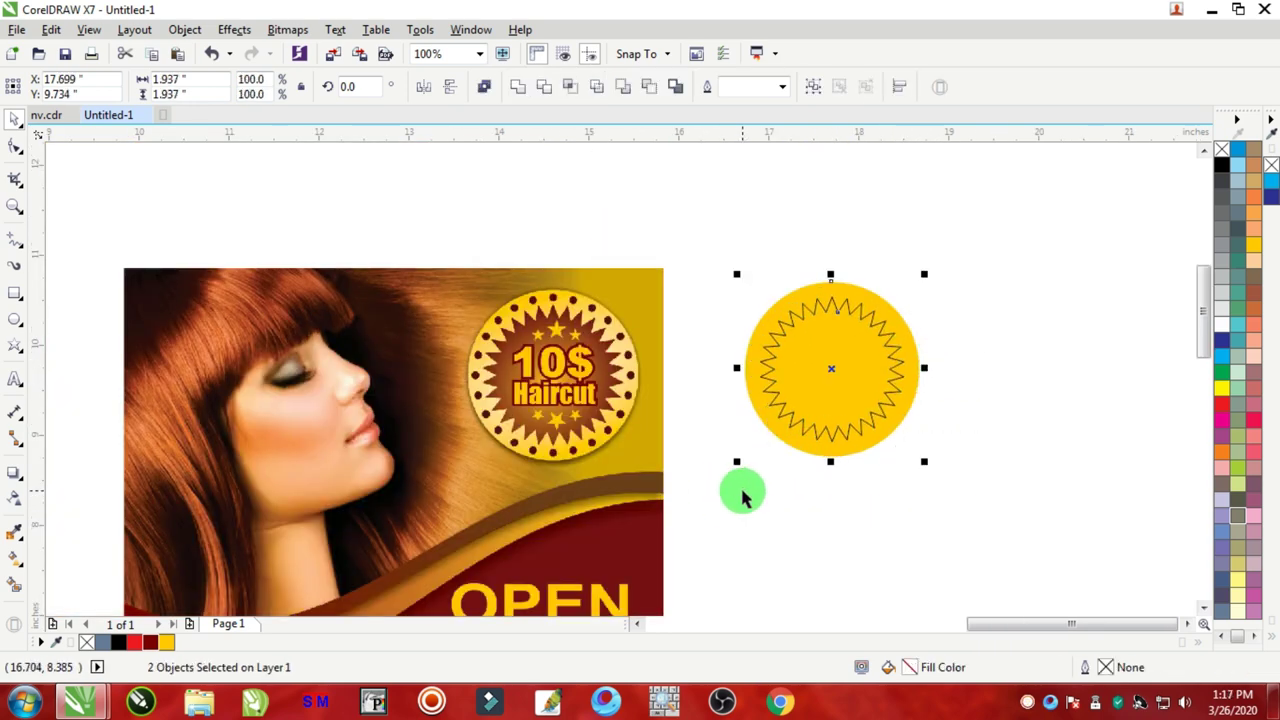
{"action": "left_click", "coordinate": [934, 371]}
{"action": "left_click", "coordinate": [834, 306]}
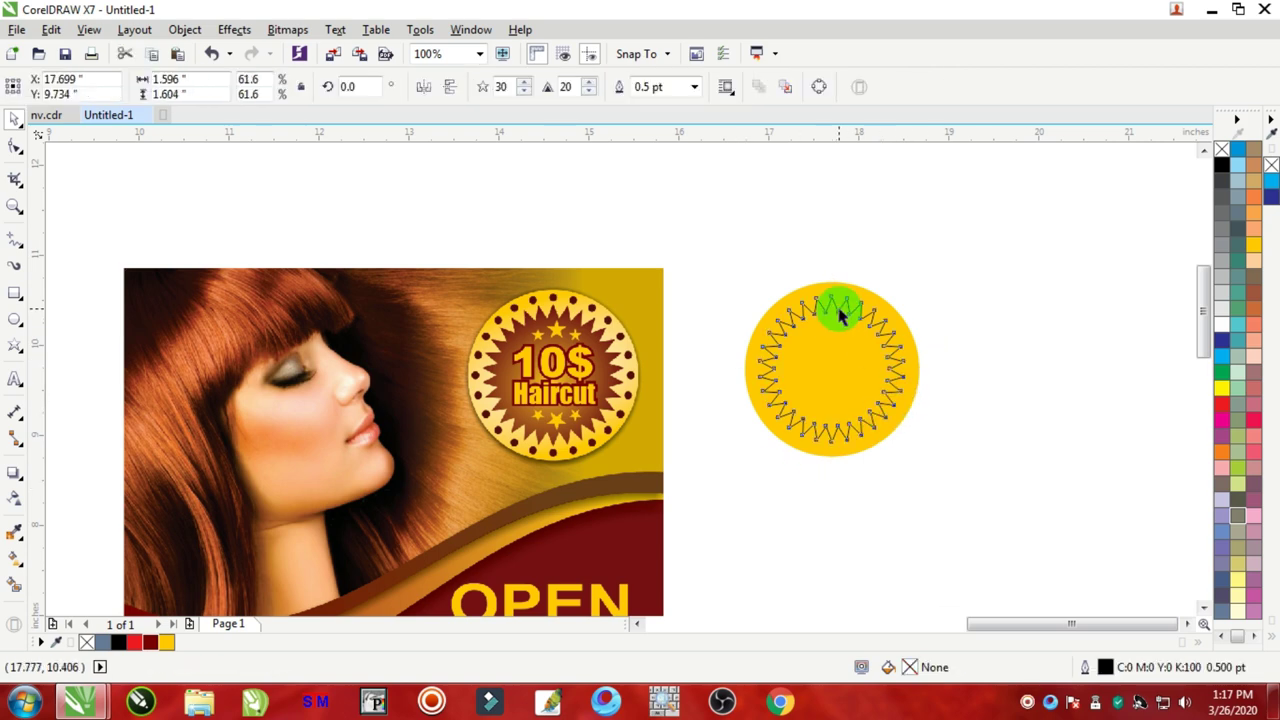
{"action": "scroll", "coordinate": [449, 375], "scroll_direction": "down", "scroll_amount": 3}
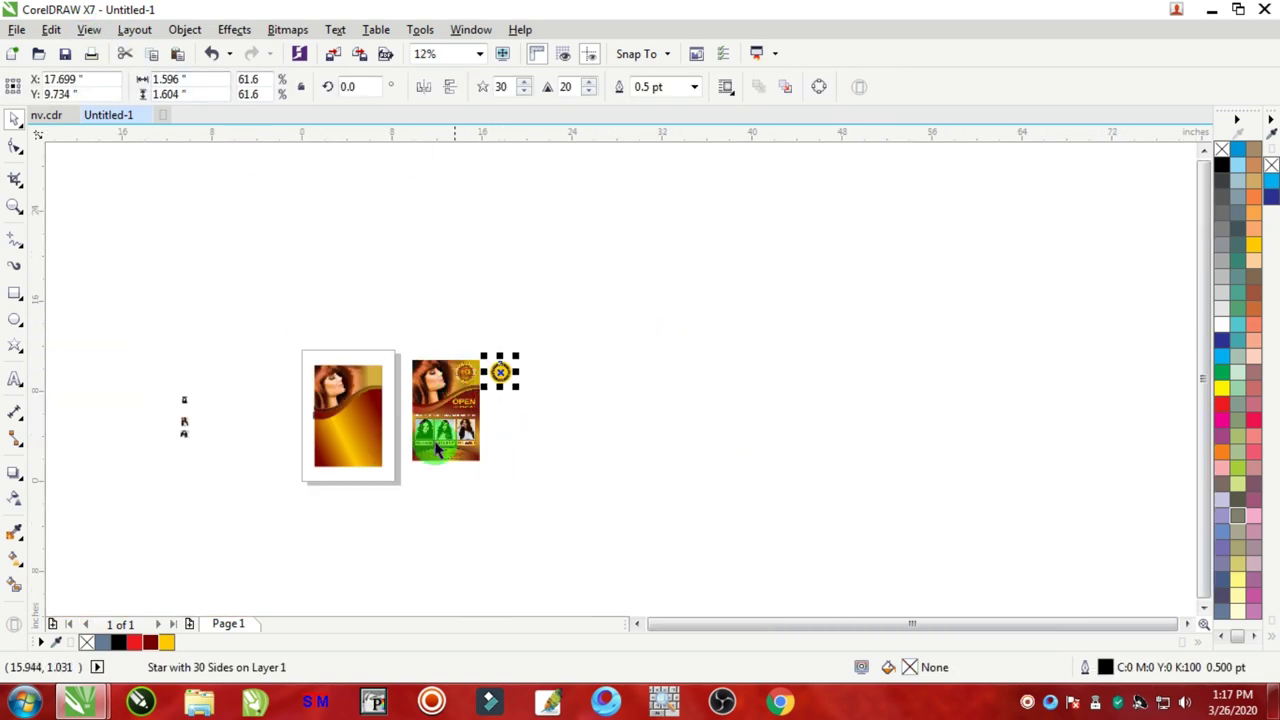
{"action": "scroll", "coordinate": [452, 422], "scroll_direction": "up", "scroll_amount": 1}
{"action": "scroll", "coordinate": [306, 466], "scroll_direction": "down", "scroll_amount": 1}
{"action": "scroll", "coordinate": [200, 480], "scroll_direction": "up", "scroll_amount": 2}
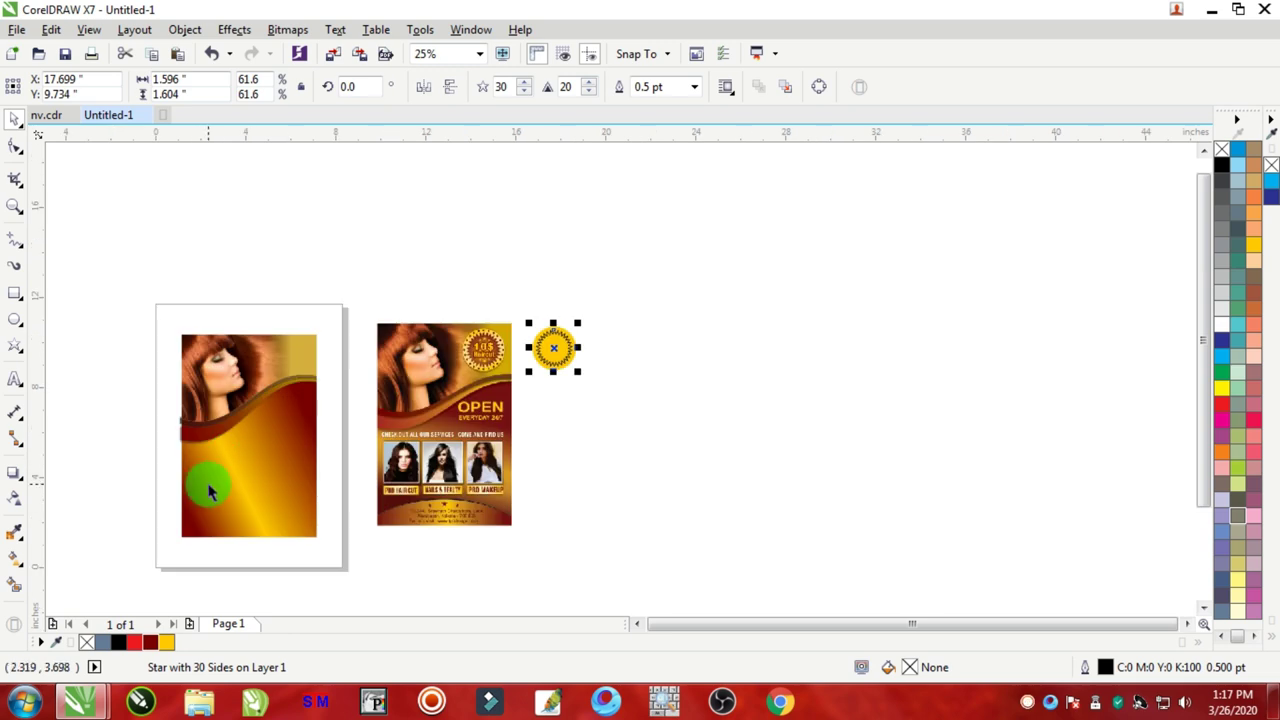
Step: Try copying the left flyer's fill onto the star, then undo it
{"action": "left_click", "coordinate": [51, 30]}
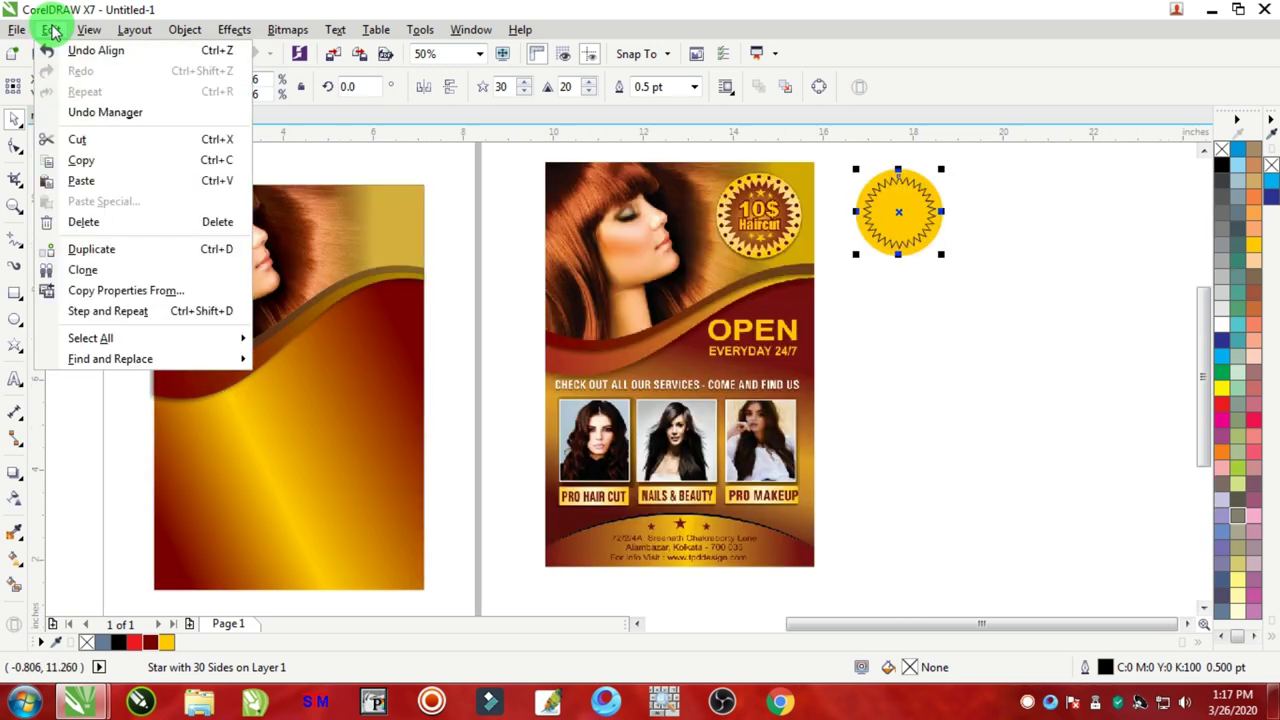
{"action": "left_click", "coordinate": [165, 292]}
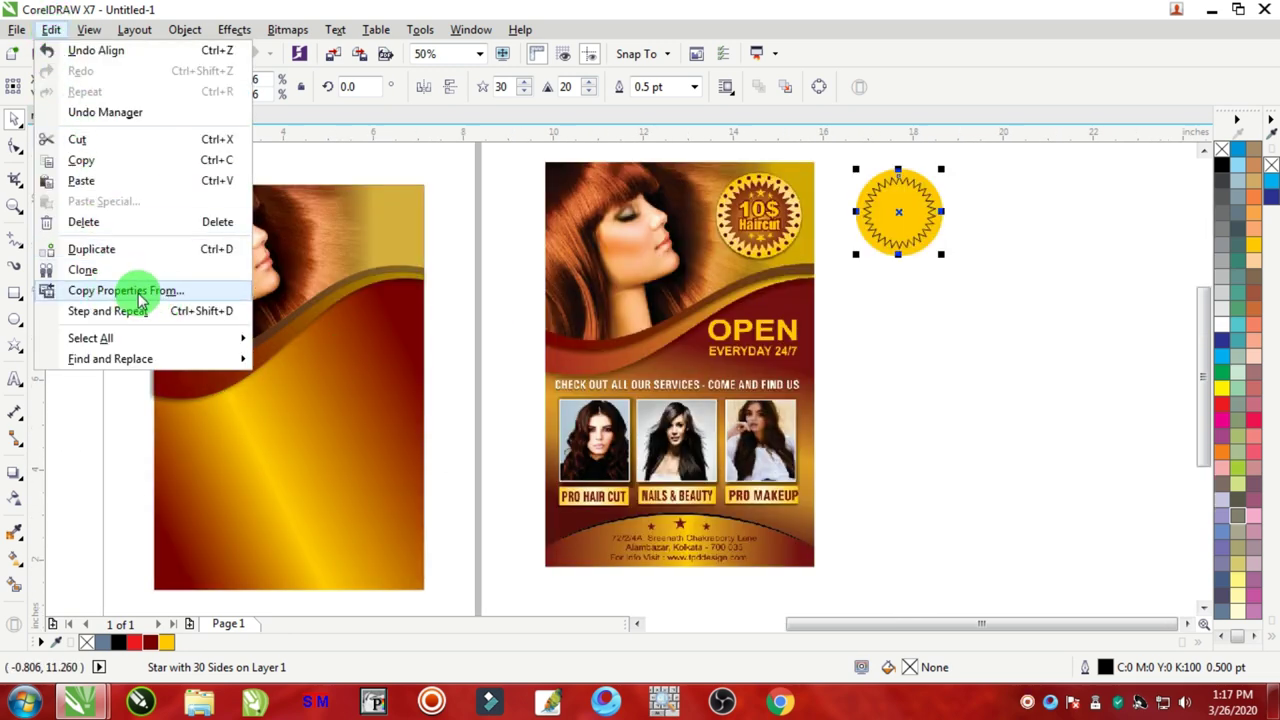
{"action": "left_click", "coordinate": [491, 331]}
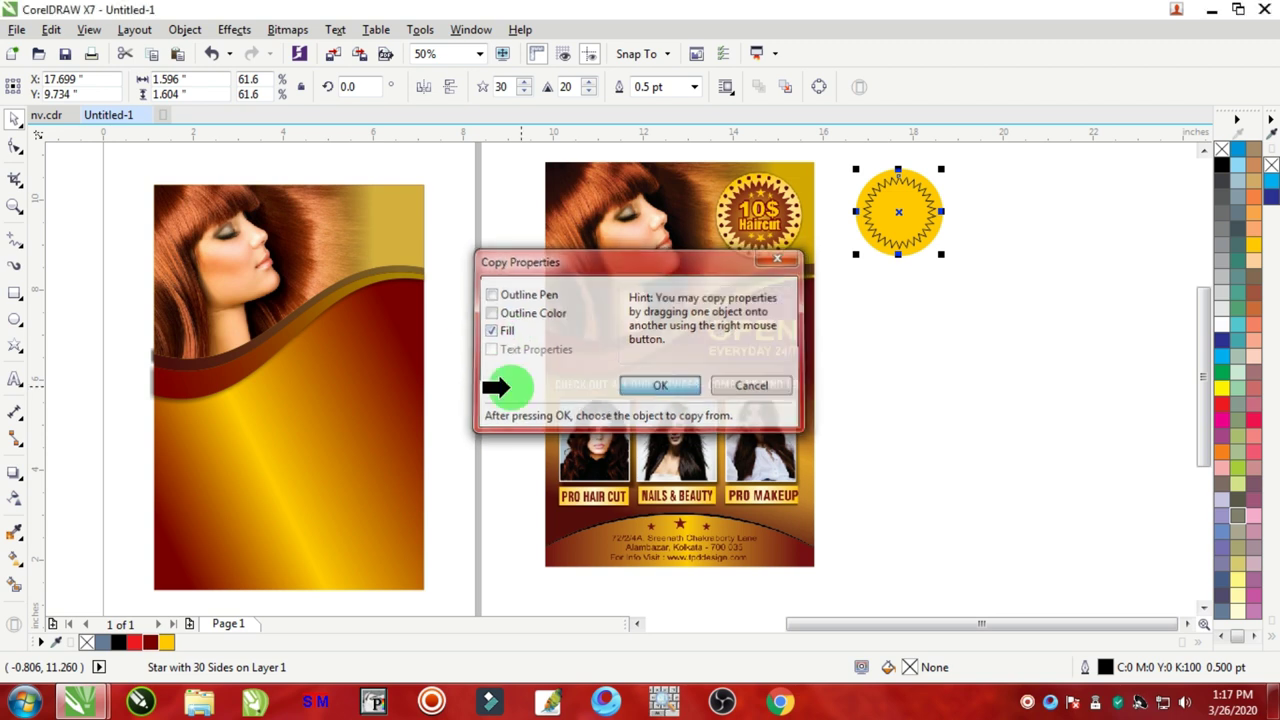
{"action": "left_click", "coordinate": [373, 347]}
{"action": "key", "text": "ctrl+z"}
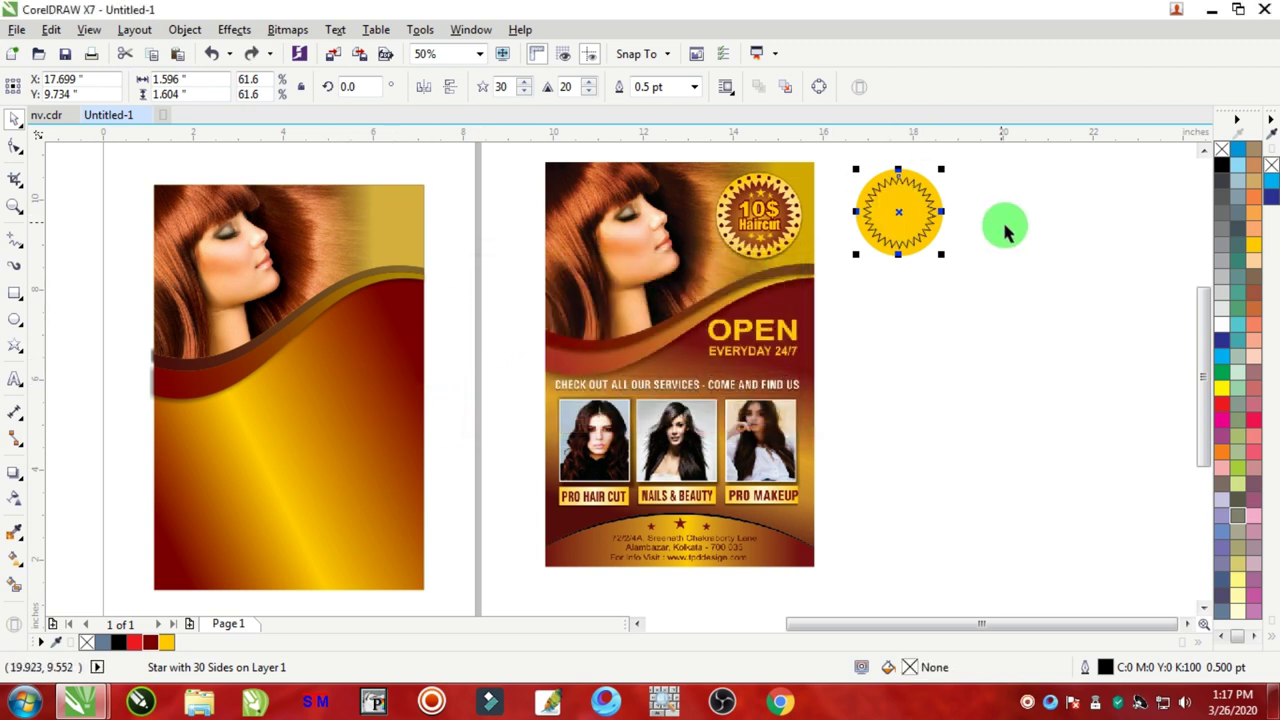
{"action": "left_click", "coordinate": [1005, 230]}
{"action": "left_click_drag", "start_coordinate": [914, 209], "coordinate": [980, 246]}
{"action": "key", "text": "Escape"}
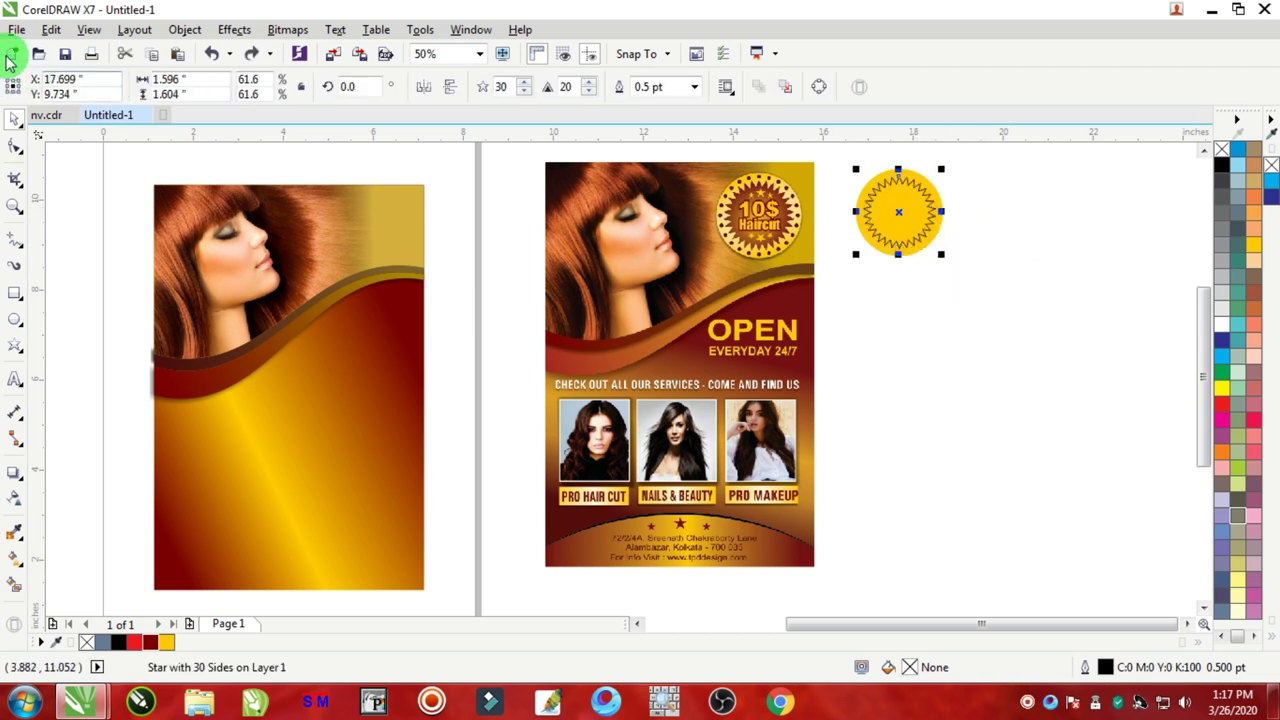
Step: Copy the left flyer background's gold-to-maroon fountain fill onto the star
{"action": "left_click", "coordinate": [44, 29]}
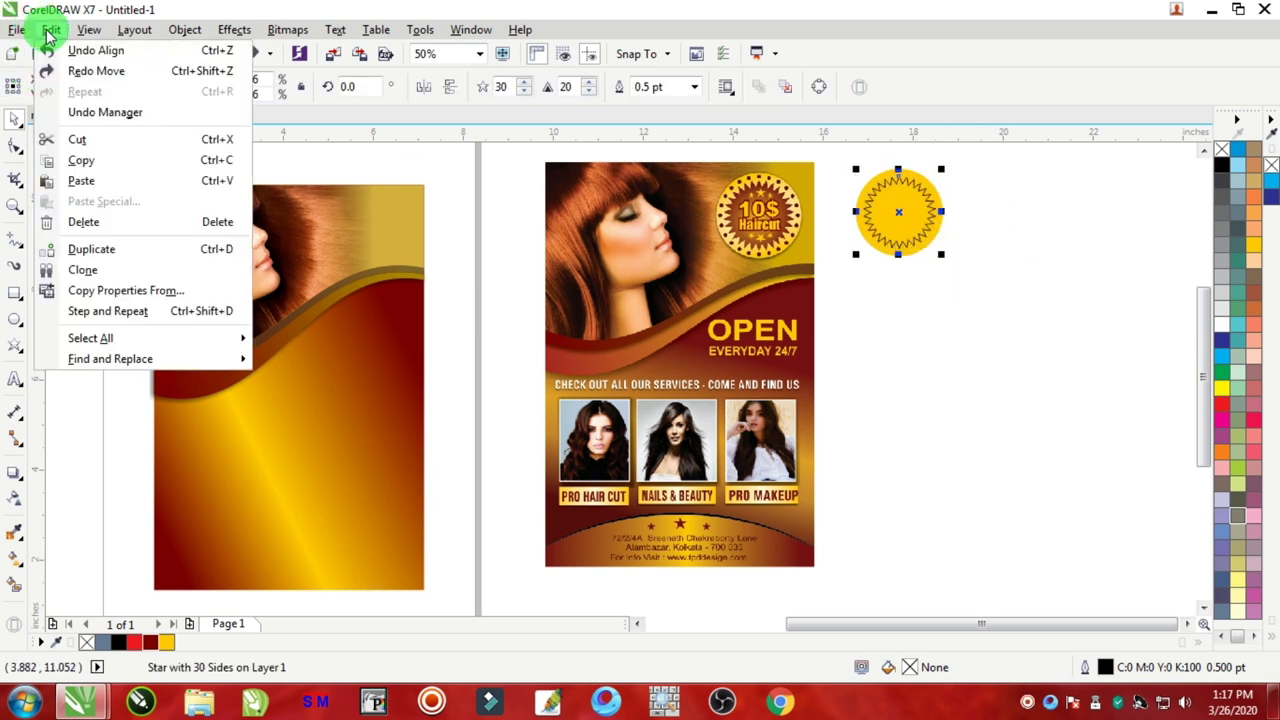
{"action": "left_click", "coordinate": [122, 290]}
{"action": "left_click", "coordinate": [492, 330]}
{"action": "left_click", "coordinate": [658, 386]}
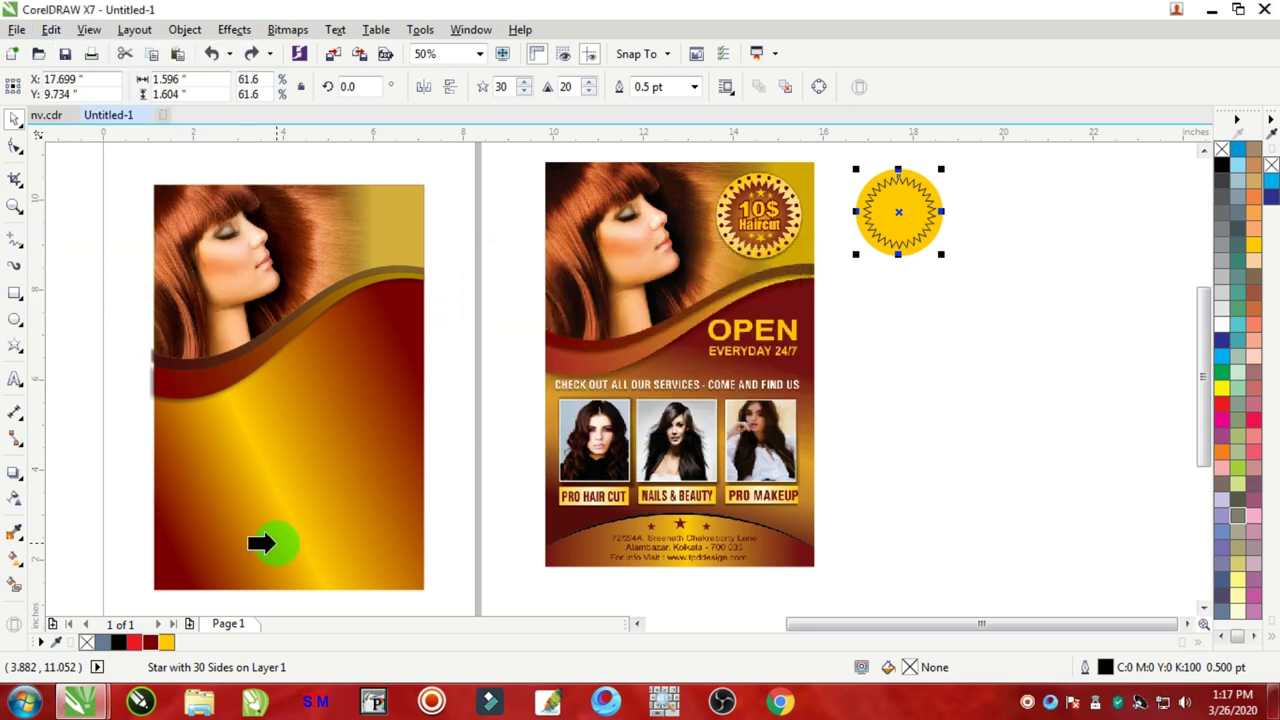
{"action": "left_click", "coordinate": [260, 542]}
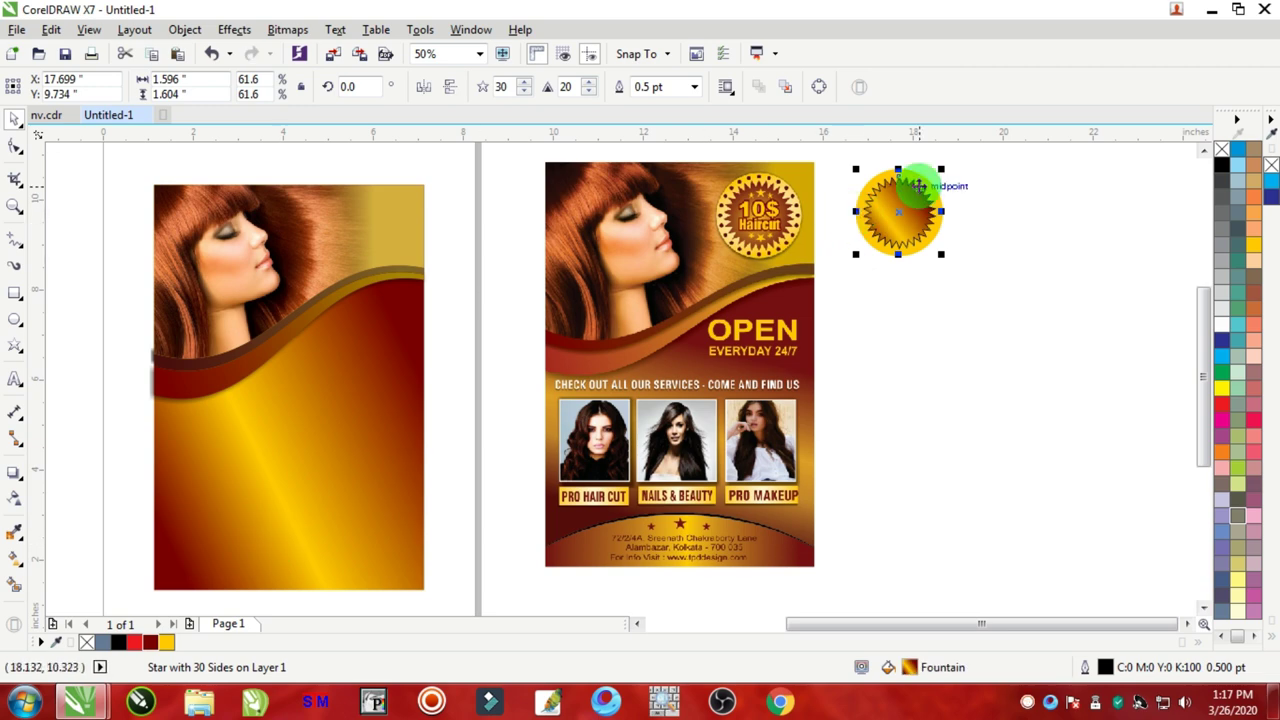
Step: Remove the star's outline and shrink it slightly inside the yellow circle
{"action": "scroll", "coordinate": [917, 186], "scroll_direction": "up", "scroll_amount": 2}
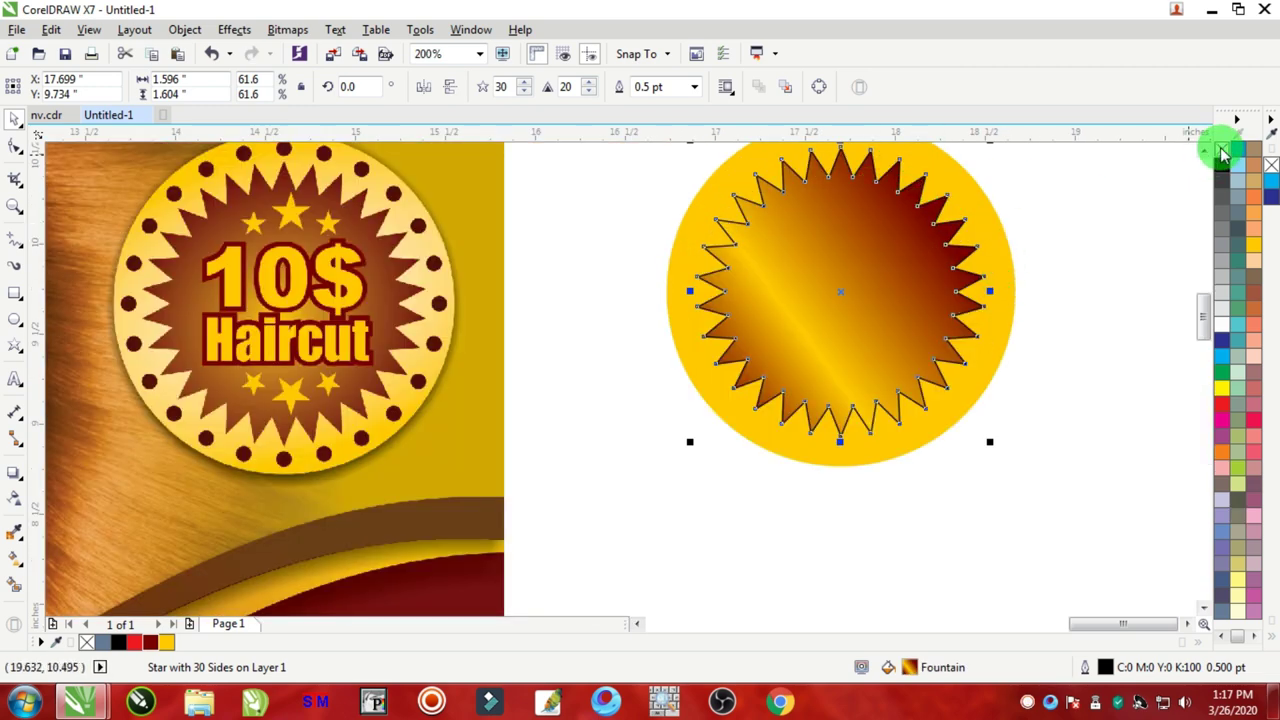
{"action": "scroll", "coordinate": [974, 186], "scroll_direction": "up", "scroll_amount": 3}
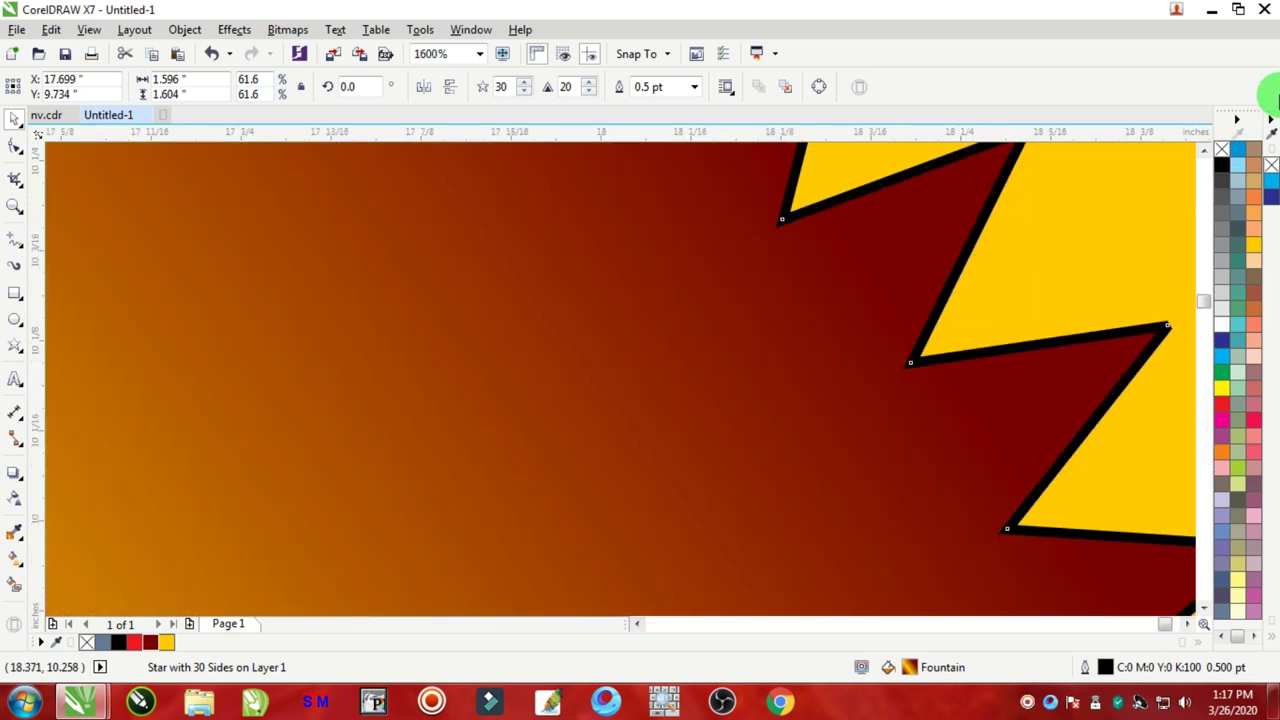
{"action": "right_click", "coordinate": [1221, 149]}
{"action": "scroll", "coordinate": [700, 366], "scroll_direction": "down", "scroll_amount": 3}
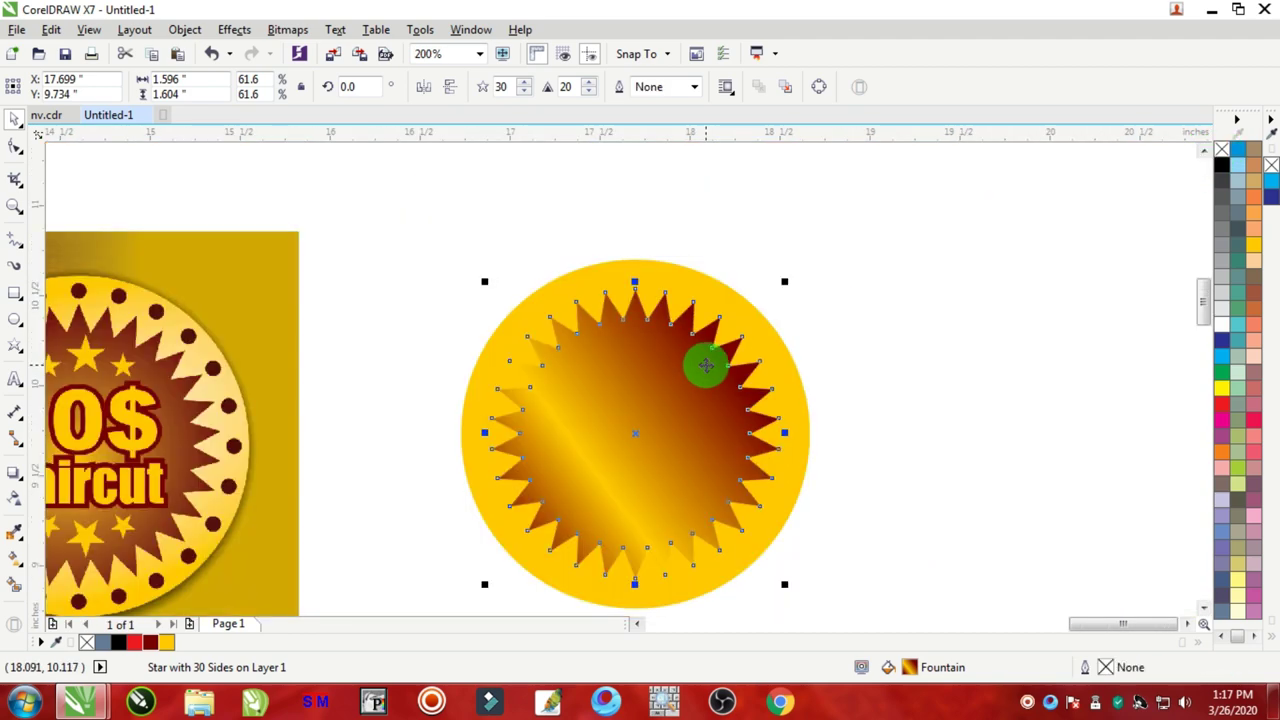
{"action": "scroll", "coordinate": [705, 366], "scroll_direction": "down", "scroll_amount": 1}
{"action": "scroll", "coordinate": [663, 363], "scroll_direction": "up", "scroll_amount": 1}
{"action": "left_click", "coordinate": [931, 266]}
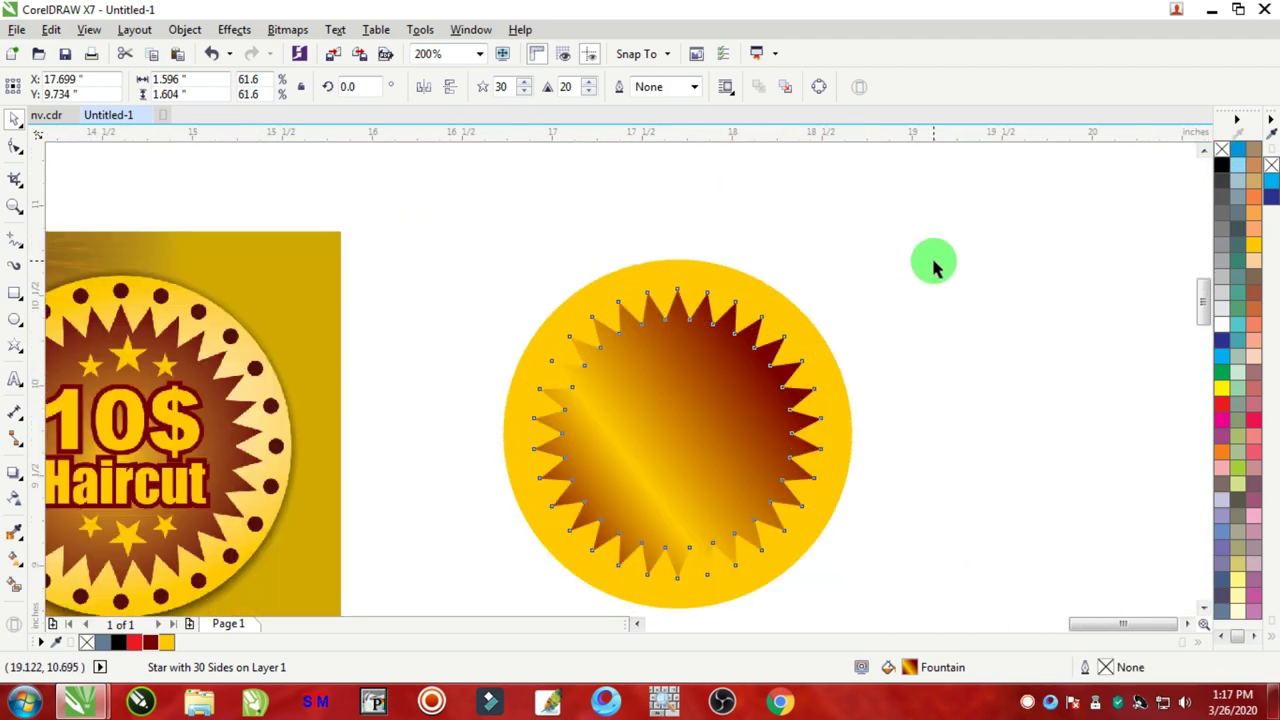
{"action": "left_click", "coordinate": [676, 396]}
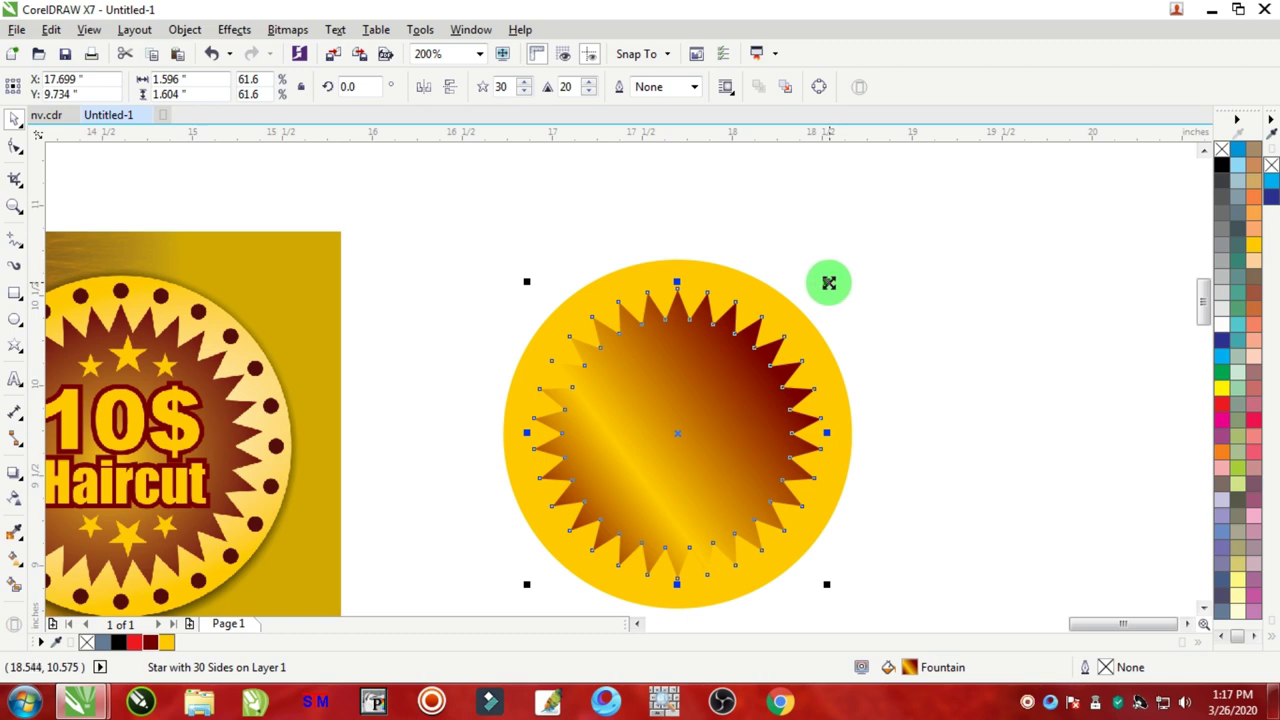
{"action": "left_click_drag", "start_coordinate": [826, 282], "coordinate": [829, 289]}
Step: Give the circle a top-to-bottom yellow gradient with a Pale Yellow midpoint stop
{"action": "scroll", "coordinate": [829, 289], "scroll_direction": "down", "scroll_amount": 1}
{"action": "left_click", "coordinate": [917, 260]}
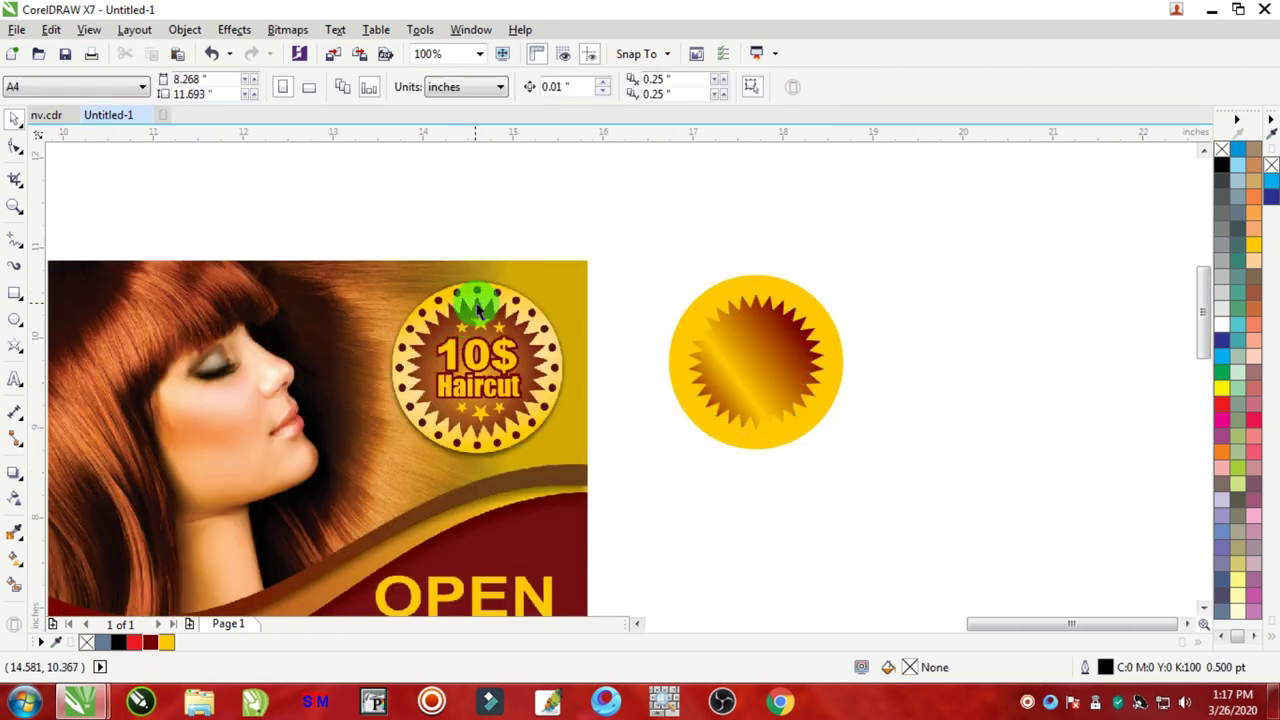
{"action": "scroll", "coordinate": [478, 300], "scroll_direction": "up", "scroll_amount": 2}
{"action": "scroll", "coordinate": [485, 310], "scroll_direction": "down", "scroll_amount": 3}
{"action": "scroll", "coordinate": [629, 277], "scroll_direction": "up", "scroll_amount": 2}
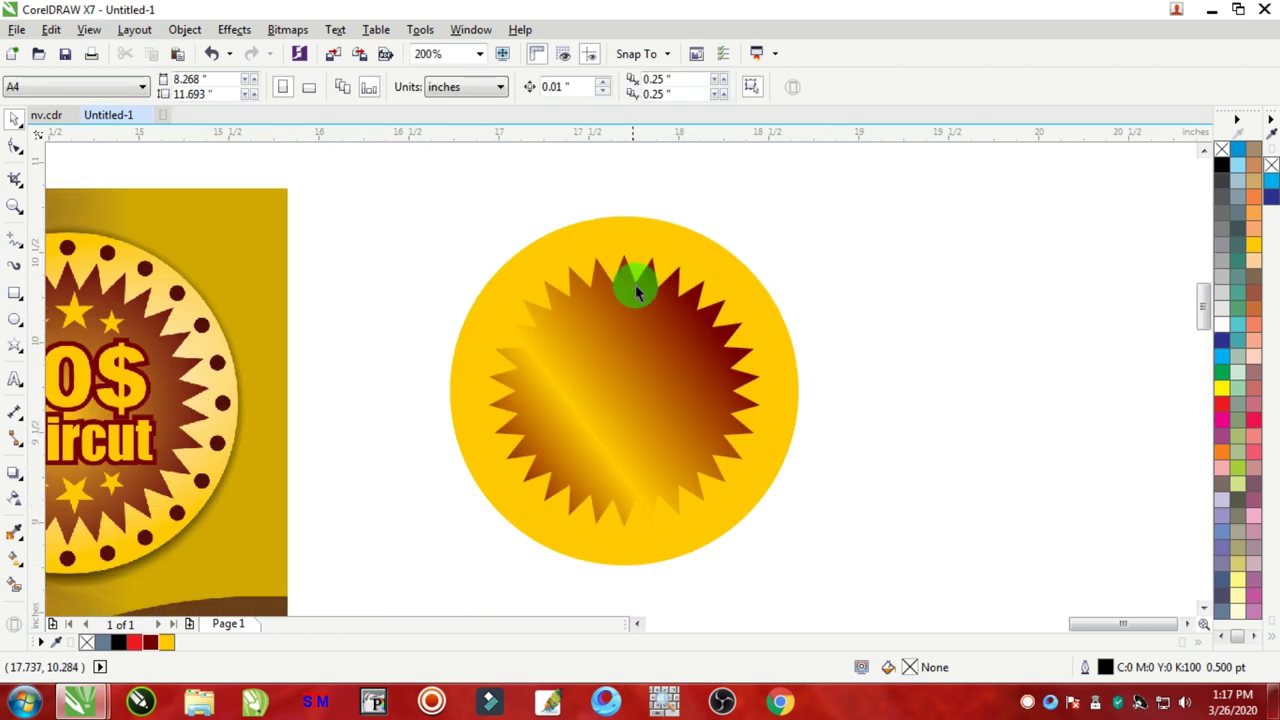
{"action": "left_click", "coordinate": [642, 232]}
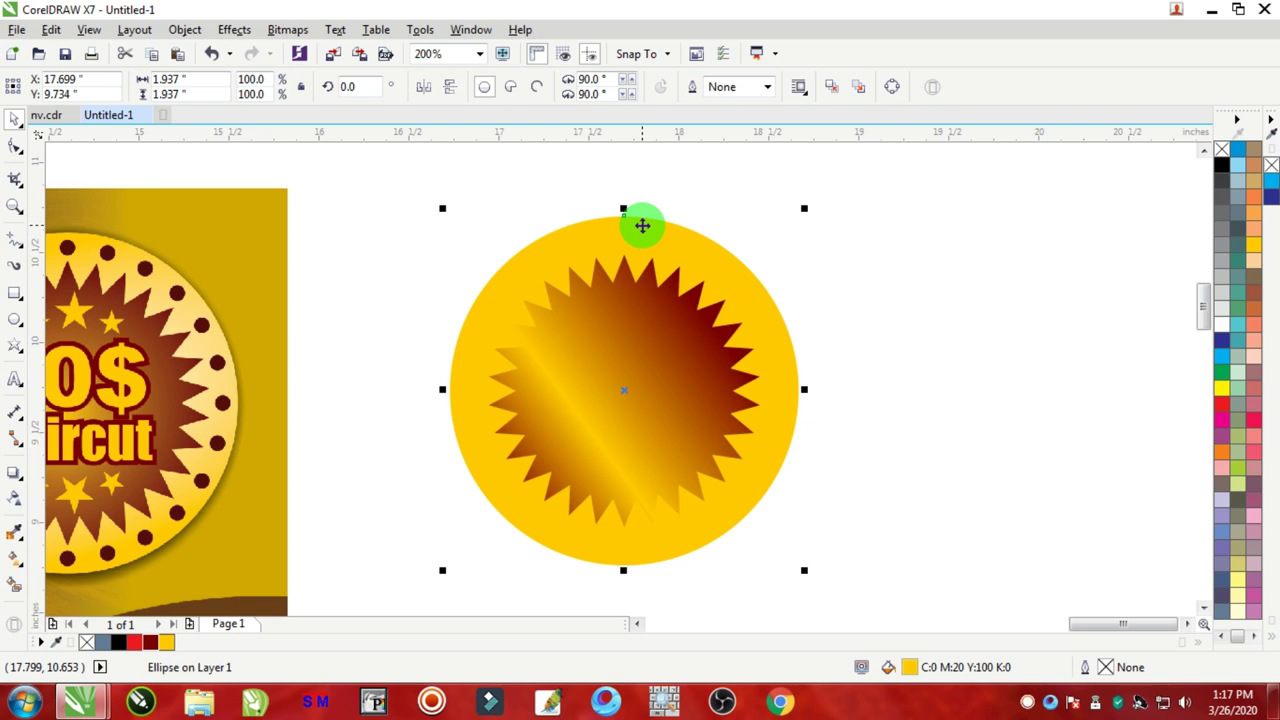
{"action": "left_click", "coordinate": [17, 559]}
{"action": "left_click_drag", "start_coordinate": [615, 430], "coordinate": [616, 563]}
{"action": "left_click", "coordinate": [1250, 243]}
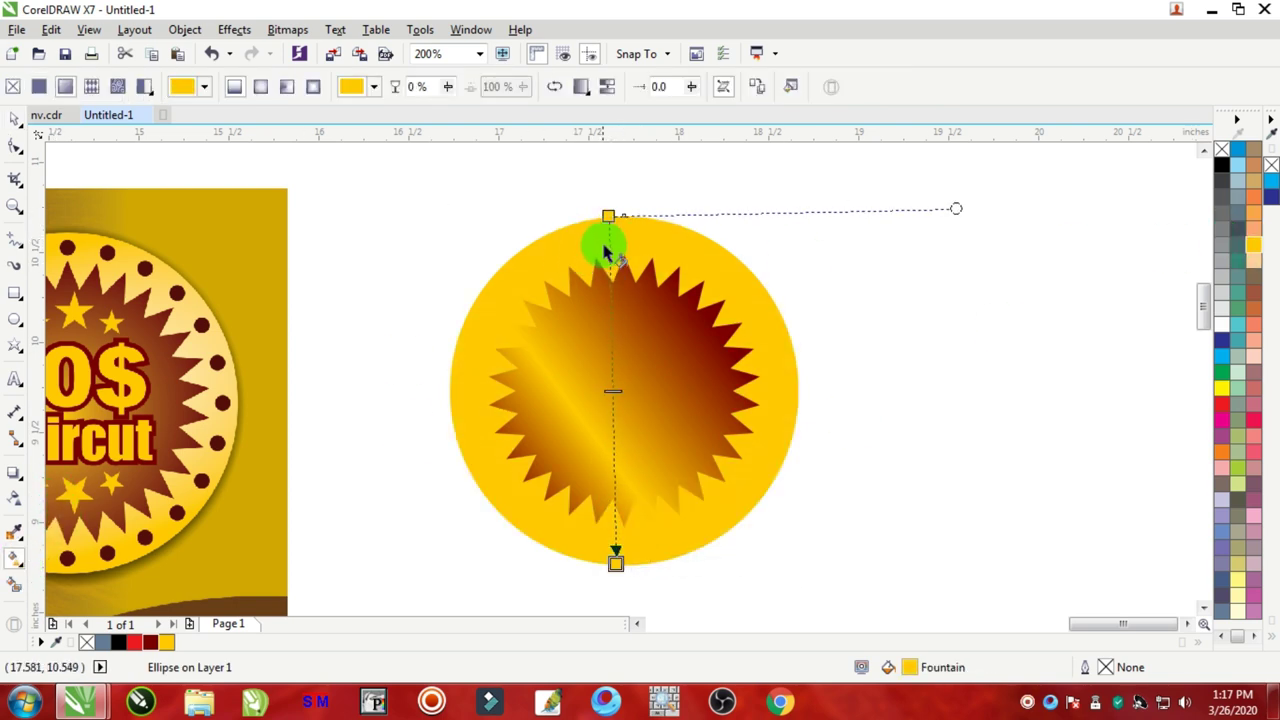
{"action": "double_click", "coordinate": [612, 390]}
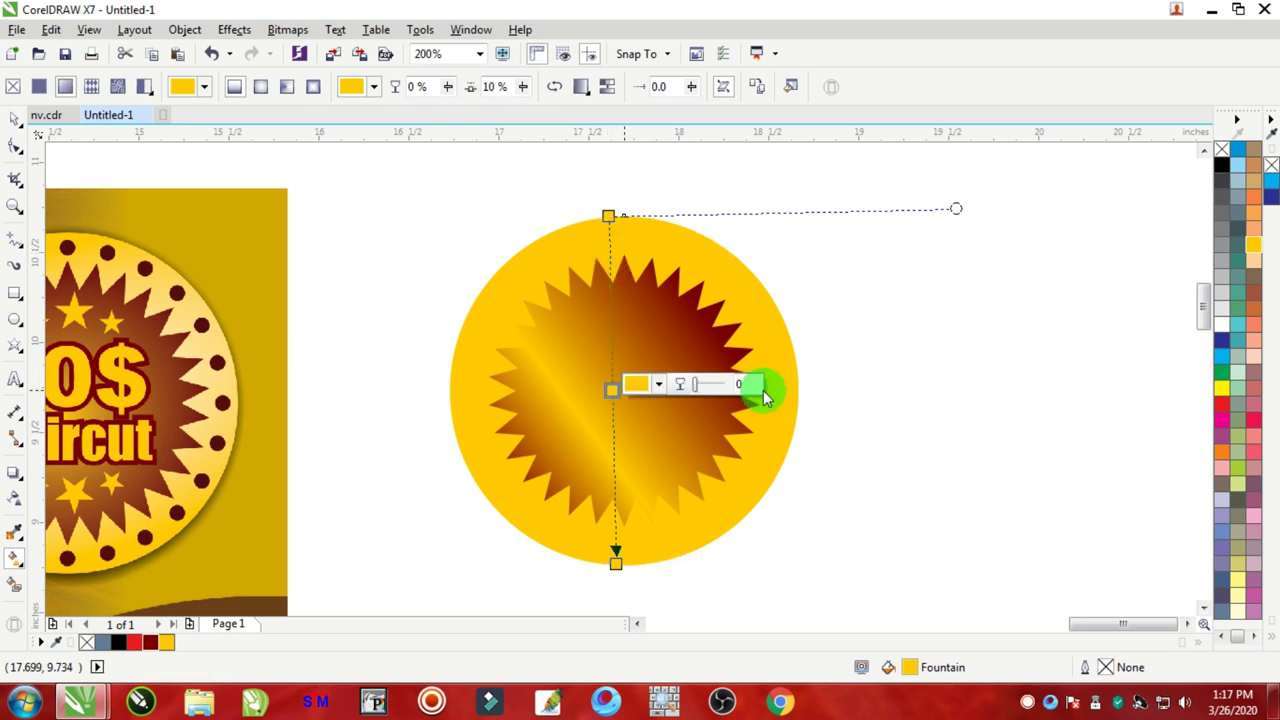
{"action": "left_click", "coordinate": [1238, 588]}
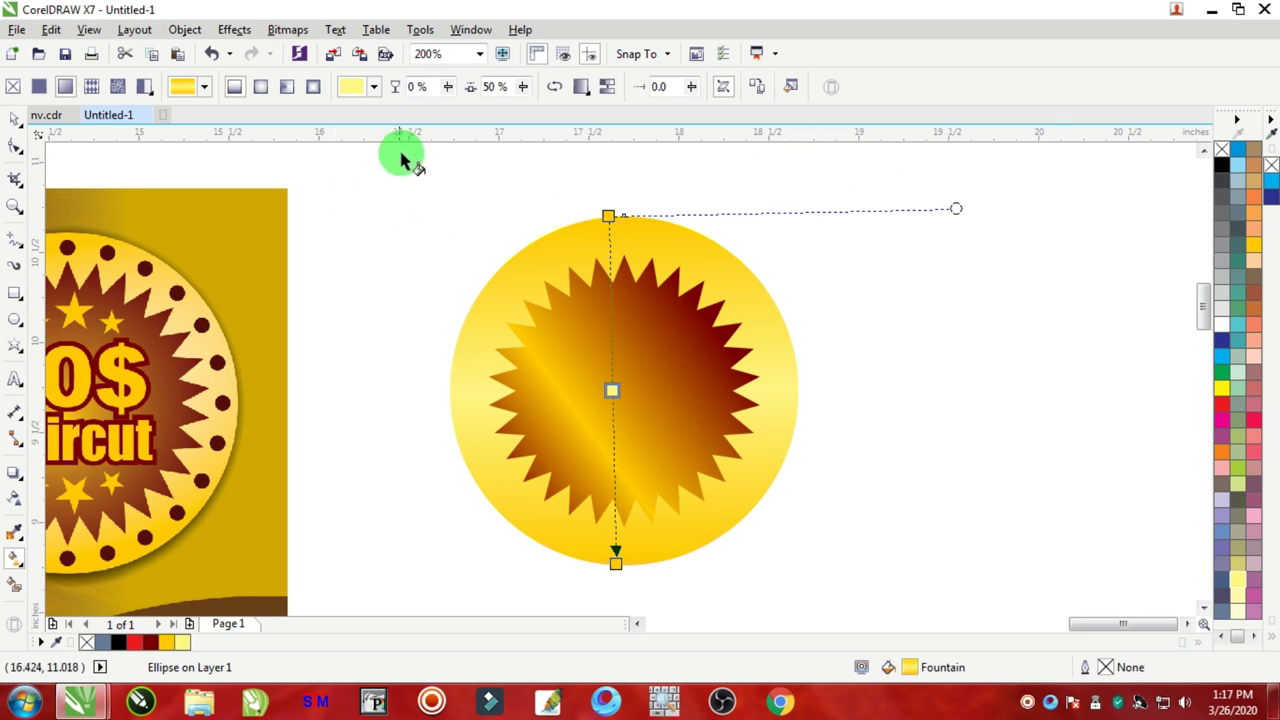
{"action": "key", "text": "space"}
Step: Re-angle the star's fountain fill diagonally by moving its gradient handles inward
{"action": "left_click", "coordinate": [690, 345]}
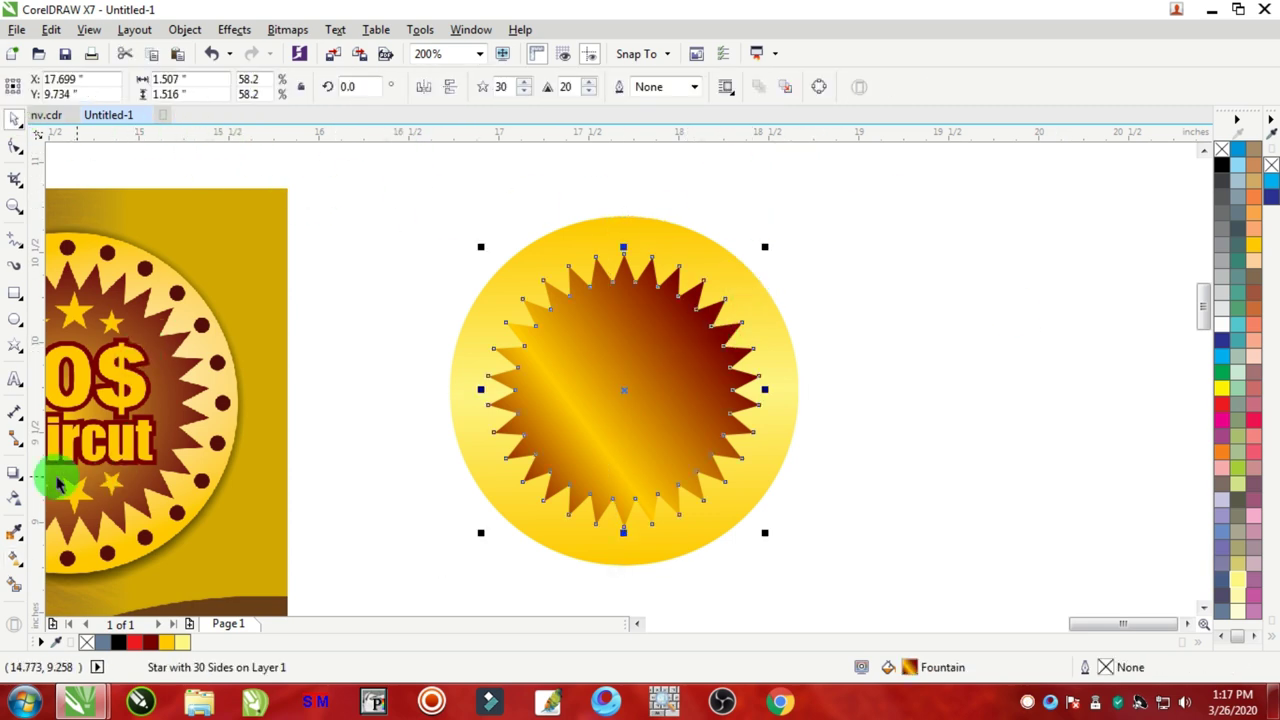
{"action": "left_click", "coordinate": [15, 567]}
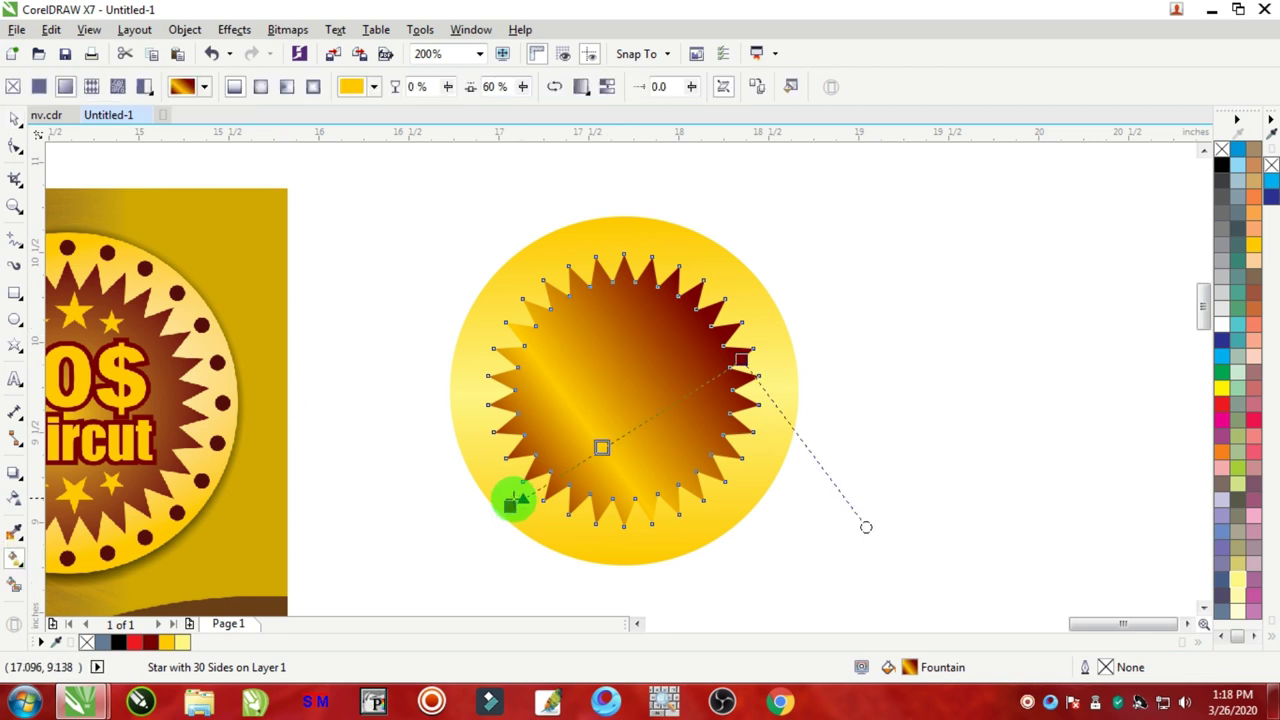
{"action": "left_click_drag", "start_coordinate": [510, 508], "coordinate": [549, 440]}
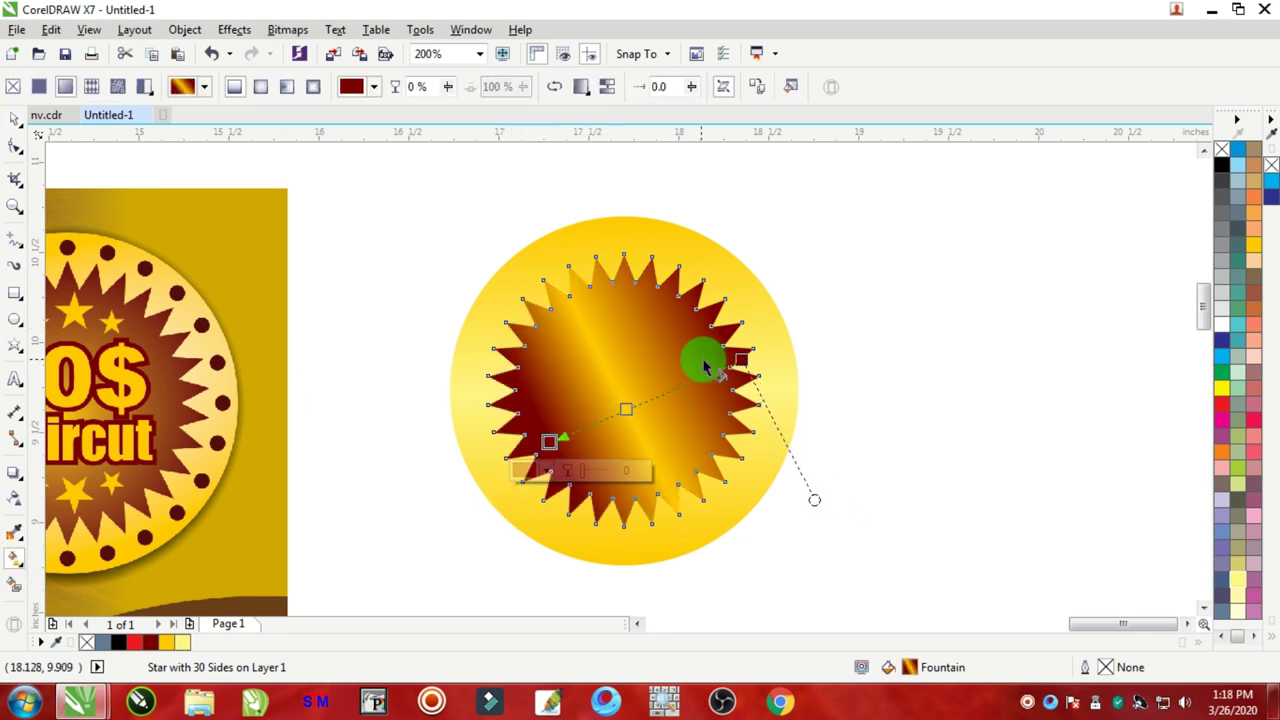
{"action": "left_click_drag", "start_coordinate": [740, 358], "coordinate": [710, 325]}
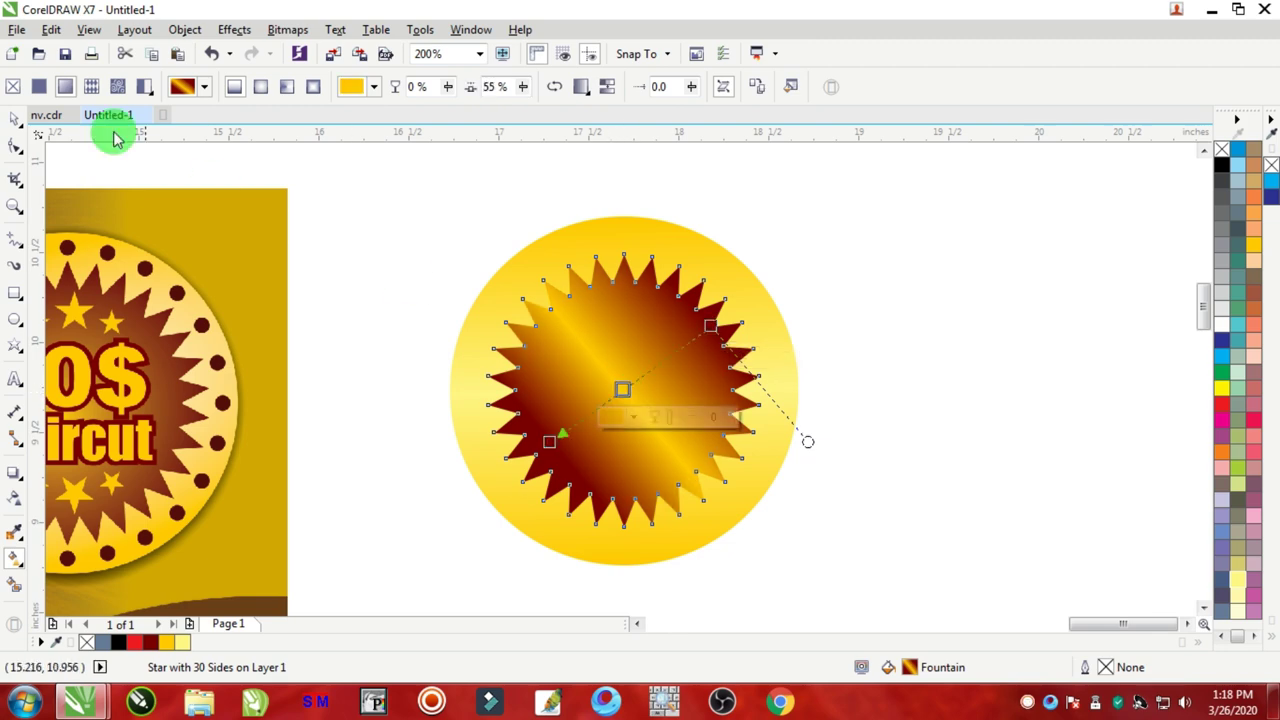
{"action": "left_click", "coordinate": [14, 118]}
{"action": "left_click", "coordinate": [977, 343]}
{"action": "scroll", "coordinate": [700, 347], "scroll_direction": "down", "scroll_amount": 3}
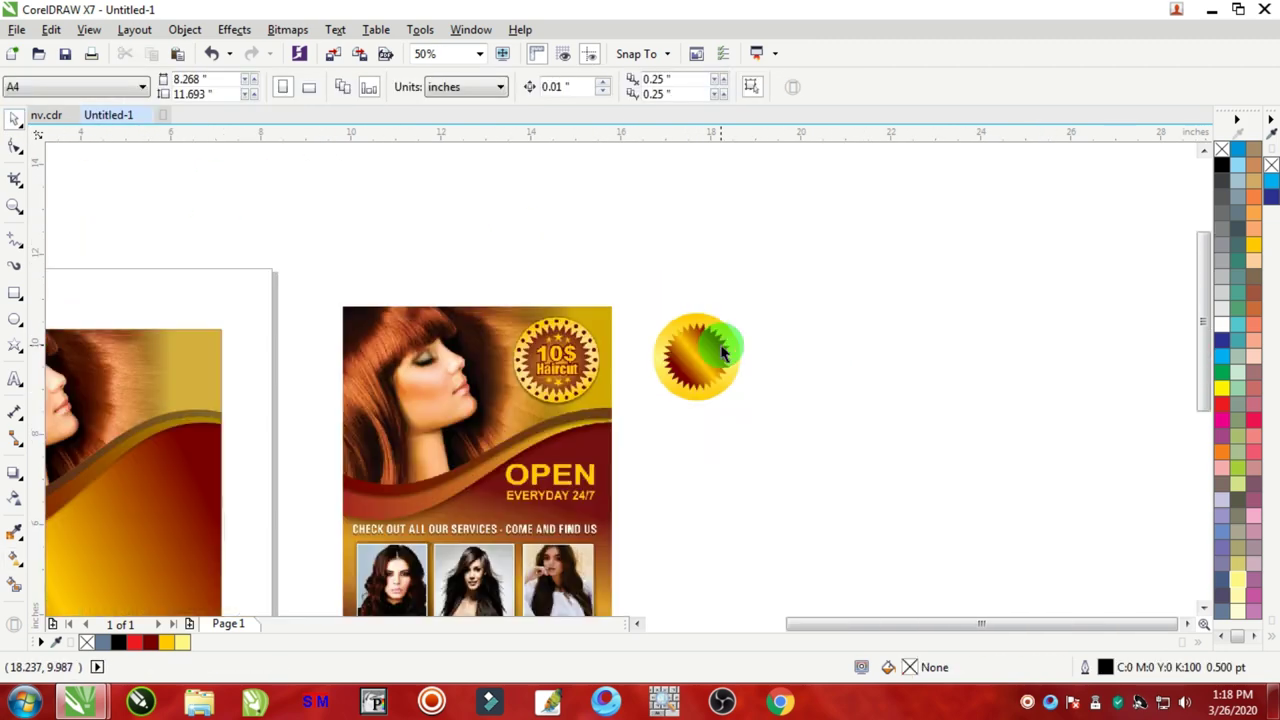
{"action": "scroll", "coordinate": [555, 330], "scroll_direction": "up", "scroll_amount": 4}
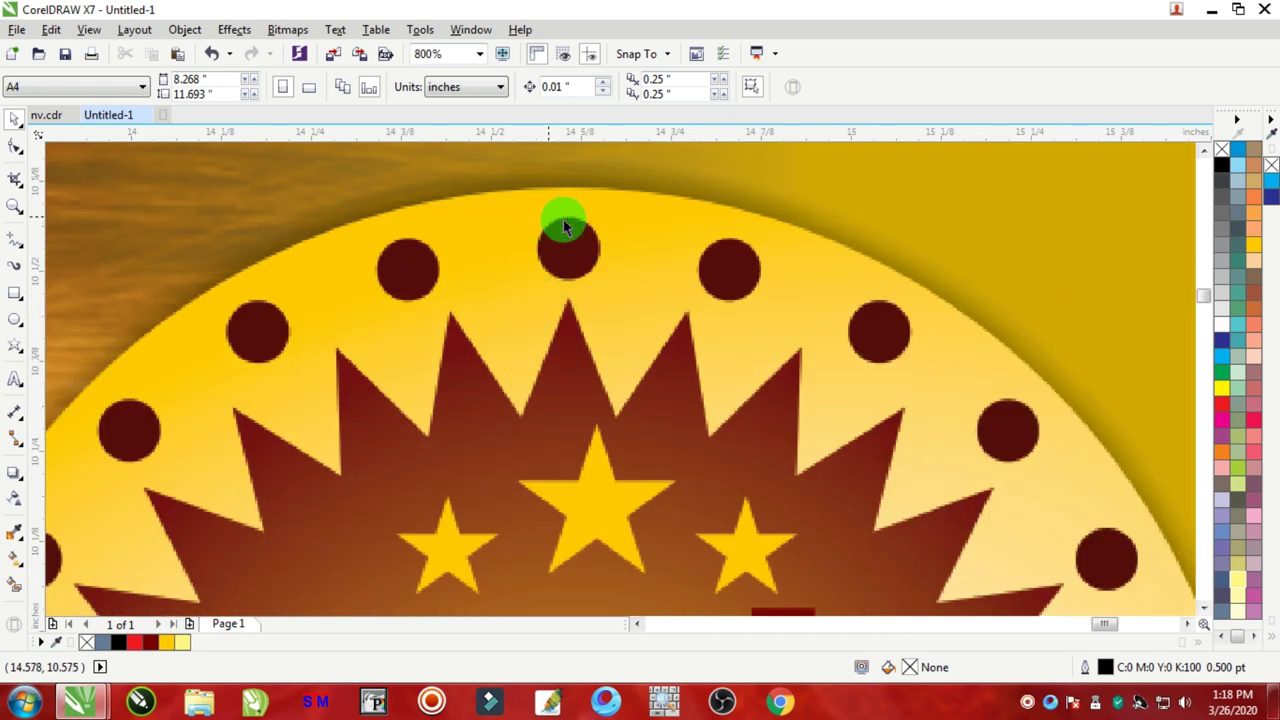
{"action": "scroll", "coordinate": [800, 310], "scroll_direction": "down", "scroll_amount": 5}
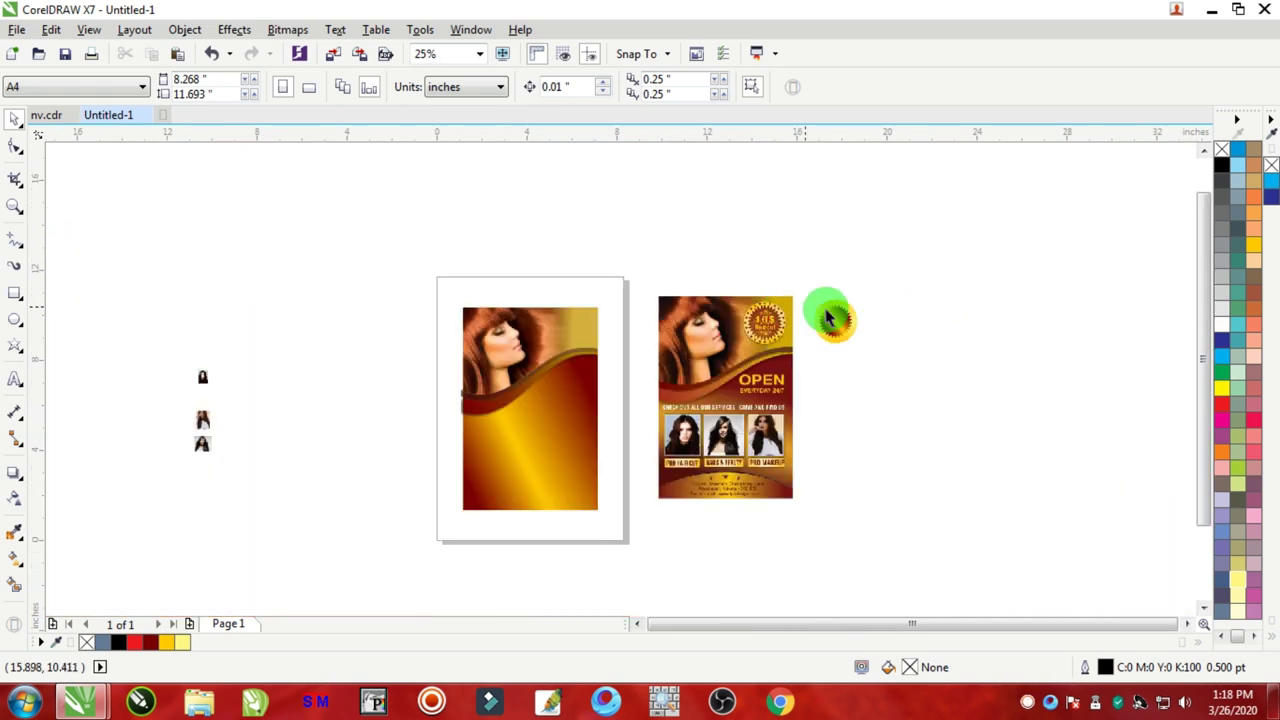
{"action": "scroll", "coordinate": [845, 316], "scroll_direction": "up", "scroll_amount": 5}
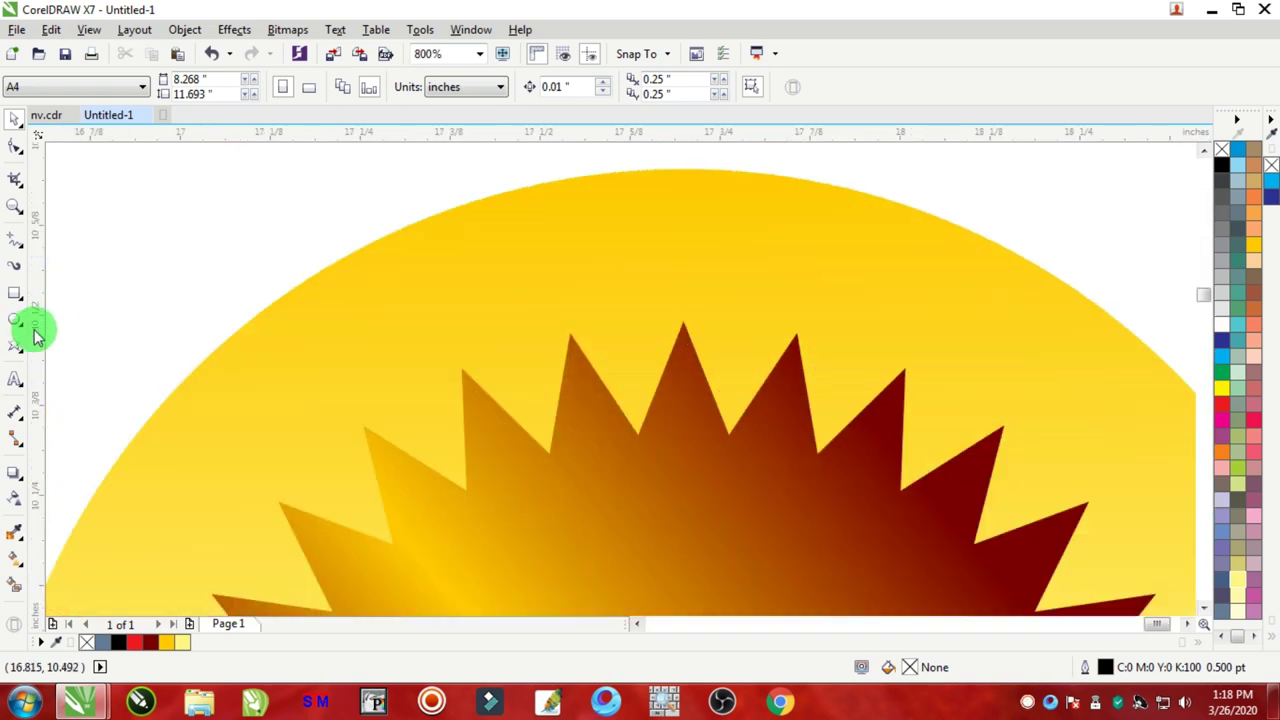
Step: Draw a small dot at the badge's top edge, filled dark red with no outline
{"action": "left_click", "coordinate": [14, 320]}
{"action": "left_click_drag", "start_coordinate": [645, 222], "coordinate": [709, 290]}
{"action": "scroll", "coordinate": [709, 290], "scroll_direction": "down", "scroll_amount": 3}
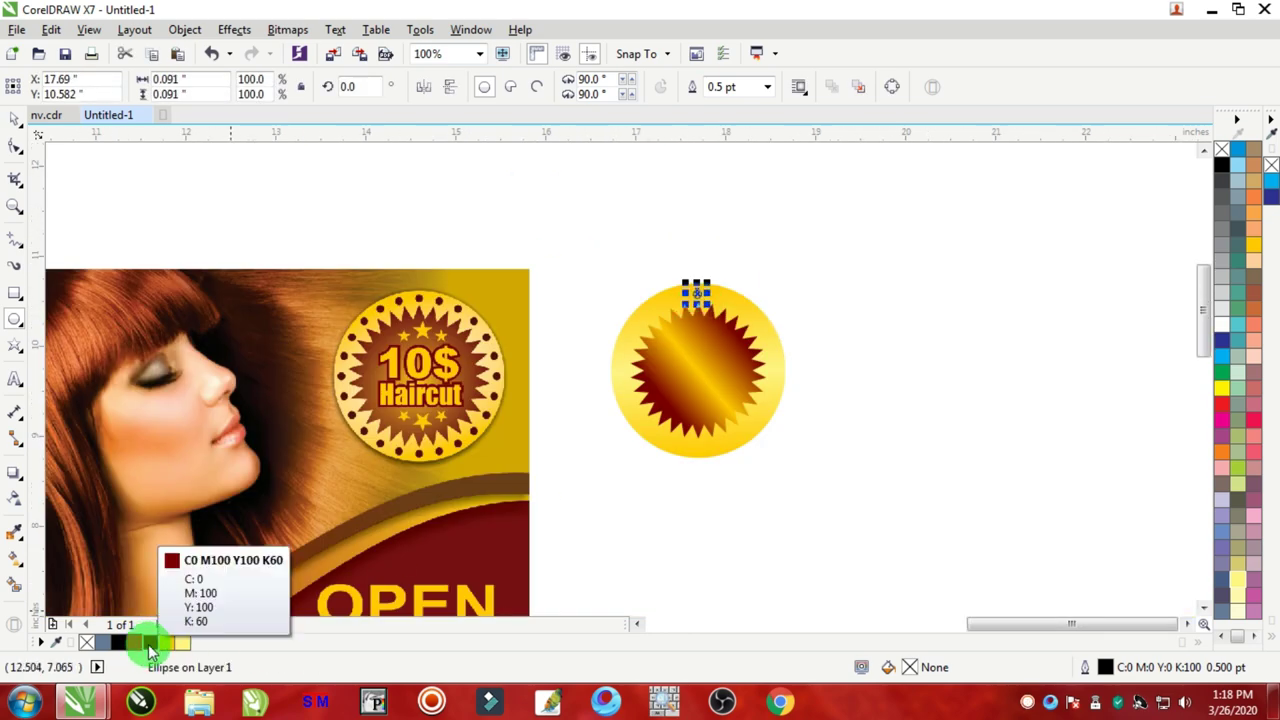
{"action": "left_click", "coordinate": [150, 643]}
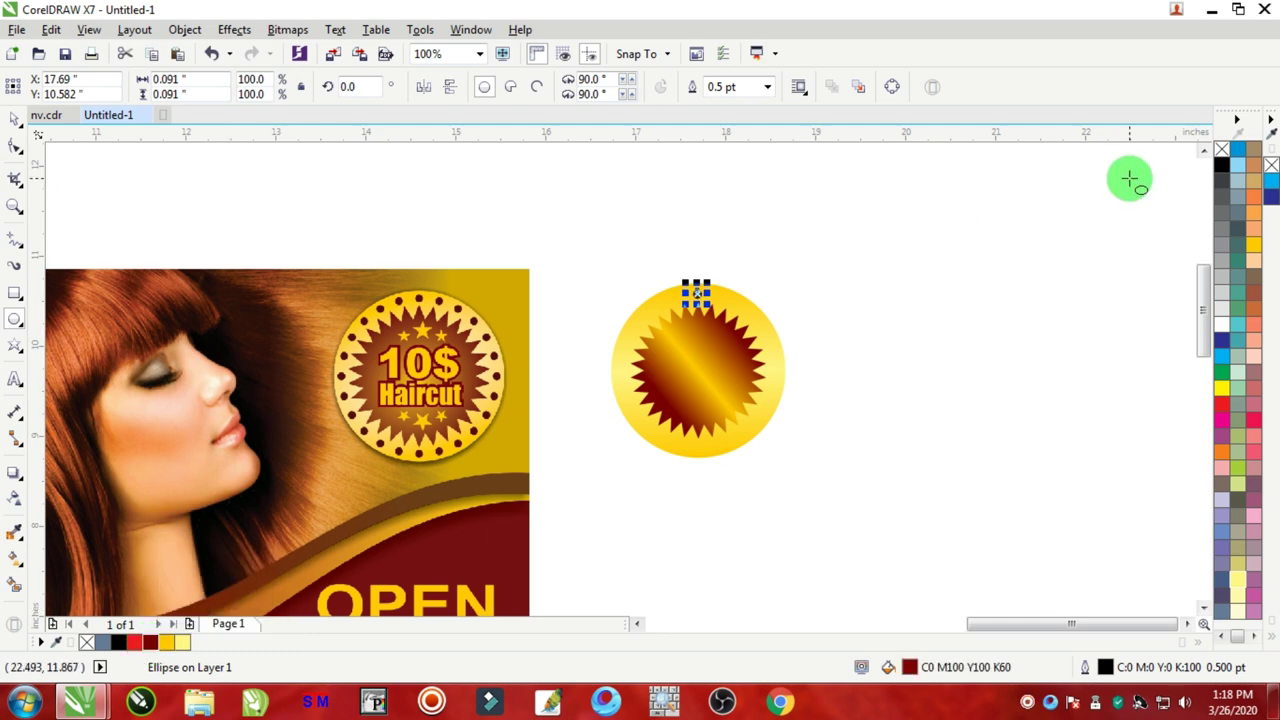
{"action": "right_click", "coordinate": [1222, 150]}
{"action": "left_click", "coordinate": [15, 118]}
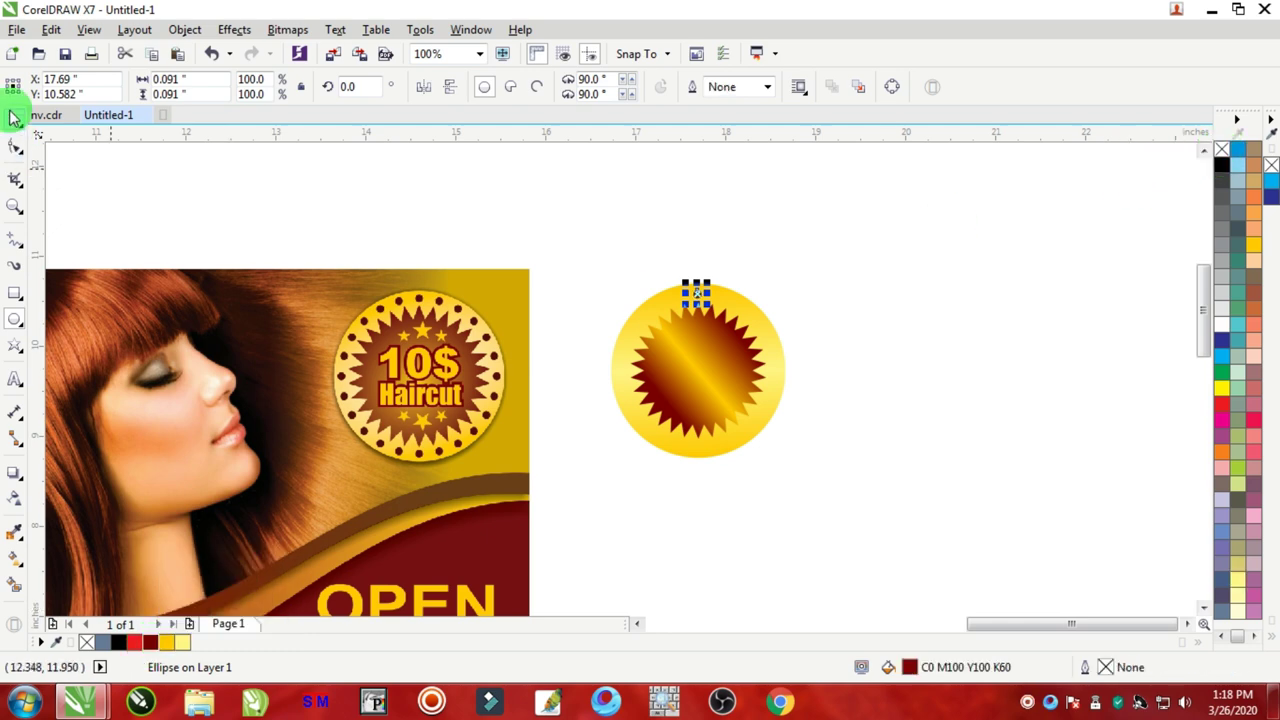
{"action": "left_click", "coordinate": [734, 251]}
{"action": "scroll", "coordinate": [699, 318], "scroll_direction": "up", "scroll_amount": 1}
{"action": "scroll", "coordinate": [699, 318], "scroll_direction": "up", "scroll_amount": 1}
Step: Select the dot with the yellow circle, then reselect the dot alone
{"action": "left_click", "coordinate": [697, 243]}
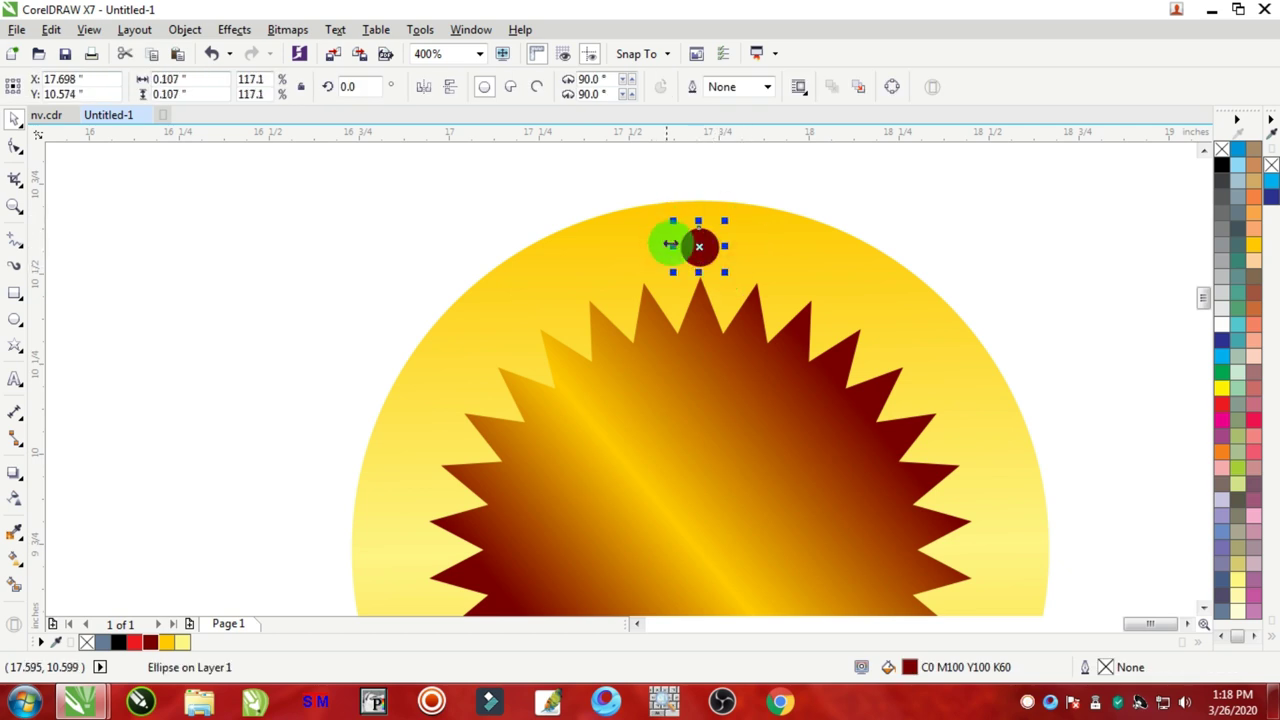
{"action": "scroll", "coordinate": [718, 302], "scroll_direction": "down", "scroll_amount": 1}
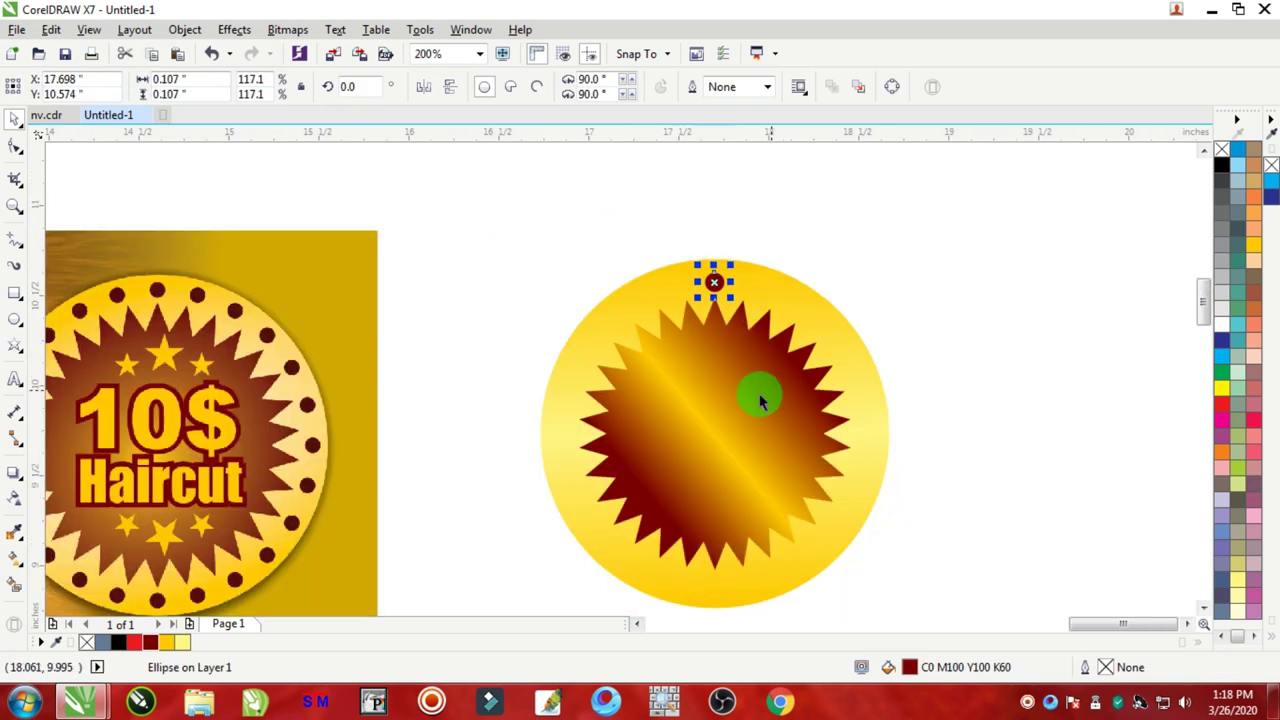
{"action": "left_click", "coordinate": [754, 416], "text": "shift"}
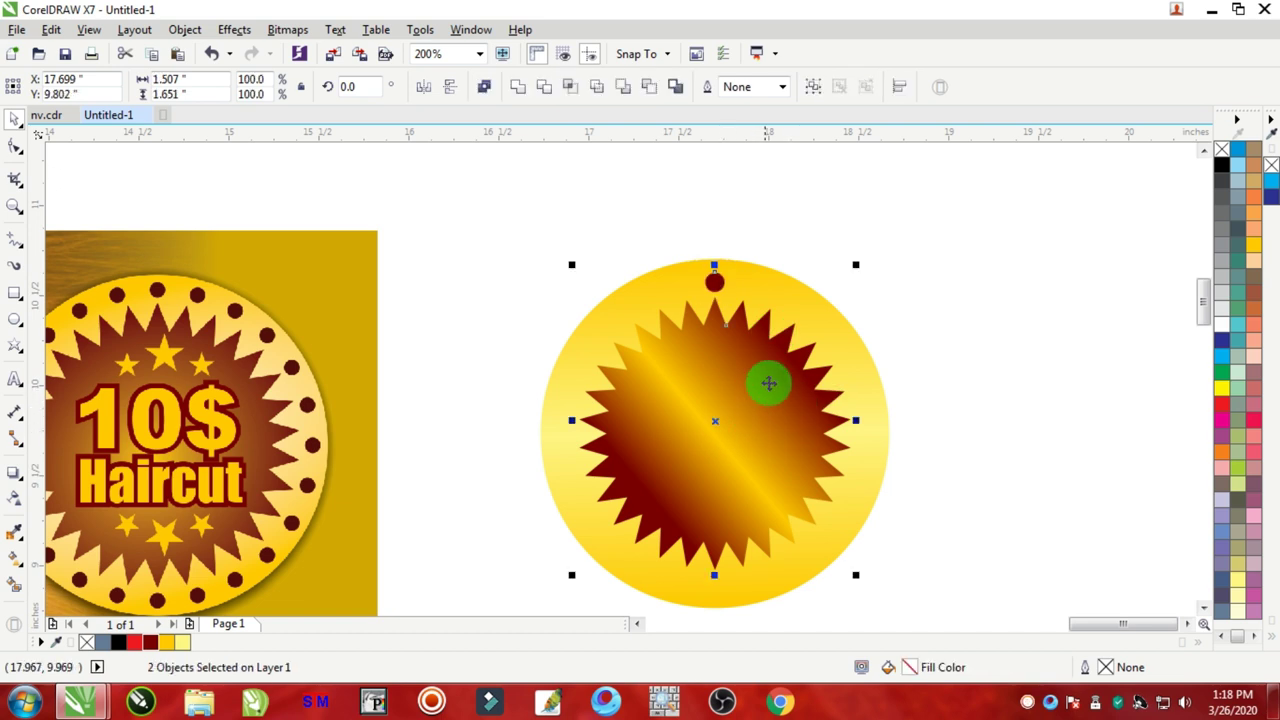
{"action": "left_click", "coordinate": [791, 260]}
{"action": "scroll", "coordinate": [731, 286], "scroll_direction": "up", "scroll_amount": 2}
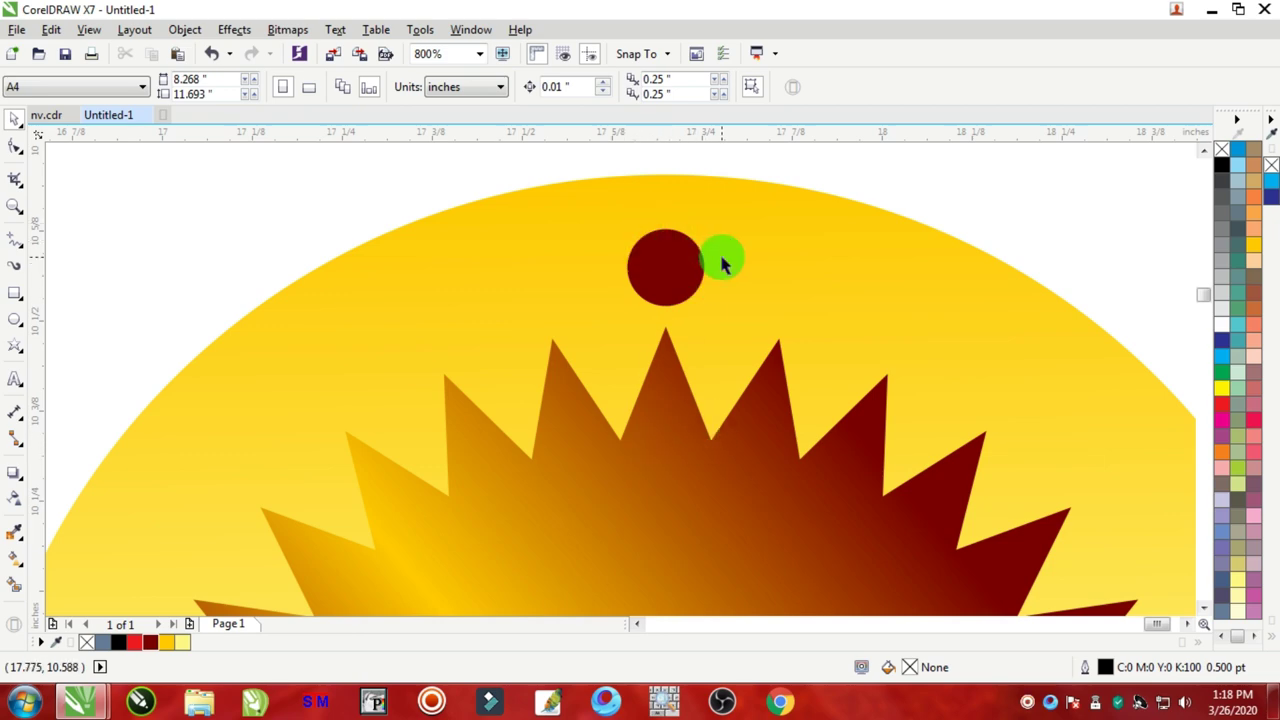
{"action": "scroll", "coordinate": [745, 312], "scroll_direction": "down", "scroll_amount": 3}
{"action": "scroll", "coordinate": [748, 324], "scroll_direction": "up", "scroll_amount": 2}
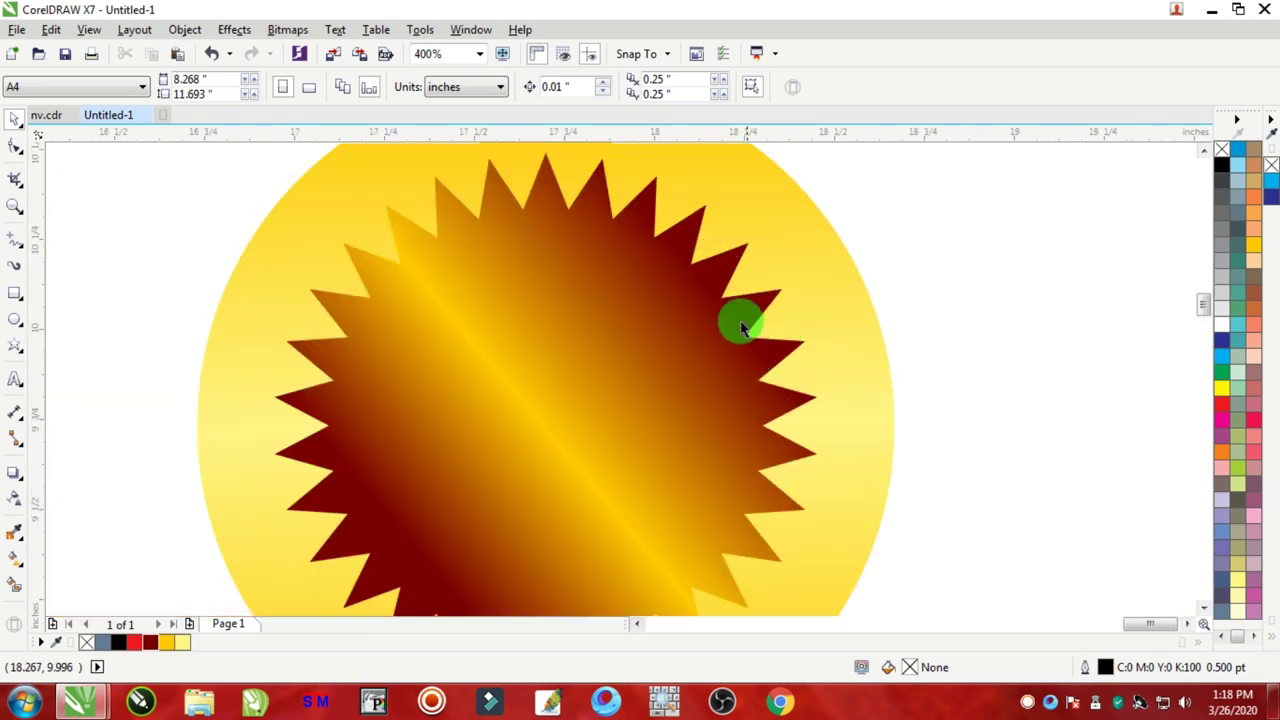
{"action": "scroll", "coordinate": [741, 326], "scroll_direction": "down", "scroll_amount": 1}
{"action": "left_click", "coordinate": [626, 209]}
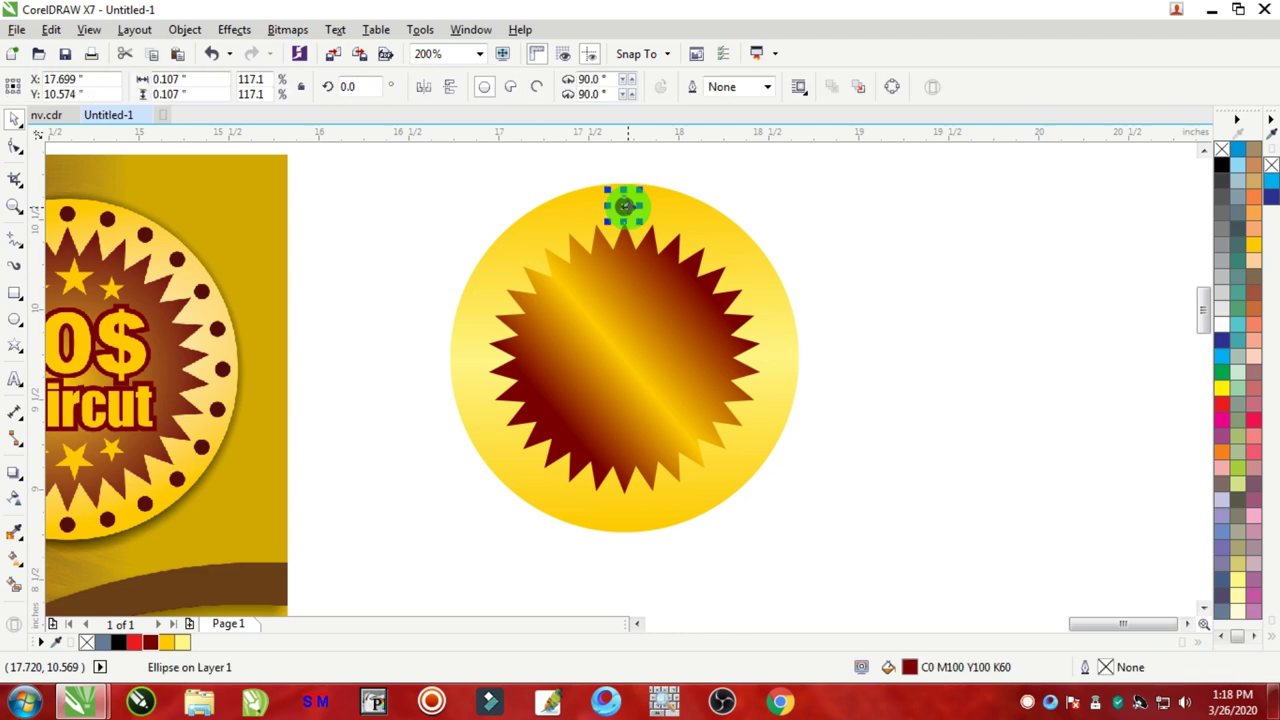
Step: Rotate a copy of the dot around the yellow circle's centre
{"action": "left_click_drag", "start_coordinate": [623, 204], "coordinate": [625, 207]}
{"action": "scroll", "coordinate": [640, 205], "scroll_direction": "up", "scroll_amount": 3}
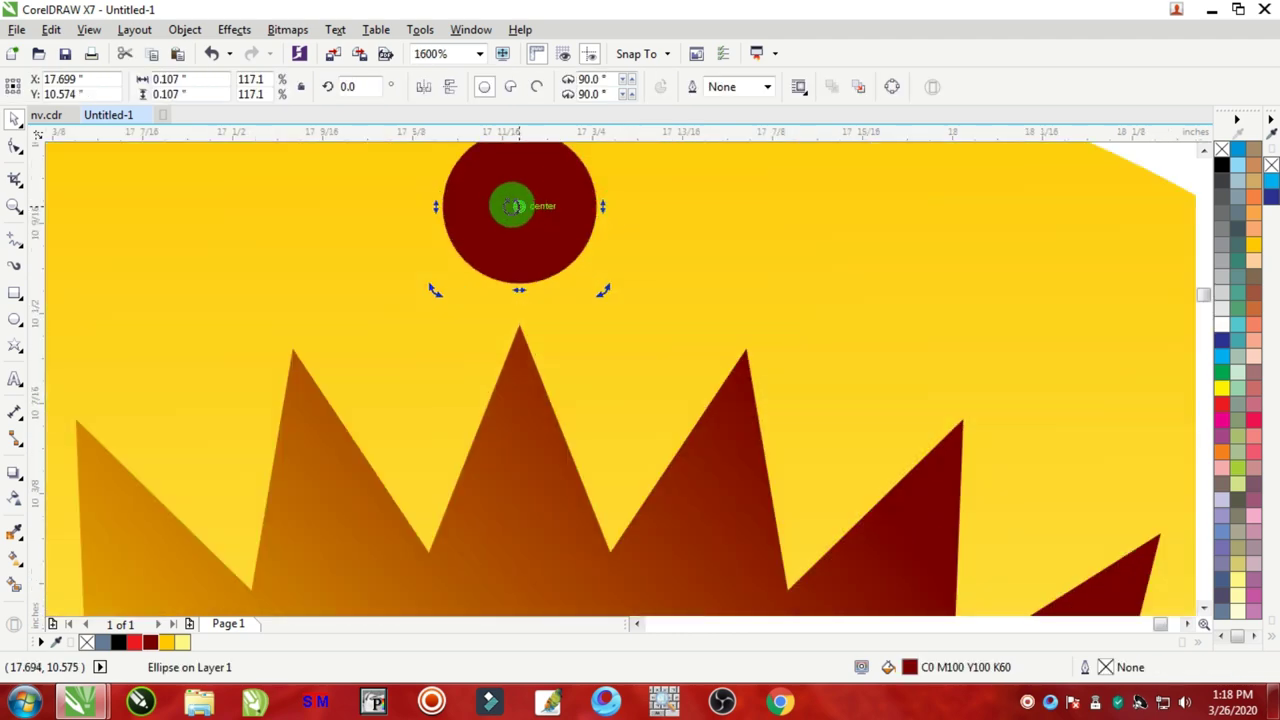
{"action": "scroll", "coordinate": [651, 286], "scroll_direction": "down", "scroll_amount": 3}
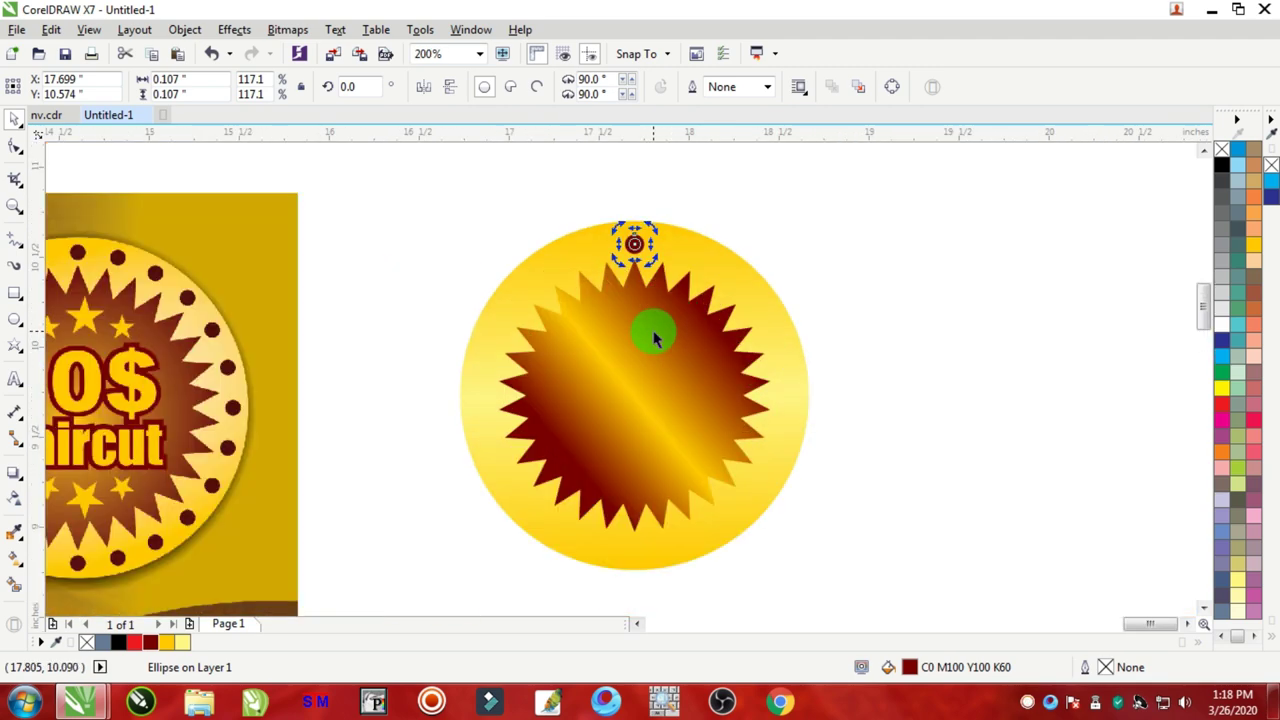
{"action": "scroll", "coordinate": [653, 338], "scroll_direction": "up", "scroll_amount": 1}
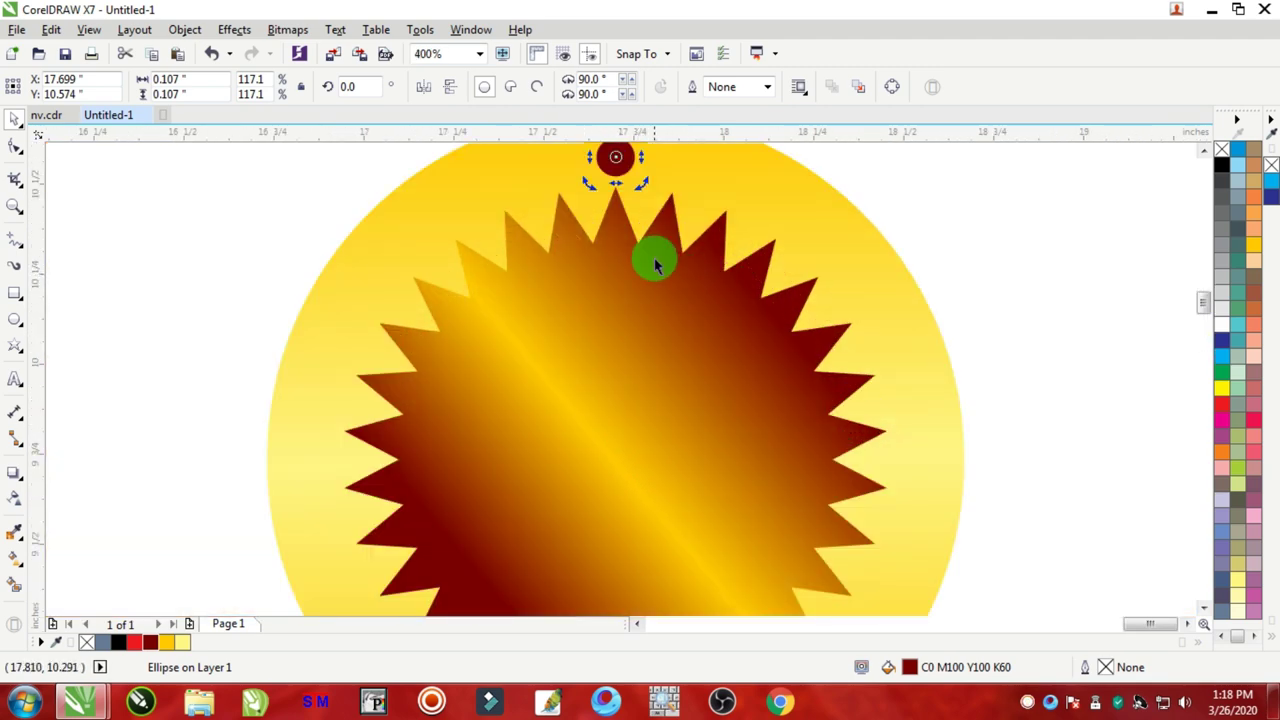
{"action": "scroll", "coordinate": [651, 260], "scroll_direction": "down", "scroll_amount": 1}
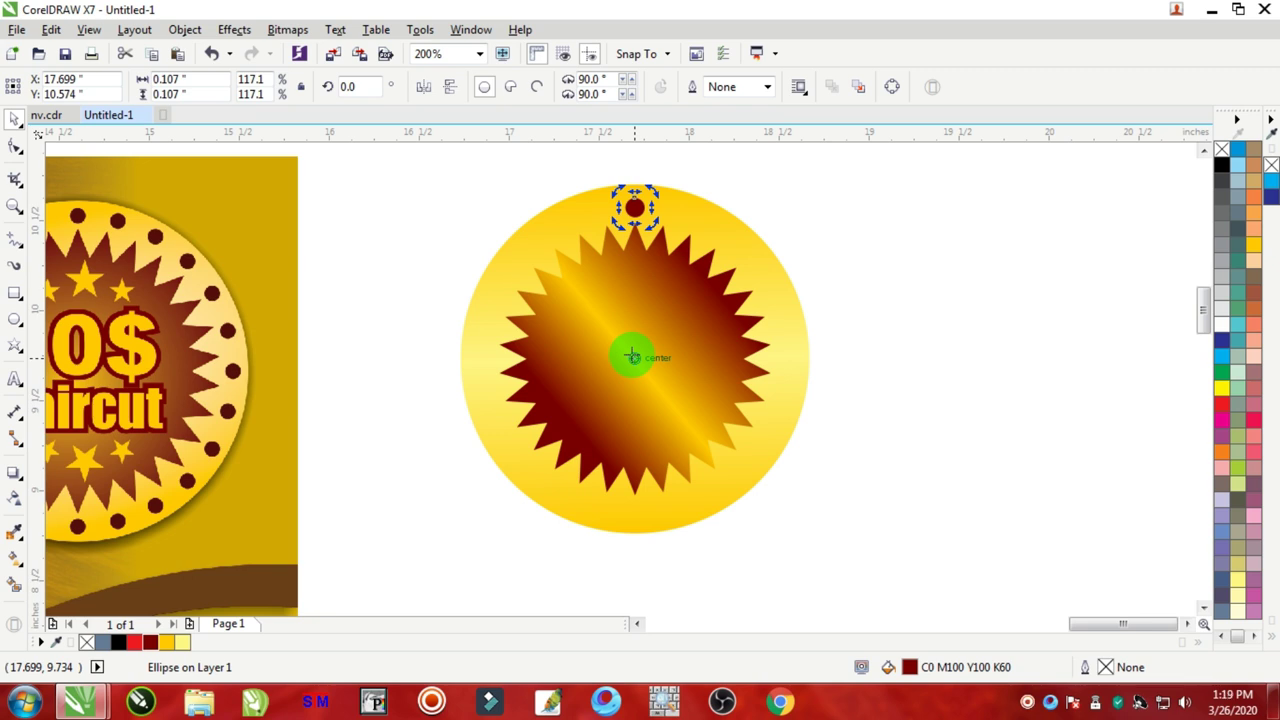
{"action": "left_click", "coordinate": [820, 214]}
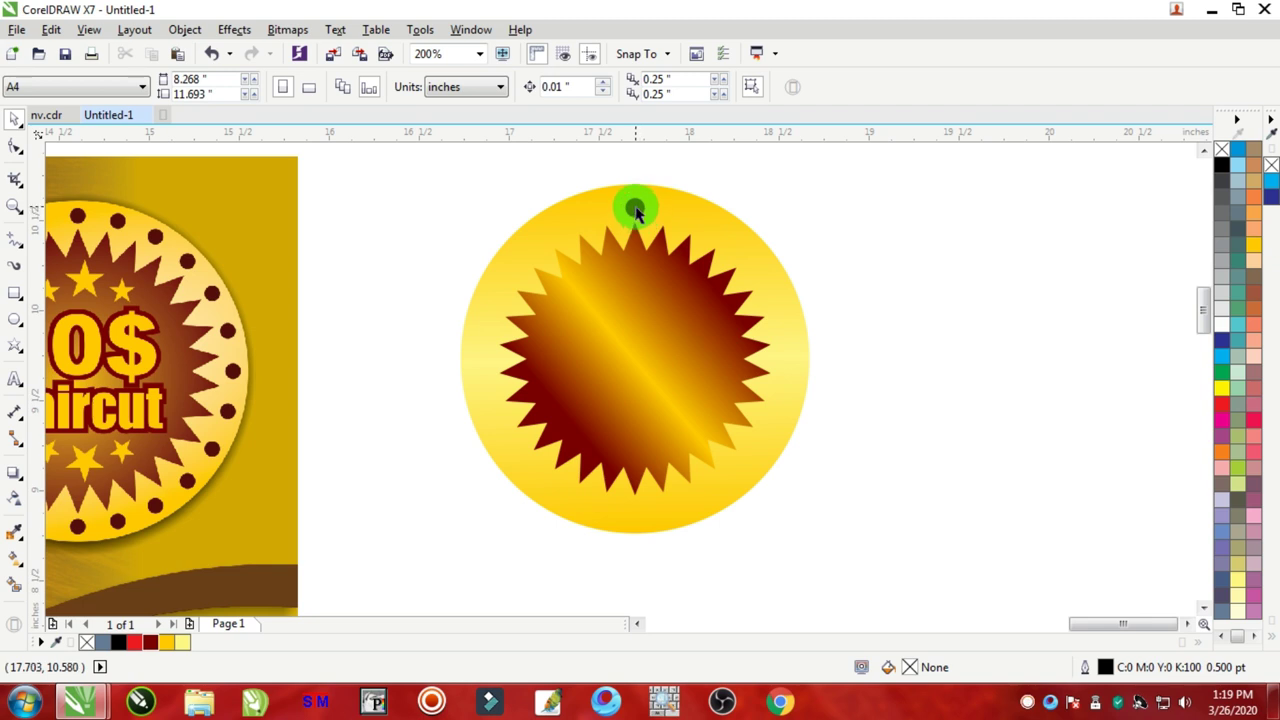
{"action": "left_click", "coordinate": [636, 210]}
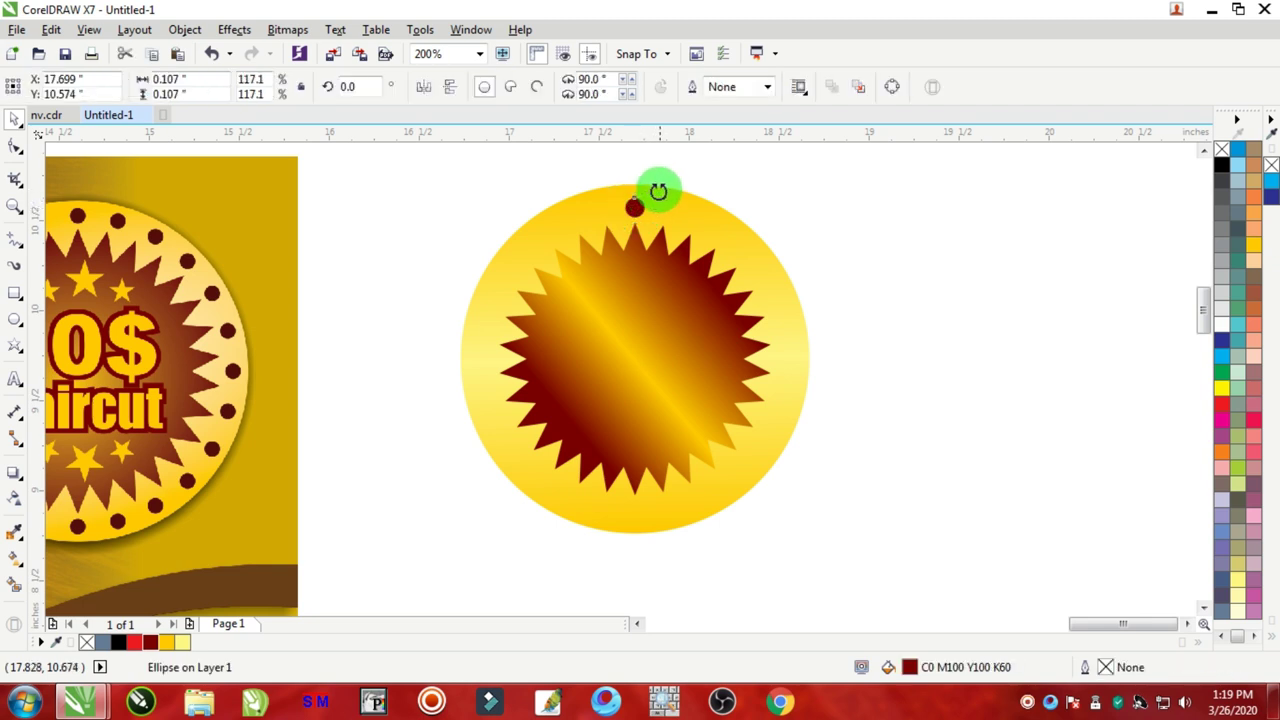
{"action": "left_click_drag", "start_coordinate": [658, 191], "coordinate": [706, 212]}
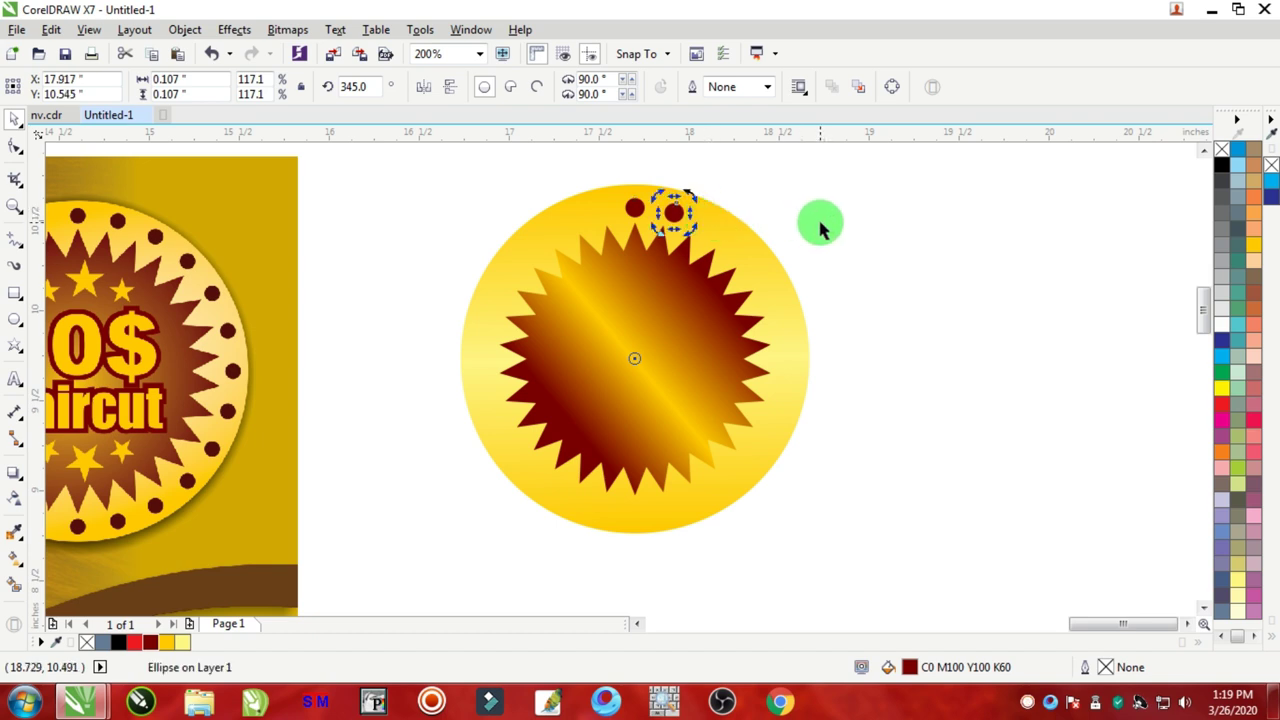
Step: Repeat the rotated dot copy four times with Ctrl+R to close the ring
{"action": "key", "text": "ctrl+r"}
{"action": "key", "text": "ctrl+r"}
{"action": "key", "text": "ctrl+r"}
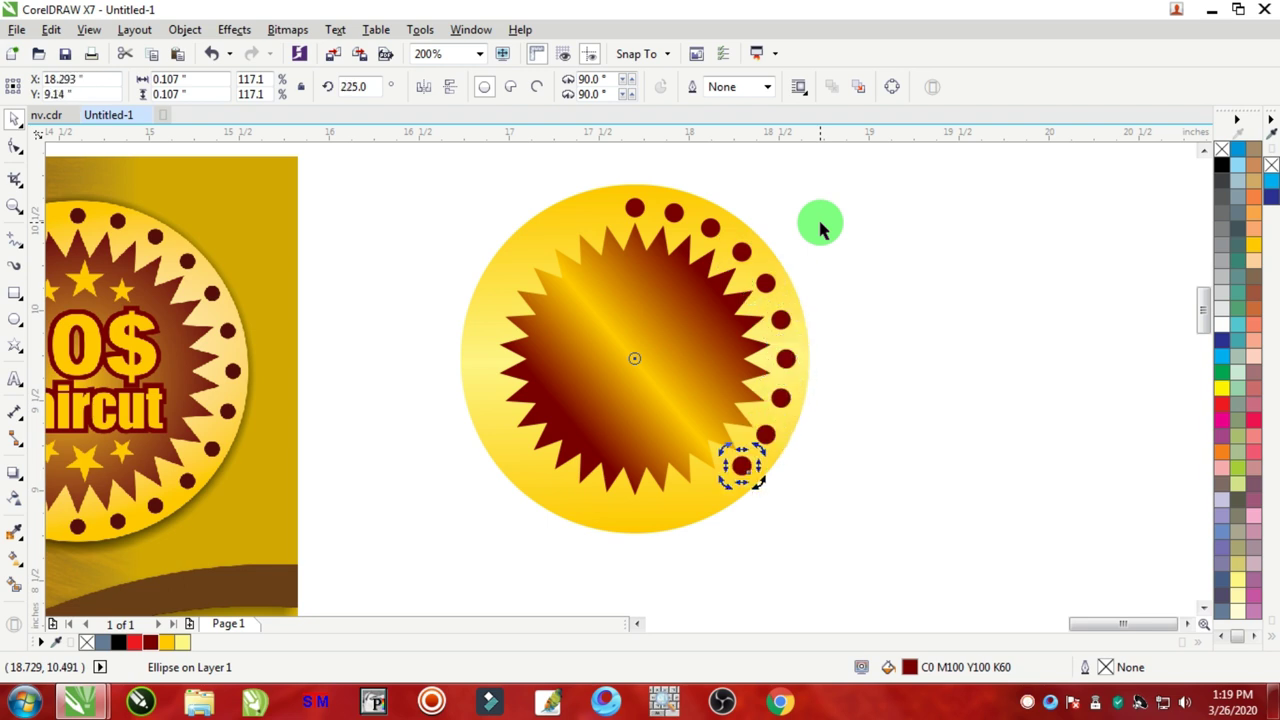
{"action": "key", "text": "ctrl+r"}
{"action": "key", "text": "ctrl+r"}
{"action": "key", "text": "ctrl+r"}
{"action": "key", "text": "ctrl+r"}
{"action": "key", "text": "ctrl+r"}
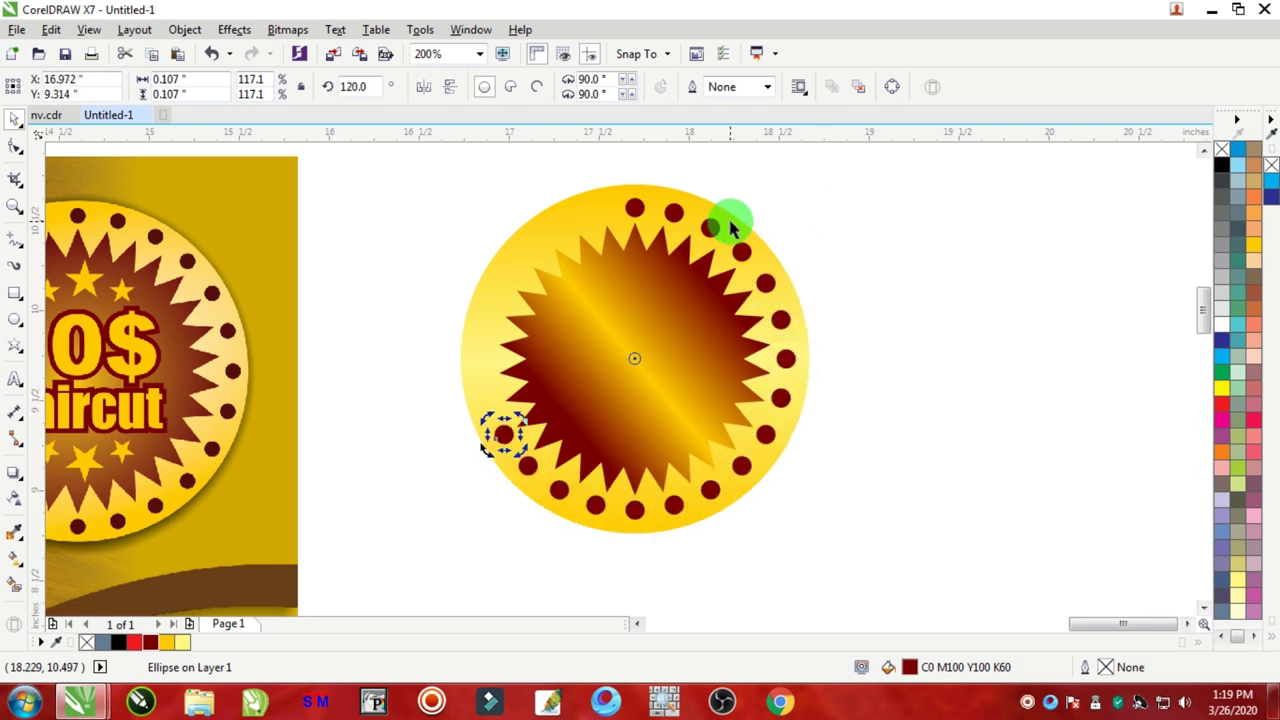
{"action": "key", "text": "ctrl+r"}
{"action": "key", "text": "ctrl+r"}
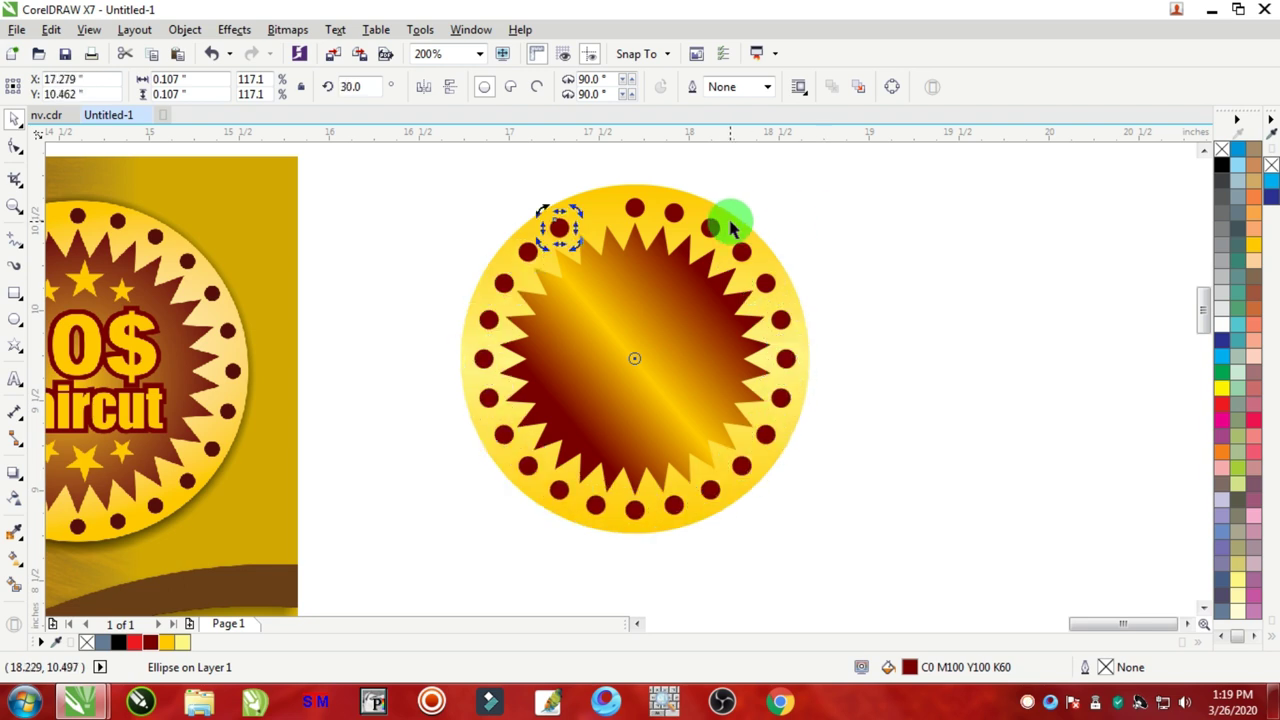
{"action": "key", "text": "ctrl+r"}
{"action": "left_click", "coordinate": [808, 277]}
{"action": "scroll", "coordinate": [523, 271], "scroll_direction": "down", "scroll_amount": 2}
{"action": "scroll", "coordinate": [612, 292], "scroll_direction": "up", "scroll_amount": 1}
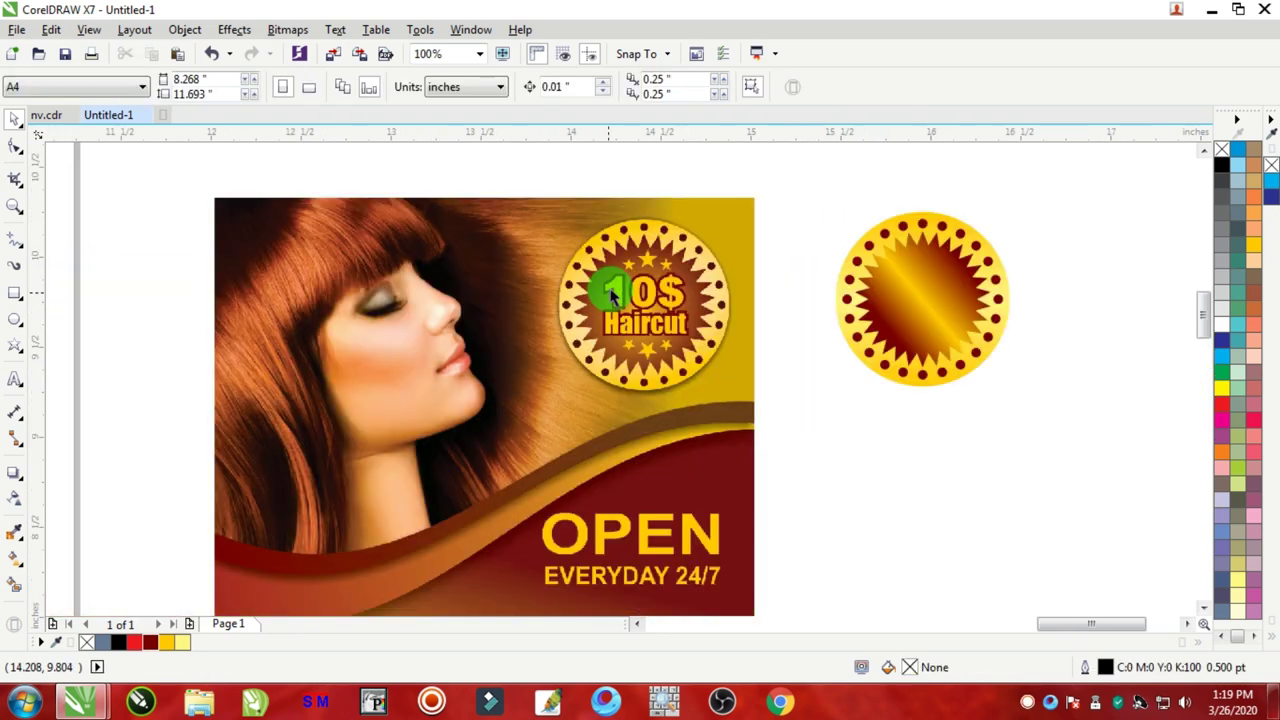
Step: Type a two-line '10$' / 'Haircut' text beside the badge and set it in Impact
{"action": "scroll", "coordinate": [612, 292], "scroll_direction": "up", "scroll_amount": 1}
{"action": "scroll", "coordinate": [743, 257], "scroll_direction": "down", "scroll_amount": 1}
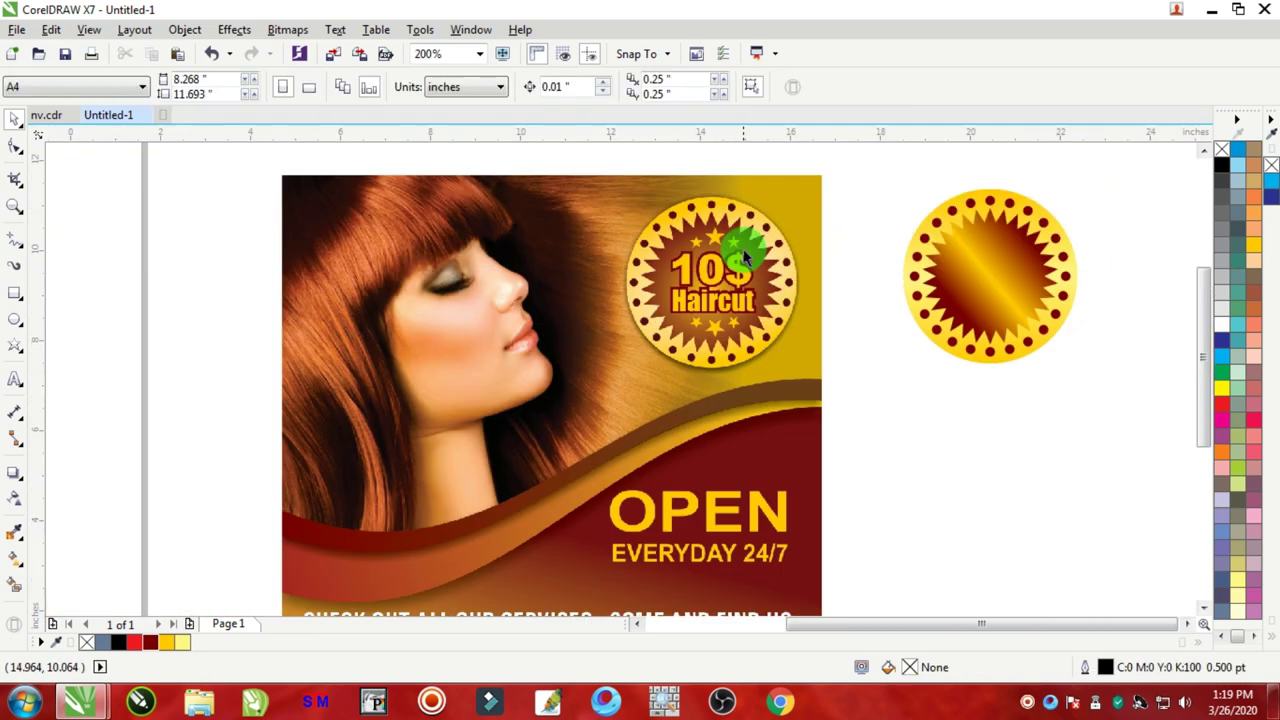
{"action": "scroll", "coordinate": [743, 257], "scroll_direction": "down", "scroll_amount": 3}
{"action": "scroll", "coordinate": [820, 226], "scroll_direction": "up", "scroll_amount": 2}
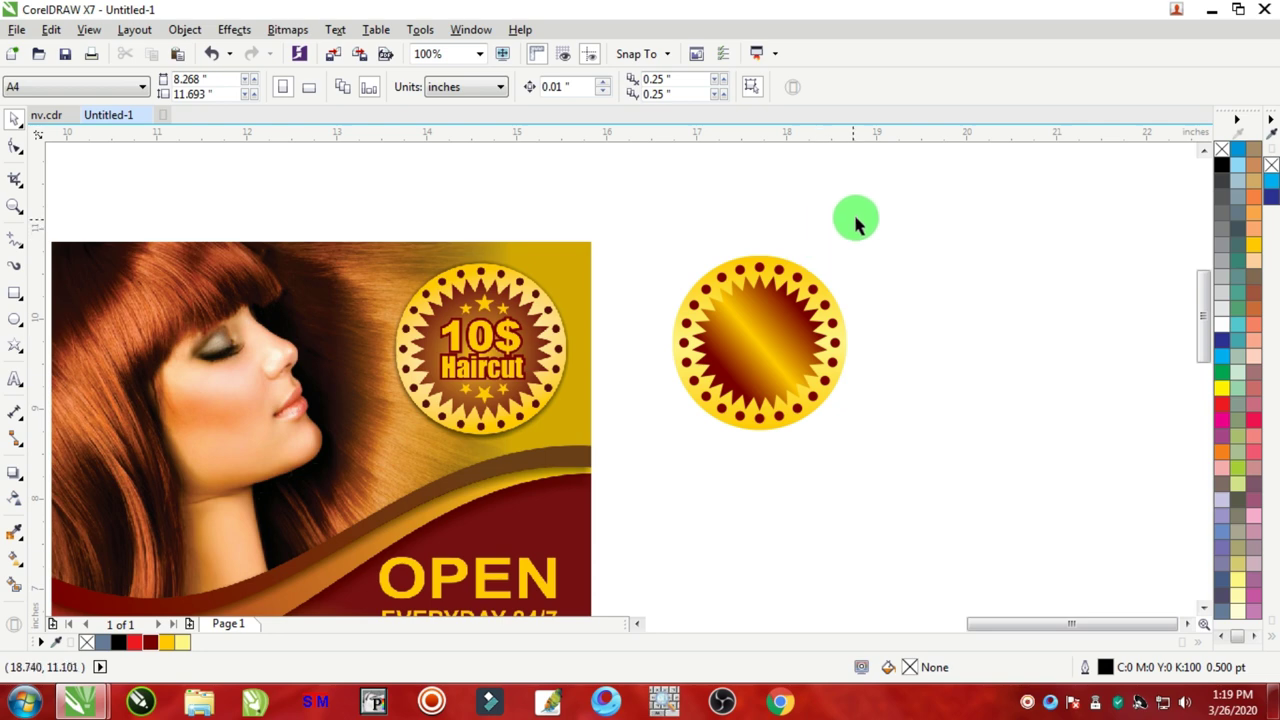
{"action": "scroll", "coordinate": [514, 340], "scroll_direction": "up", "scroll_amount": 2}
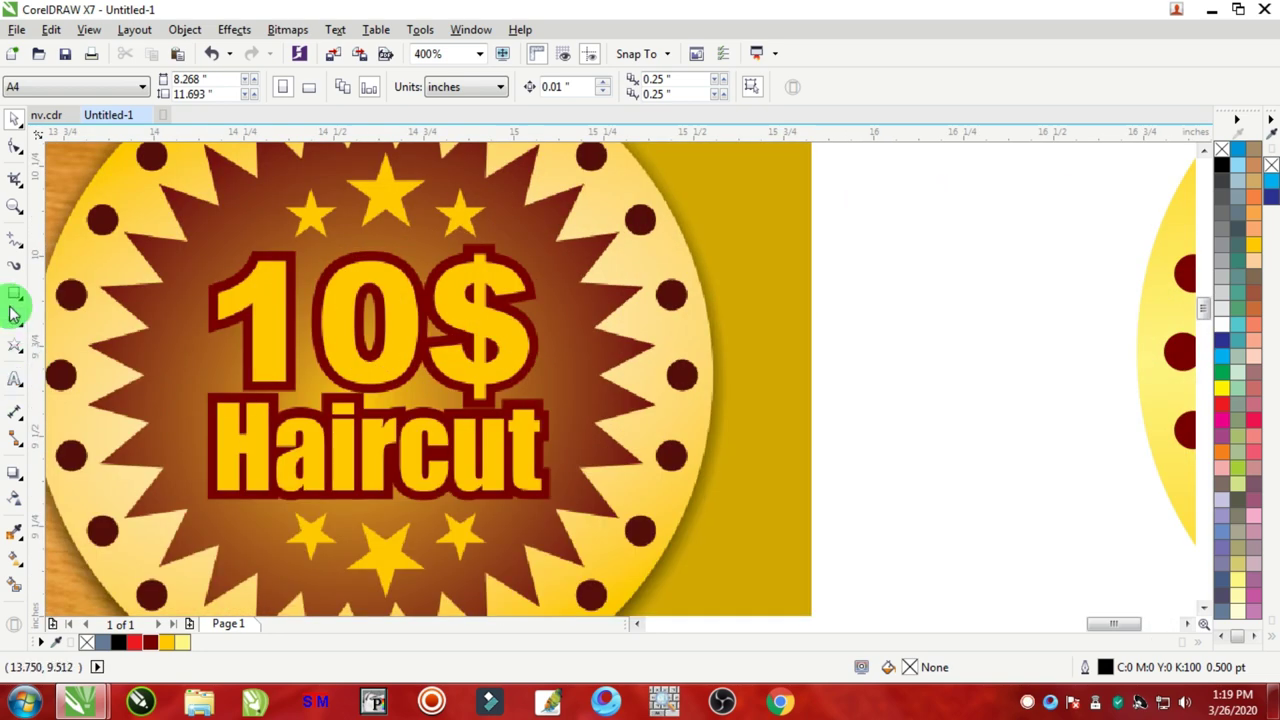
{"action": "left_click", "coordinate": [15, 378]}
{"action": "left_click", "coordinate": [845, 355]}
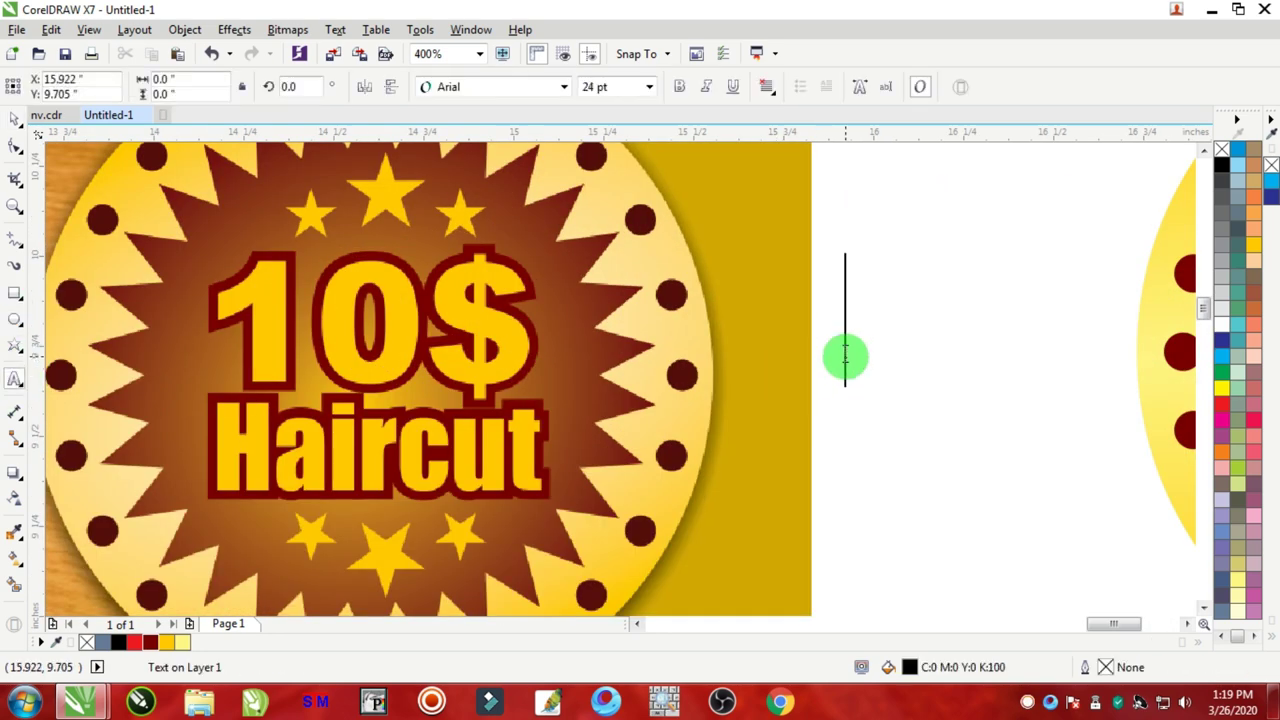
{"action": "type", "text": "10"}
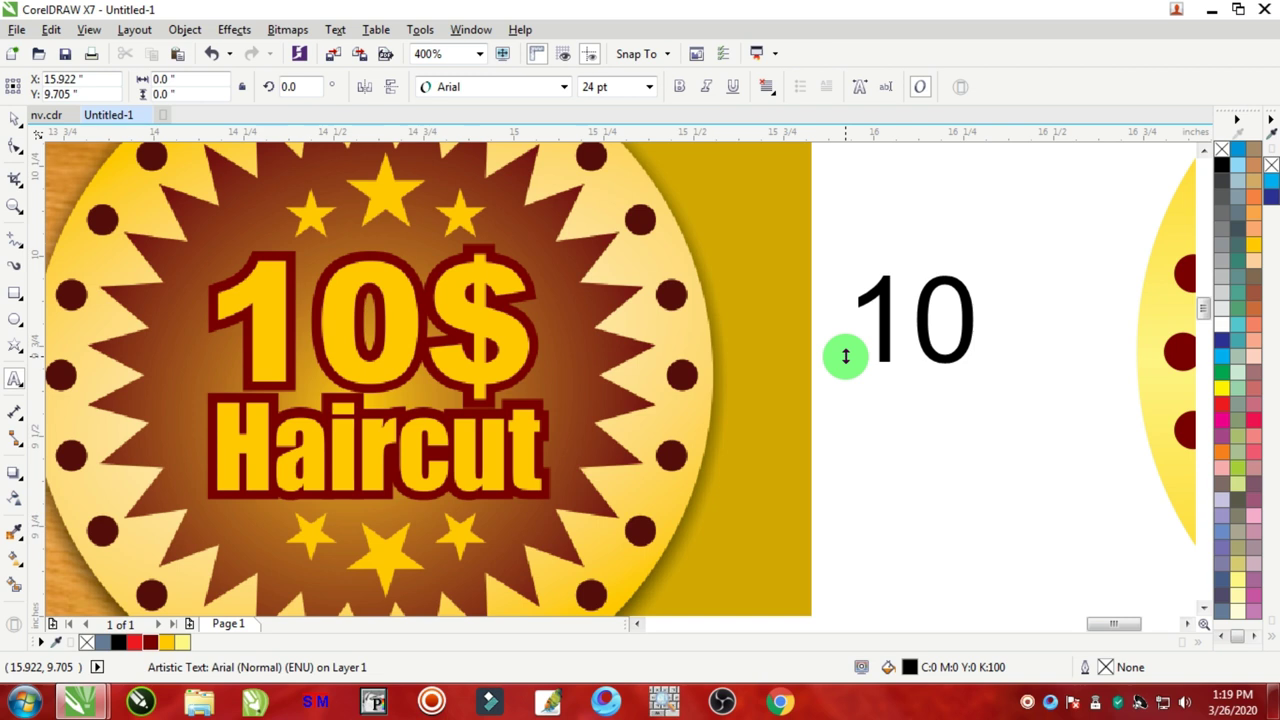
{"action": "type", "text": "$"}
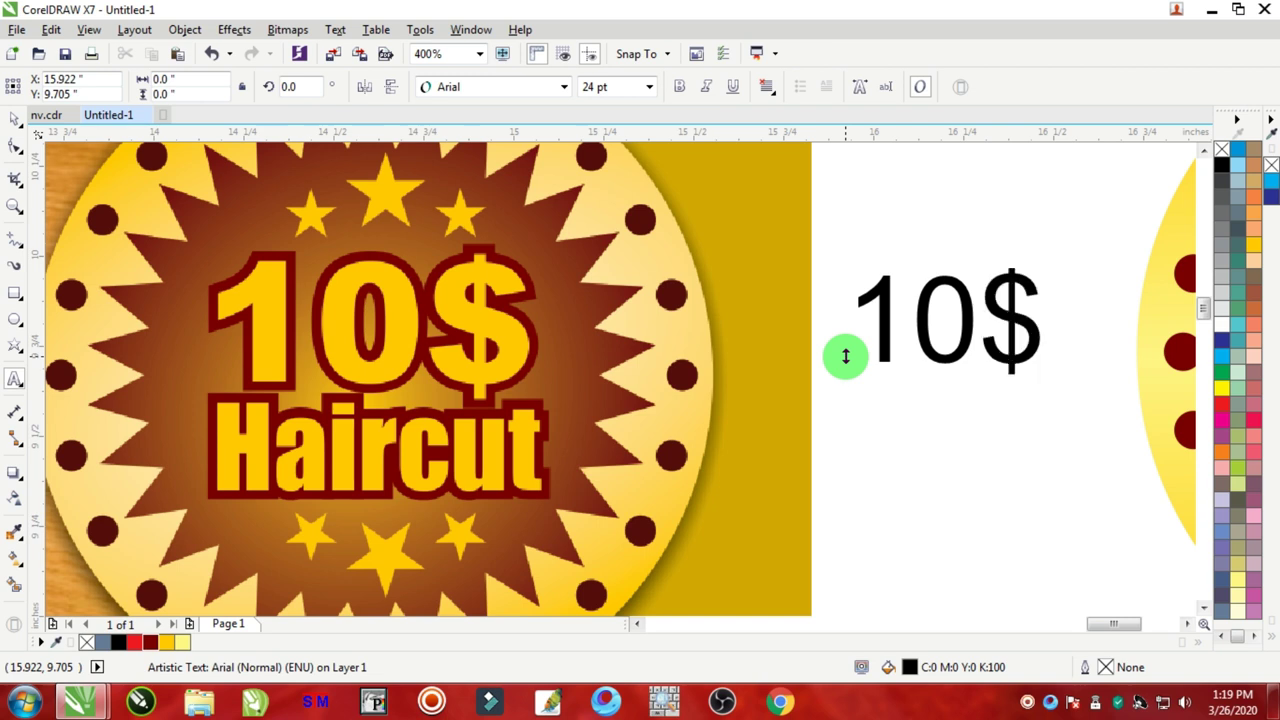
{"action": "key", "text": "Return"}
{"action": "type", "text": "Haircut"}
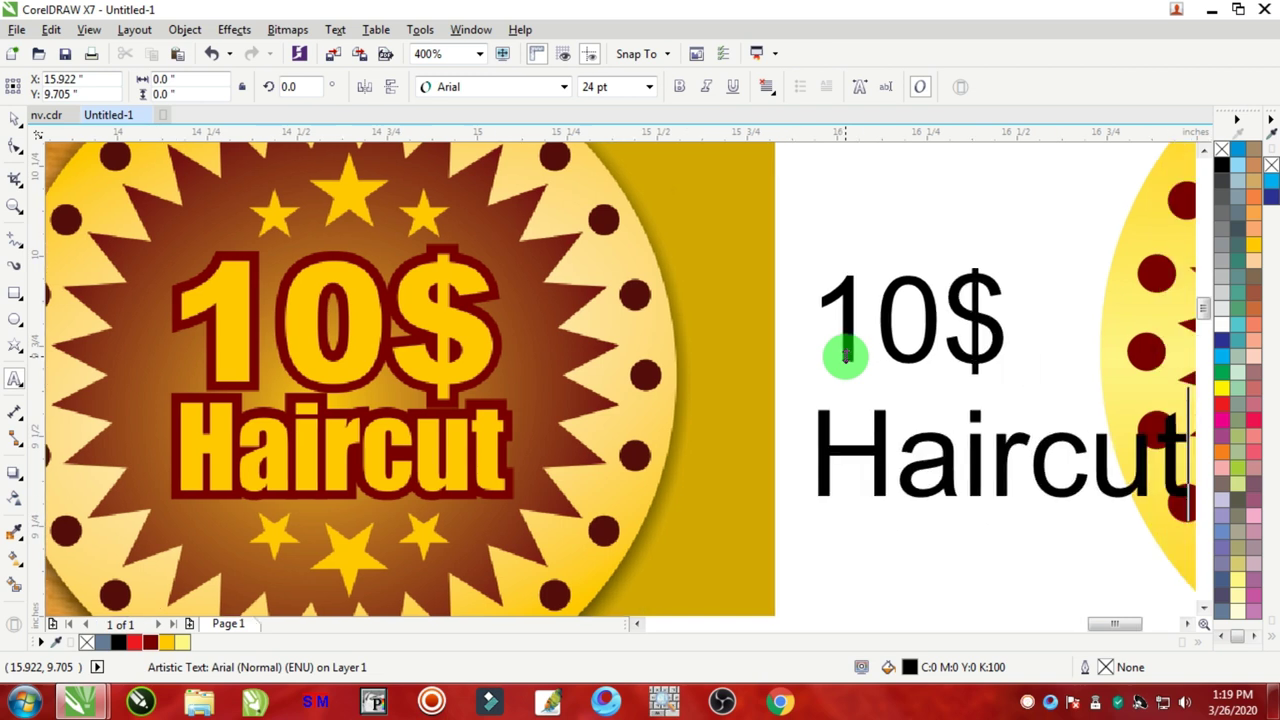
{"action": "key", "text": "ctrl+a"}
{"action": "left_click", "coordinate": [12, 119]}
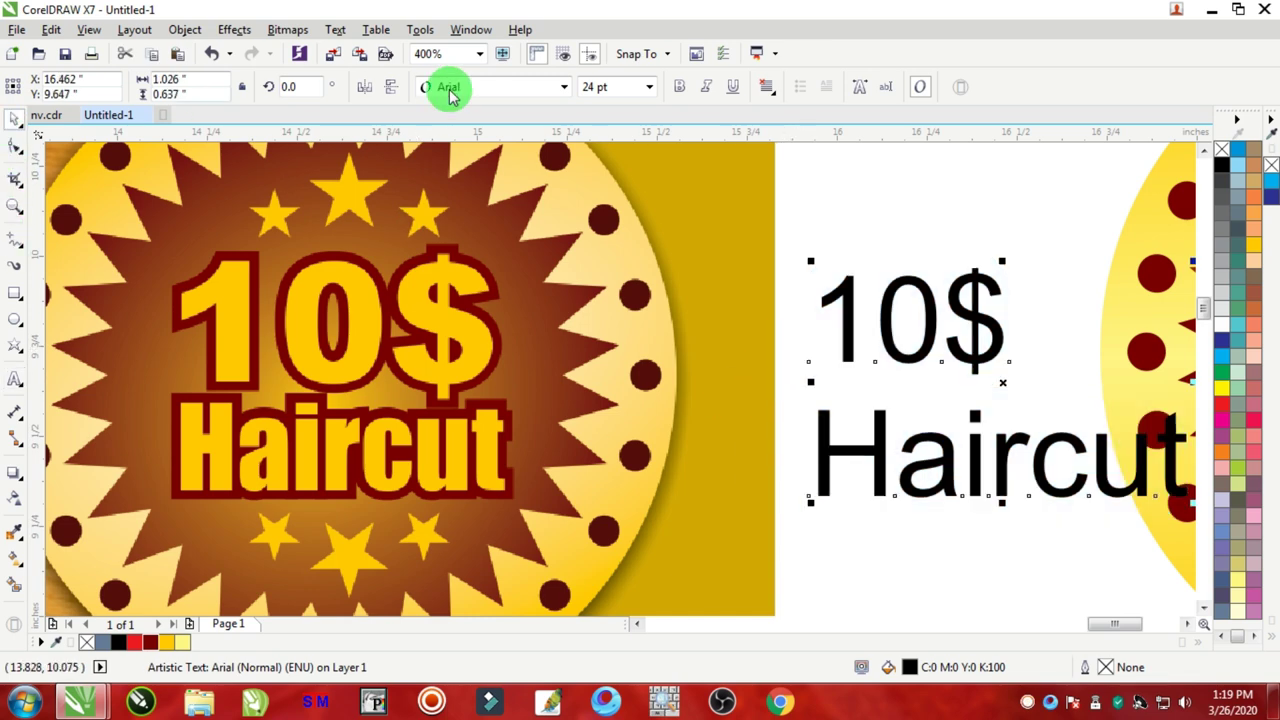
{"action": "left_click", "coordinate": [445, 86]}
{"action": "left_click", "coordinate": [462, 157]}
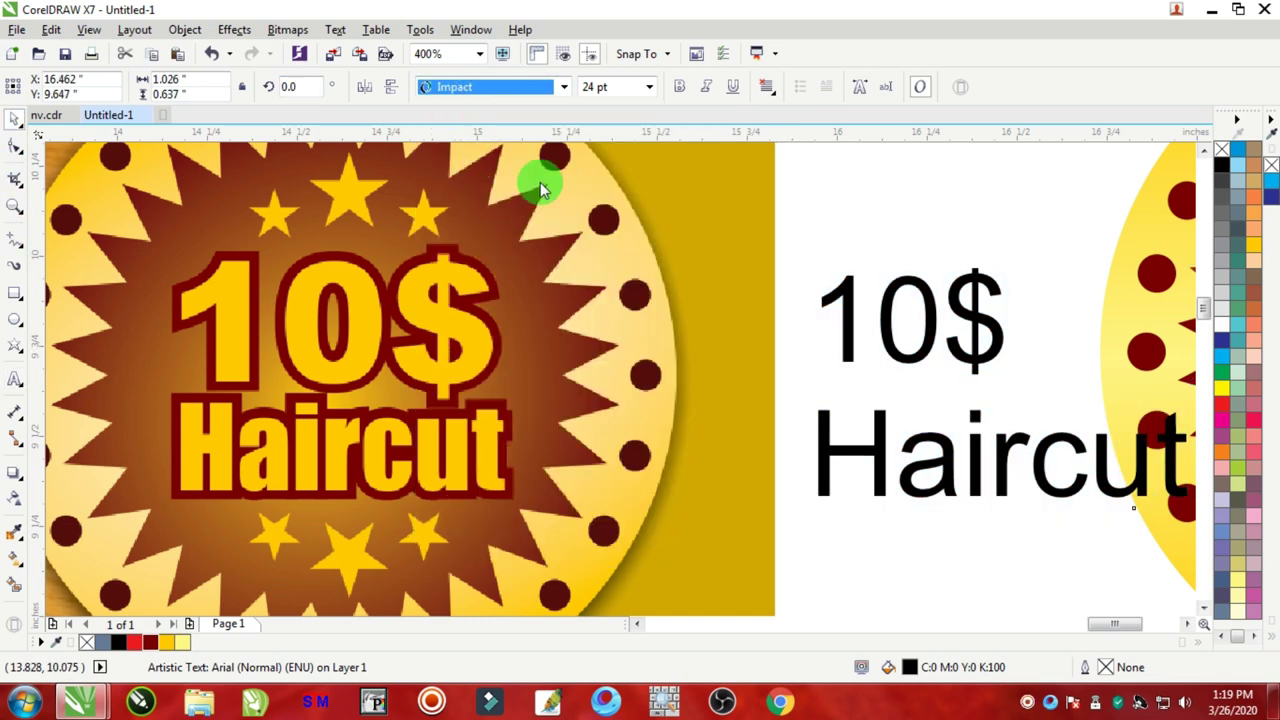
Step: Centre-align the text, colour it golden yellow and move it into the badge circle
{"action": "scroll", "coordinate": [914, 300], "scroll_direction": "down", "scroll_amount": 3}
{"action": "left_click_drag", "start_coordinate": [930, 337], "coordinate": [985, 437]}
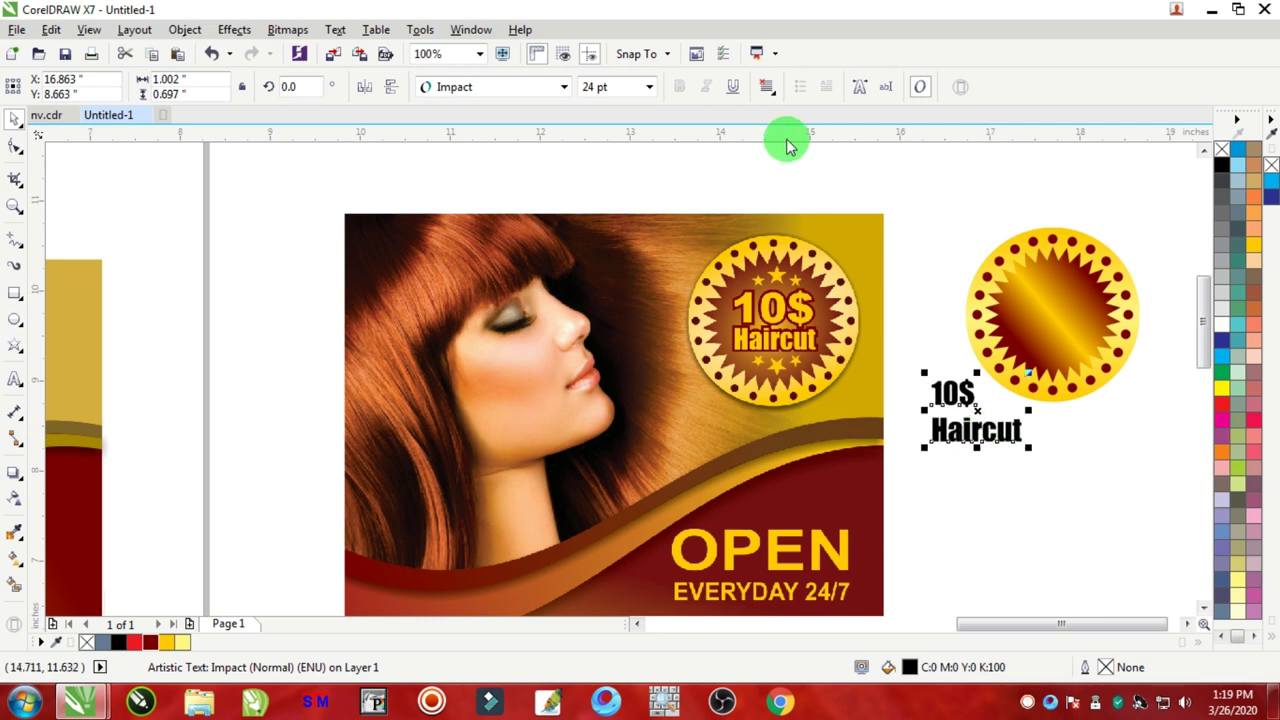
{"action": "left_click", "coordinate": [766, 86]}
{"action": "left_click", "coordinate": [802, 149]}
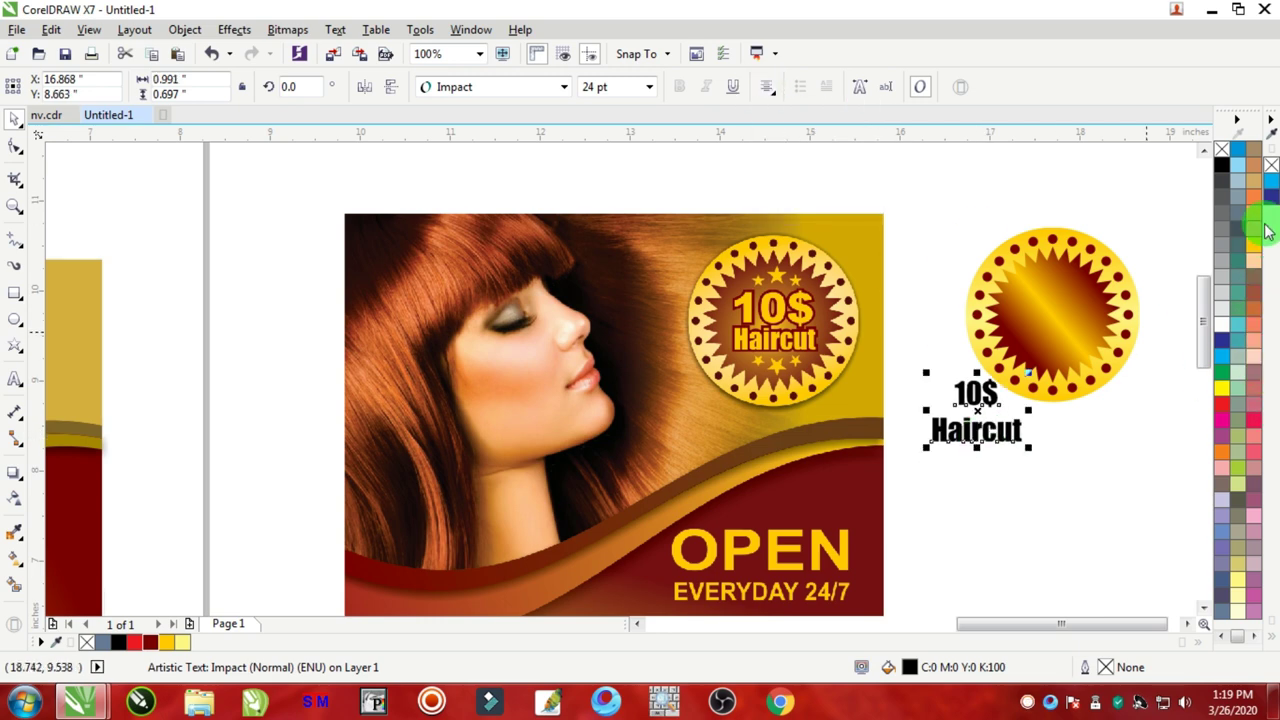
{"action": "left_click", "coordinate": [1240, 262]}
{"action": "left_click_drag", "start_coordinate": [975, 425], "coordinate": [1064, 326]}
{"action": "scroll", "coordinate": [1064, 326], "scroll_direction": "up", "scroll_amount": 1}
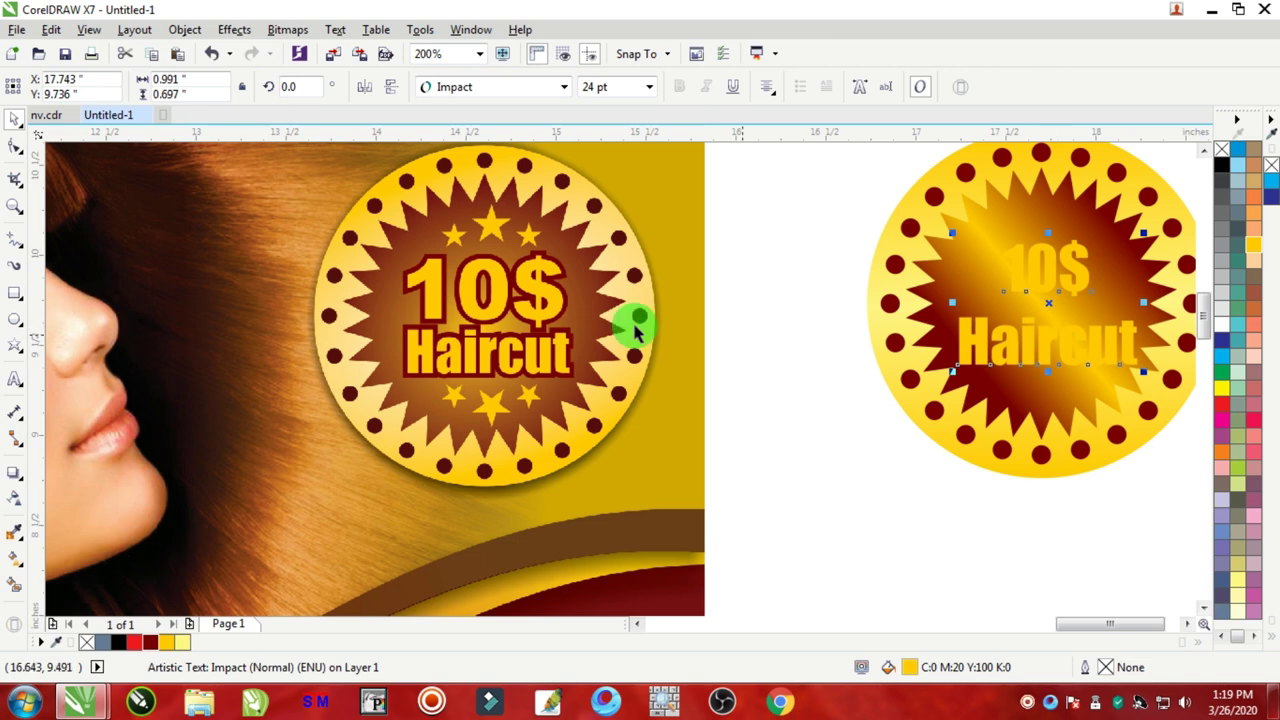
Step: Pull the Haircut line up closer to 10$ with the Shape tool's line-spacing handle
{"action": "left_click", "coordinate": [15, 147]}
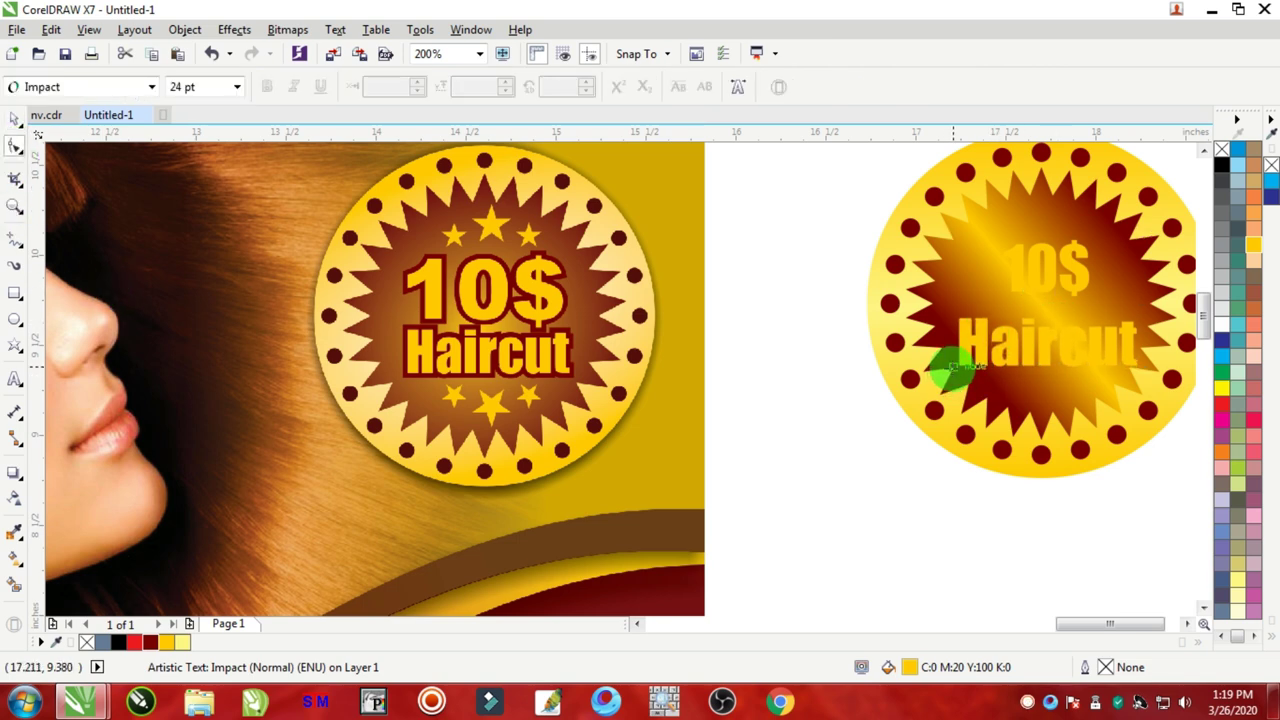
{"action": "scroll", "coordinate": [1050, 302], "scroll_direction": "up", "scroll_amount": 2}
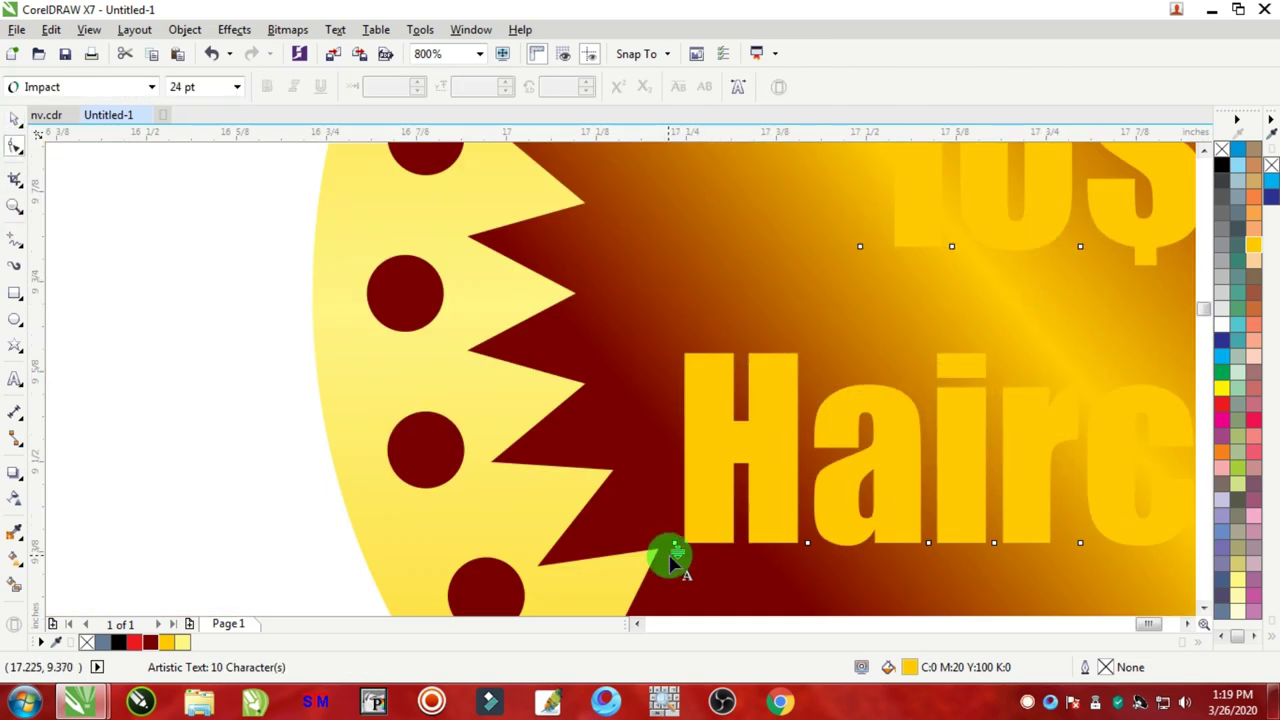
{"action": "left_click_drag", "start_coordinate": [676, 550], "coordinate": [689, 460]}
{"action": "scroll", "coordinate": [689, 460], "scroll_direction": "down", "scroll_amount": 2}
{"action": "scroll", "coordinate": [812, 425], "scroll_direction": "up", "scroll_amount": 1}
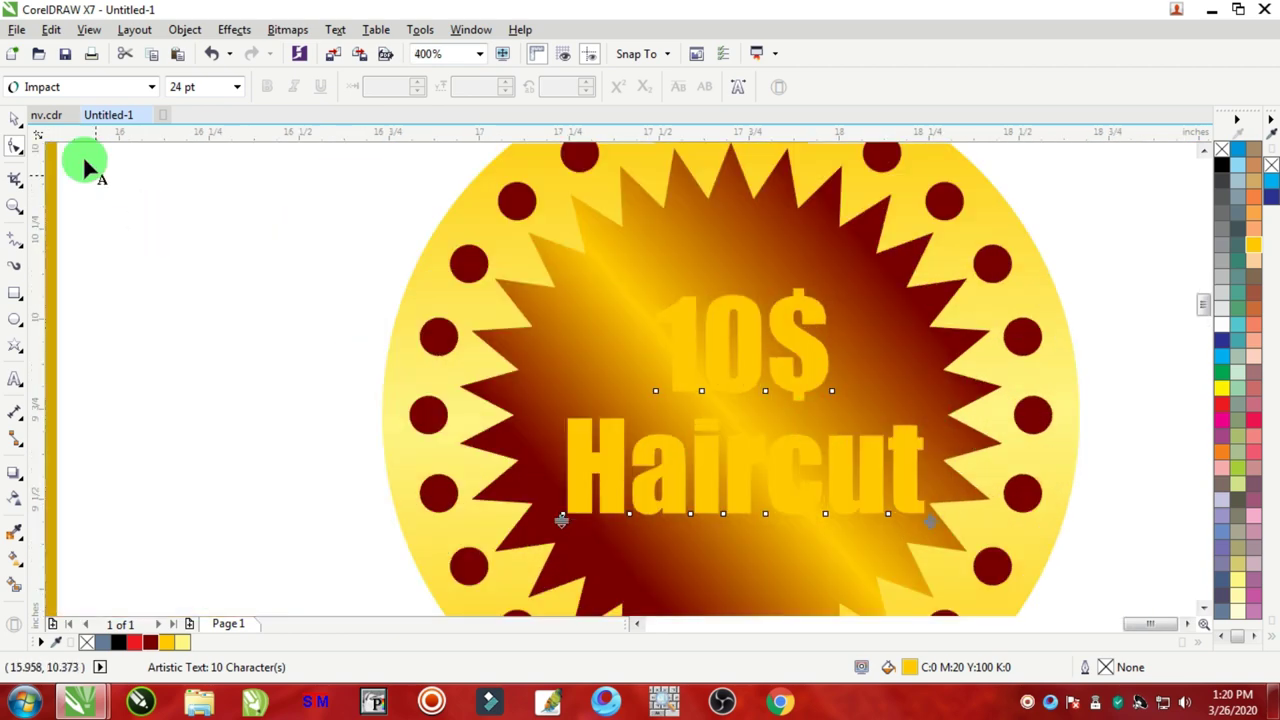
Step: Stretch 10$ horizontally on both sides so it spans Haircut's width
{"action": "left_click", "coordinate": [15, 118]}
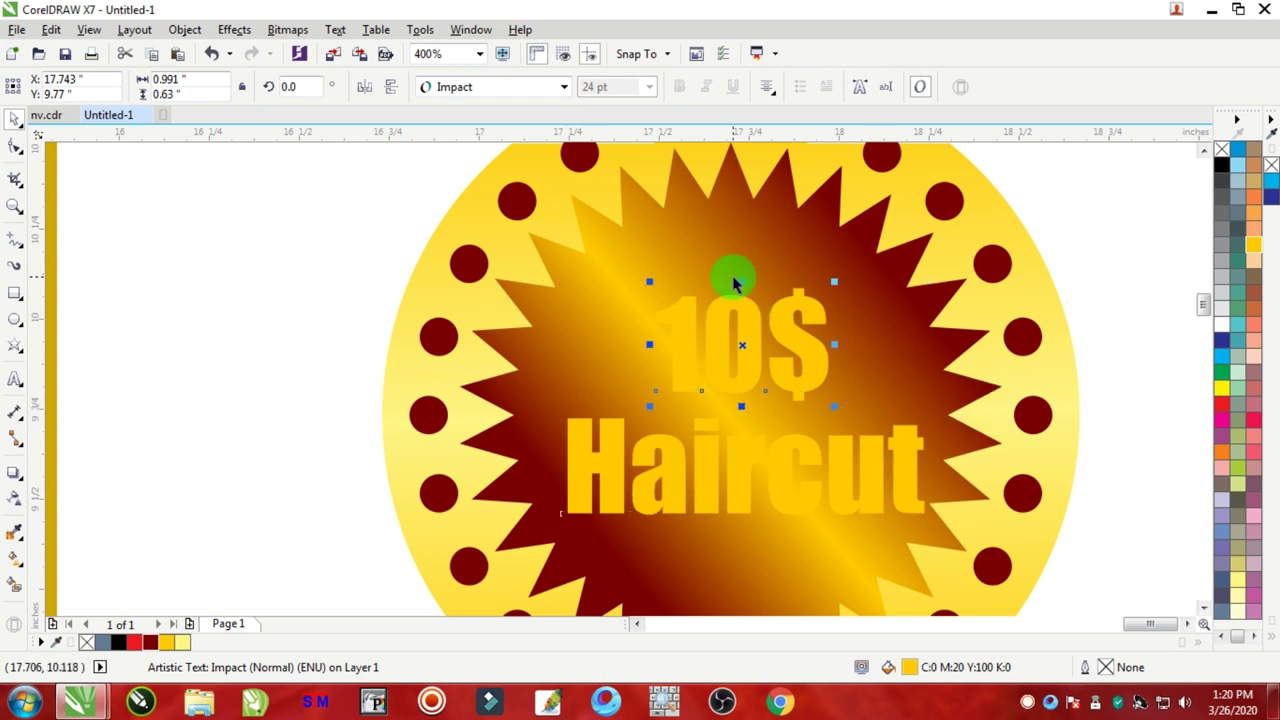
{"action": "left_click_drag", "start_coordinate": [829, 337], "coordinate": [371, 286]}
{"action": "key", "text": "ctrl+z"}
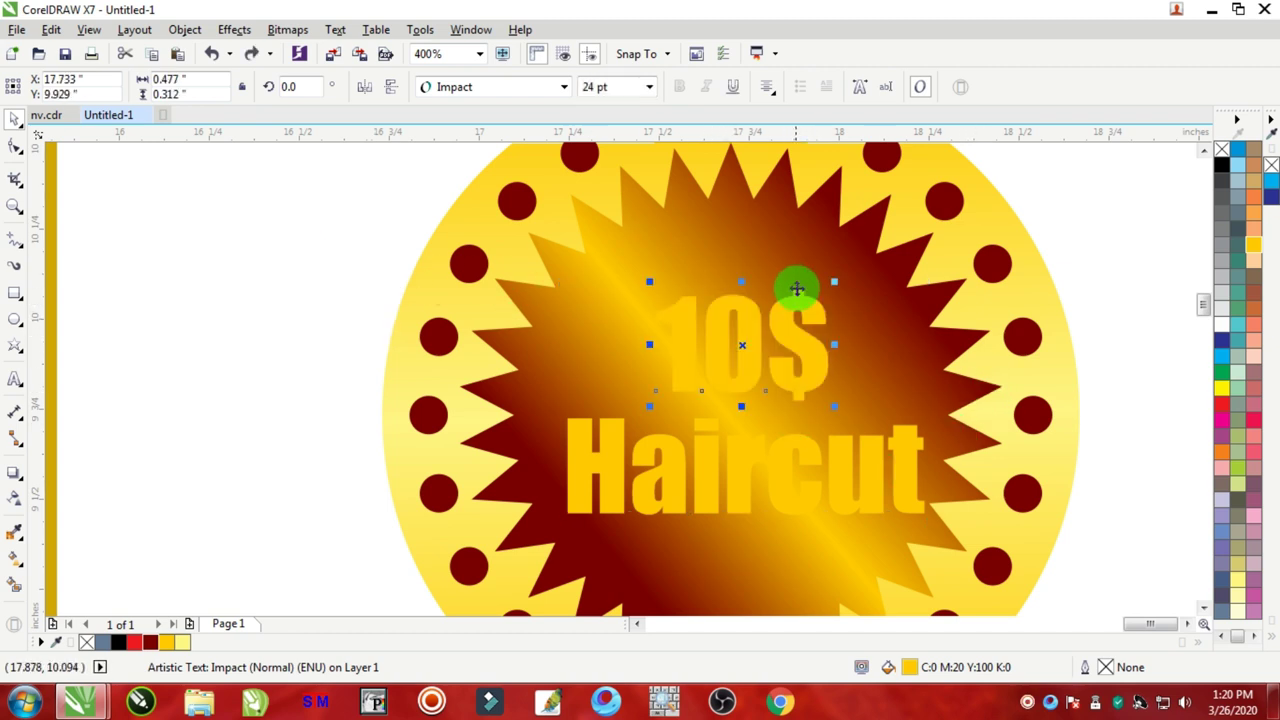
{"action": "left_click_drag", "start_coordinate": [835, 345], "coordinate": [889, 346]}
{"action": "left_click_drag", "start_coordinate": [592, 345], "coordinate": [566, 345]}
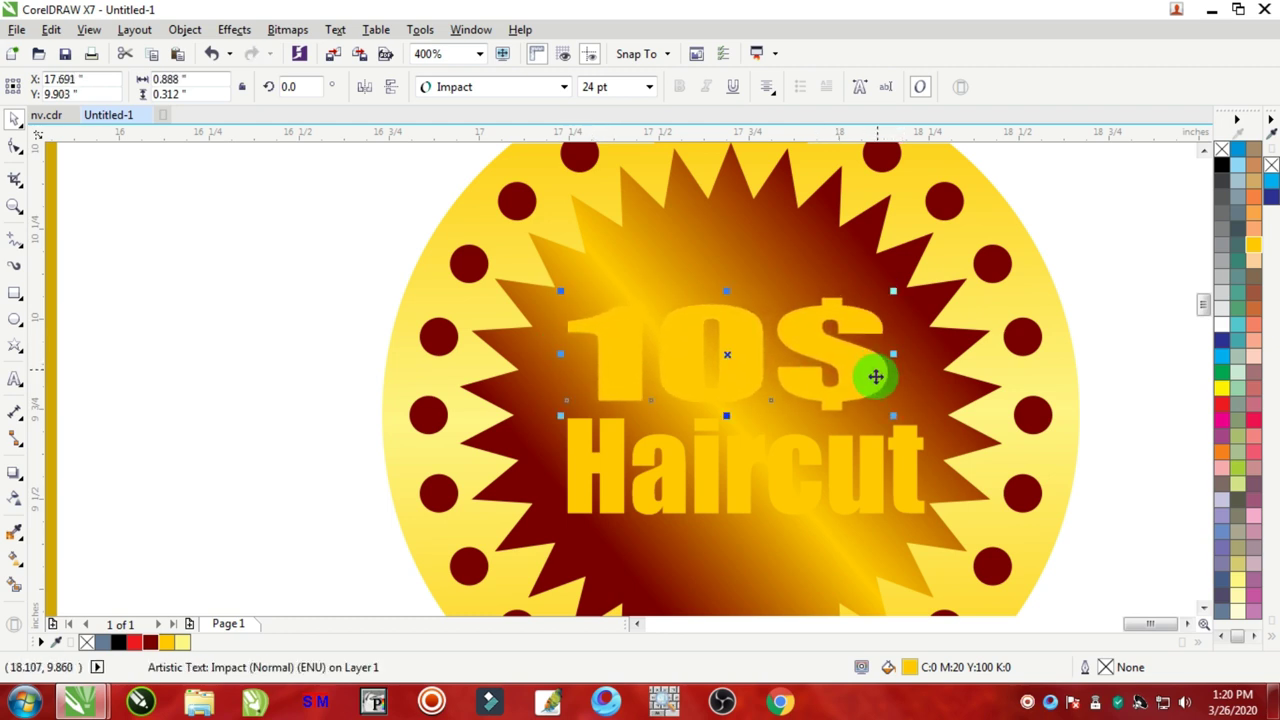
{"action": "scroll", "coordinate": [876, 380], "scroll_direction": "down", "scroll_amount": 1}
Step: Select the 10$ and Haircut text together on the right badge
{"action": "left_click", "coordinate": [812, 427], "text": "shift"}
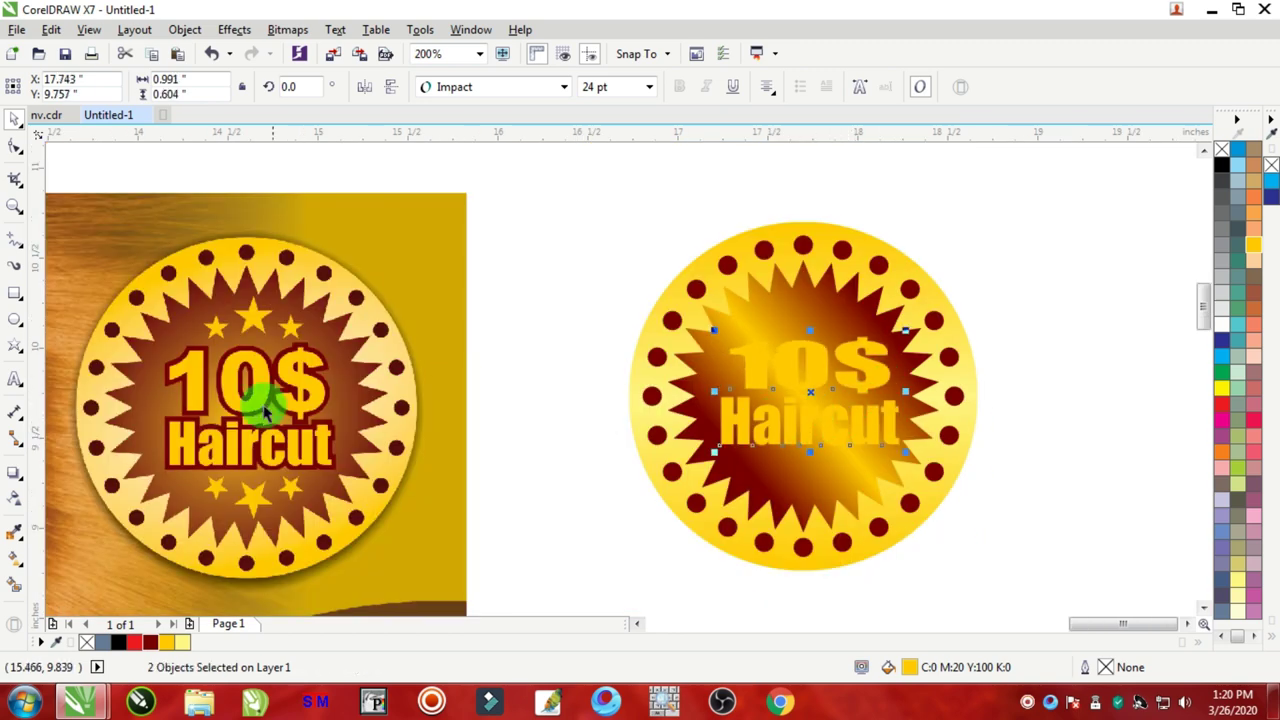
{"action": "scroll", "coordinate": [257, 376], "scroll_direction": "up", "scroll_amount": 2}
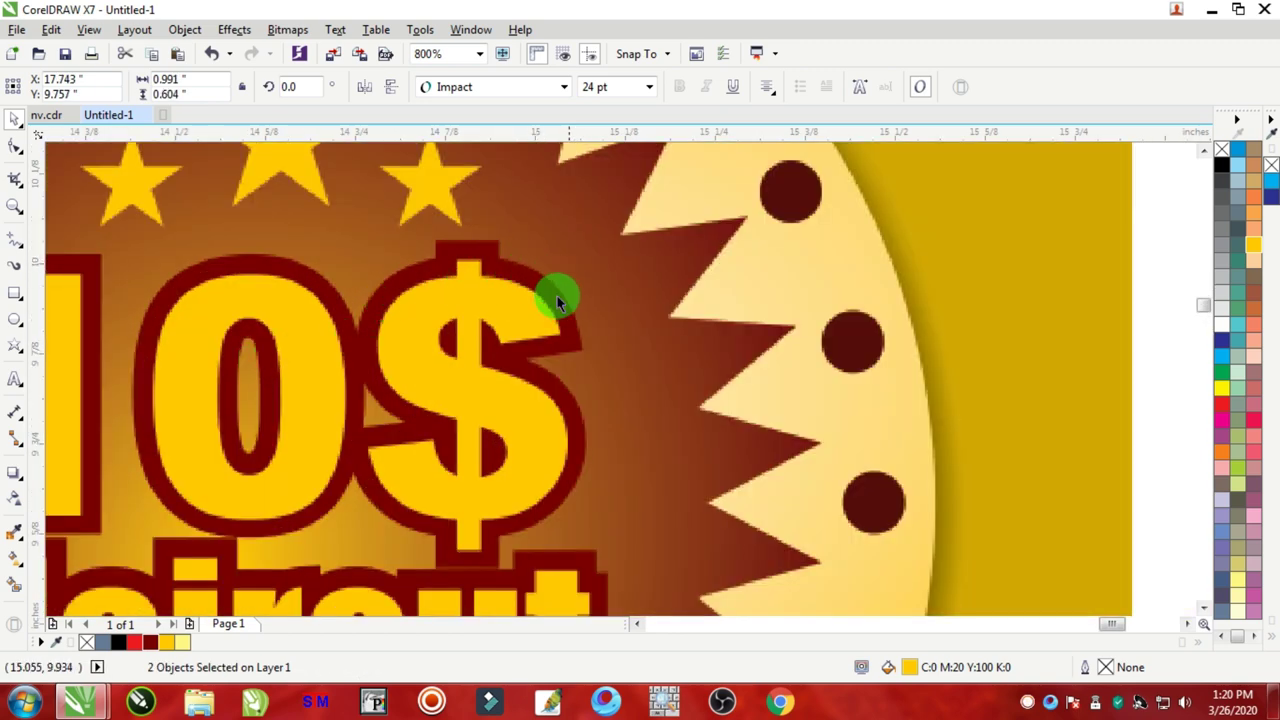
{"action": "scroll", "coordinate": [729, 363], "scroll_direction": "down", "scroll_amount": 2}
{"action": "scroll", "coordinate": [894, 363], "scroll_direction": "down", "scroll_amount": 1}
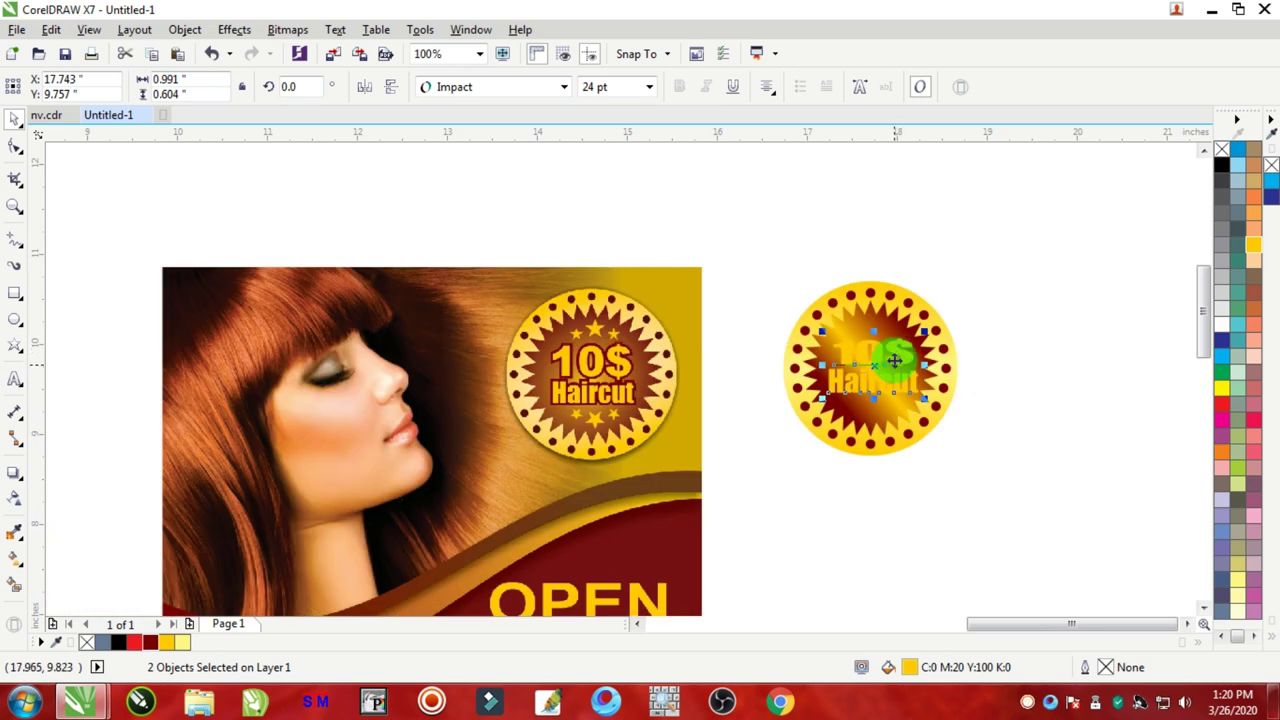
{"action": "scroll", "coordinate": [949, 365], "scroll_direction": "up", "scroll_amount": 2}
{"action": "left_click_drag", "start_coordinate": [1176, 198], "coordinate": [580, 505]}
Step: Group the 10$ and Haircut texts with Ctrl+G
{"action": "left_click", "coordinate": [1154, 234]}
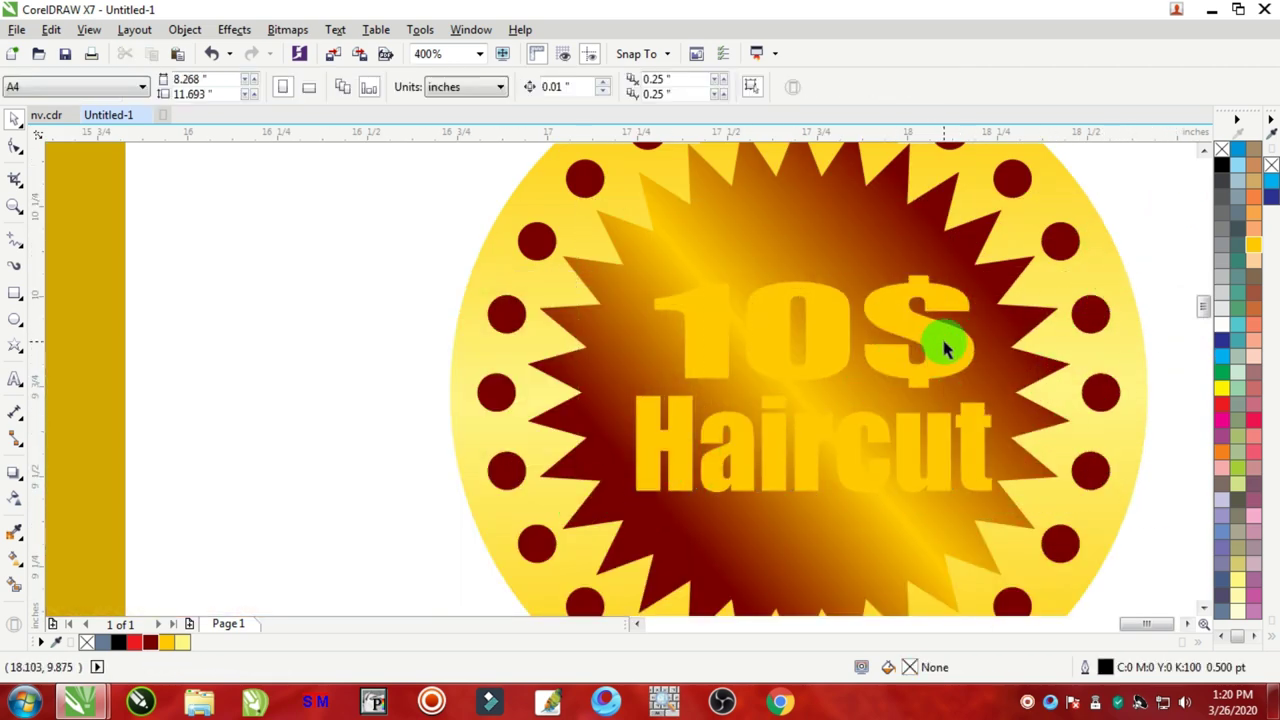
{"action": "left_click", "coordinate": [945, 345]}
{"action": "left_click", "coordinate": [975, 437], "text": "shift"}
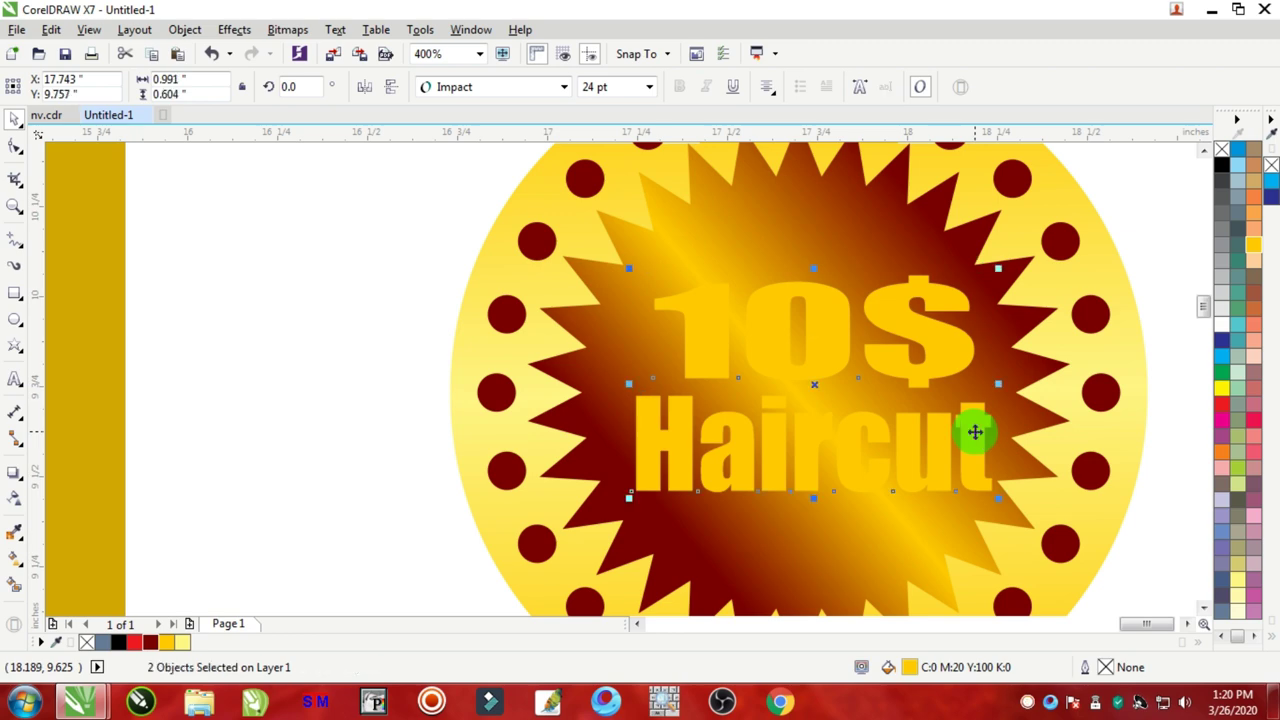
{"action": "key", "text": "ctrl+g"}
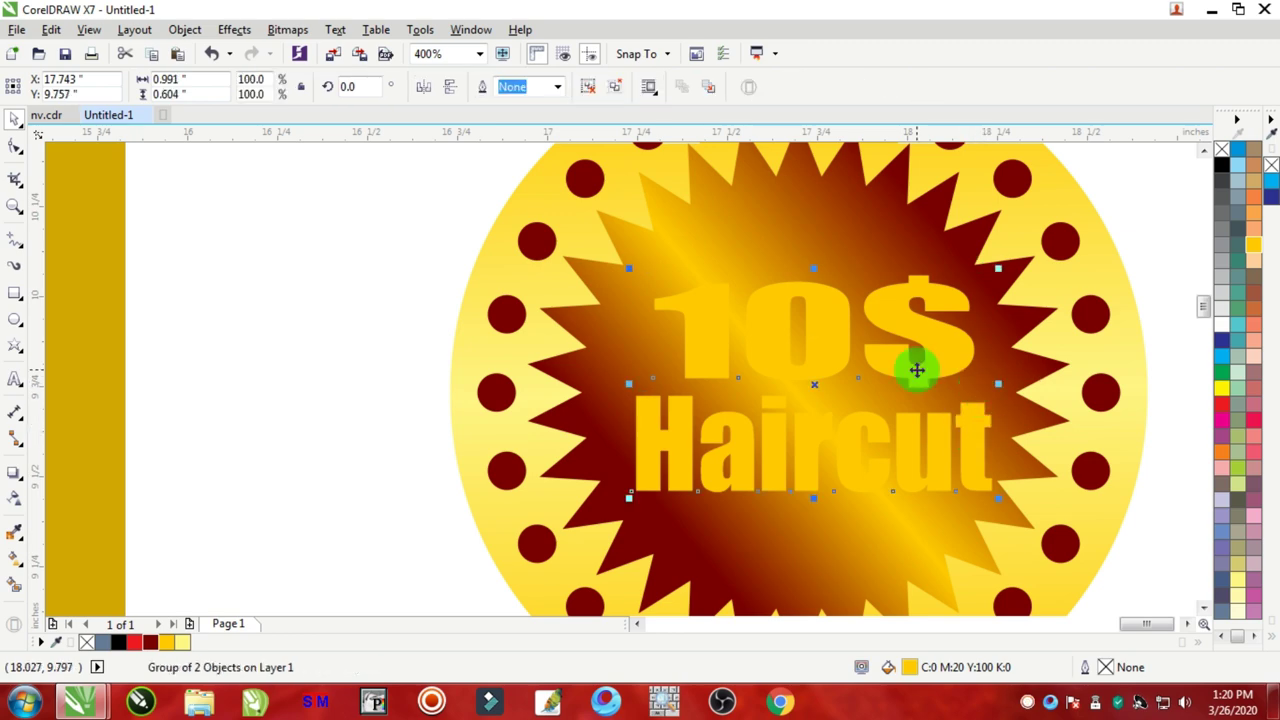
{"action": "scroll", "coordinate": [945, 370], "scroll_direction": "down", "scroll_amount": 4}
{"action": "scroll", "coordinate": [935, 365], "scroll_direction": "up", "scroll_amount": 4}
Step: Copy the yellow group, then give it a dark red fill and a 3 pt dark red outline
{"action": "right_click", "coordinate": [838, 294]}
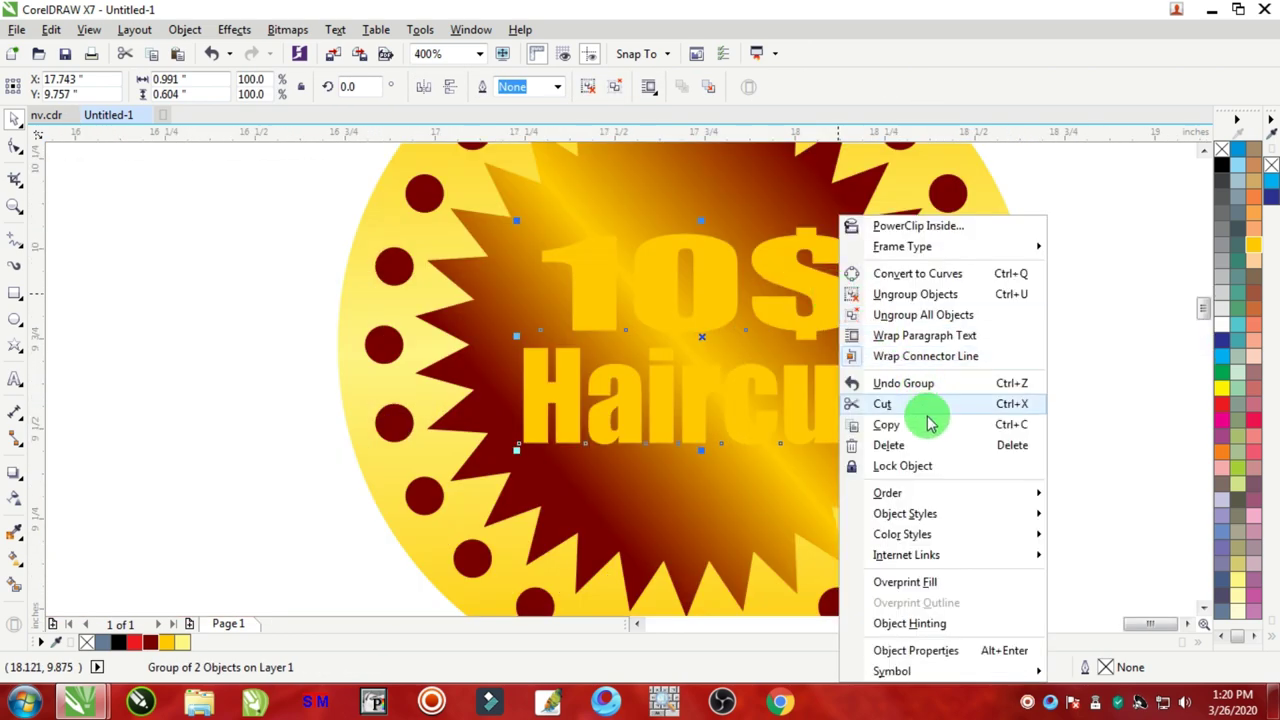
{"action": "left_click", "coordinate": [893, 427]}
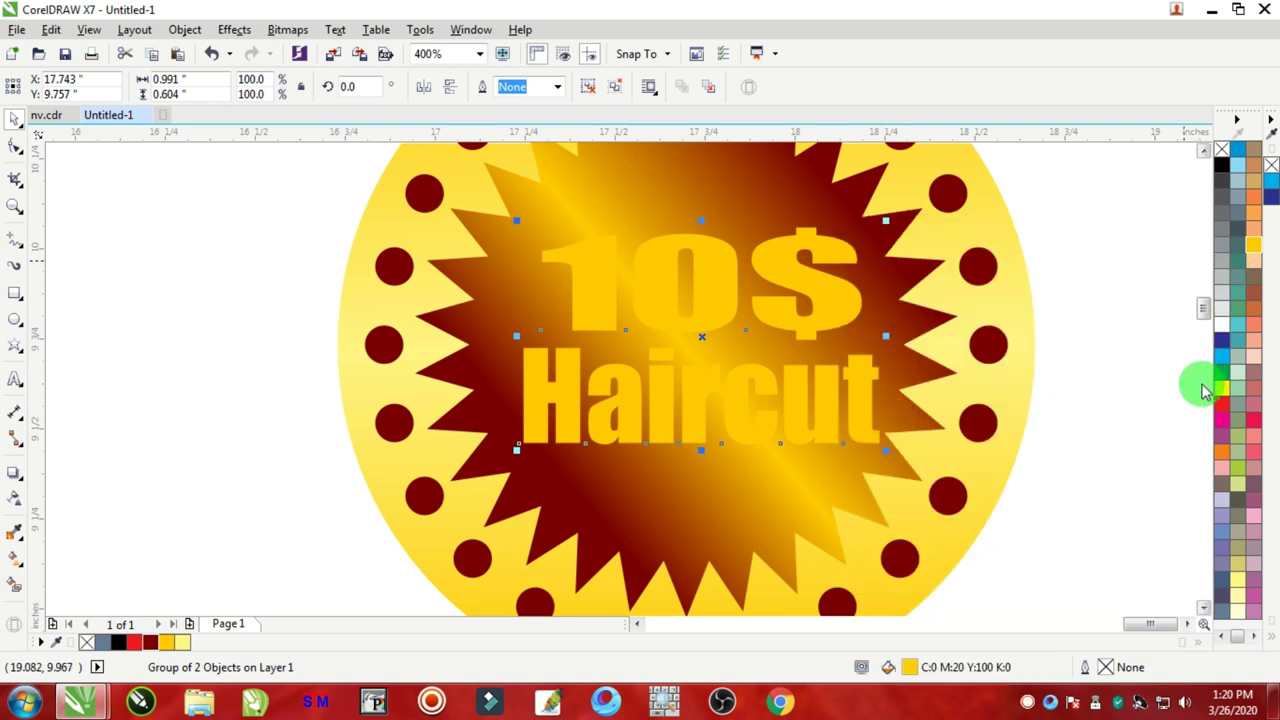
{"action": "left_click", "coordinate": [148, 645]}
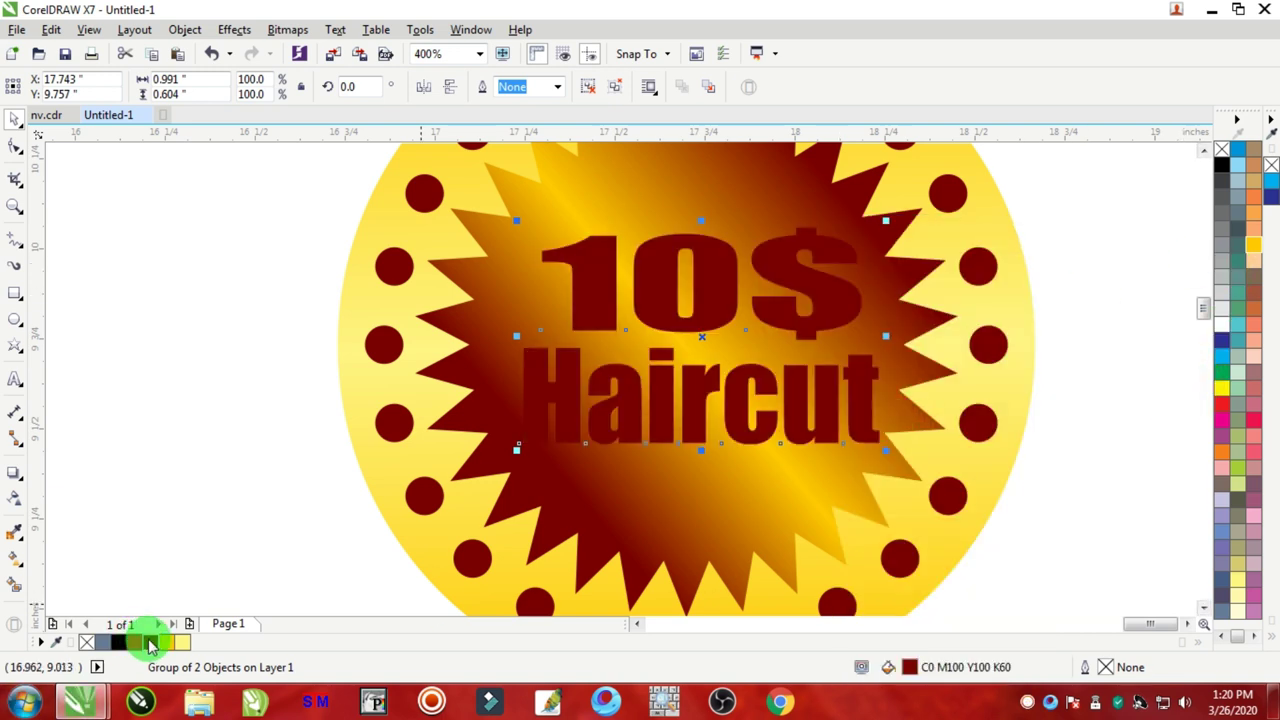
{"action": "right_click", "coordinate": [148, 645]}
{"action": "key", "text": "F12"}
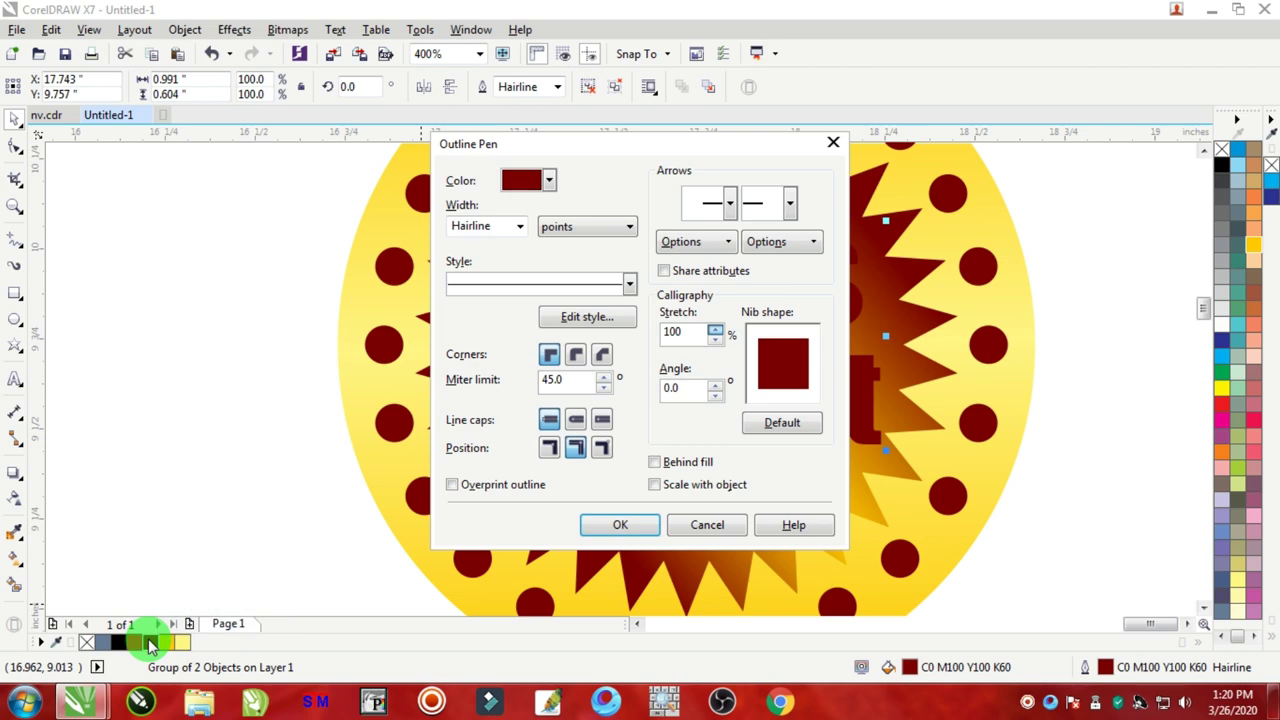
{"action": "key", "text": "Tab"}
{"action": "type", "text": "4"}
{"action": "key", "text": "Tab"}
{"action": "key", "text": "Return"}
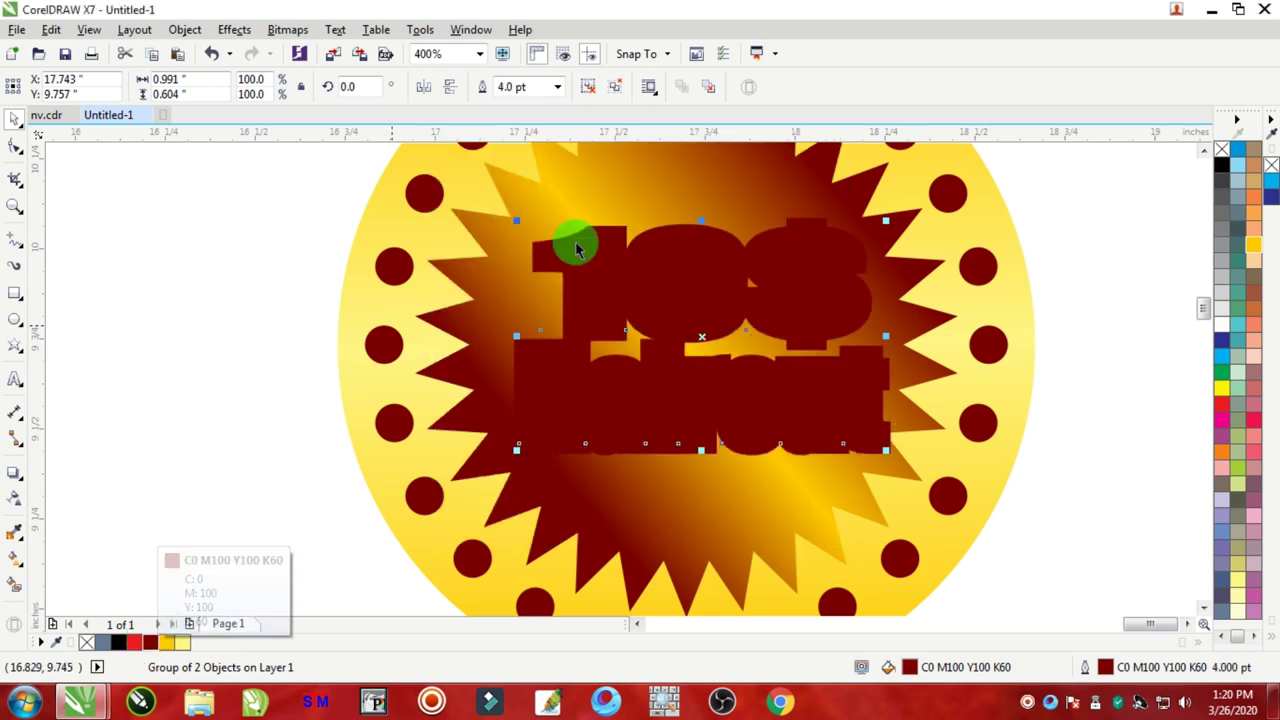
{"action": "key", "text": "F12"}
{"action": "type", "text": "3"}
{"action": "key", "text": "Return"}
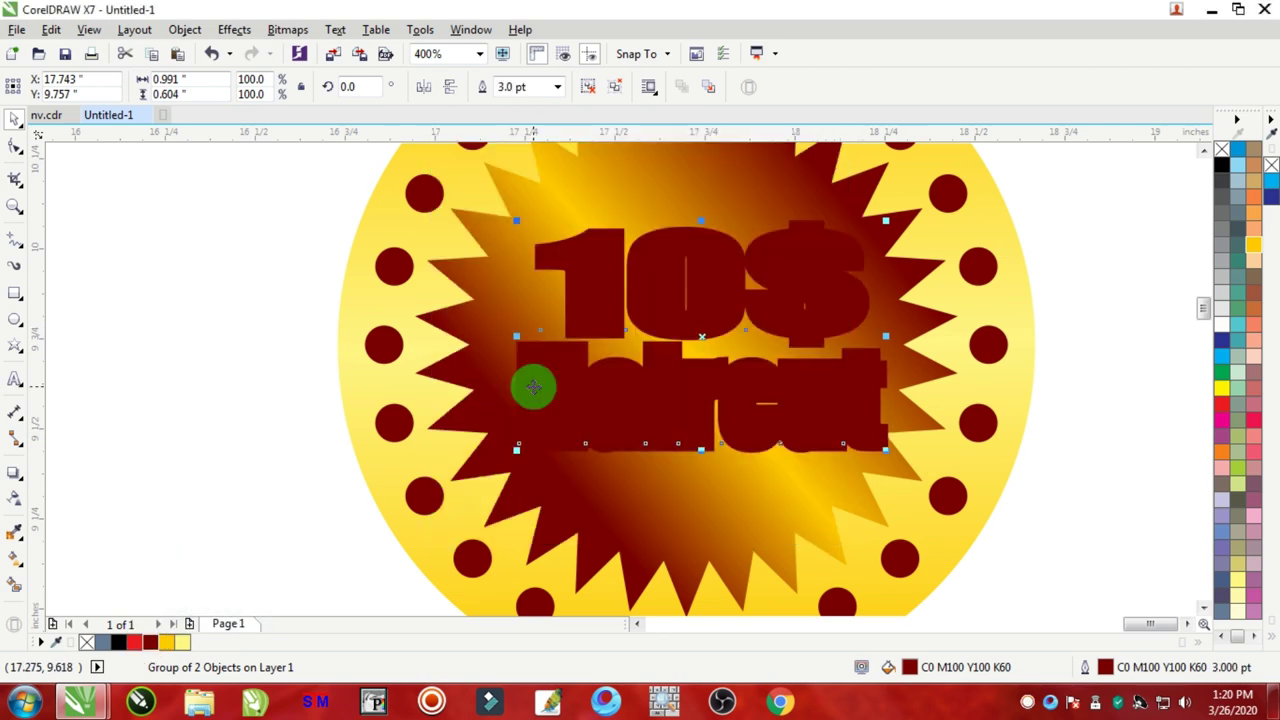
Step: Paste the yellow text copy on top of the dark red version
{"action": "right_click", "coordinate": [1074, 222]}
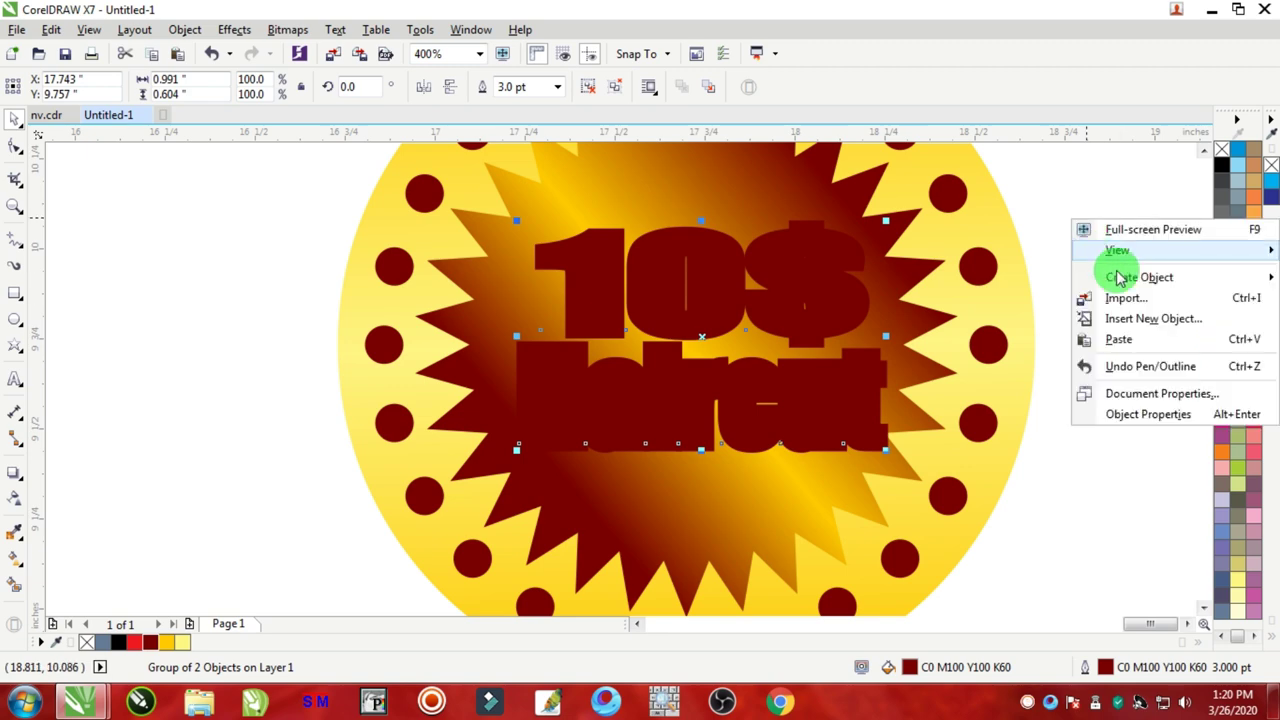
{"action": "left_click", "coordinate": [1120, 339]}
{"action": "scroll", "coordinate": [706, 330], "scroll_direction": "up", "scroll_amount": 3}
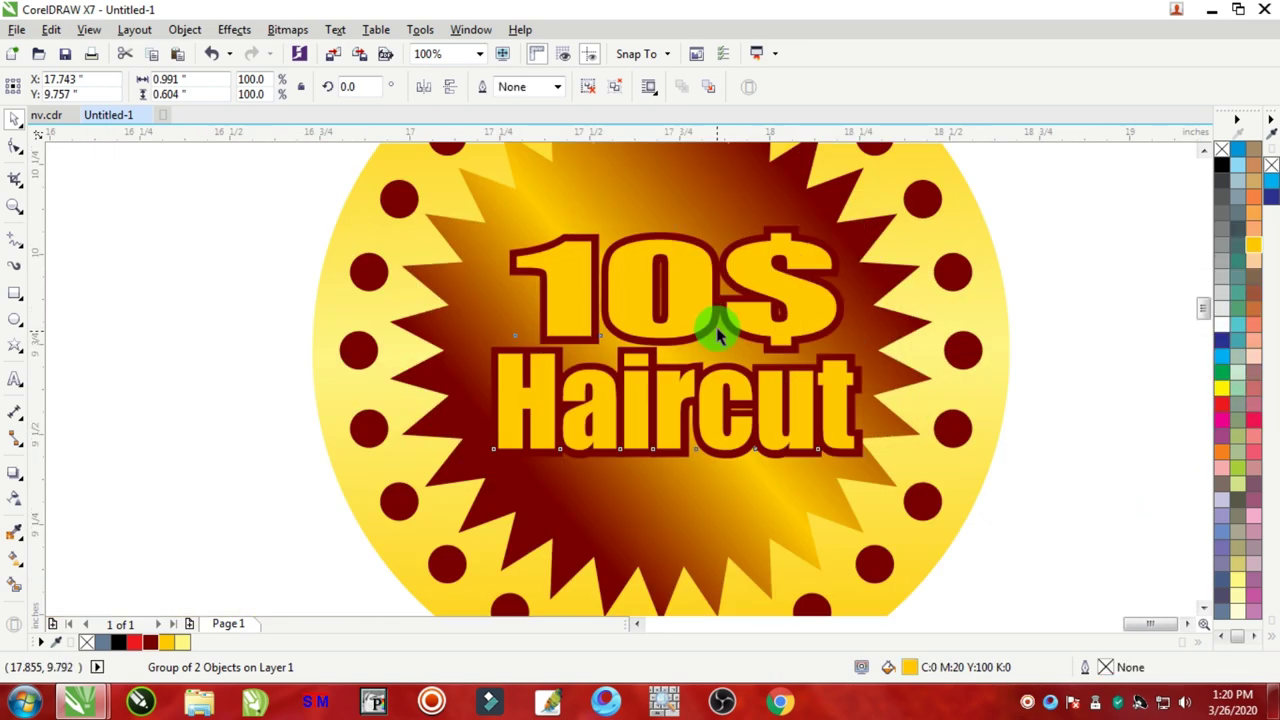
{"action": "scroll", "coordinate": [657, 360], "scroll_direction": "down", "scroll_amount": 2}
{"action": "scroll", "coordinate": [300, 376], "scroll_direction": "up", "scroll_amount": 2}
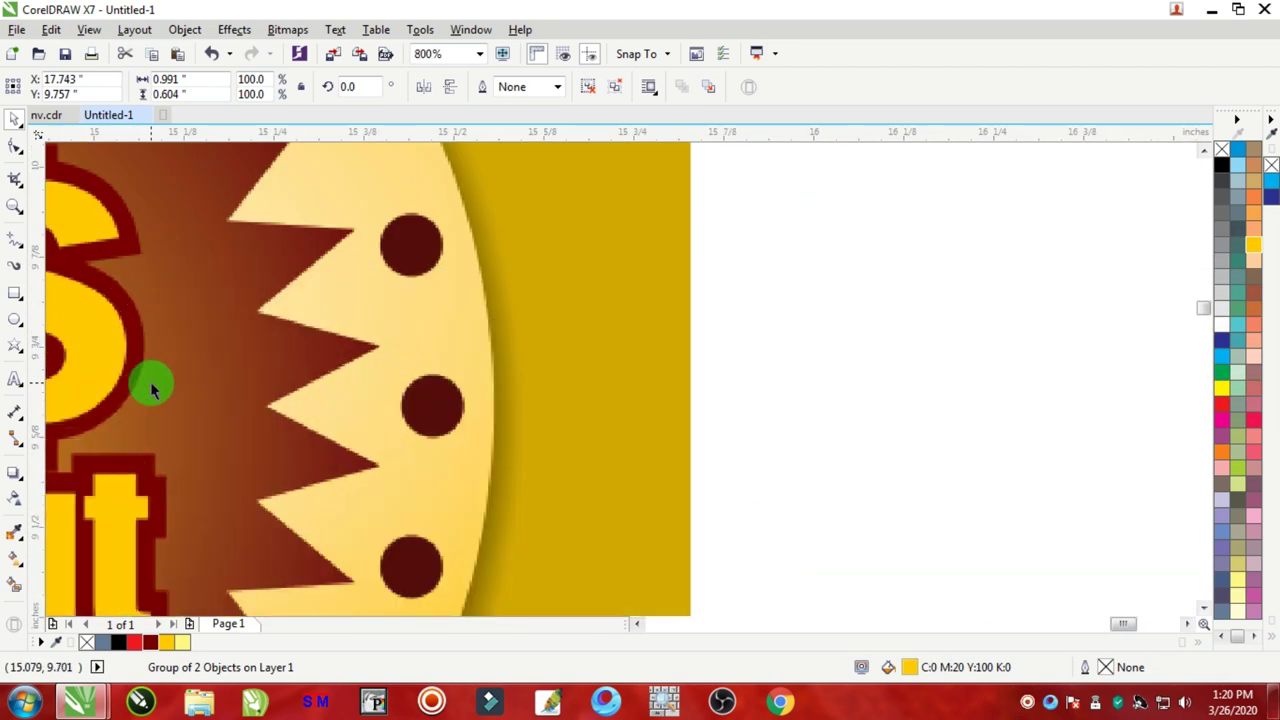
{"action": "scroll", "coordinate": [310, 381], "scroll_direction": "down", "scroll_amount": 4}
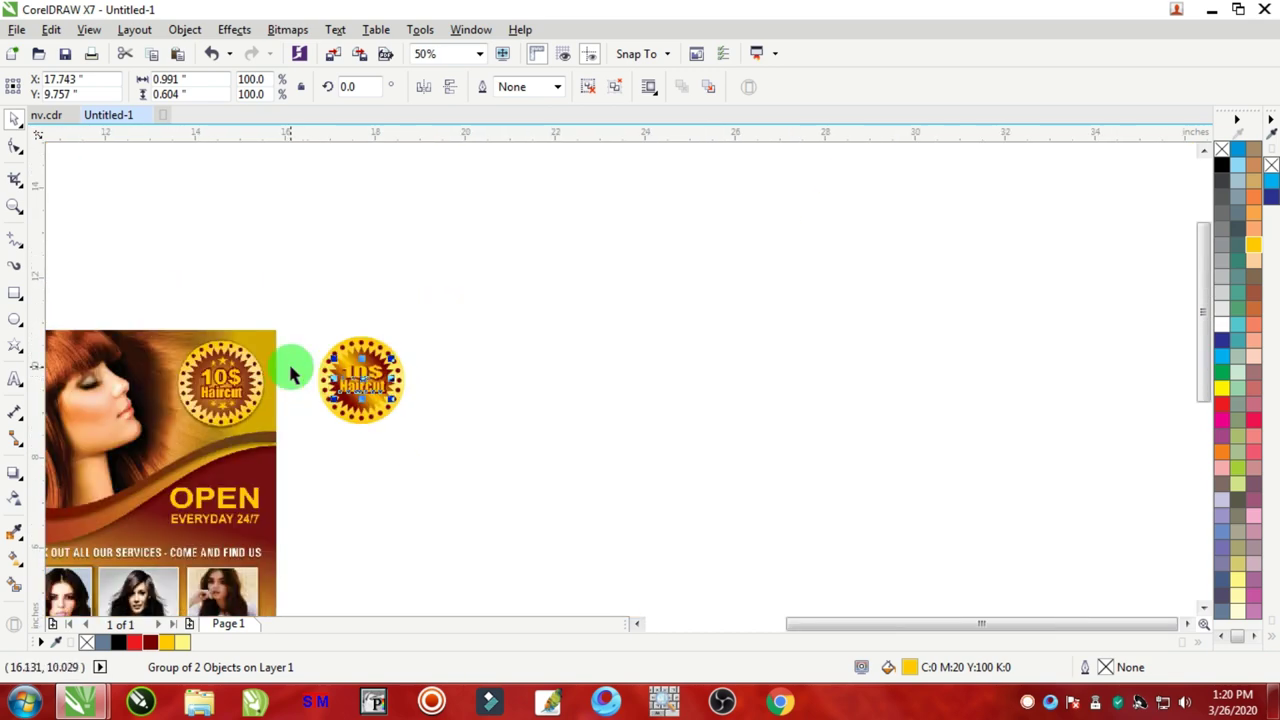
{"action": "scroll", "coordinate": [300, 370], "scroll_direction": "up", "scroll_amount": 2}
Step: Select both text layers and nudge them slightly left to centre them on the badge
{"action": "left_click", "coordinate": [729, 262]}
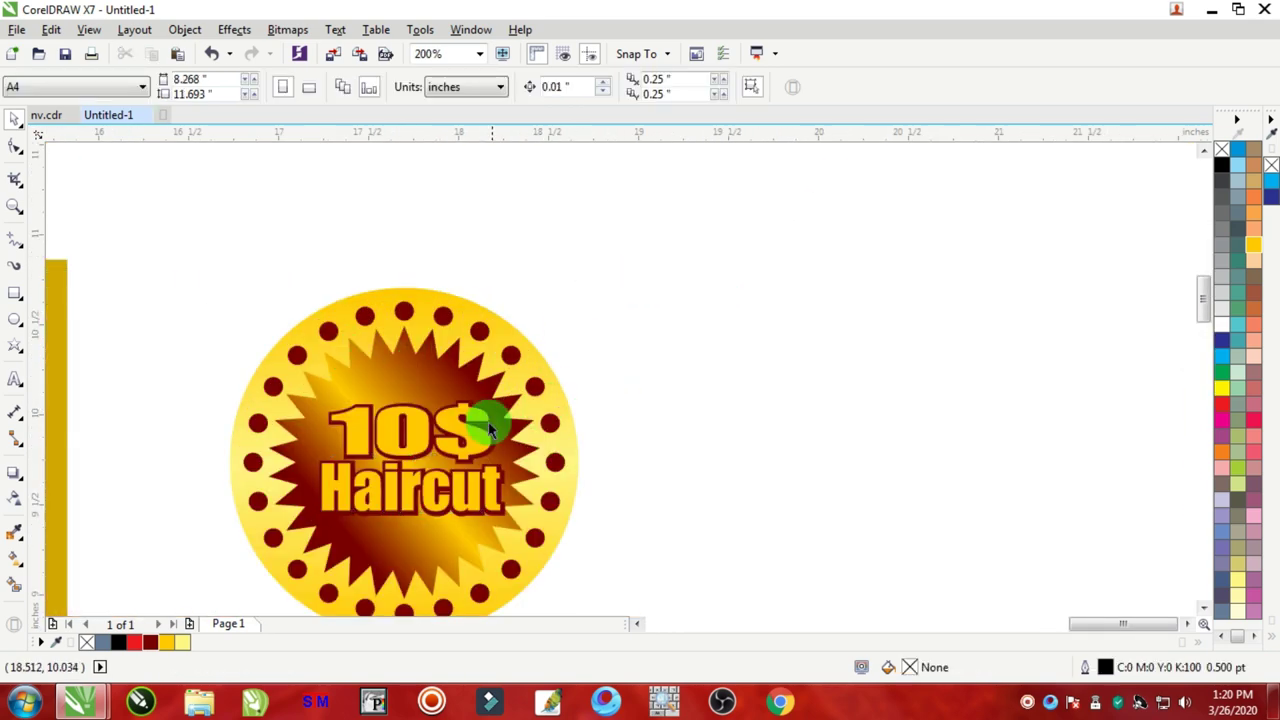
{"action": "scroll", "coordinate": [550, 360], "scroll_direction": "down", "scroll_amount": 2}
{"action": "scroll", "coordinate": [545, 345], "scroll_direction": "up", "scroll_amount": 2}
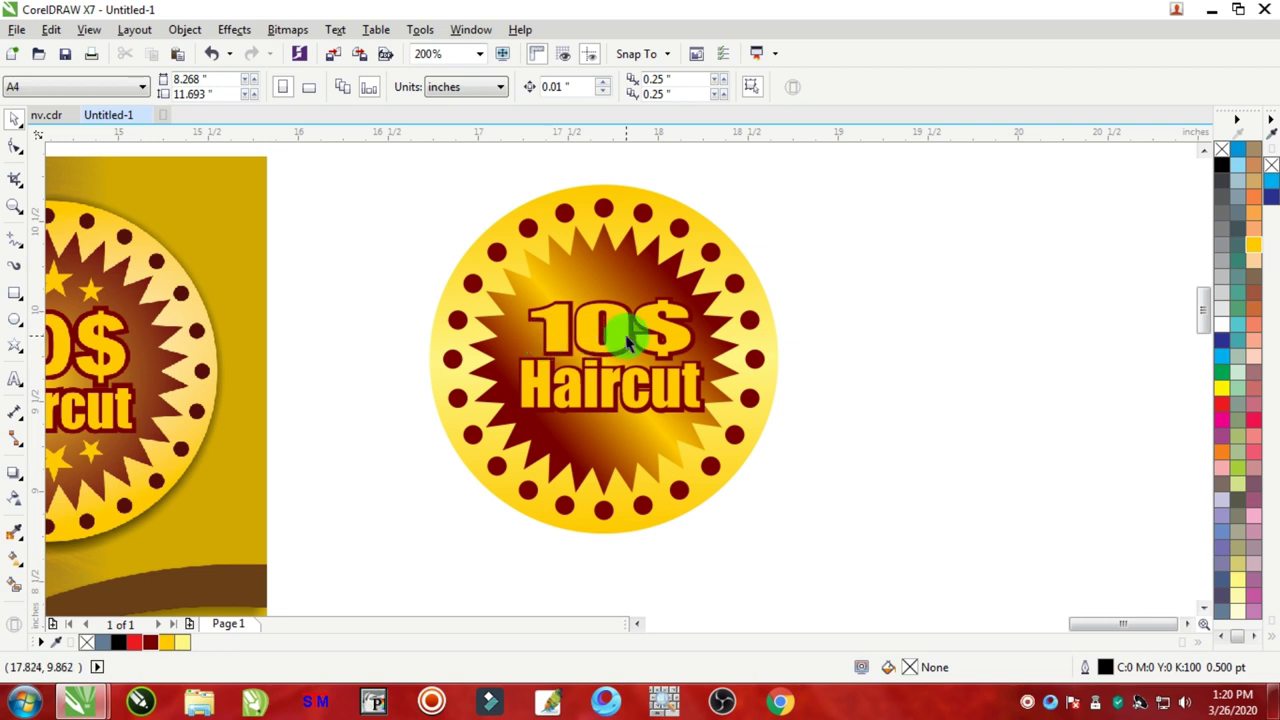
{"action": "left_click_drag", "start_coordinate": [870, 187], "coordinate": [674, 514]}
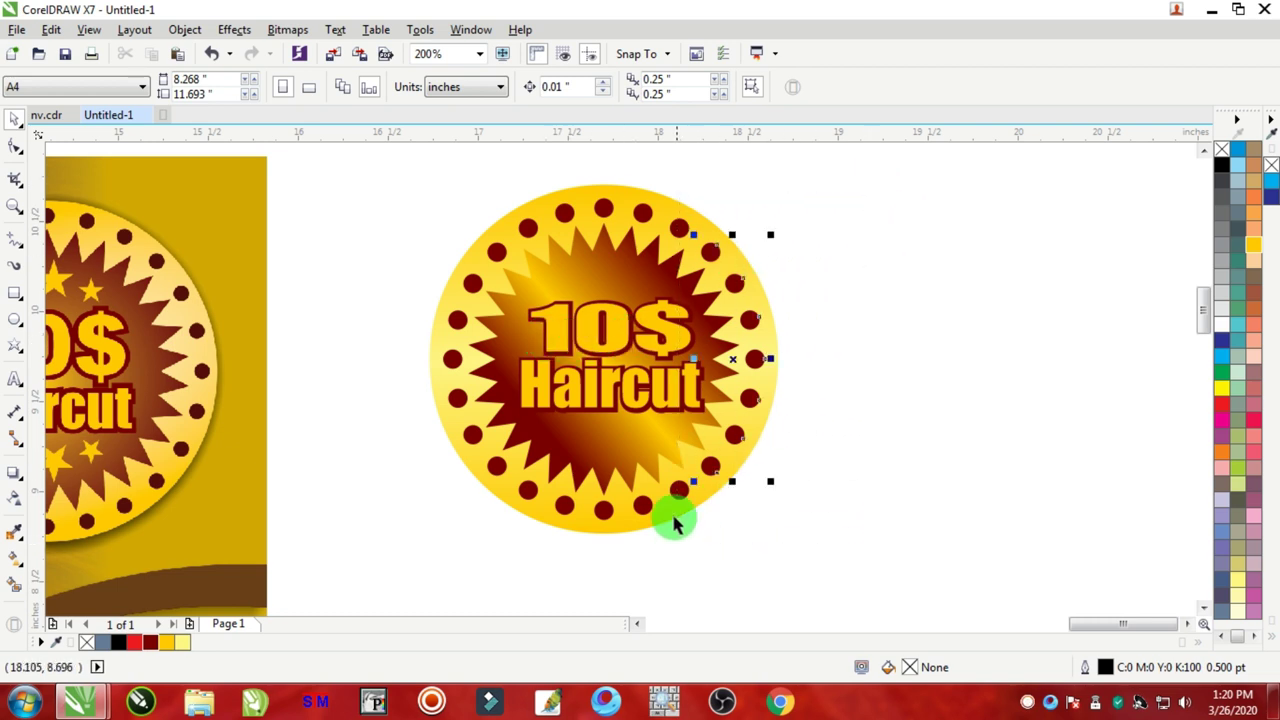
{"action": "left_click_drag", "start_coordinate": [808, 280], "coordinate": [505, 414]}
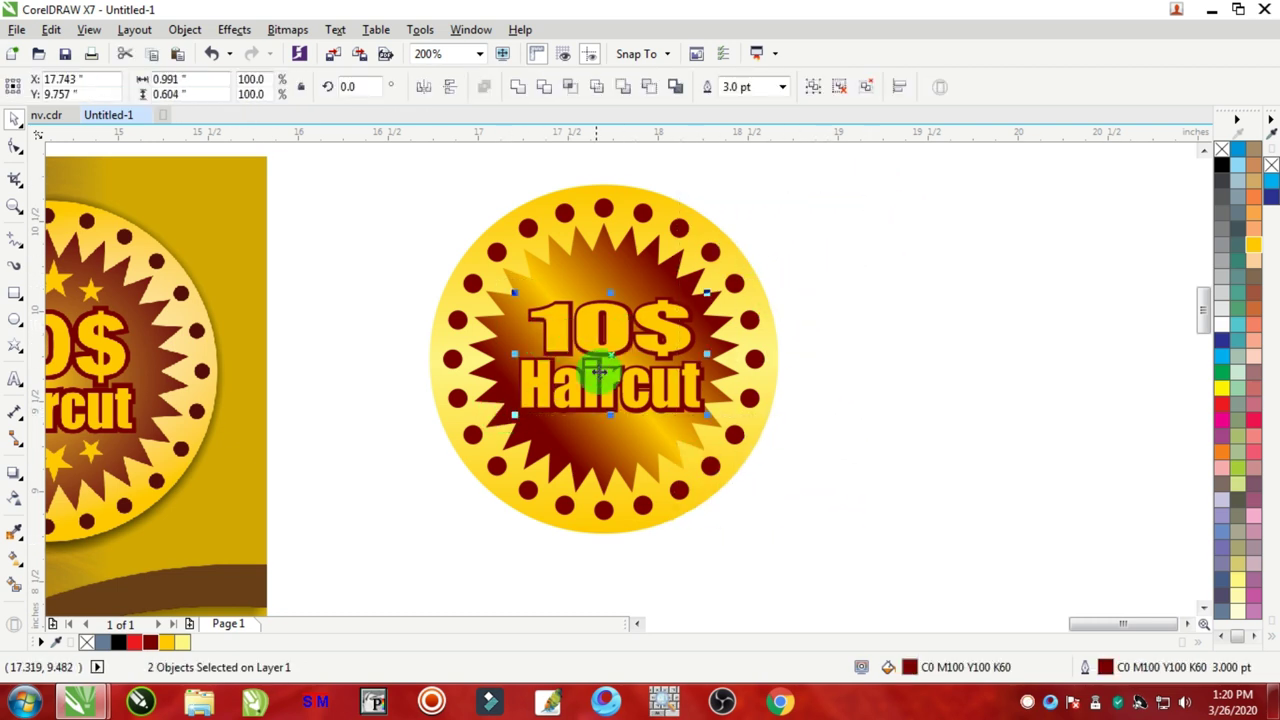
{"action": "left_click_drag", "start_coordinate": [610, 367], "coordinate": [607, 367]}
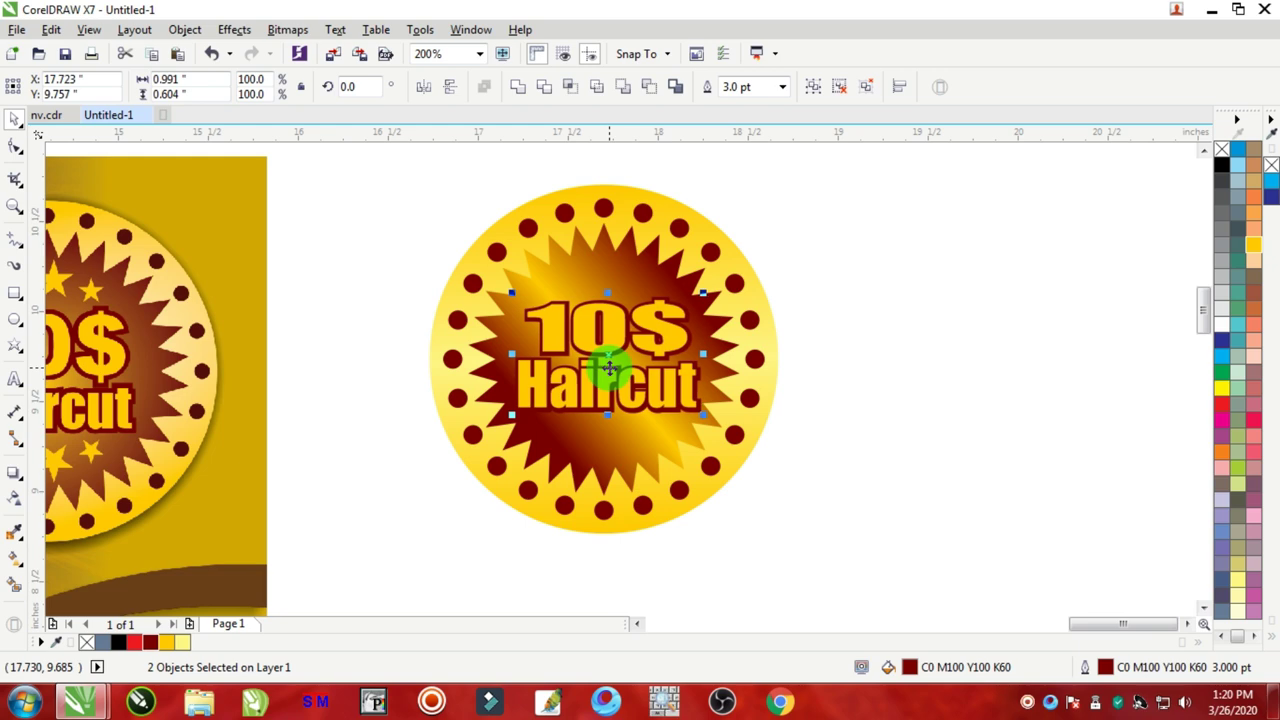
{"action": "left_click", "coordinate": [894, 297]}
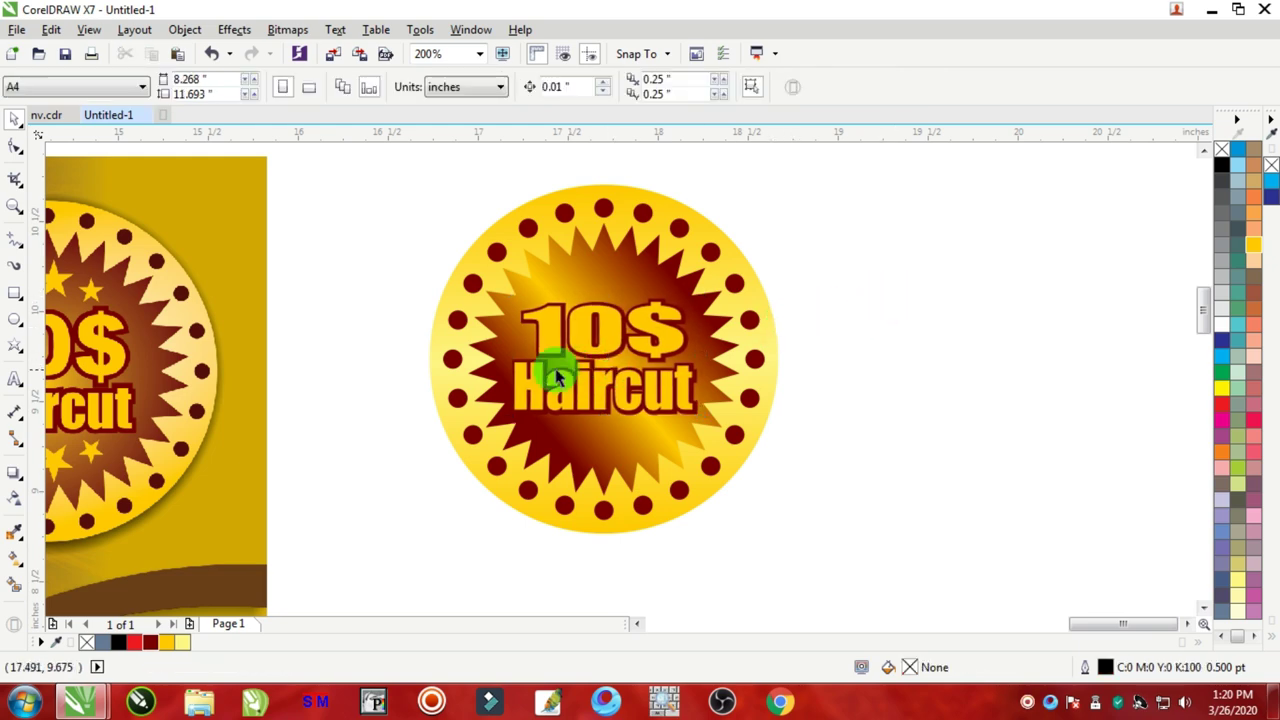
{"action": "scroll", "coordinate": [557, 377], "scroll_direction": "down", "scroll_amount": 3}
{"action": "left_click", "coordinate": [15, 353]}
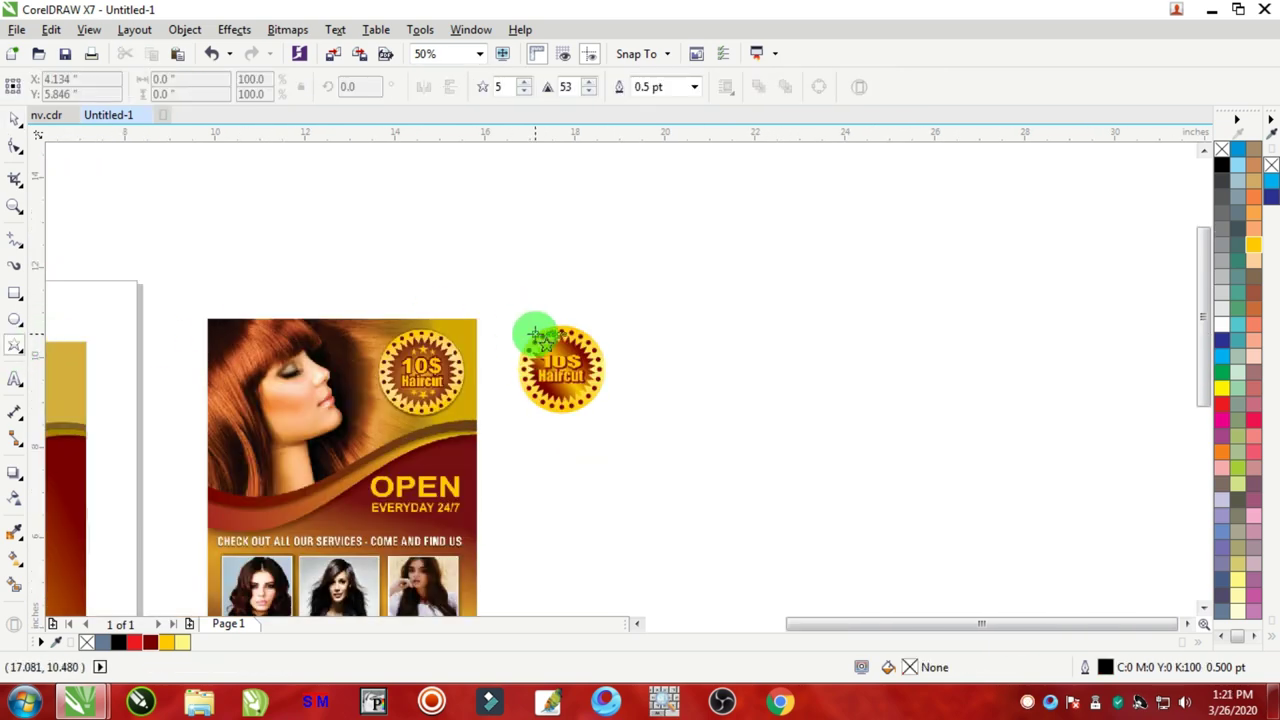
Step: Draw a five-point star above the badge and remove its outline
{"action": "scroll", "coordinate": [537, 337], "scroll_direction": "up", "scroll_amount": 2}
{"action": "left_click_drag", "start_coordinate": [558, 236], "coordinate": [624, 296]}
{"action": "scroll", "coordinate": [562, 302], "scroll_direction": "up", "scroll_amount": 1}
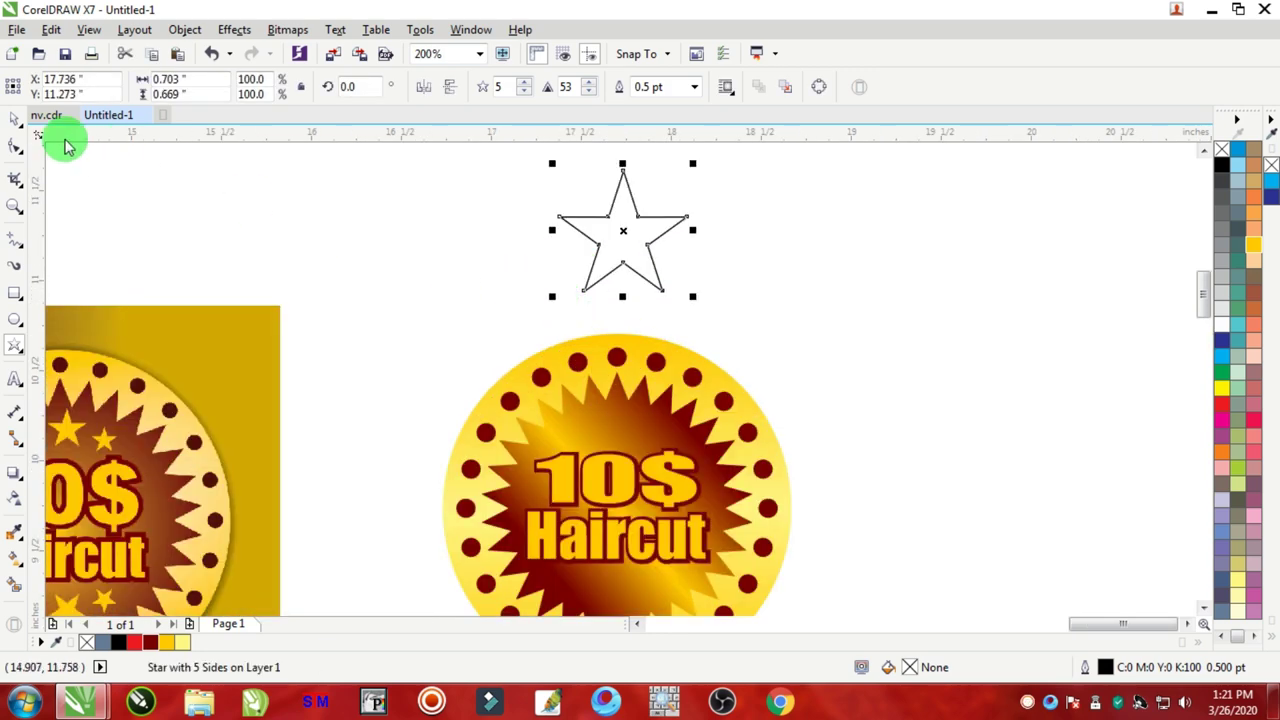
{"action": "left_click", "coordinate": [14, 118]}
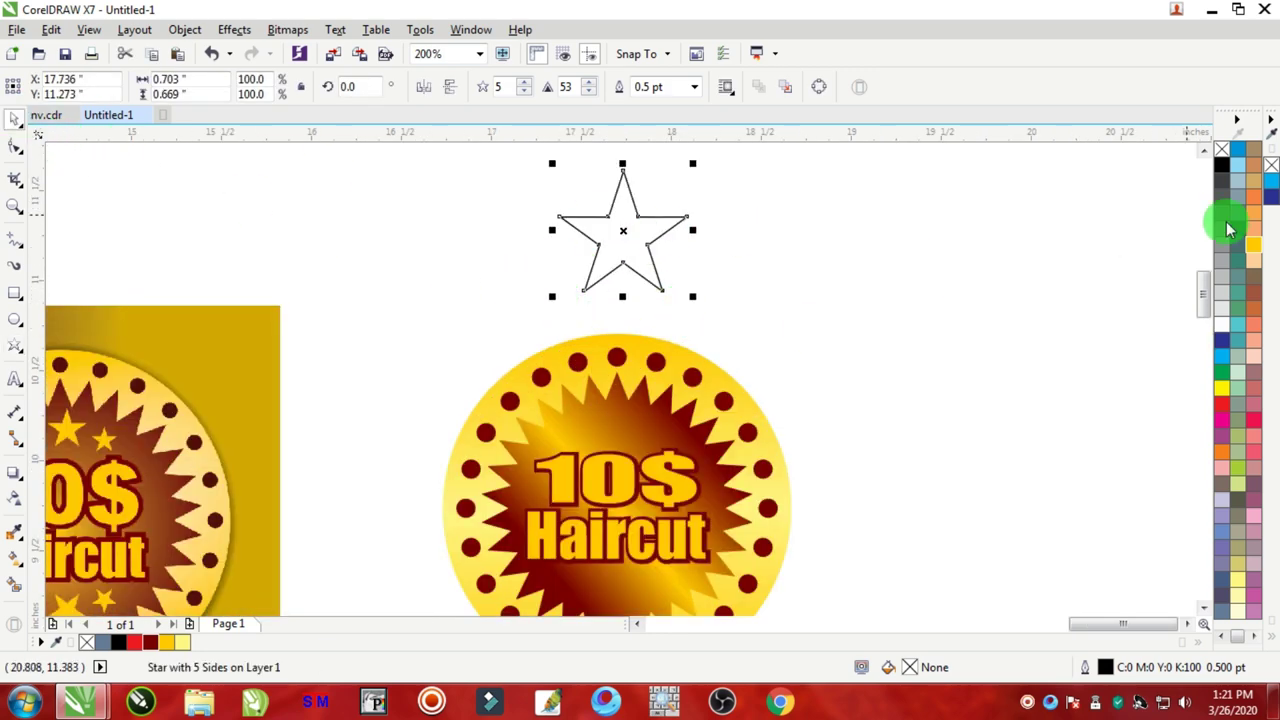
{"action": "right_click", "coordinate": [1220, 160]}
{"action": "left_click_drag", "start_coordinate": [623, 230], "coordinate": [611, 432]}
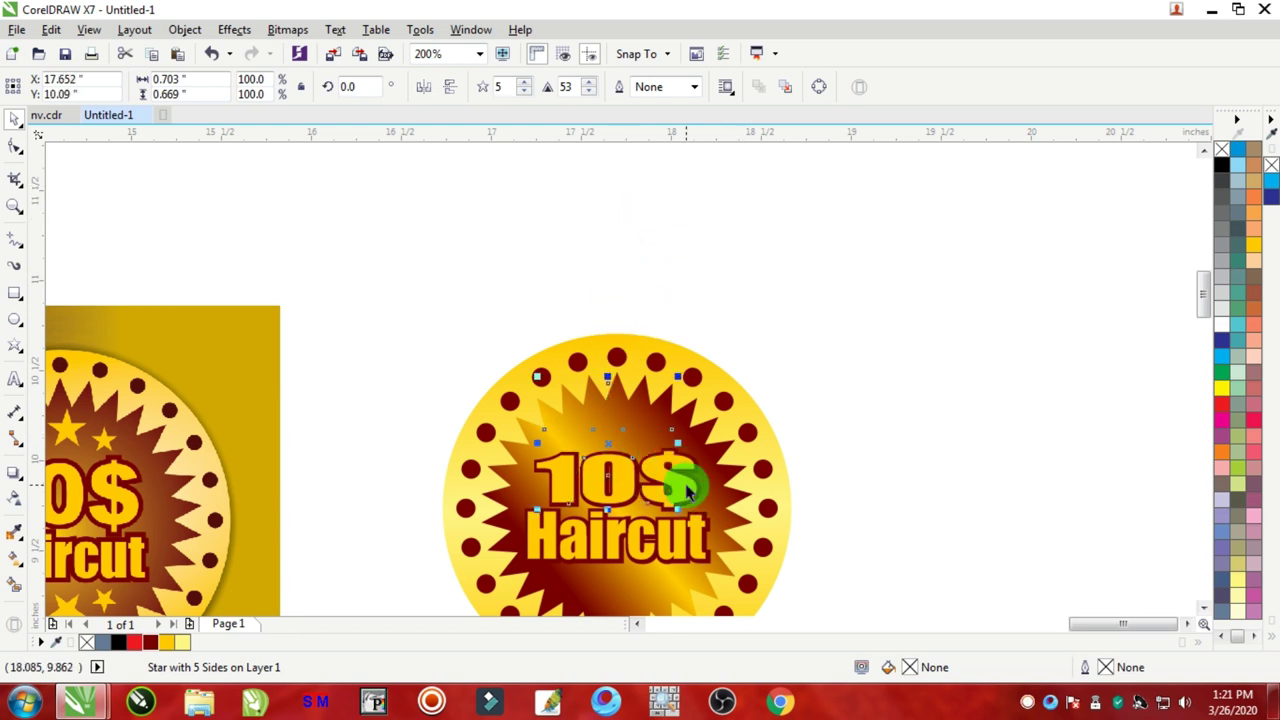
{"action": "left_click_drag", "start_coordinate": [608, 447], "coordinate": [857, 363]}
Step: Fill the star yellow and move it onto the right badge
{"action": "scroll", "coordinate": [566, 531], "scroll_direction": "down", "scroll_amount": 6}
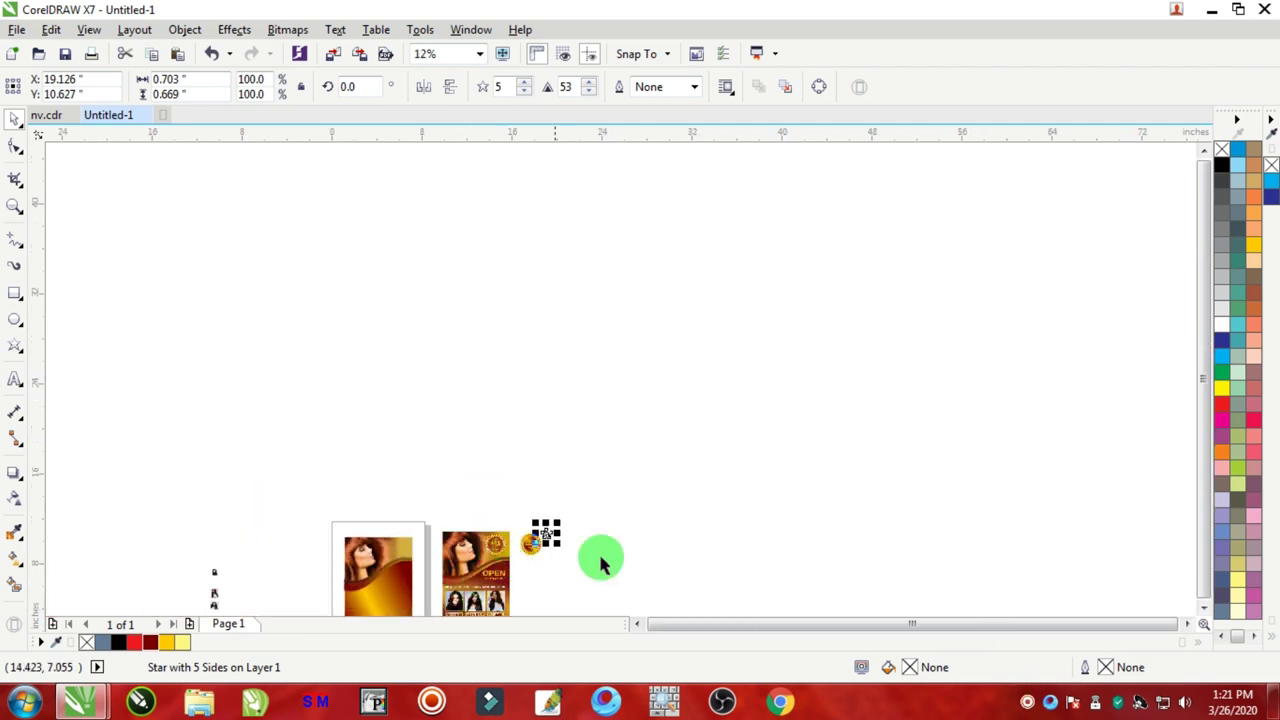
{"action": "scroll", "coordinate": [1204, 618], "scroll_direction": "down", "scroll_amount": 2}
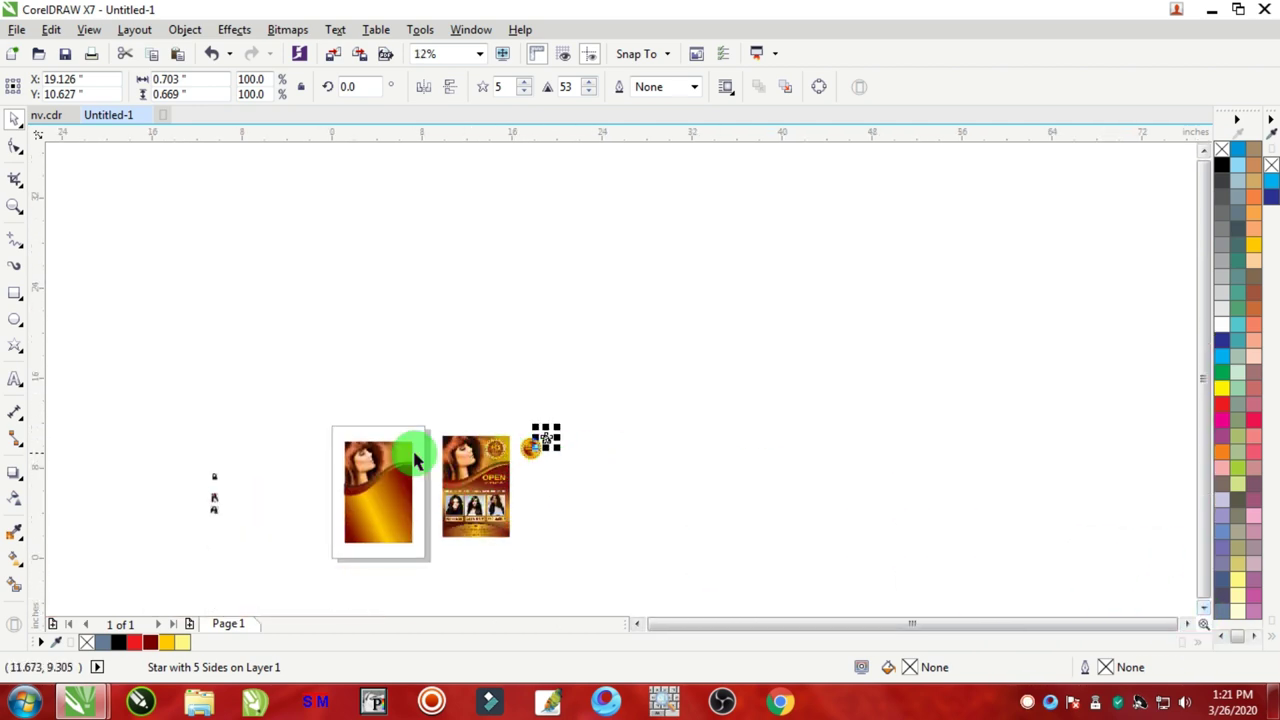
{"action": "scroll", "coordinate": [414, 448], "scroll_direction": "up", "scroll_amount": 1}
{"action": "scroll", "coordinate": [615, 450], "scroll_direction": "up", "scroll_amount": 2}
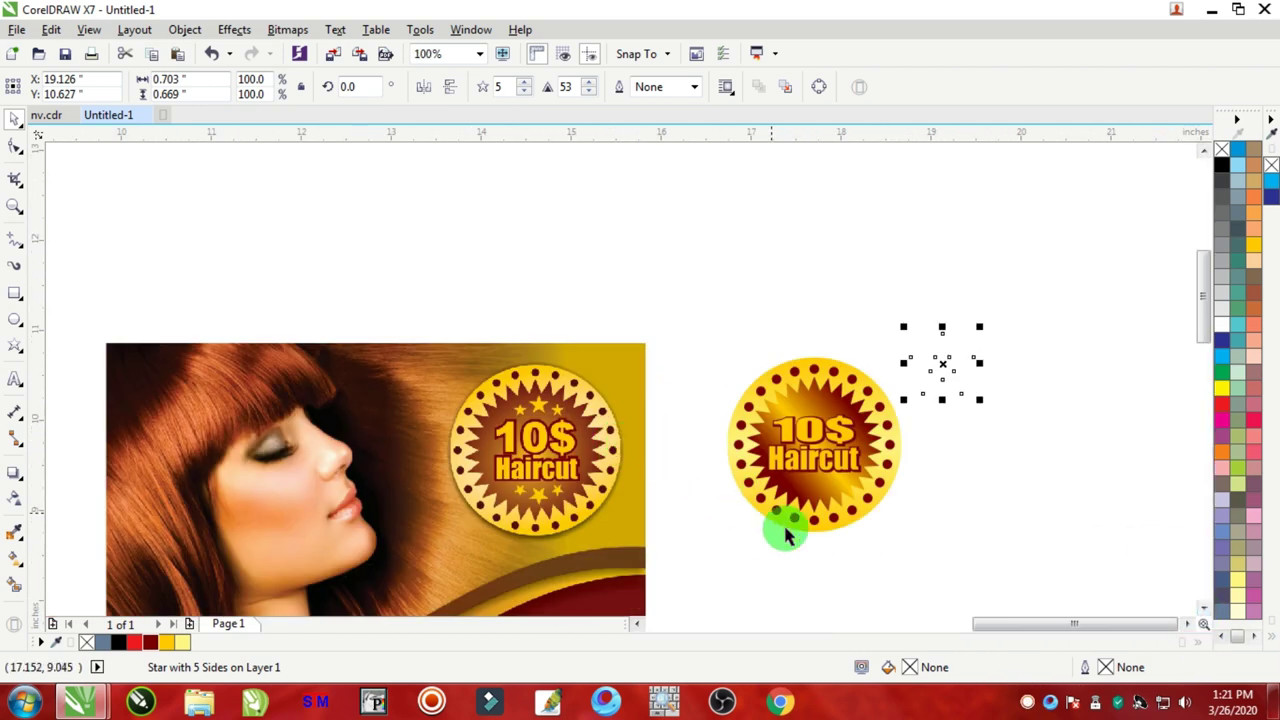
{"action": "left_click", "coordinate": [849, 527]}
{"action": "left_click_drag", "start_coordinate": [1058, 263], "coordinate": [848, 430]}
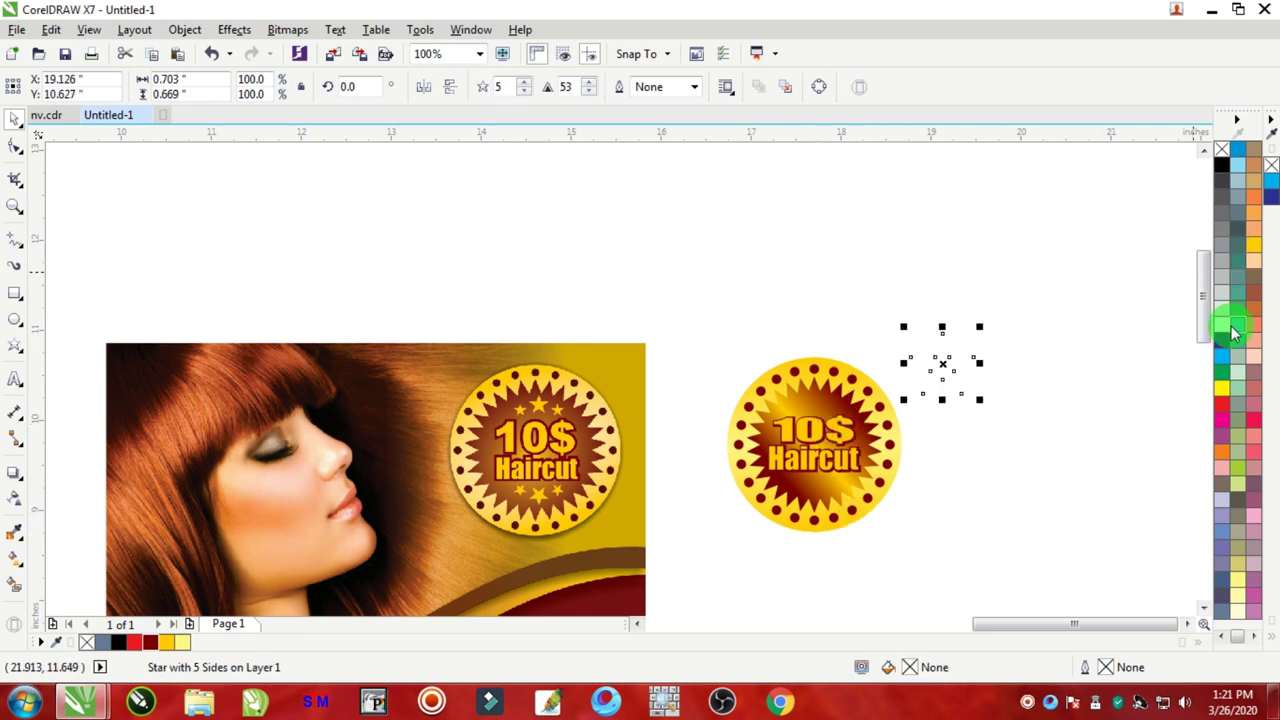
{"action": "left_click", "coordinate": [1252, 242]}
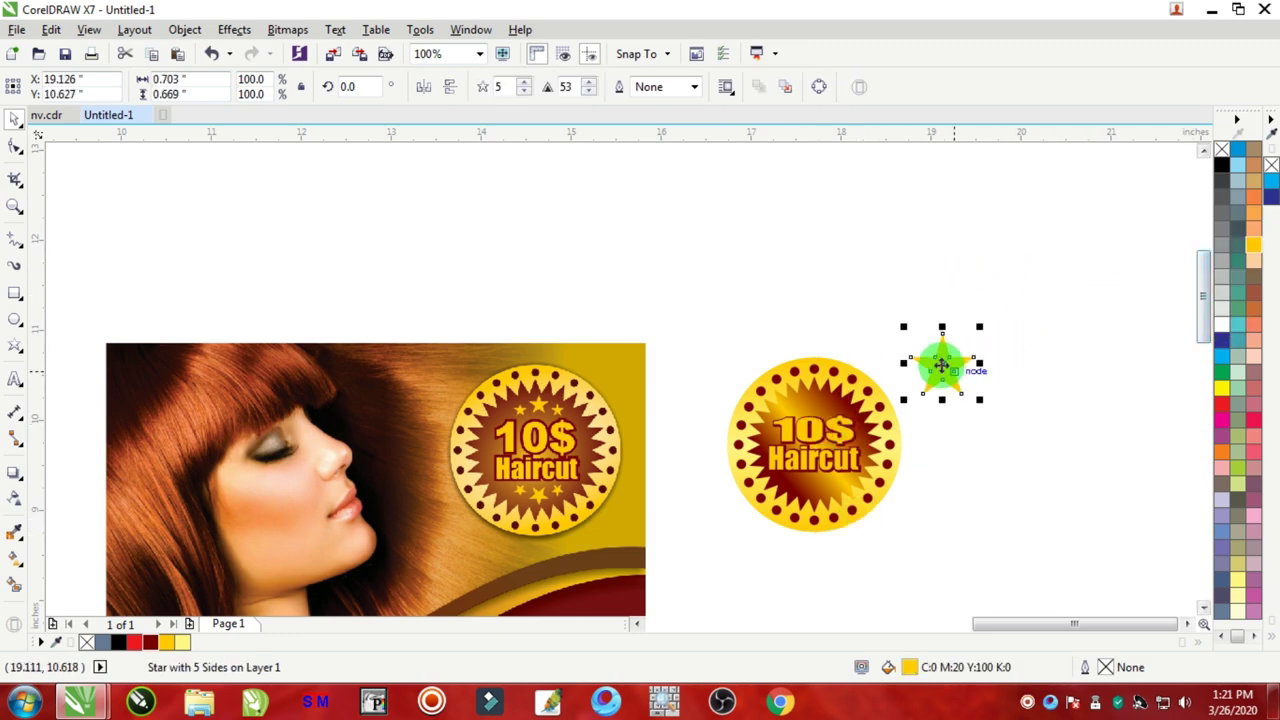
{"action": "left_click_drag", "start_coordinate": [943, 366], "coordinate": [811, 418]}
Step: Shrink the star to about a third, place it upper left of 10$, and fill it dark red
{"action": "scroll", "coordinate": [812, 422], "scroll_direction": "up", "scroll_amount": 1}
{"action": "left_click", "coordinate": [886, 459]}
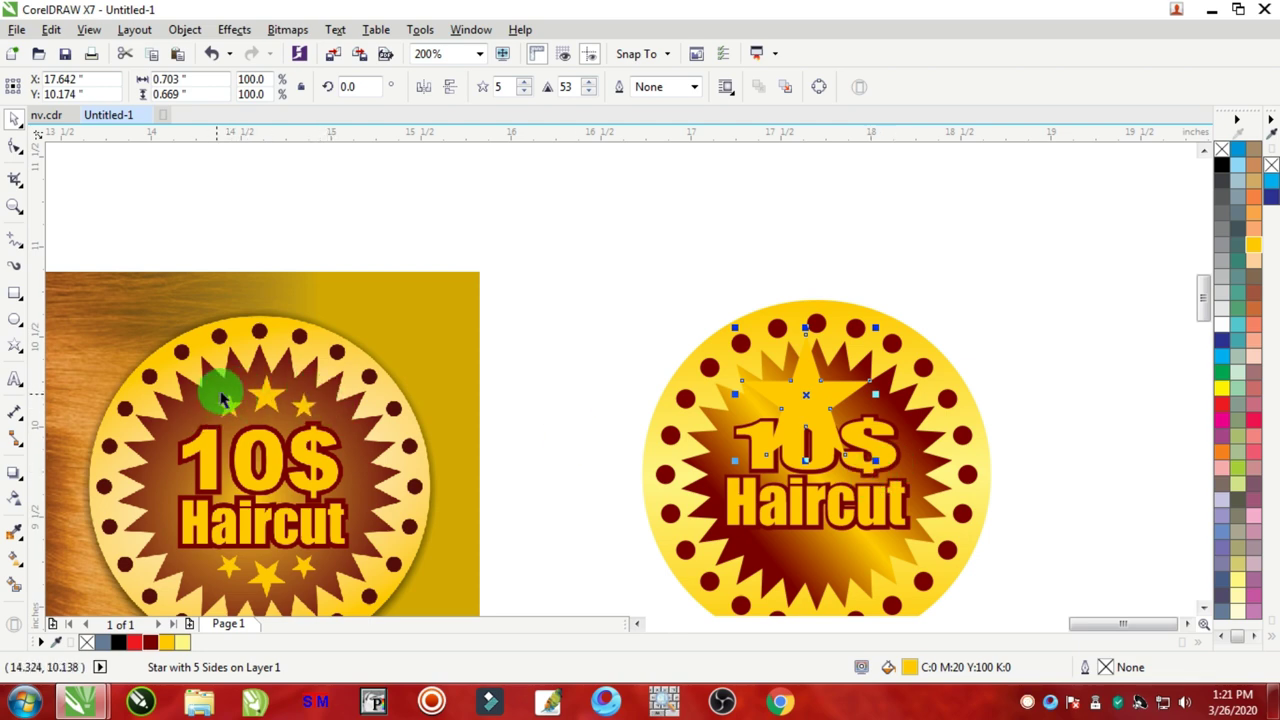
{"action": "scroll", "coordinate": [876, 450], "scroll_direction": "up", "scroll_amount": 2}
{"action": "scroll", "coordinate": [846, 476], "scroll_direction": "down", "scroll_amount": 1}
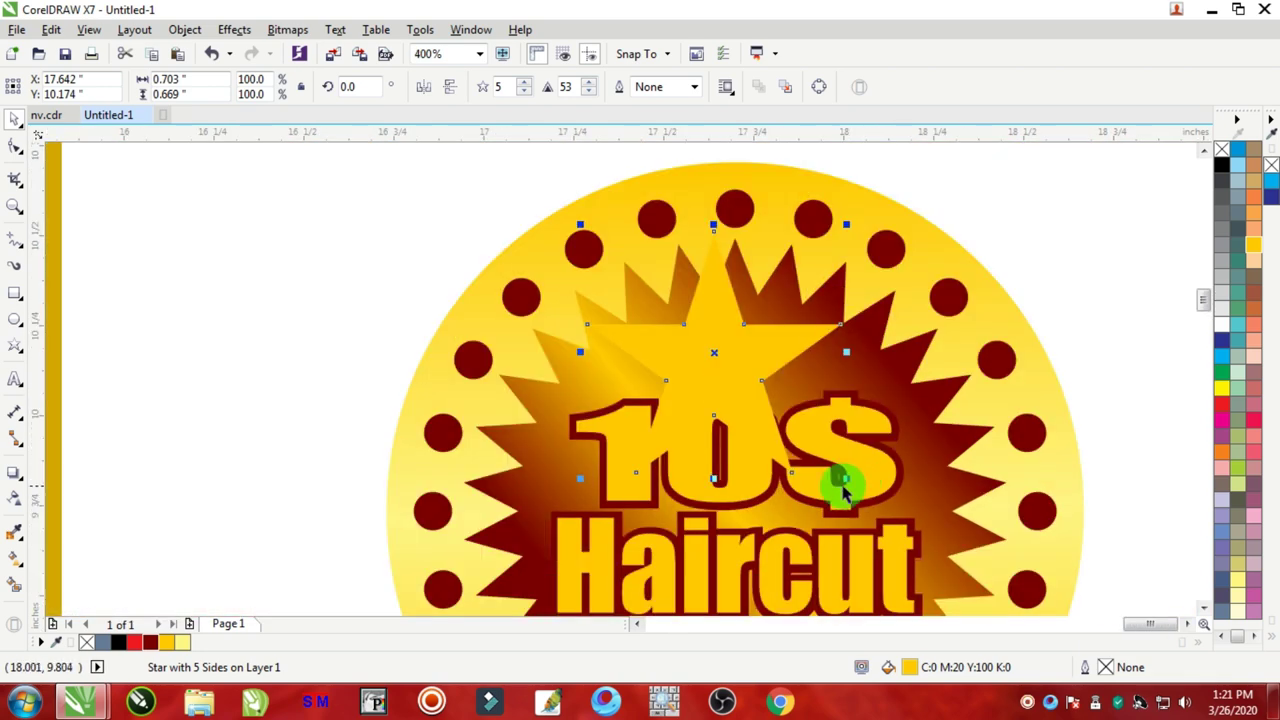
{"action": "left_click_drag", "start_coordinate": [846, 480], "coordinate": [662, 302]}
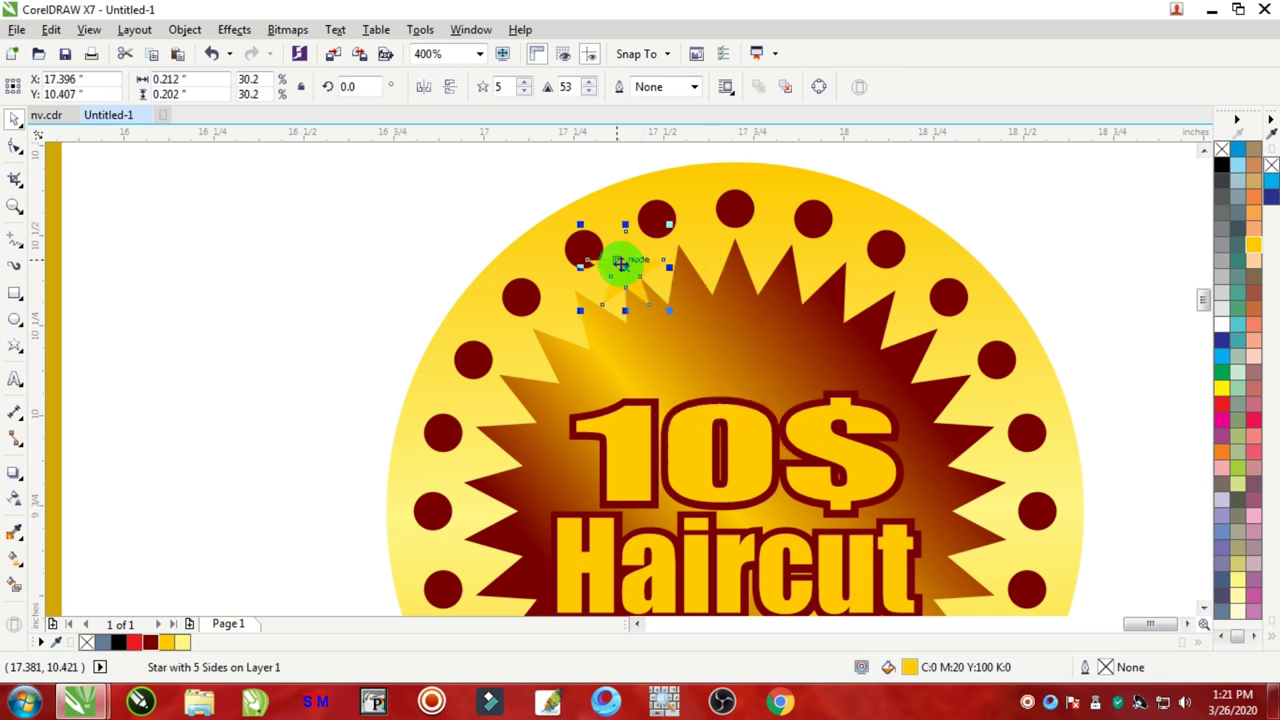
{"action": "left_click_drag", "start_coordinate": [623, 263], "coordinate": [637, 356]}
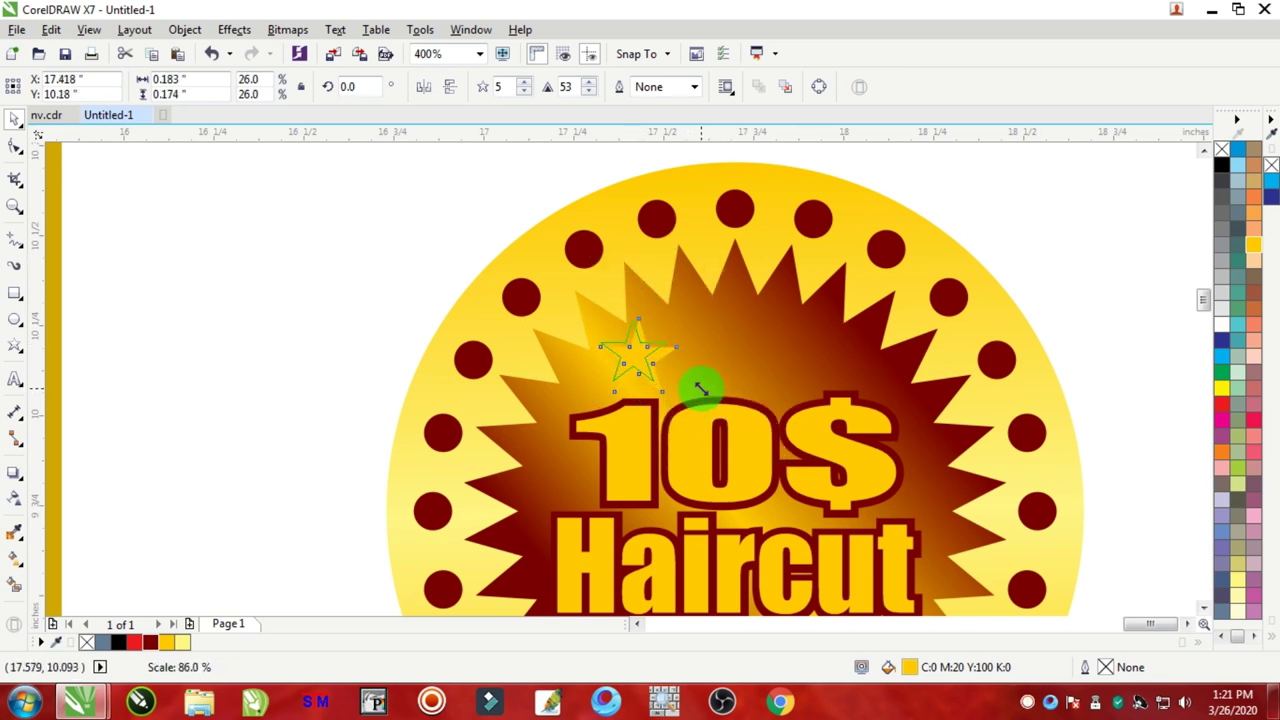
{"action": "left_click_drag", "start_coordinate": [683, 400], "coordinate": [810, 392]}
{"action": "left_click", "coordinate": [150, 641]}
{"action": "left_click", "coordinate": [619, 360]}
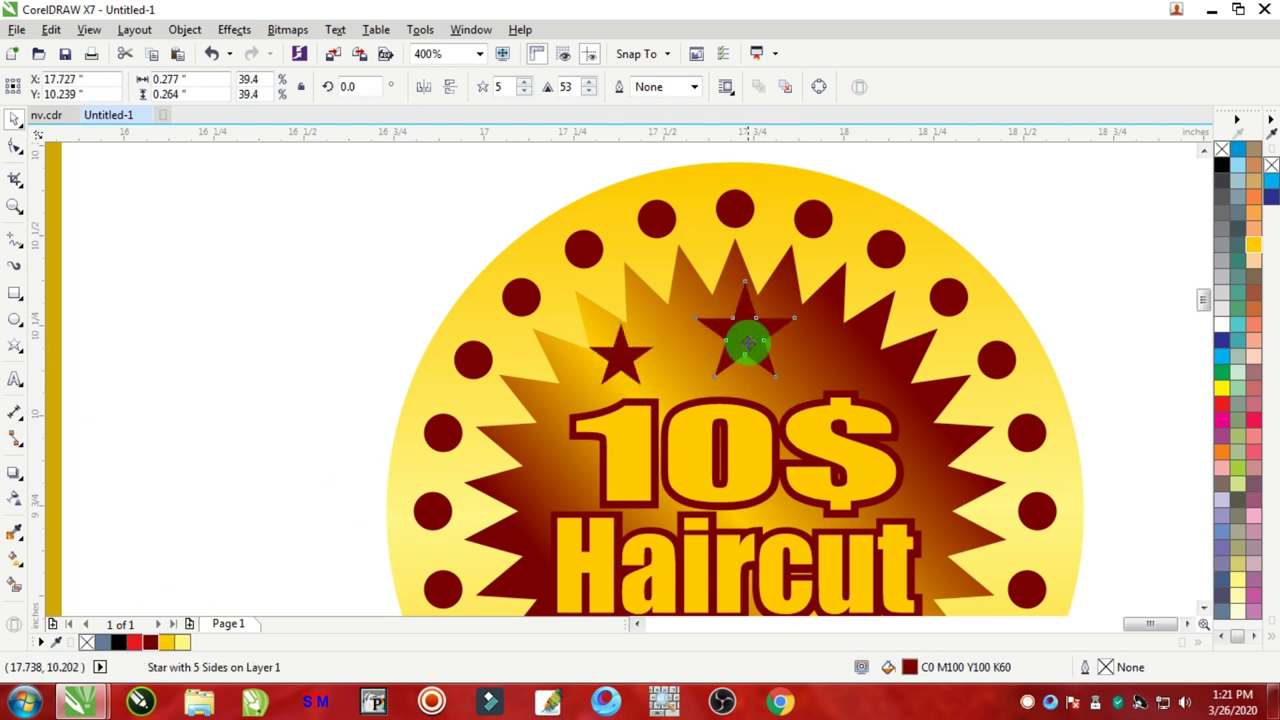
Step: Duplicate the star into a row of three above 10$ and group them
{"action": "left_click_drag", "start_coordinate": [733, 341], "coordinate": [724, 341]}
{"action": "left_click_drag", "start_coordinate": [620, 357], "coordinate": [822, 354]}
{"action": "scroll", "coordinate": [818, 352], "scroll_direction": "up", "scroll_amount": 1}
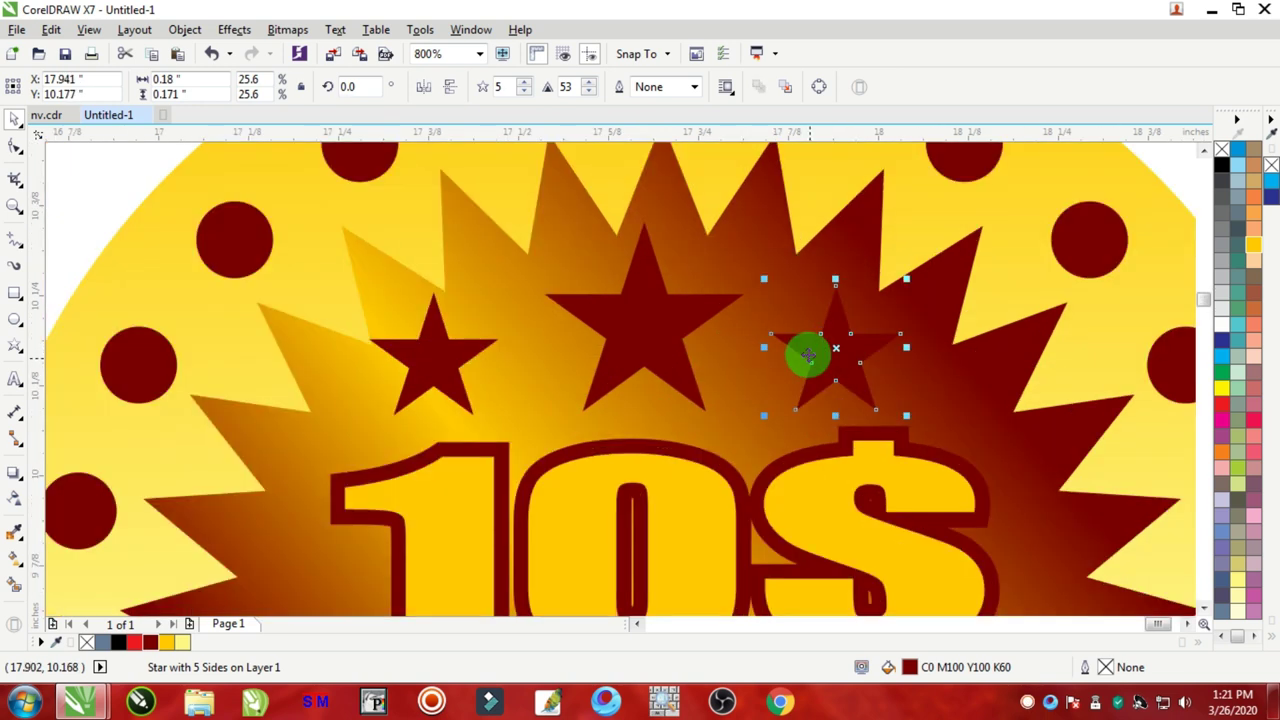
{"action": "left_click", "coordinate": [443, 370], "text": "shift"}
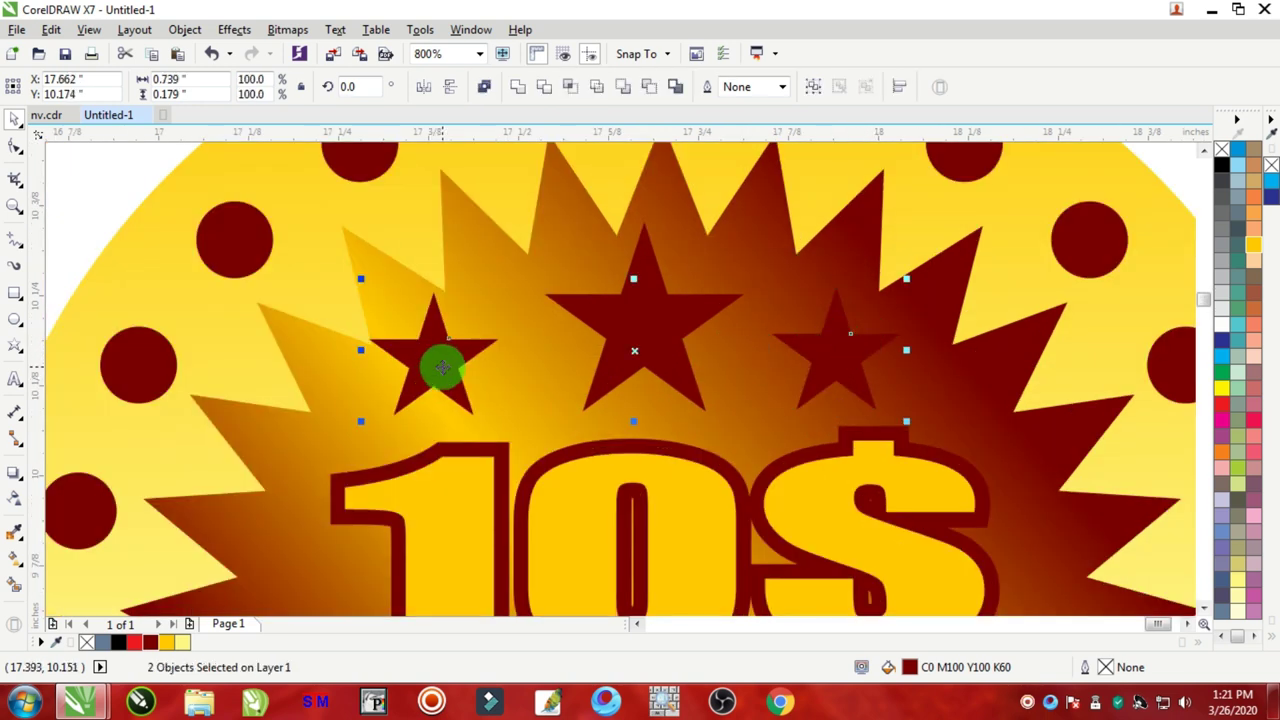
{"action": "key", "text": "ctrl+g"}
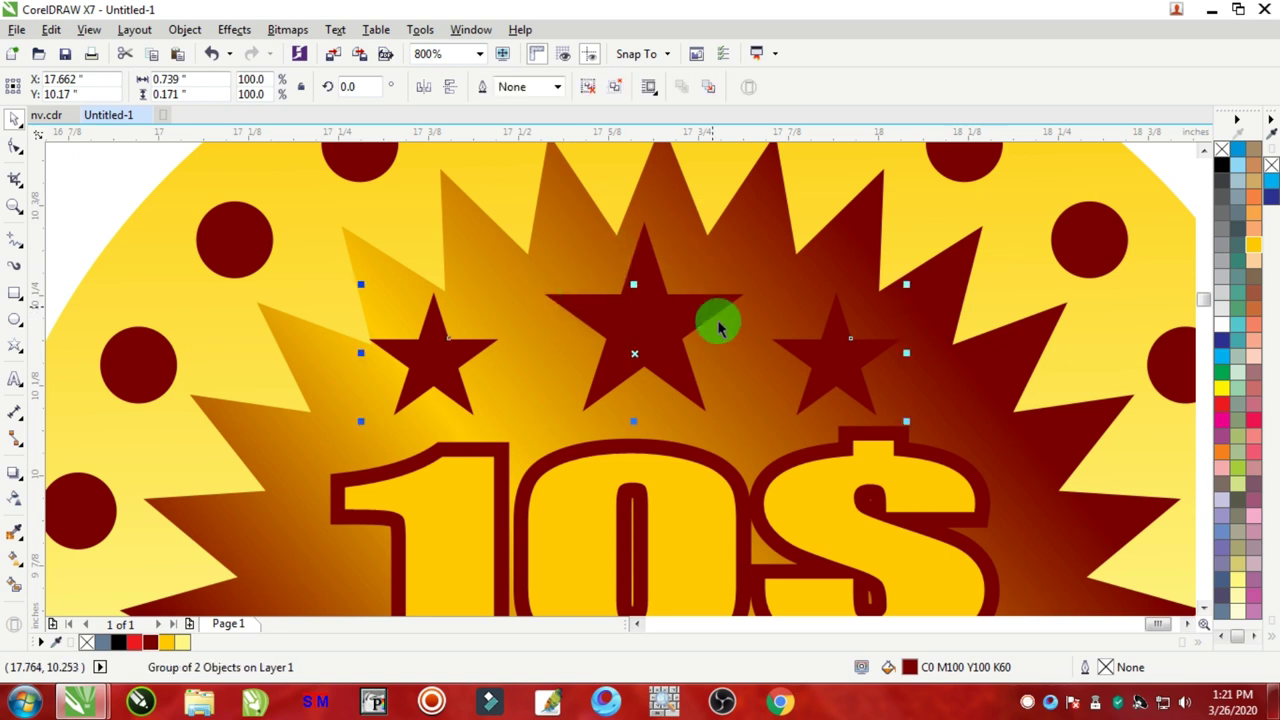
{"action": "left_click_drag", "start_coordinate": [831, 346], "coordinate": [726, 343]}
{"action": "key", "text": "ctrl+z"}
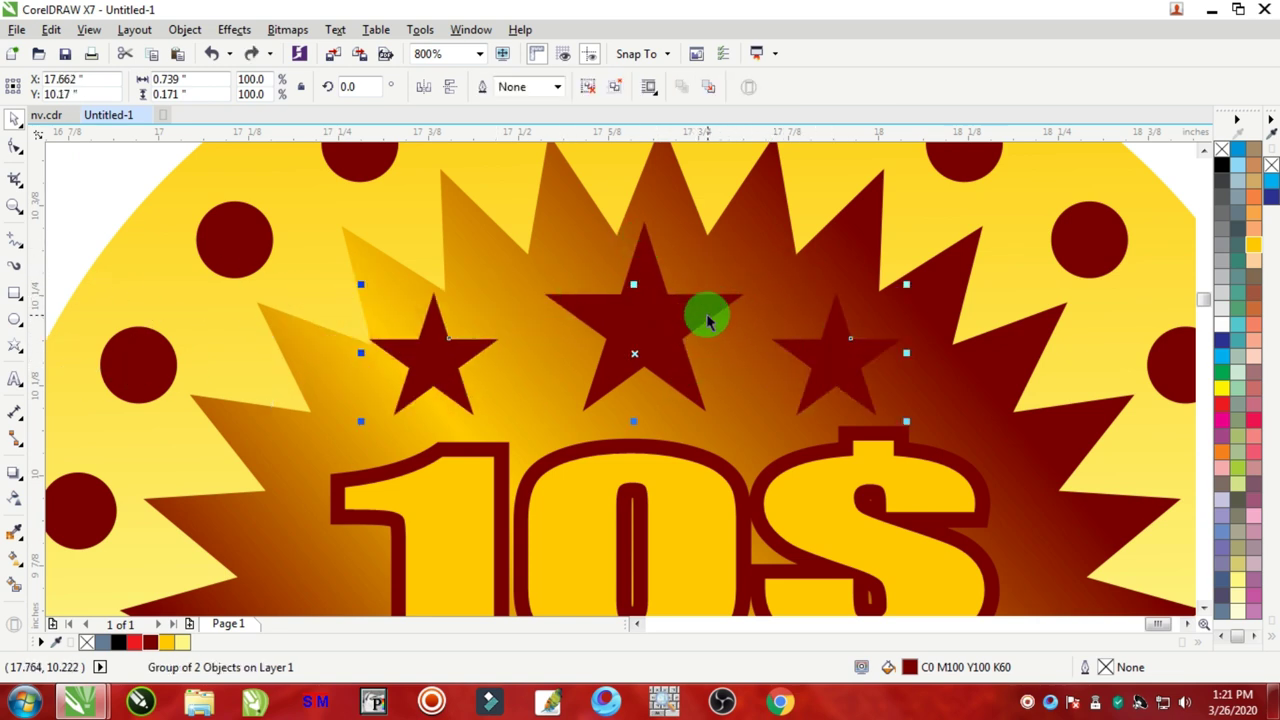
{"action": "key", "text": "ctrl+u"}
{"action": "left_click_drag", "start_coordinate": [697, 297], "coordinate": [760, 338]}
{"action": "scroll", "coordinate": [735, 385], "scroll_direction": "down", "scroll_amount": 2}
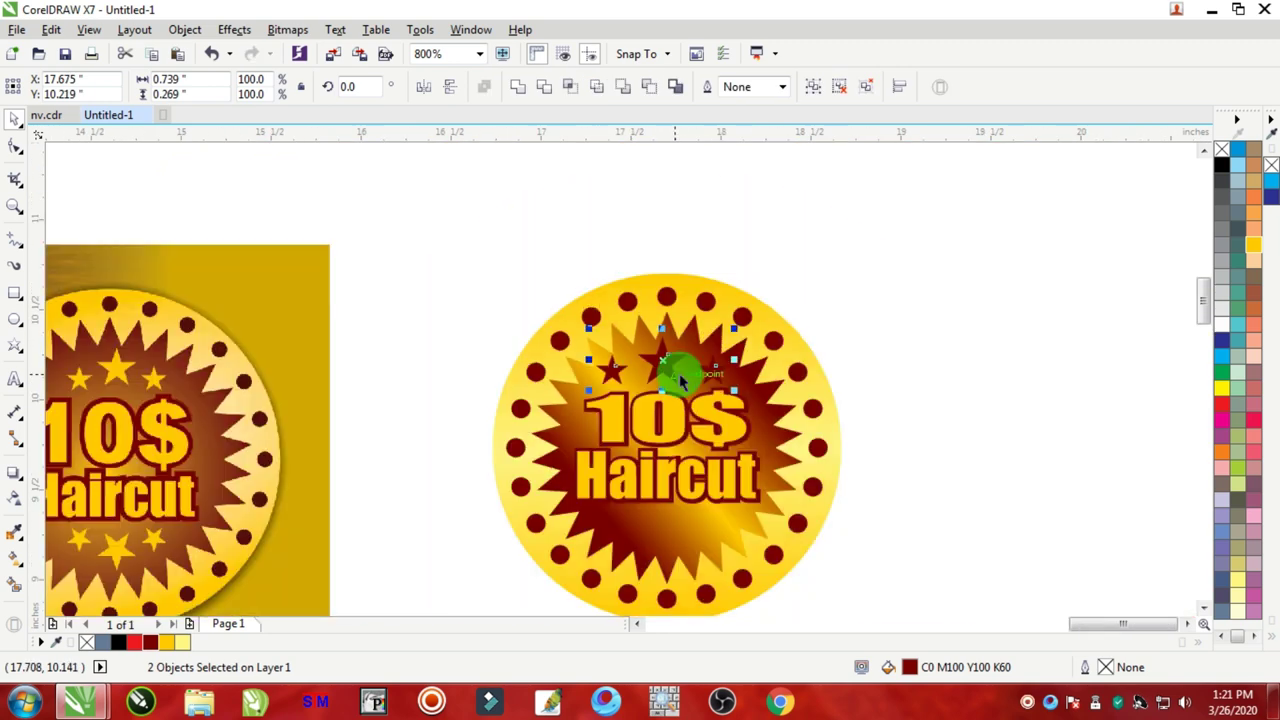
{"action": "key", "text": "ctrl+g"}
{"action": "left_click", "coordinate": [966, 280]}
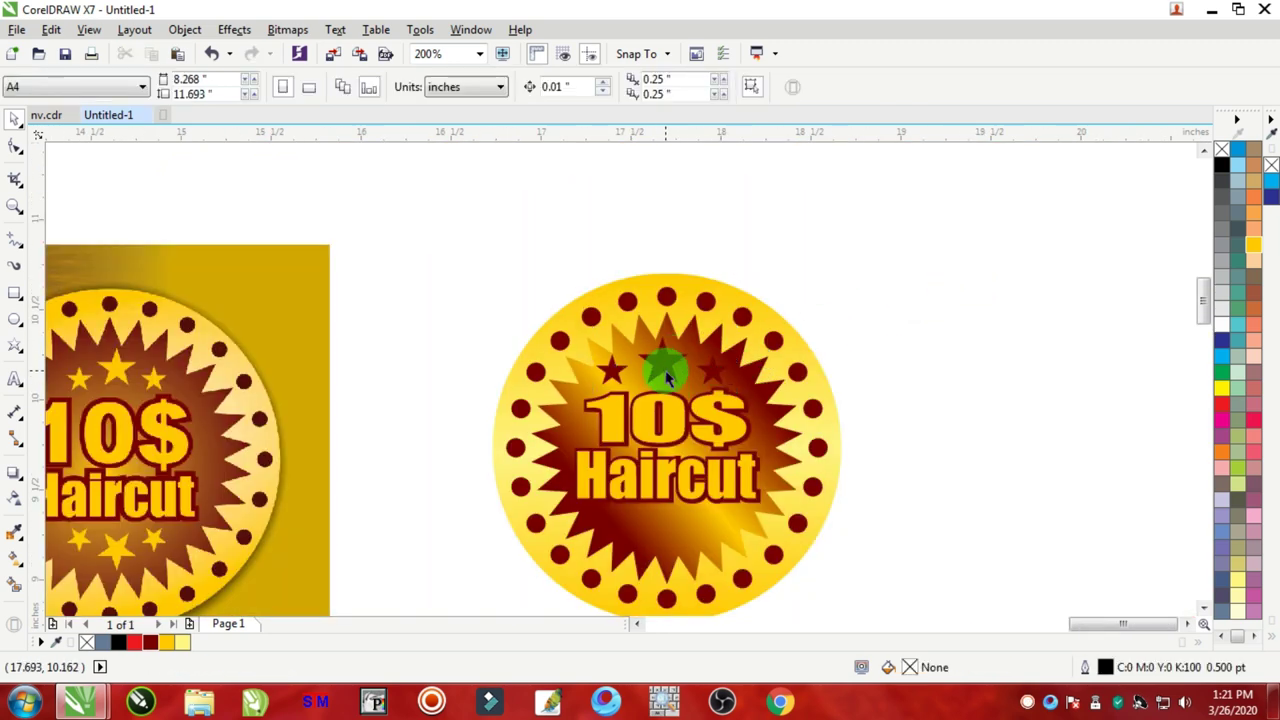
Step: Recolour the star group yellow, scale it to 84.3%, nudge it up-left, and copy it
{"action": "left_click", "coordinate": [667, 377]}
{"action": "scroll", "coordinate": [666, 362], "scroll_direction": "up", "scroll_amount": 1}
{"action": "scroll", "coordinate": [671, 357], "scroll_direction": "down", "scroll_amount": 1}
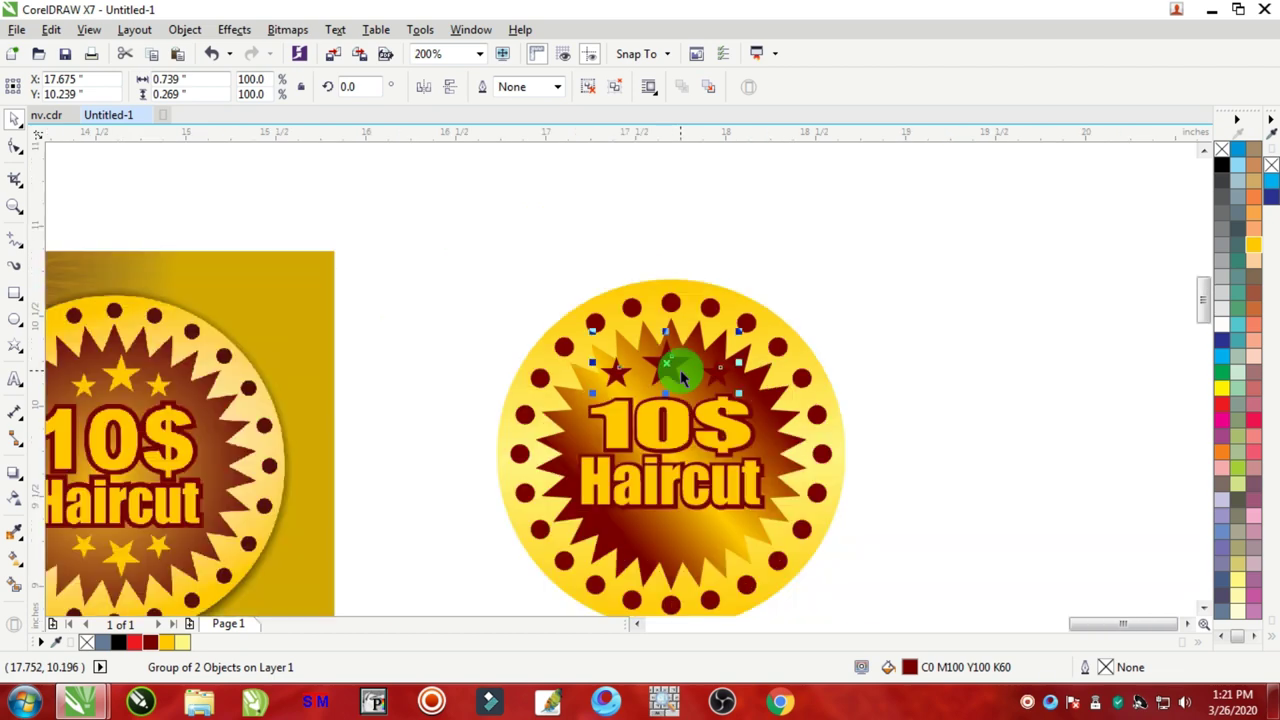
{"action": "scroll", "coordinate": [680, 366], "scroll_direction": "up", "scroll_amount": 1}
{"action": "right_click", "coordinate": [654, 350]}
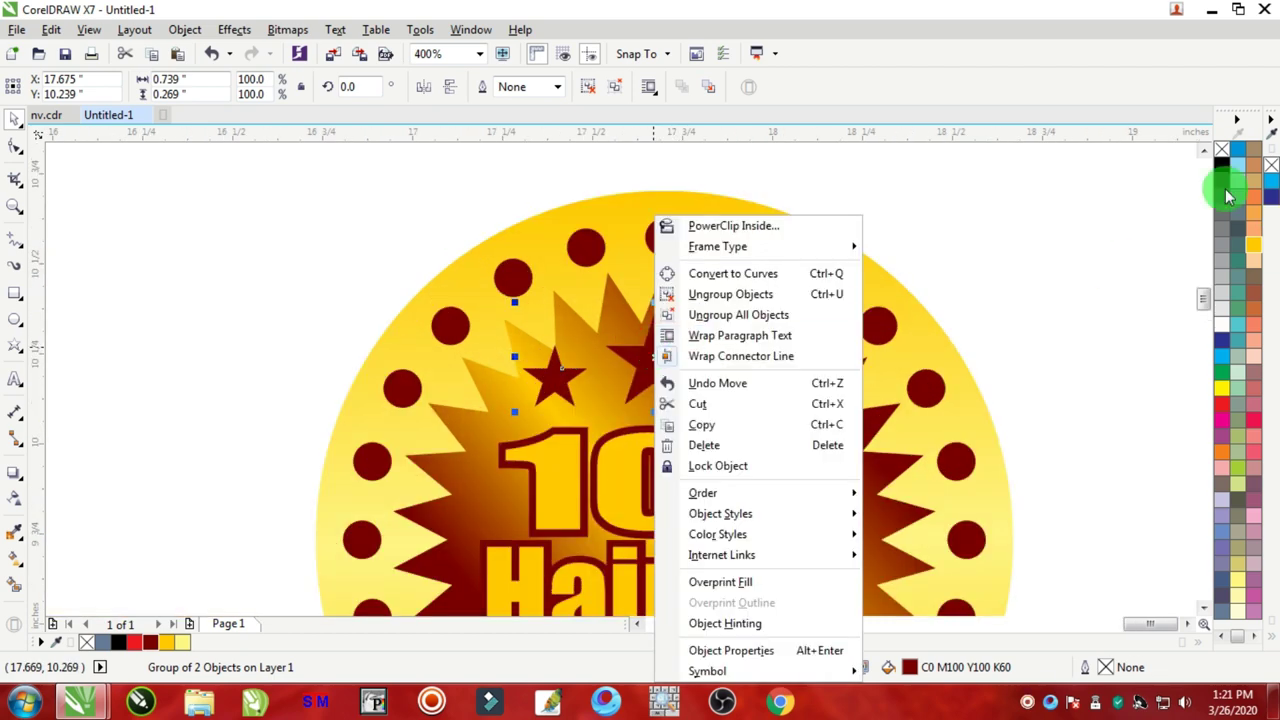
{"action": "key", "text": "Escape"}
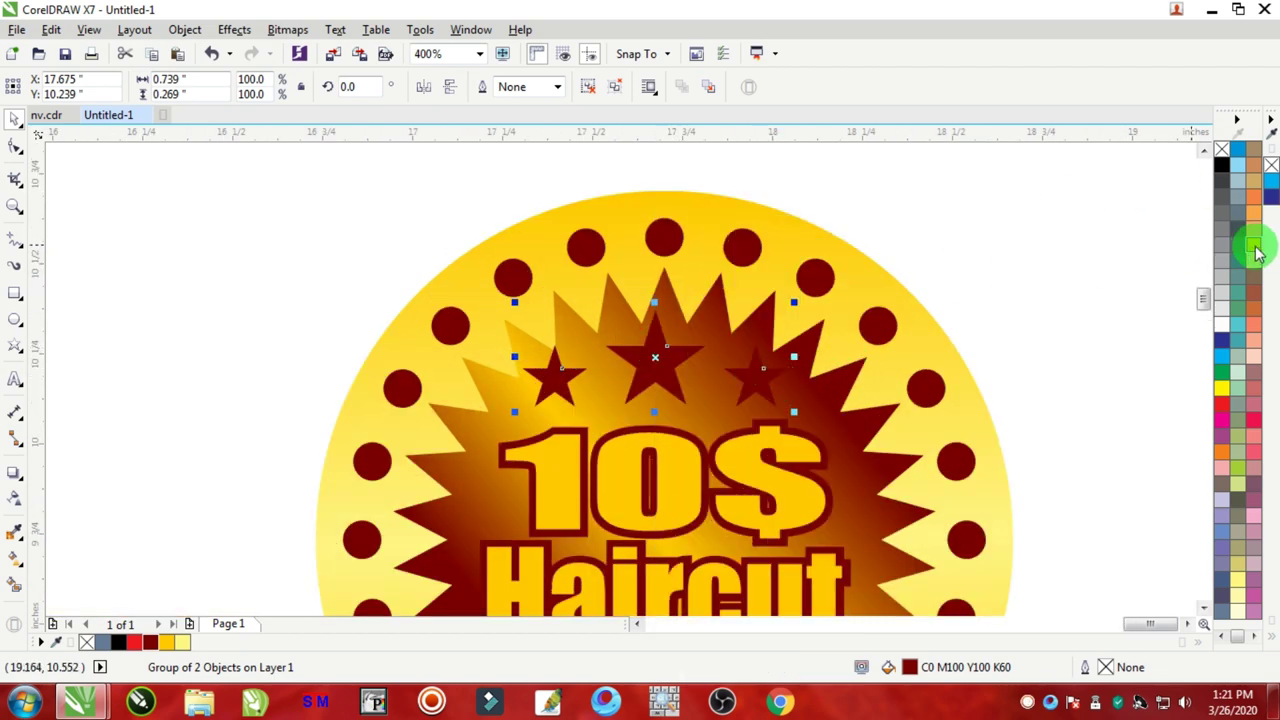
{"action": "left_click", "coordinate": [1258, 253]}
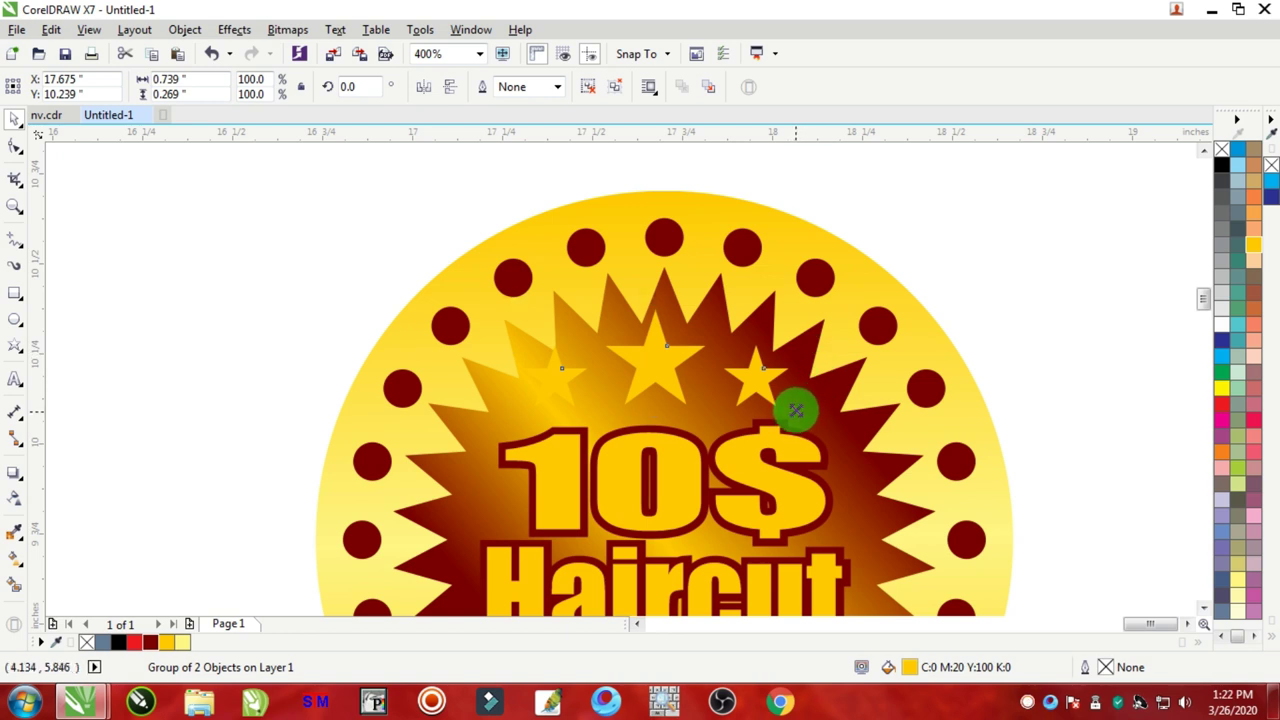
{"action": "left_click_drag", "start_coordinate": [795, 410], "coordinate": [762, 405]}
{"action": "left_click_drag", "start_coordinate": [668, 380], "coordinate": [664, 372]}
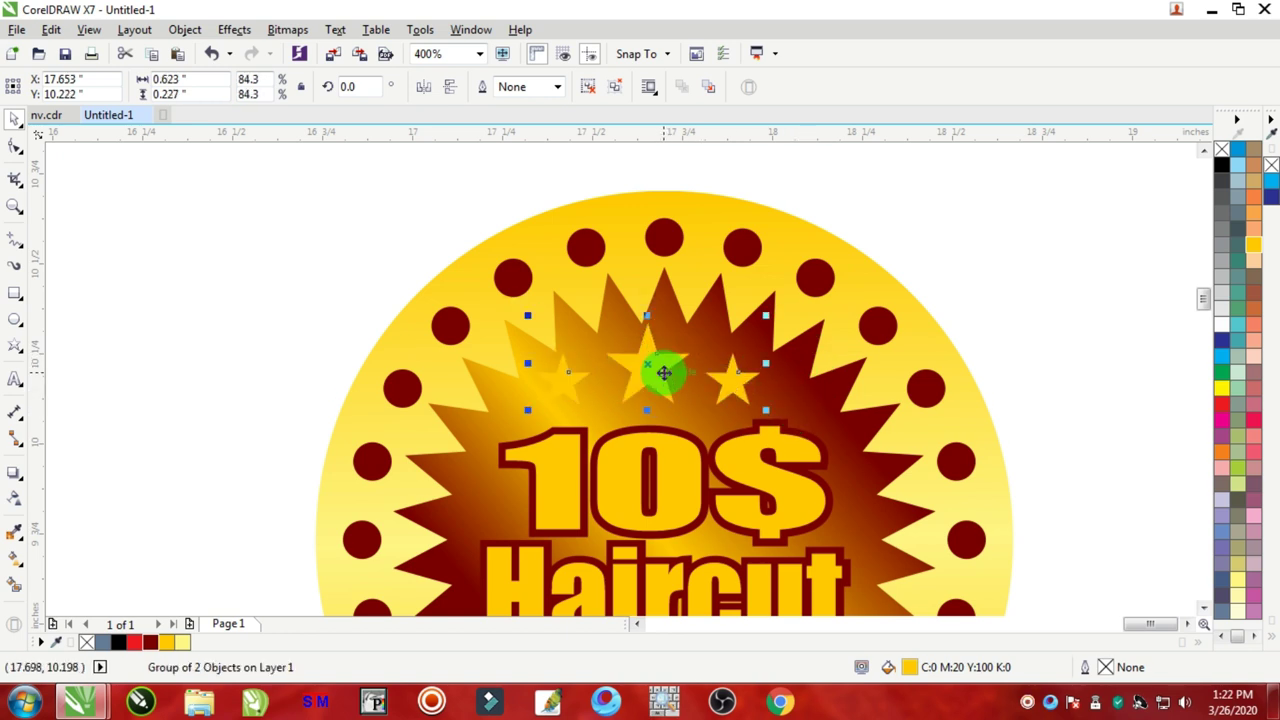
{"action": "right_click", "coordinate": [649, 368]}
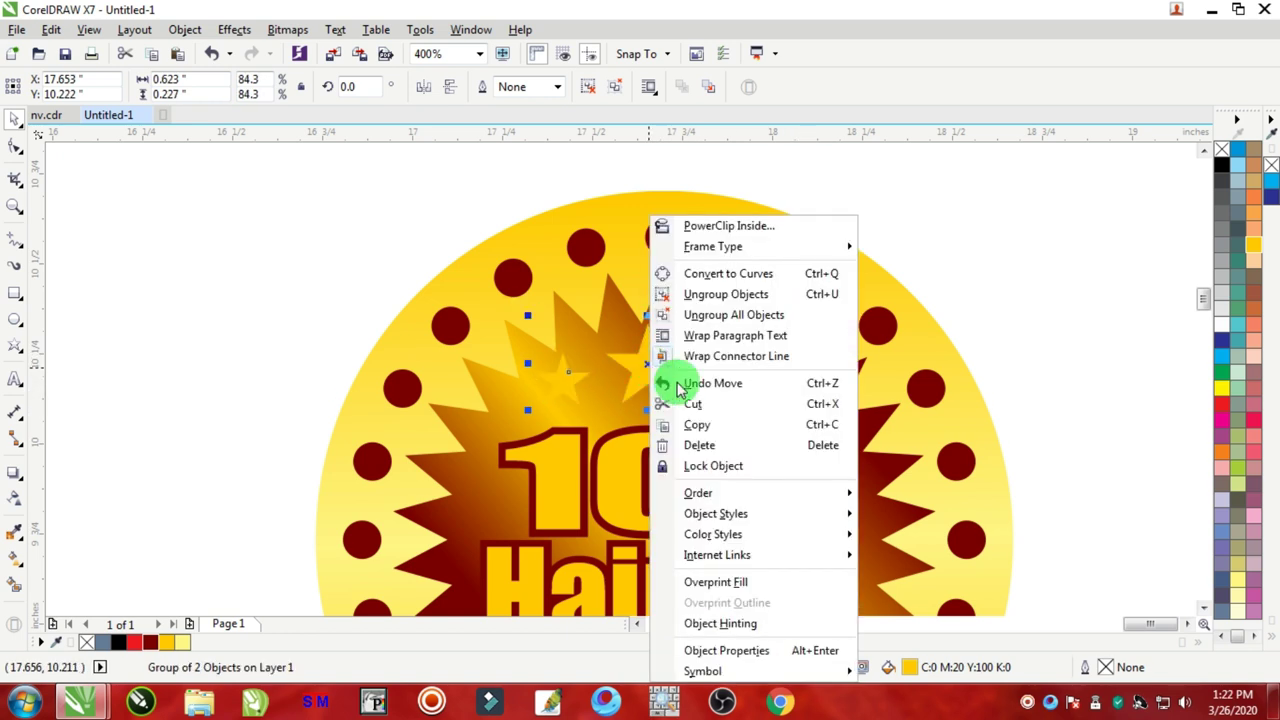
{"action": "left_click", "coordinate": [692, 423]}
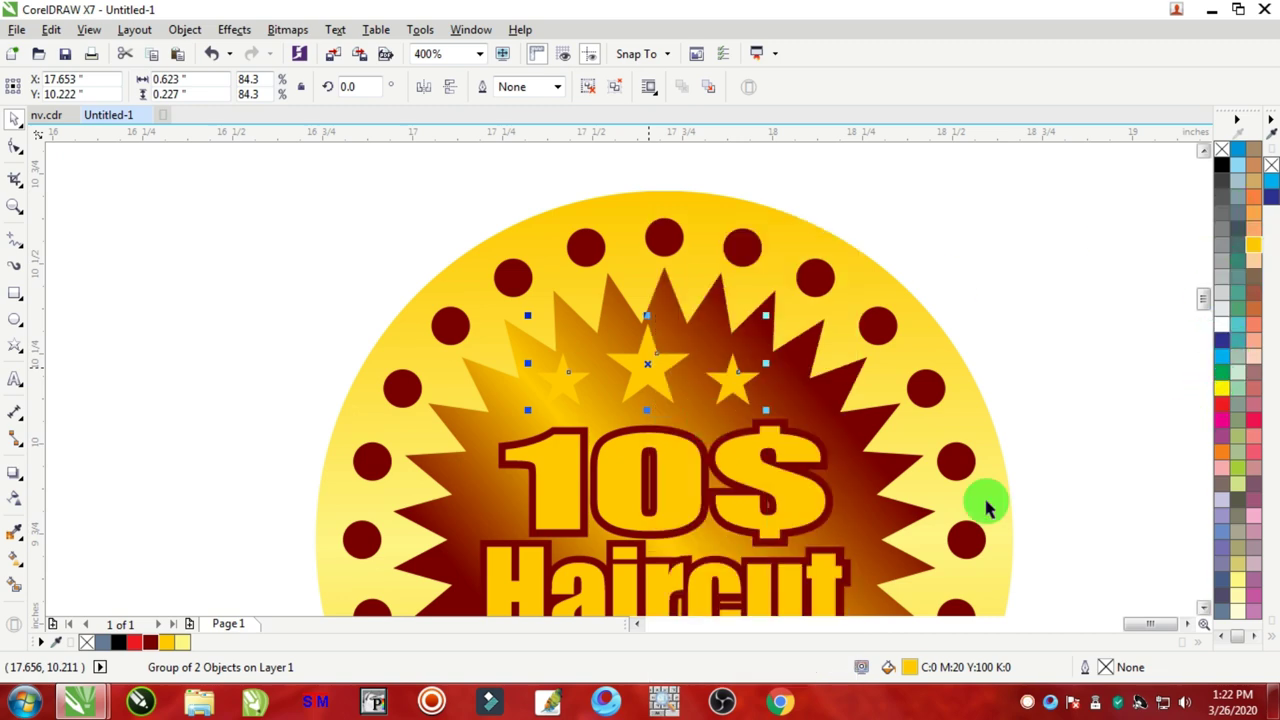
Step: Give the stars a dark red 2 pt outline and fill them yellow again
{"action": "left_click", "coordinate": [147, 638]}
{"action": "right_click", "coordinate": [147, 638]}
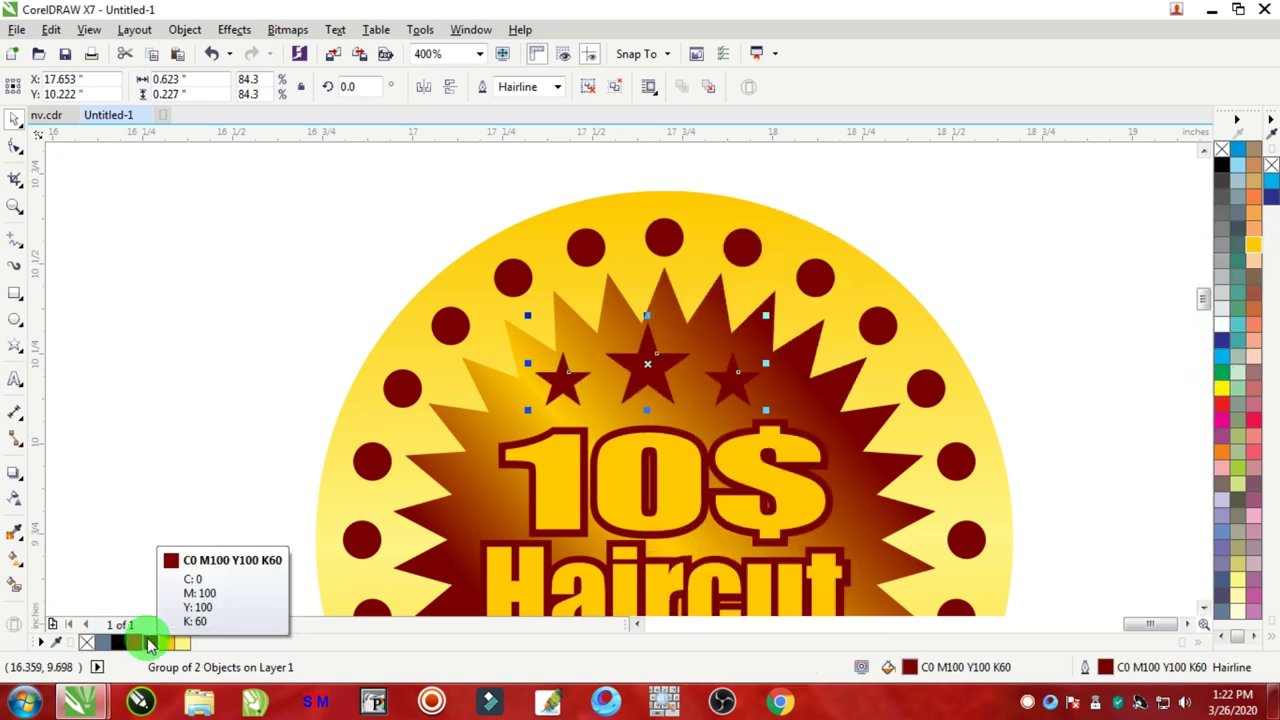
{"action": "key", "text": "F12"}
{"action": "type", "text": "2"}
{"action": "key", "text": "Return"}
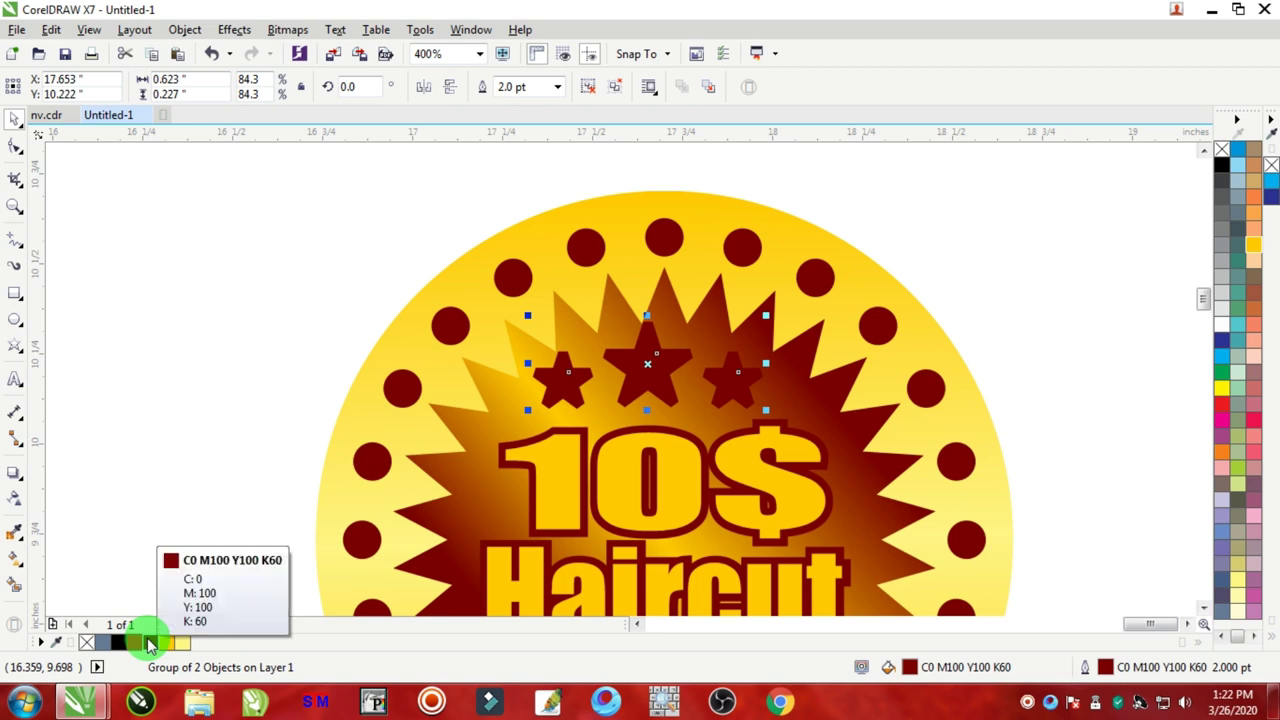
{"action": "left_click", "coordinate": [166, 642]}
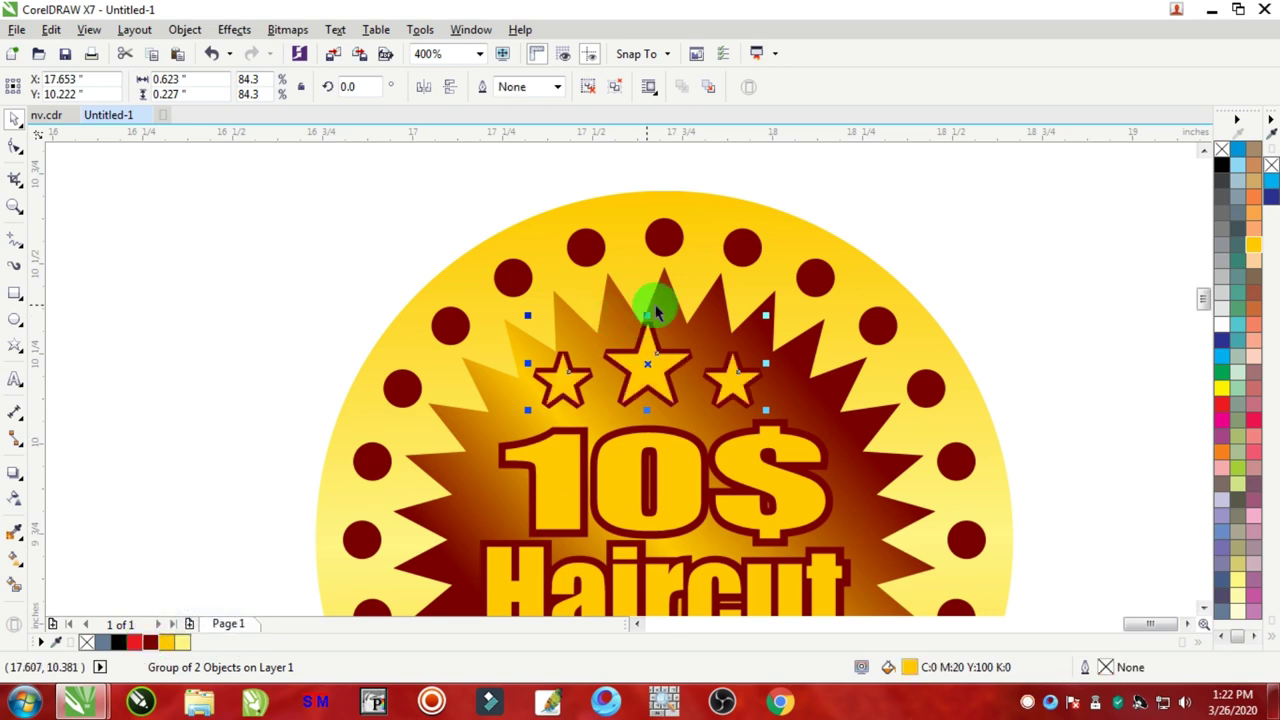
Step: Group the six dots along the top of the badge
{"action": "scroll", "coordinate": [674, 359], "scroll_direction": "up", "scroll_amount": 5}
{"action": "scroll", "coordinate": [649, 463], "scroll_direction": "down", "scroll_amount": 5}
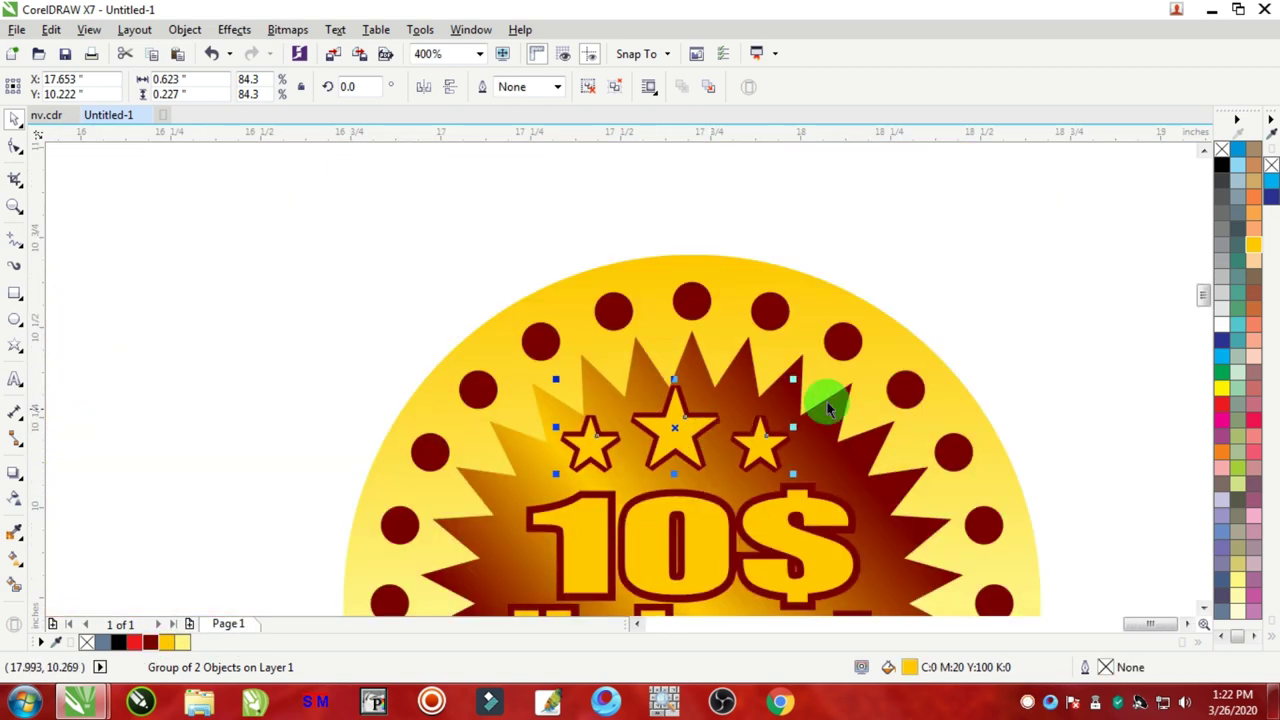
{"action": "left_click_drag", "start_coordinate": [1068, 286], "coordinate": [360, 422]}
{"action": "left_click_drag", "start_coordinate": [1149, 243], "coordinate": [418, 425]}
{"action": "key", "text": "ctrl+g"}
Step: Move the copy of the three-star row below the word Haircut
{"action": "left_click_drag", "start_coordinate": [1034, 371], "coordinate": [550, 476]}
{"action": "left_click_drag", "start_coordinate": [676, 436], "coordinate": [903, 257]}
{"action": "key", "text": "ctrl+z"}
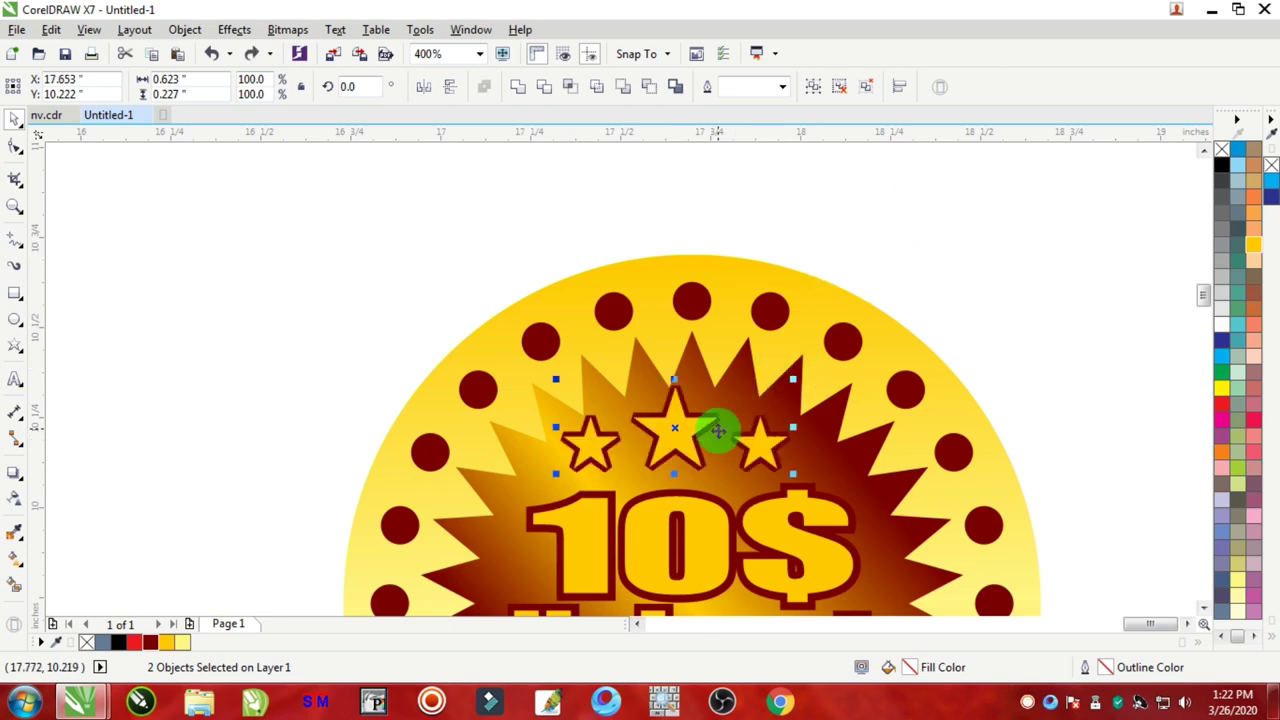
{"action": "left_click_drag", "start_coordinate": [717, 430], "coordinate": [721, 434]}
{"action": "scroll", "coordinate": [714, 440], "scroll_direction": "down", "scroll_amount": 2}
{"action": "scroll", "coordinate": [715, 490], "scroll_direction": "up", "scroll_amount": 1}
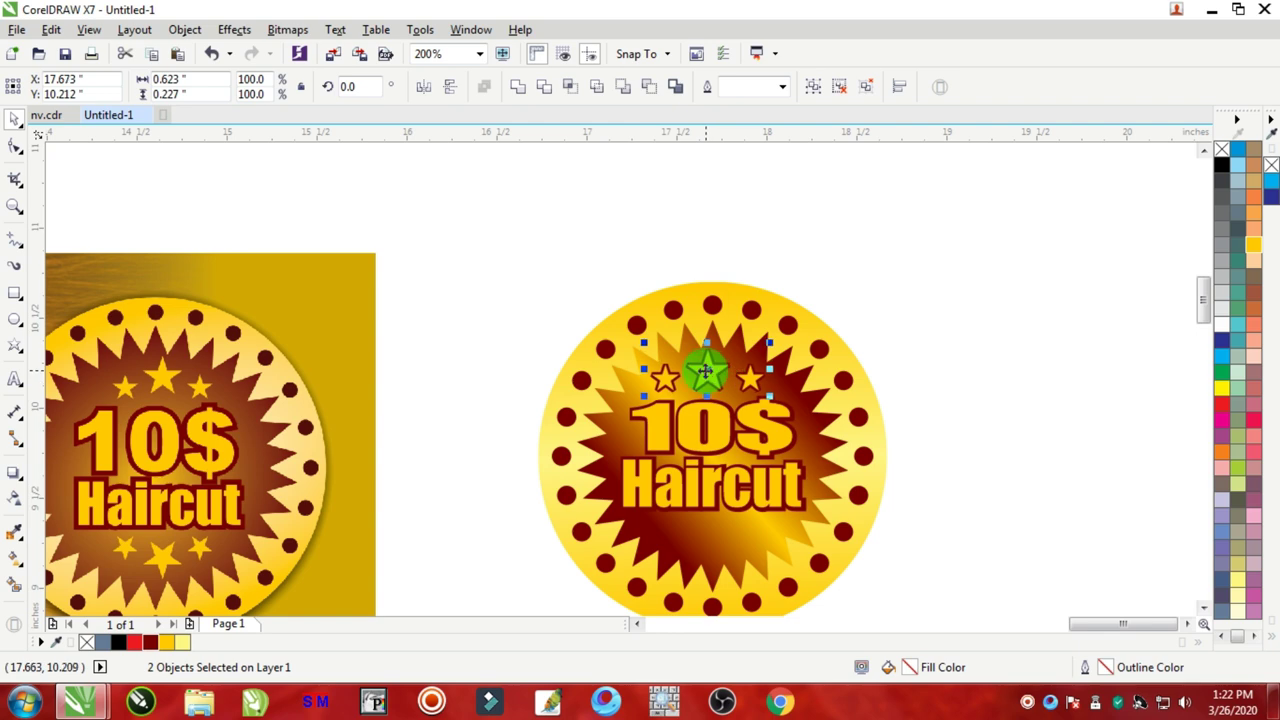
{"action": "left_click_drag", "start_coordinate": [705, 371], "coordinate": [711, 555]}
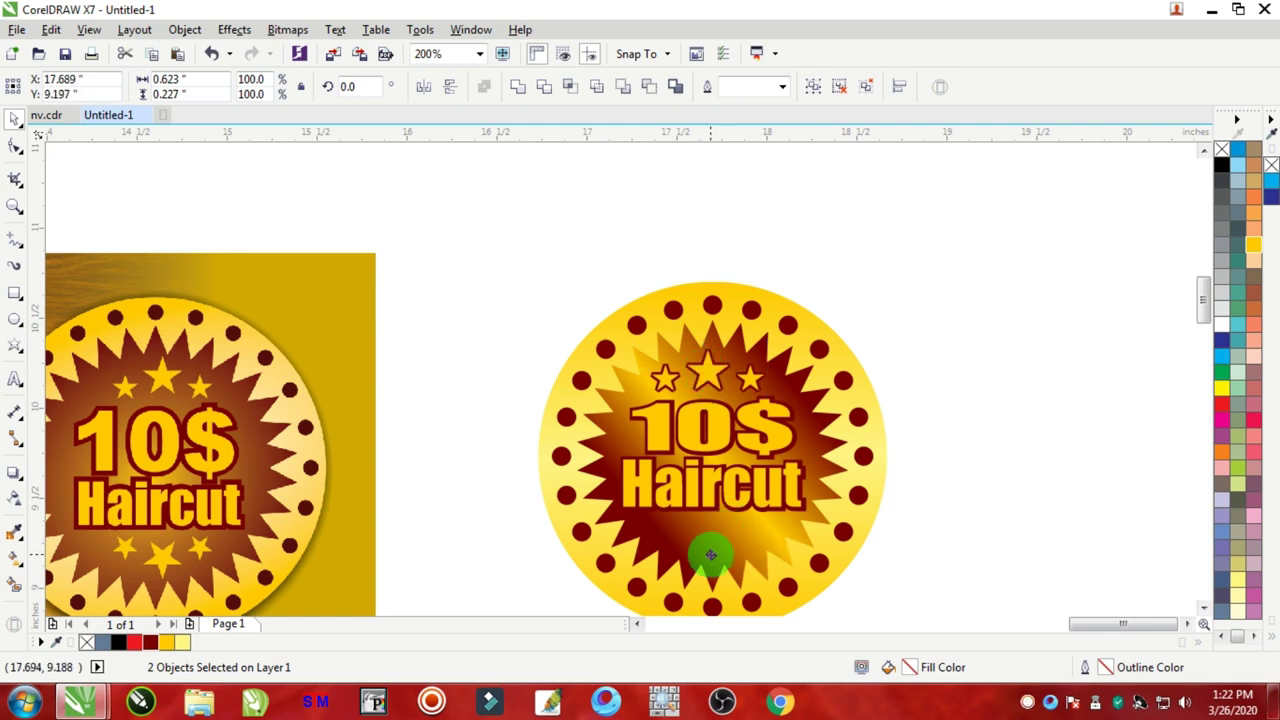
{"action": "scroll", "coordinate": [714, 546], "scroll_direction": "up", "scroll_amount": 1}
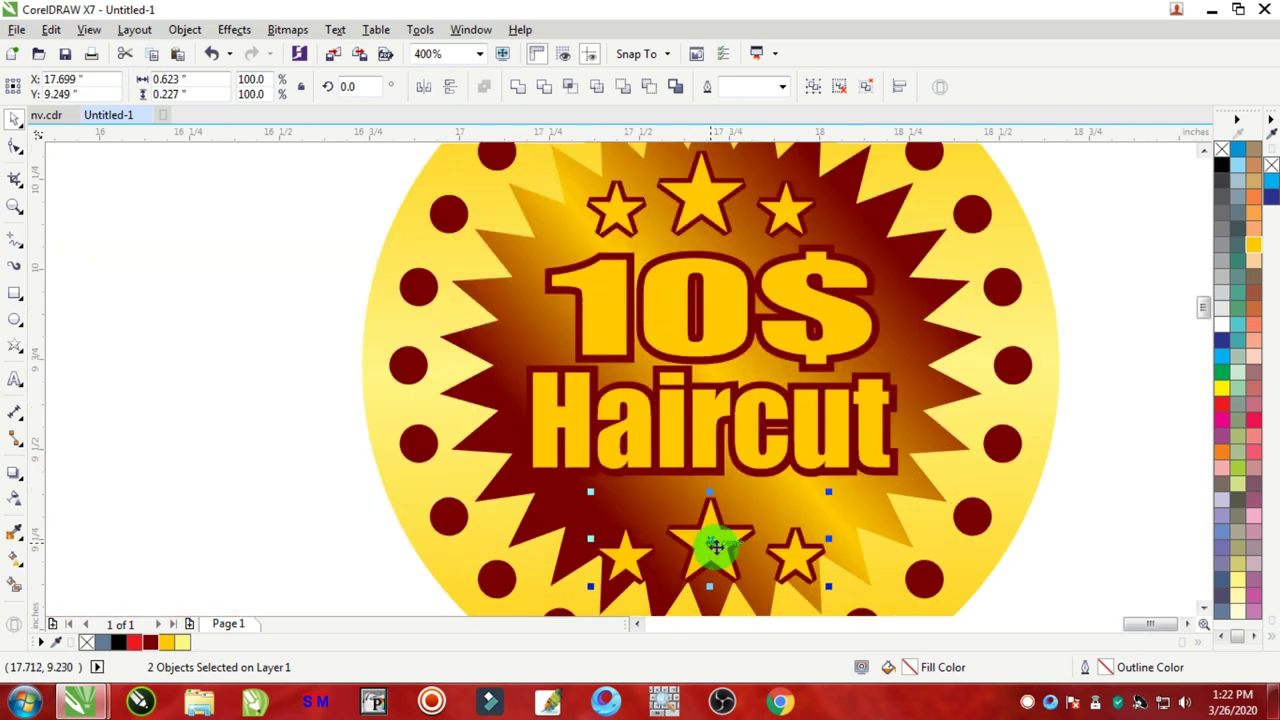
Step: Mirror the lower stars vertically so they sit upside down, then deselect
{"action": "left_click", "coordinate": [452, 90]}
{"action": "scroll", "coordinate": [720, 423], "scroll_direction": "down", "scroll_amount": 1}
{"action": "scroll", "coordinate": [728, 420], "scroll_direction": "up", "scroll_amount": 1}
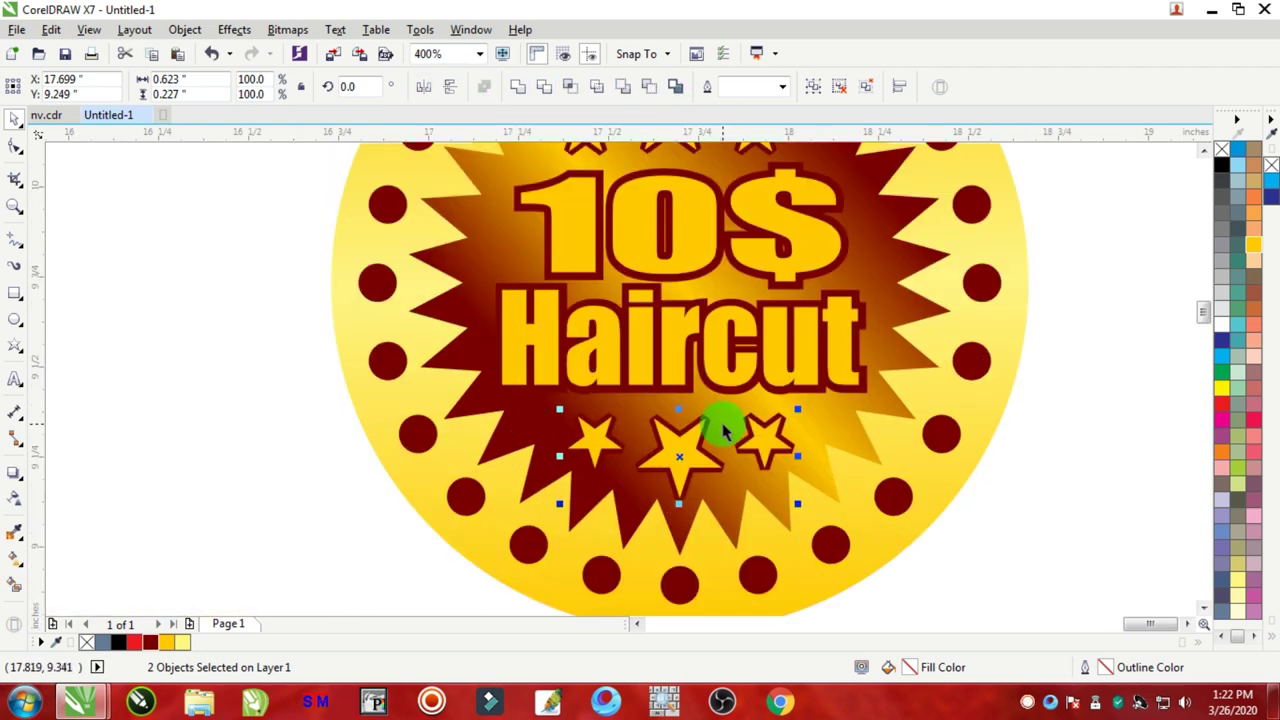
{"action": "scroll", "coordinate": [728, 410], "scroll_direction": "down", "scroll_amount": 1}
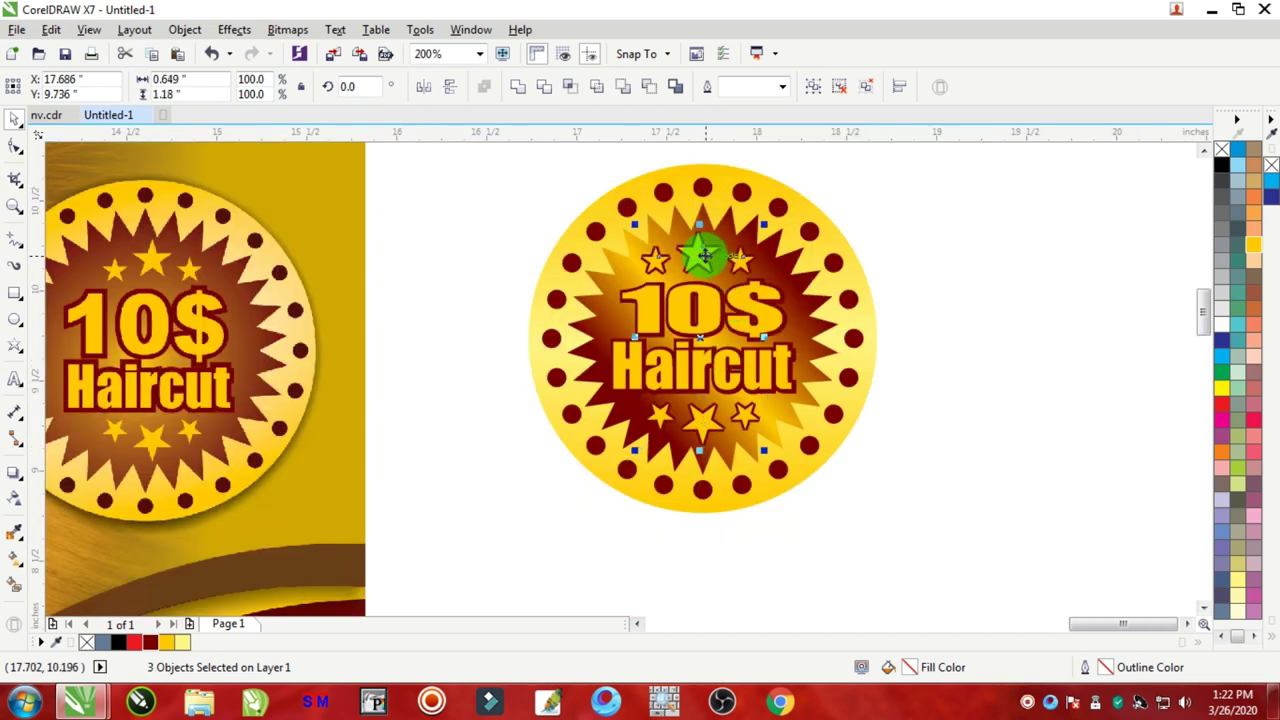
{"action": "left_click", "coordinate": [916, 280]}
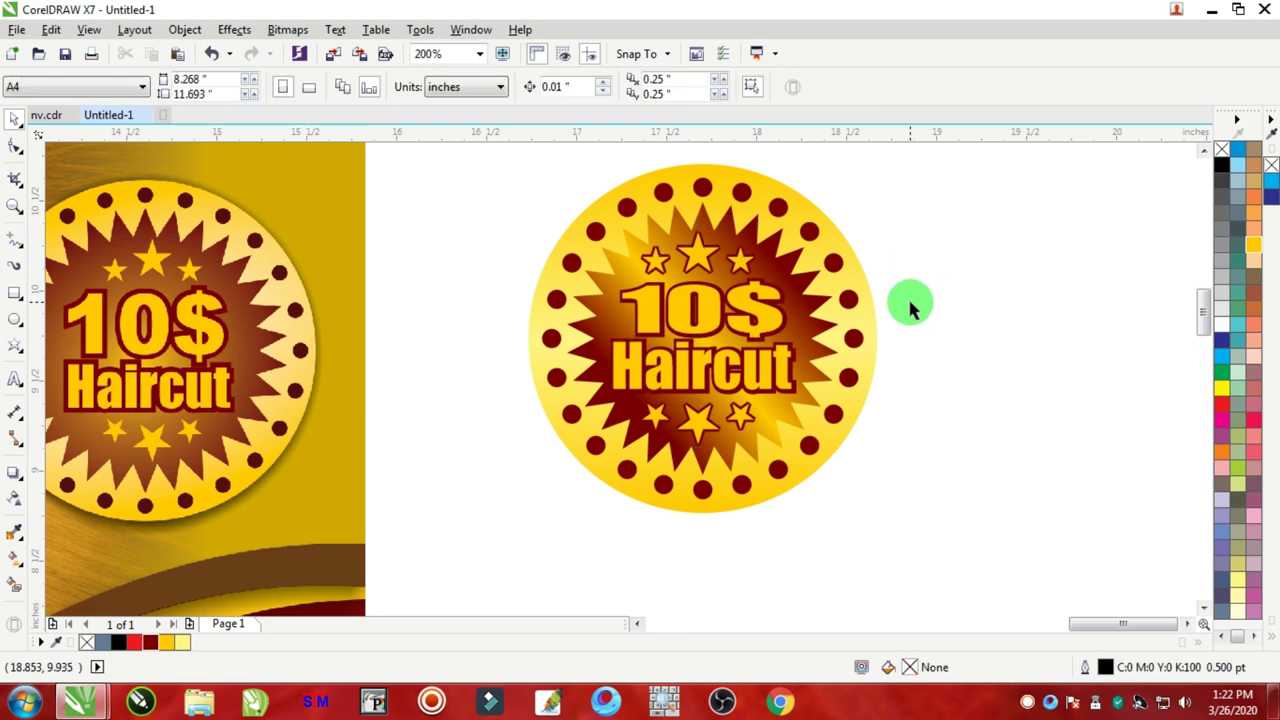
Step: Recolour the starburst gradient's centre node red so it fades to maroon at the points
{"action": "scroll", "coordinate": [870, 300], "scroll_direction": "down", "scroll_amount": 2}
{"action": "scroll", "coordinate": [850, 310], "scroll_direction": "up", "scroll_amount": 1}
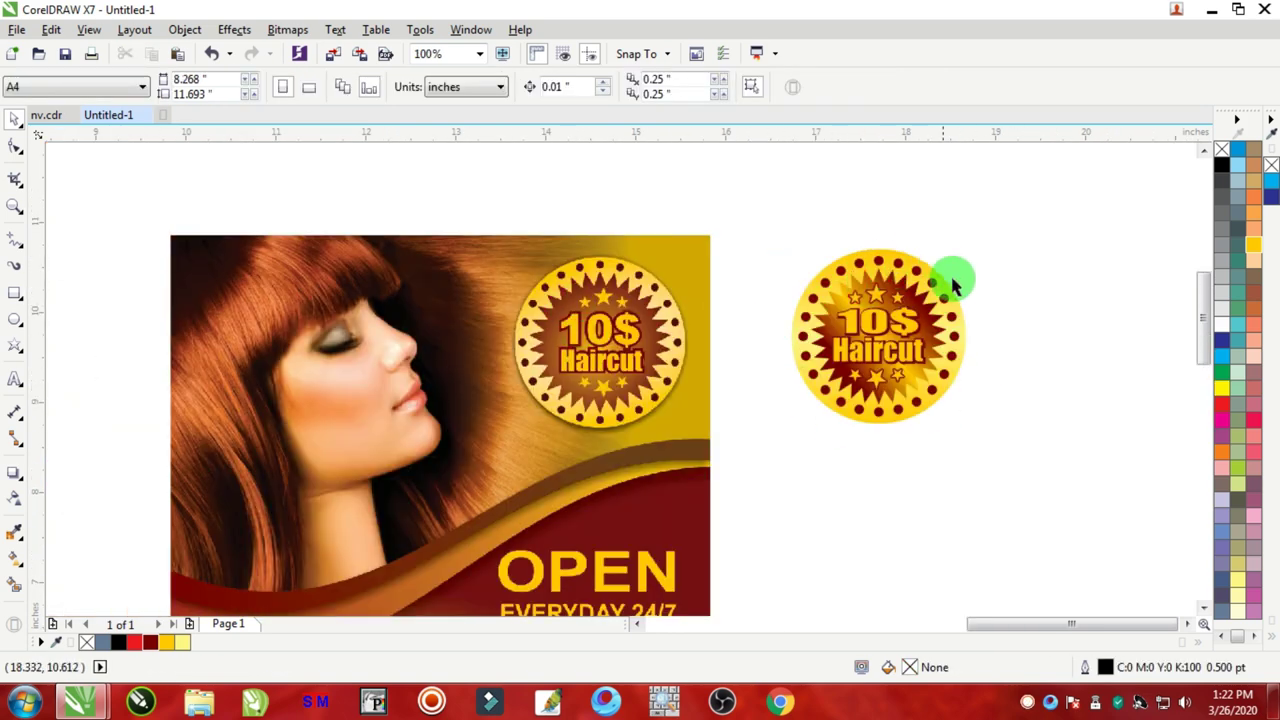
{"action": "left_click_drag", "start_coordinate": [1047, 209], "coordinate": [814, 424]}
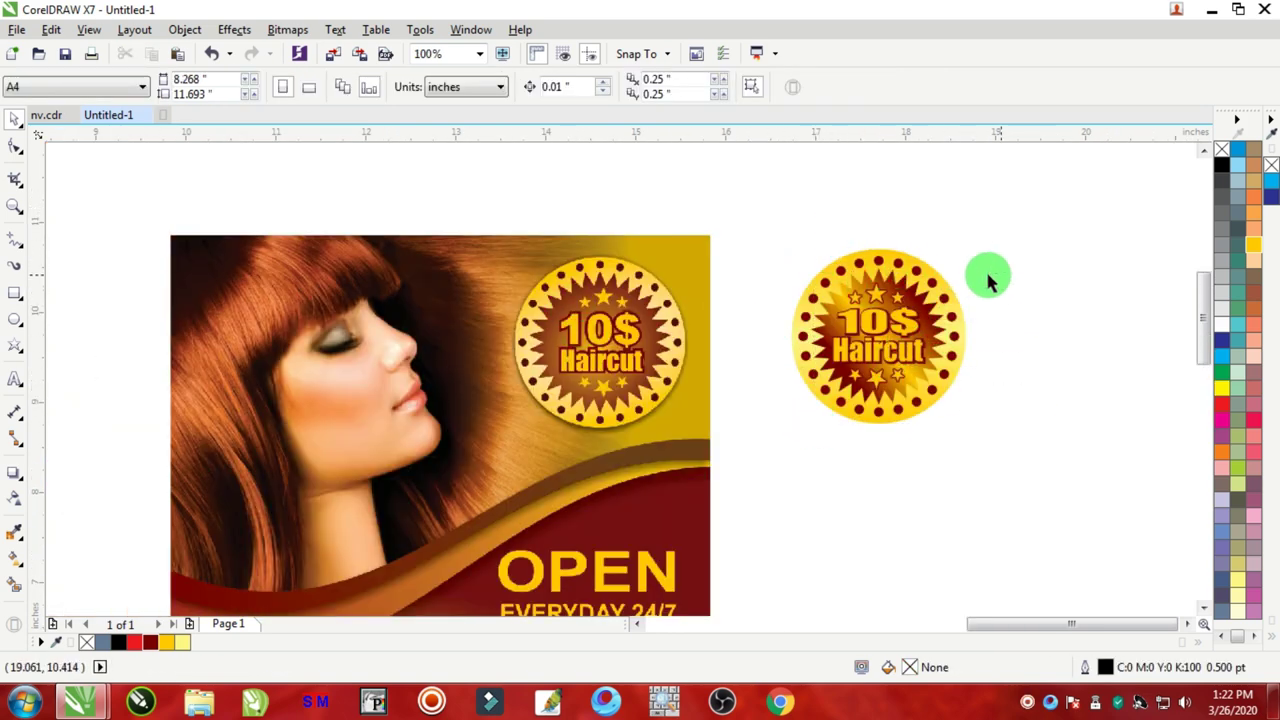
{"action": "scroll", "coordinate": [894, 294], "scroll_direction": "up", "scroll_amount": 1}
{"action": "left_click", "coordinate": [883, 250]}
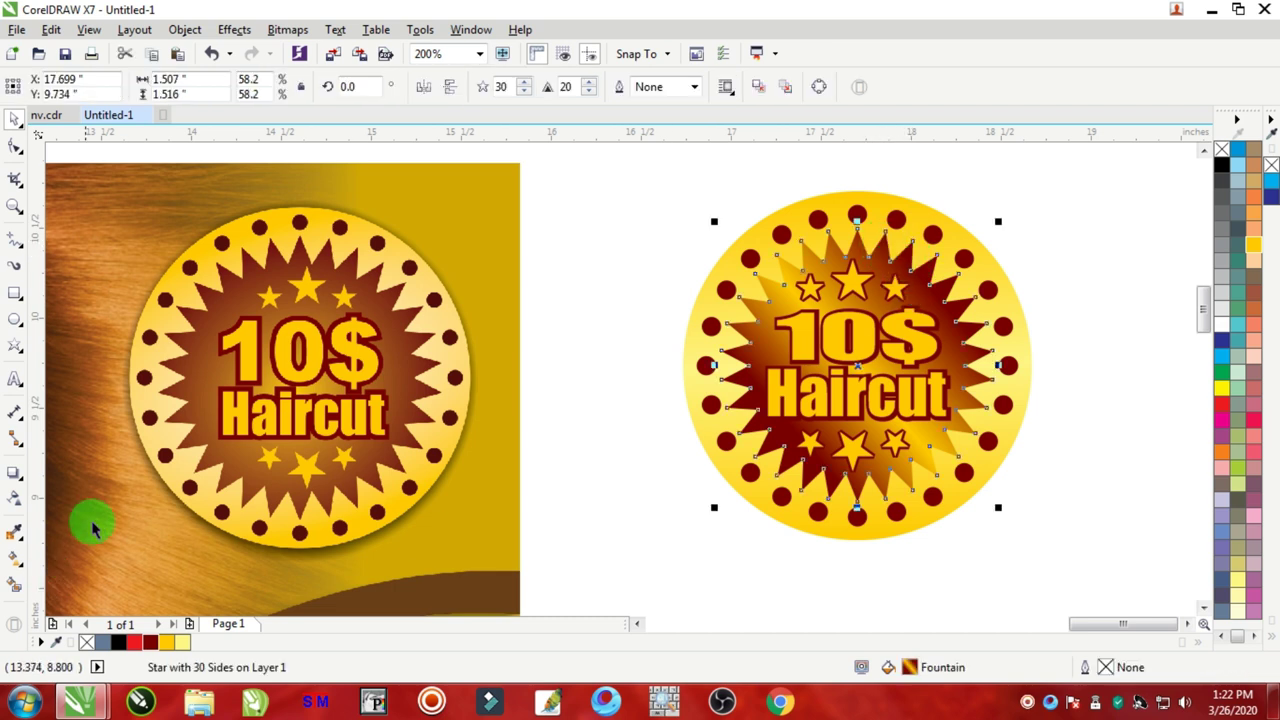
{"action": "left_click", "coordinate": [17, 562]}
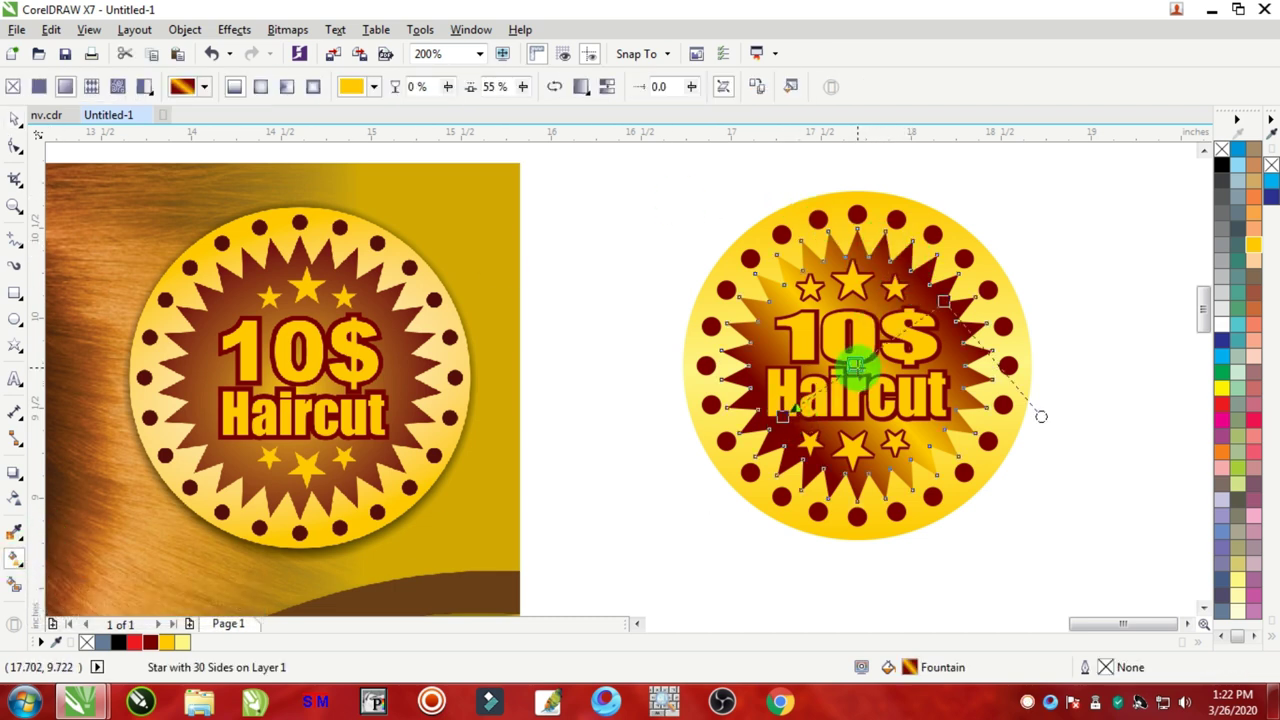
{"action": "left_click", "coordinate": [1222, 420]}
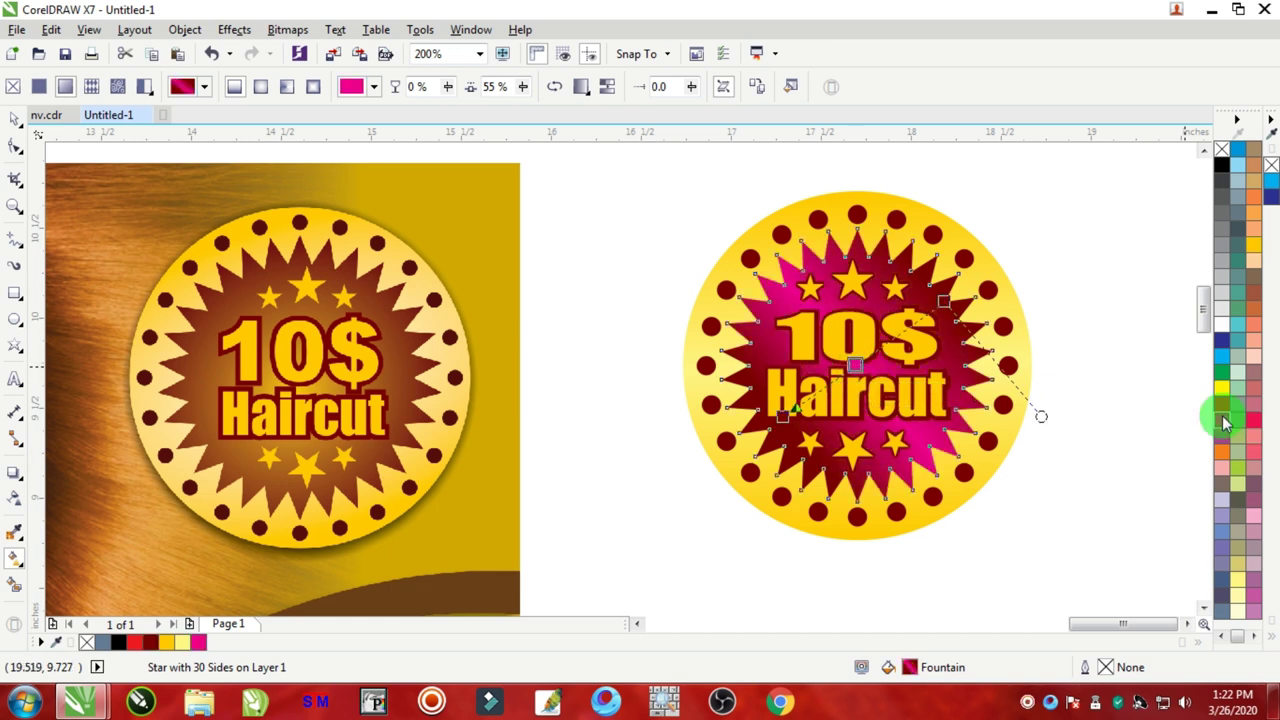
{"action": "left_click", "coordinate": [1224, 410]}
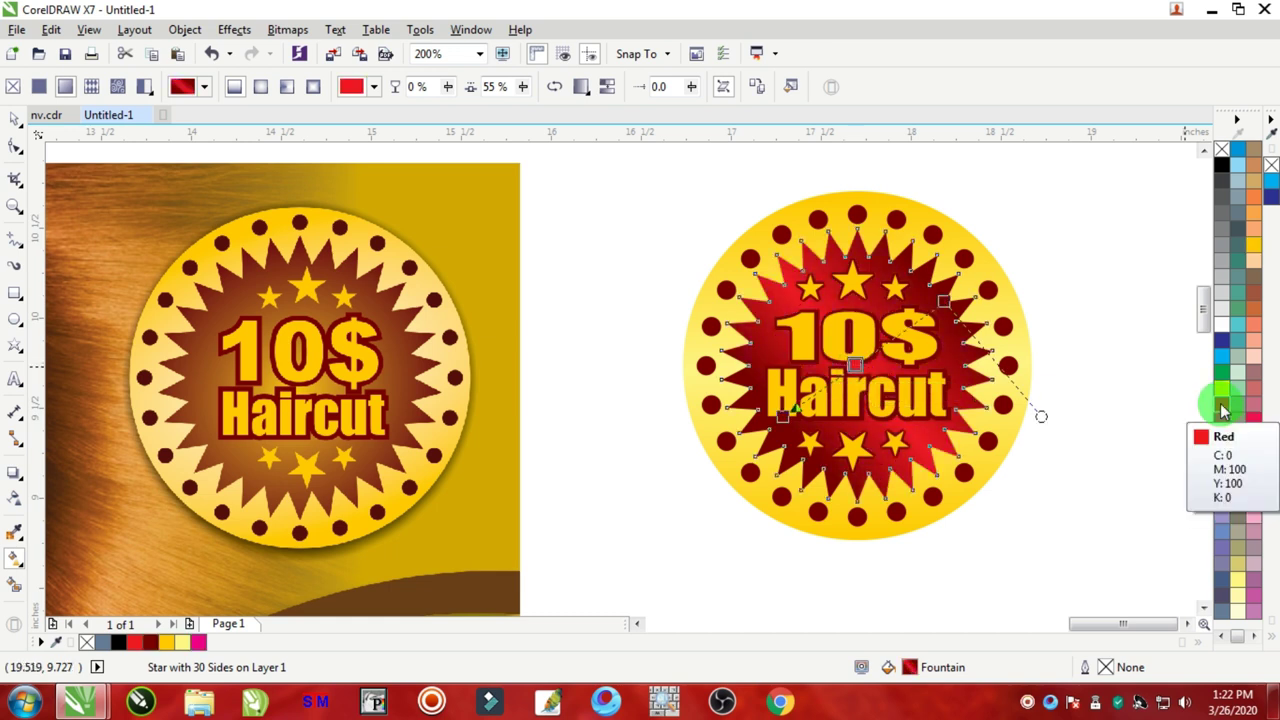
{"action": "left_click", "coordinate": [15, 118]}
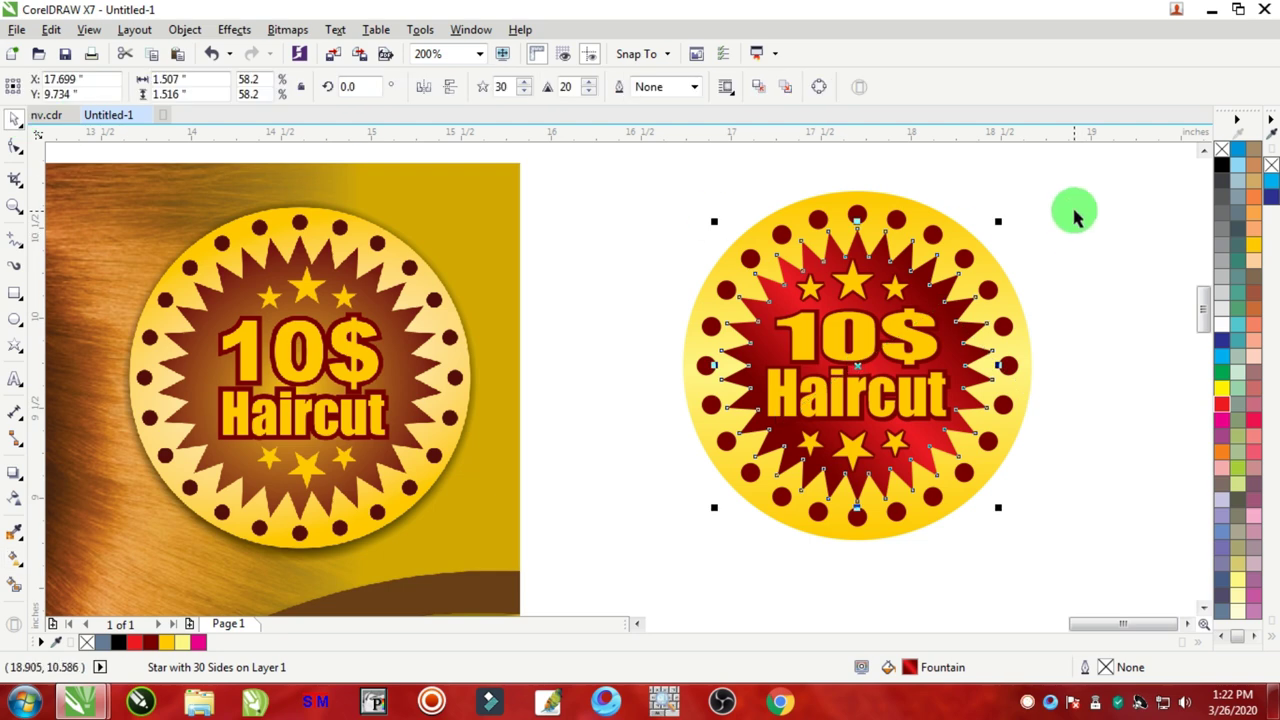
{"action": "left_click", "coordinate": [1071, 209]}
{"action": "scroll", "coordinate": [1071, 209], "scroll_direction": "down", "scroll_amount": 1}
Step: Group all 21 badge objects into one group
{"action": "left_click_drag", "start_coordinate": [1123, 166], "coordinate": [843, 400]}
{"action": "right_click", "coordinate": [966, 264]}
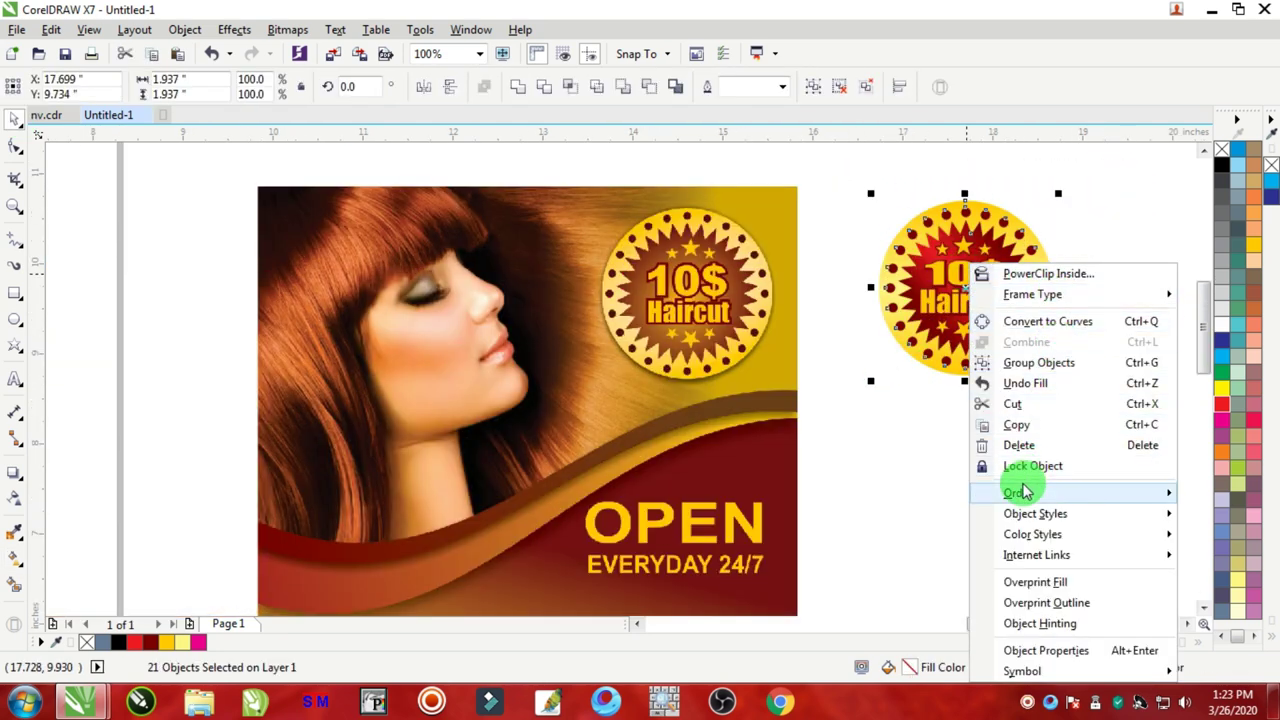
{"action": "left_click", "coordinate": [1024, 370]}
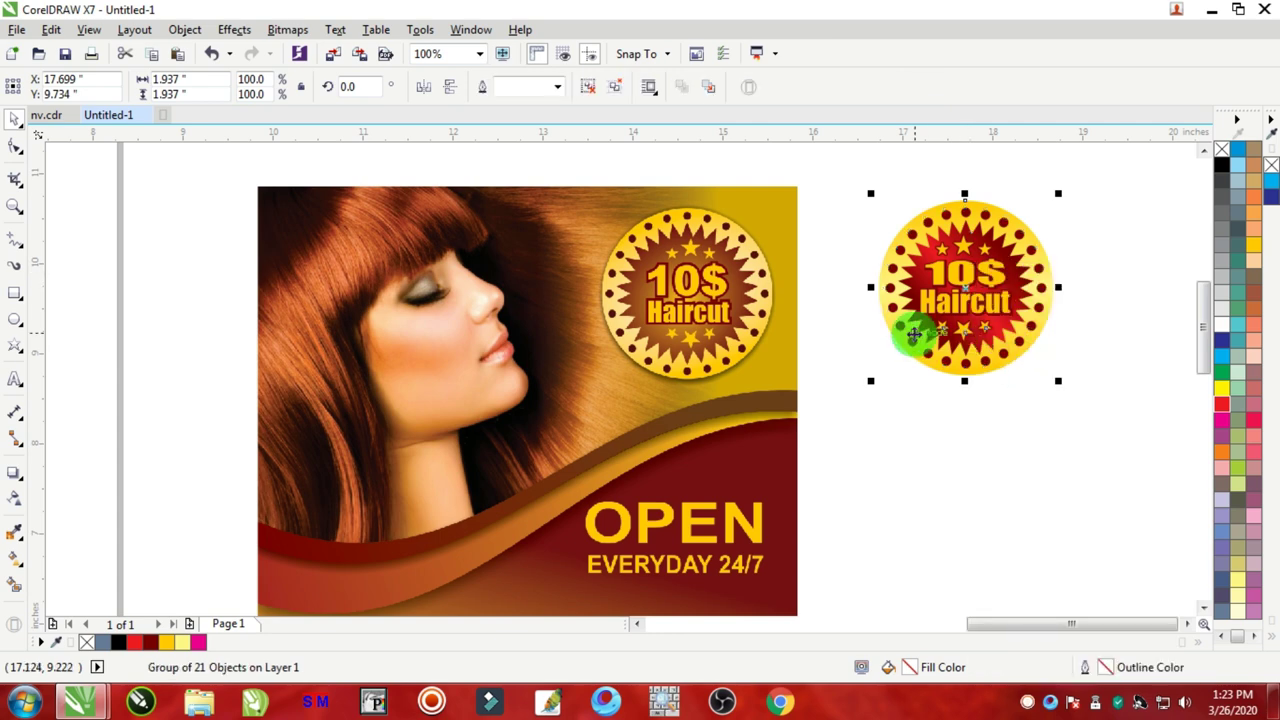
{"action": "scroll", "coordinate": [913, 333], "scroll_direction": "down", "scroll_amount": 2}
Step: Place the badge in the left flyer's upper-right corner, scaled to about 1.53 inches
{"action": "left_click_drag", "start_coordinate": [930, 320], "coordinate": [688, 335]}
{"action": "scroll", "coordinate": [665, 331], "scroll_direction": "up", "scroll_amount": 2}
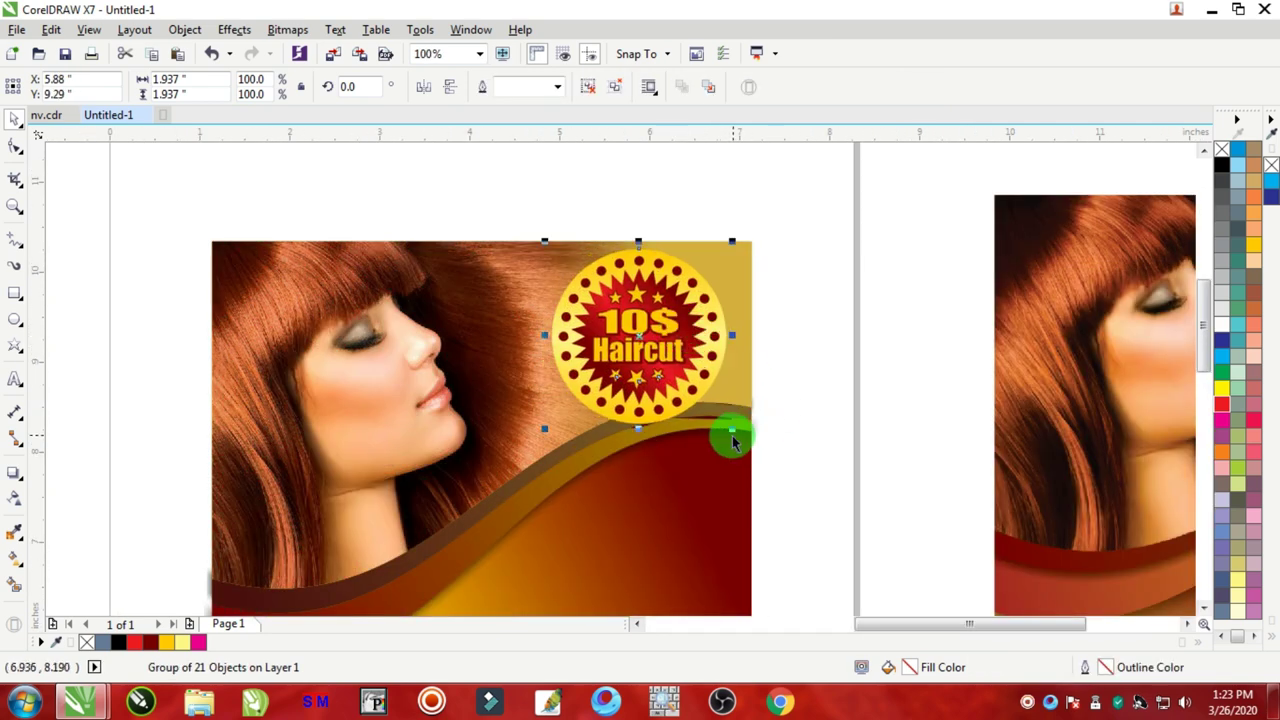
{"action": "left_click_drag", "start_coordinate": [734, 431], "coordinate": [645, 322]}
{"action": "left_click_drag", "start_coordinate": [703, 385], "coordinate": [700, 434]}
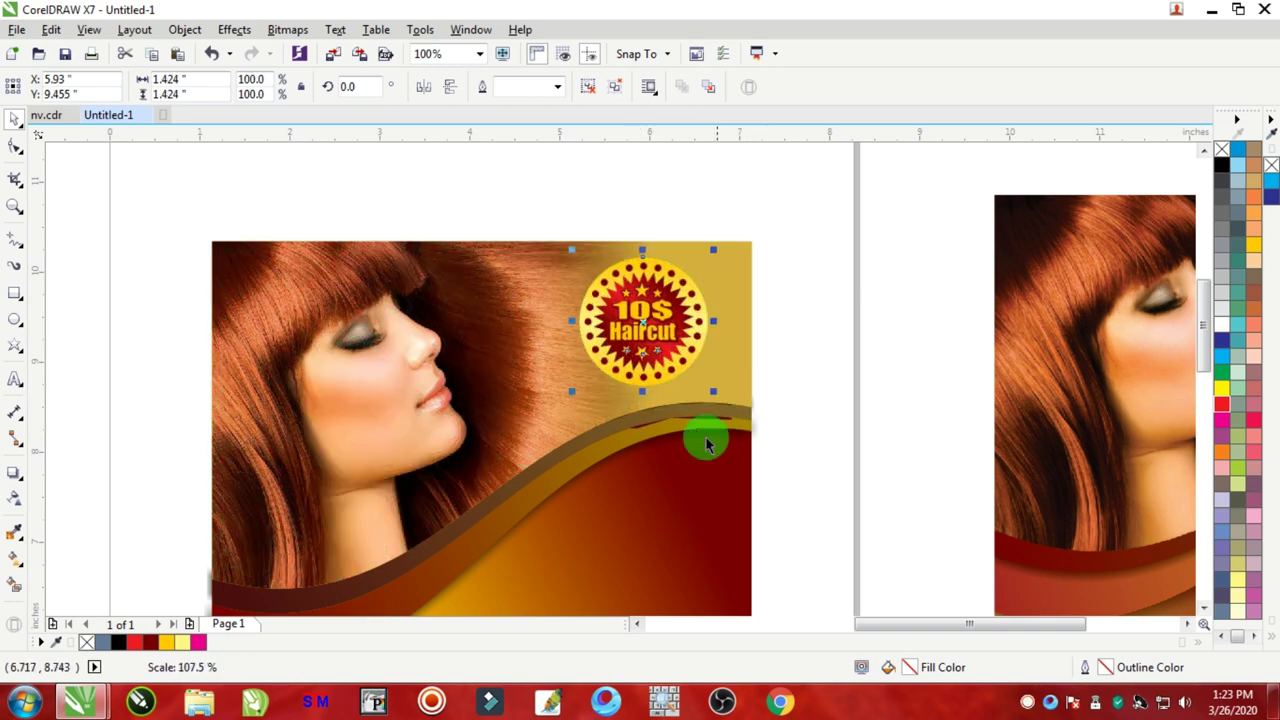
{"action": "scroll", "coordinate": [677, 391], "scroll_direction": "up", "scroll_amount": 3}
{"action": "scroll", "coordinate": [714, 406], "scroll_direction": "down", "scroll_amount": 5}
{"action": "scroll", "coordinate": [870, 405], "scroll_direction": "down", "scroll_amount": 3}
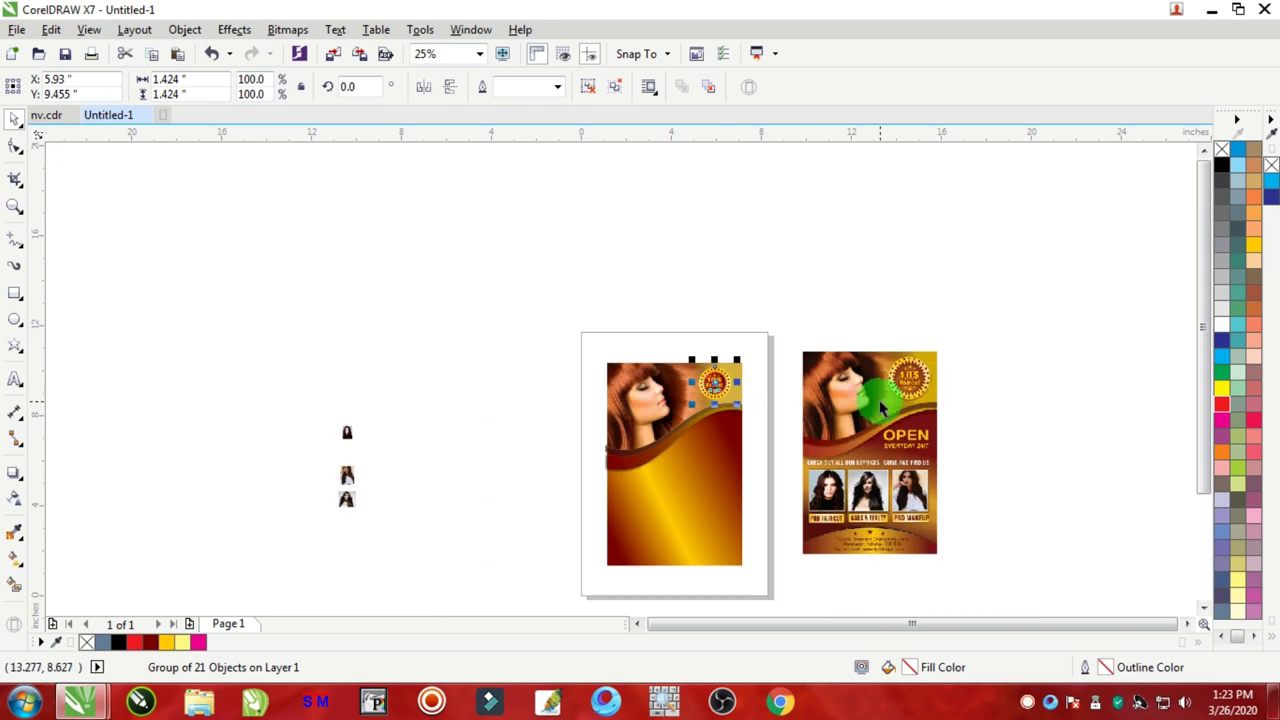
{"action": "scroll", "coordinate": [874, 403], "scroll_direction": "up", "scroll_amount": 2}
{"action": "scroll", "coordinate": [878, 405], "scroll_direction": "down", "scroll_amount": 1}
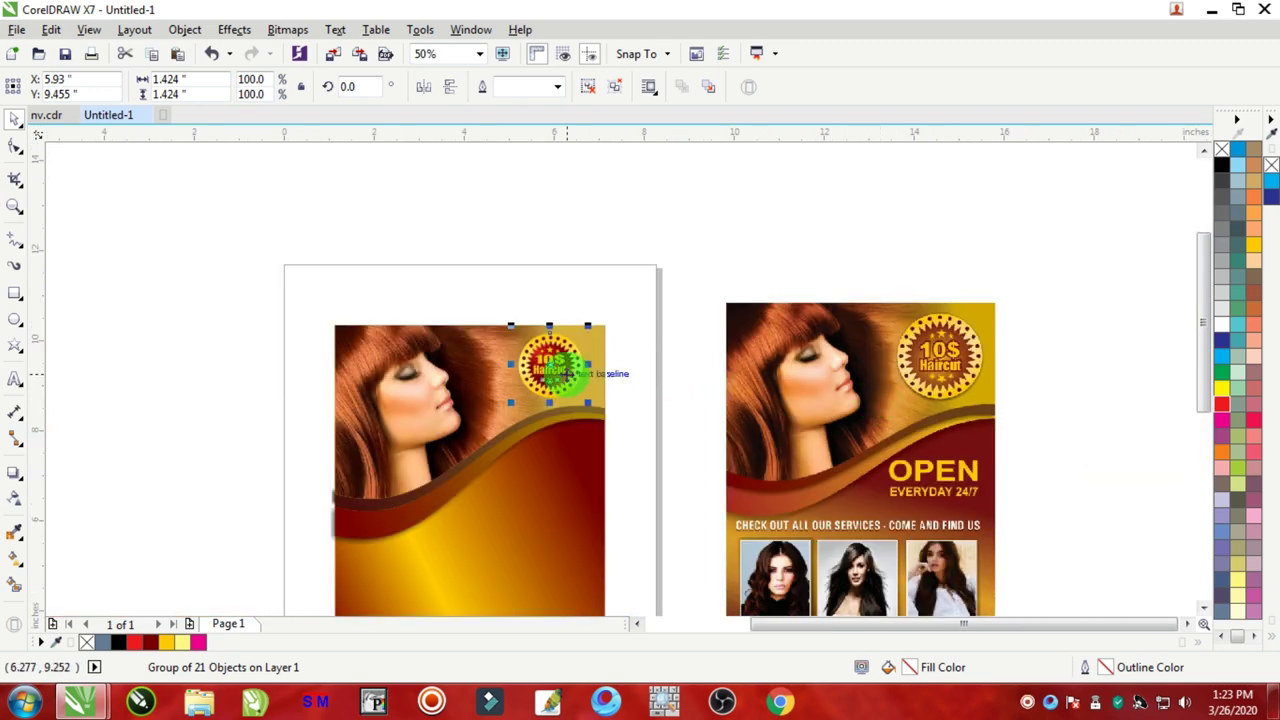
{"action": "scroll", "coordinate": [565, 370], "scroll_direction": "up", "scroll_amount": 1}
{"action": "left_click_drag", "start_coordinate": [604, 428], "coordinate": [611, 434]}
{"action": "scroll", "coordinate": [528, 367], "scroll_direction": "up", "scroll_amount": 1}
{"action": "left_click_drag", "start_coordinate": [548, 372], "coordinate": [543, 358]}
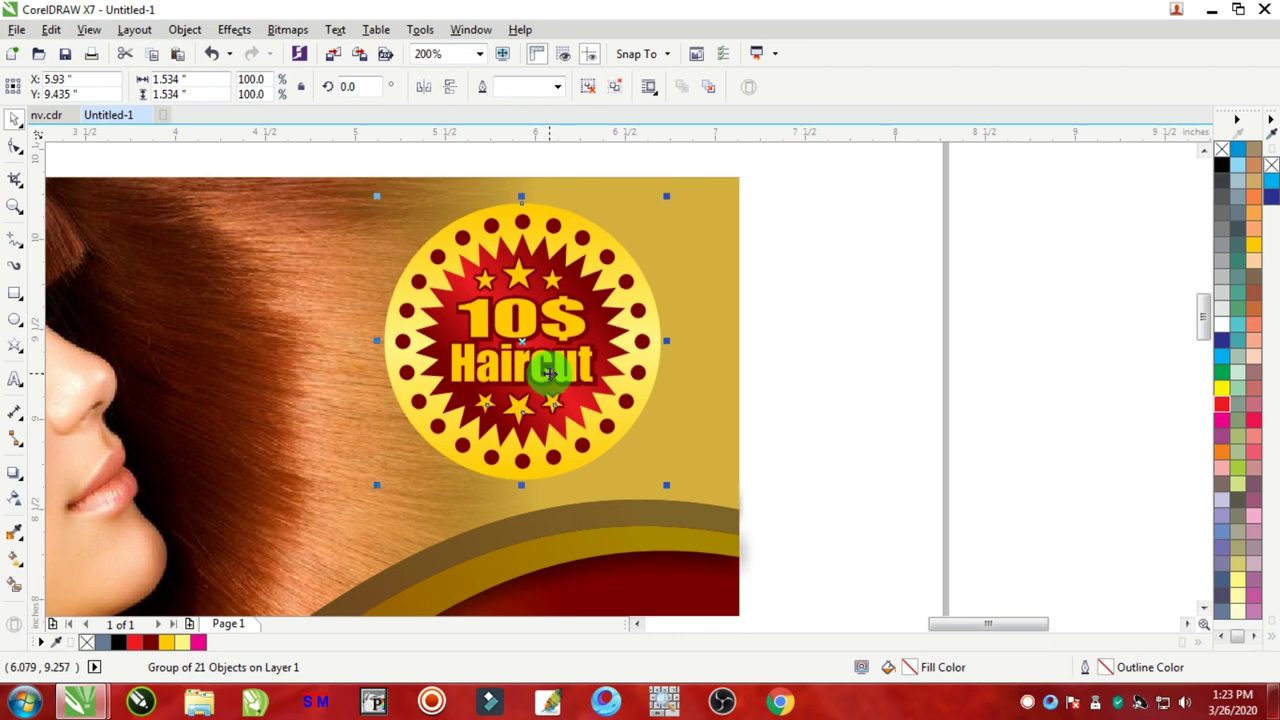
{"action": "scroll", "coordinate": [543, 352], "scroll_direction": "down", "scroll_amount": 1}
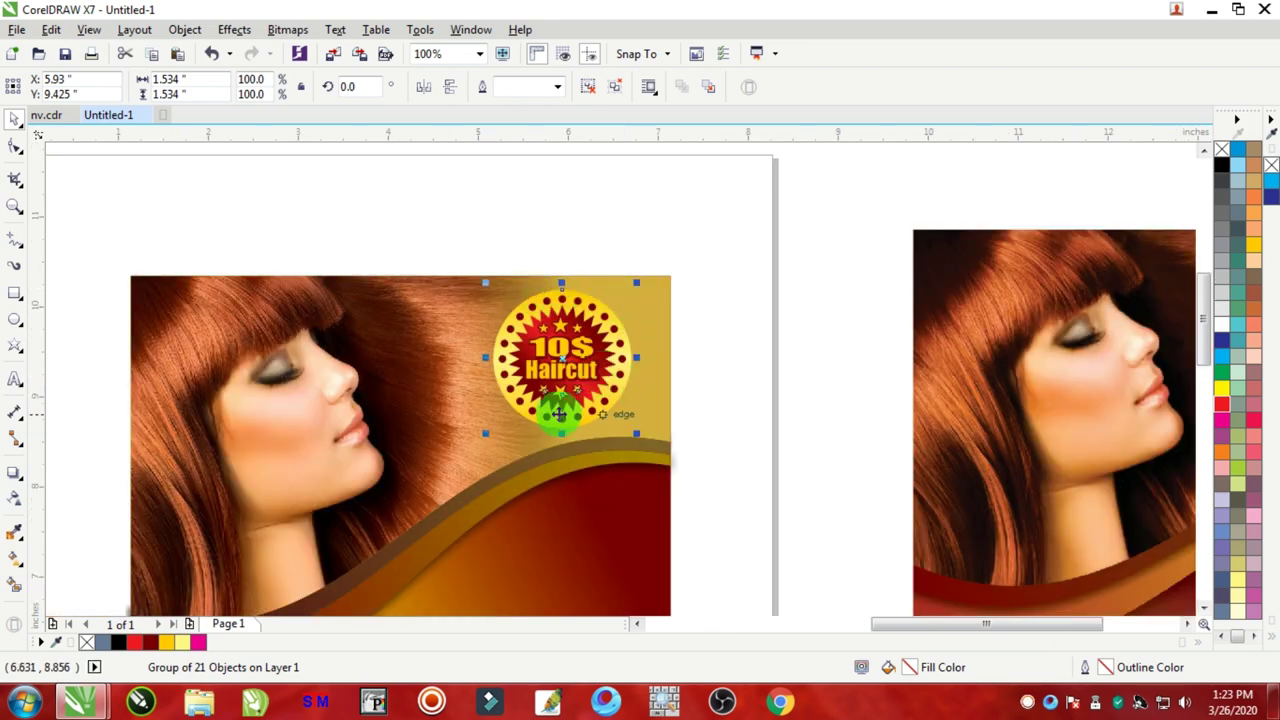
Step: Cast a black drop shadow below the badge with opacity 72 and feathering 7
{"action": "left_click", "coordinate": [15, 480]}
{"action": "scroll", "coordinate": [523, 391], "scroll_direction": "up", "scroll_amount": 1}
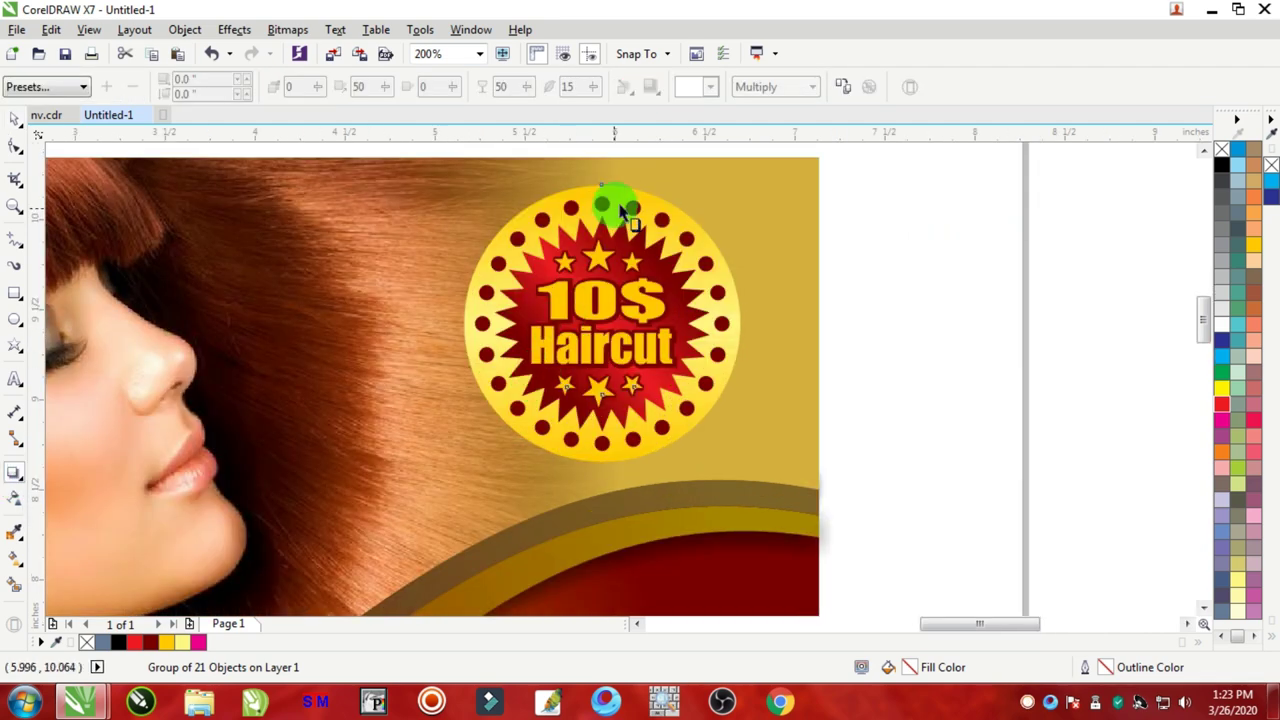
{"action": "left_click_drag", "start_coordinate": [614, 200], "coordinate": [612, 470]}
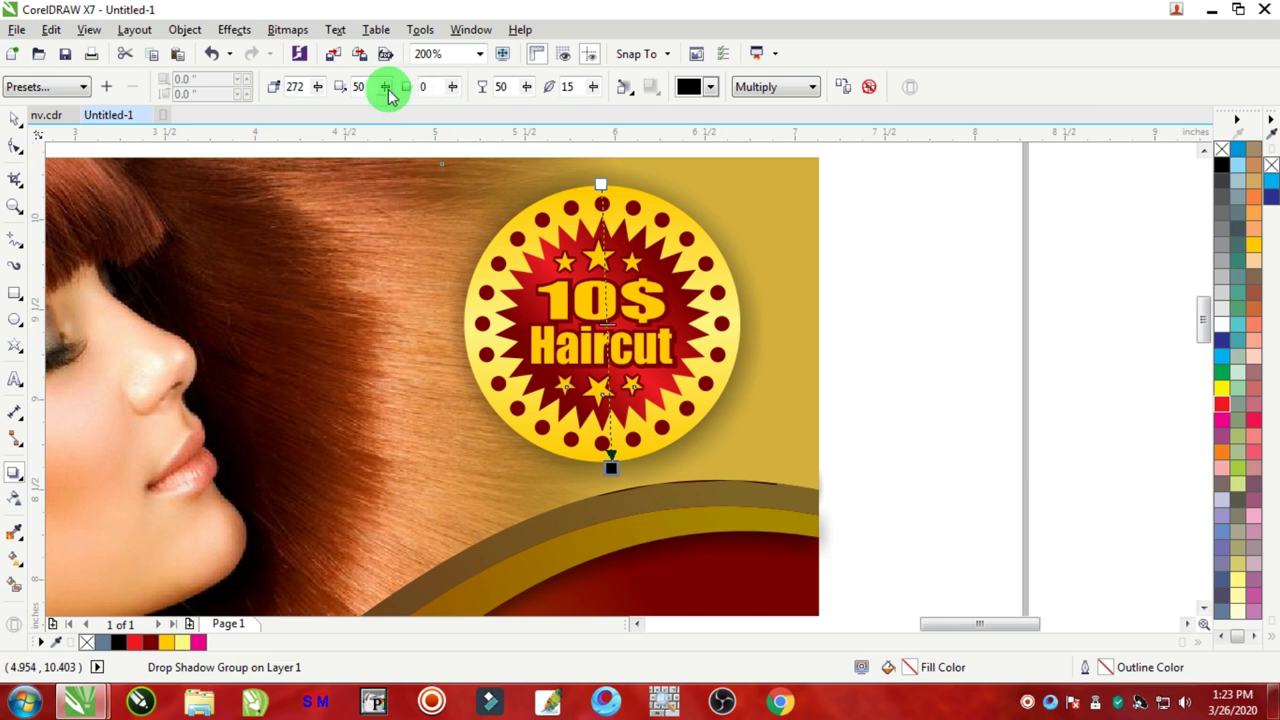
{"action": "left_click_drag", "start_coordinate": [593, 86], "coordinate": [591, 90]}
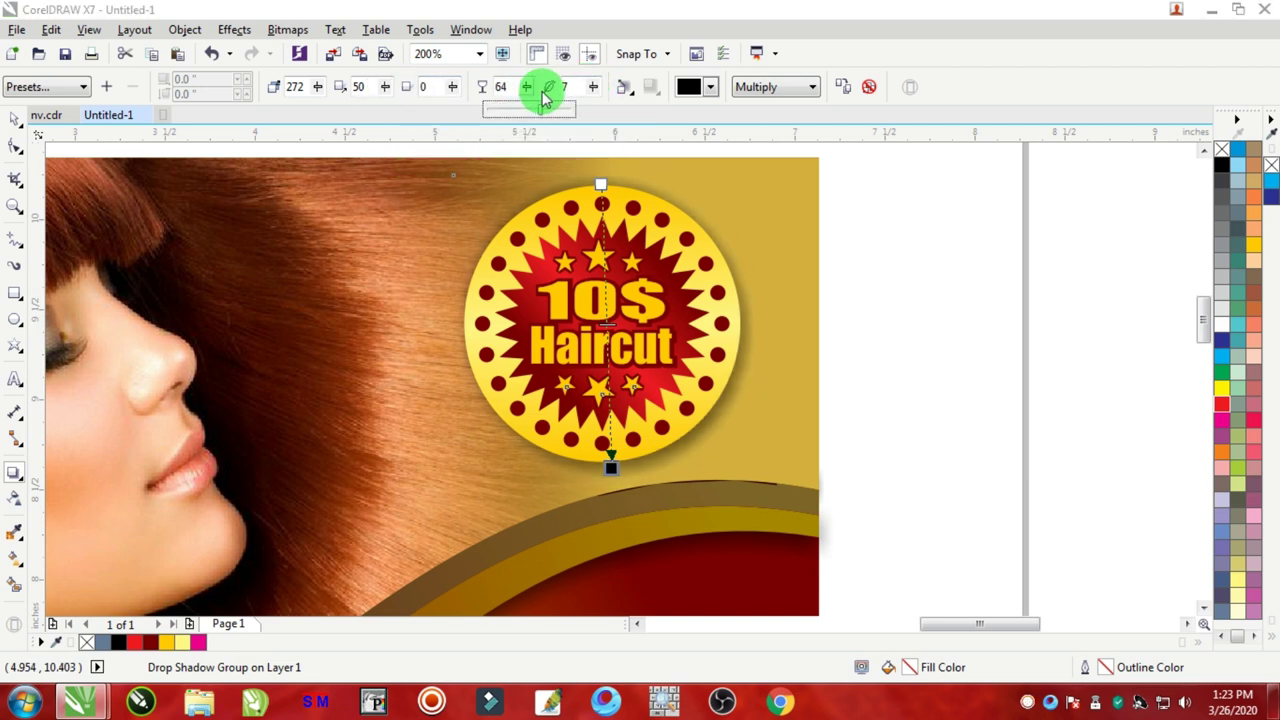
{"action": "left_click", "coordinate": [15, 119]}
{"action": "scroll", "coordinate": [618, 372], "scroll_direction": "down", "scroll_amount": 2}
{"action": "scroll", "coordinate": [608, 408], "scroll_direction": "down", "scroll_amount": 1}
{"action": "scroll", "coordinate": [608, 408], "scroll_direction": "up", "scroll_amount": 1}
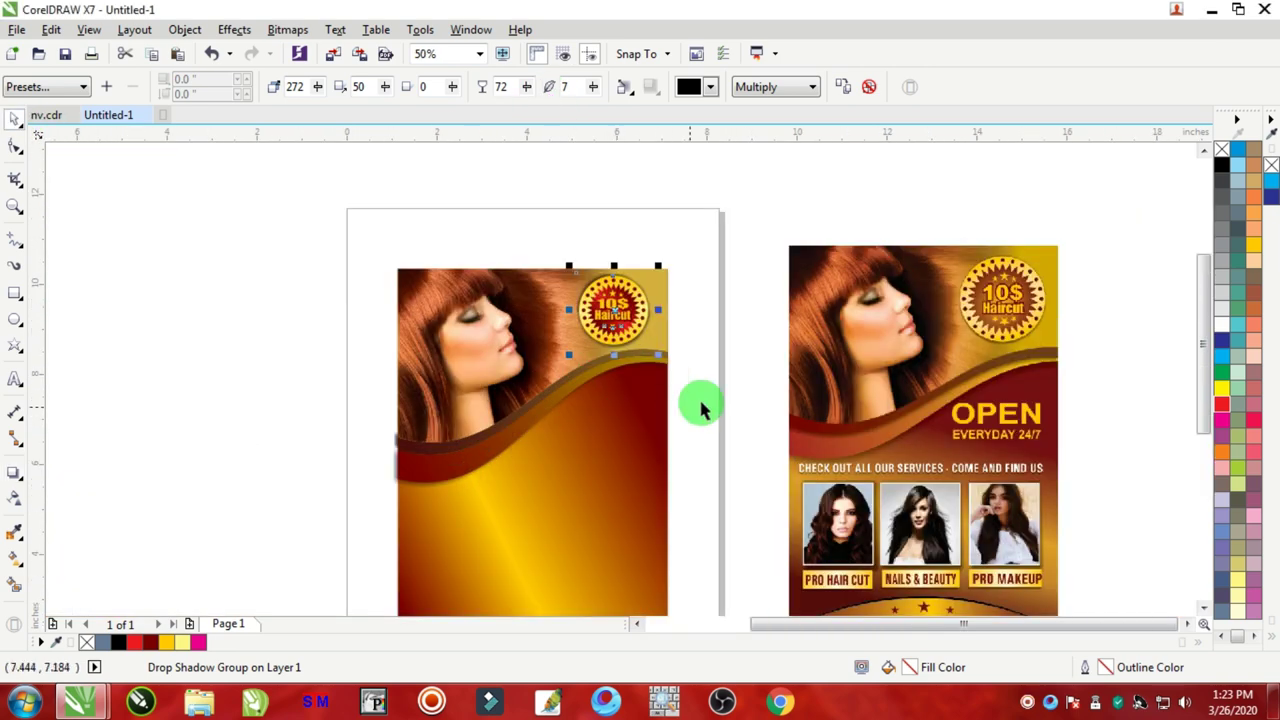
{"action": "left_click", "coordinate": [722, 305]}
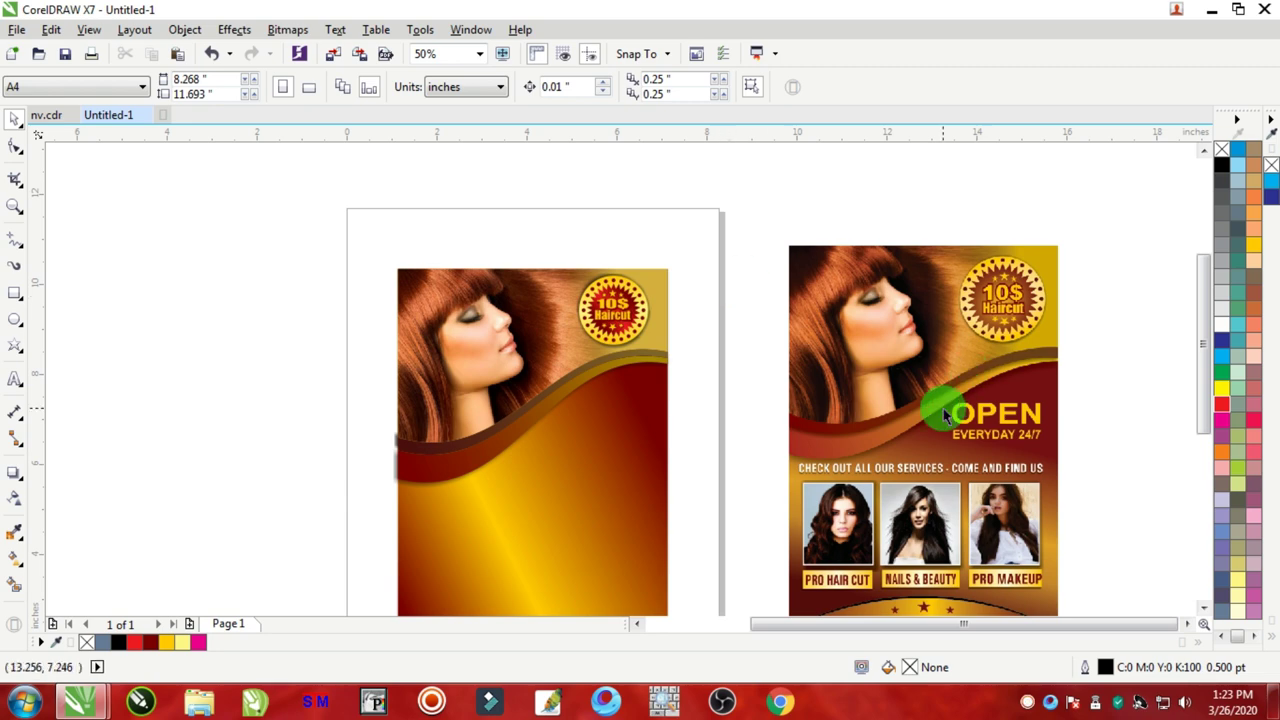
Step: Move the reference flyer image beside the new flyer
{"action": "scroll", "coordinate": [854, 430], "scroll_direction": "down", "scroll_amount": 1}
{"action": "scroll", "coordinate": [900, 440], "scroll_direction": "up", "scroll_amount": 1}
{"action": "left_click", "coordinate": [935, 445]}
{"action": "left_click_drag", "start_coordinate": [935, 445], "coordinate": [826, 397]}
{"action": "scroll", "coordinate": [1010, 328], "scroll_direction": "up", "scroll_amount": 1}
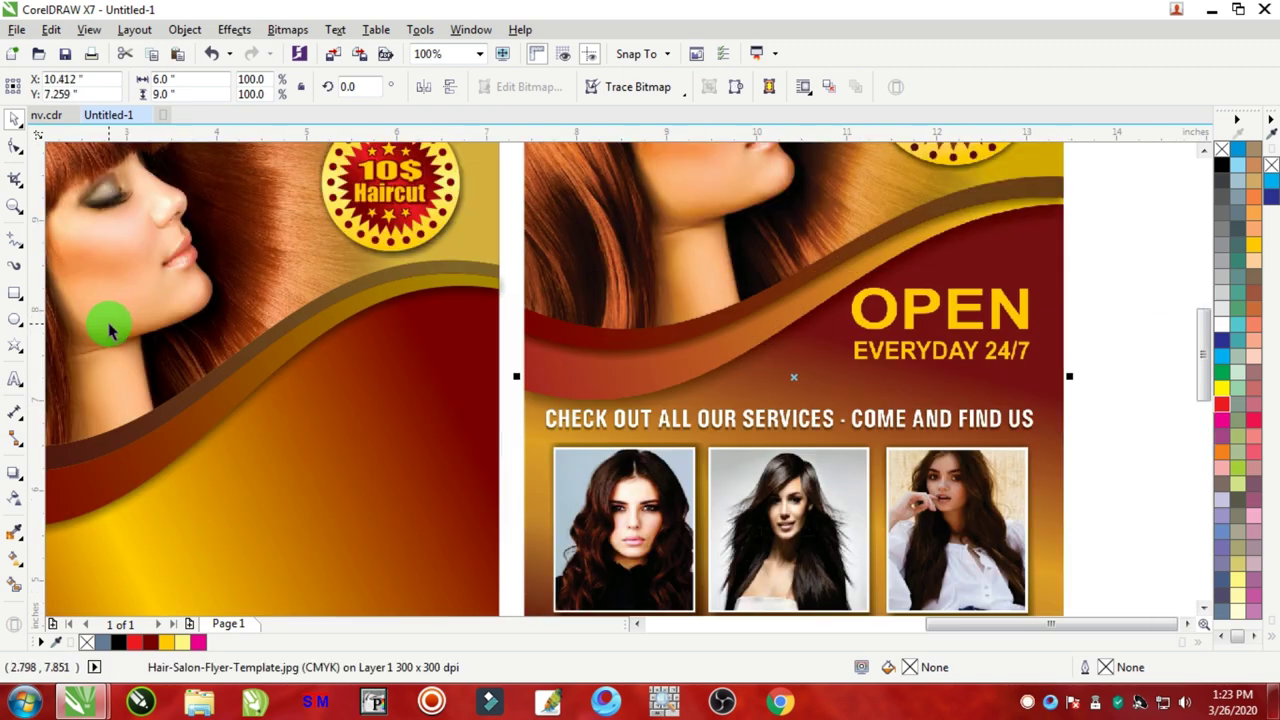
Step: Make the OPEN EVERYDAY 24/7 text golden yellow and bold
{"action": "left_click", "coordinate": [15, 379]}
{"action": "left_click", "coordinate": [251, 510]}
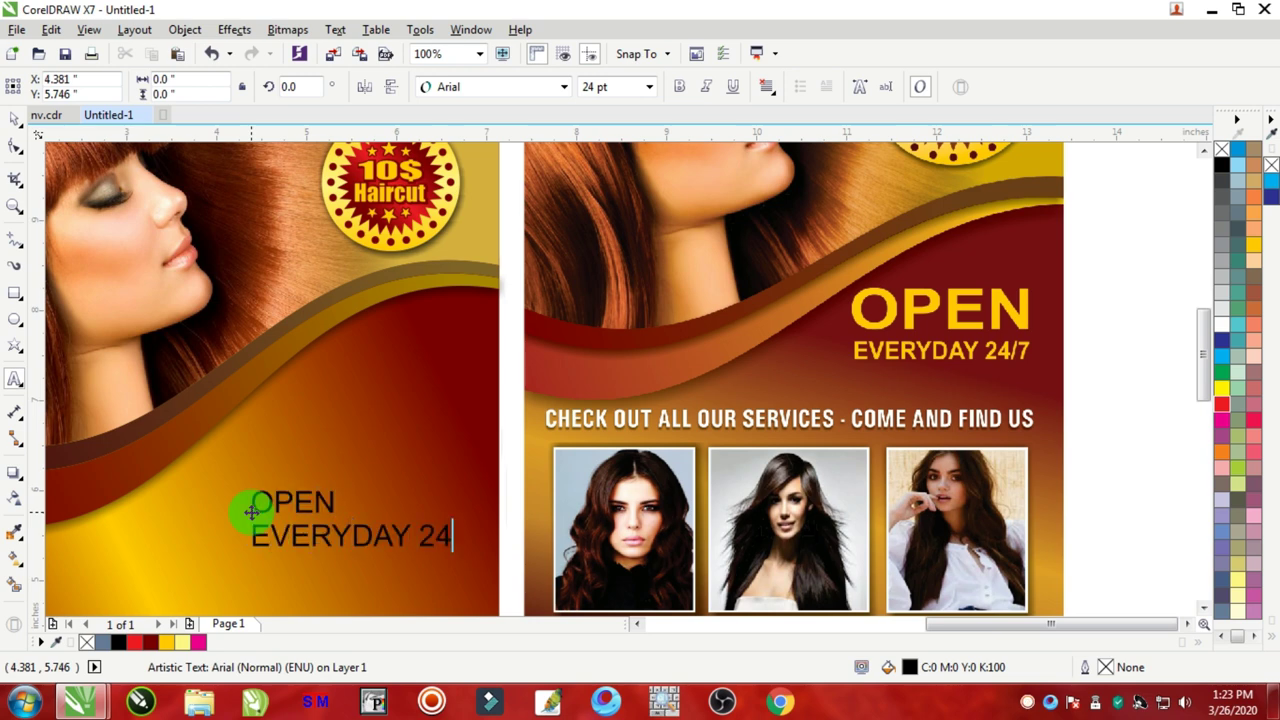
{"action": "key", "text": "ctrl+a"}
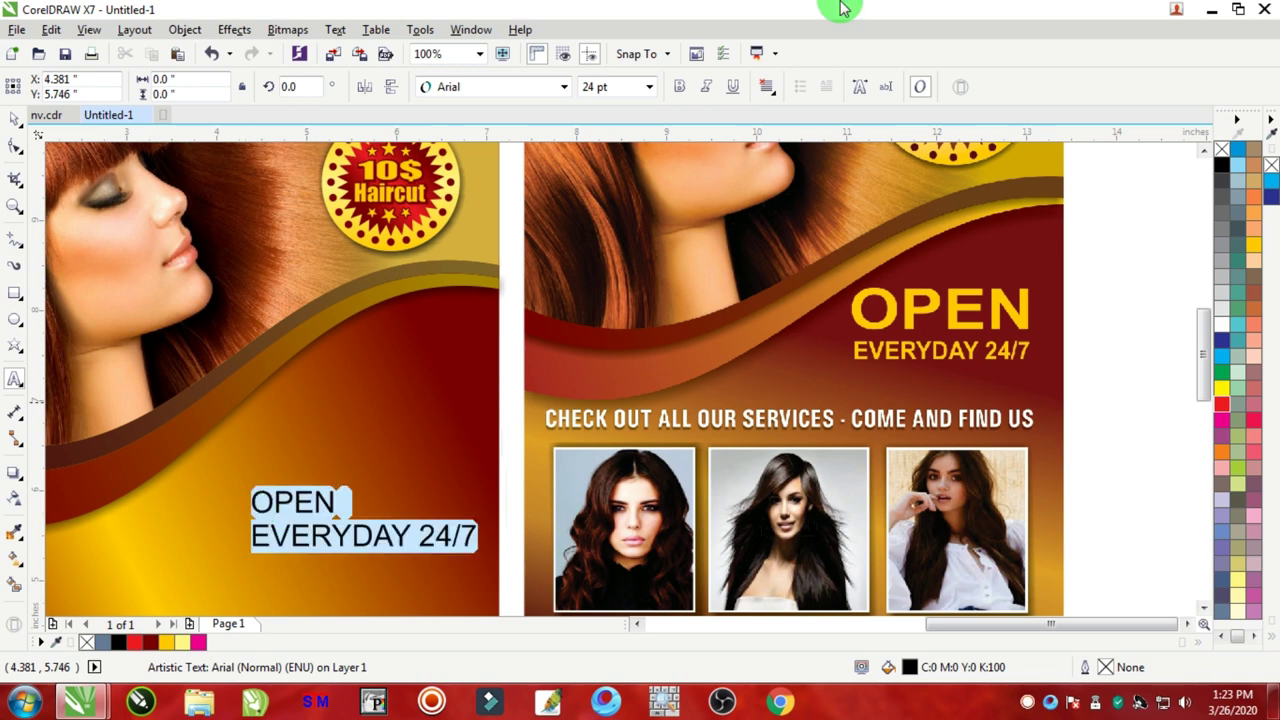
{"action": "left_click", "coordinate": [1257, 245]}
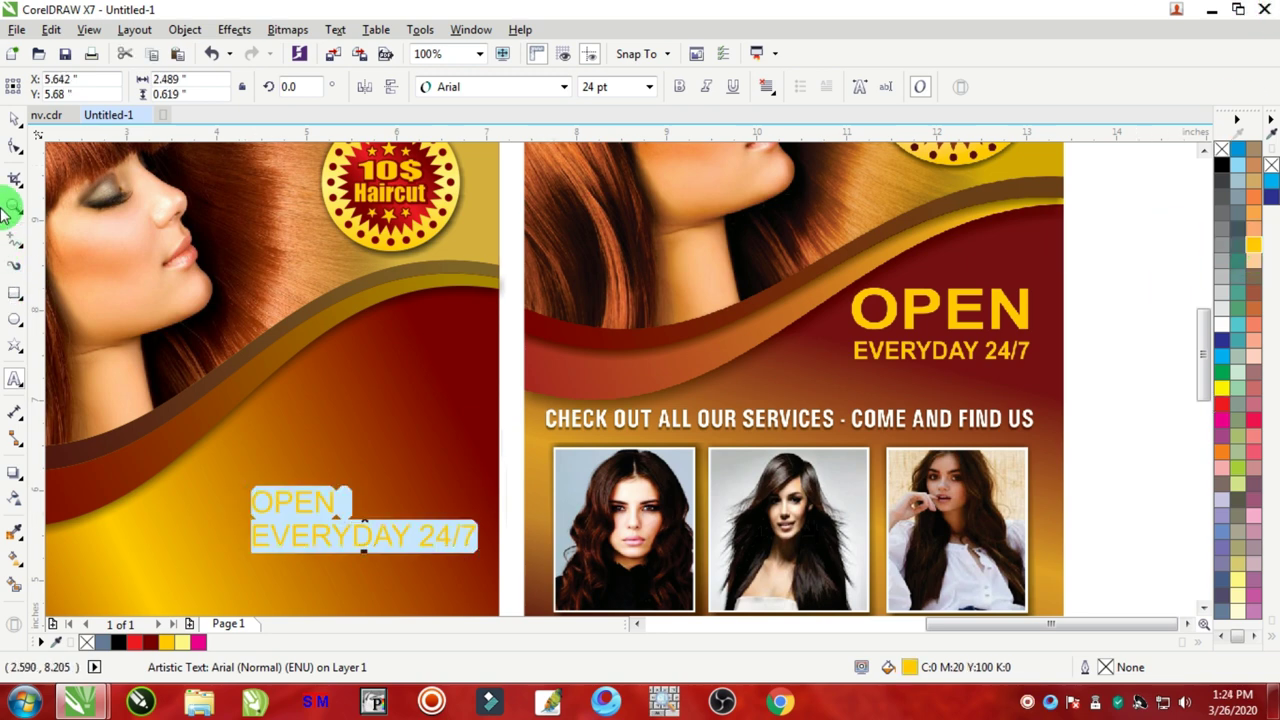
{"action": "left_click", "coordinate": [676, 87]}
Step: Place the OPEN EVERYDAY 24/7 text on the maroon band below the badge, nearly triple size
{"action": "left_click_drag", "start_coordinate": [331, 498], "coordinate": [292, 456]}
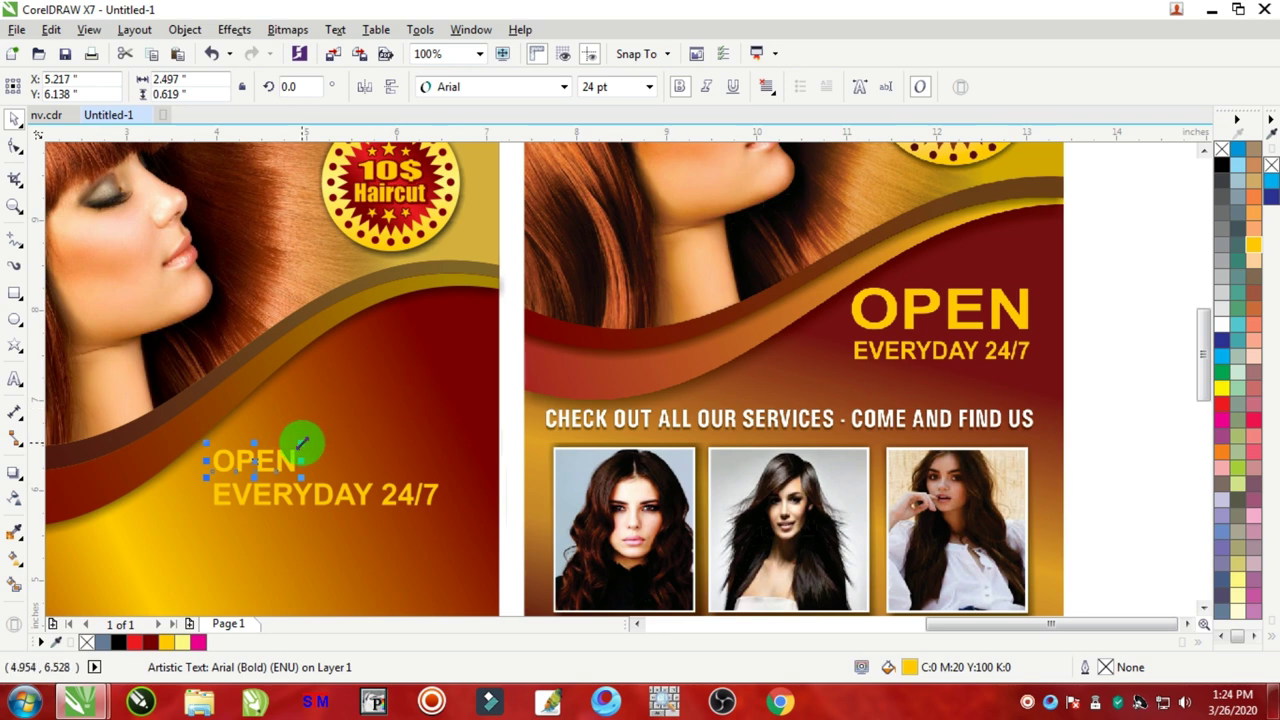
{"action": "left_click_drag", "start_coordinate": [300, 444], "coordinate": [309, 486]}
{"action": "scroll", "coordinate": [309, 486], "scroll_direction": "down", "scroll_amount": 2}
{"action": "scroll", "coordinate": [425, 480], "scroll_direction": "up", "scroll_amount": 2}
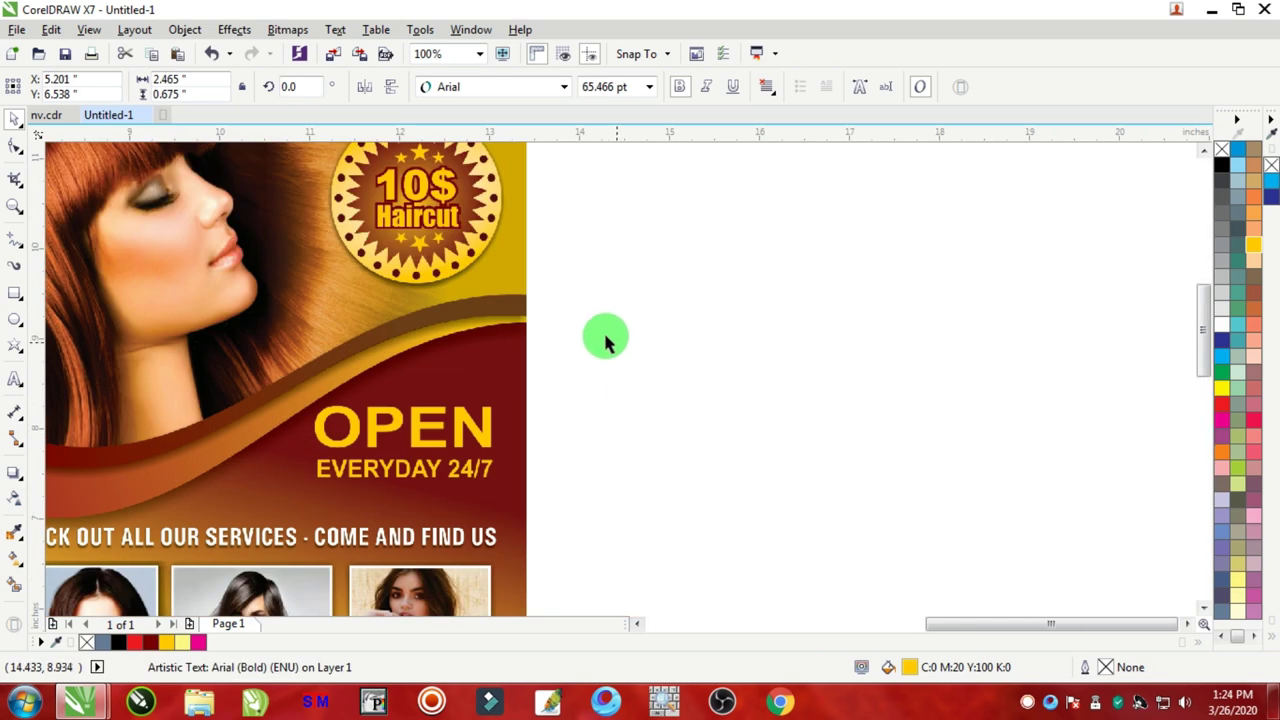
{"action": "scroll", "coordinate": [480, 426], "scroll_direction": "down", "scroll_amount": 3}
{"action": "scroll", "coordinate": [250, 465], "scroll_direction": "down", "scroll_amount": 1}
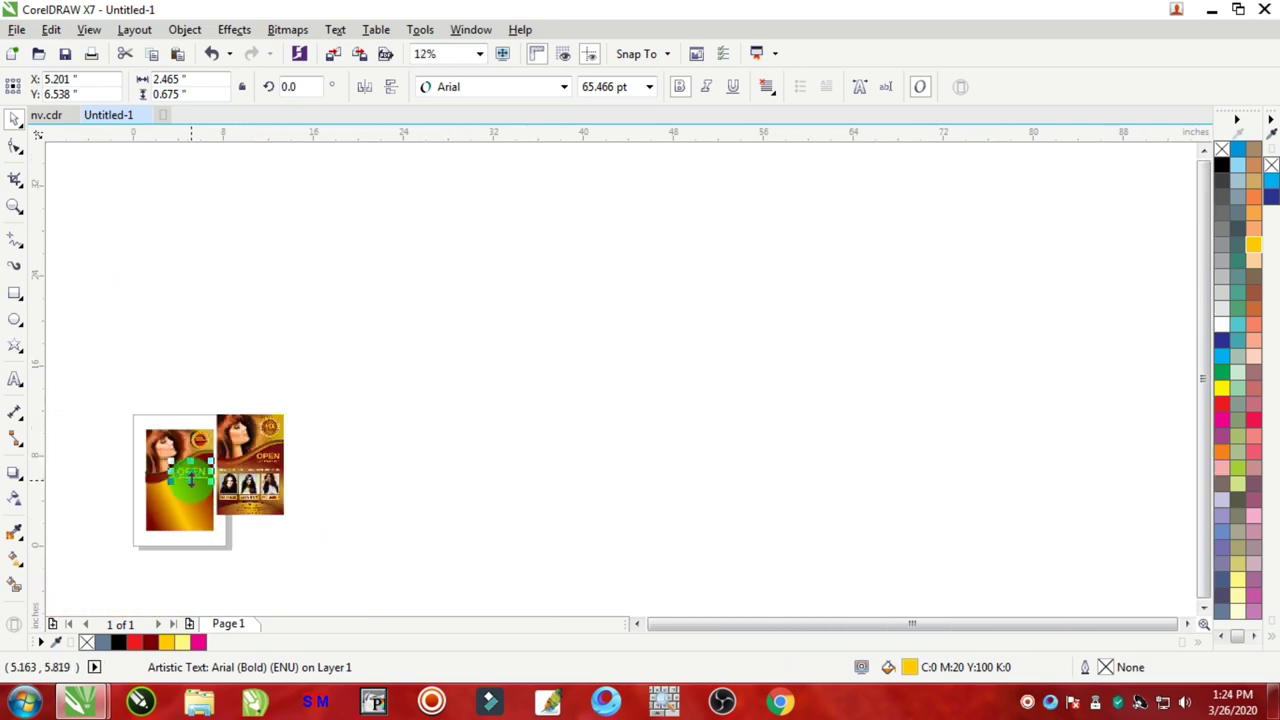
{"action": "scroll", "coordinate": [200, 471], "scroll_direction": "up", "scroll_amount": 3}
{"action": "scroll", "coordinate": [193, 440], "scroll_direction": "down", "scroll_amount": 2}
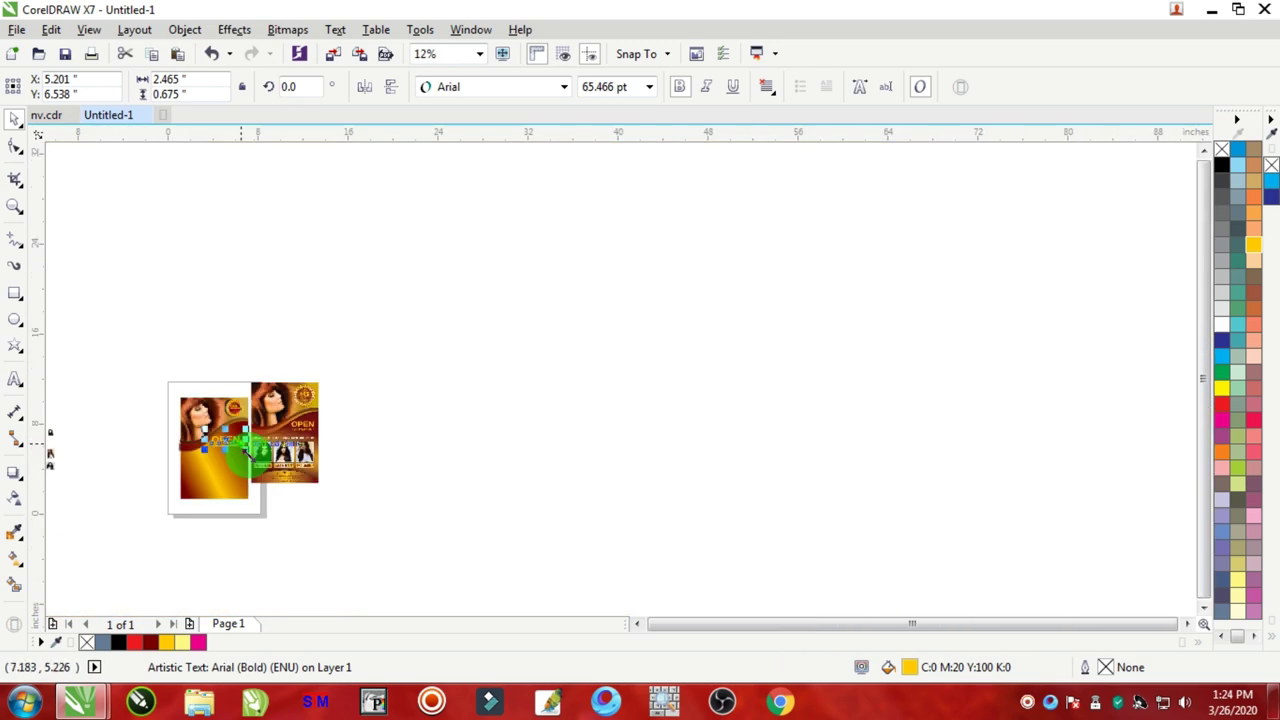
{"action": "scroll", "coordinate": [279, 374], "scroll_direction": "up", "scroll_amount": 1}
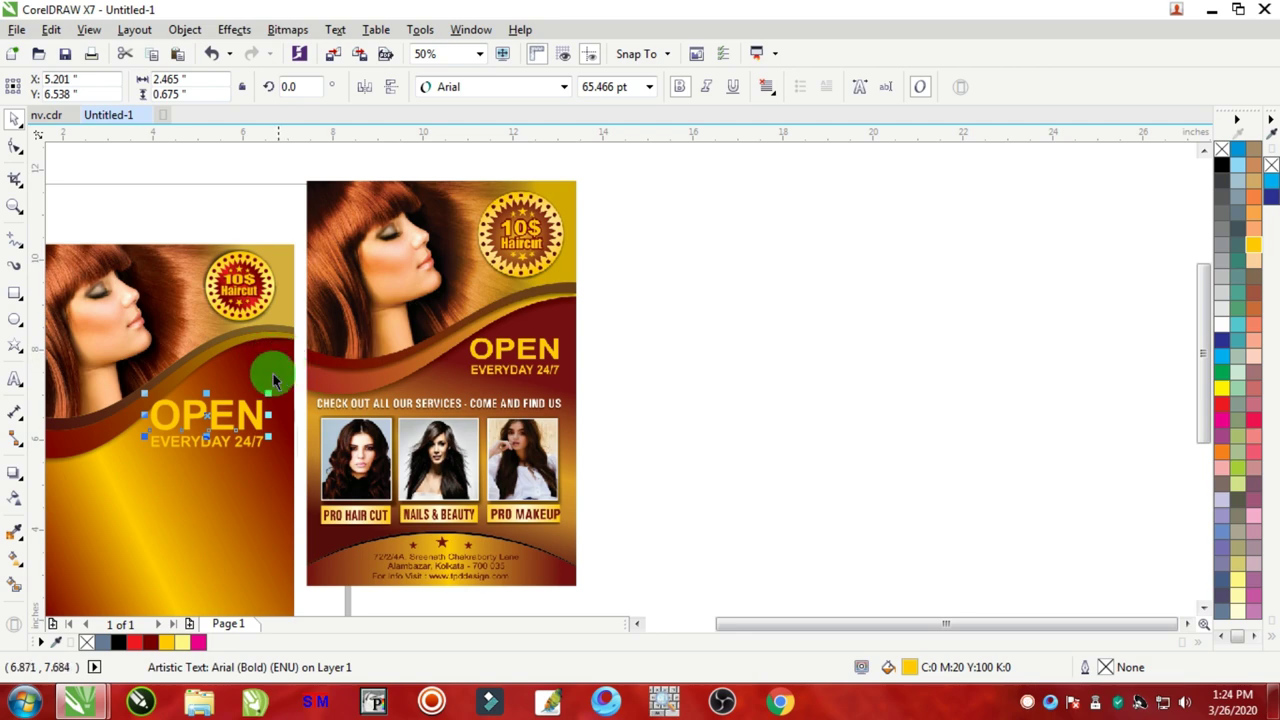
{"action": "scroll", "coordinate": [160, 470], "scroll_direction": "down", "scroll_amount": 1}
{"action": "scroll", "coordinate": [162, 497], "scroll_direction": "up", "scroll_amount": 1}
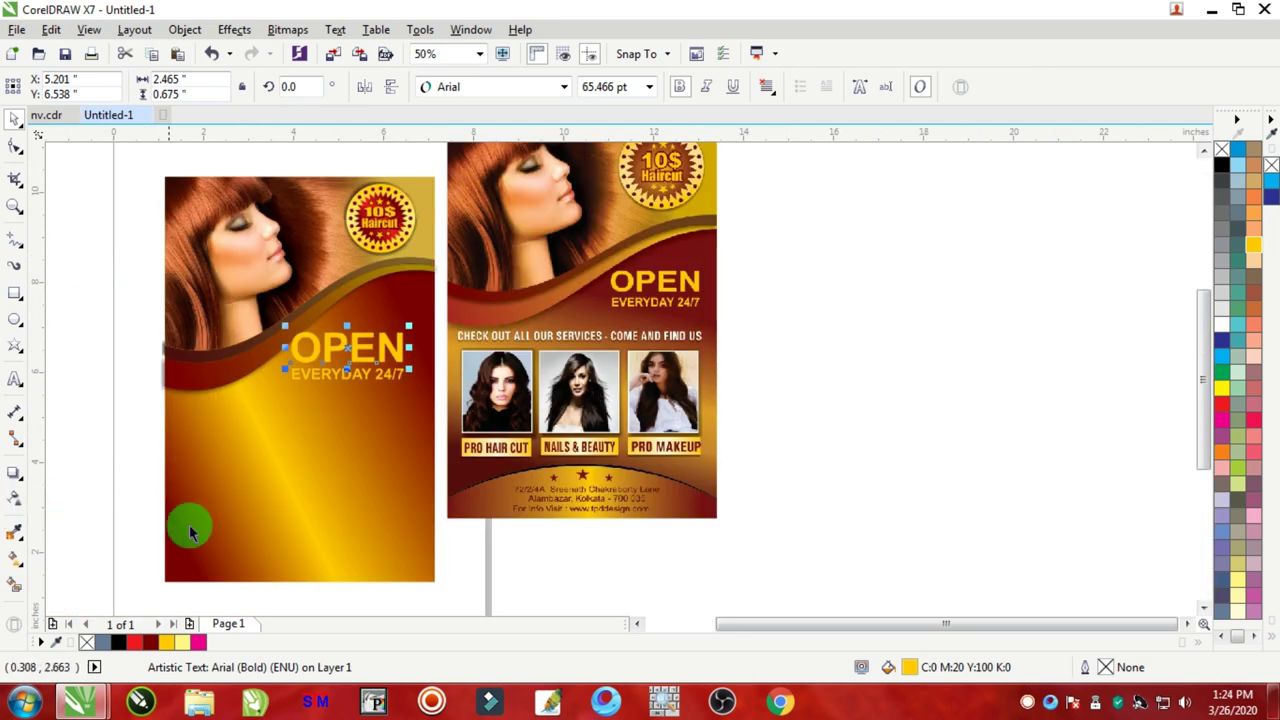
{"action": "left_click", "coordinate": [264, 481]}
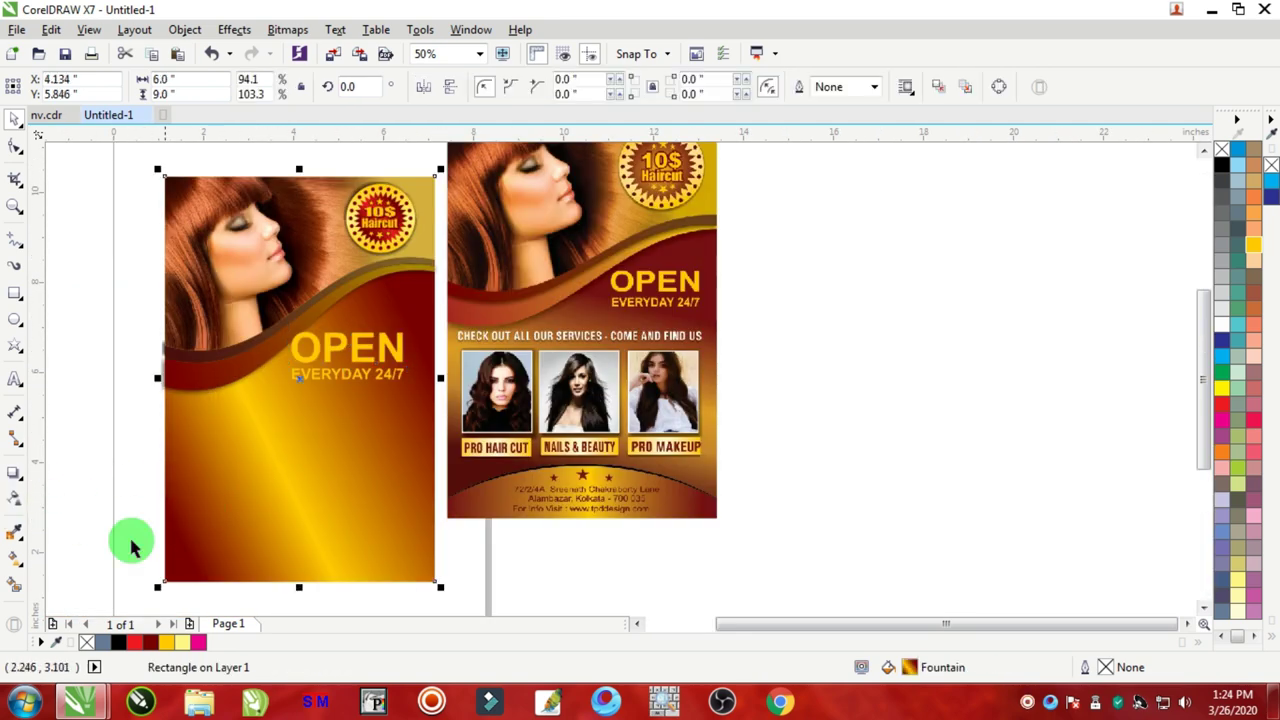
Step: Re-angle the background's maroon-to-yellow gradient by repositioning its start and end nodes
{"action": "left_click", "coordinate": [18, 565]}
{"action": "left_click_drag", "start_coordinate": [416, 334], "coordinate": [461, 529]}
{"action": "left_click", "coordinate": [345, 367]}
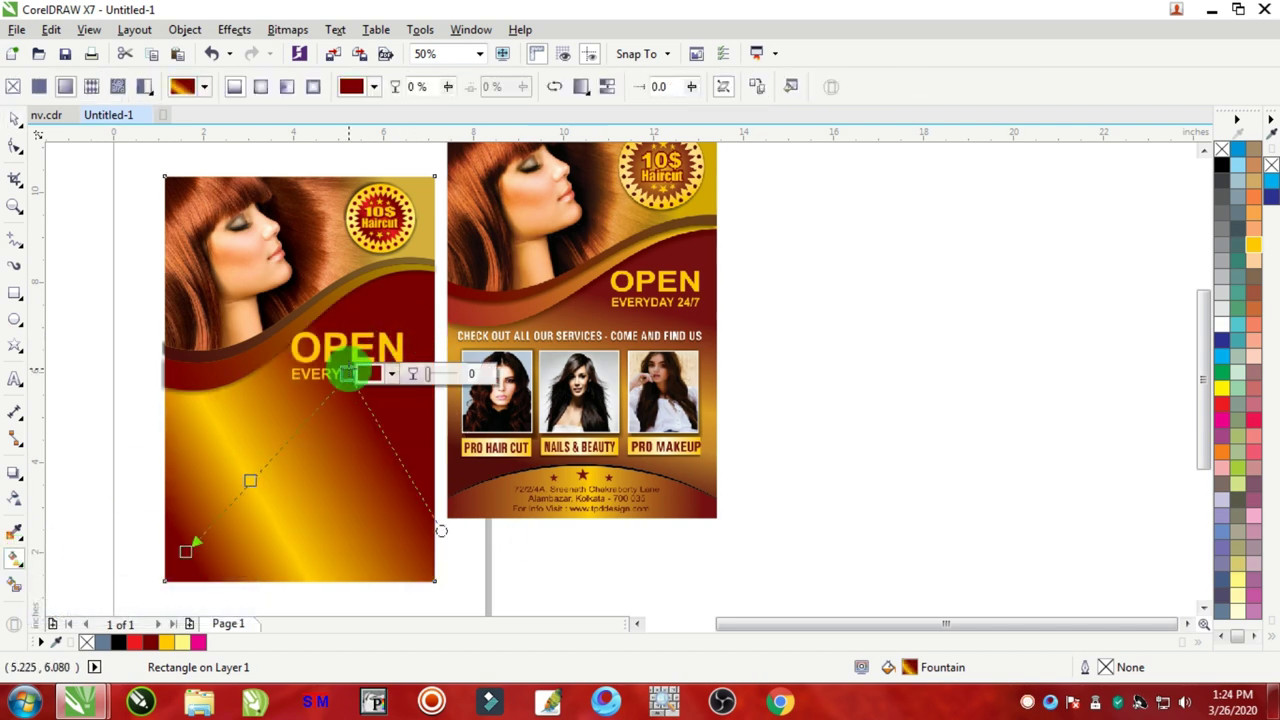
{"action": "left_click_drag", "start_coordinate": [343, 363], "coordinate": [449, 457]}
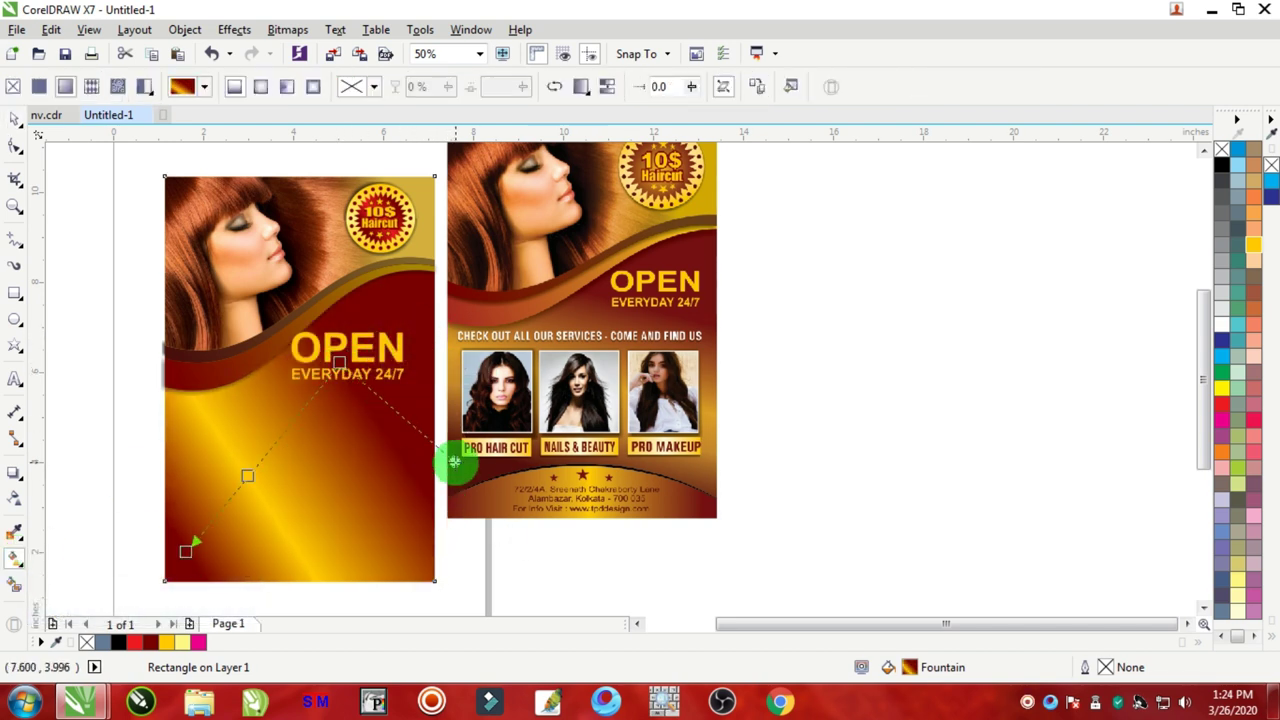
{"action": "left_click", "coordinate": [185, 550]}
{"action": "left_click_drag", "start_coordinate": [181, 553], "coordinate": [169, 568]}
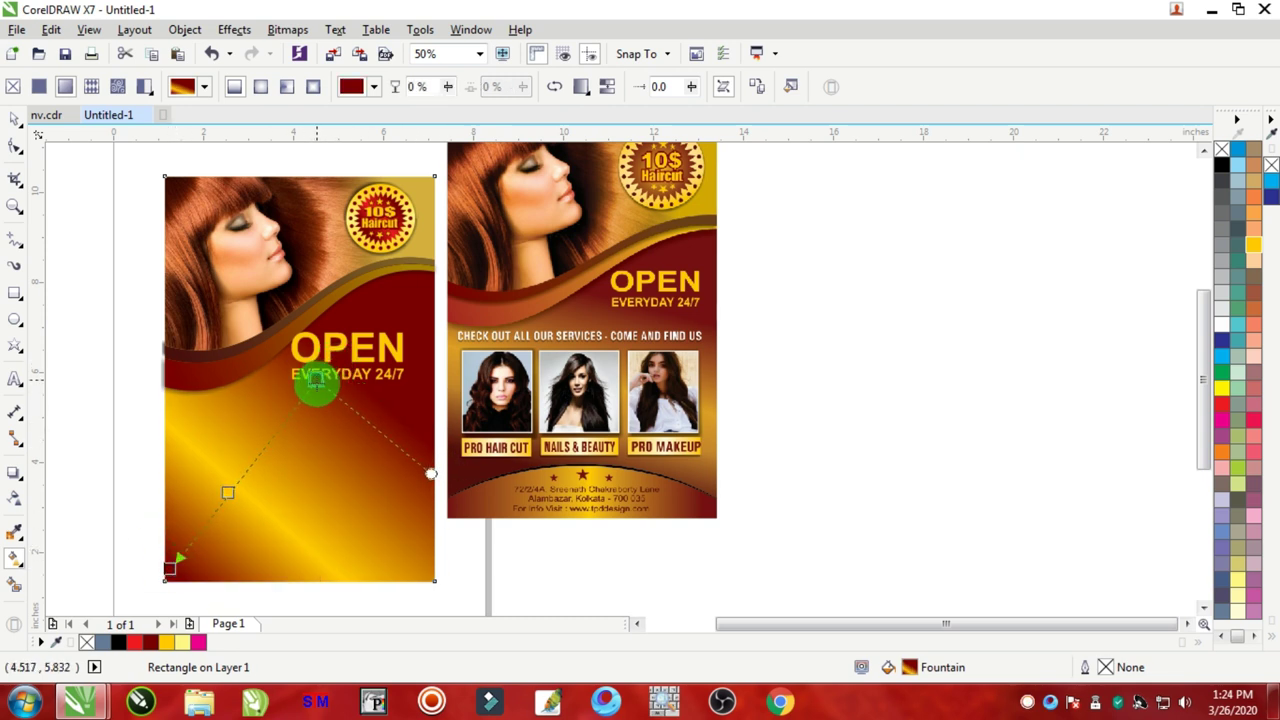
{"action": "left_click", "coordinate": [316, 382]}
{"action": "left_click", "coordinate": [213, 530]}
{"action": "left_click_drag", "start_coordinate": [170, 568], "coordinate": [189, 549]}
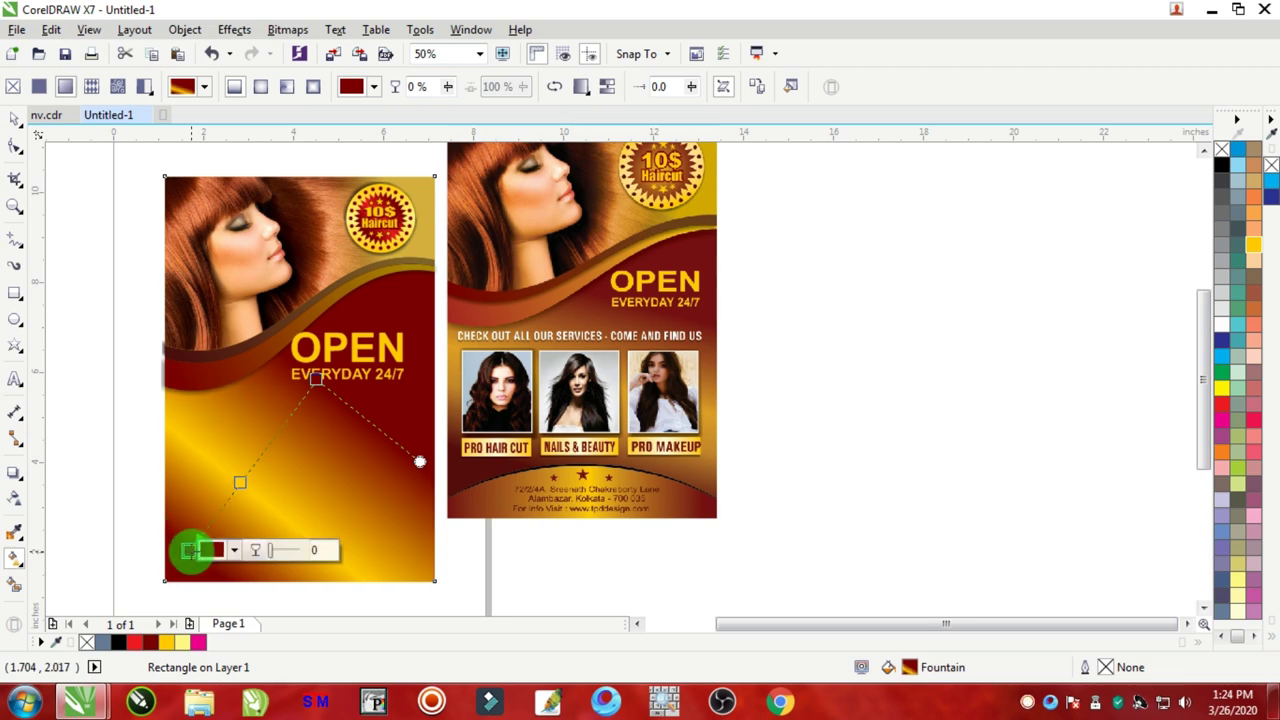
{"action": "left_click", "coordinate": [14, 121]}
Step: Nudge OPEN and line up EVERYDAY 24/7 neatly beneath it
{"action": "scroll", "coordinate": [391, 349], "scroll_direction": "up", "scroll_amount": 2}
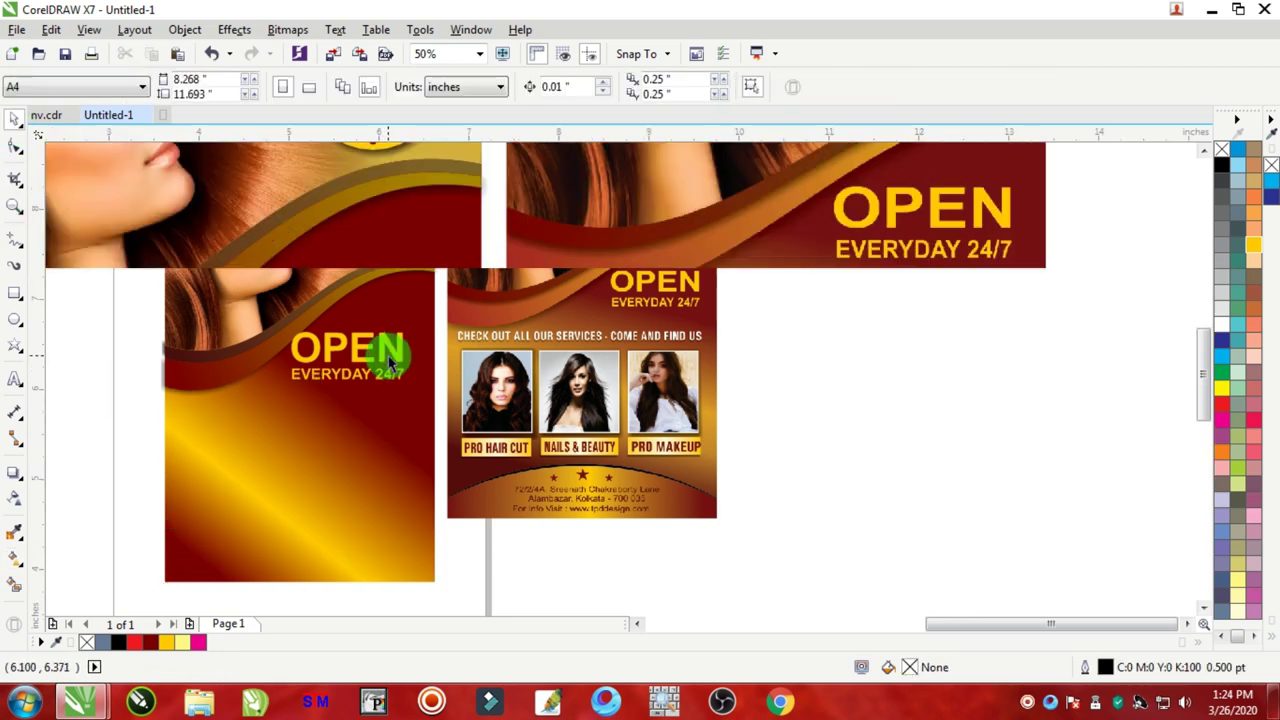
{"action": "left_click", "coordinate": [409, 331]}
{"action": "left_click_drag", "start_coordinate": [409, 331], "coordinate": [406, 335]}
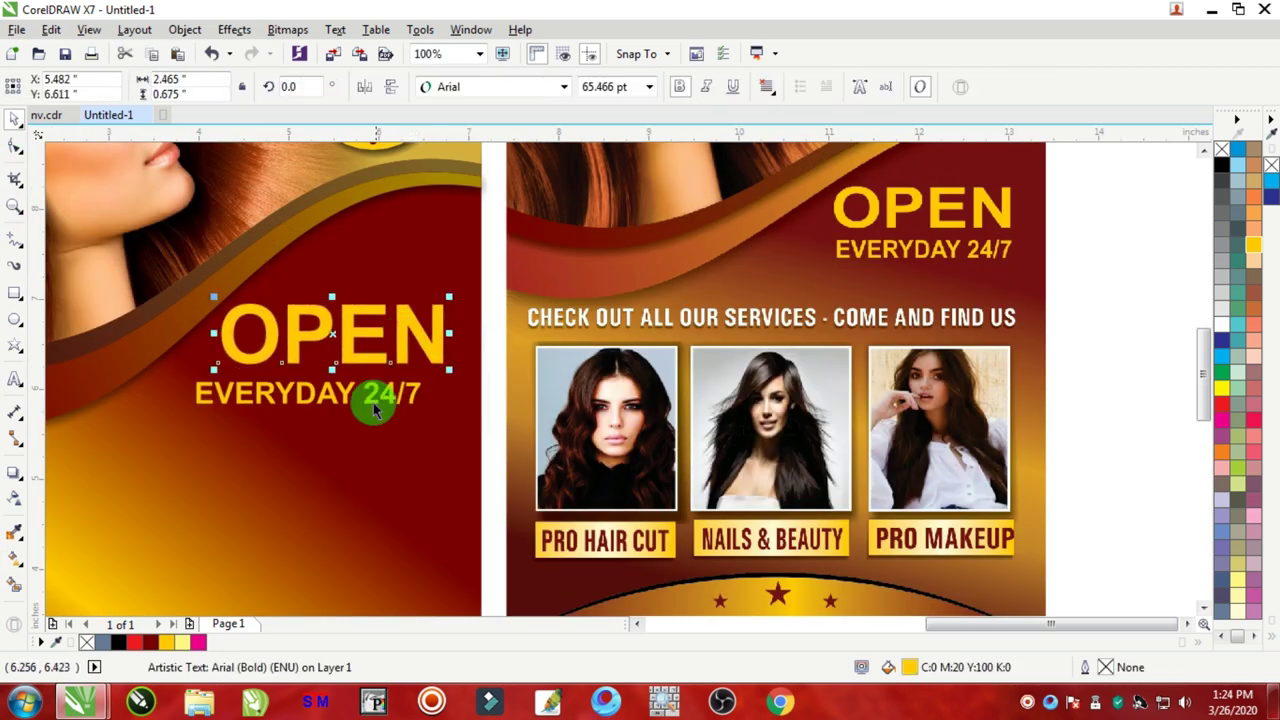
{"action": "left_click_drag", "start_coordinate": [377, 397], "coordinate": [400, 389]}
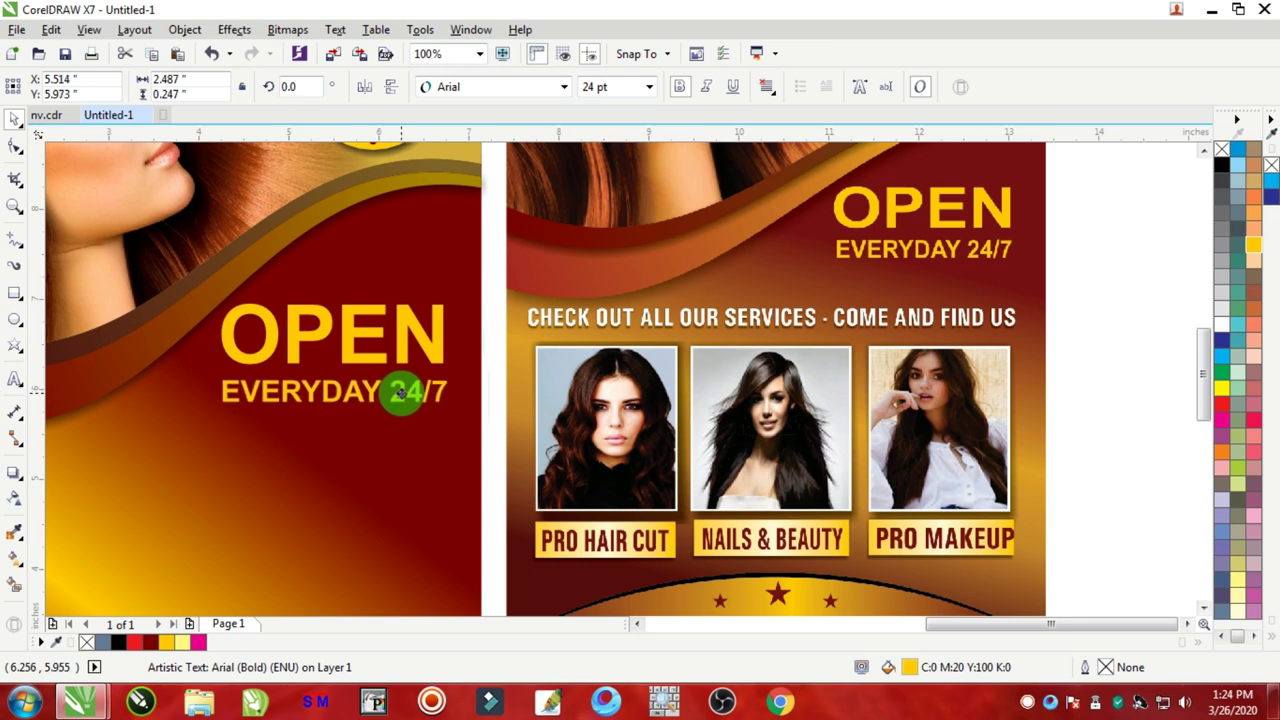
{"action": "scroll", "coordinate": [405, 385], "scroll_direction": "down", "scroll_amount": 4}
{"action": "left_click", "coordinate": [686, 329]}
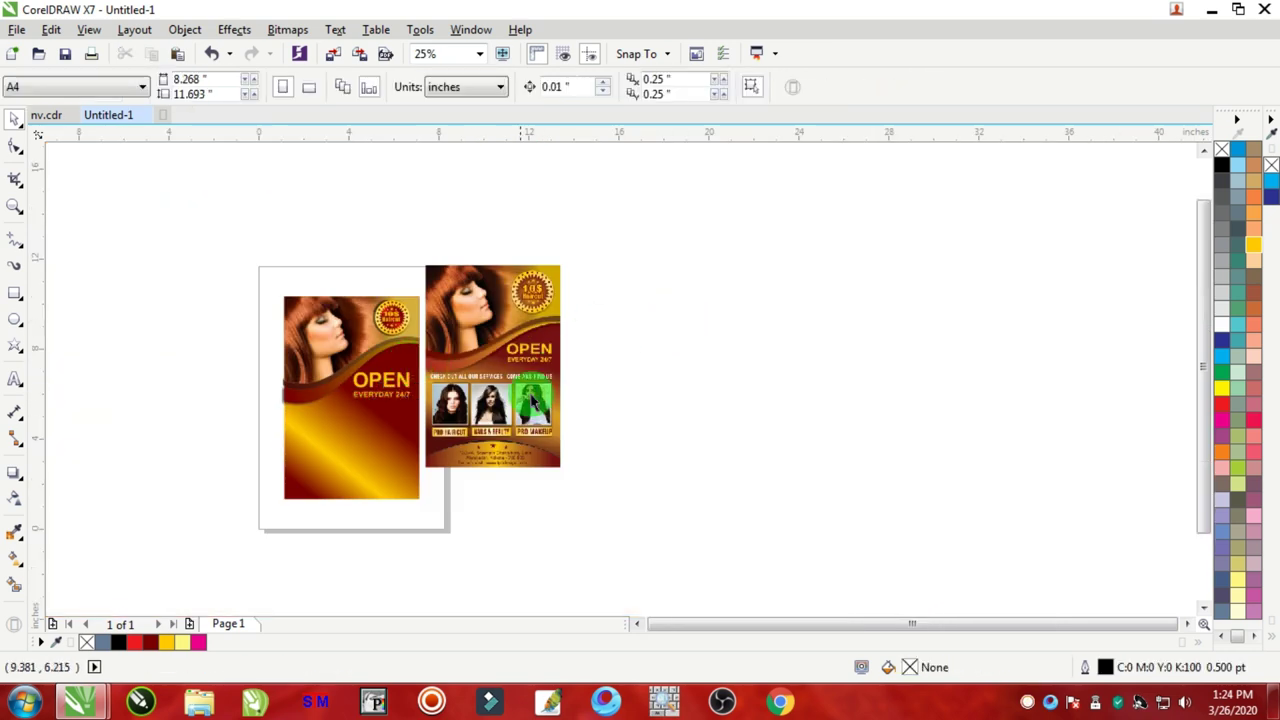
{"action": "scroll", "coordinate": [530, 398], "scroll_direction": "up", "scroll_amount": 2}
{"action": "scroll", "coordinate": [530, 398], "scroll_direction": "up", "scroll_amount": 1}
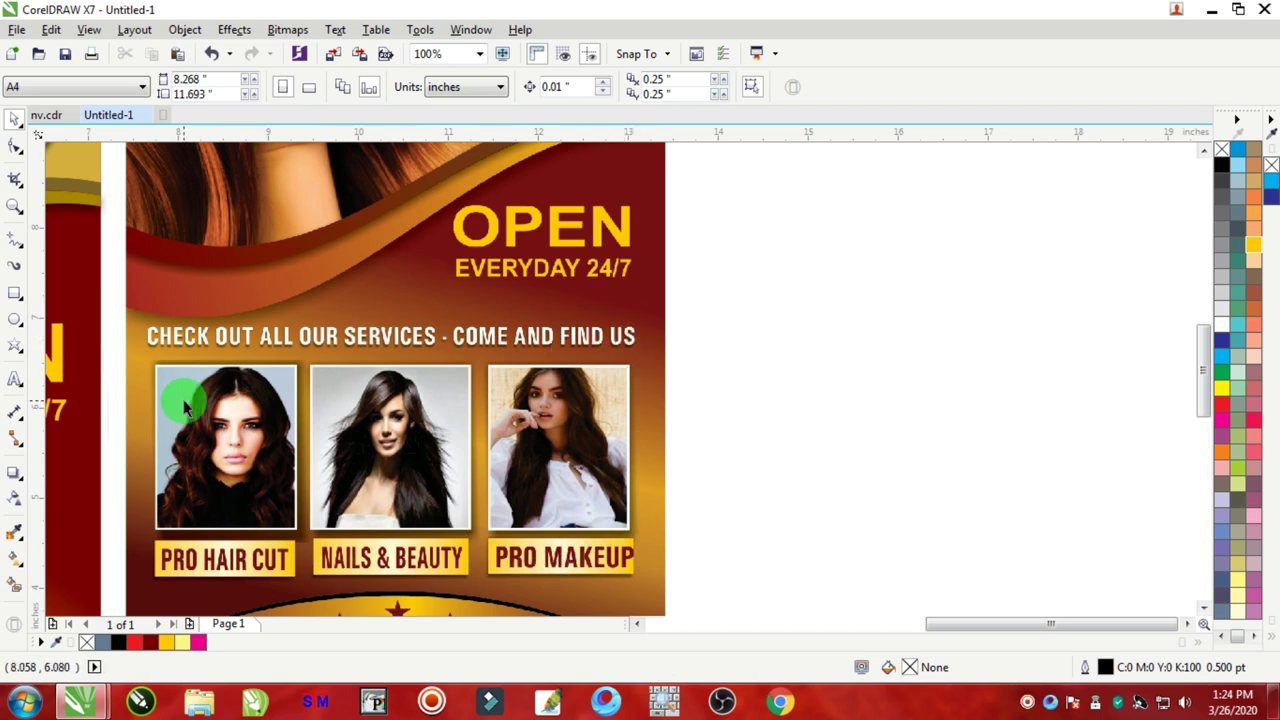
{"action": "left_click", "coordinate": [15, 378]}
Step: Type 'CHECK OUT ALL OUR SERVICES - COME AND FIND US' and set it in Impact
{"action": "left_click", "coordinate": [696, 368]}
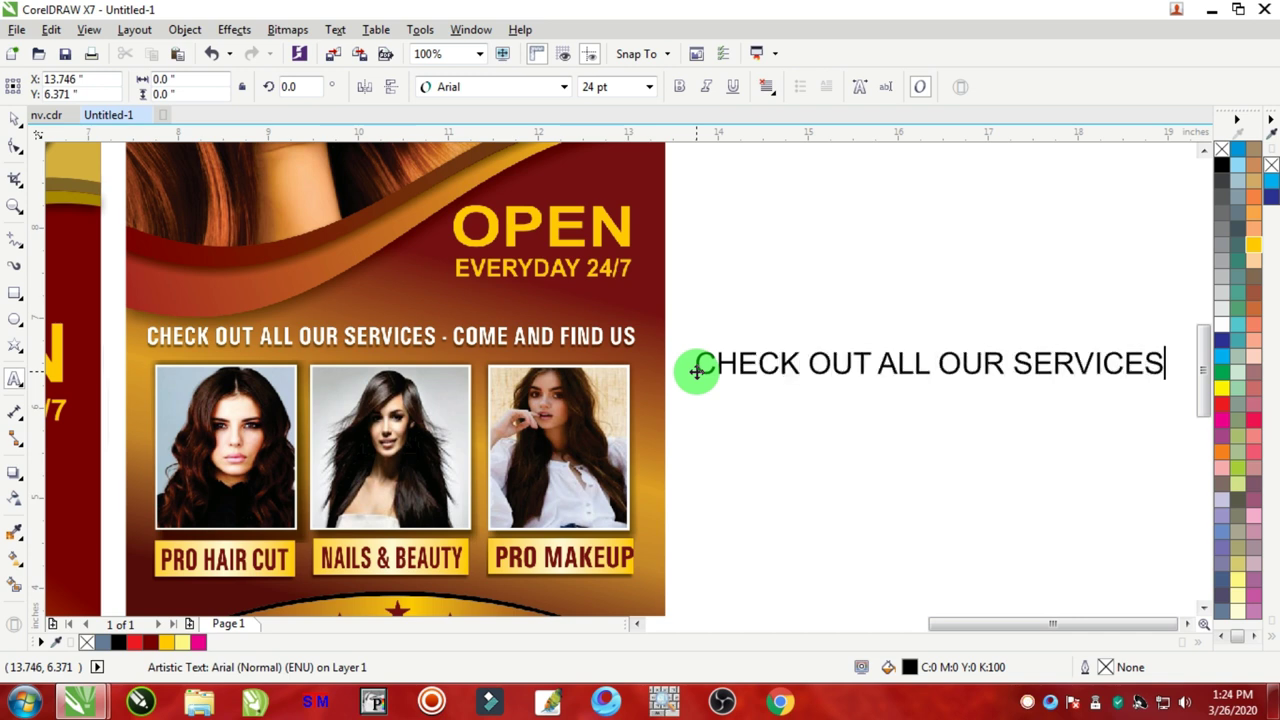
{"action": "type", "text": "CHECK OUT ALL OUR SERVICES - COME "}
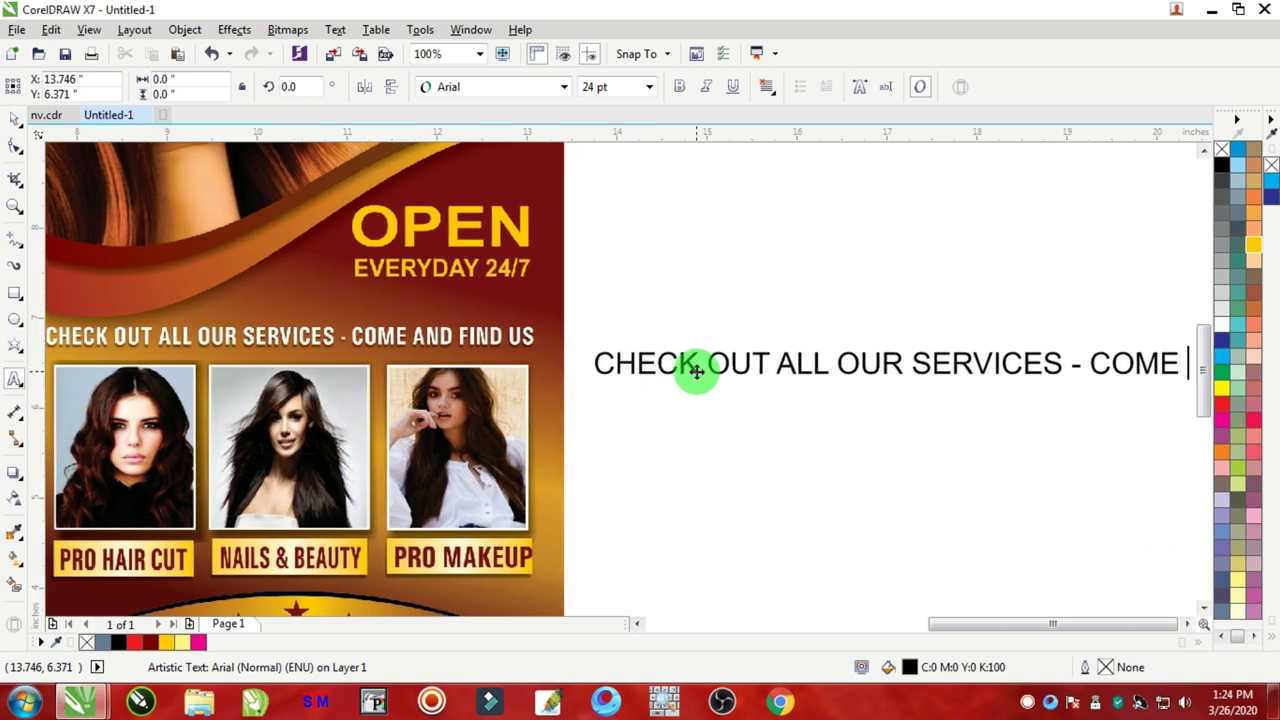
{"action": "type", "text": "AND FIND US"}
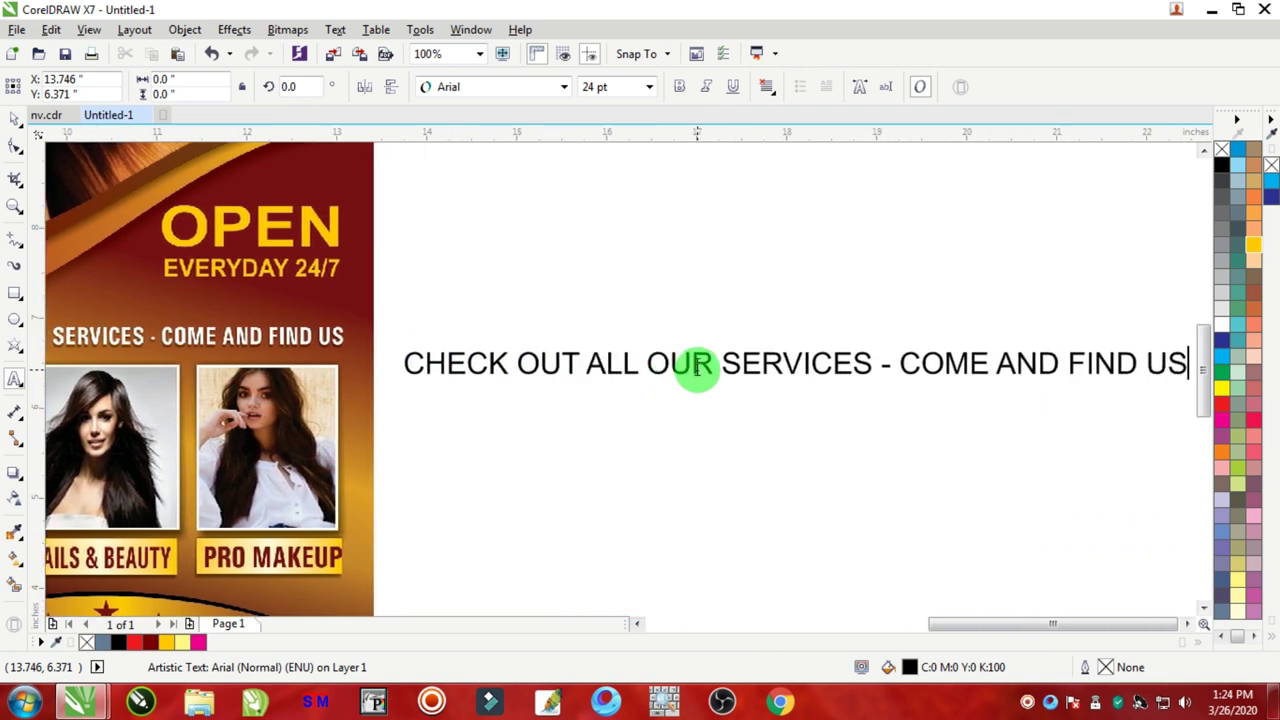
{"action": "key", "text": "ctrl+space"}
{"action": "left_click", "coordinate": [12, 122]}
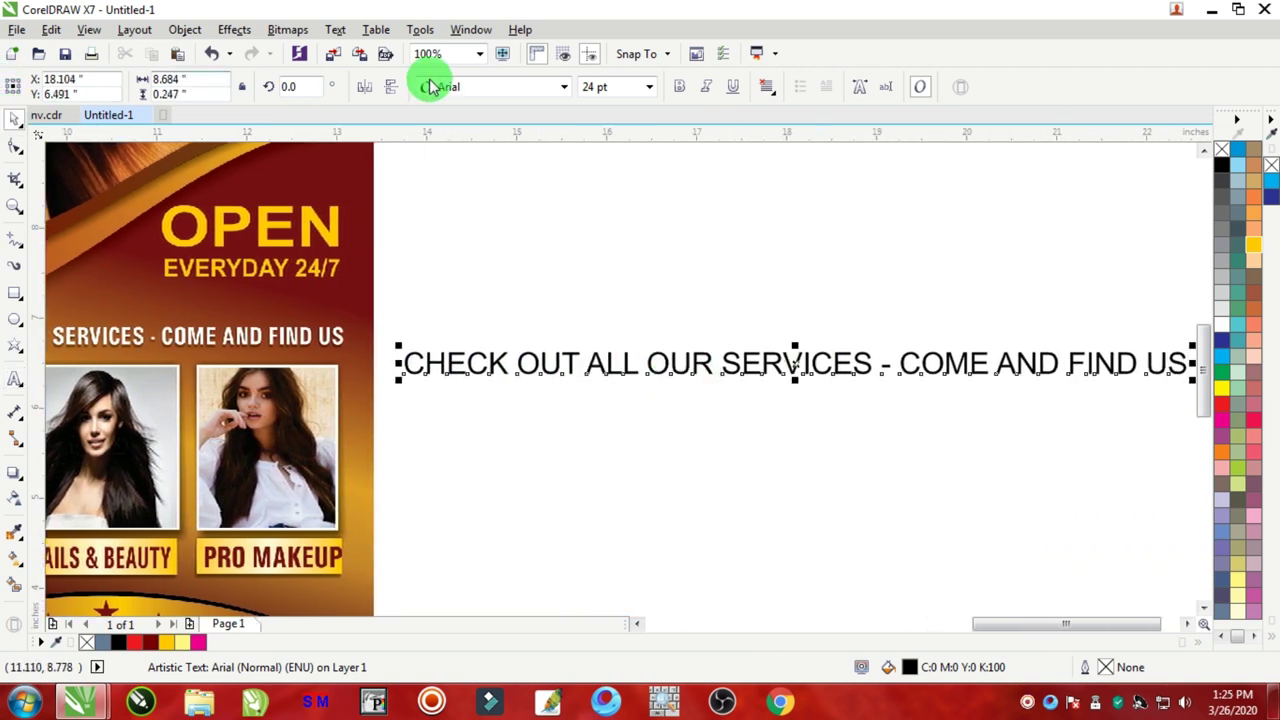
{"action": "left_click", "coordinate": [481, 95]}
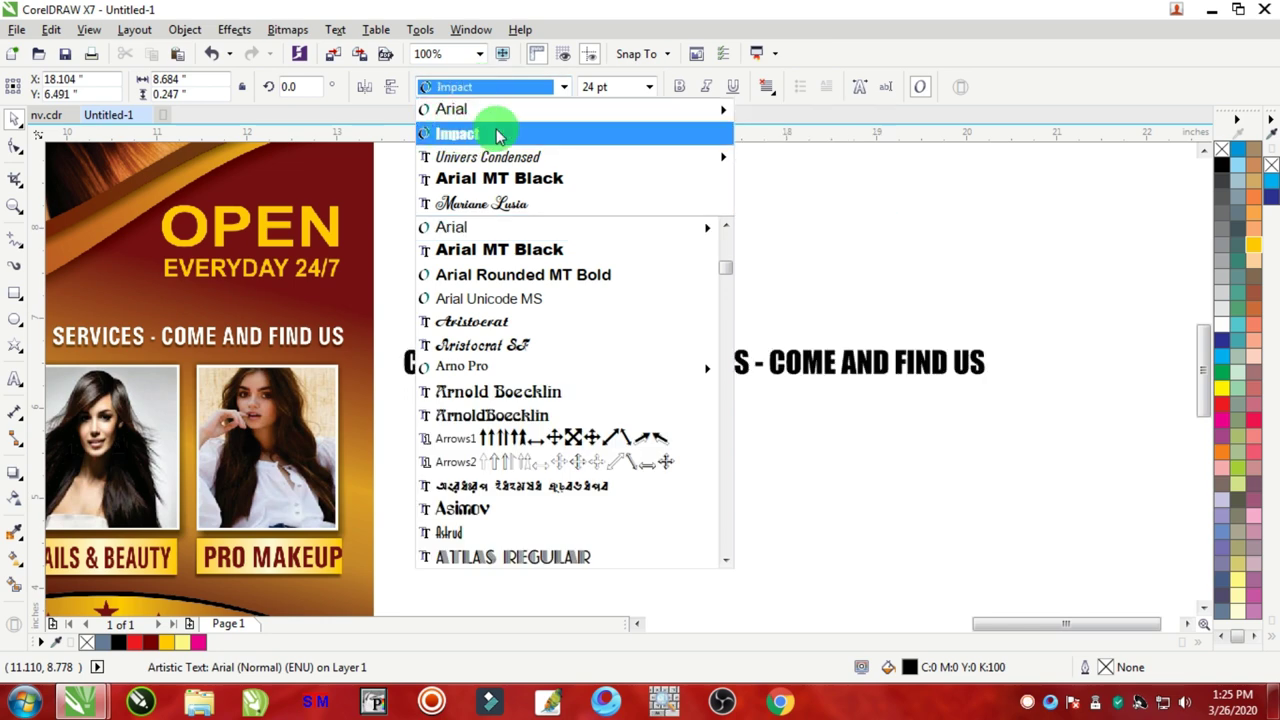
{"action": "left_click", "coordinate": [497, 135]}
Step: Place the services line below OPEN in white, narrowed to fit the flyer width
{"action": "scroll", "coordinate": [503, 363], "scroll_direction": "down", "scroll_amount": 3}
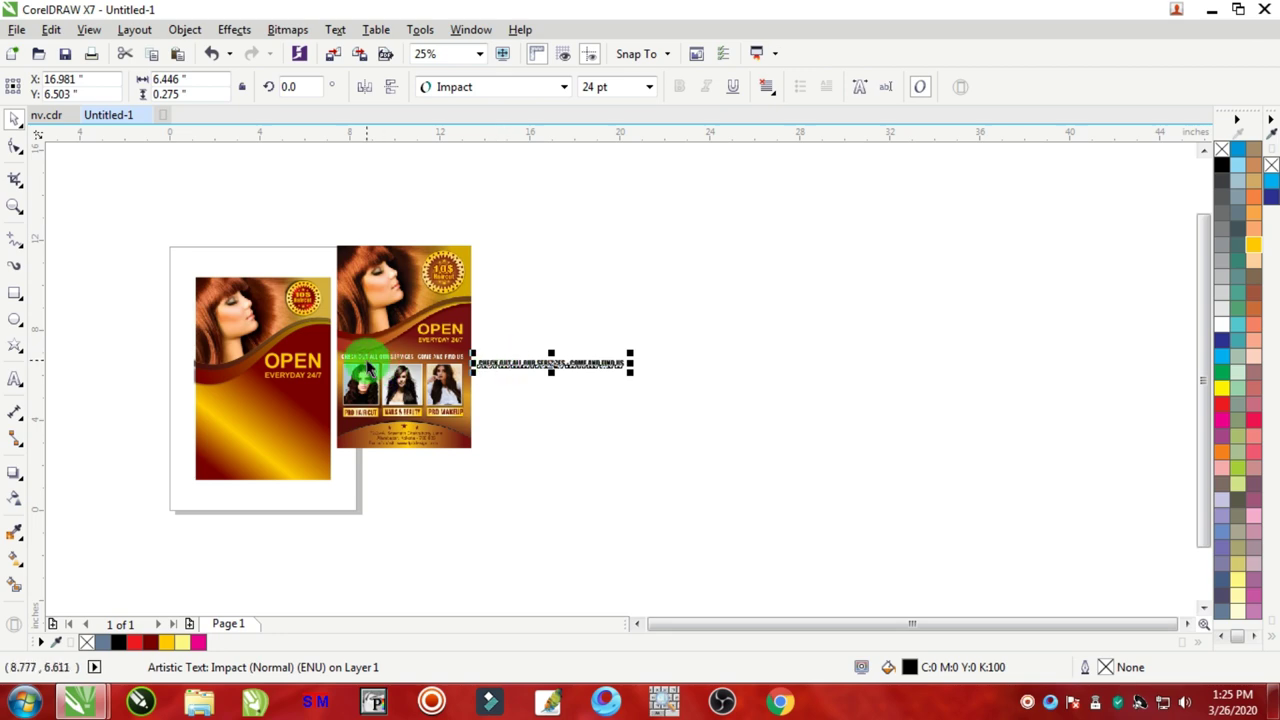
{"action": "scroll", "coordinate": [368, 370], "scroll_direction": "up", "scroll_amount": 3}
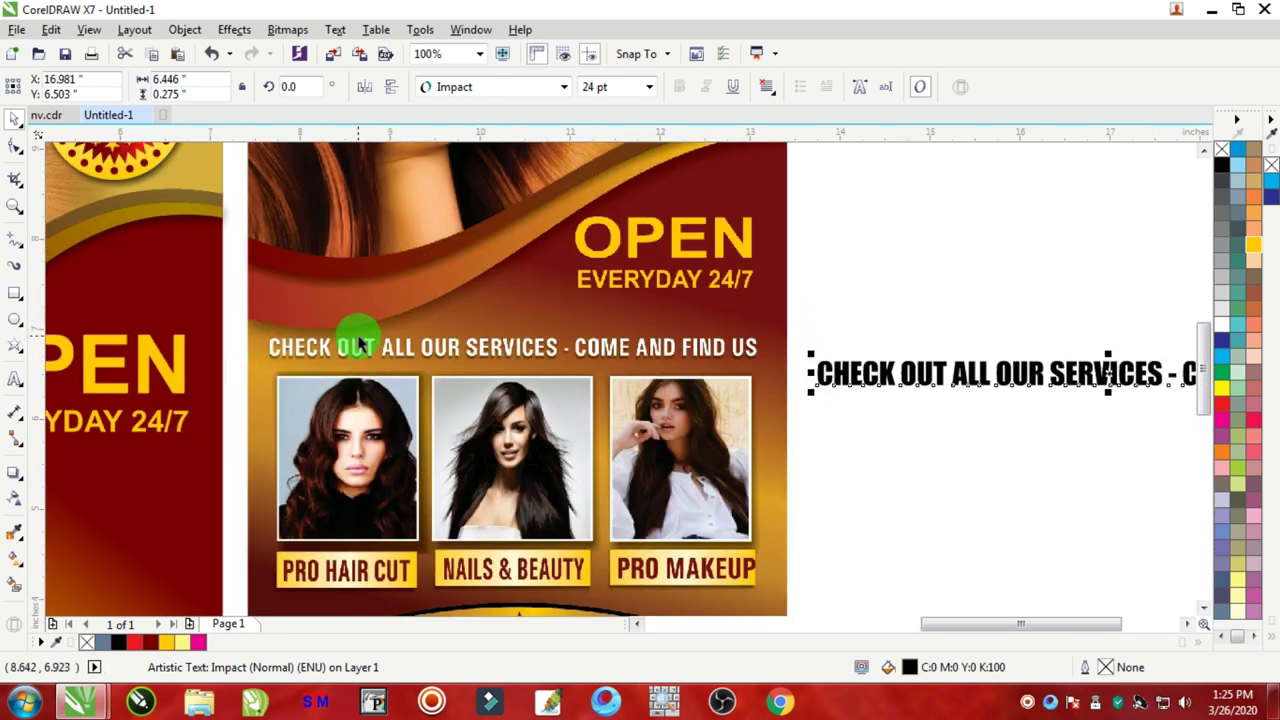
{"action": "scroll", "coordinate": [363, 345], "scroll_direction": "down", "scroll_amount": 3}
{"action": "left_click_drag", "start_coordinate": [529, 343], "coordinate": [243, 374]}
{"action": "scroll", "coordinate": [243, 374], "scroll_direction": "up", "scroll_amount": 3}
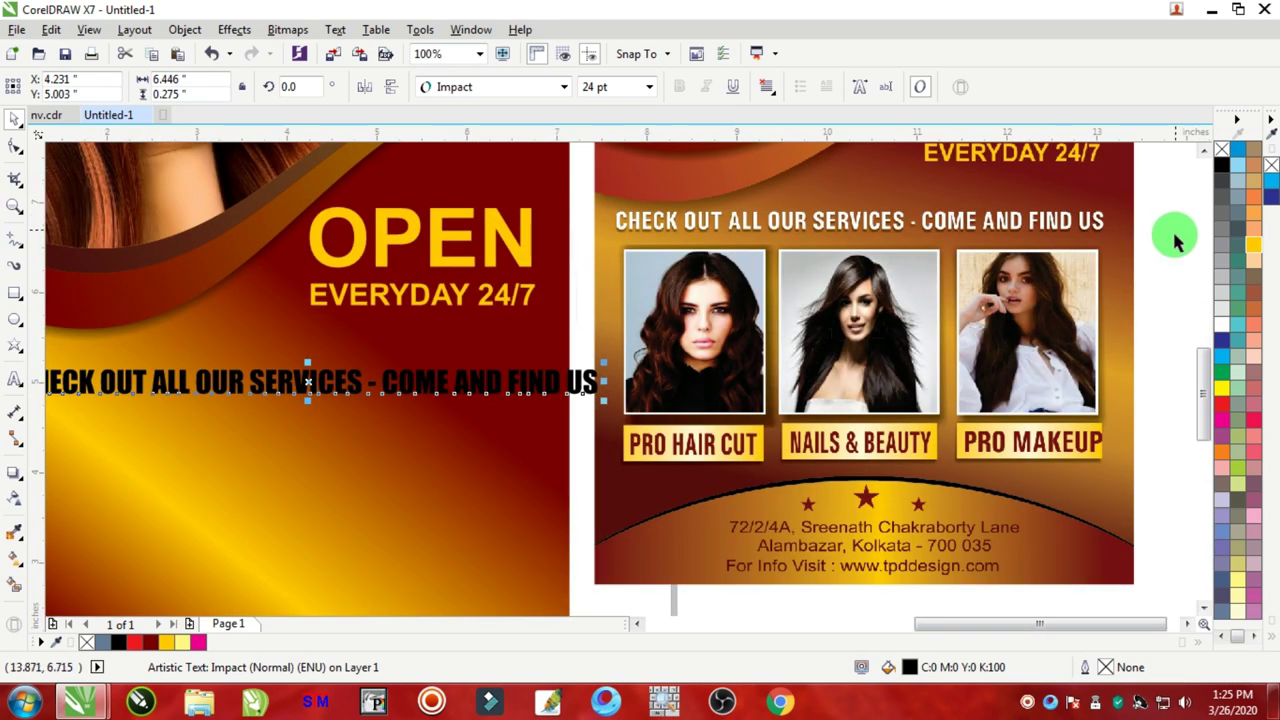
{"action": "left_click", "coordinate": [1222, 325]}
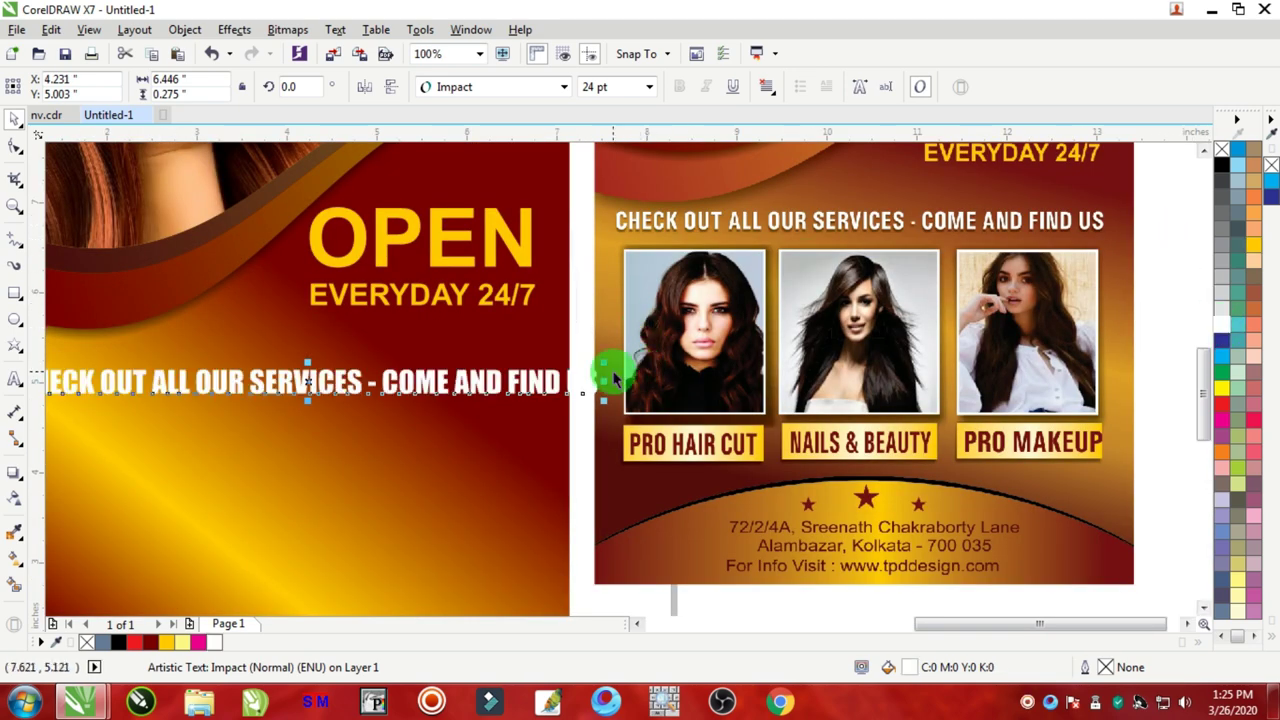
{"action": "left_click_drag", "start_coordinate": [599, 380], "coordinate": [552, 378]}
{"action": "scroll", "coordinate": [1082, 473], "scroll_direction": "down", "scroll_amount": 2}
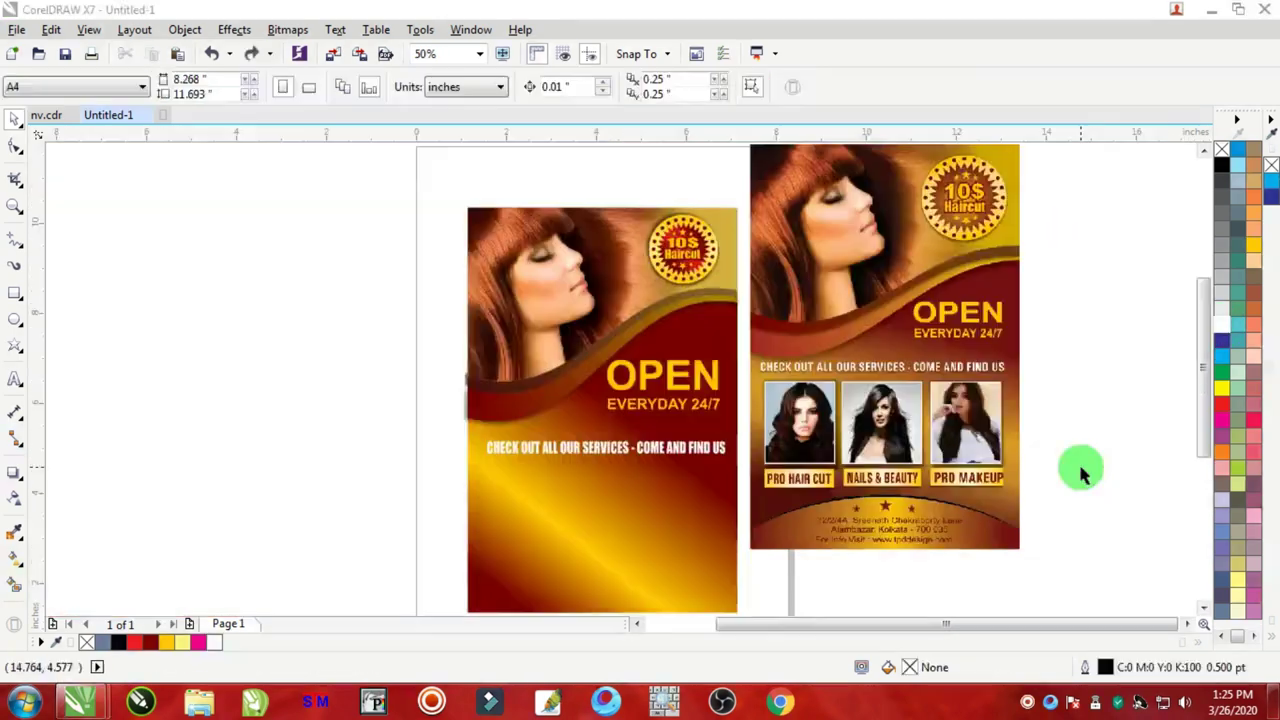
{"action": "left_click", "coordinate": [810, 342]}
{"action": "scroll", "coordinate": [815, 378], "scroll_direction": "up", "scroll_amount": 3}
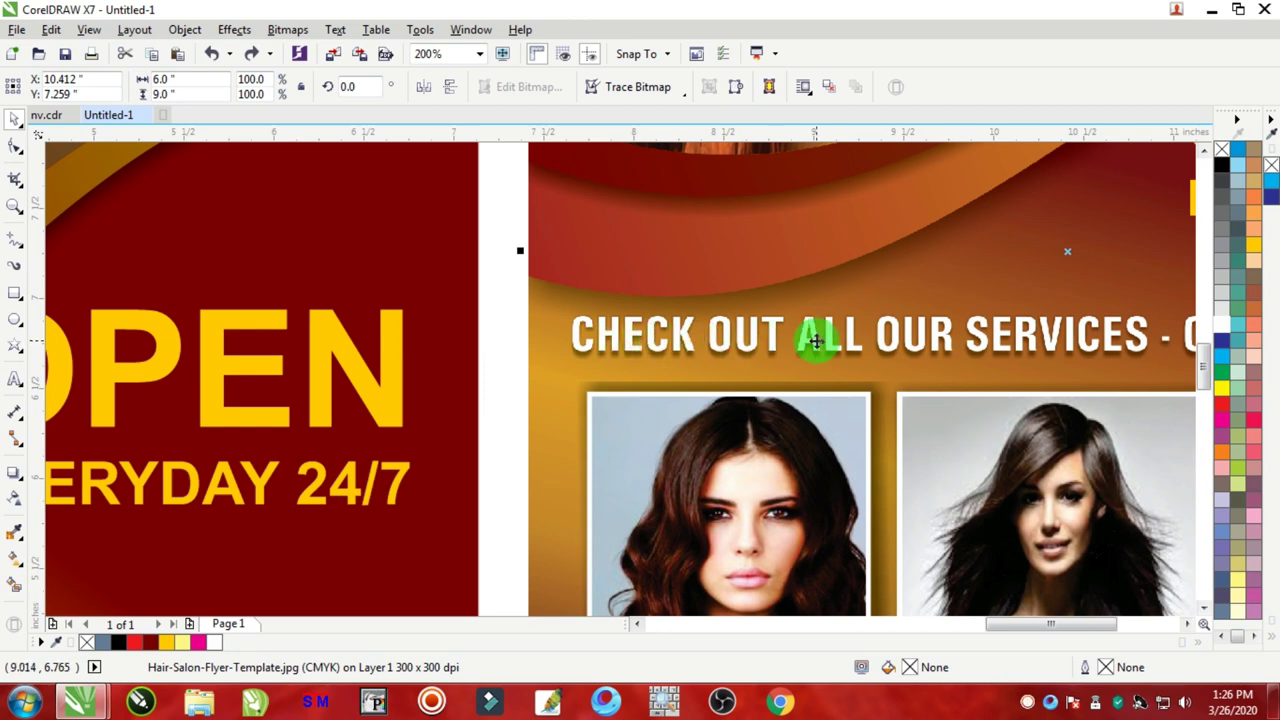
Step: Set the services line in Univers Condensed Bold
{"action": "scroll", "coordinate": [563, 434], "scroll_direction": "down", "scroll_amount": 3}
{"action": "scroll", "coordinate": [537, 471], "scroll_direction": "up", "scroll_amount": 3}
{"action": "left_click", "coordinate": [537, 474]}
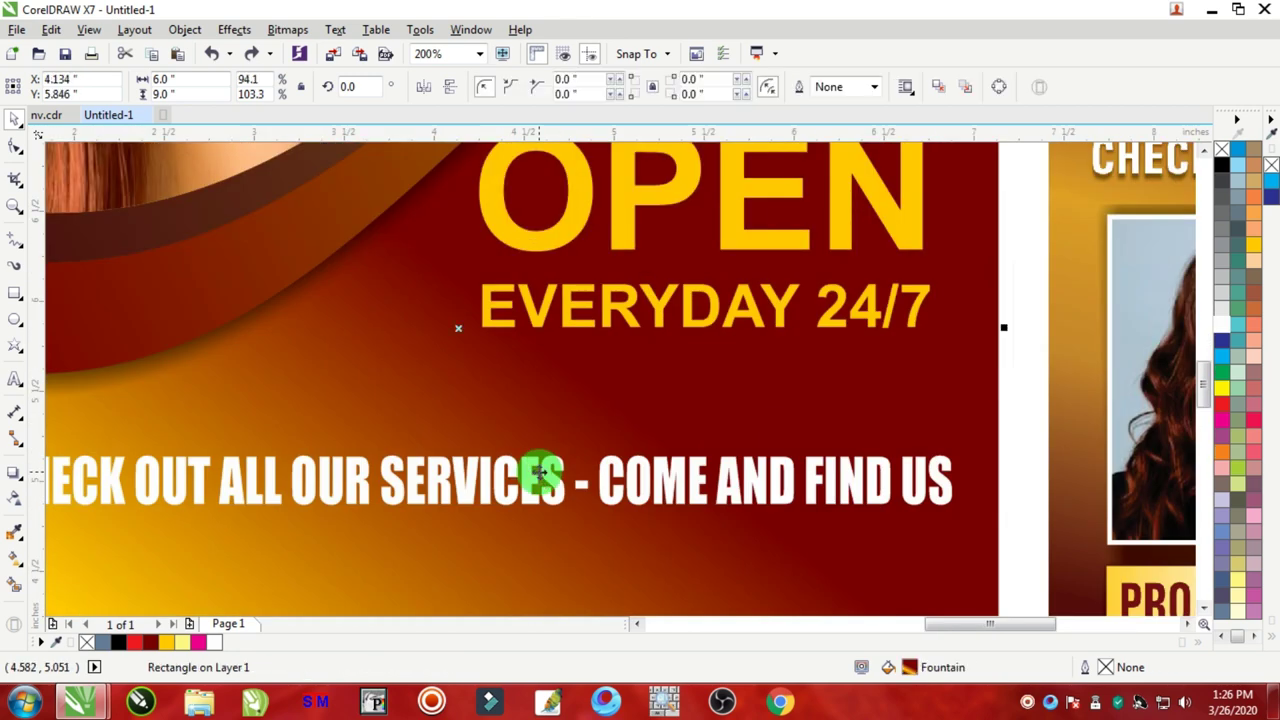
{"action": "scroll", "coordinate": [627, 478], "scroll_direction": "down", "scroll_amount": 3}
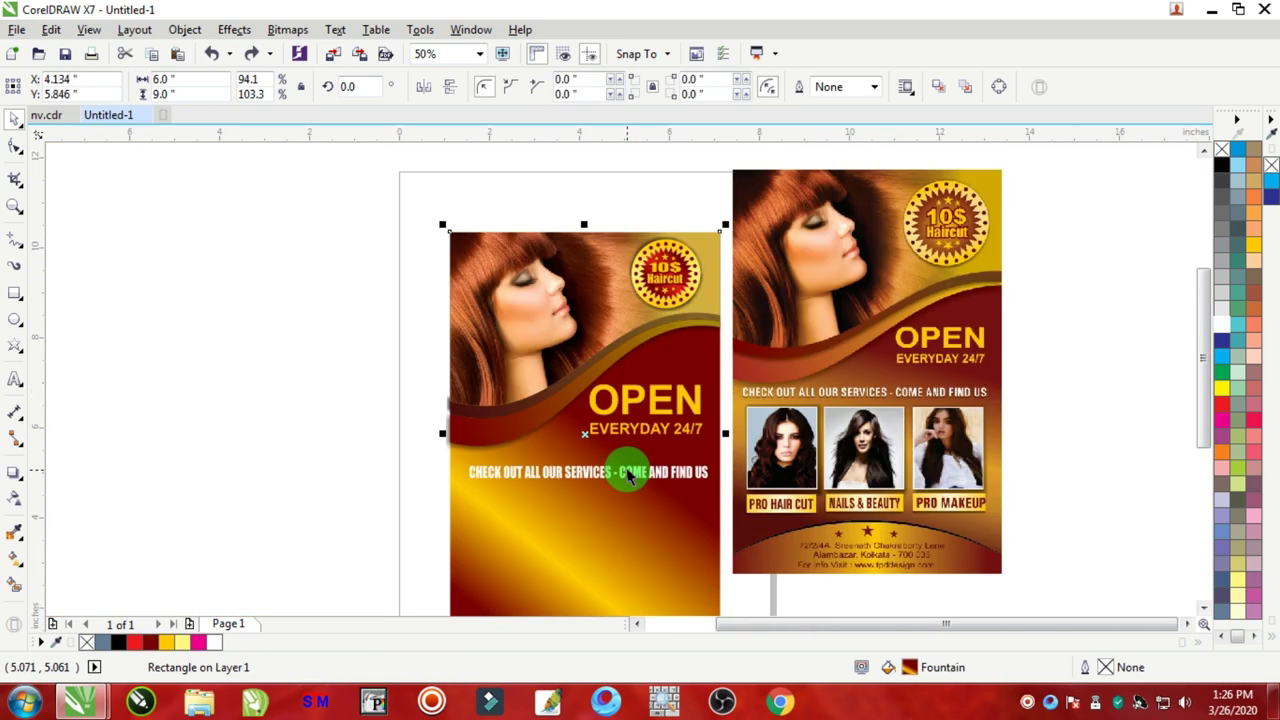
{"action": "scroll", "coordinate": [550, 474], "scroll_direction": "up", "scroll_amount": 2}
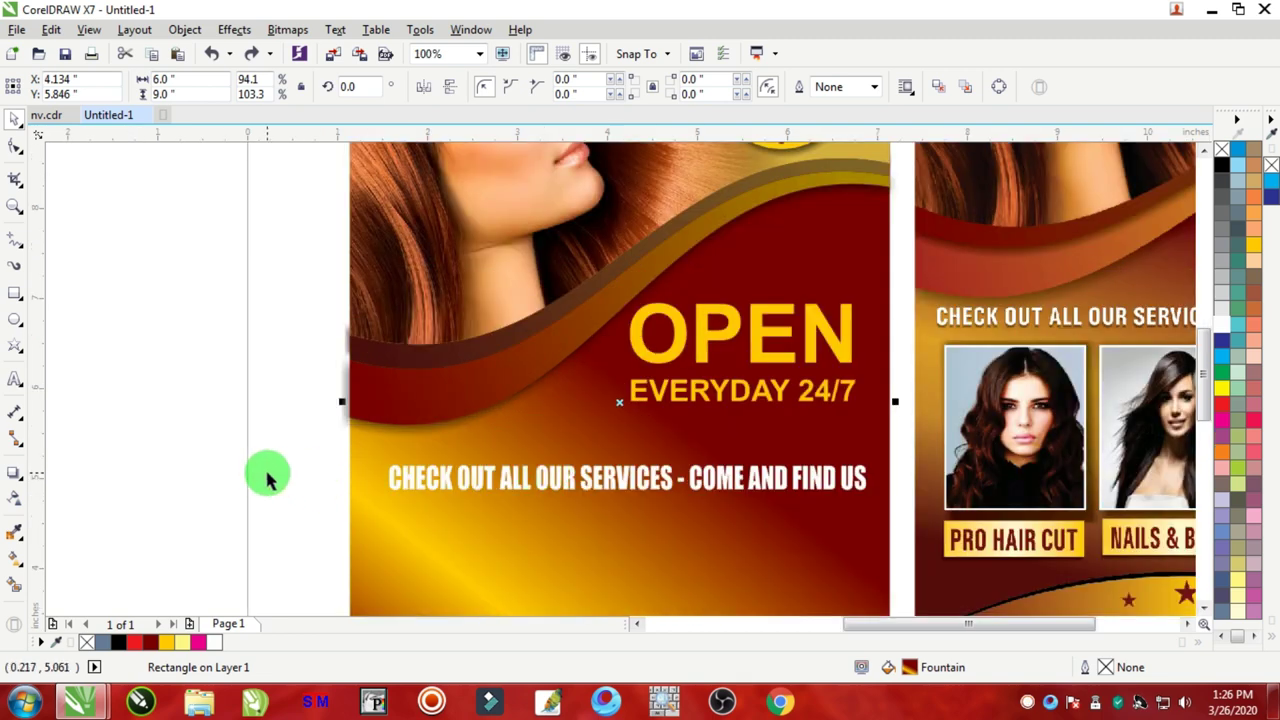
{"action": "left_click_drag", "start_coordinate": [257, 443], "coordinate": [694, 486]}
{"action": "scroll", "coordinate": [694, 486], "scroll_direction": "up", "scroll_amount": 2}
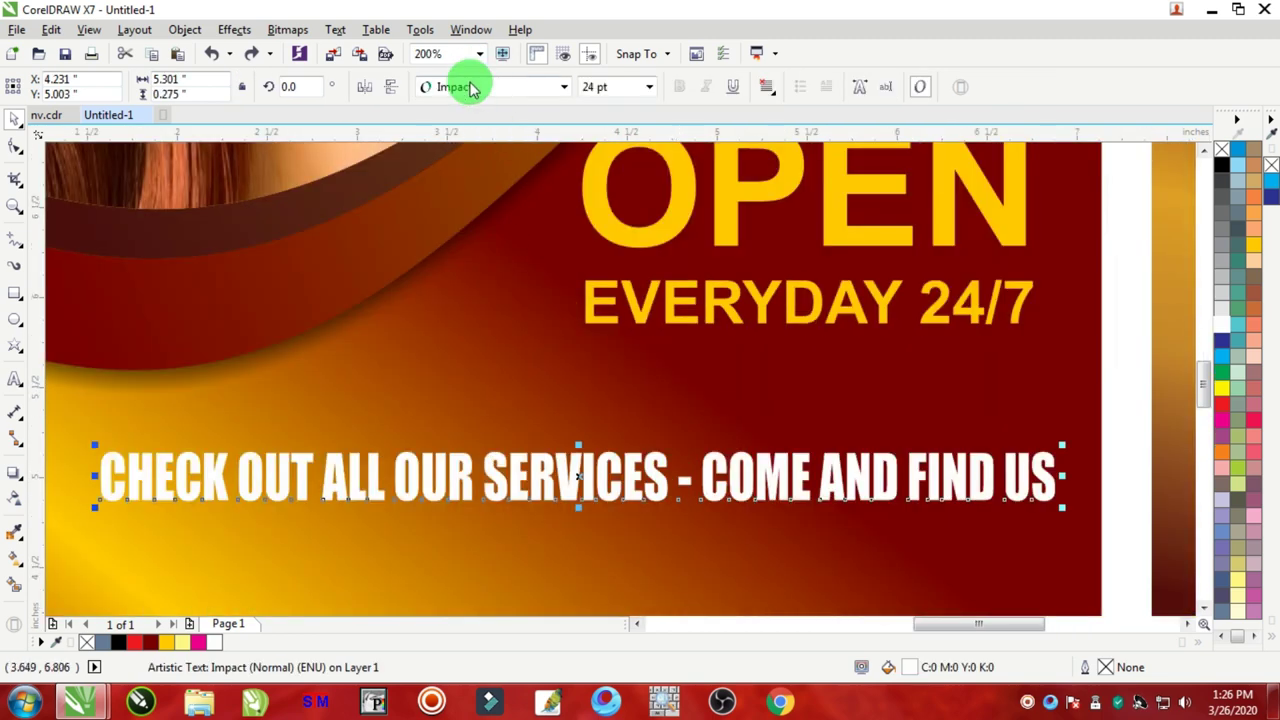
{"action": "left_click", "coordinate": [466, 86]}
{"action": "mouse_move", "coordinate": [466, 160]}
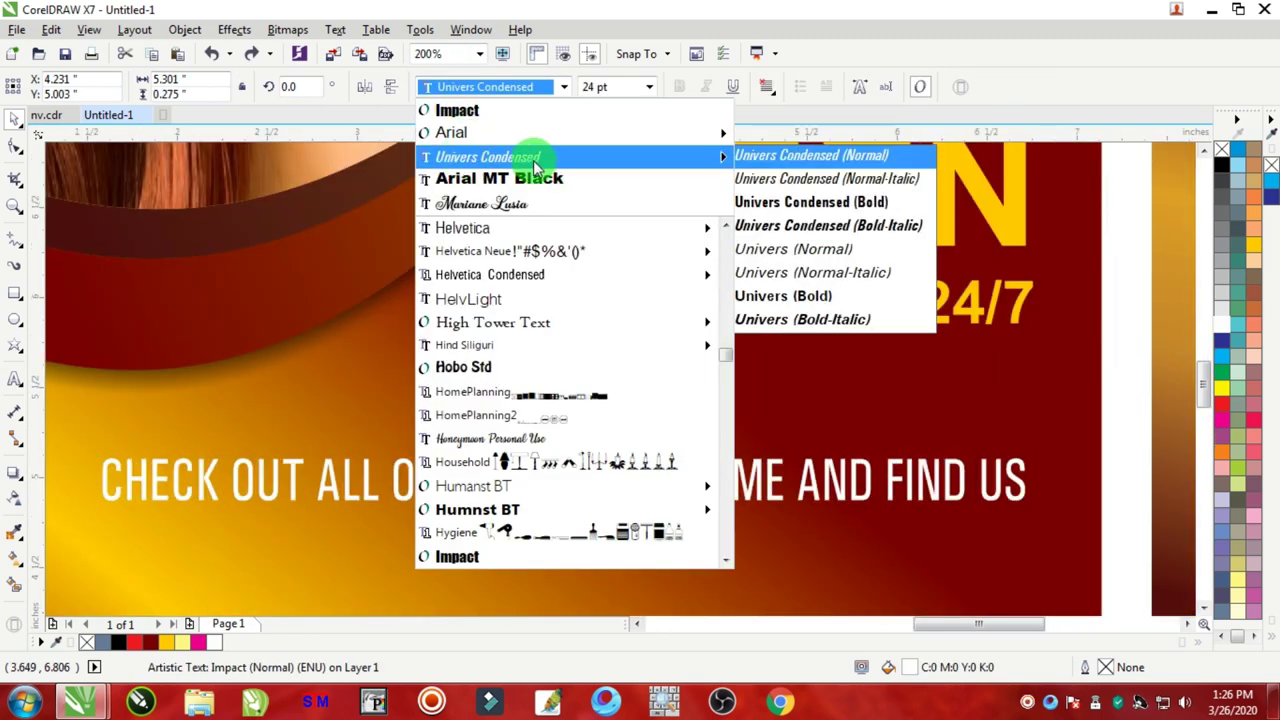
{"action": "left_click", "coordinate": [531, 159]}
{"action": "scroll", "coordinate": [573, 388], "scroll_direction": "down", "scroll_amount": 2}
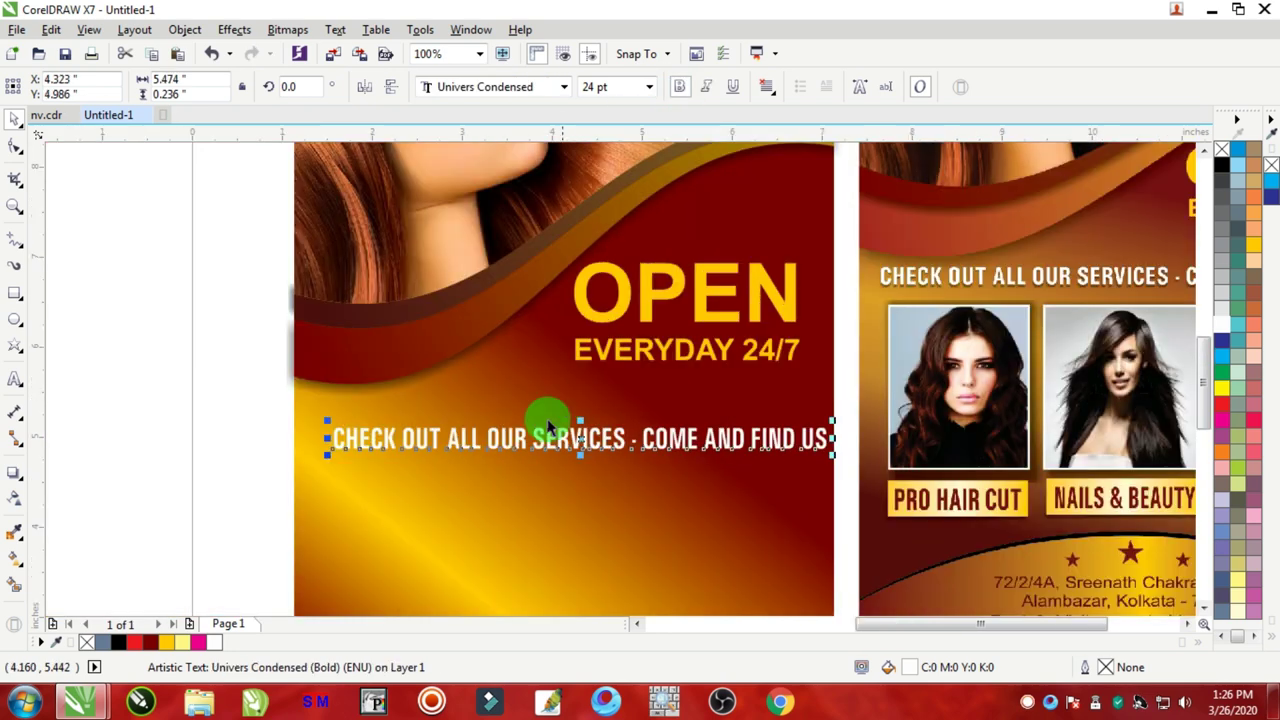
{"action": "key", "text": "ctrl+b"}
{"action": "scroll", "coordinate": [510, 445], "scroll_direction": "up", "scroll_amount": 1}
Step: Stretch the services line to about 5.56 inches wide and nudge it up
{"action": "scroll", "coordinate": [480, 448], "scroll_direction": "down", "scroll_amount": 1}
{"action": "left_click_drag", "start_coordinate": [491, 437], "coordinate": [463, 429]}
{"action": "left_click", "coordinate": [798, 430]}
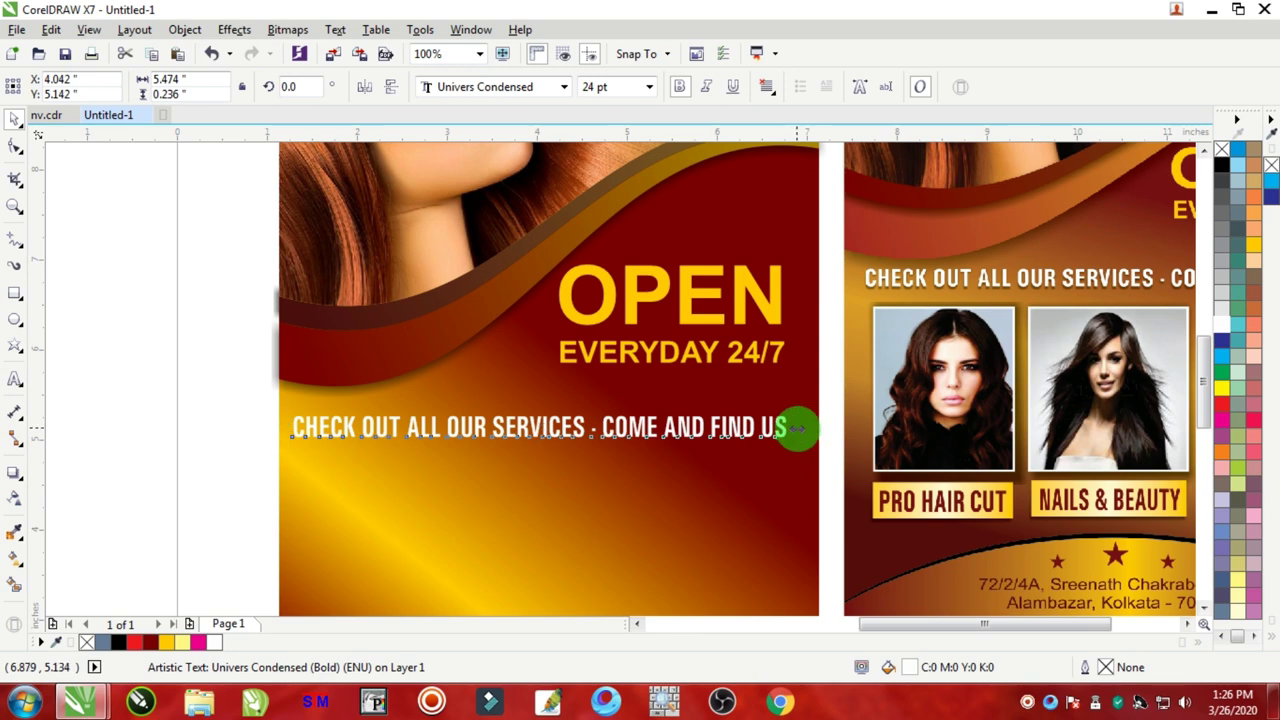
{"action": "left_click_drag", "start_coordinate": [798, 430], "coordinate": [806, 430]}
{"action": "left_click", "coordinate": [630, 428]}
{"action": "mouse_move", "coordinate": [635, 425]}
{"action": "left_mouse_down"}
{"action": "mouse_move", "coordinate": [623, 414]}
{"action": "mouse_move", "coordinate": [634, 414]}
{"action": "left_mouse_up"}
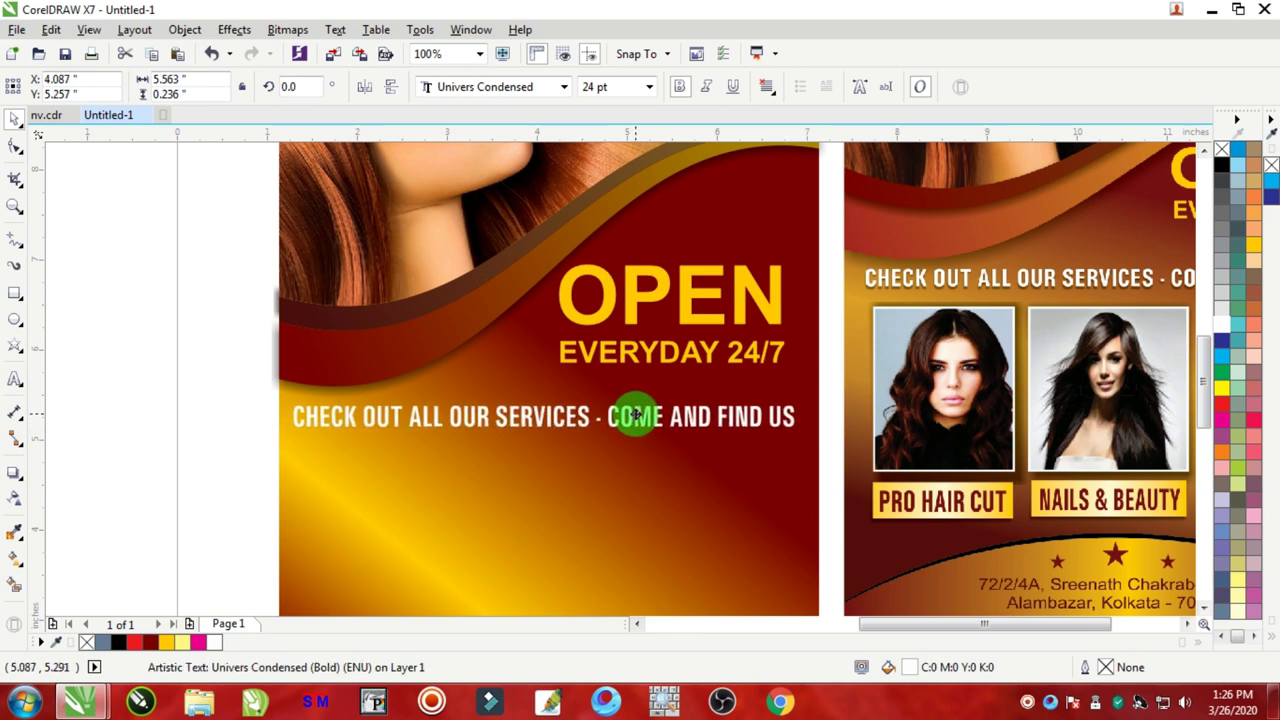
{"action": "scroll", "coordinate": [568, 430], "scroll_direction": "up", "scroll_amount": 1}
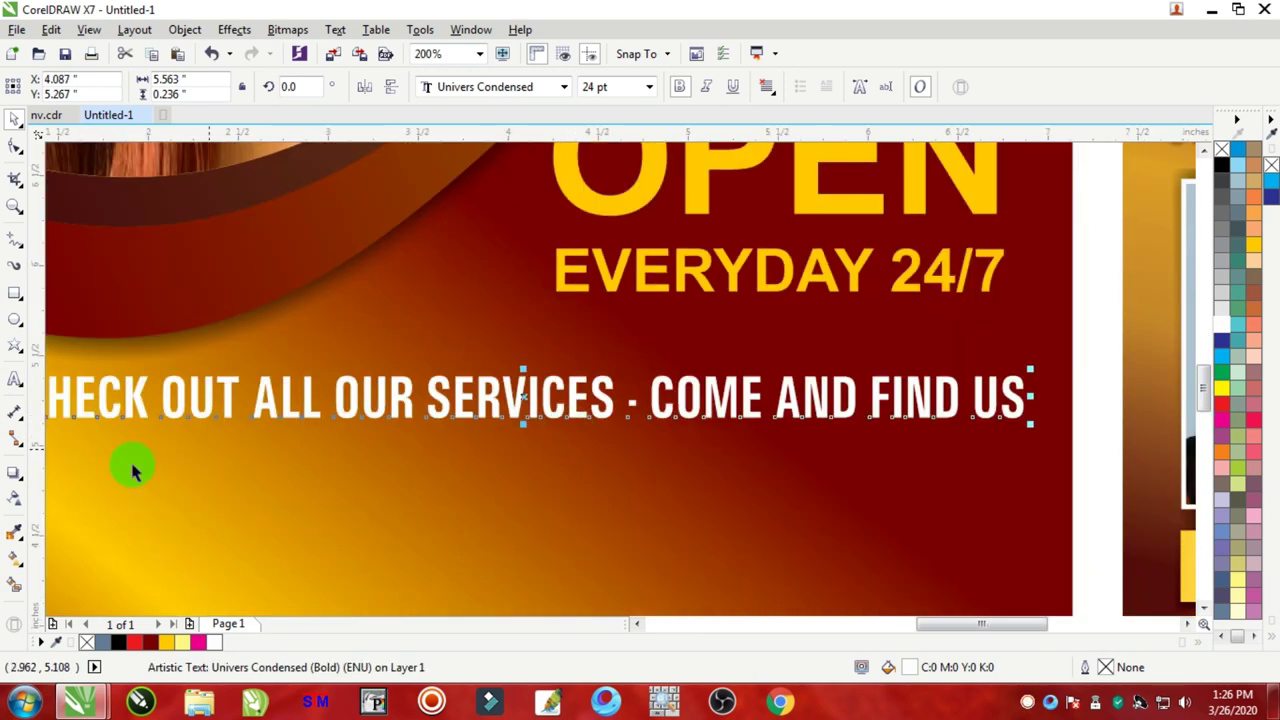
Step: Cast a black drop shadow under the white services line with feathering 4 and opacity 74
{"action": "left_click", "coordinate": [14, 478]}
{"action": "left_click_drag", "start_coordinate": [383, 380], "coordinate": [524, 423]}
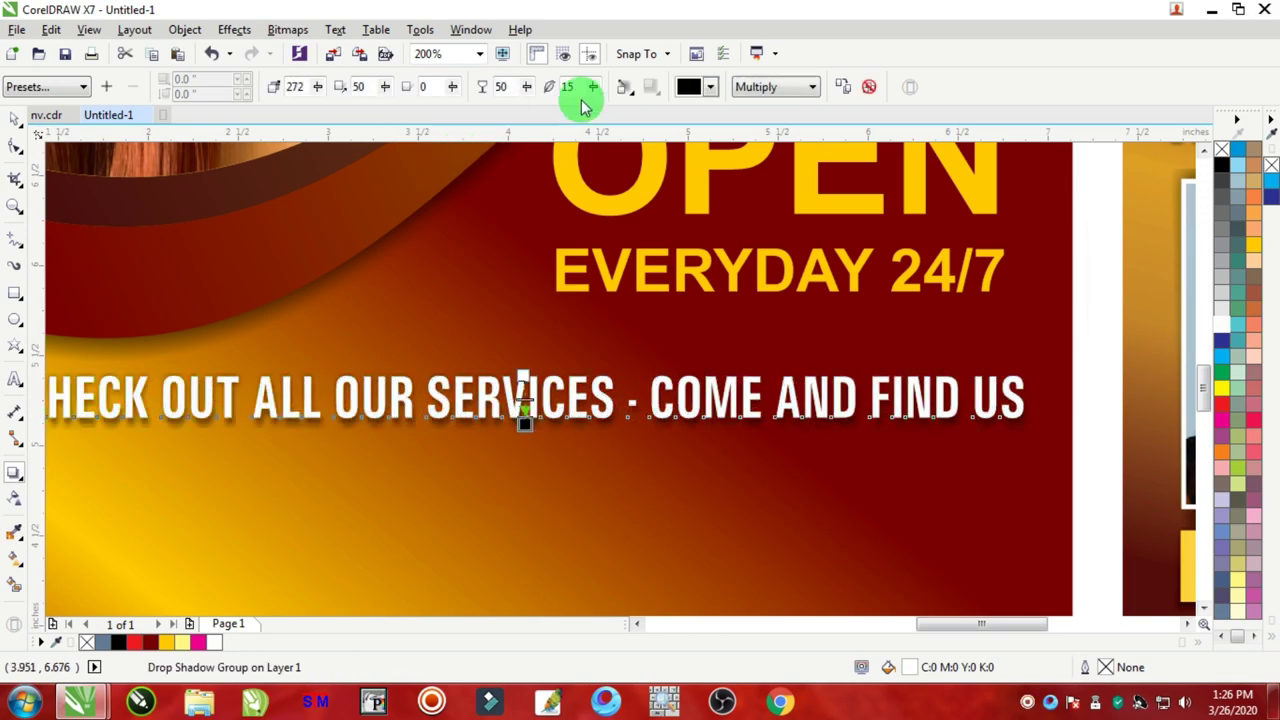
{"action": "left_click", "coordinate": [591, 90]}
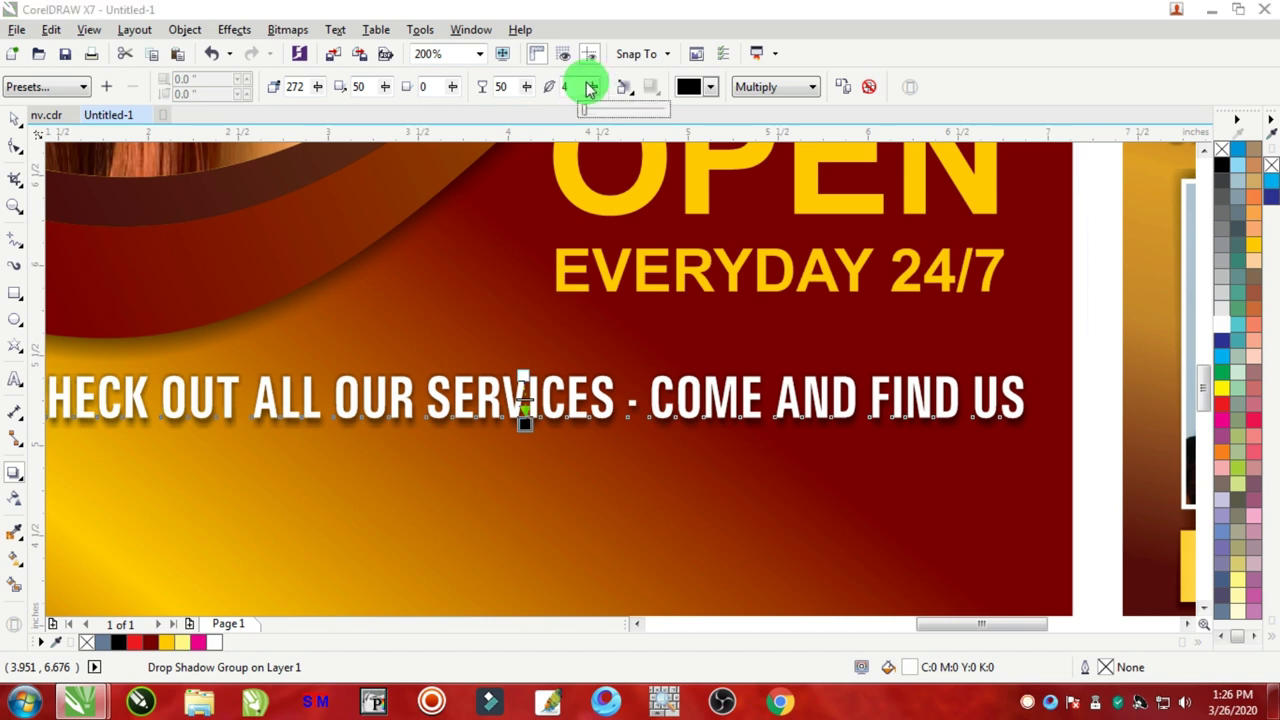
{"action": "left_click", "coordinate": [546, 90]}
{"action": "left_click_drag", "start_coordinate": [527, 90], "coordinate": [547, 92]}
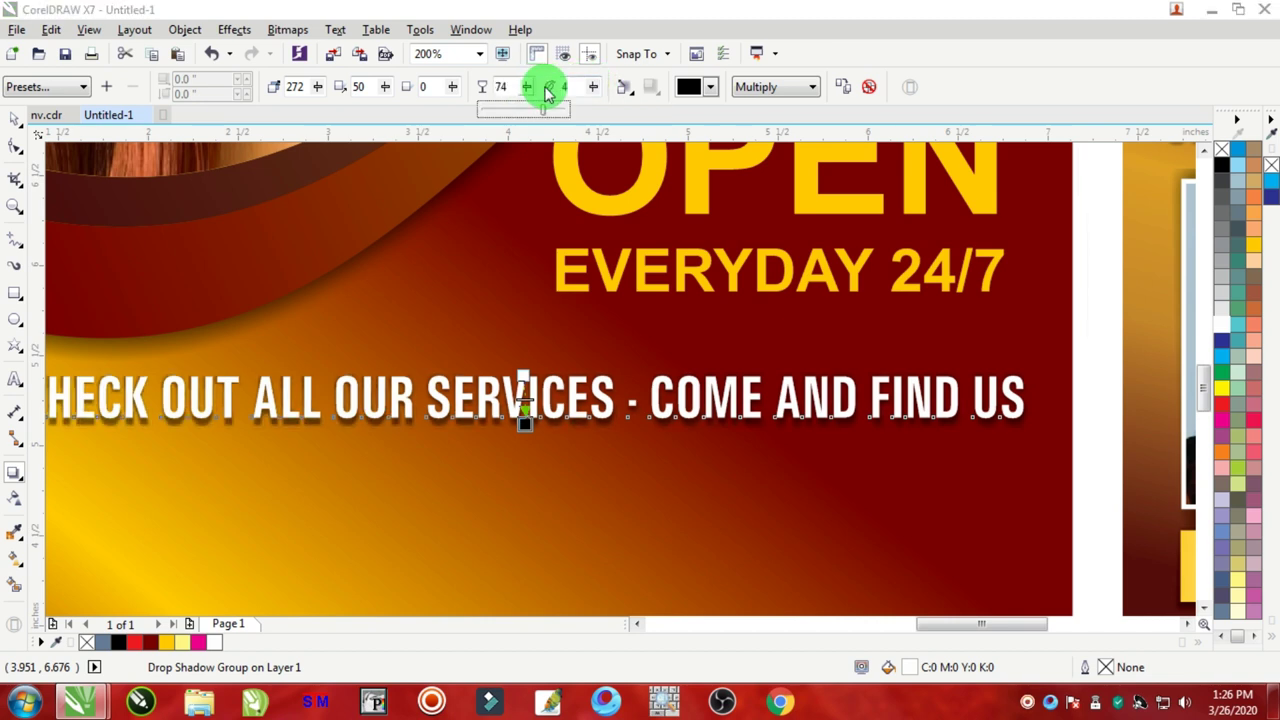
{"action": "scroll", "coordinate": [198, 288], "scroll_direction": "down", "scroll_amount": 2}
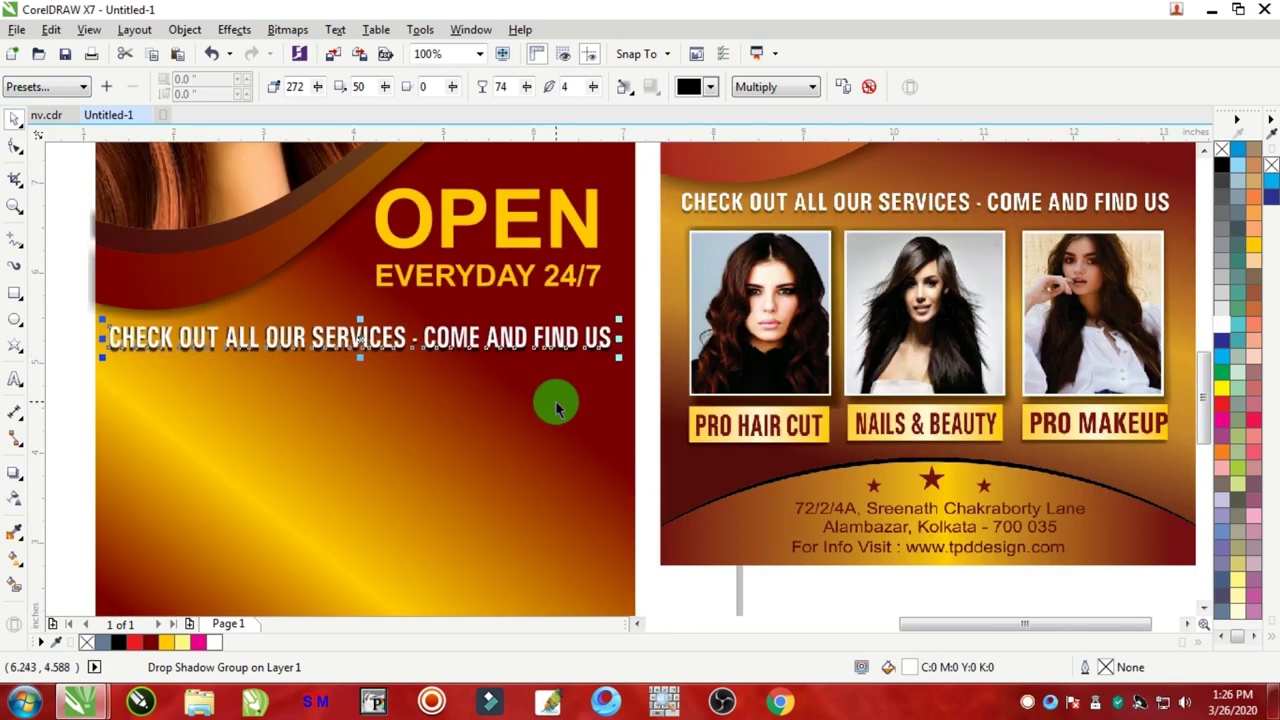
{"action": "scroll", "coordinate": [600, 392], "scroll_direction": "down", "scroll_amount": 4}
Step: Move the three small photos from beside the page closer to the flyer
{"action": "left_click_drag", "start_coordinate": [152, 277], "coordinate": [270, 500]}
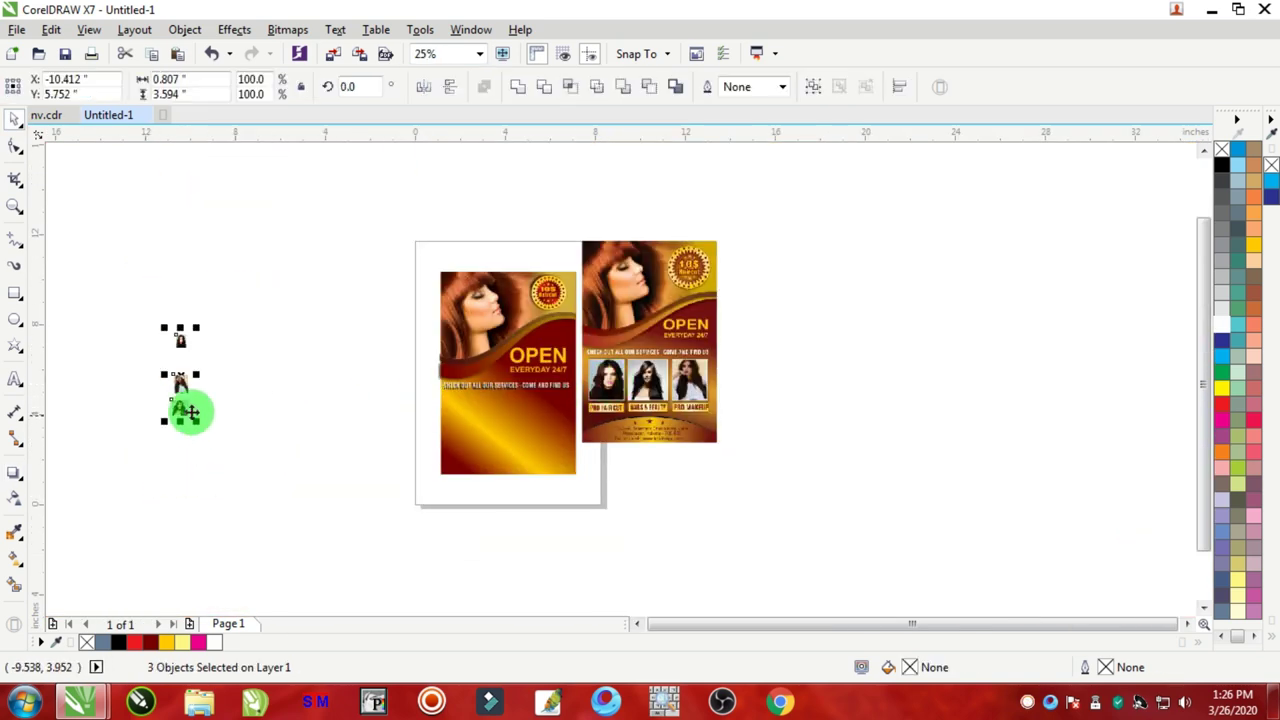
{"action": "left_click_drag", "start_coordinate": [186, 414], "coordinate": [398, 440]}
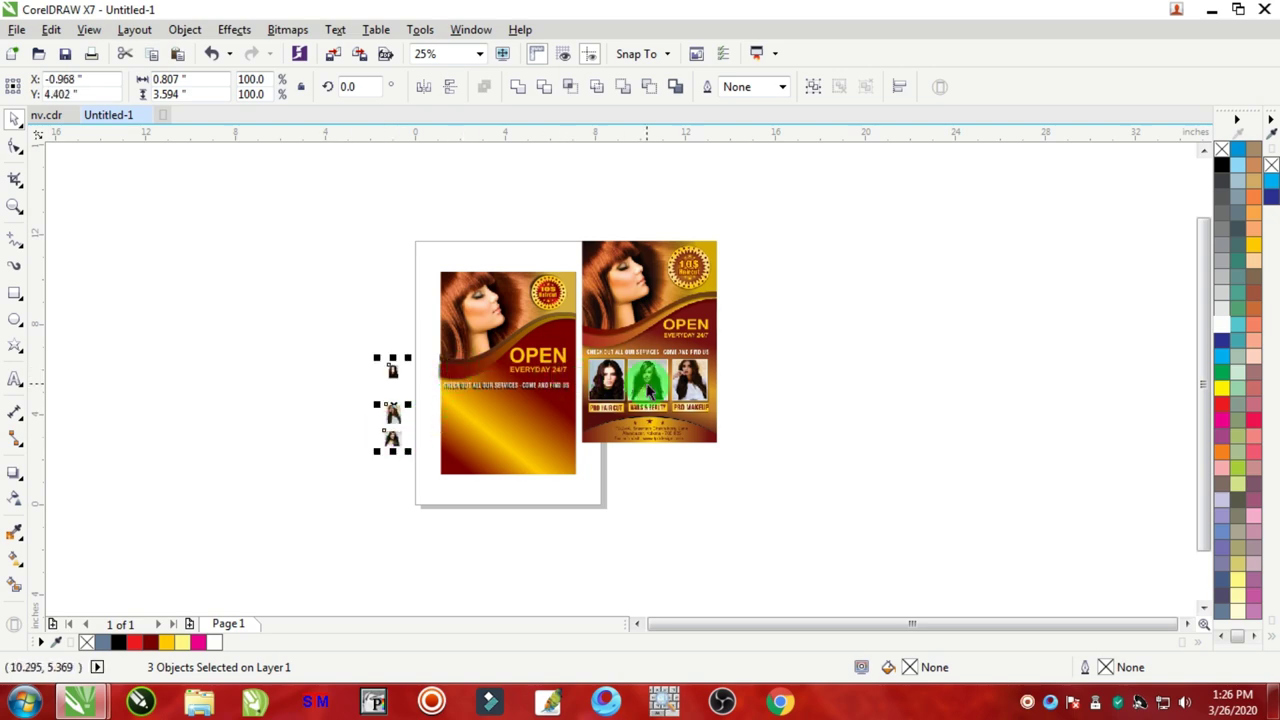
{"action": "scroll", "coordinate": [613, 388], "scroll_direction": "up", "scroll_amount": 5}
{"action": "scroll", "coordinate": [611, 380], "scroll_direction": "down", "scroll_amount": 6}
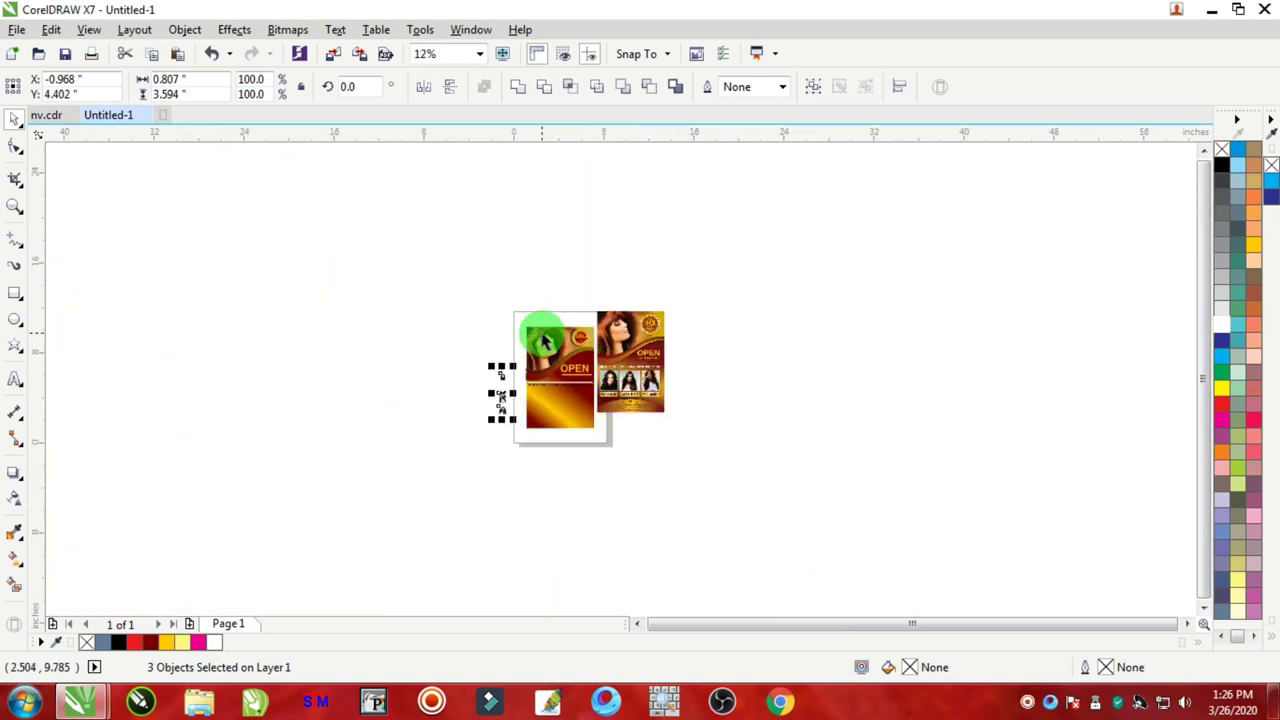
{"action": "scroll", "coordinate": [583, 350], "scroll_direction": "up", "scroll_amount": 6}
{"action": "scroll", "coordinate": [585, 350], "scroll_direction": "down", "scroll_amount": 7}
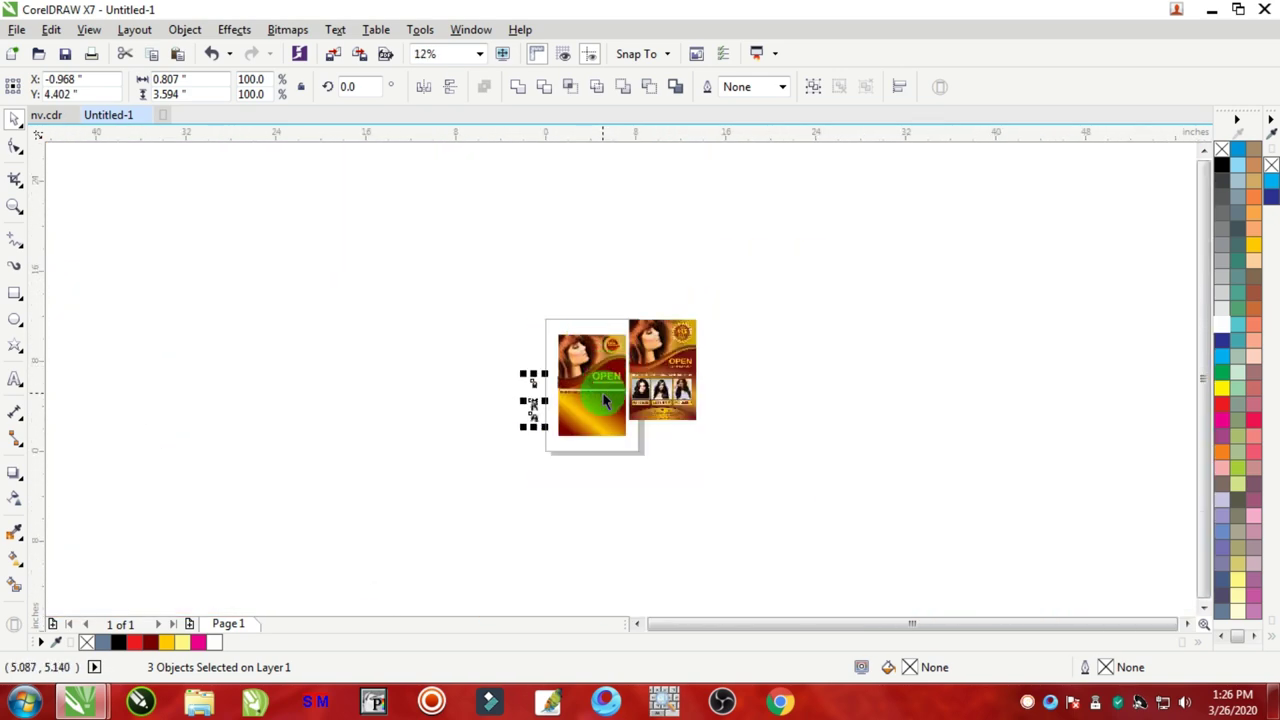
{"action": "scroll", "coordinate": [602, 395], "scroll_direction": "up", "scroll_amount": 2}
{"action": "left_click", "coordinate": [486, 406]}
{"action": "scroll", "coordinate": [505, 423], "scroll_direction": "up", "scroll_amount": 2}
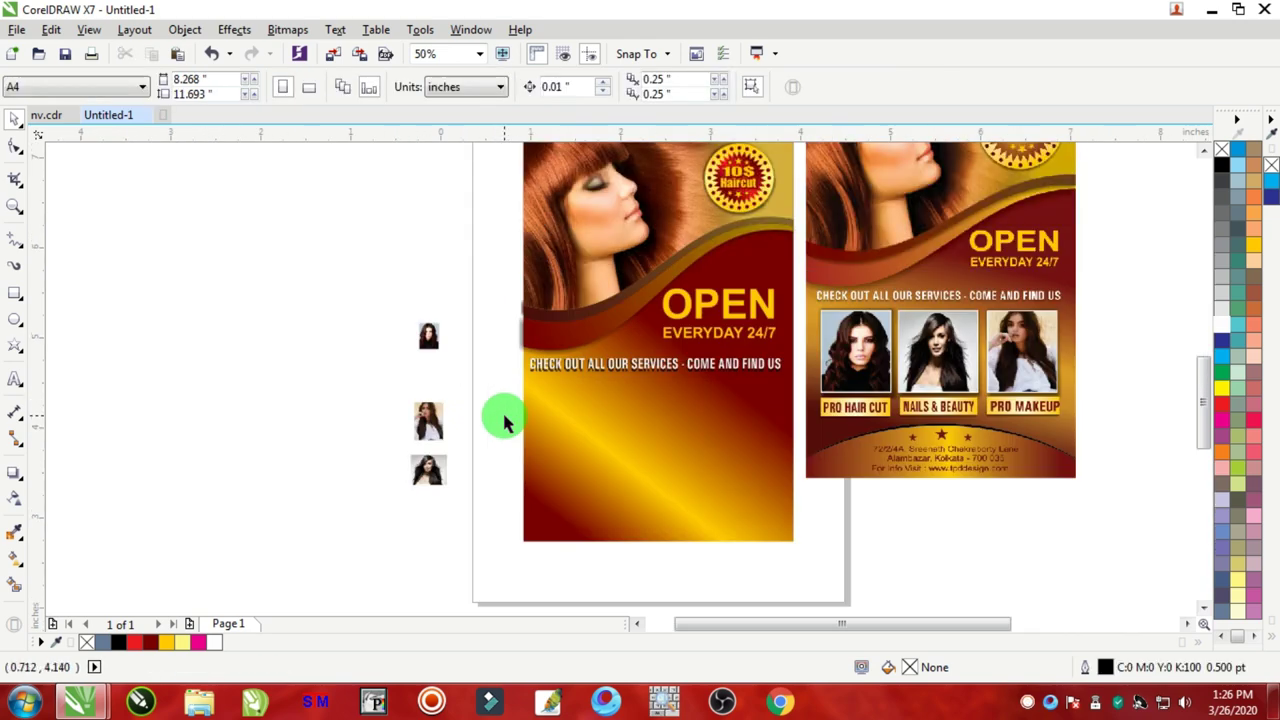
{"action": "scroll", "coordinate": [505, 423], "scroll_direction": "up", "scroll_amount": 2}
Step: Place and enlarge the first two portraits side by side, bringing the second forward with Shift+PgUp
{"action": "left_click_drag", "start_coordinate": [357, 263], "coordinate": [585, 368]}
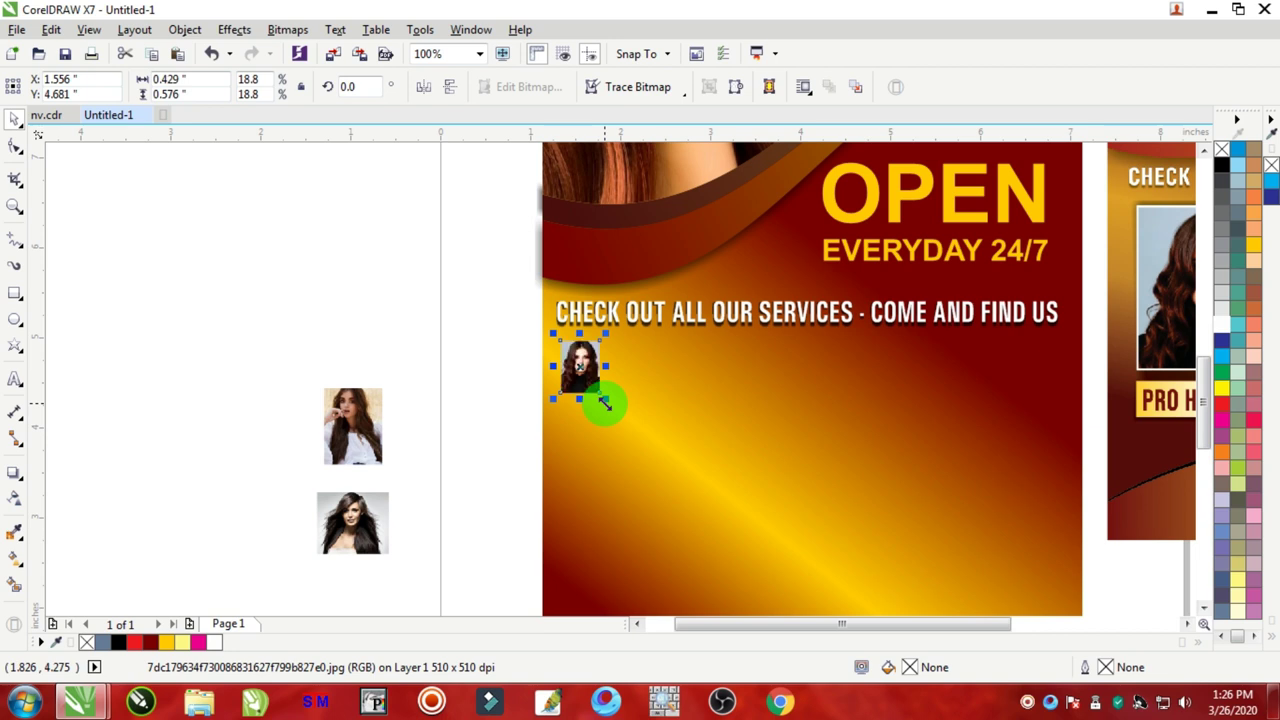
{"action": "left_click_drag", "start_coordinate": [605, 403], "coordinate": [676, 492]}
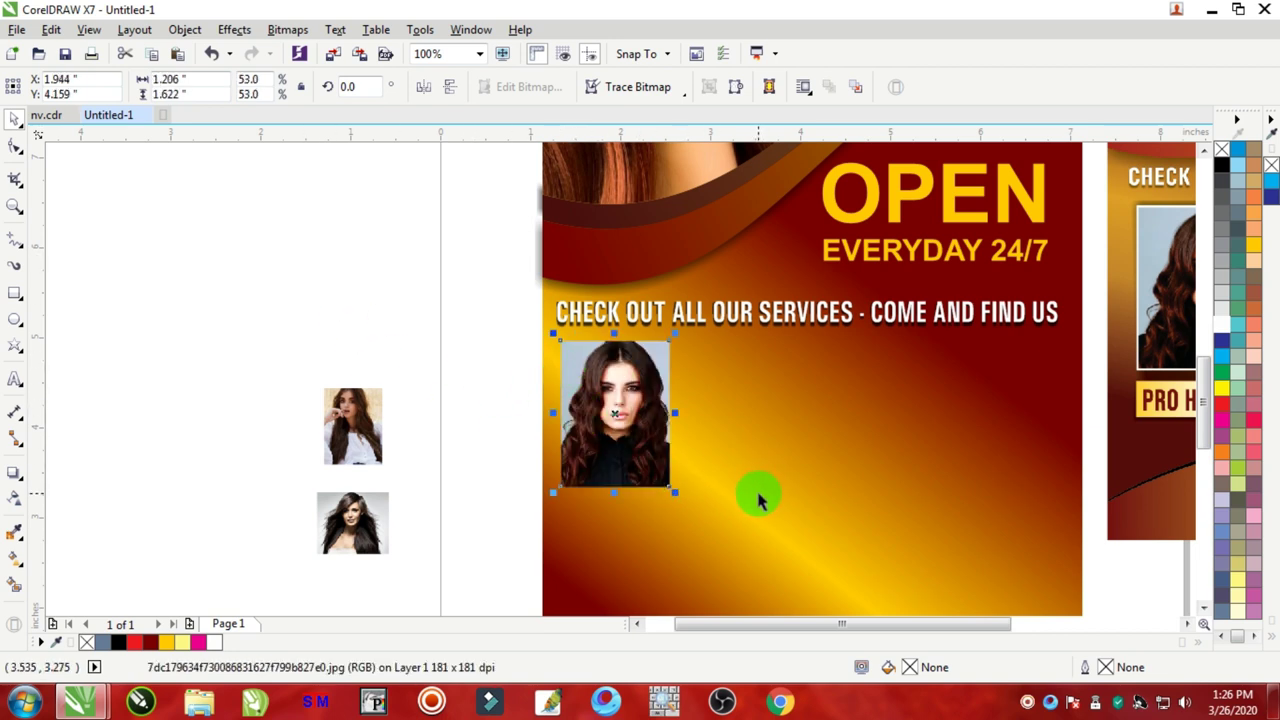
{"action": "left_click", "coordinate": [371, 297]}
{"action": "left_click_drag", "start_coordinate": [366, 426], "coordinate": [717, 374]}
{"action": "scroll", "coordinate": [748, 375], "scroll_direction": "up", "scroll_amount": 3}
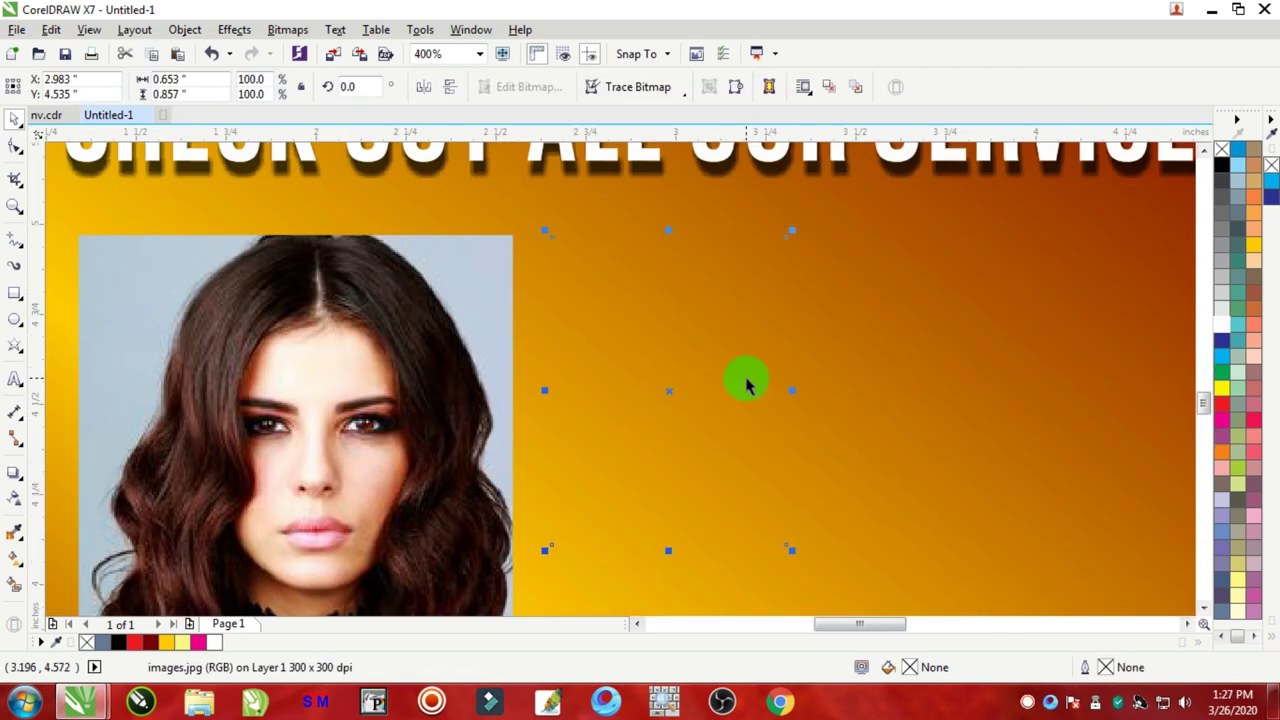
{"action": "key", "text": "shift+Page_Up"}
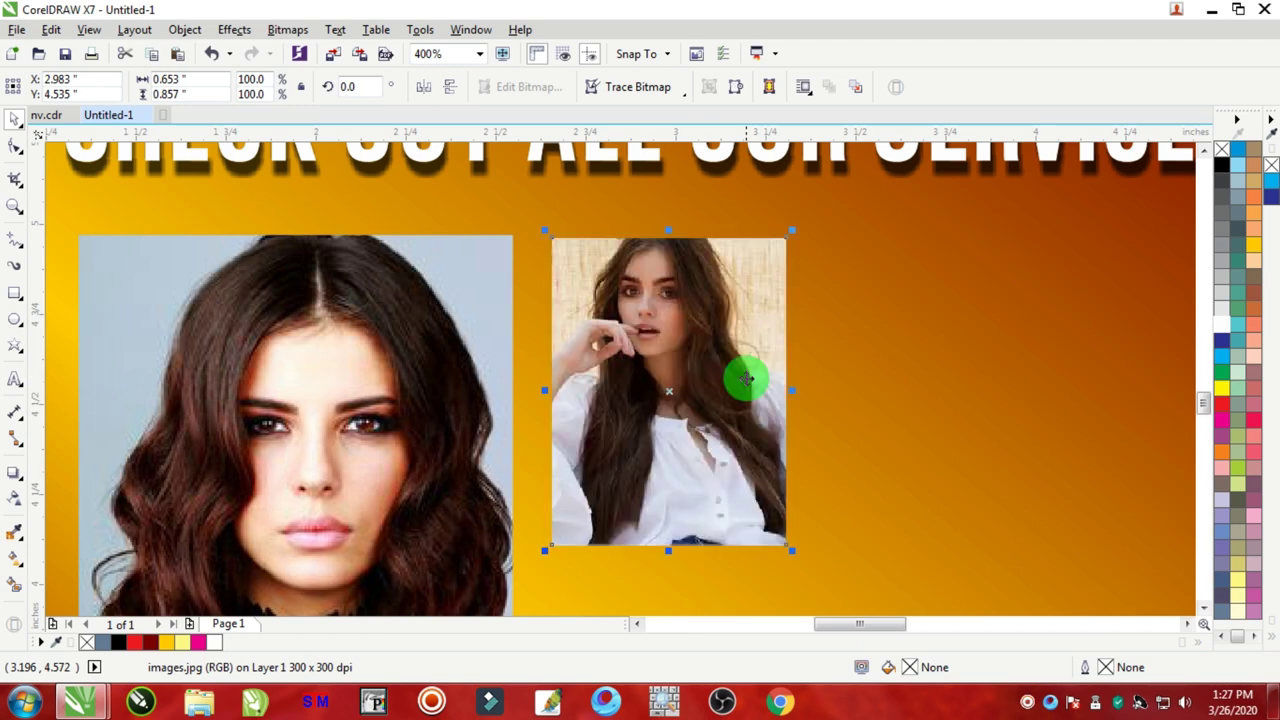
{"action": "scroll", "coordinate": [746, 378], "scroll_direction": "down", "scroll_amount": 2}
{"action": "scroll", "coordinate": [782, 528], "scroll_direction": "down", "scroll_amount": 5}
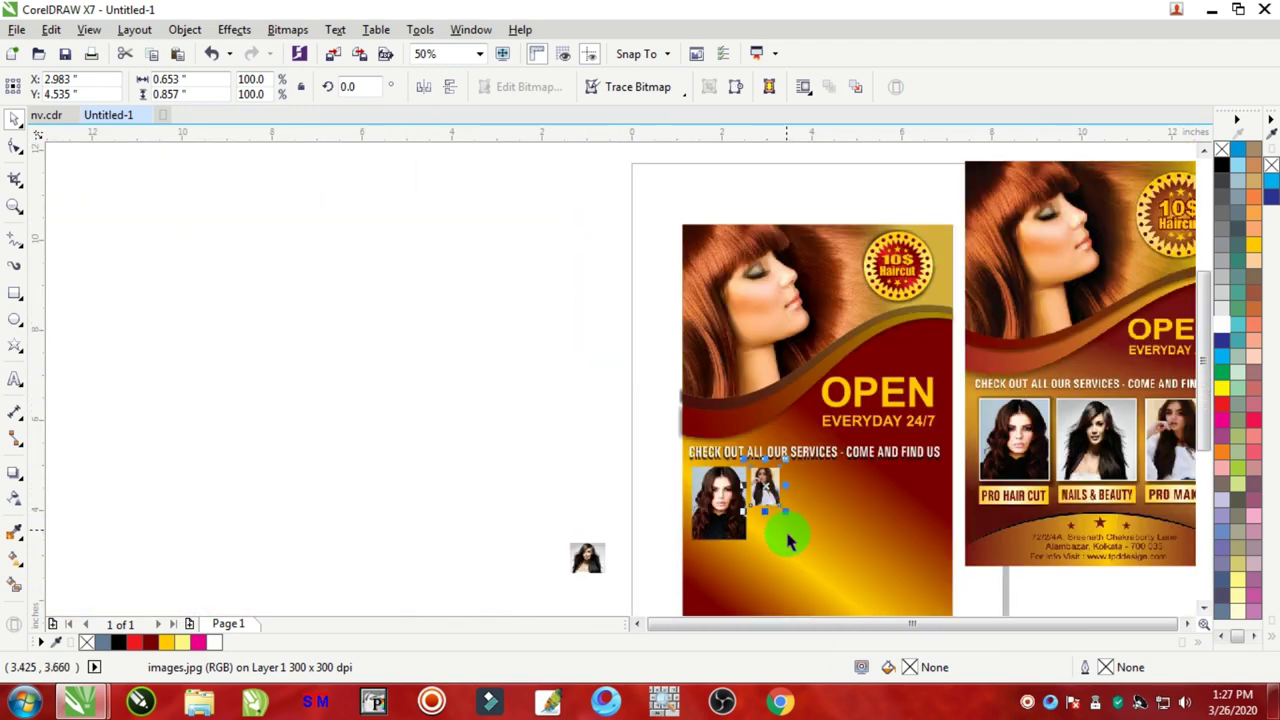
{"action": "scroll", "coordinate": [770, 520], "scroll_direction": "up", "scroll_amount": 5}
{"action": "left_click_drag", "start_coordinate": [727, 414], "coordinate": [829, 546]}
Step: Move the third photo beside the second and enlarge it to complete the row
{"action": "scroll", "coordinate": [743, 514], "scroll_direction": "down", "scroll_amount": 2}
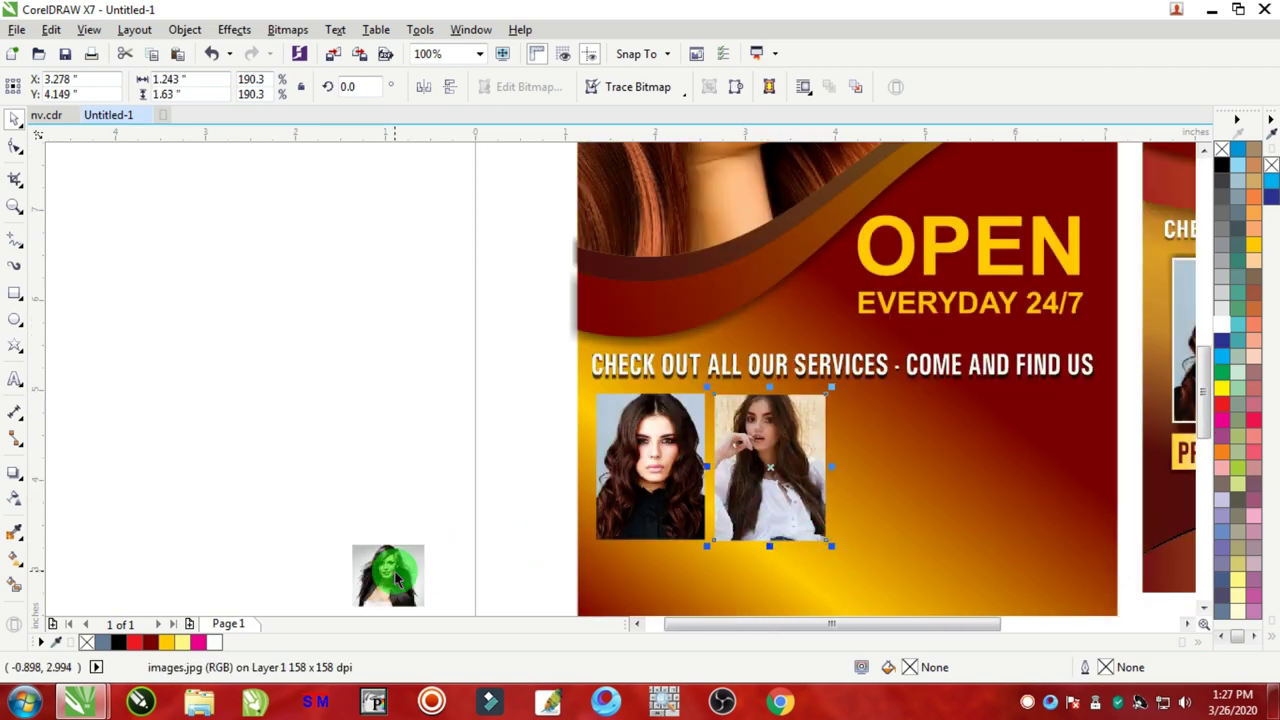
{"action": "left_click_drag", "start_coordinate": [386, 571], "coordinate": [879, 426]}
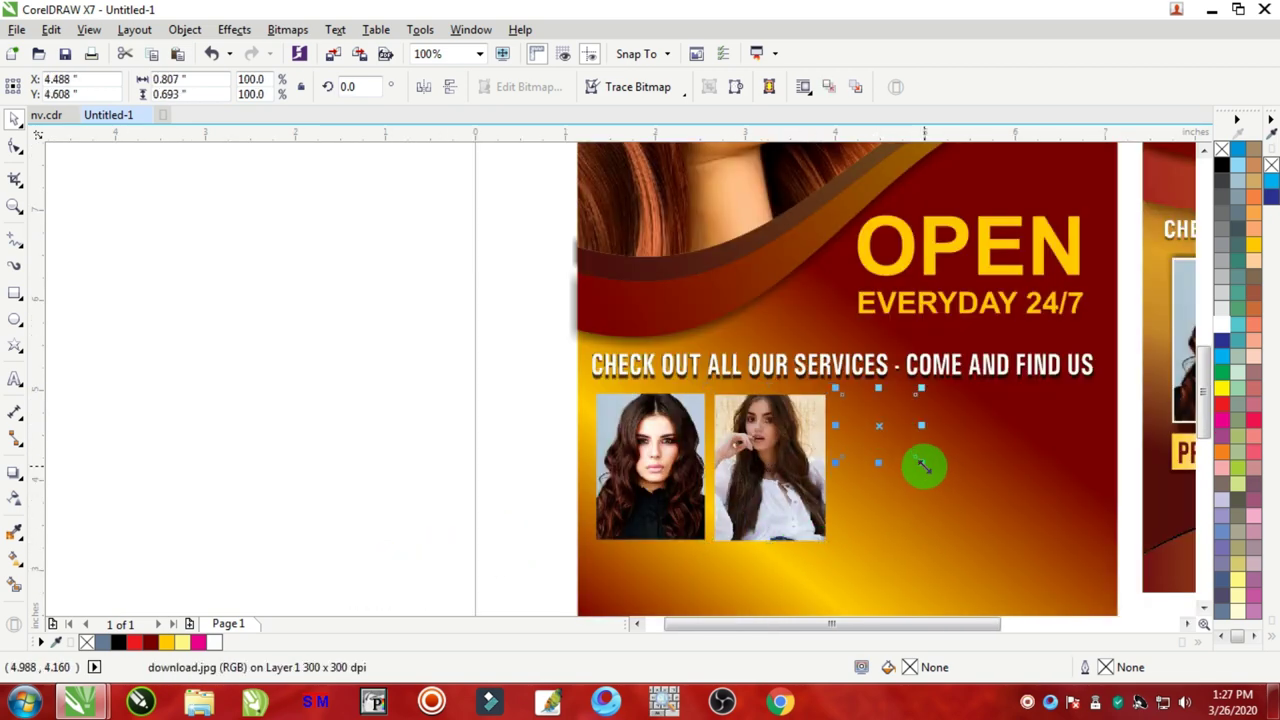
{"action": "left_click_drag", "start_coordinate": [922, 463], "coordinate": [1023, 571]}
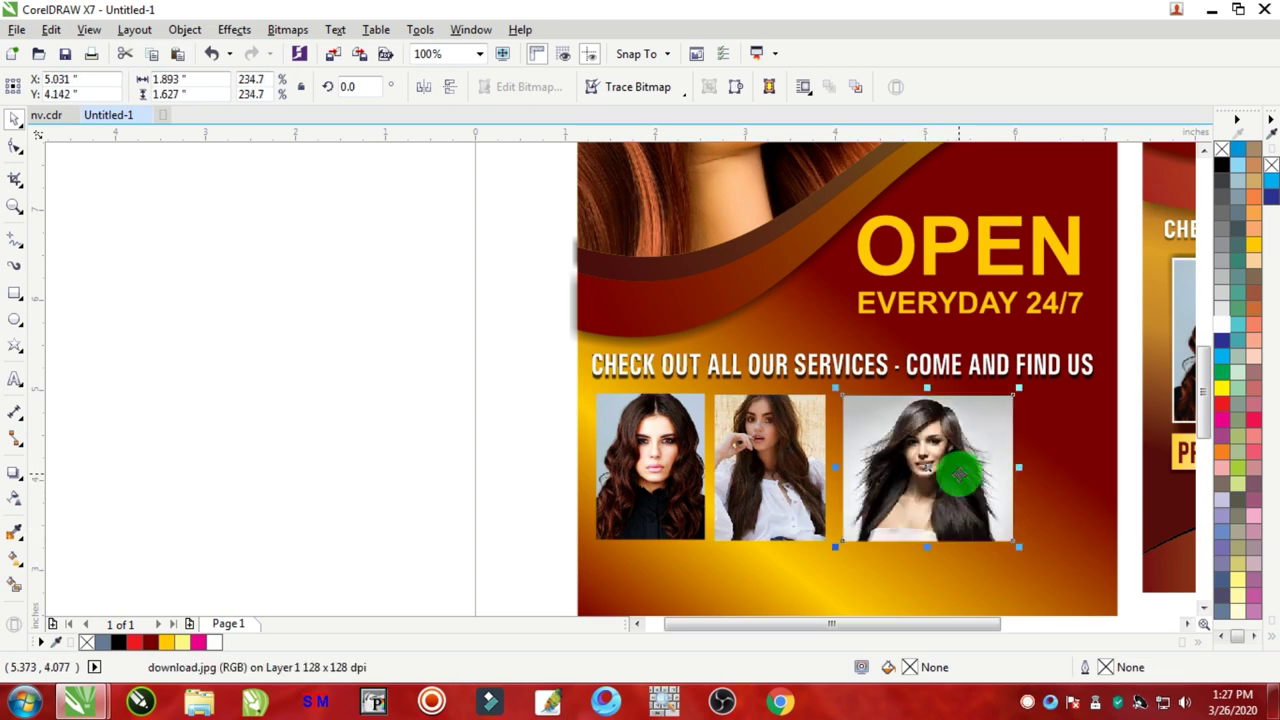
{"action": "scroll", "coordinate": [971, 471], "scroll_direction": "up", "scroll_amount": 1}
{"action": "scroll", "coordinate": [966, 460], "scroll_direction": "down", "scroll_amount": 1}
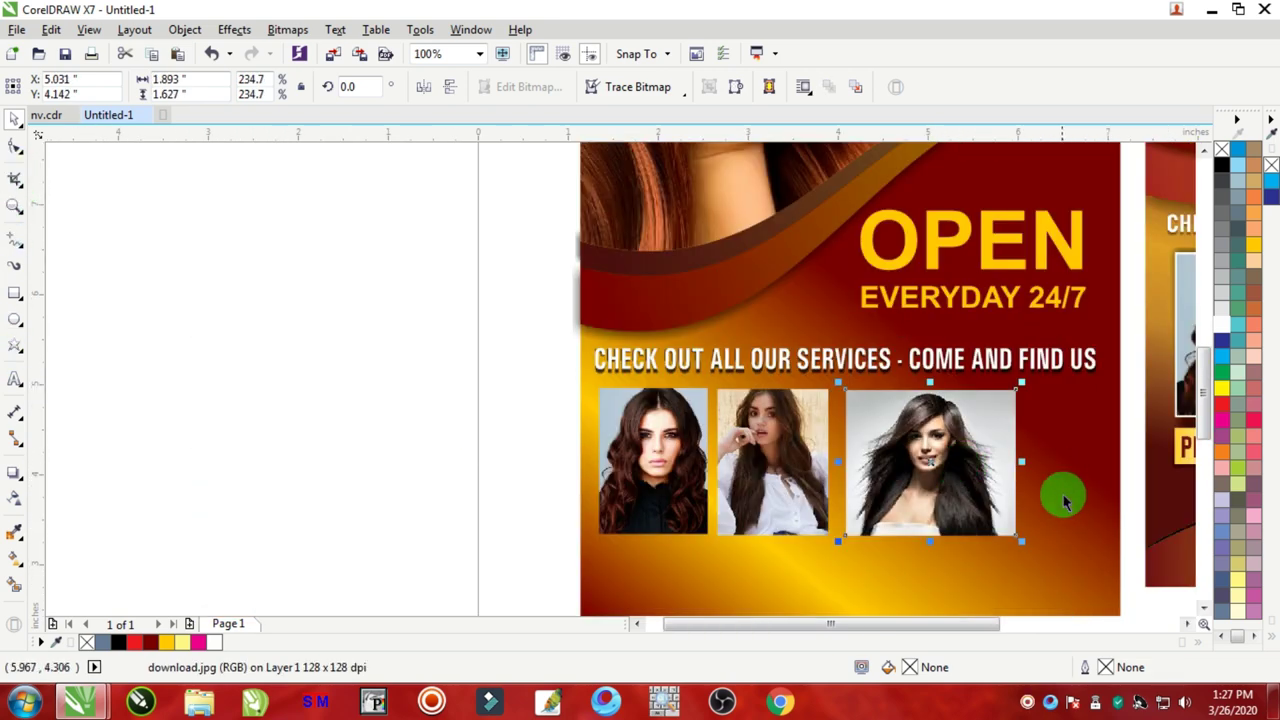
{"action": "scroll", "coordinate": [920, 508], "scroll_direction": "up", "scroll_amount": 1}
Step: Crop the third photo narrower by pulling in the crop box's left and right edges
{"action": "left_click", "coordinate": [14, 184]}
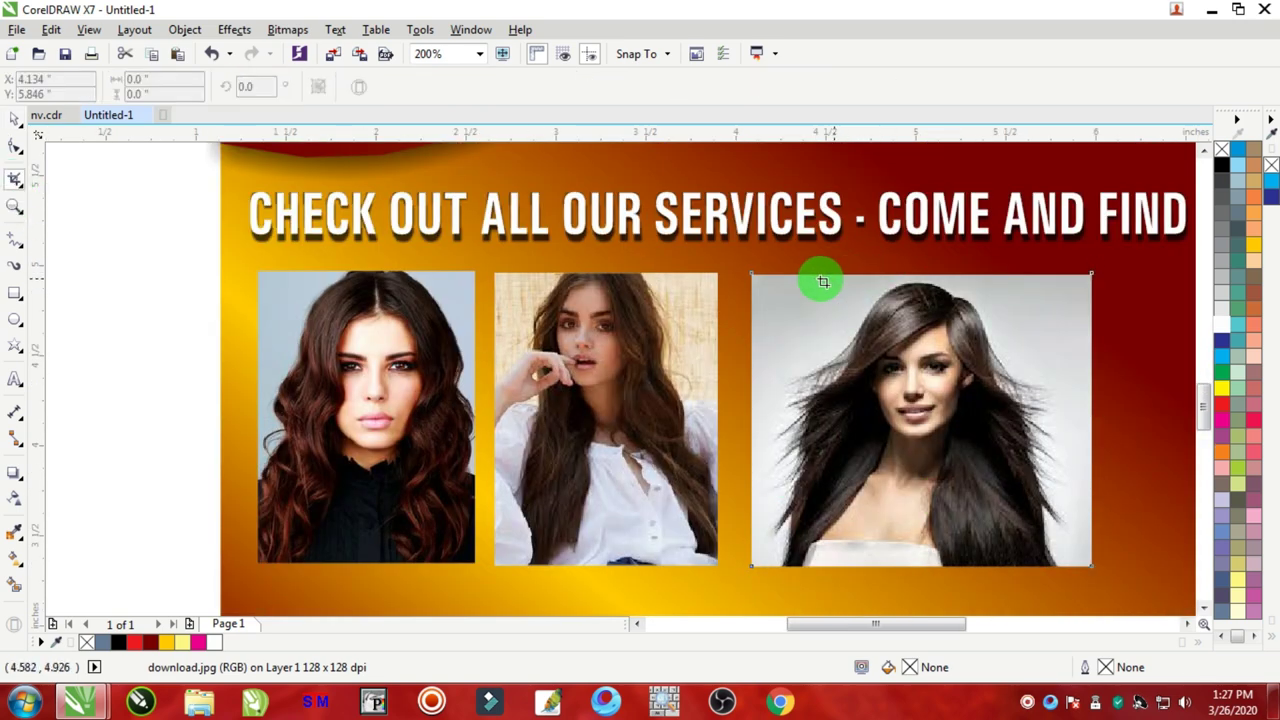
{"action": "left_click_drag", "start_coordinate": [783, 273], "coordinate": [1044, 565]}
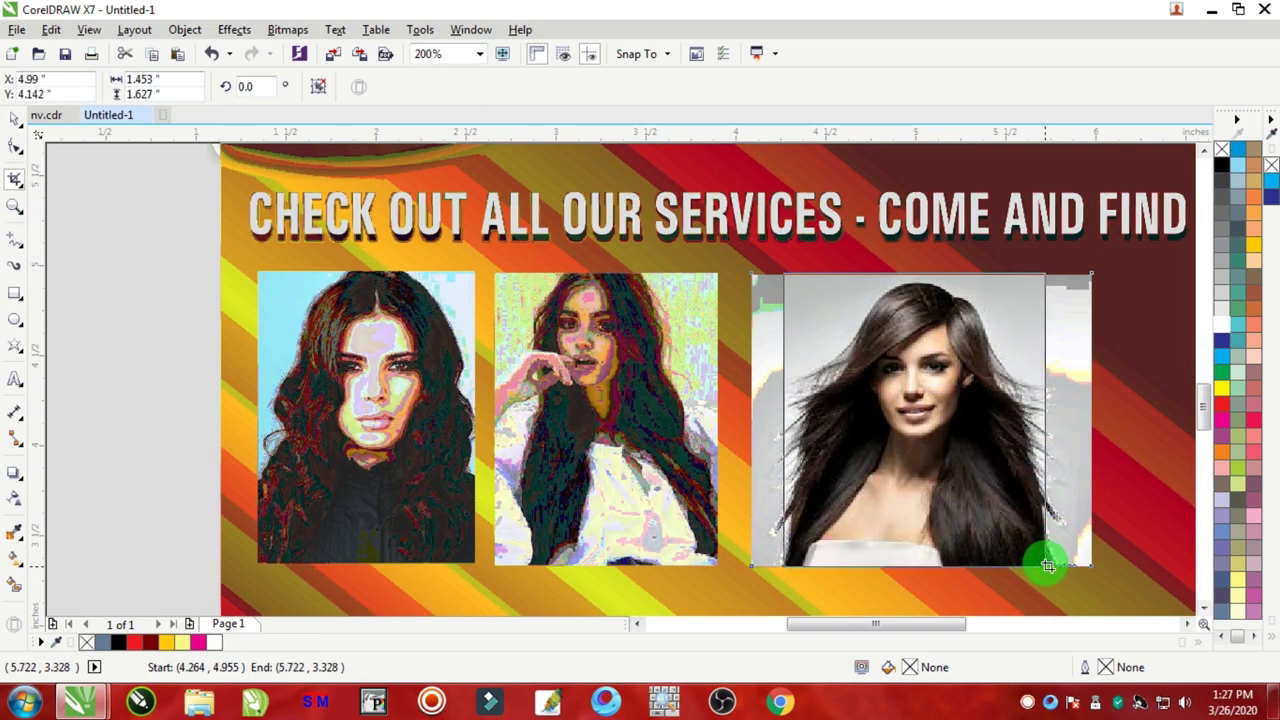
{"action": "left_click_drag", "start_coordinate": [783, 420], "coordinate": [795, 421]}
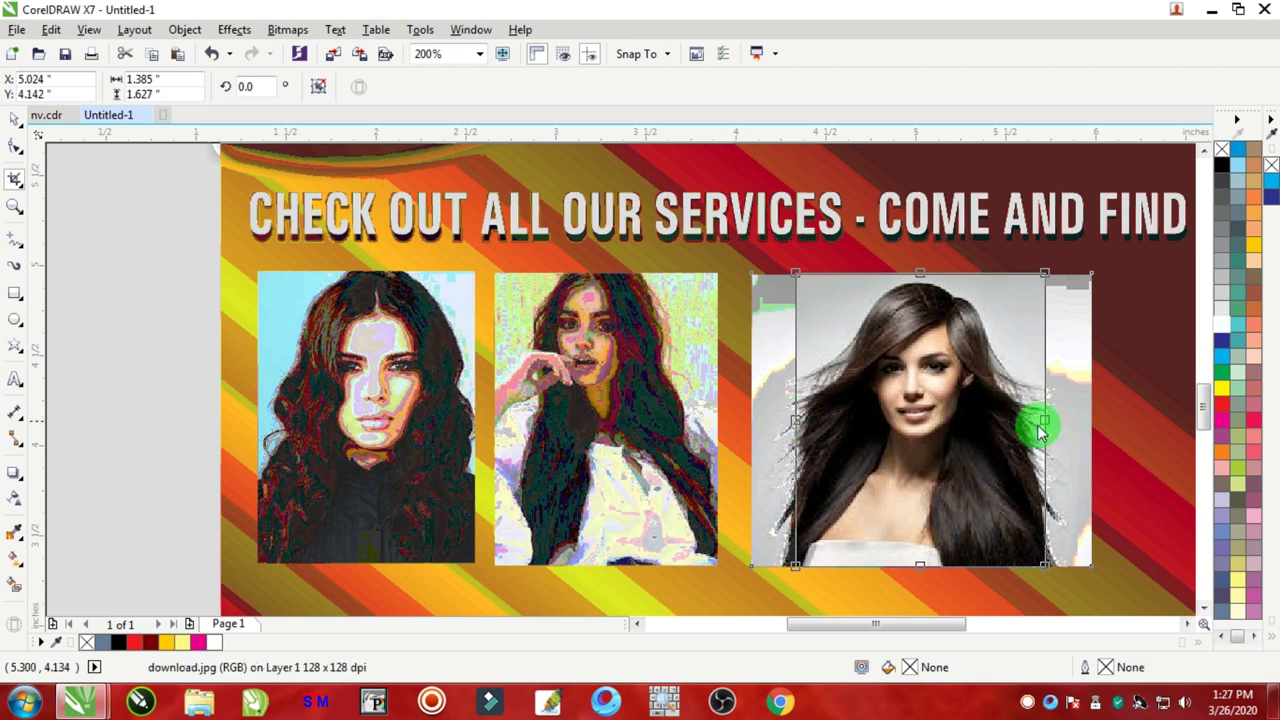
{"action": "left_click_drag", "start_coordinate": [1043, 420], "coordinate": [1035, 420]}
{"action": "double_click", "coordinate": [936, 402]}
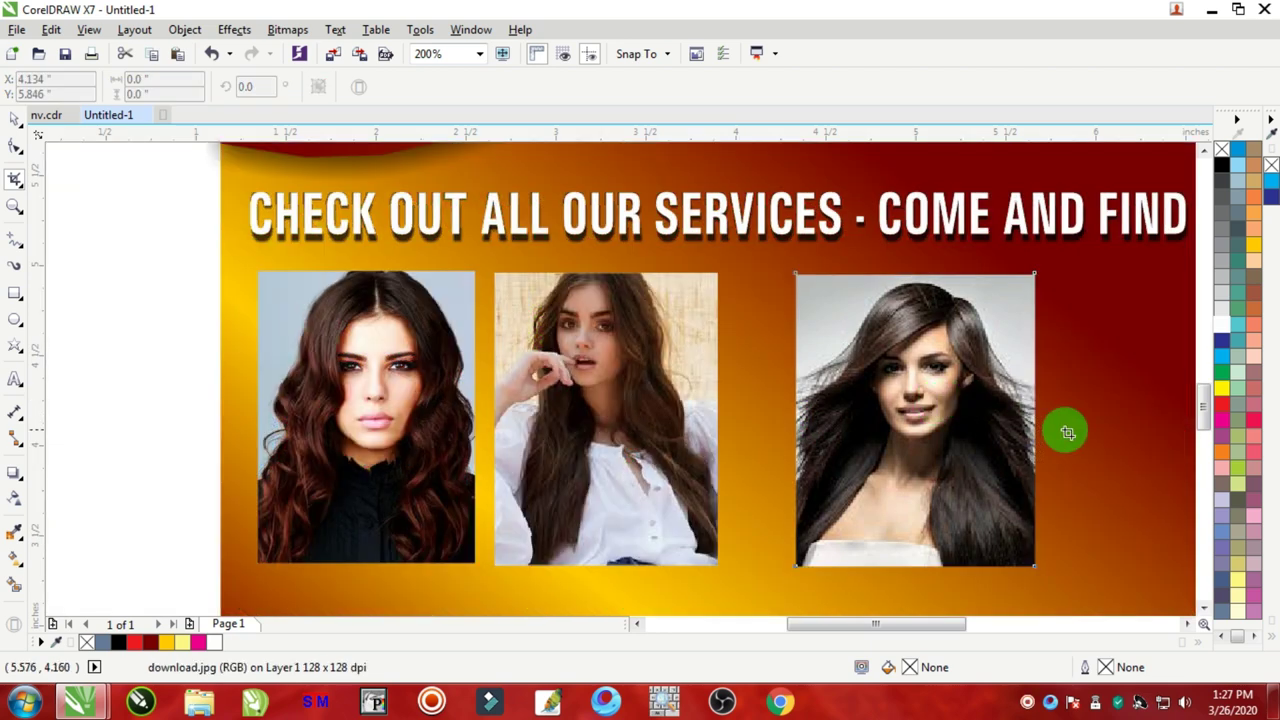
{"action": "left_click", "coordinate": [15, 118]}
{"action": "left_click", "coordinate": [363, 343]}
{"action": "scroll", "coordinate": [363, 350], "scroll_direction": "down", "scroll_amount": 1}
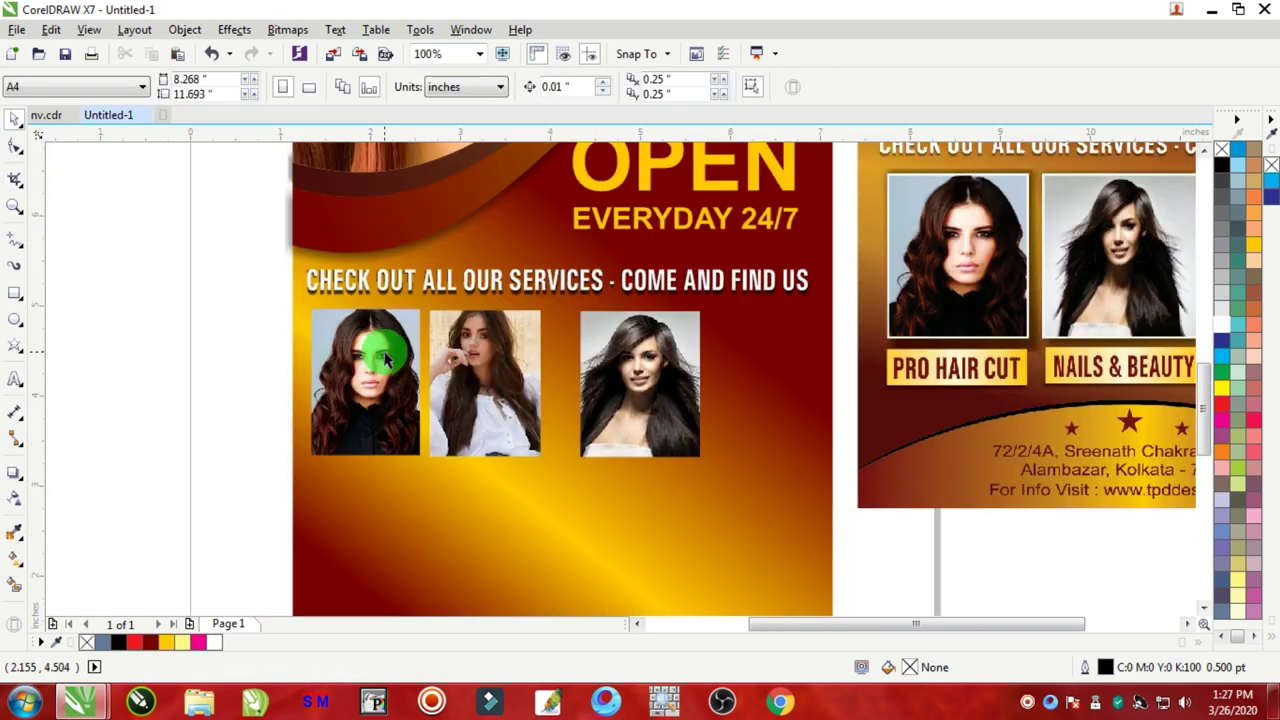
Step: Switch the units to millimetres and size the first photo to 32 × 42 mm
{"action": "left_click", "coordinate": [474, 366]}
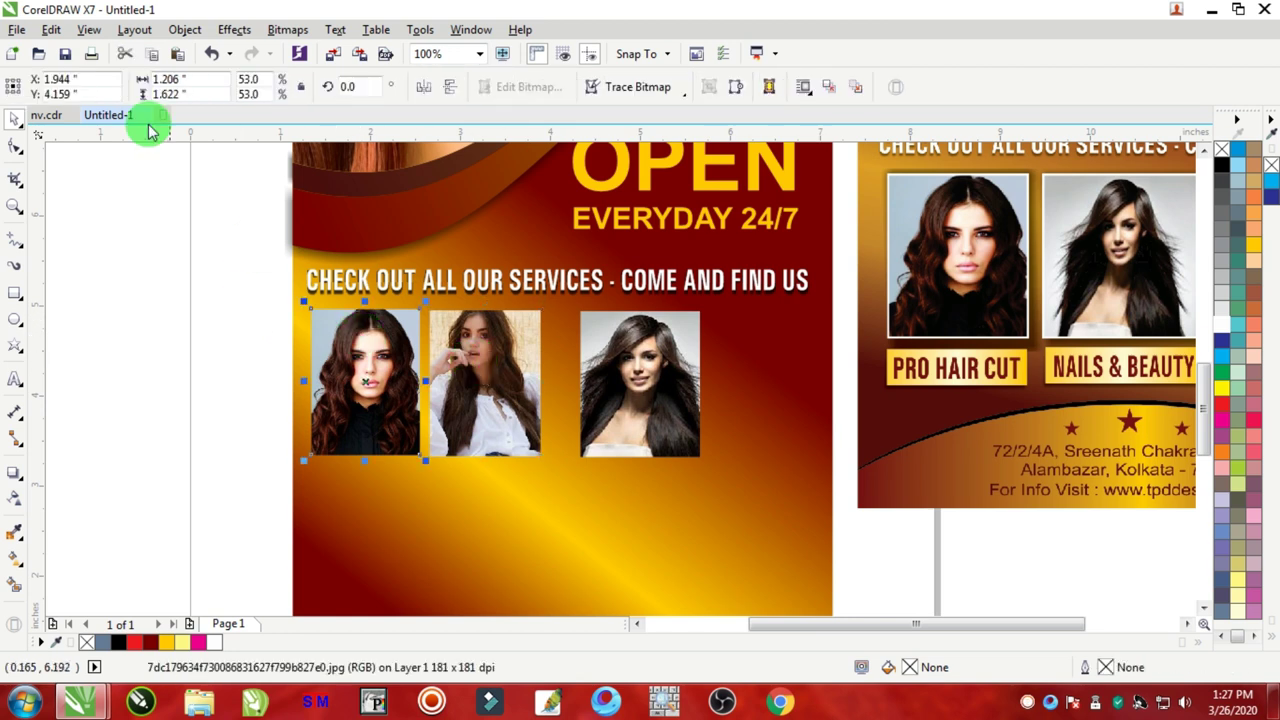
{"action": "left_click", "coordinate": [160, 186]}
{"action": "left_click", "coordinate": [450, 92]}
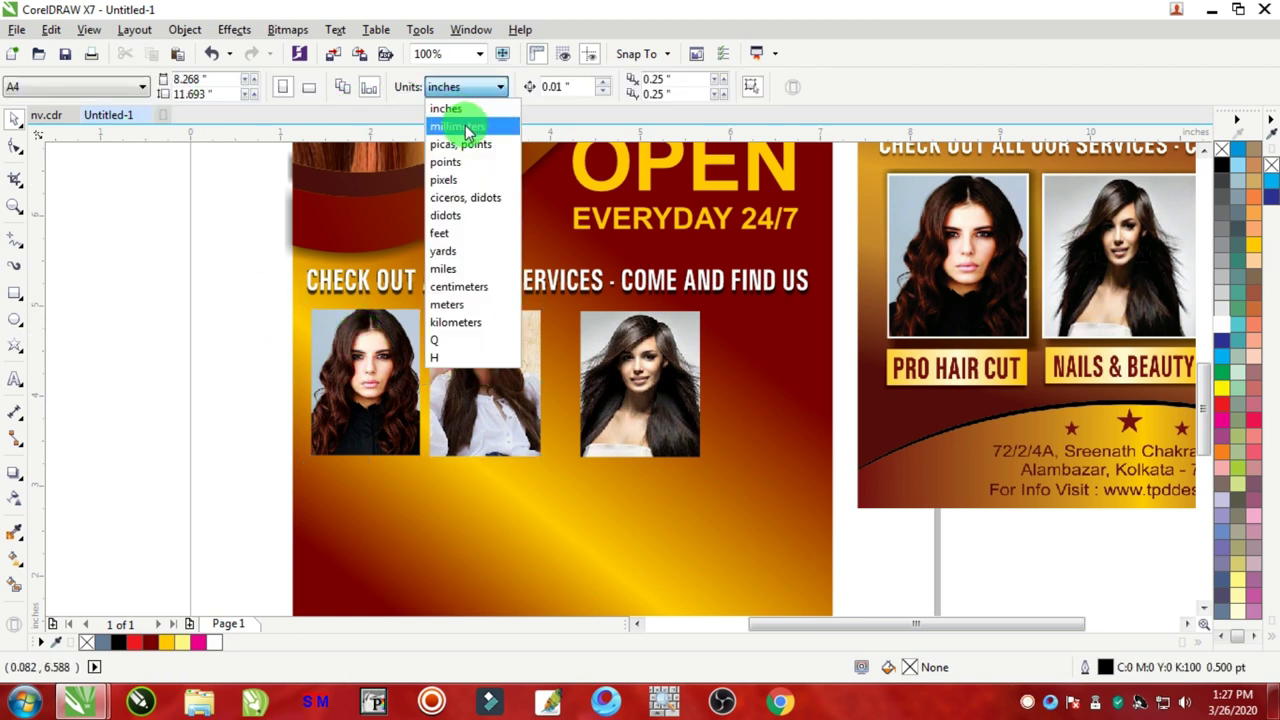
{"action": "left_click", "coordinate": [462, 124]}
{"action": "left_click", "coordinate": [343, 382]}
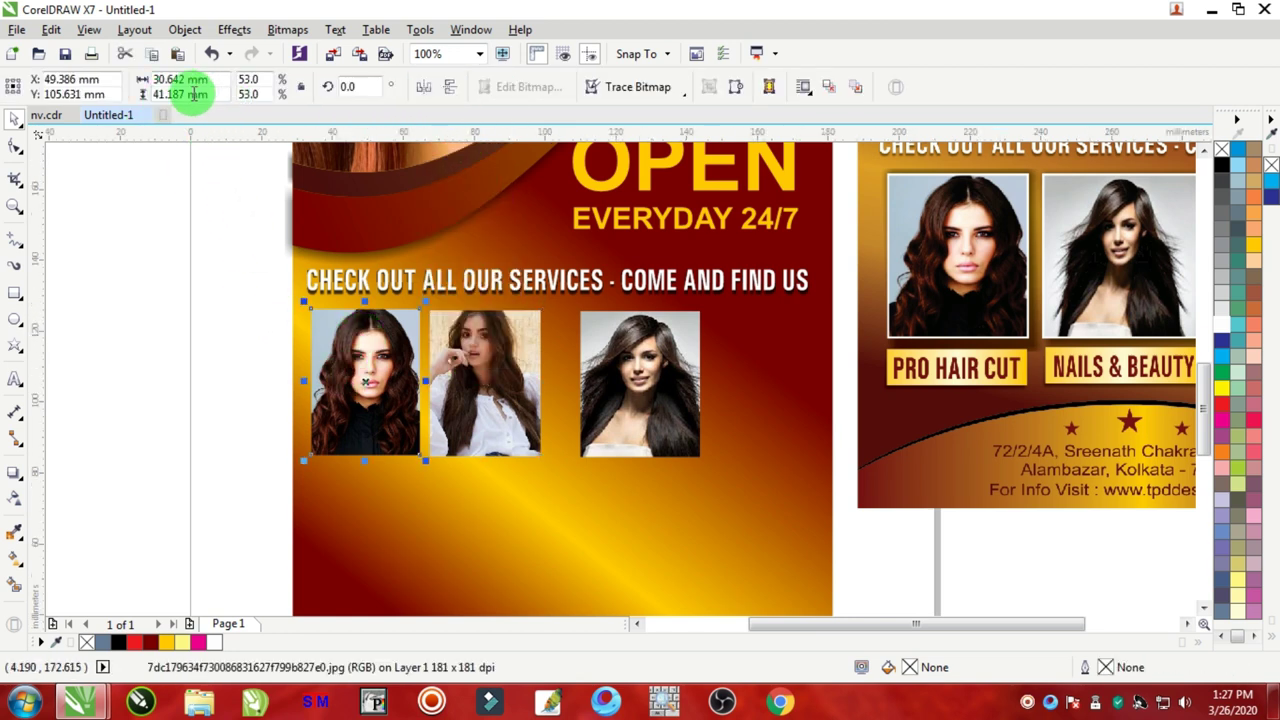
{"action": "left_click", "coordinate": [205, 99]}
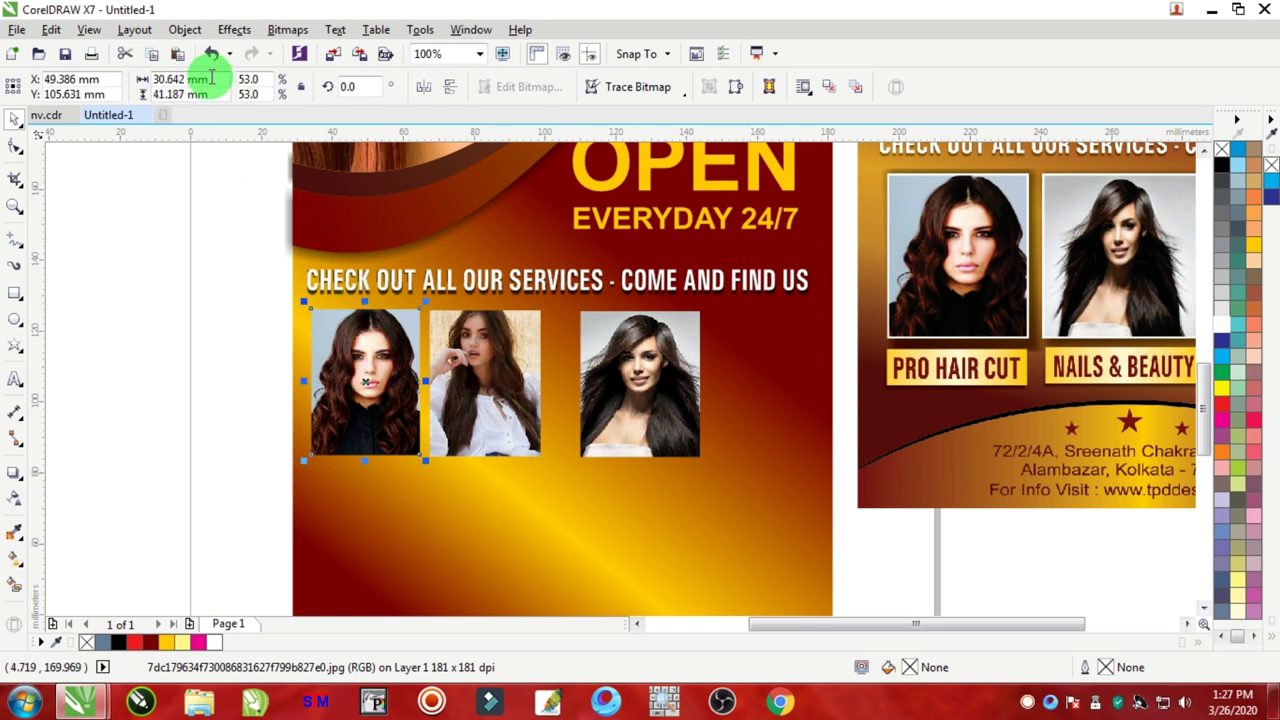
{"action": "double_click", "coordinate": [211, 78]}
{"action": "type", "text": "4"}
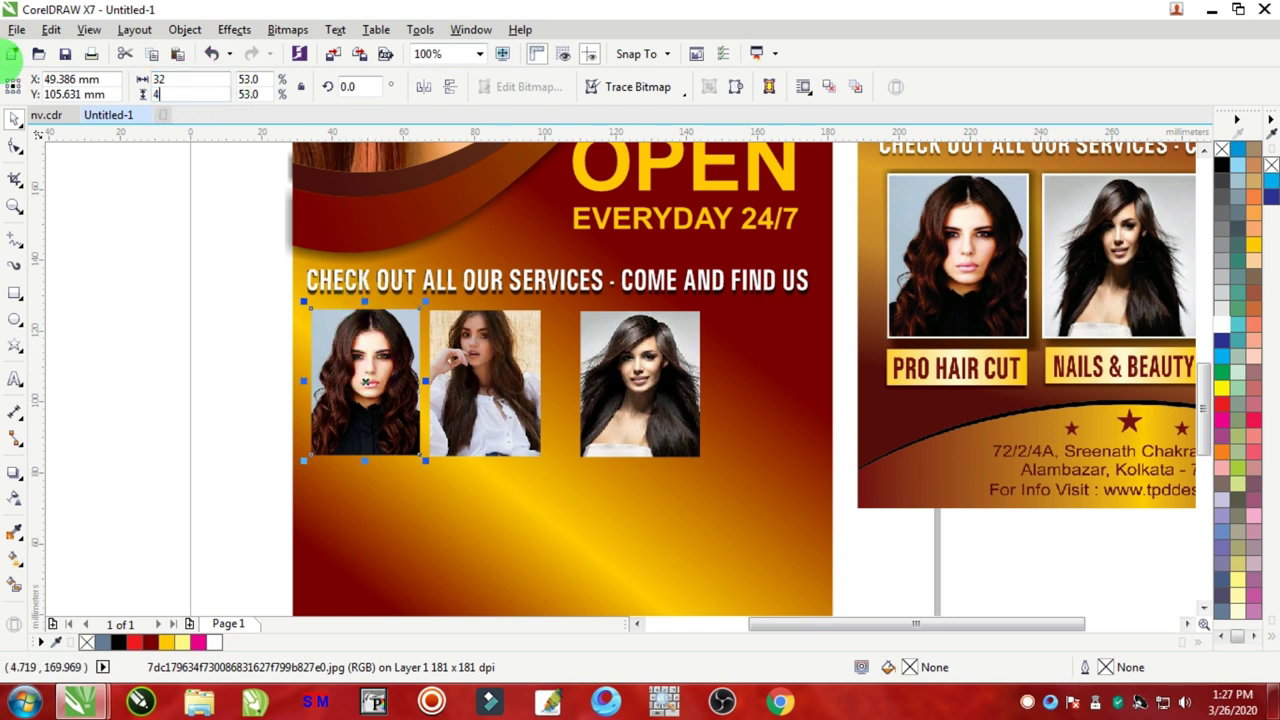
{"action": "type", "text": "2"}
{"action": "key", "text": "Return"}
Step: Resize the second and third photos to 32 × 42 mm as well
{"action": "left_click", "coordinate": [475, 360]}
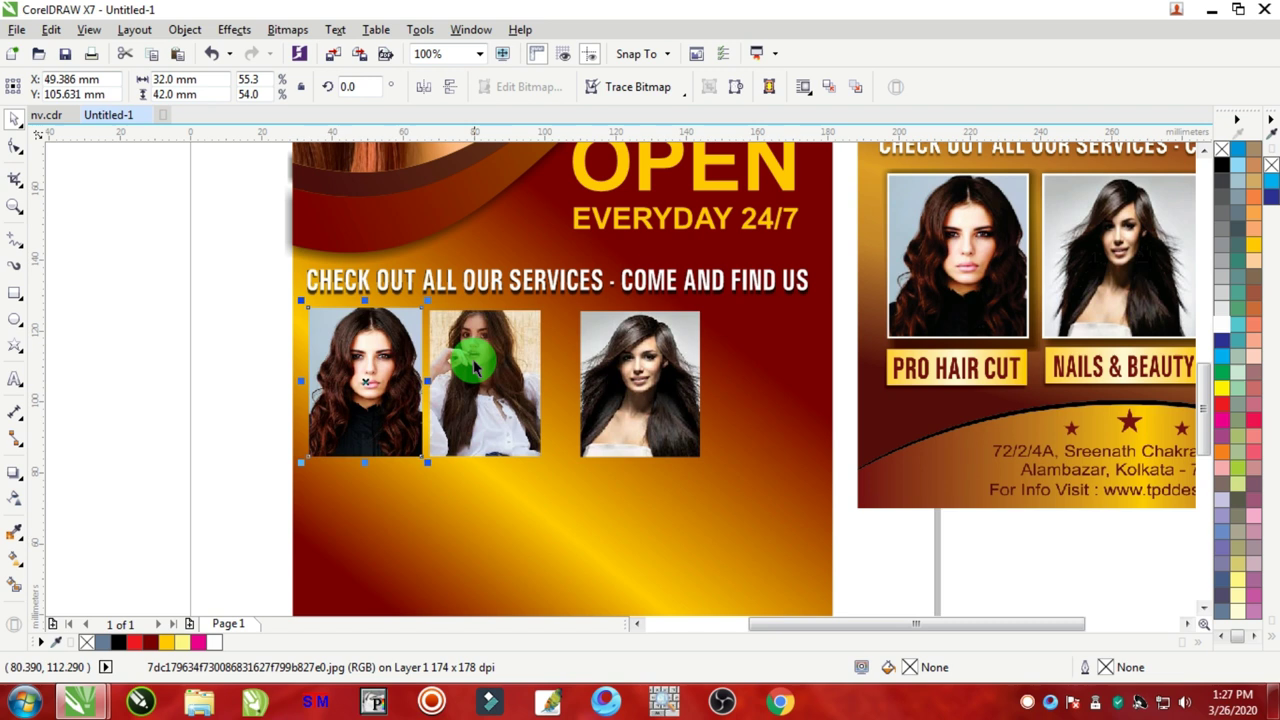
{"action": "double_click", "coordinate": [158, 80]}
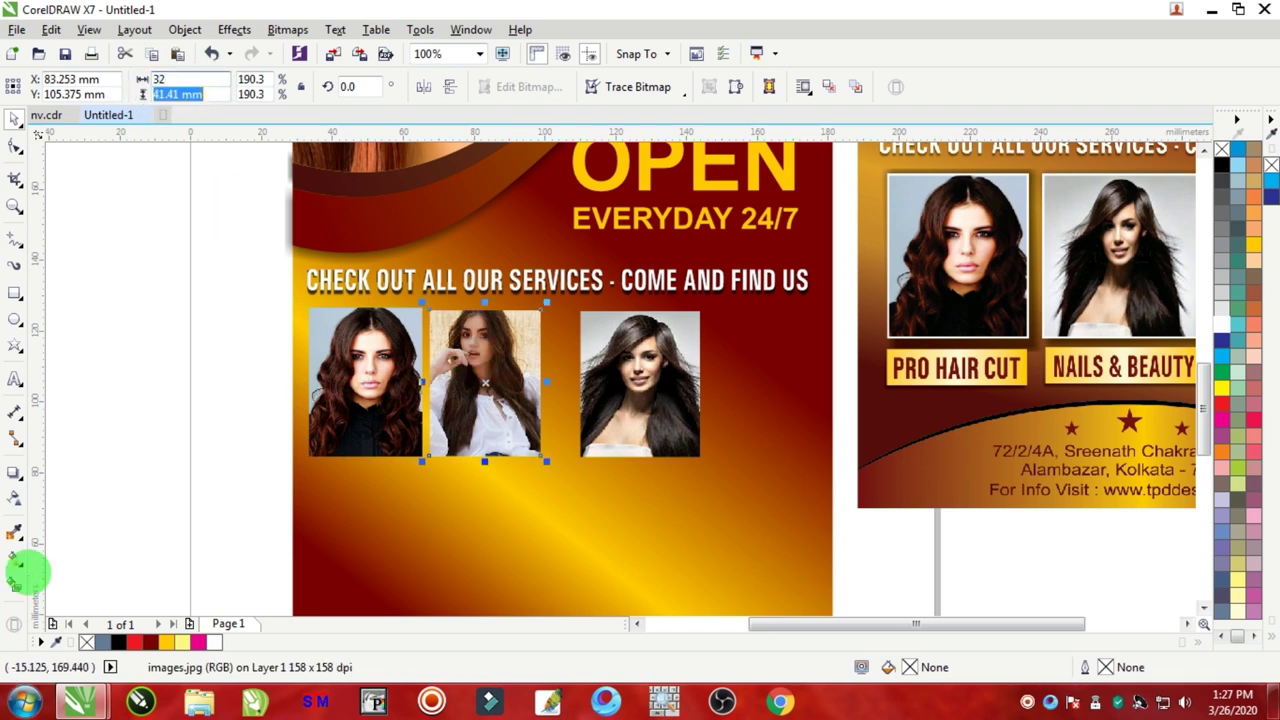
{"action": "key", "text": "Return"}
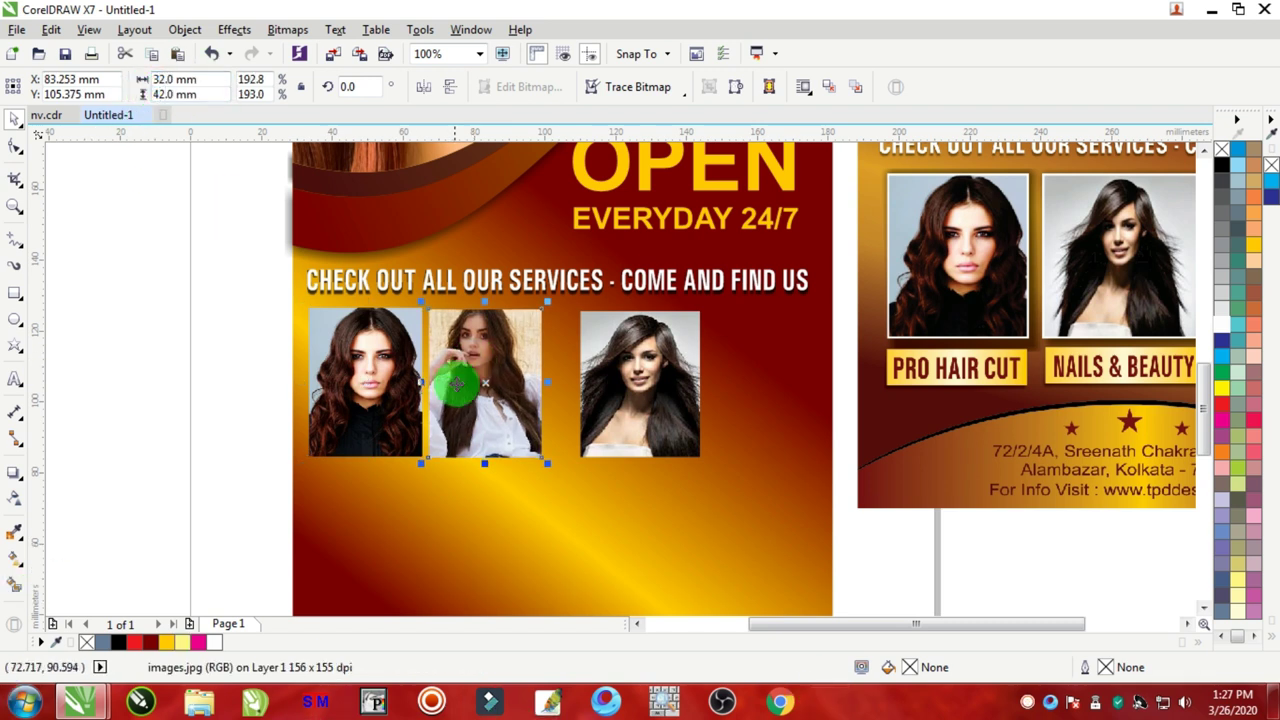
{"action": "left_click", "coordinate": [635, 347]}
{"action": "double_click", "coordinate": [216, 84]}
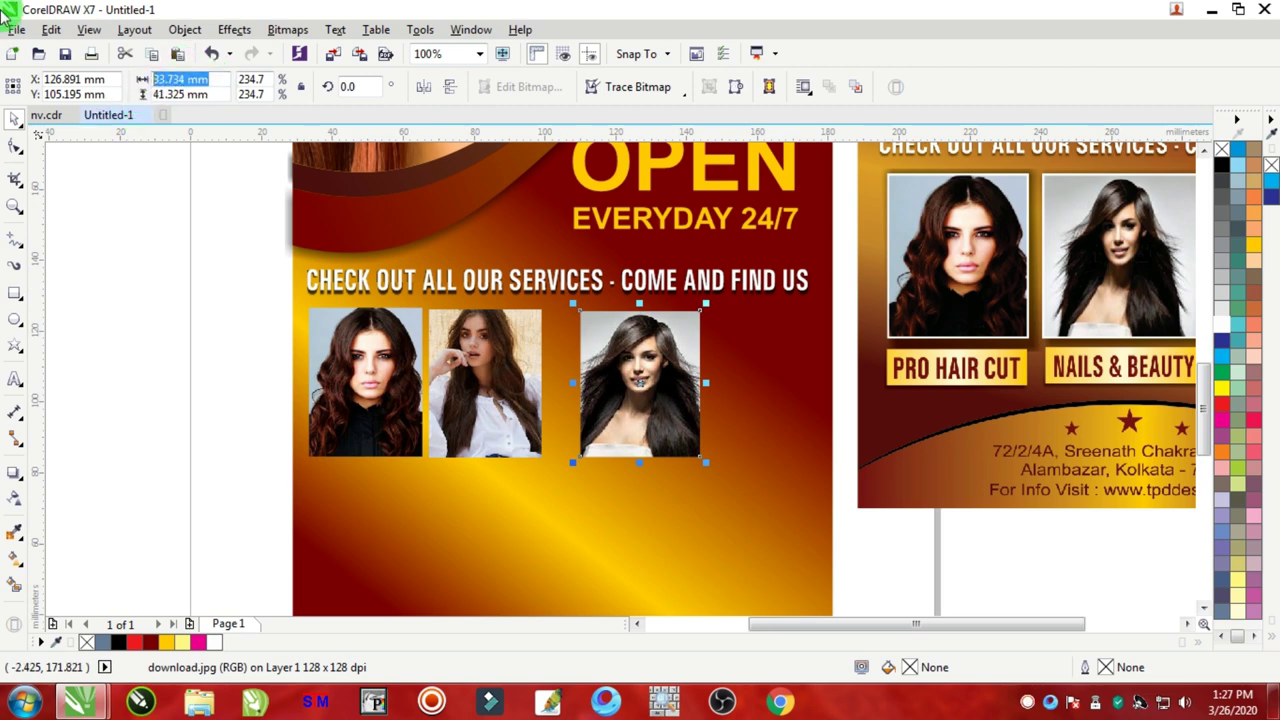
{"action": "type", "text": "42"}
{"action": "key", "text": "Return"}
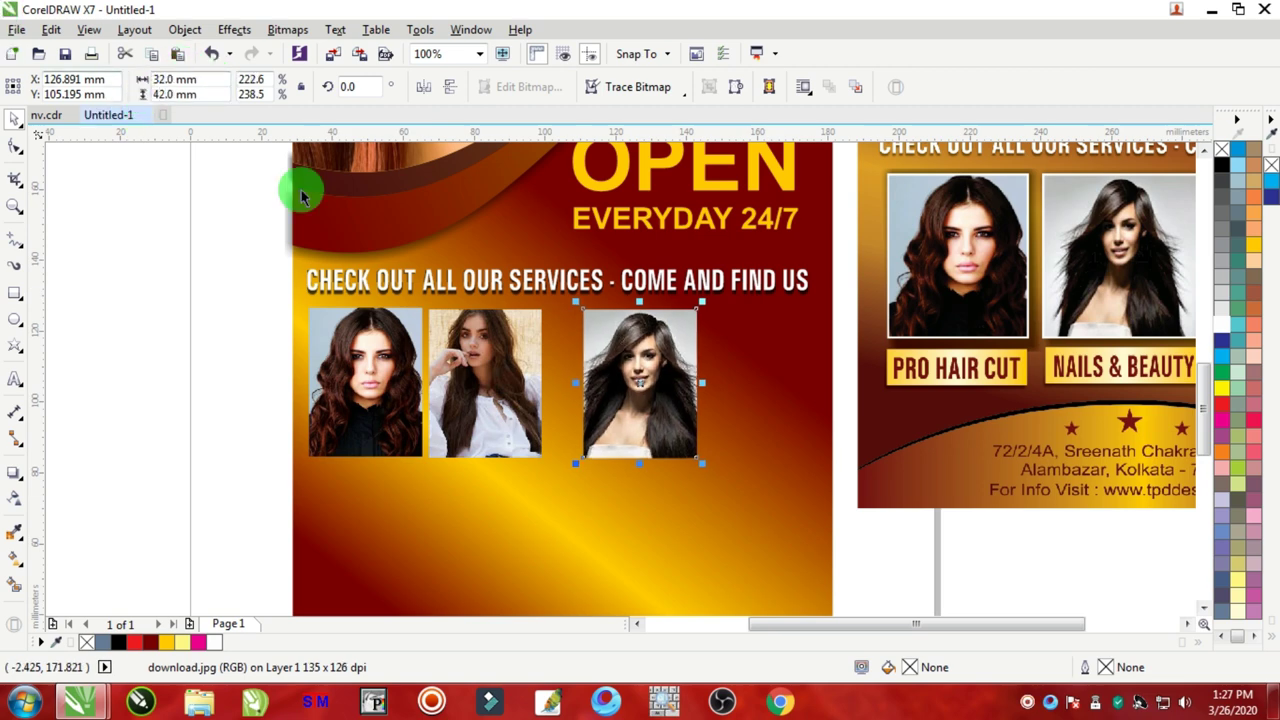
{"action": "scroll", "coordinate": [595, 375], "scroll_direction": "up", "scroll_amount": 1}
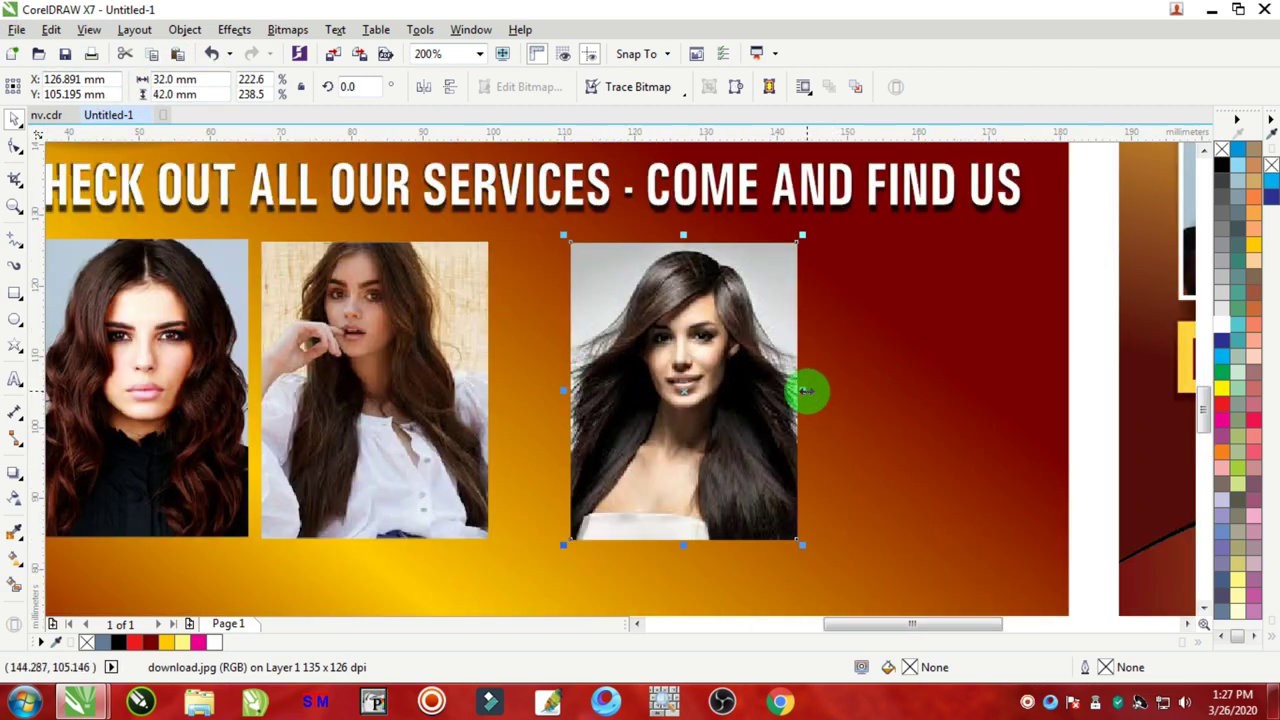
Step: Adjust the photo widths and slide the third photo against the second
{"action": "left_click_drag", "start_coordinate": [806, 390], "coordinate": [819, 390]}
{"action": "left_click", "coordinate": [471, 377]}
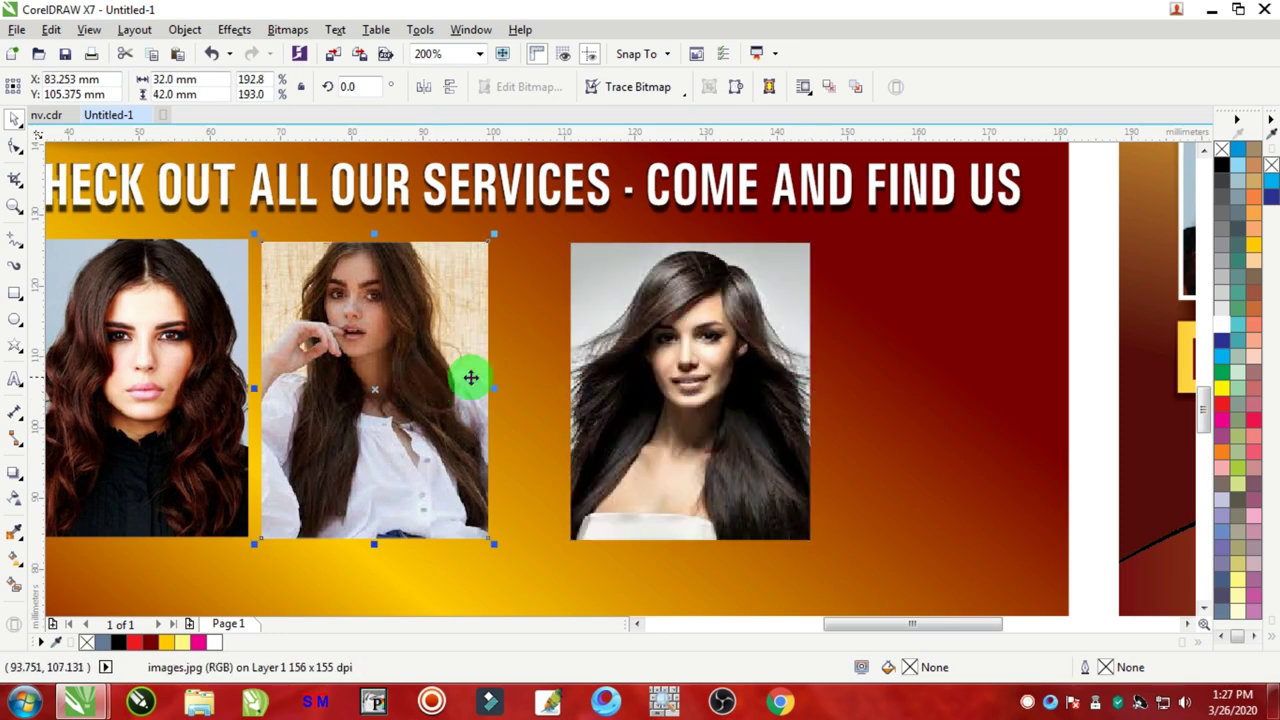
{"action": "left_click_drag", "start_coordinate": [496, 391], "coordinate": [503, 400]}
{"action": "scroll", "coordinate": [503, 398], "scroll_direction": "down", "scroll_amount": 2}
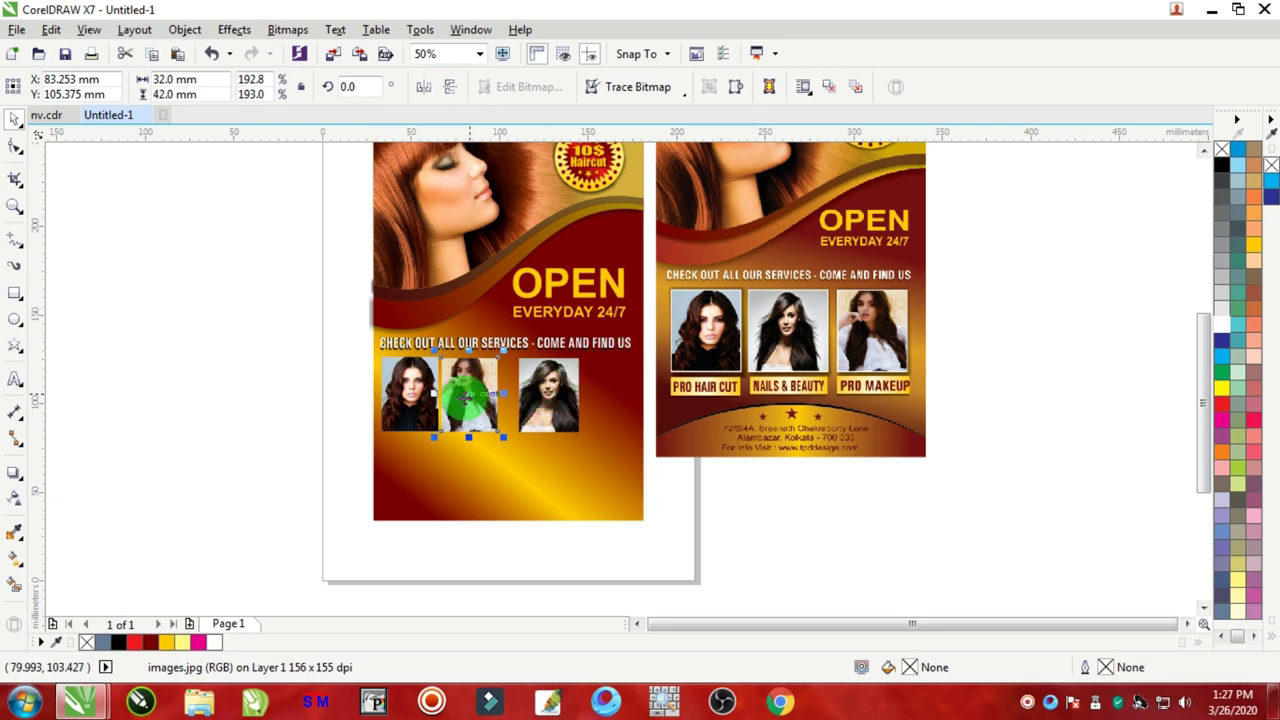
{"action": "scroll", "coordinate": [457, 430], "scroll_direction": "up", "scroll_amount": 2}
{"action": "scroll", "coordinate": [620, 355], "scroll_direction": "down", "scroll_amount": 1}
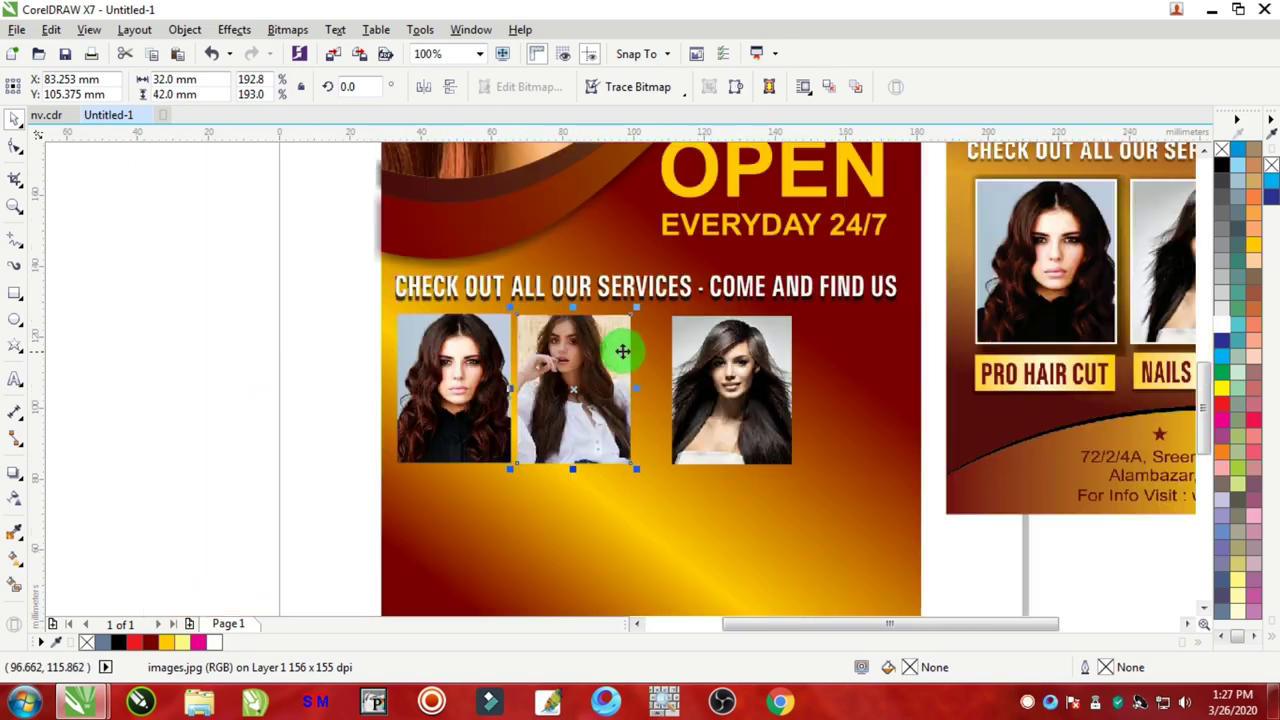
{"action": "scroll", "coordinate": [624, 350], "scroll_direction": "up", "scroll_amount": 1}
{"action": "left_click_drag", "start_coordinate": [786, 314], "coordinate": [736, 330]}
{"action": "scroll", "coordinate": [741, 327], "scroll_direction": "down", "scroll_amount": 2}
{"action": "scroll", "coordinate": [757, 322], "scroll_direction": "up", "scroll_amount": 2}
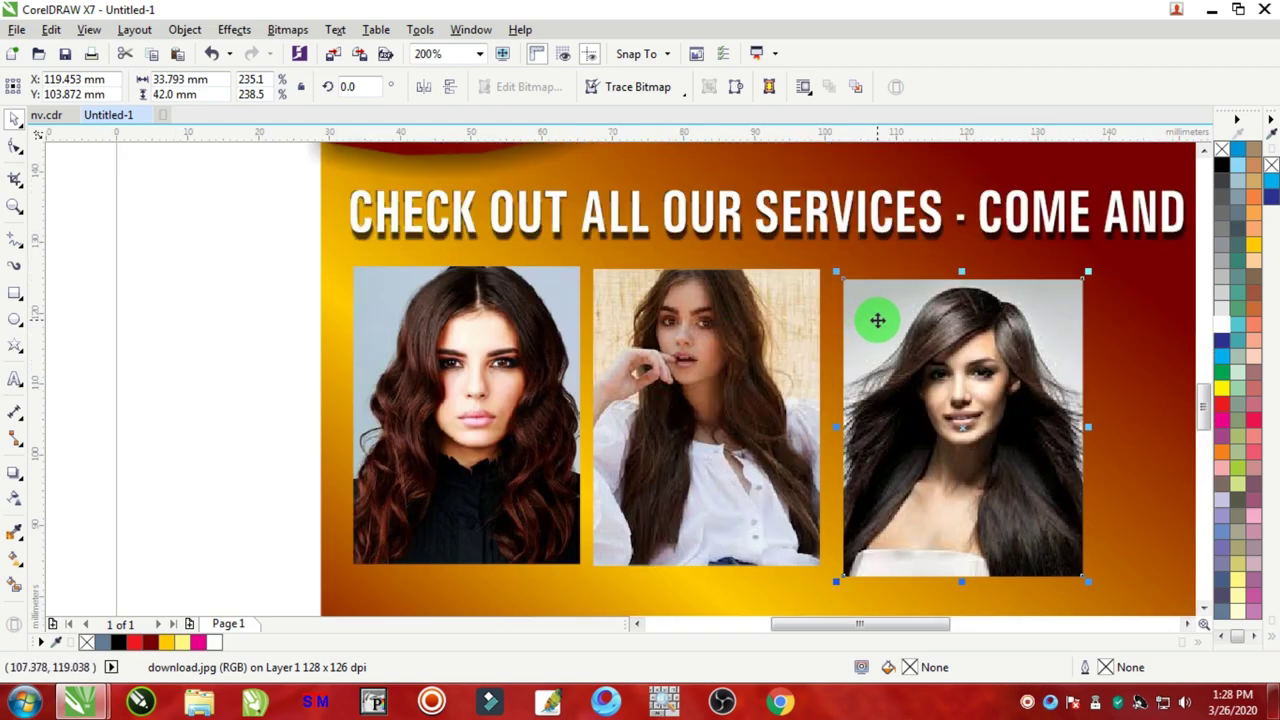
{"action": "left_click_drag", "start_coordinate": [874, 319], "coordinate": [871, 318]}
{"action": "scroll", "coordinate": [856, 326], "scroll_direction": "down", "scroll_amount": 2}
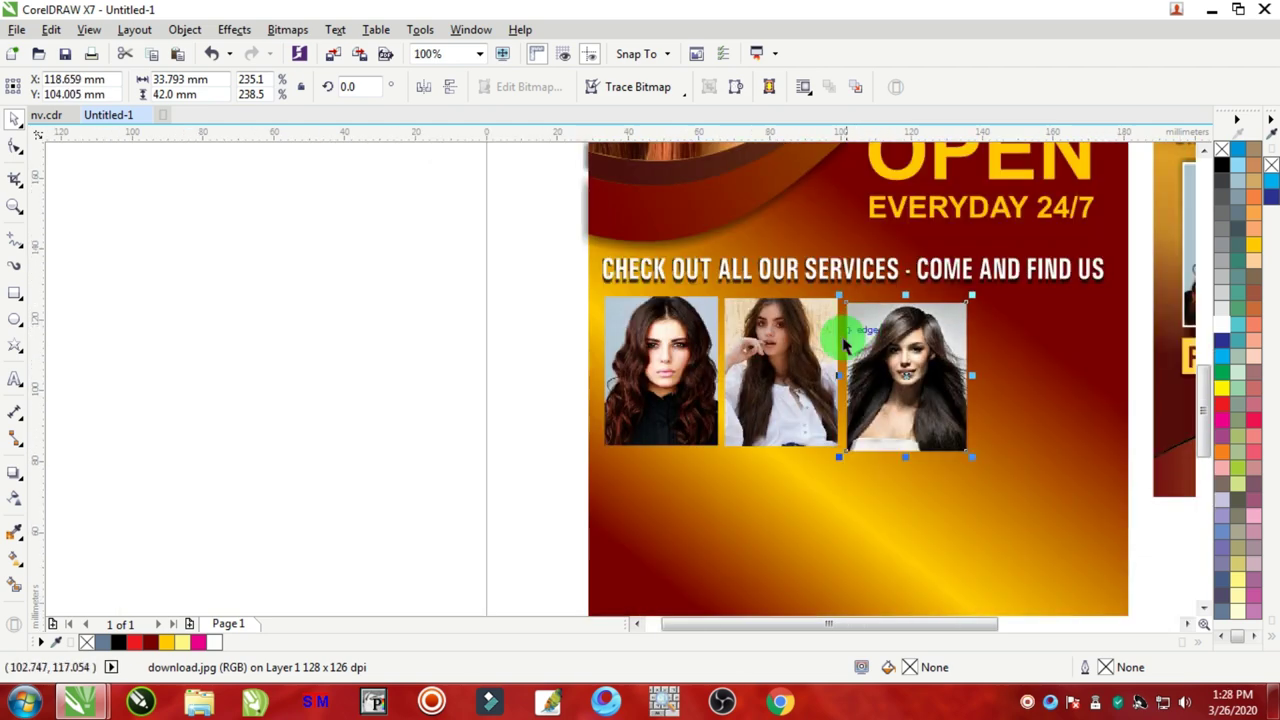
Step: Align the three photos' tops with T and scale them up together to fill the row
{"action": "left_click", "coordinate": [777, 343], "text": "shift"}
{"action": "left_click", "coordinate": [661, 348], "text": "shift"}
{"action": "key", "text": "t"}
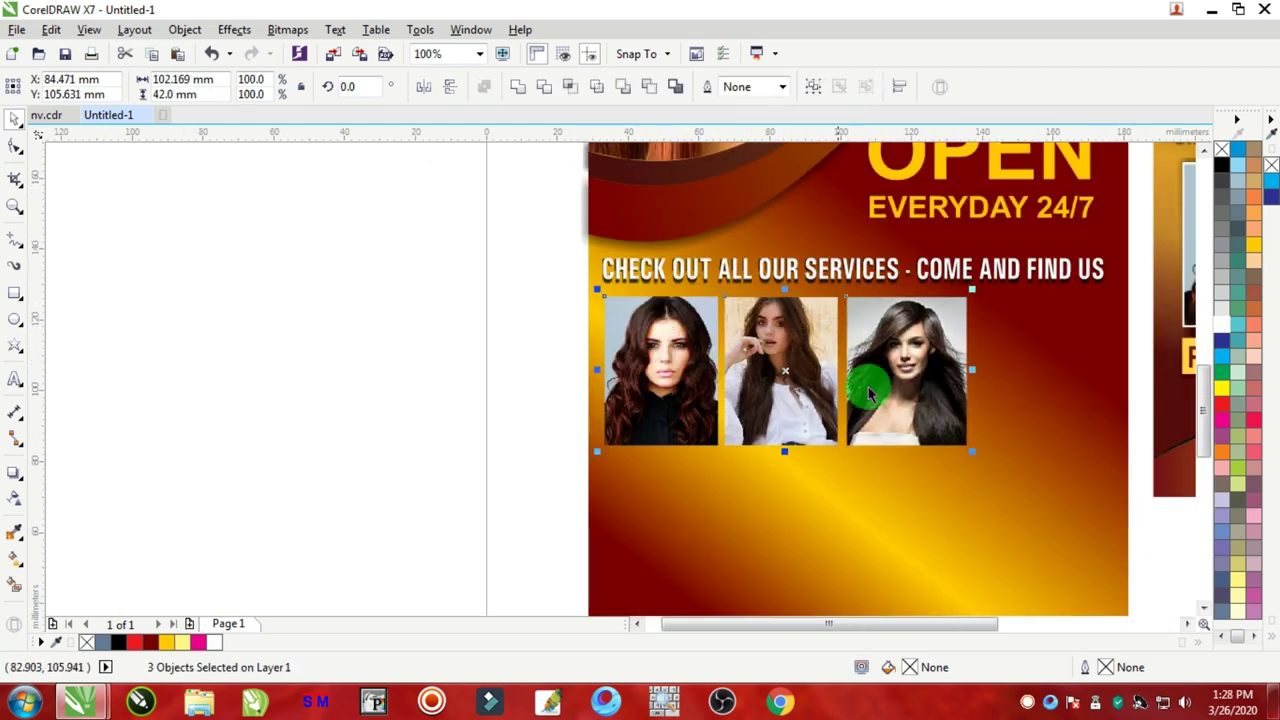
{"action": "left_click_drag", "start_coordinate": [984, 468], "coordinate": [1103, 546]}
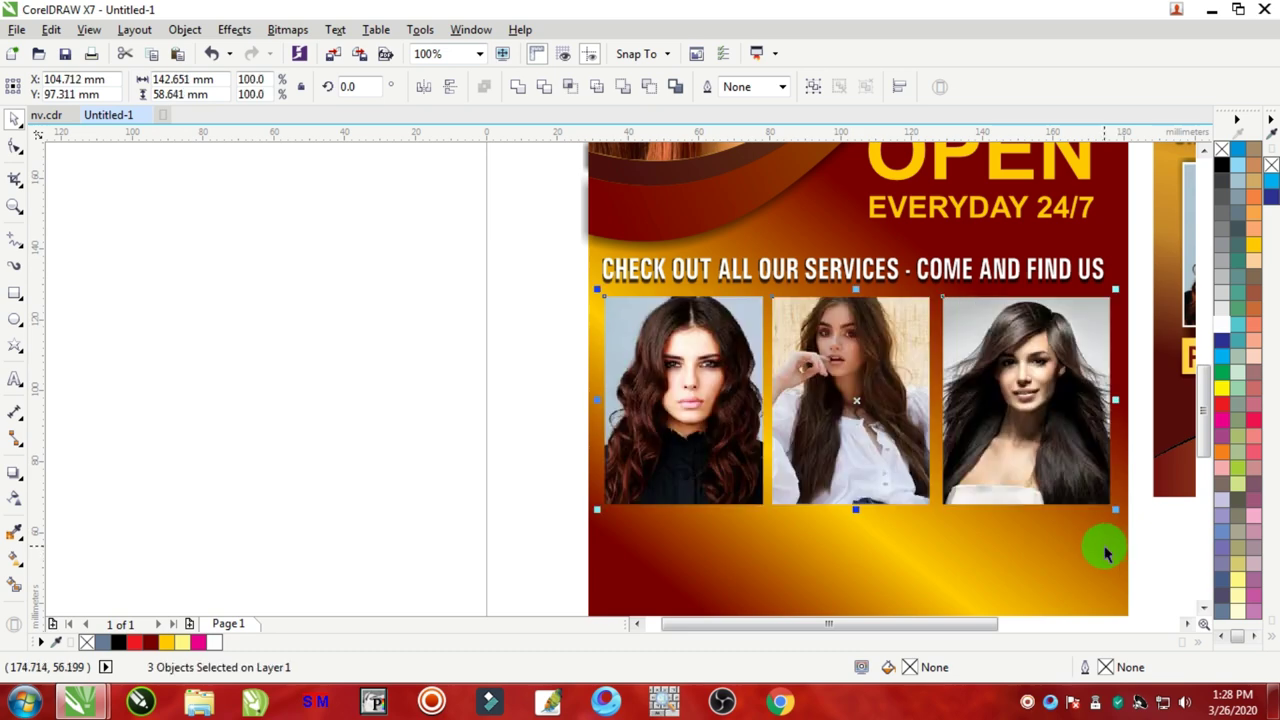
{"action": "scroll", "coordinate": [1155, 555], "scroll_direction": "down", "scroll_amount": 4}
{"action": "scroll", "coordinate": [1140, 470], "scroll_direction": "up", "scroll_amount": 5}
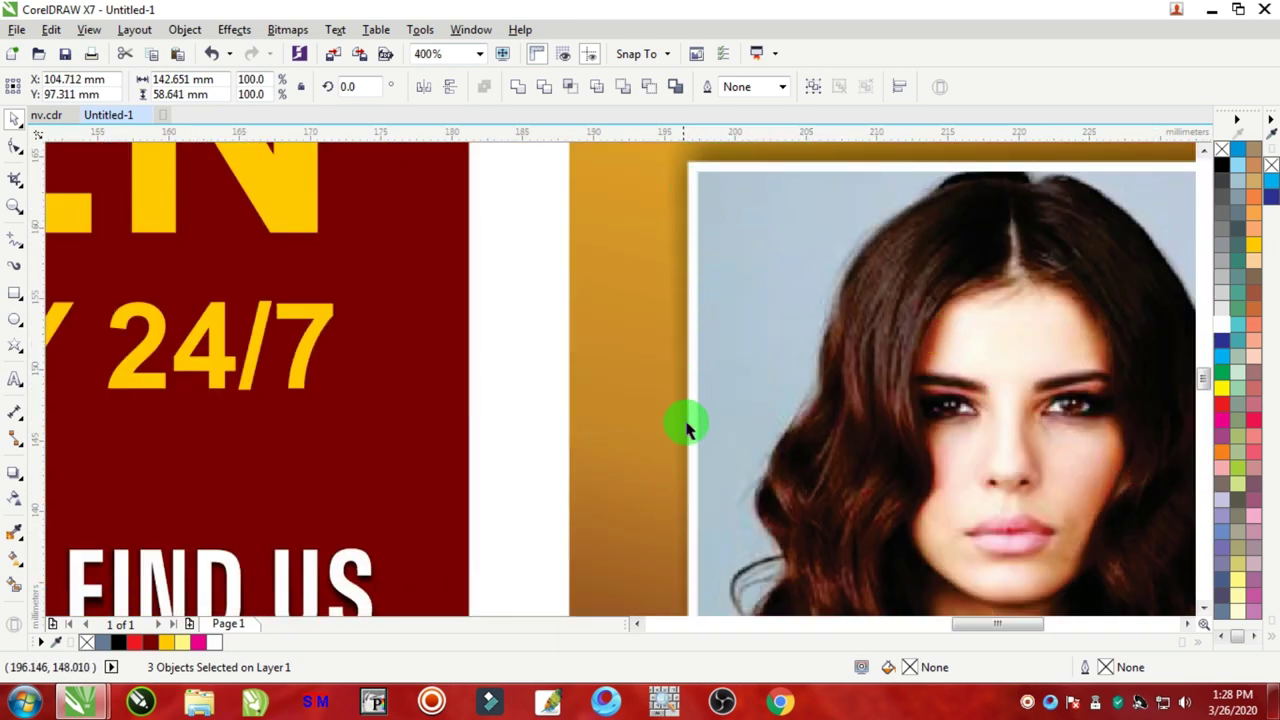
{"action": "scroll", "coordinate": [823, 406], "scroll_direction": "down", "scroll_amount": 2}
{"action": "scroll", "coordinate": [857, 317], "scroll_direction": "up", "scroll_amount": 2}
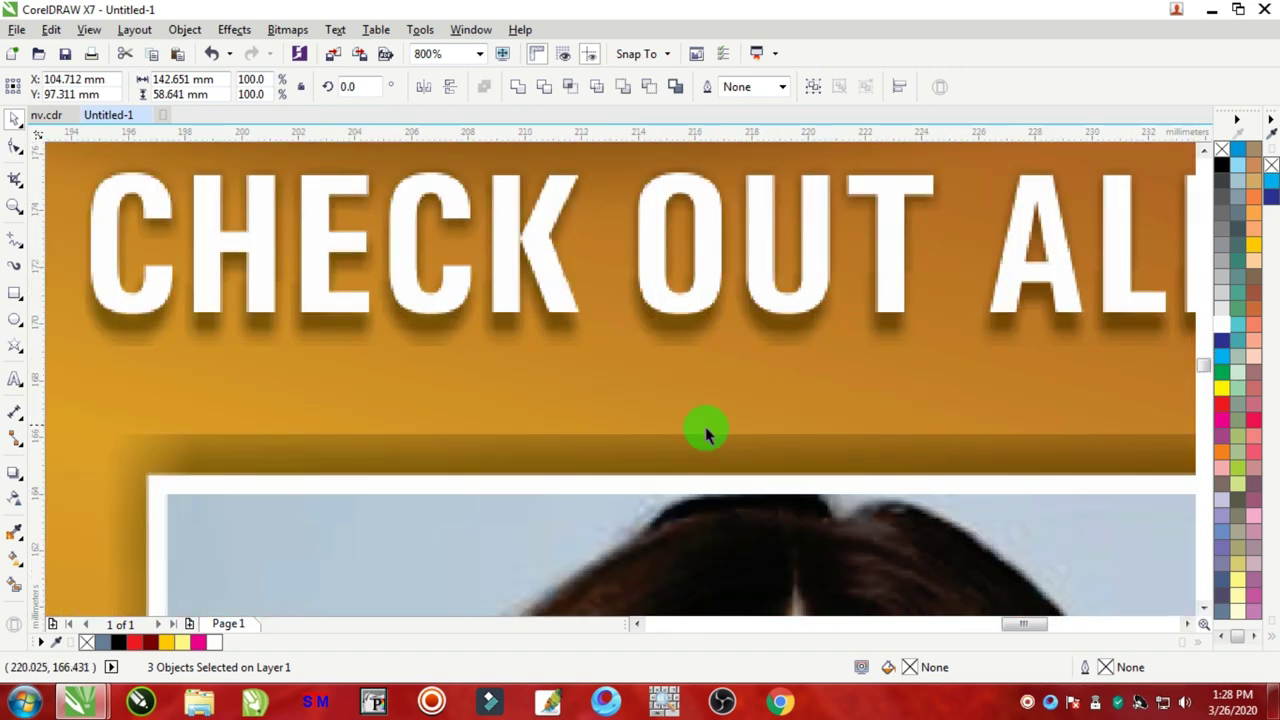
{"action": "scroll", "coordinate": [769, 434], "scroll_direction": "down", "scroll_amount": 5}
{"action": "scroll", "coordinate": [683, 506], "scroll_direction": "up", "scroll_amount": 1}
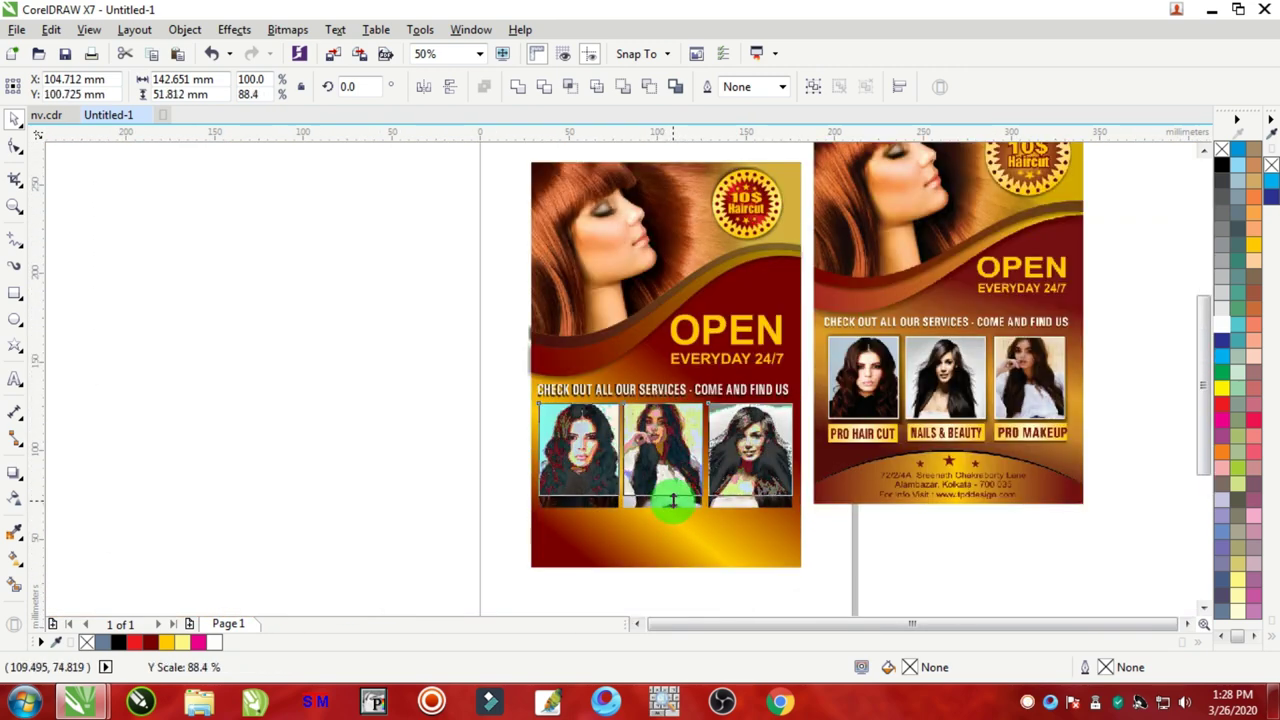
Step: Select the services text and photos together to check the layout, then clear the selection
{"action": "left_click", "coordinate": [491, 380]}
{"action": "left_click_drag", "start_coordinate": [491, 405], "coordinate": [843, 543]}
{"action": "scroll", "coordinate": [667, 425], "scroll_direction": "up", "scroll_amount": 1}
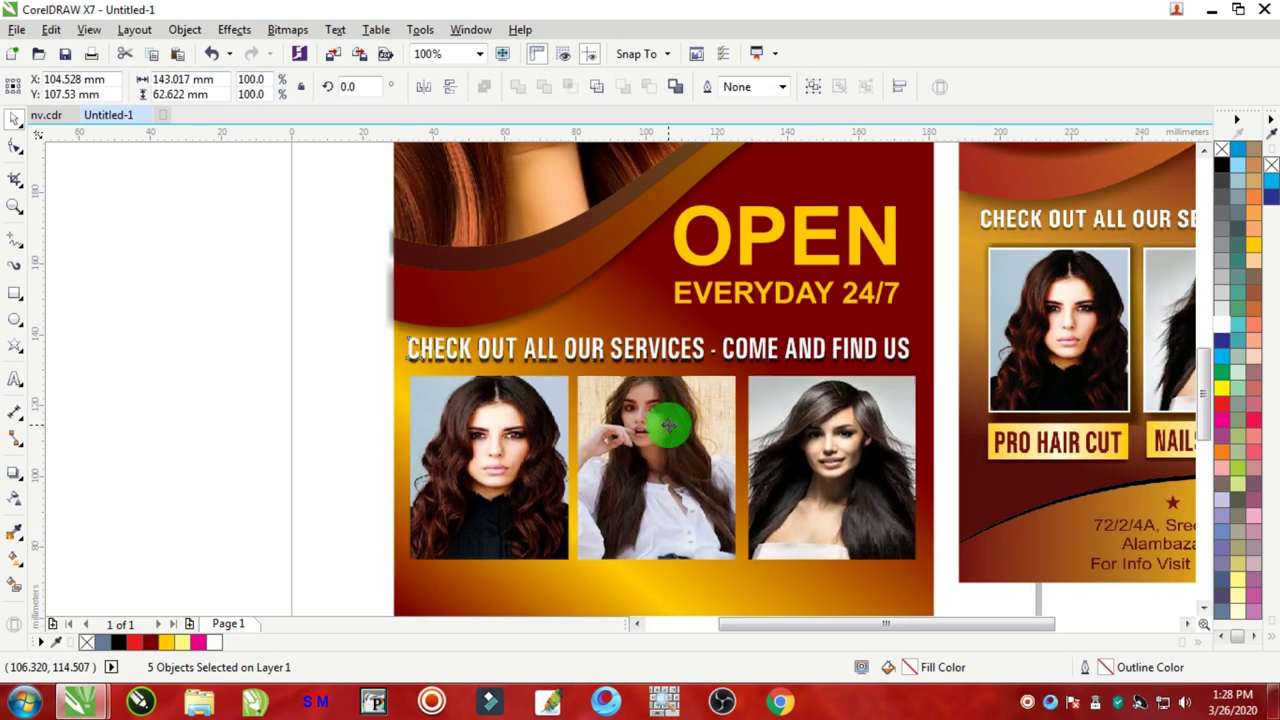
{"action": "left_click", "coordinate": [166, 351]}
{"action": "scroll", "coordinate": [166, 351], "scroll_direction": "down", "scroll_amount": 1}
{"action": "scroll", "coordinate": [393, 367], "scroll_direction": "down", "scroll_amount": 1}
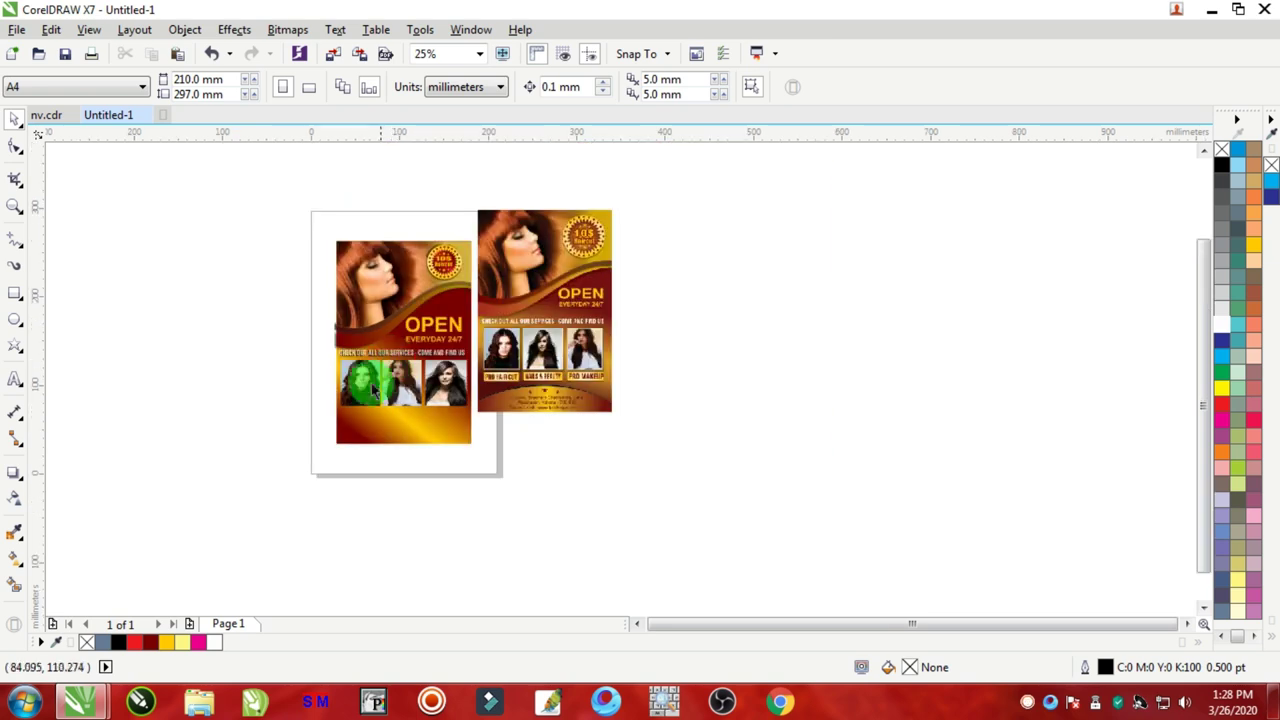
{"action": "scroll", "coordinate": [370, 380], "scroll_direction": "up", "scroll_amount": 2}
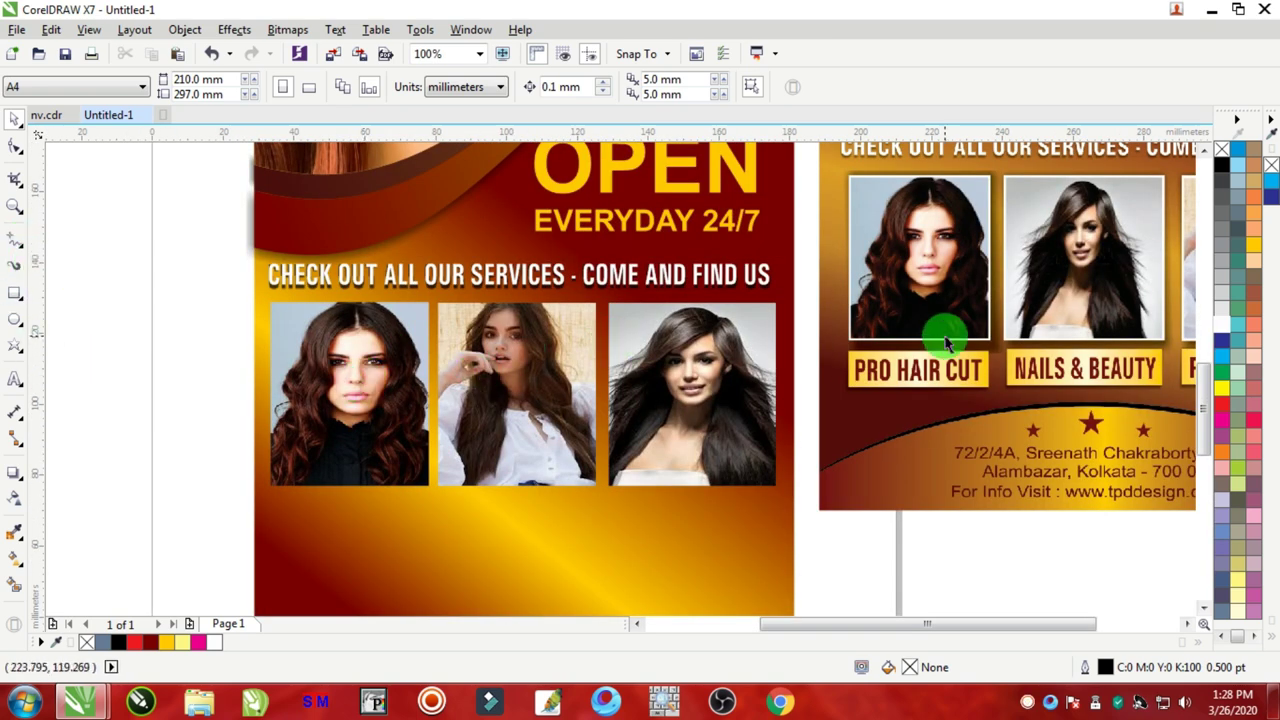
Step: Draw a rectangle about 44.7 × 51.8 mm over the first photo and open its Outline Pen dialog
{"action": "left_click", "coordinate": [15, 290]}
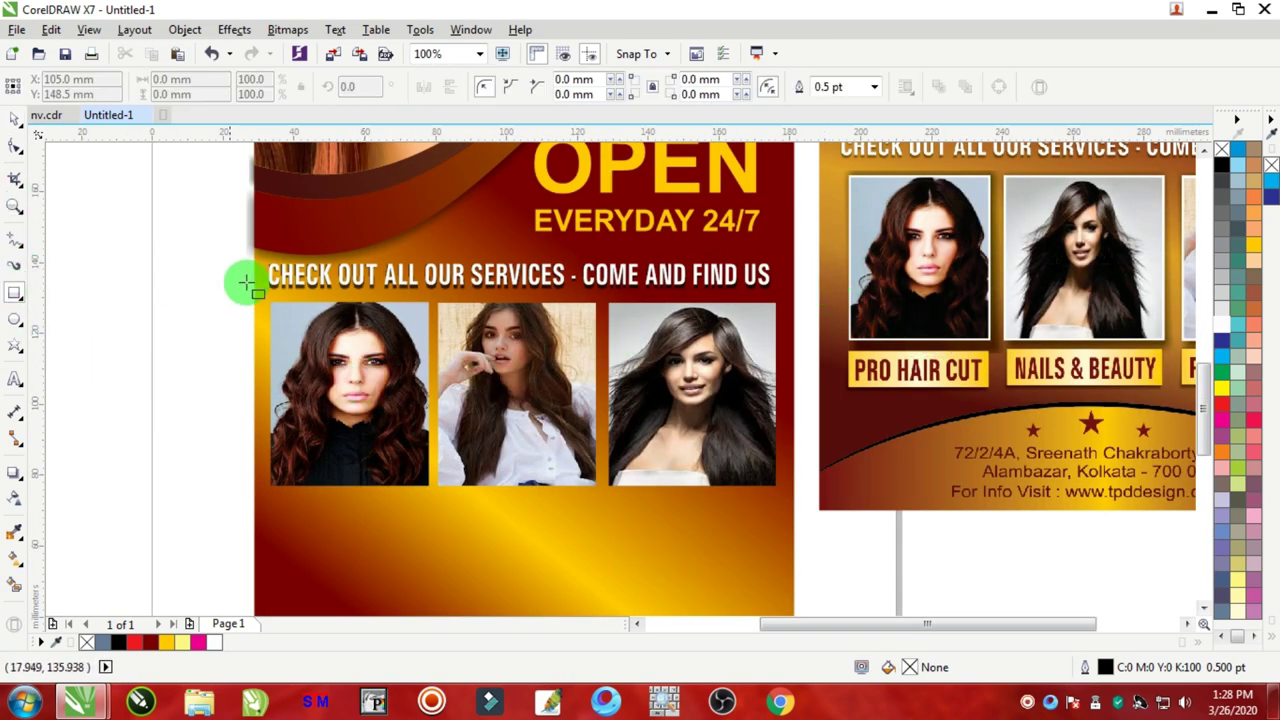
{"action": "left_click_drag", "start_coordinate": [271, 303], "coordinate": [423, 486]}
{"action": "key", "text": "ctrl+z"}
{"action": "scroll", "coordinate": [355, 410], "scroll_direction": "up", "scroll_amount": 2}
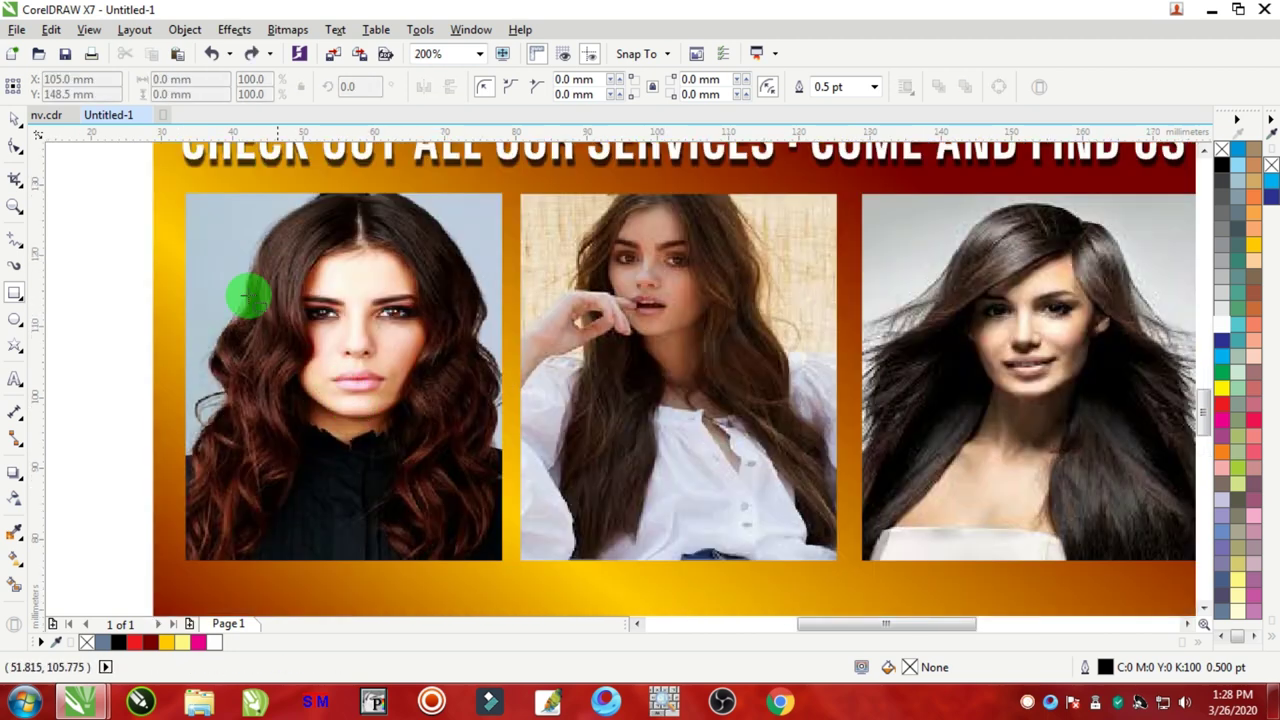
{"action": "left_click_drag", "start_coordinate": [186, 192], "coordinate": [508, 565]}
{"action": "key", "text": "F12"}
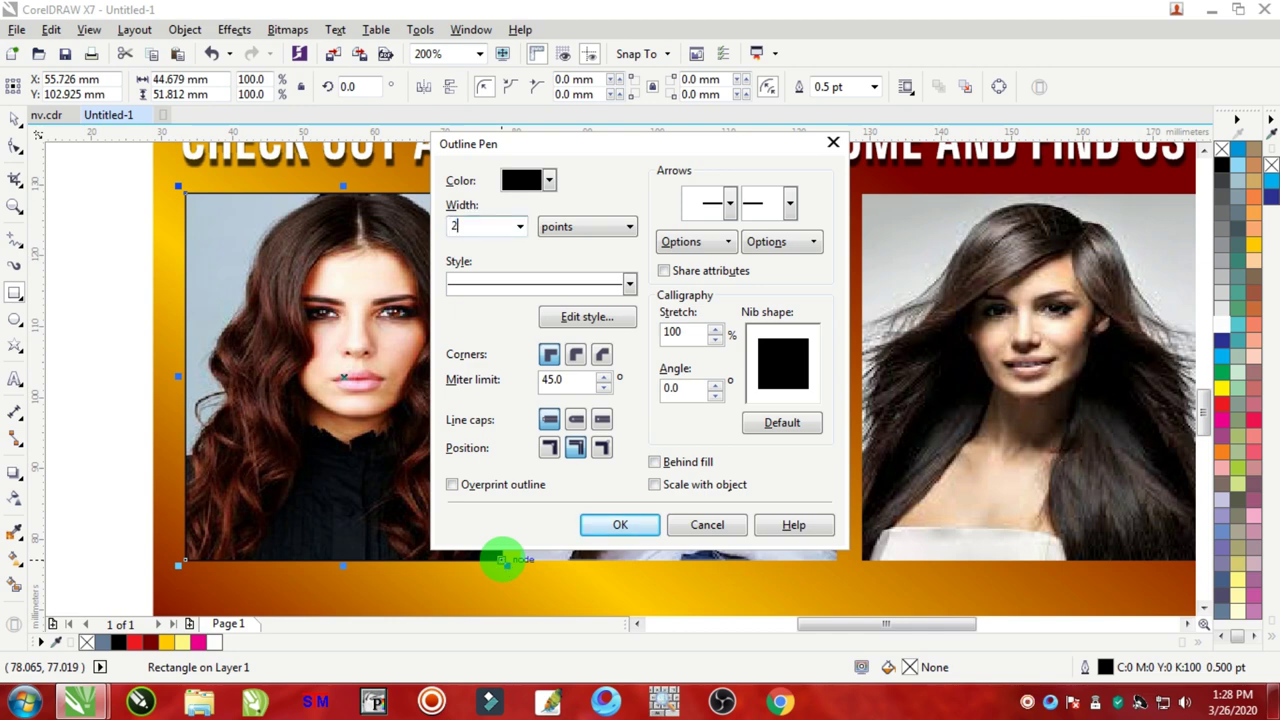
Step: Give the first photo a white 2 pt outline frame
{"action": "type", "text": "2"}
{"action": "key", "text": "Return"}
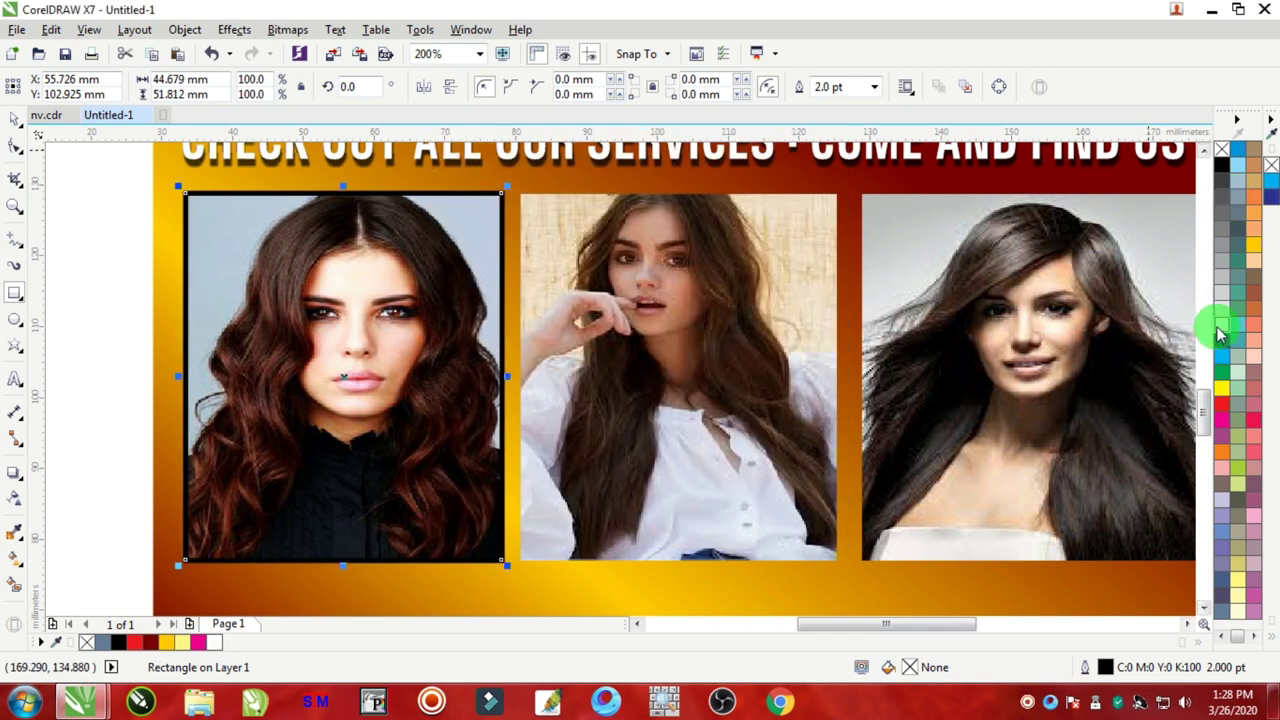
{"action": "right_click", "coordinate": [1219, 328]}
Step: Copy the white frame onto the middle and third photos, adjusting it to cover the third
{"action": "left_click", "coordinate": [15, 120]}
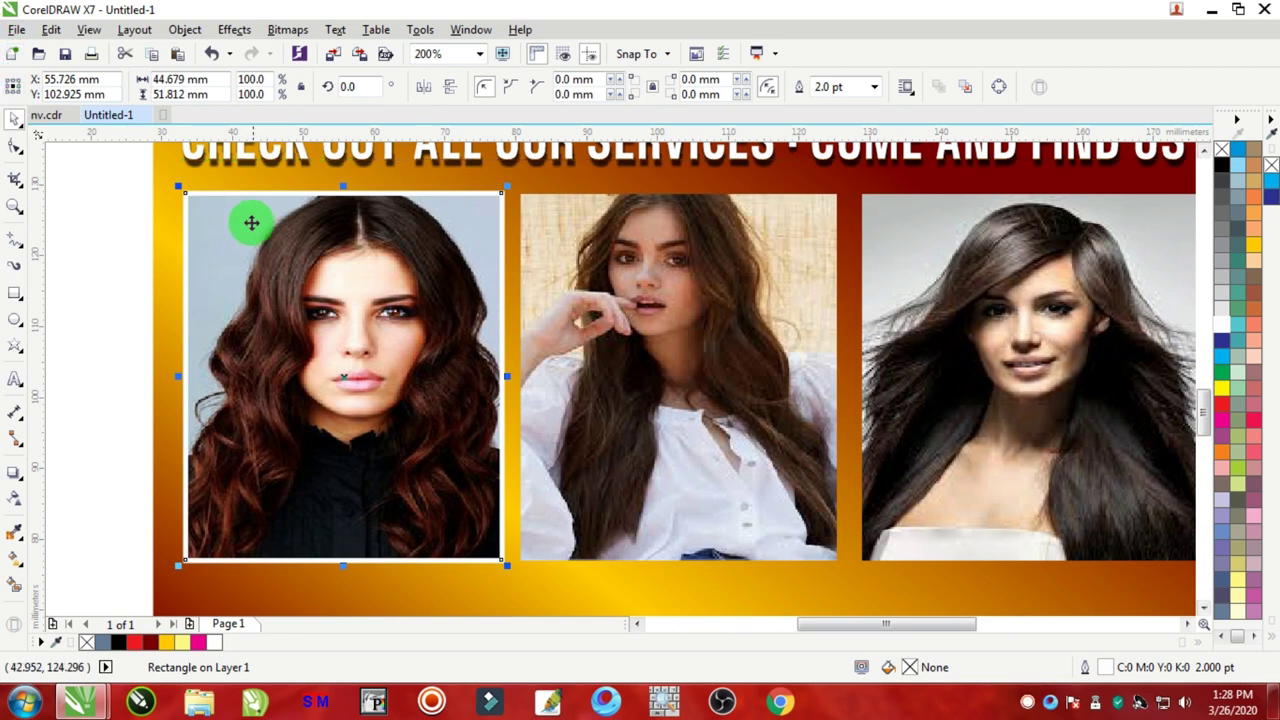
{"action": "left_click_drag", "start_coordinate": [229, 196], "coordinate": [562, 203]}
{"action": "scroll", "coordinate": [827, 390], "scroll_direction": "down", "scroll_amount": 1}
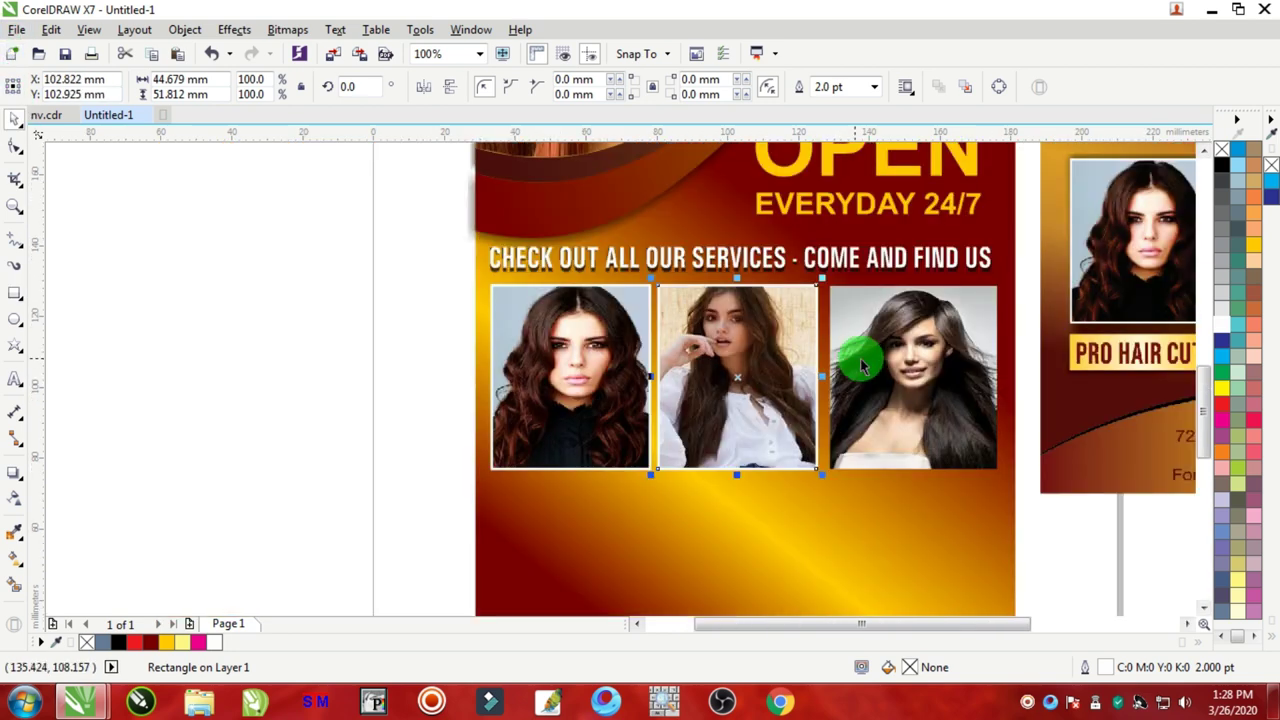
{"action": "left_click_drag", "start_coordinate": [749, 380], "coordinate": [907, 378]}
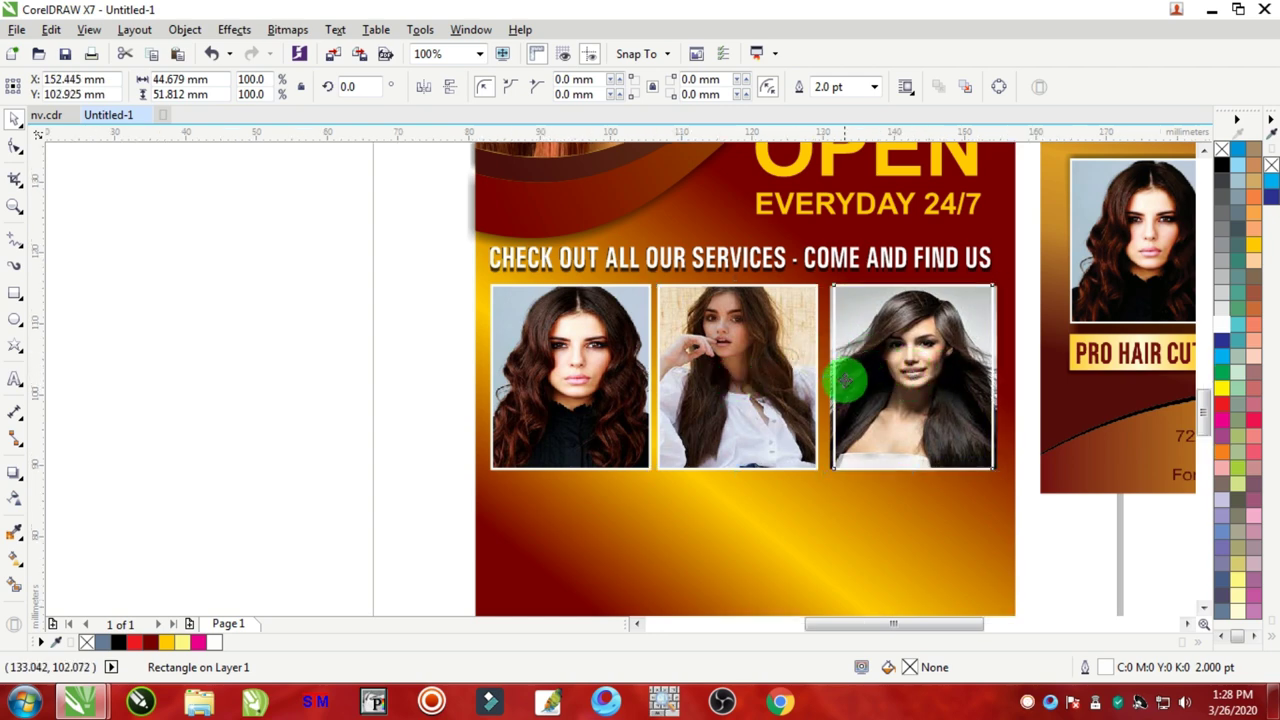
{"action": "scroll", "coordinate": [850, 376], "scroll_direction": "up", "scroll_amount": 1}
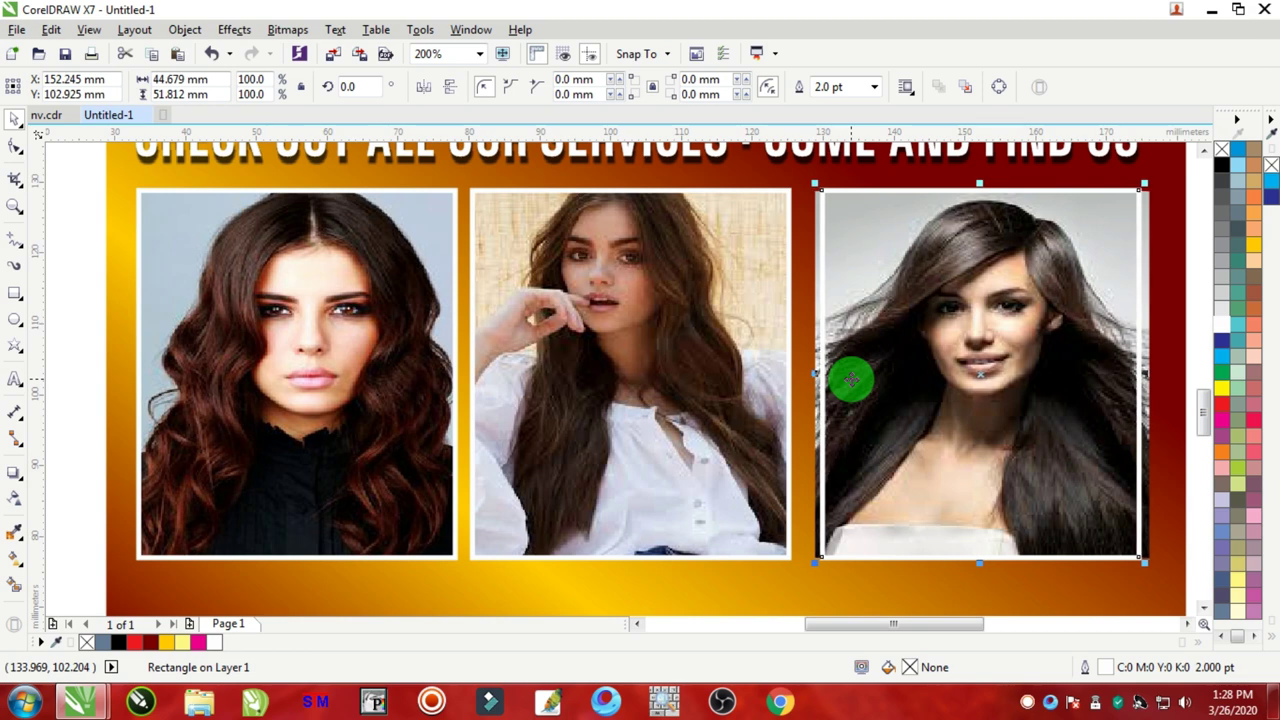
{"action": "key", "text": "Left"}
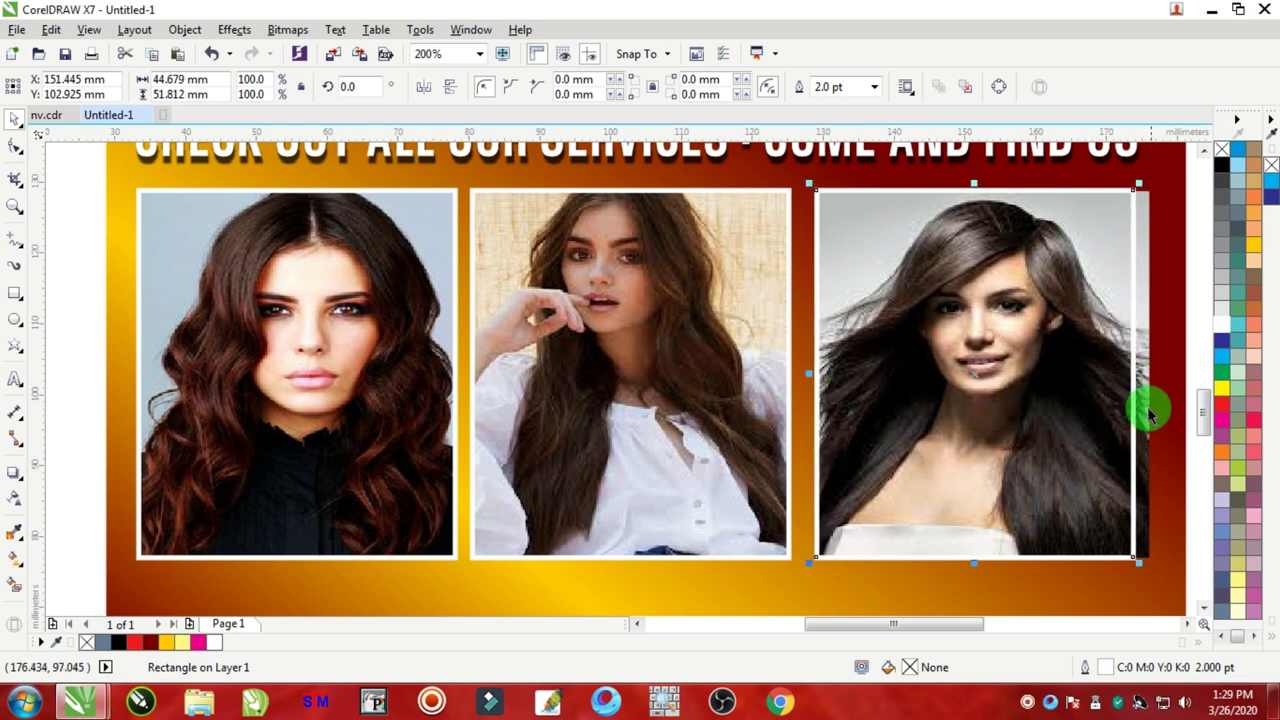
{"action": "scroll", "coordinate": [1114, 366], "scroll_direction": "down", "scroll_amount": 1}
{"action": "scroll", "coordinate": [1140, 375], "scroll_direction": "up", "scroll_amount": 2}
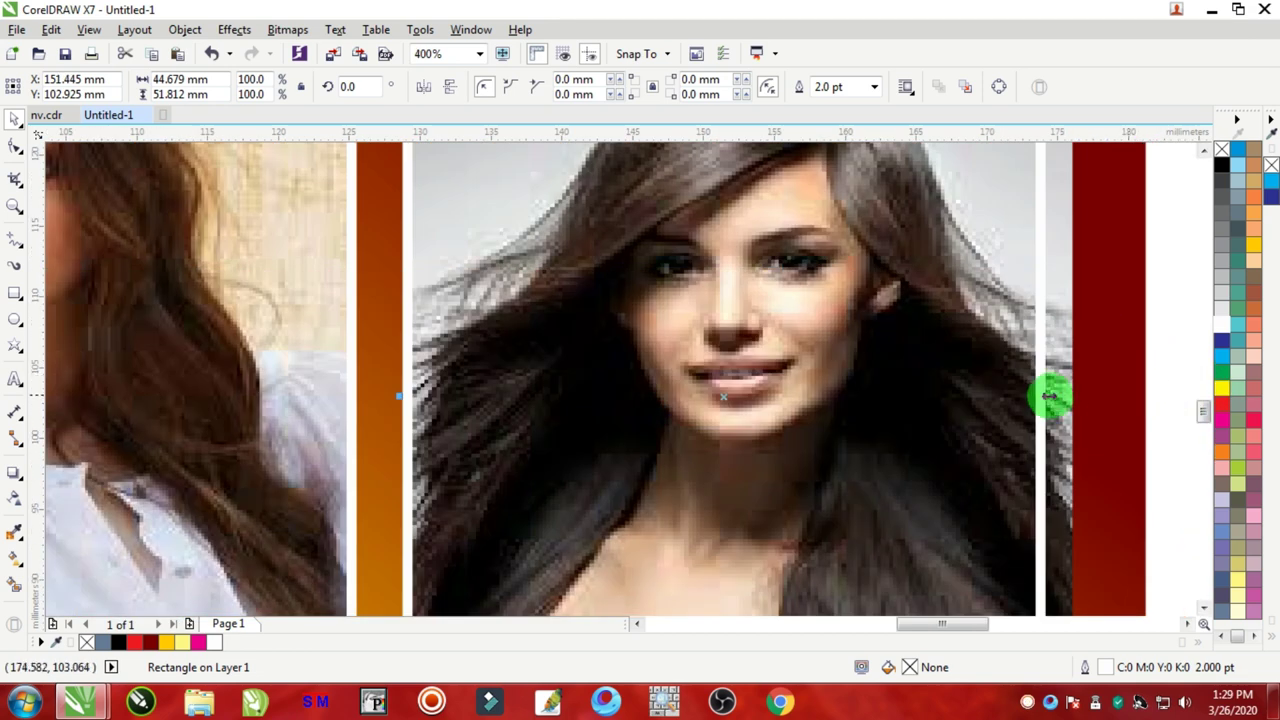
{"action": "left_click_drag", "start_coordinate": [1050, 396], "coordinate": [1074, 400]}
{"action": "scroll", "coordinate": [1046, 394], "scroll_direction": "down", "scroll_amount": 2}
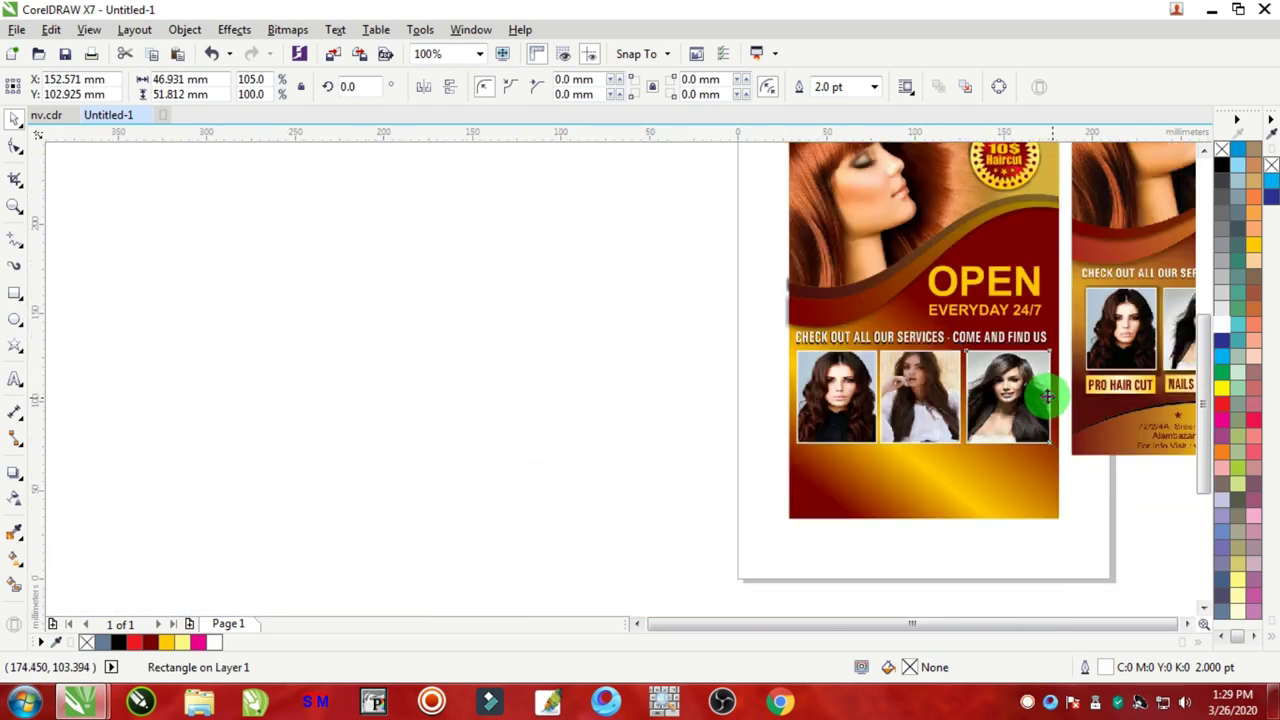
{"action": "scroll", "coordinate": [1046, 390], "scroll_direction": "up", "scroll_amount": 1}
Step: Select all three framed photos and stretch the row wider
{"action": "left_click", "coordinate": [464, 298]}
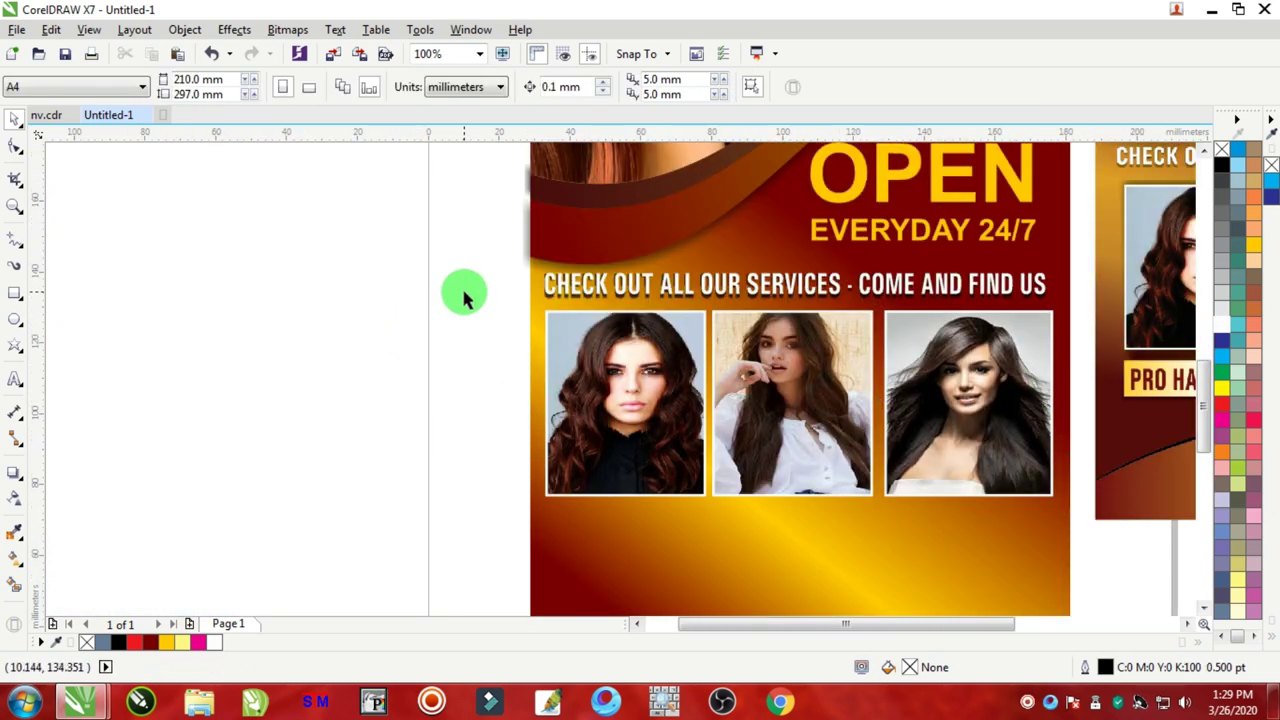
{"action": "left_click_drag", "start_coordinate": [464, 298], "coordinate": [1130, 532]}
{"action": "left_click_drag", "start_coordinate": [1043, 400], "coordinate": [1034, 402]}
Step: Group the three framed photos into a single object
{"action": "scroll", "coordinate": [920, 450], "scroll_direction": "down", "scroll_amount": 2}
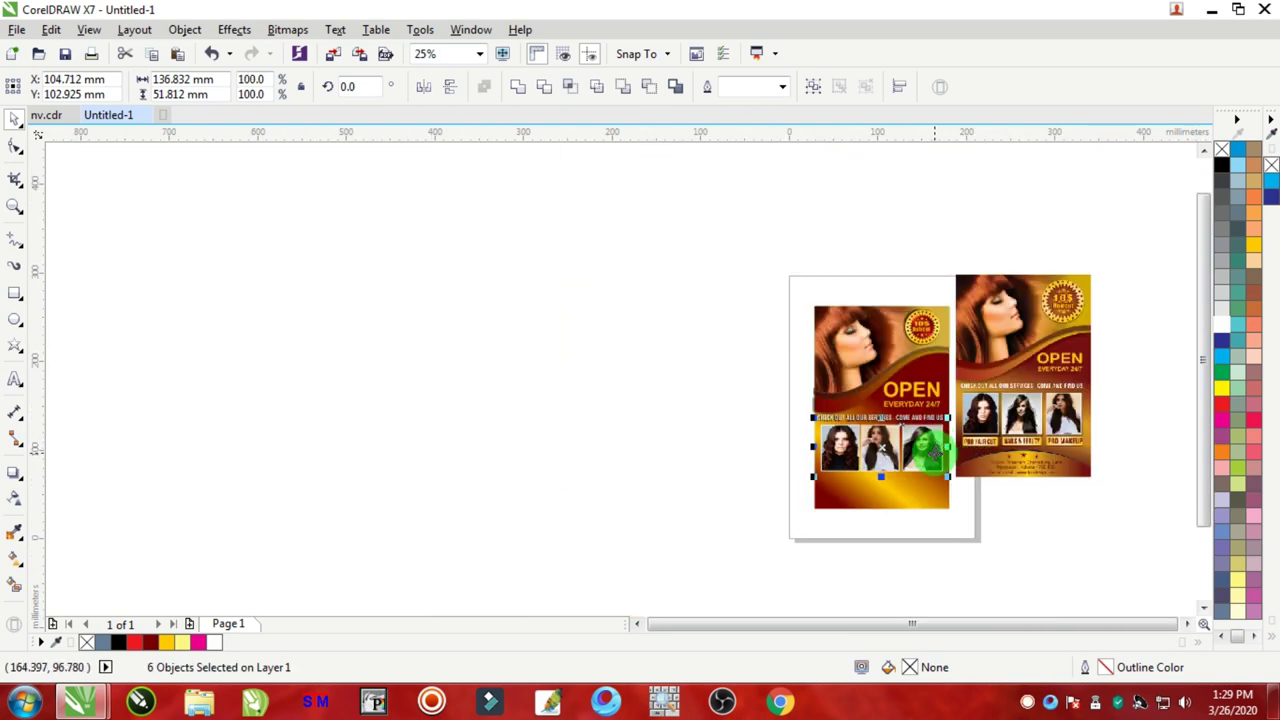
{"action": "left_click_drag", "start_coordinate": [1008, 360], "coordinate": [1020, 404]}
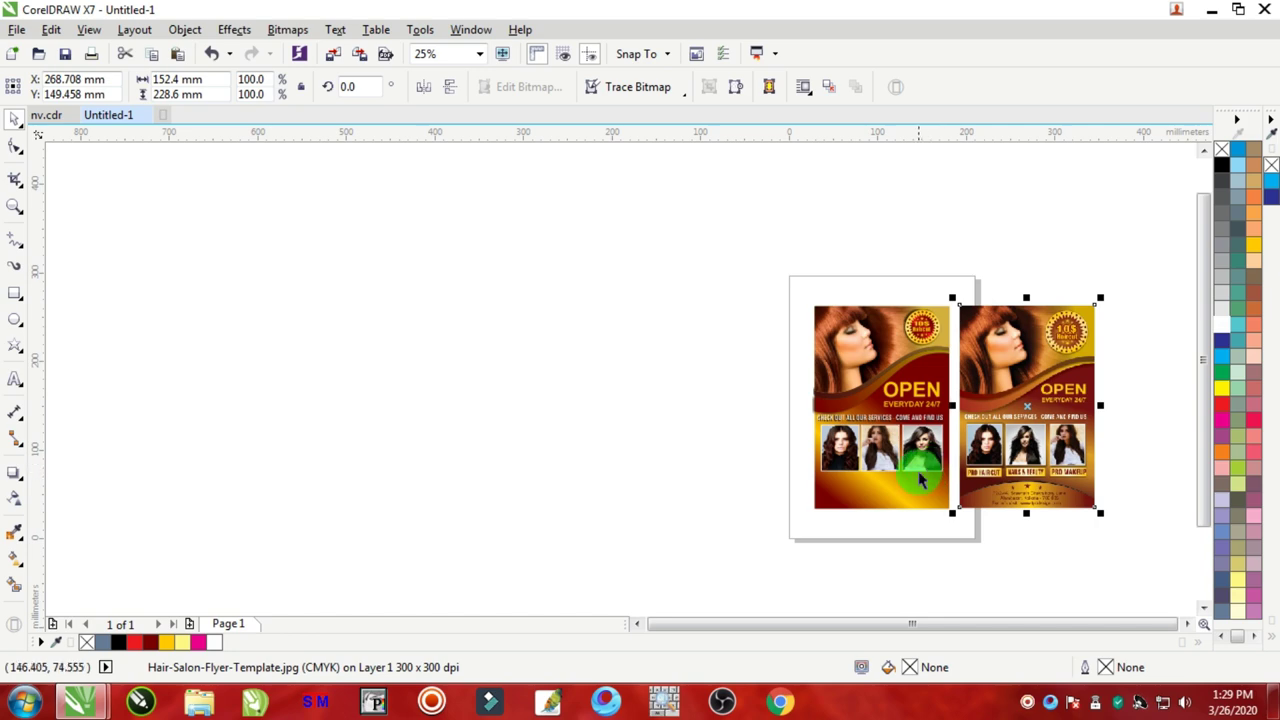
{"action": "scroll", "coordinate": [921, 481], "scroll_direction": "up", "scroll_amount": 2}
{"action": "left_click", "coordinate": [471, 329]}
{"action": "left_click_drag", "start_coordinate": [448, 277], "coordinate": [1077, 508]}
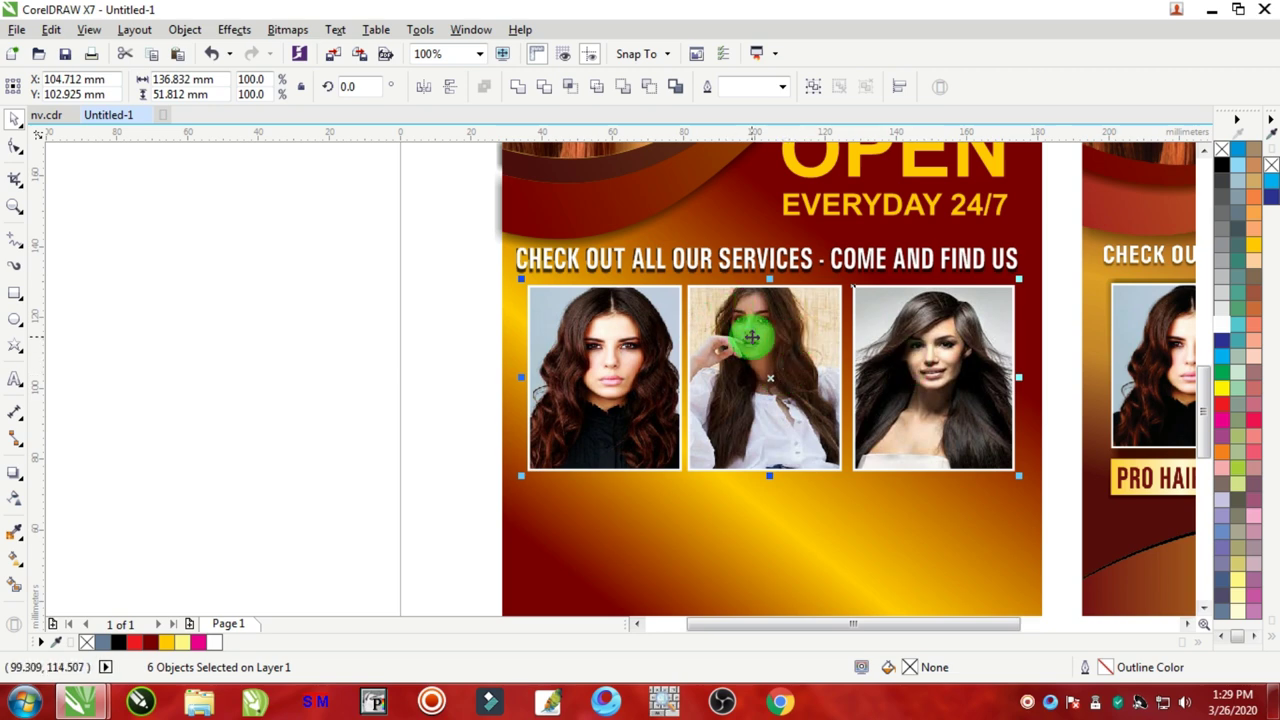
{"action": "right_click", "coordinate": [752, 338]}
{"action": "left_click", "coordinate": [860, 358]}
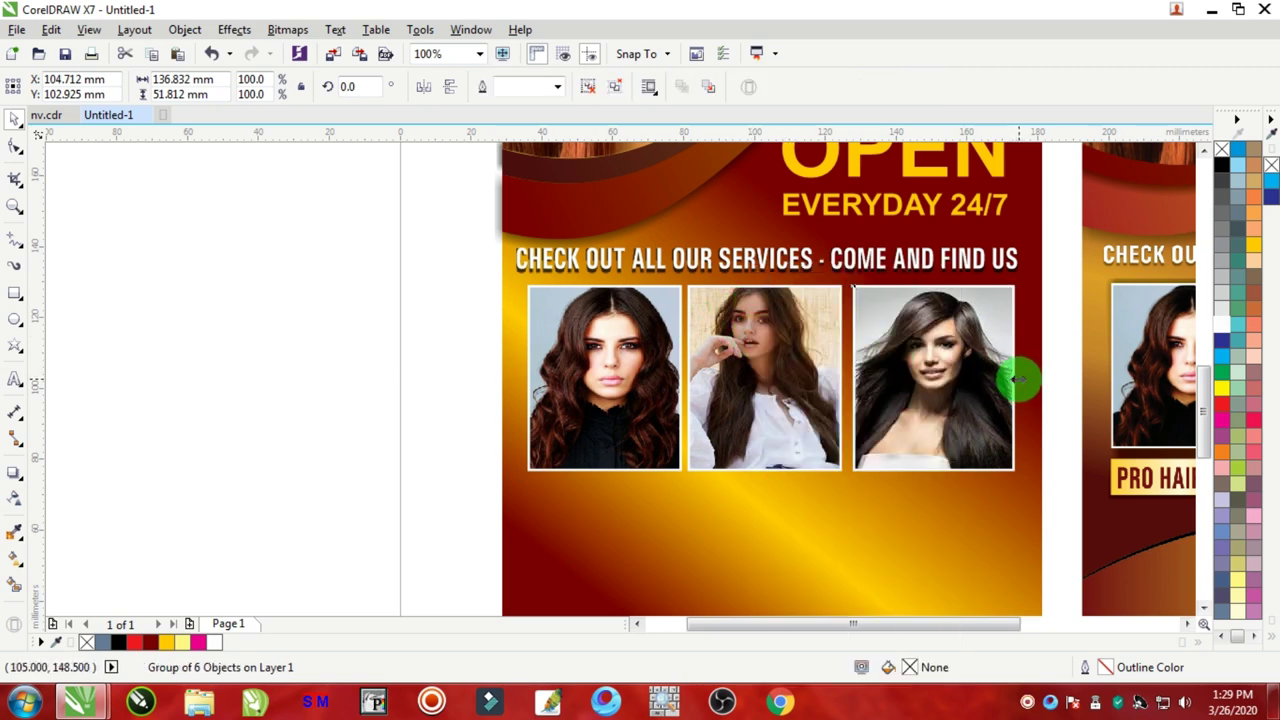
Step: Narrow the photo group slightly and centre it horizontally on the flyer background
{"action": "left_click_drag", "start_coordinate": [1018, 378], "coordinate": [1010, 378]}
{"action": "left_click", "coordinate": [875, 512], "text": "shift"}
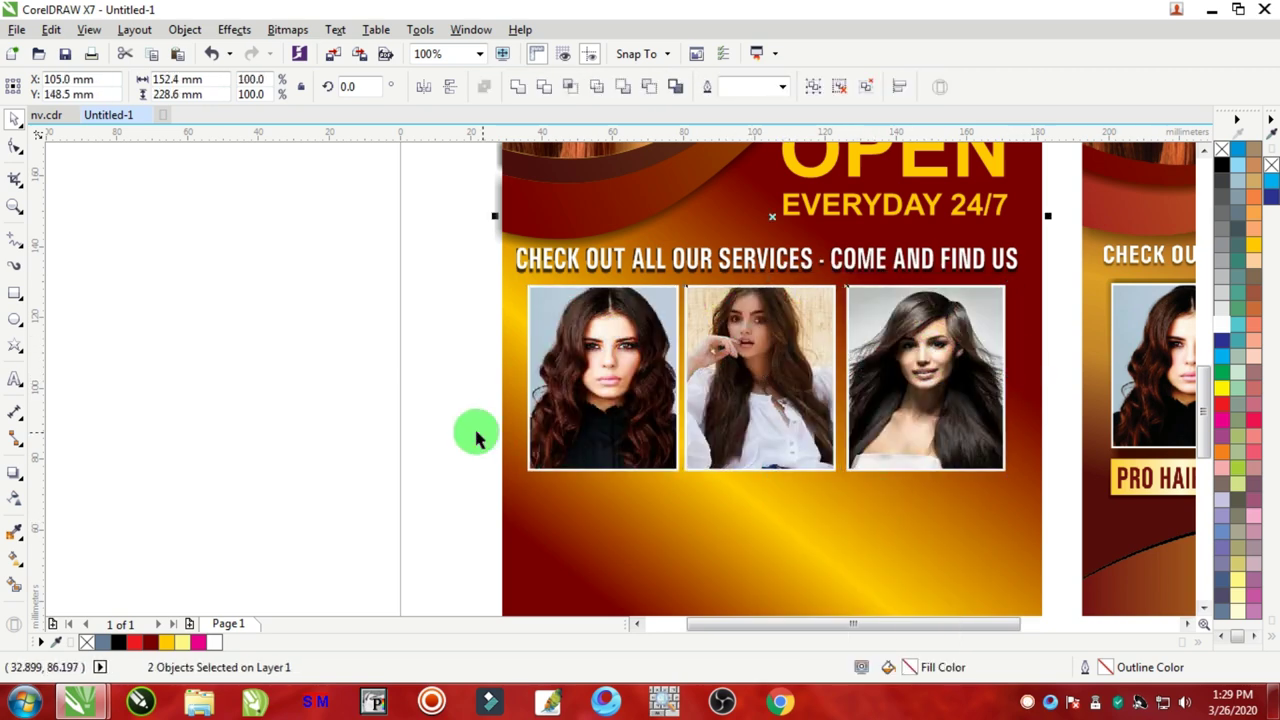
{"action": "key", "text": "c"}
{"action": "left_click", "coordinate": [437, 394]}
{"action": "left_click", "coordinate": [743, 357]}
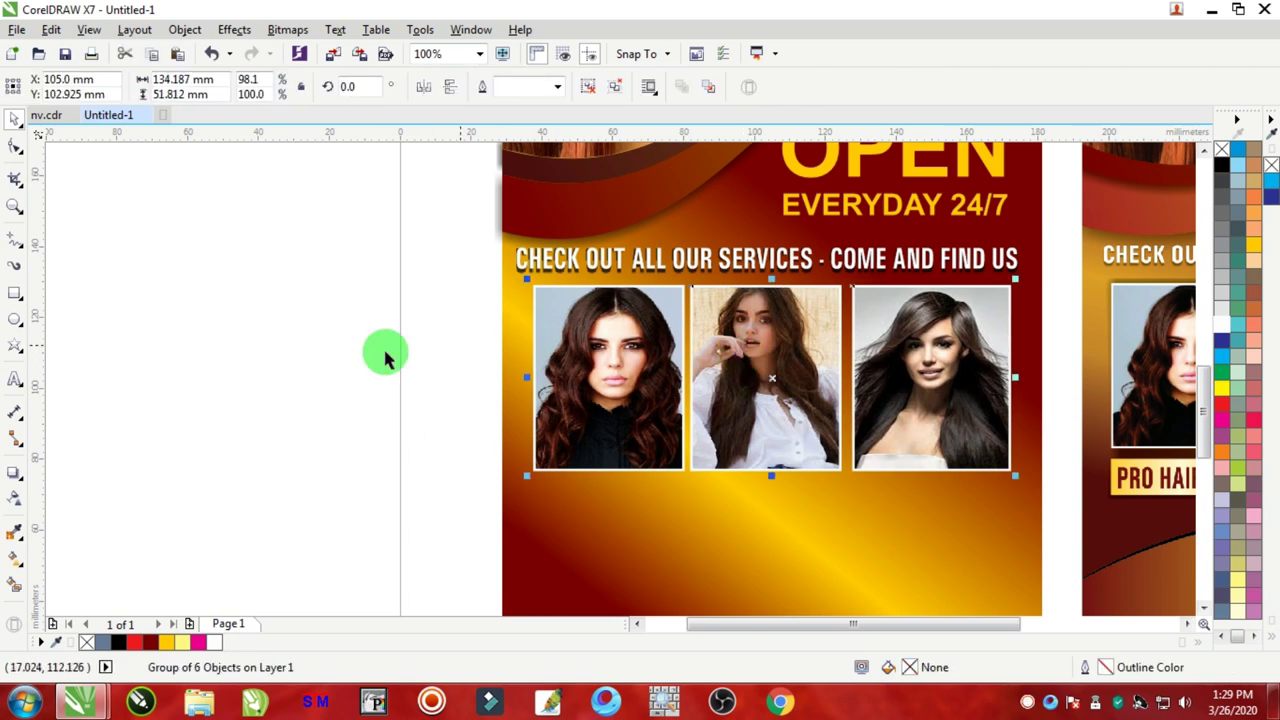
Step: Cast a drop shadow below the photo group with lowered feathering and fade
{"action": "left_click", "coordinate": [15, 472]}
{"action": "left_click_drag", "start_coordinate": [771, 286], "coordinate": [777, 476]}
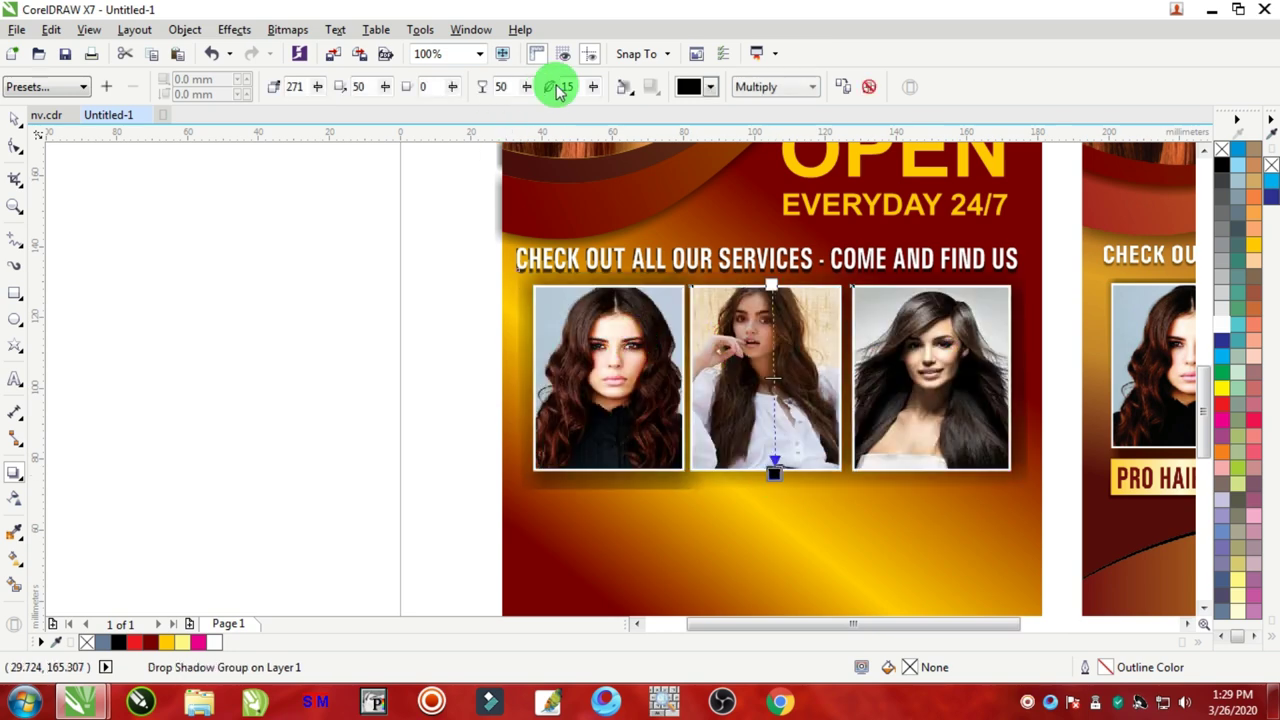
{"action": "left_click", "coordinate": [594, 91]}
{"action": "left_click", "coordinate": [594, 91]}
{"action": "left_click", "coordinate": [594, 91]}
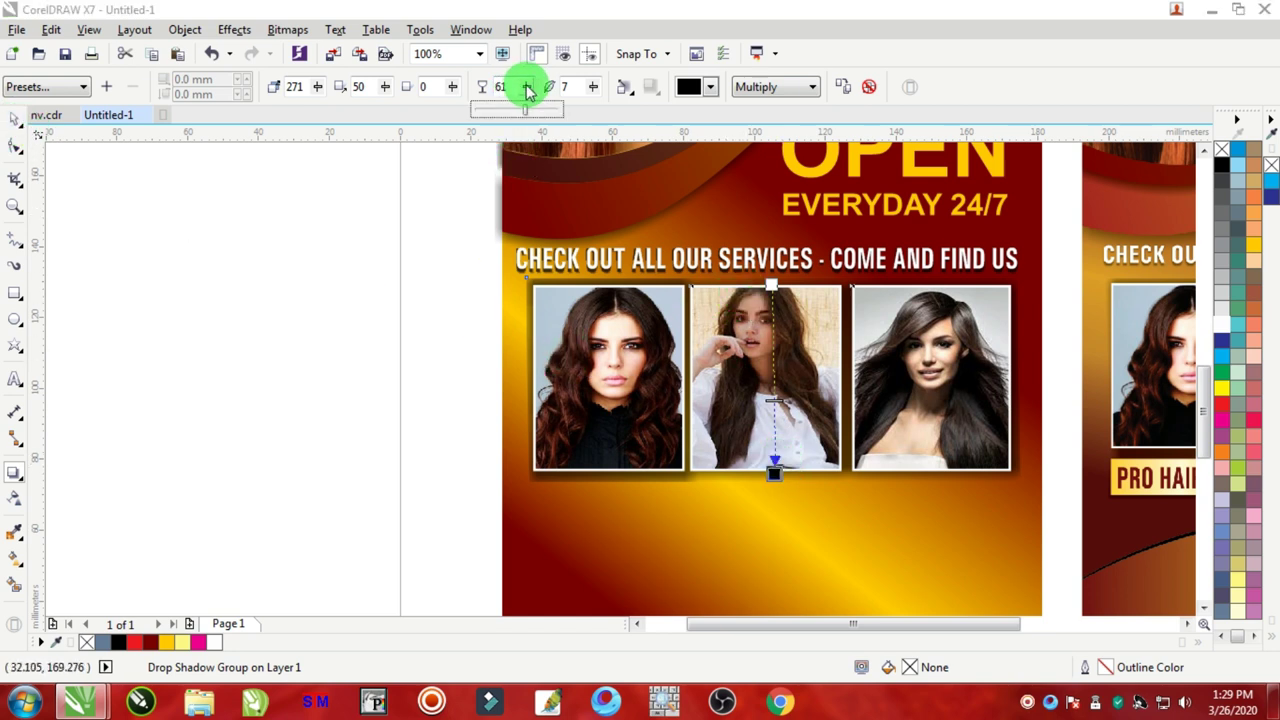
{"action": "mouse_move", "coordinate": [524, 90]}
{"action": "left_mouse_down"}
{"action": "mouse_move", "coordinate": [538, 92]}
{"action": "mouse_move", "coordinate": [516, 95]}
{"action": "left_mouse_up"}
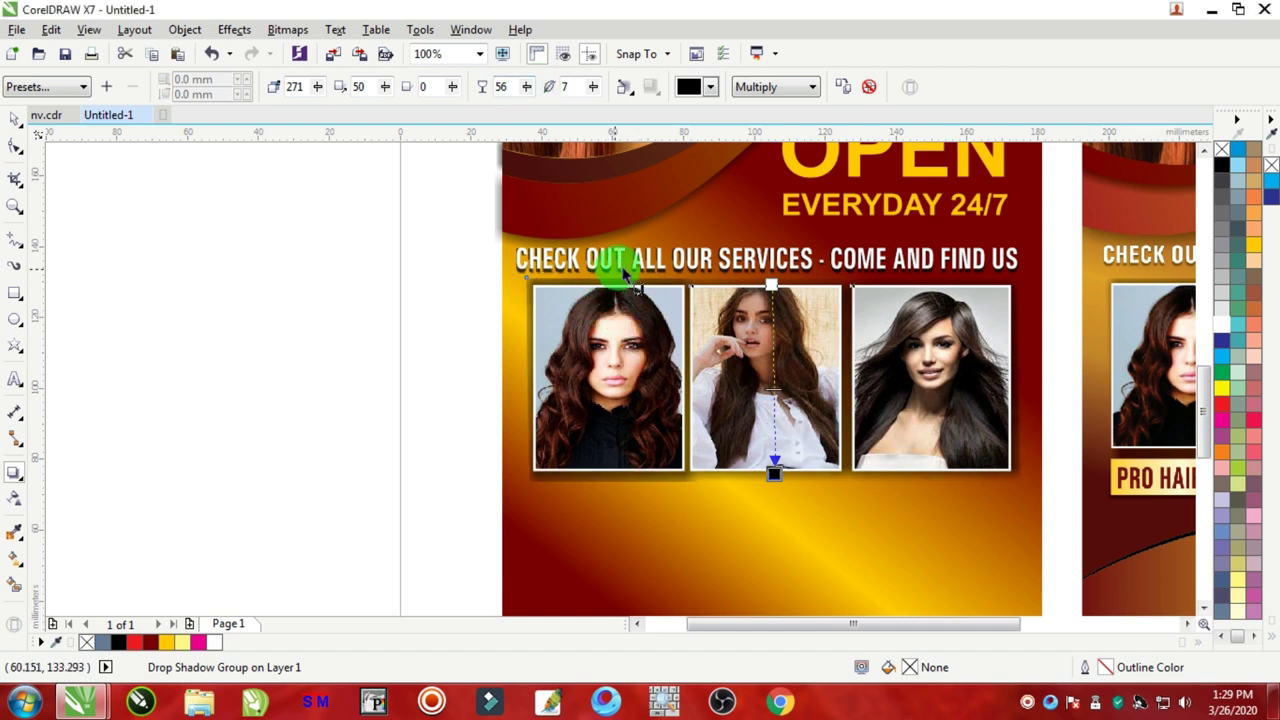
{"action": "mouse_move", "coordinate": [774, 474]}
{"action": "left_mouse_down"}
{"action": "mouse_move", "coordinate": [783, 490]}
{"action": "mouse_move", "coordinate": [772, 471]}
{"action": "left_mouse_up"}
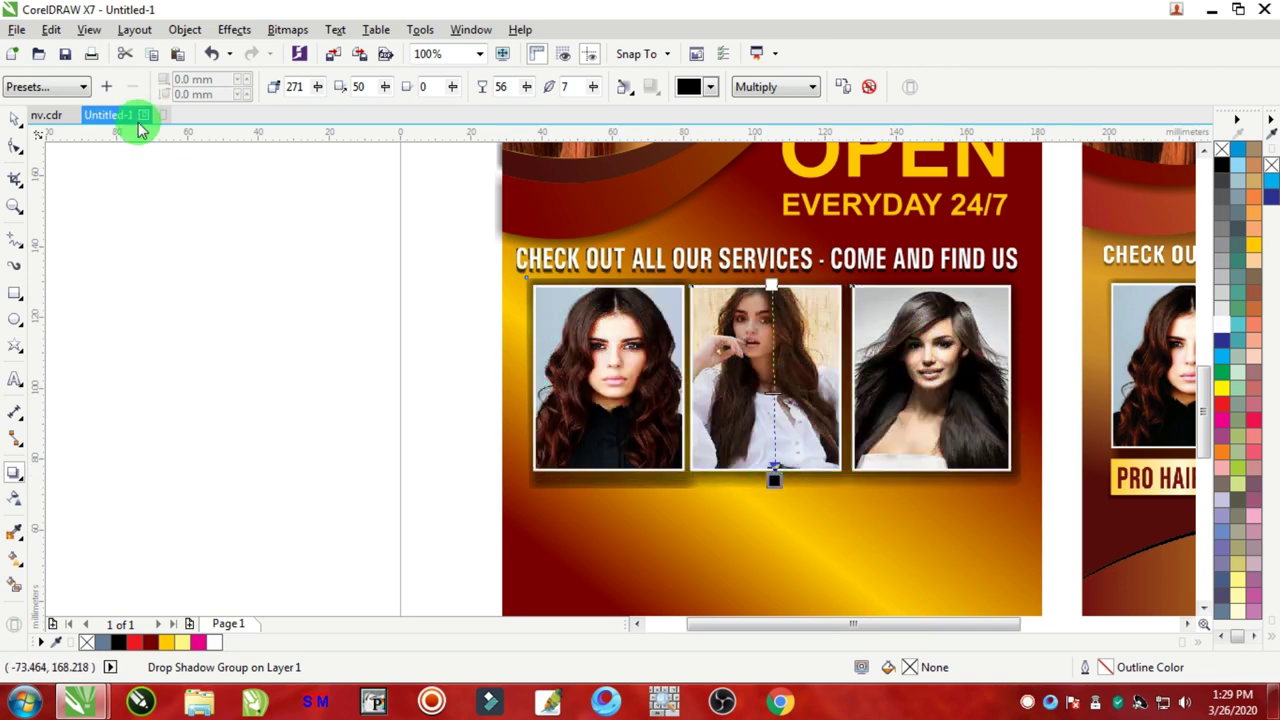
{"action": "left_click", "coordinate": [400, 349]}
{"action": "scroll", "coordinate": [400, 349], "scroll_direction": "down", "scroll_amount": 2}
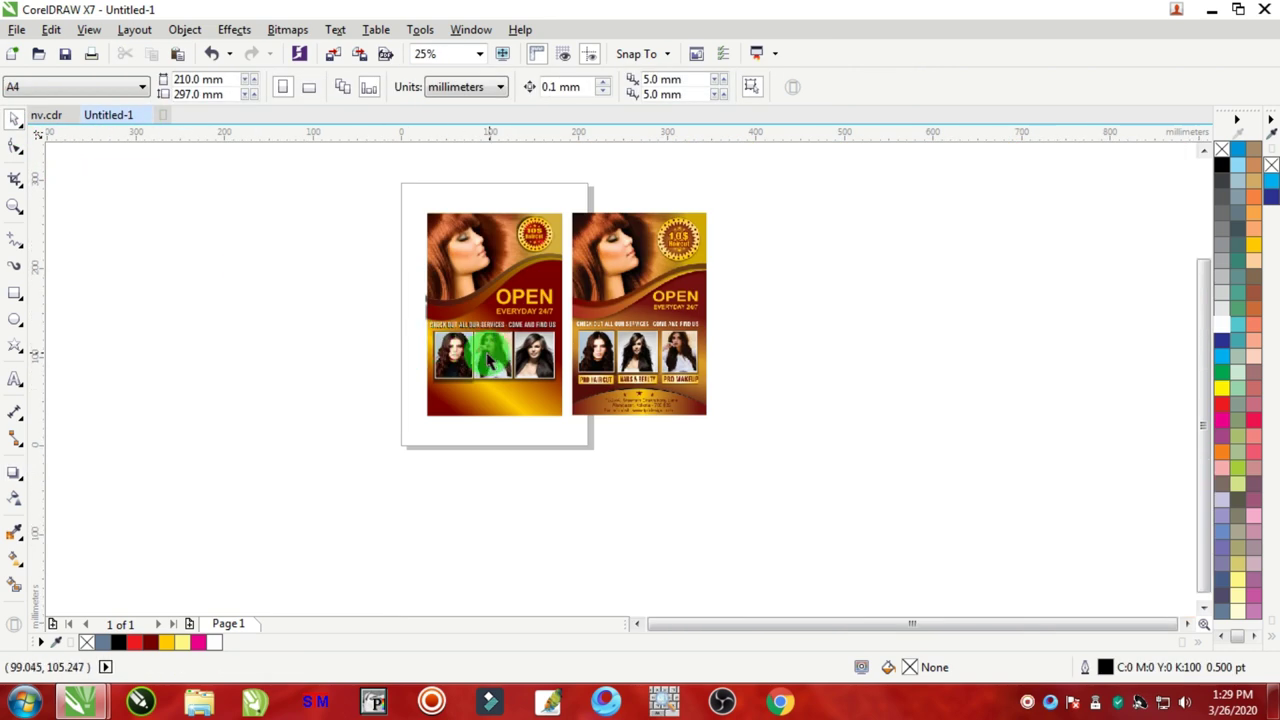
{"action": "scroll", "coordinate": [330, 286], "scroll_direction": "up", "scroll_amount": 4}
{"action": "scroll", "coordinate": [380, 272], "scroll_direction": "down", "scroll_amount": 1}
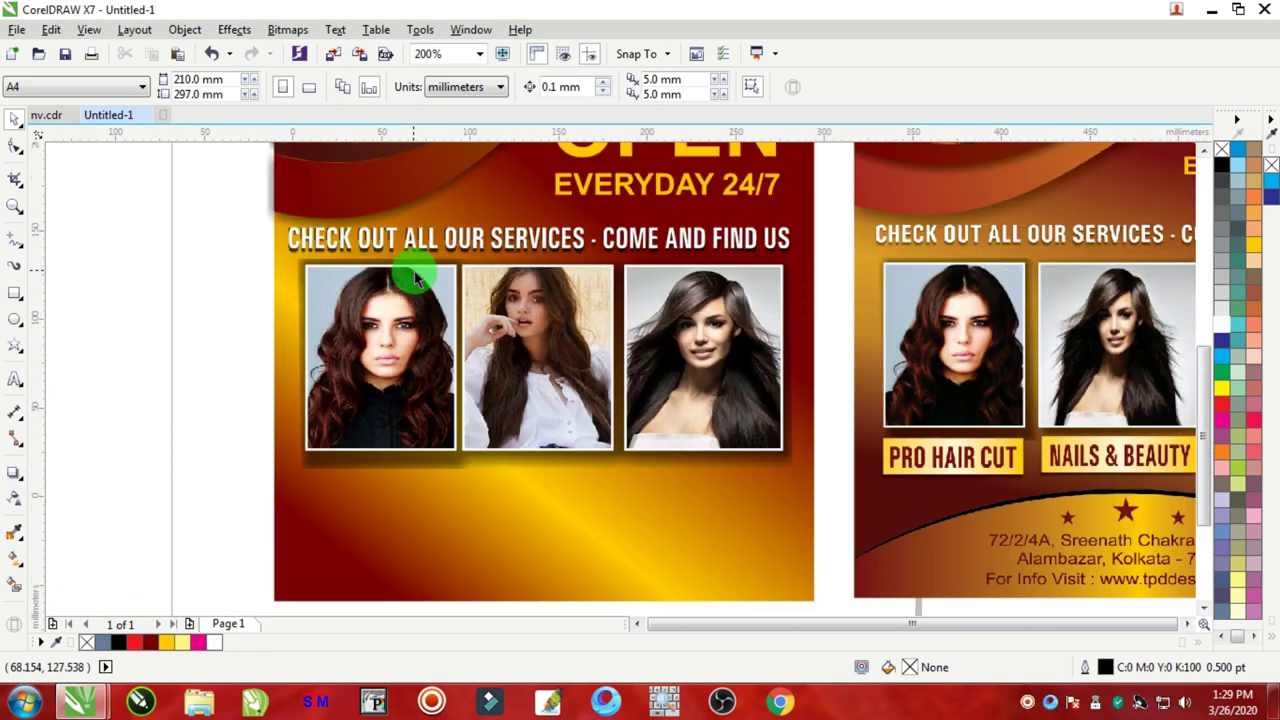
{"action": "scroll", "coordinate": [771, 266], "scroll_direction": "down", "scroll_amount": 2}
{"action": "scroll", "coordinate": [777, 266], "scroll_direction": "up", "scroll_amount": 2}
{"action": "scroll", "coordinate": [786, 275], "scroll_direction": "down", "scroll_amount": 2}
{"action": "scroll", "coordinate": [786, 275], "scroll_direction": "down", "scroll_amount": 1}
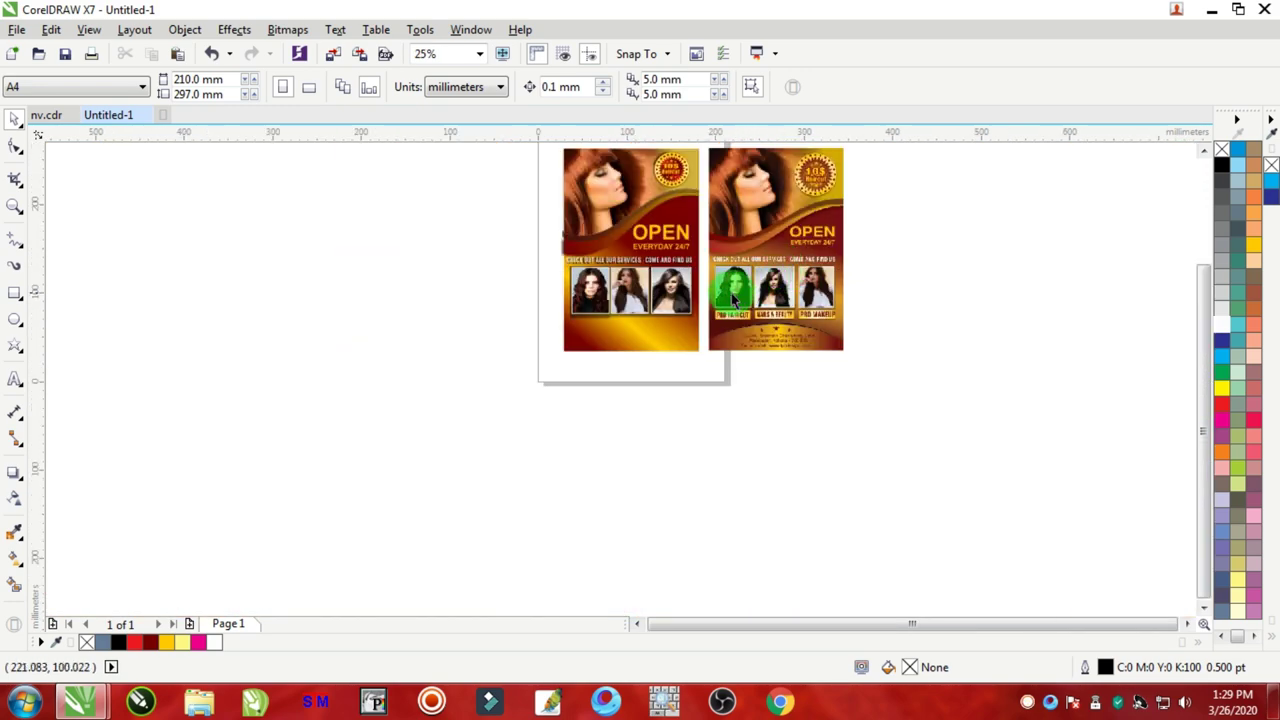
{"action": "scroll", "coordinate": [728, 286], "scroll_direction": "up", "scroll_amount": 1}
{"action": "scroll", "coordinate": [695, 345], "scroll_direction": "up", "scroll_amount": 2}
{"action": "scroll", "coordinate": [786, 334], "scroll_direction": "down", "scroll_amount": 1}
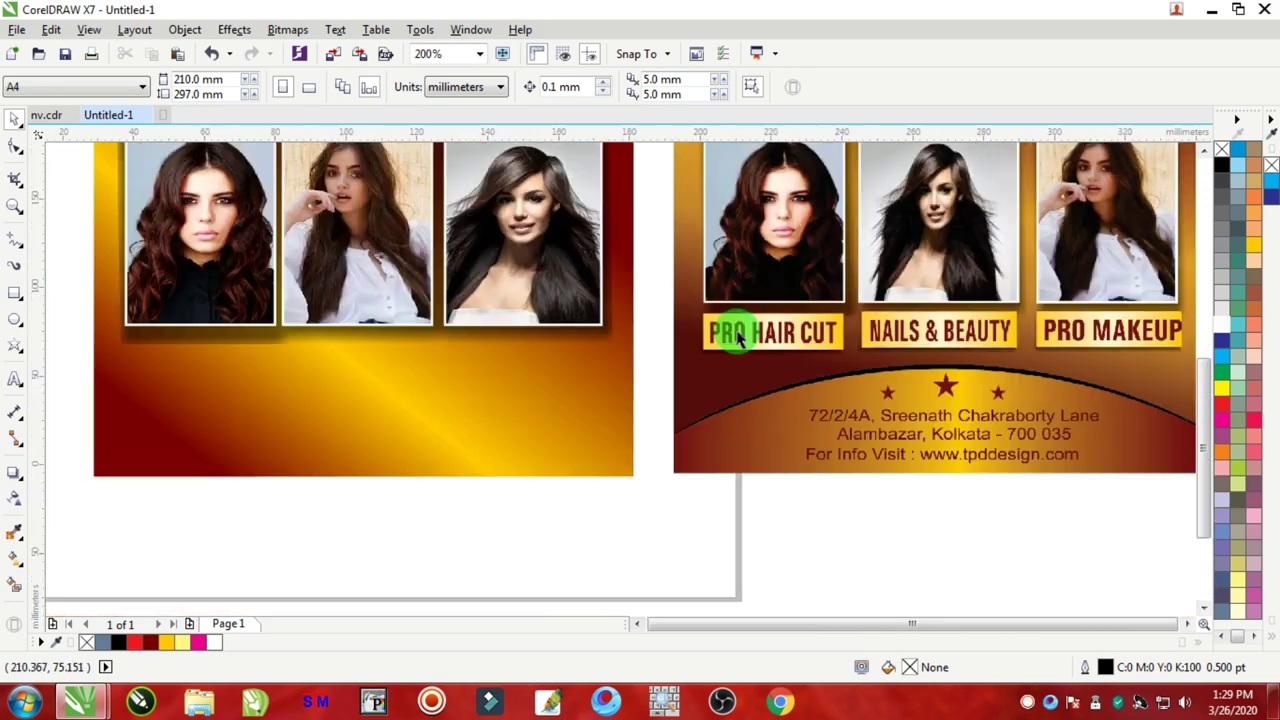
{"action": "scroll", "coordinate": [734, 334], "scroll_direction": "down", "scroll_amount": 2}
{"action": "scroll", "coordinate": [697, 397], "scroll_direction": "up", "scroll_amount": 3}
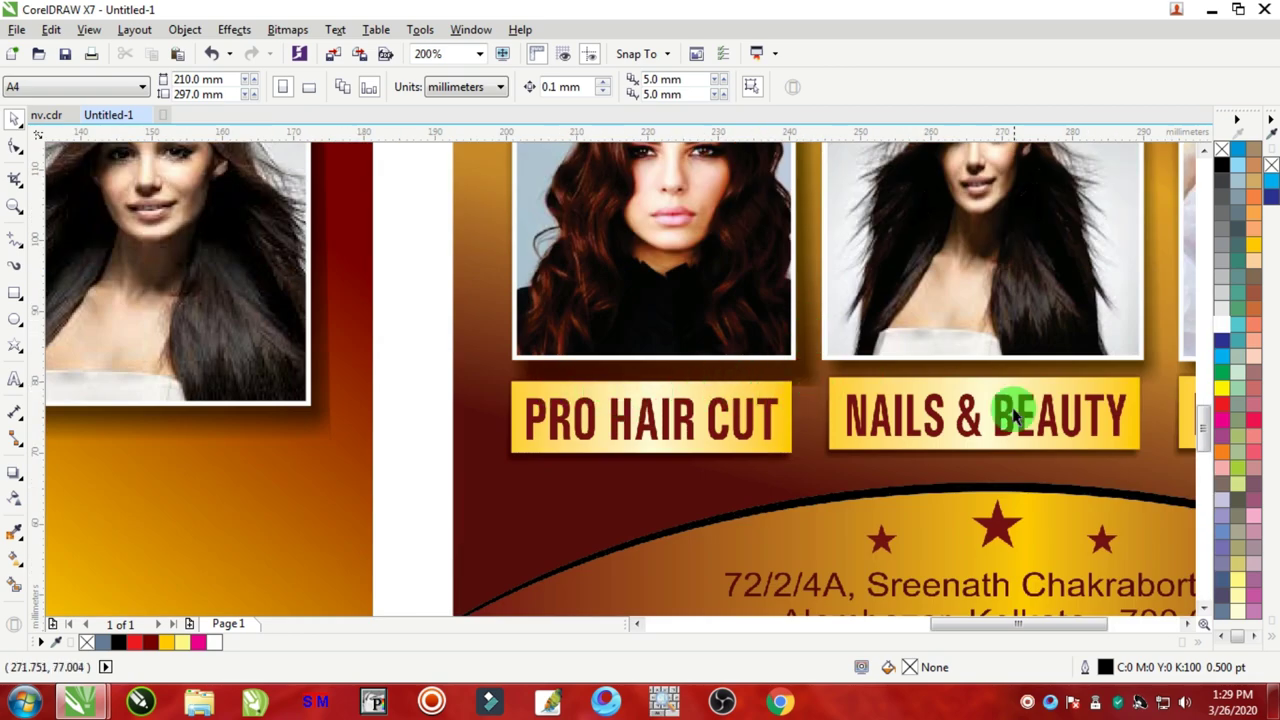
{"action": "scroll", "coordinate": [688, 436], "scroll_direction": "down", "scroll_amount": 1}
{"action": "scroll", "coordinate": [570, 433], "scroll_direction": "down", "scroll_amount": 1}
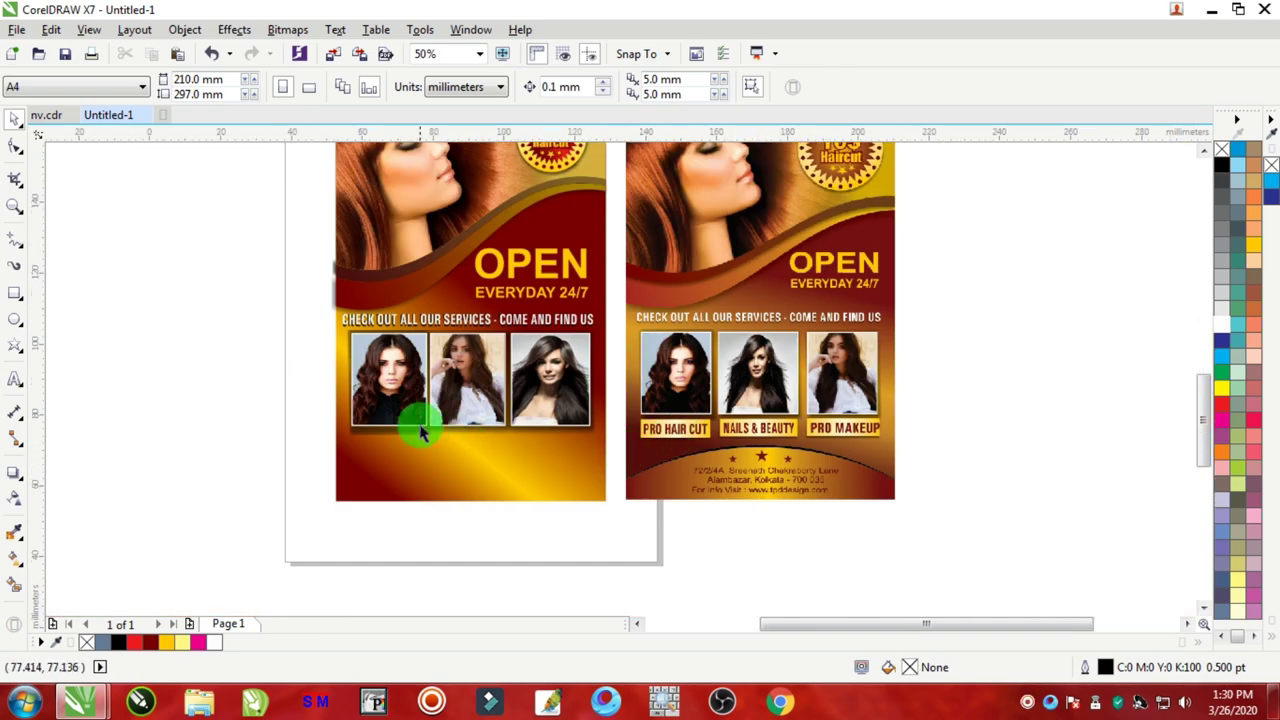
{"action": "scroll", "coordinate": [423, 423], "scroll_direction": "up", "scroll_amount": 2}
Step: Draw a label box under the first photo, filled pure yellow with no outline
{"action": "left_click", "coordinate": [15, 292]}
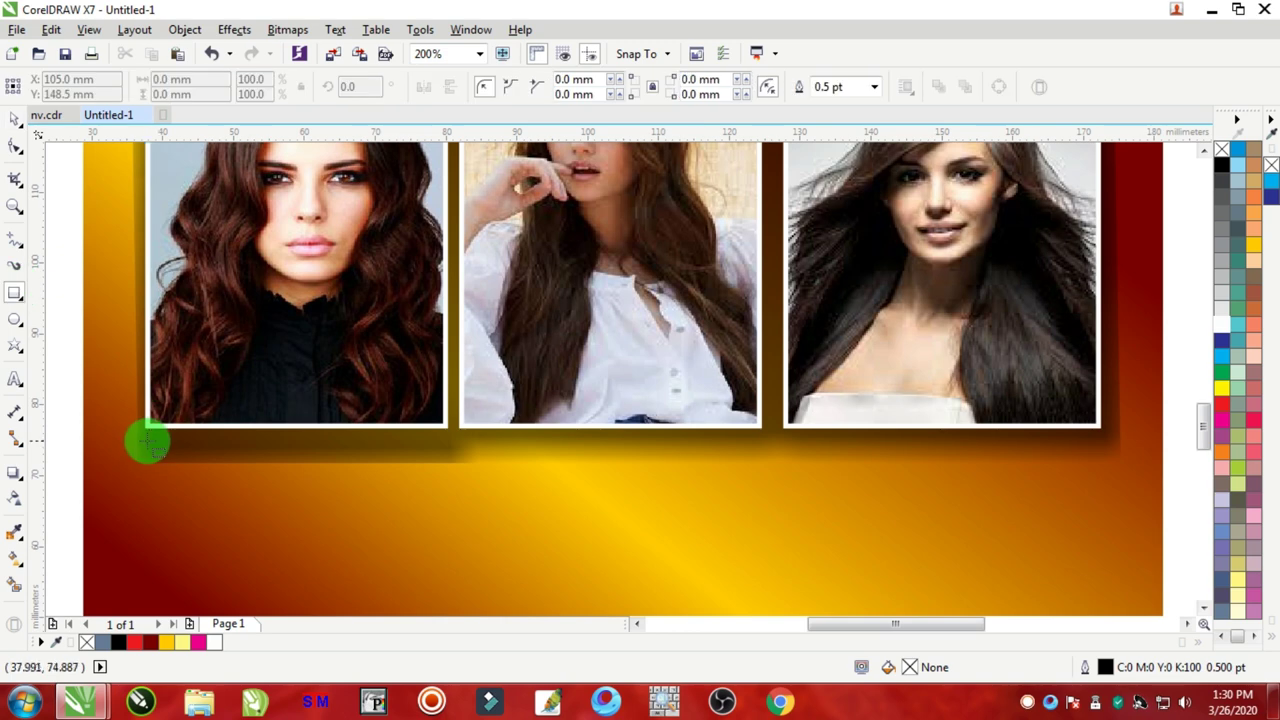
{"action": "mouse_move", "coordinate": [146, 441]}
{"action": "left_mouse_down"}
{"action": "mouse_move", "coordinate": [421, 526]}
{"action": "mouse_move", "coordinate": [442, 517]}
{"action": "left_mouse_up"}
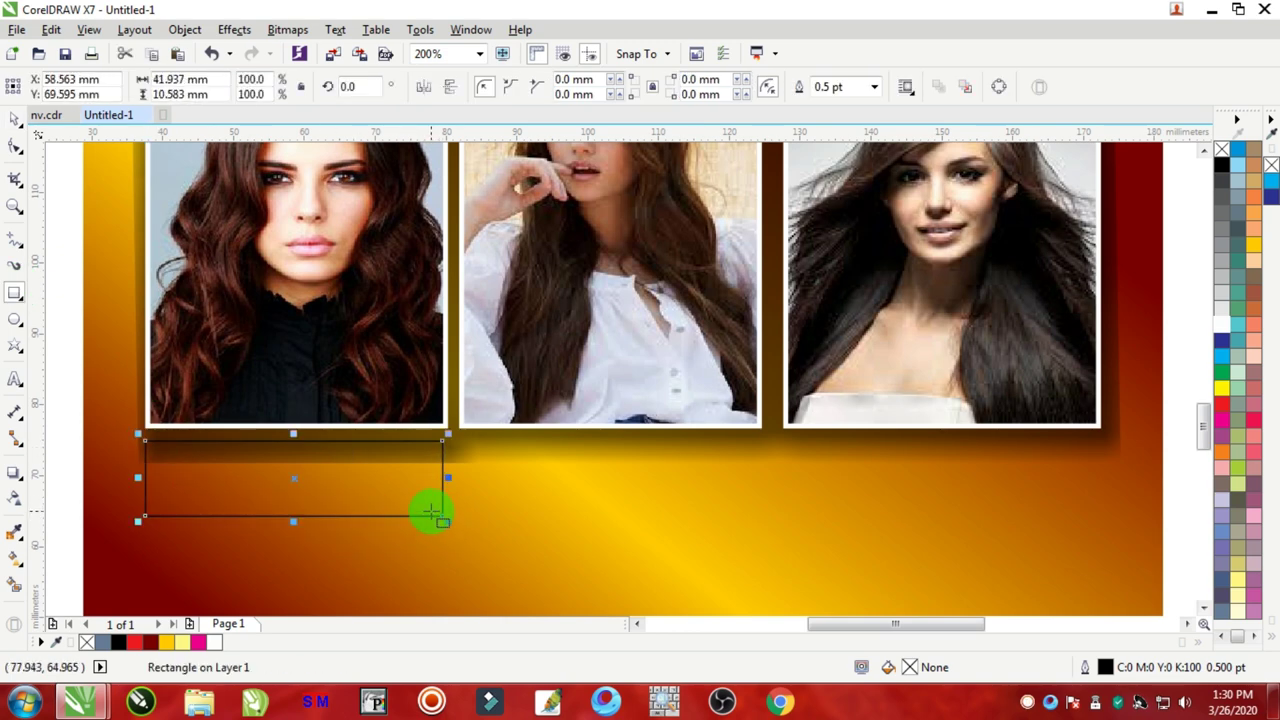
{"action": "left_click", "coordinate": [1255, 252]}
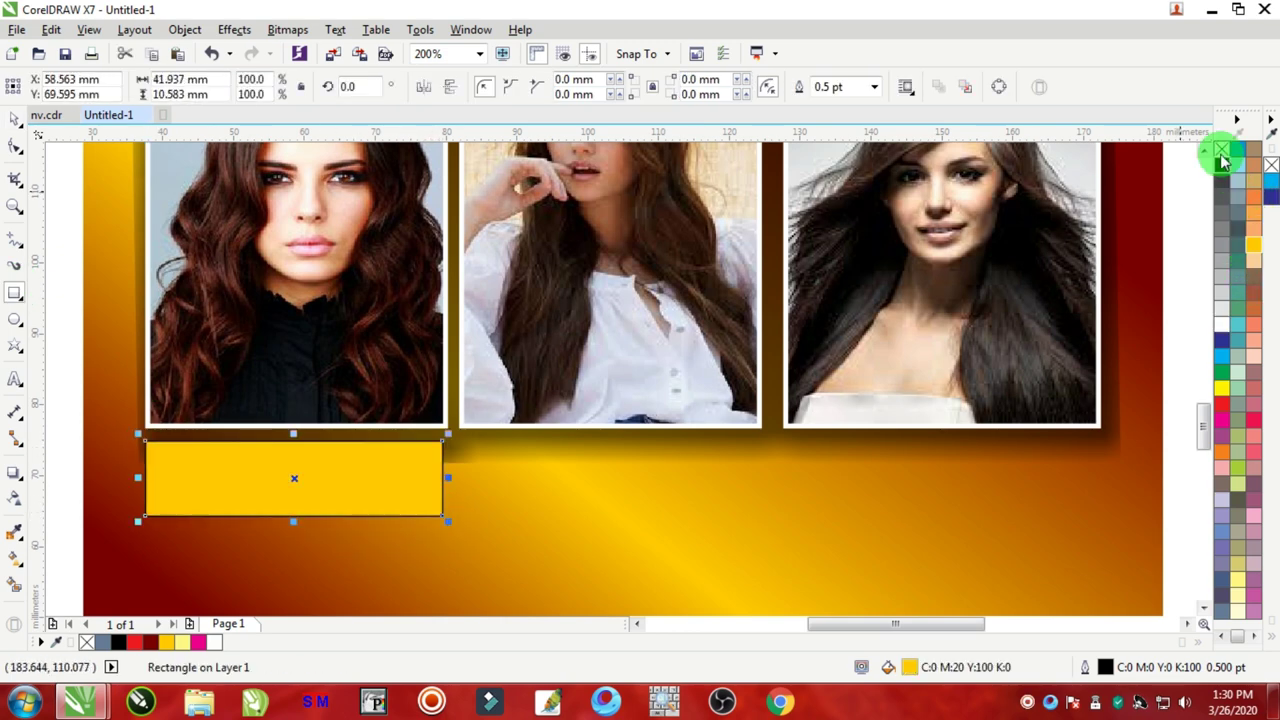
{"action": "right_click", "coordinate": [1221, 149]}
{"action": "left_click", "coordinate": [15, 120]}
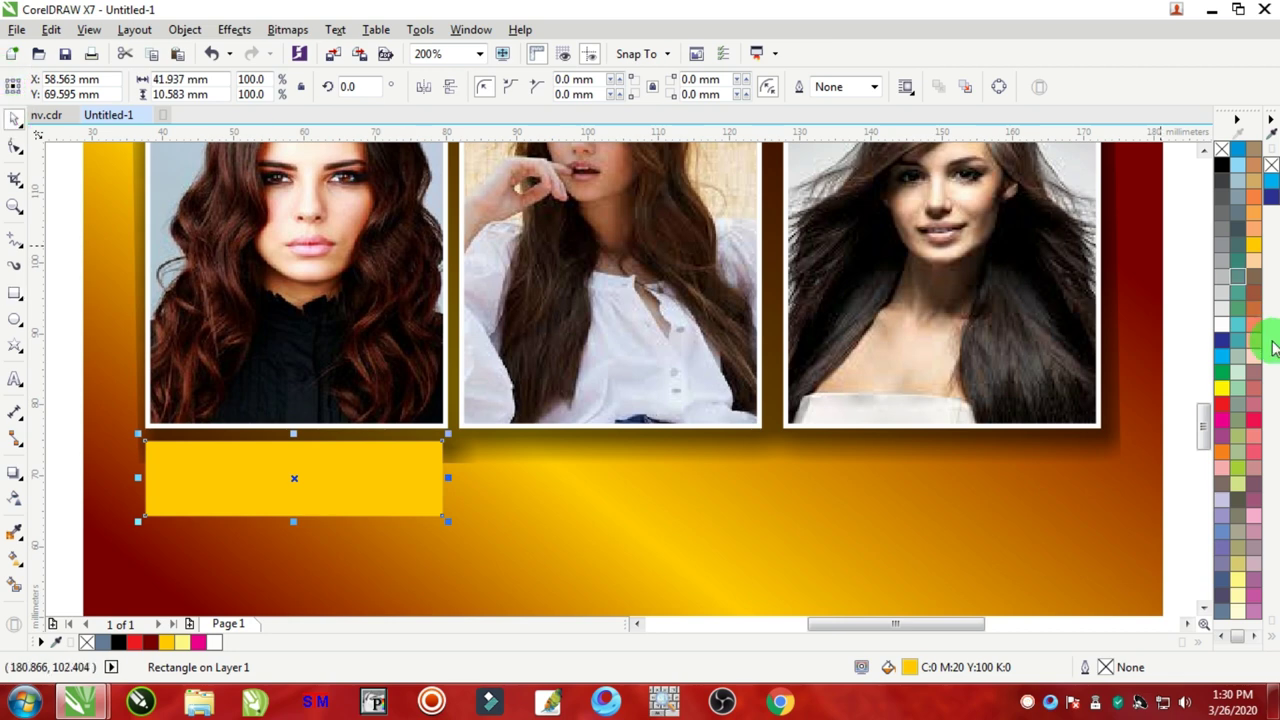
{"action": "left_click", "coordinate": [1221, 388]}
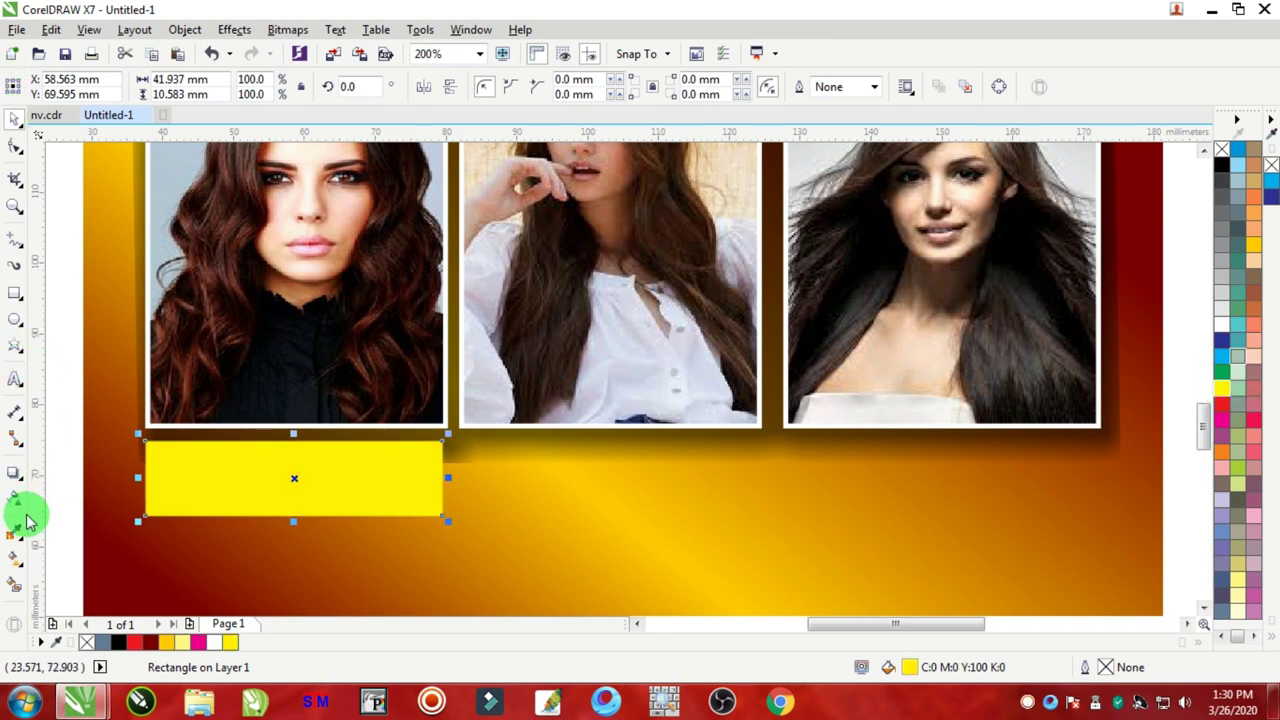
Step: Give the box a yellow fountain fill with a pale yellow middle stop
{"action": "left_click", "coordinate": [15, 562]}
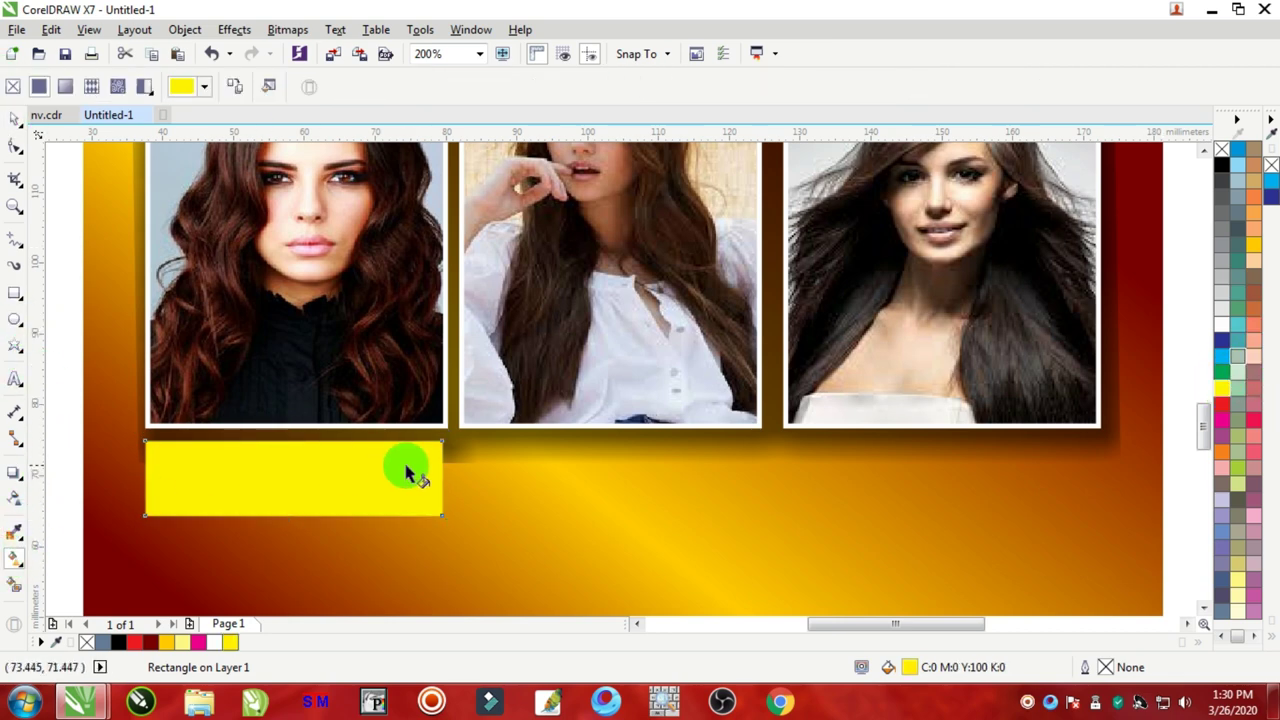
{"action": "left_click_drag", "start_coordinate": [443, 478], "coordinate": [160, 476]}
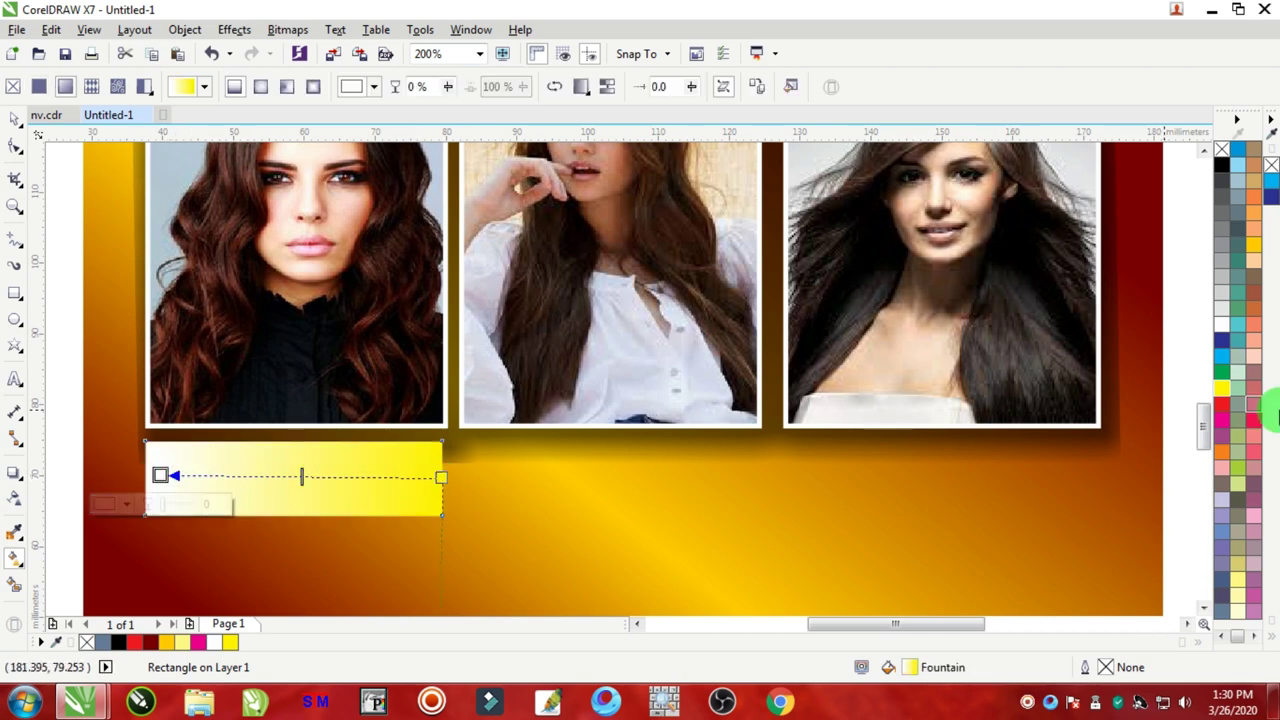
{"action": "left_click", "coordinate": [1222, 389]}
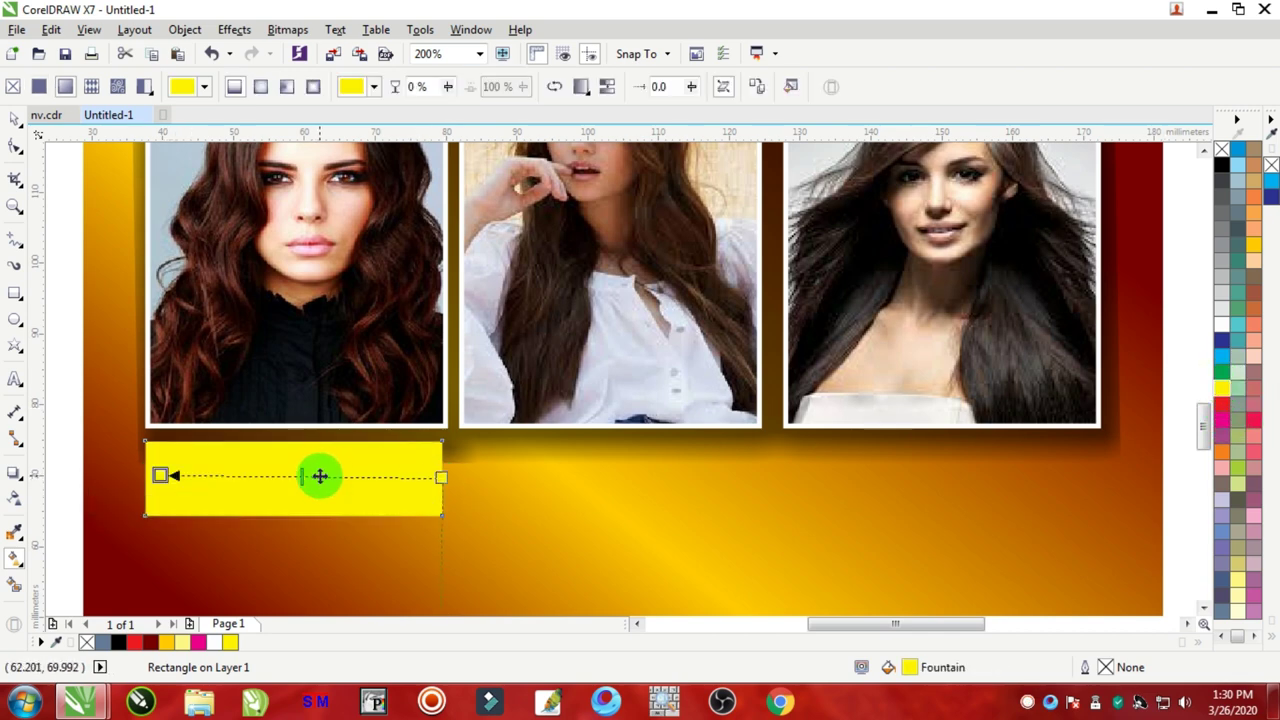
{"action": "double_click", "coordinate": [319, 476]}
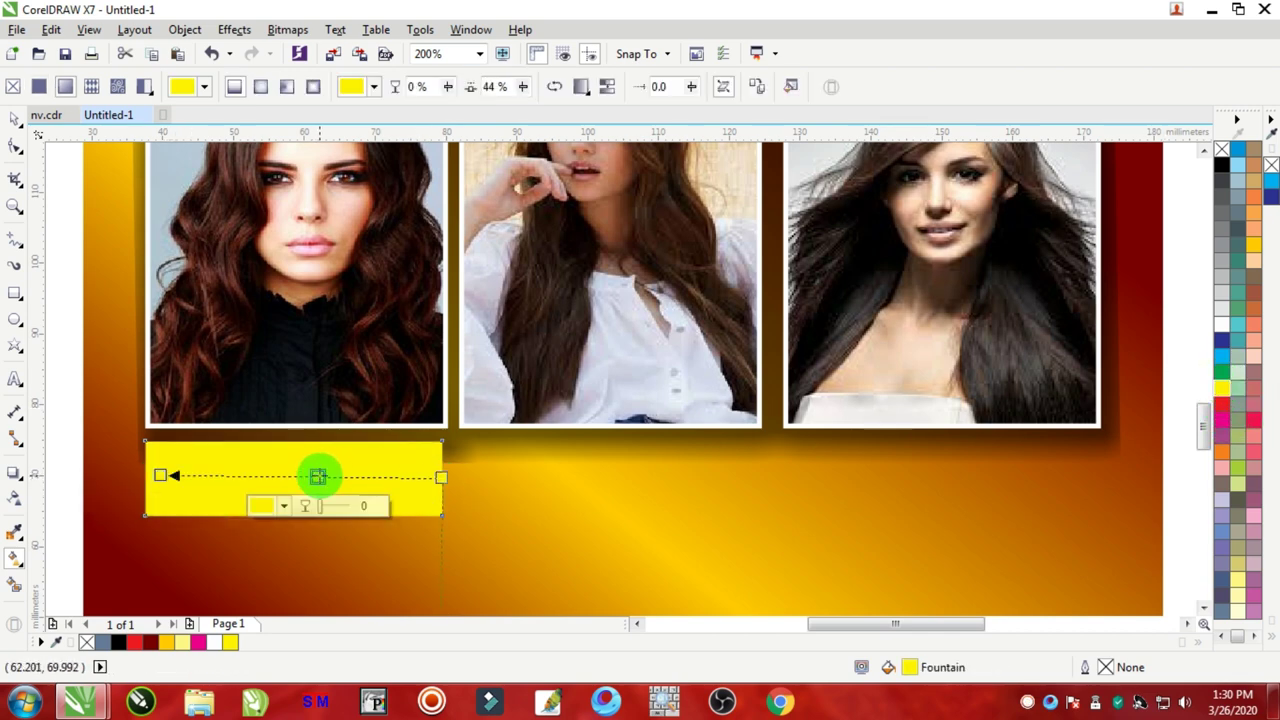
{"action": "left_click", "coordinate": [1238, 612]}
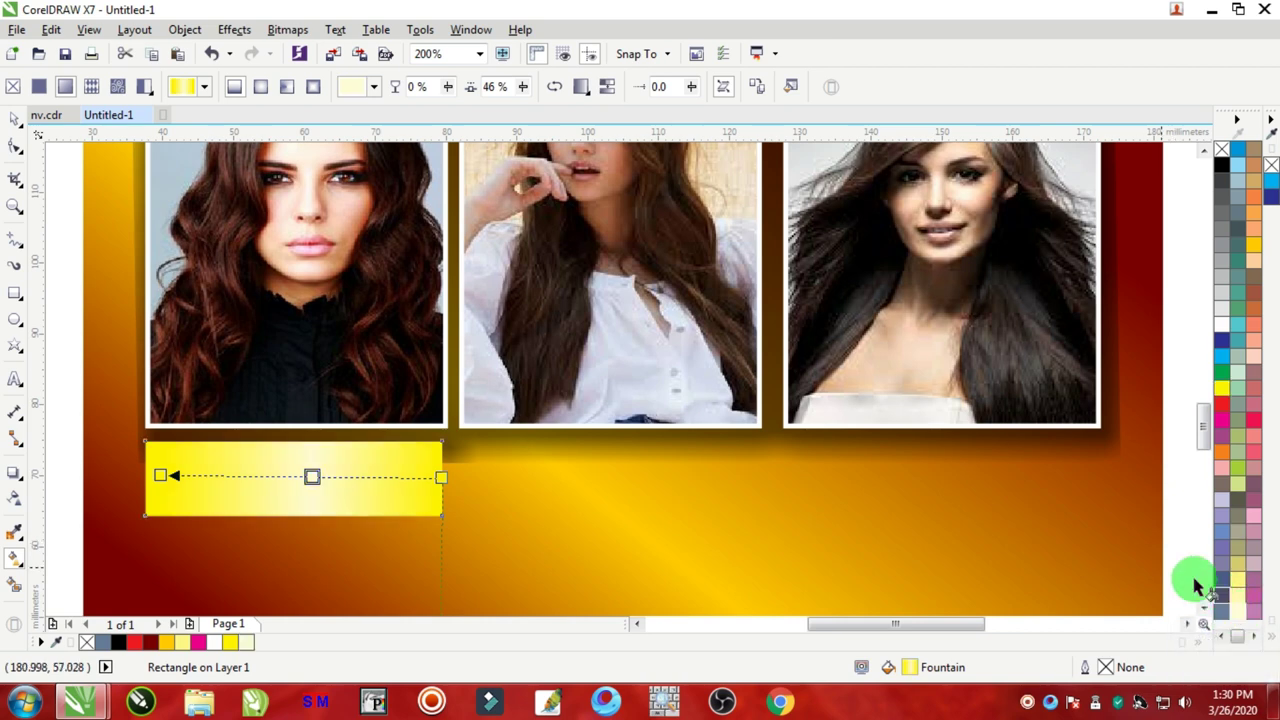
Step: Nudge the yellow box slightly down and add a drop shadow beneath it
{"action": "left_click", "coordinate": [14, 119]}
{"action": "left_click", "coordinate": [343, 475]}
{"action": "mouse_move", "coordinate": [341, 472]}
{"action": "left_mouse_down"}
{"action": "mouse_move", "coordinate": [291, 450]}
{"action": "mouse_move", "coordinate": [297, 532]}
{"action": "left_mouse_up"}
{"action": "left_click", "coordinate": [16, 474]}
{"action": "left_click", "coordinate": [279, 414]}
{"action": "left_click", "coordinate": [11, 178]}
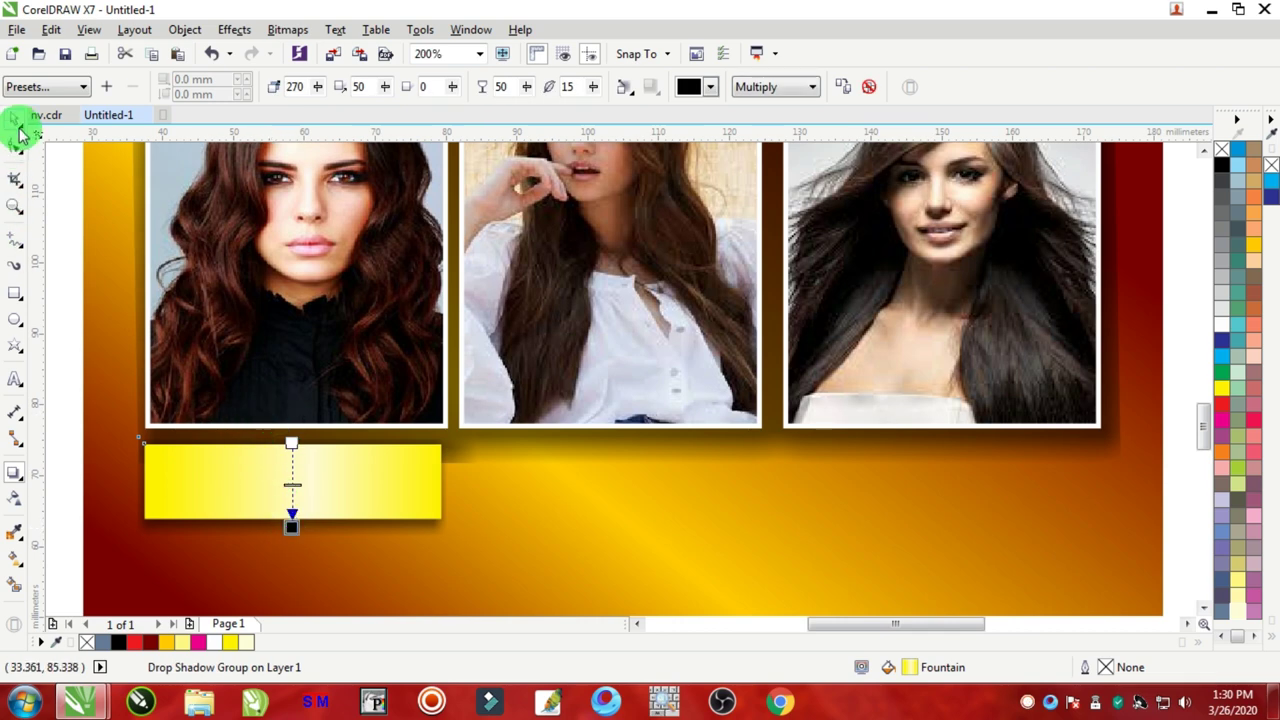
{"action": "left_click", "coordinate": [20, 133]}
{"action": "scroll", "coordinate": [374, 400], "scroll_direction": "down", "scroll_amount": 2}
{"action": "scroll", "coordinate": [634, 414], "scroll_direction": "up", "scroll_amount": 1}
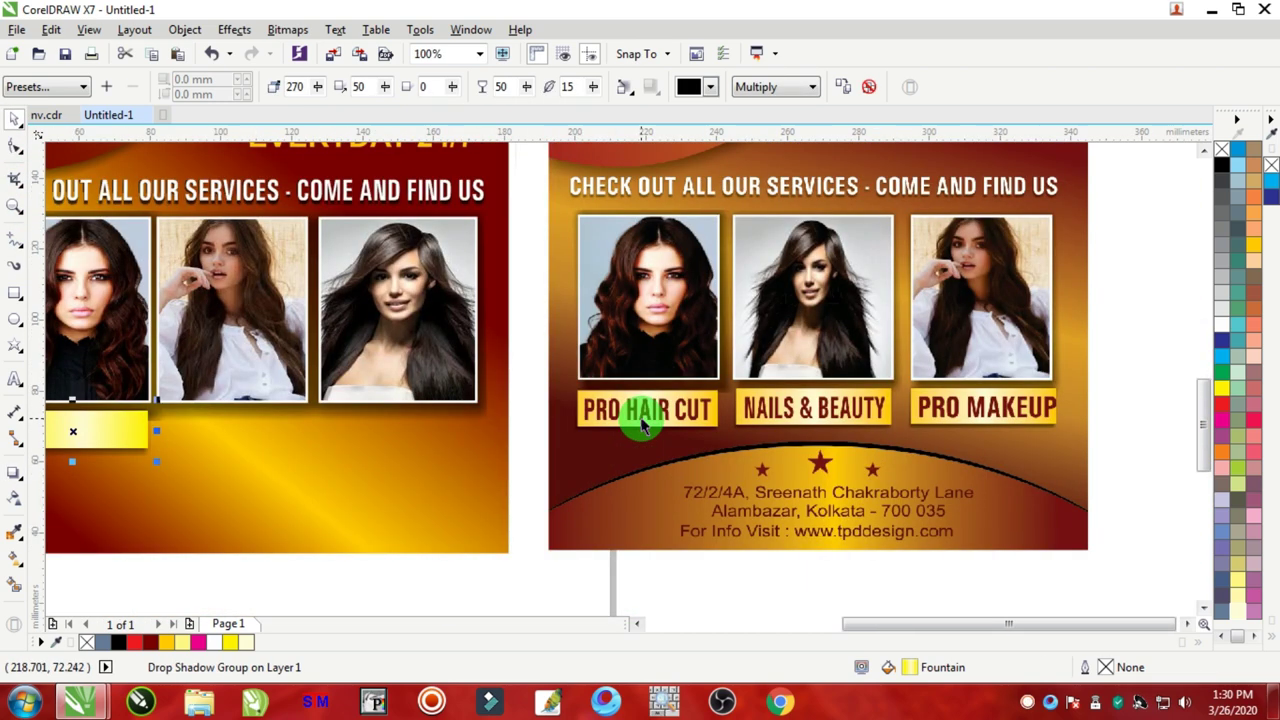
{"action": "scroll", "coordinate": [672, 425], "scroll_direction": "down", "scroll_amount": 1}
{"action": "scroll", "coordinate": [514, 423], "scroll_direction": "down", "scroll_amount": 1}
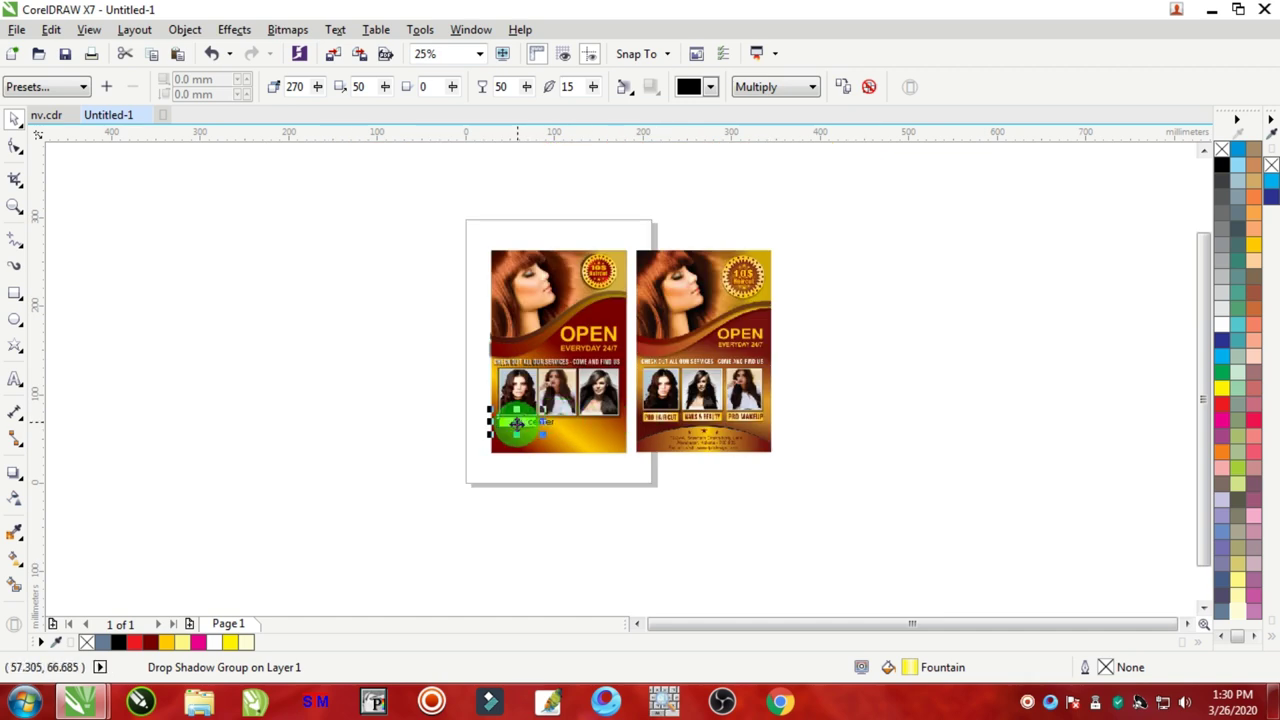
{"action": "scroll", "coordinate": [514, 423], "scroll_direction": "up", "scroll_amount": 3}
Step: Type PRO HAIR CUT in dark red inside the yellow box
{"action": "left_click", "coordinate": [14, 383]}
{"action": "left_click", "coordinate": [394, 407]}
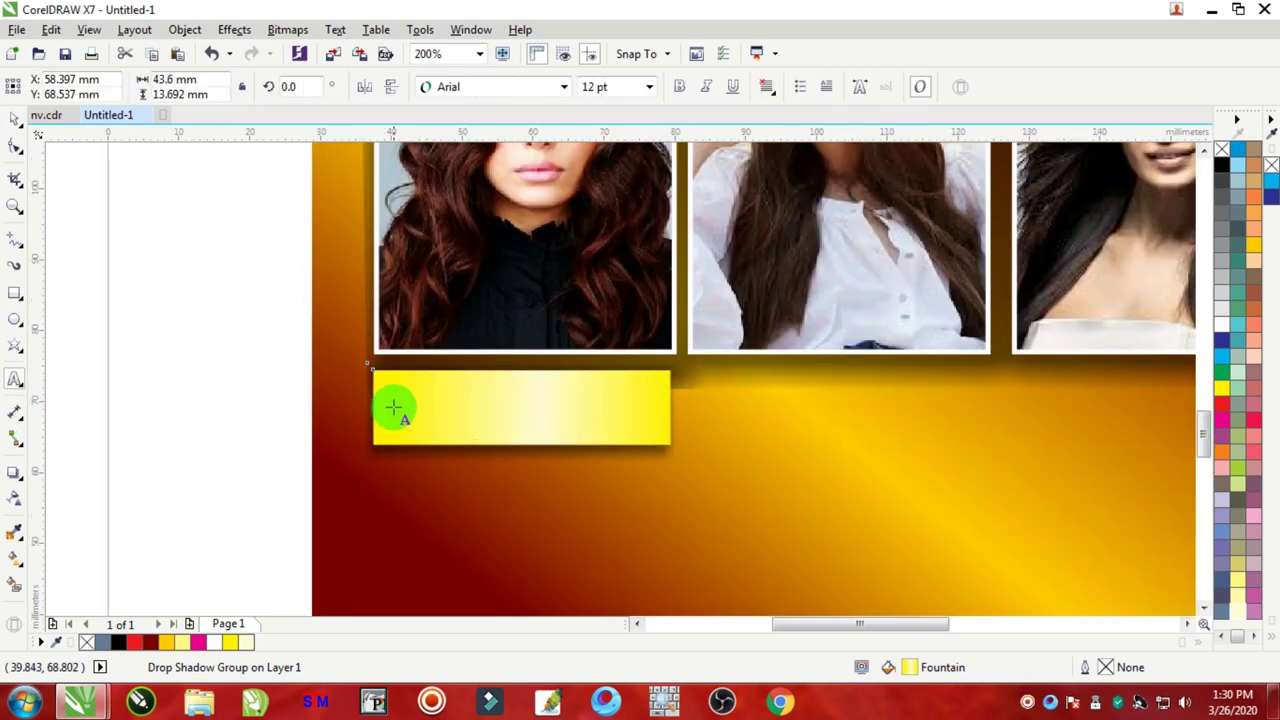
{"action": "left_click", "coordinate": [152, 643]}
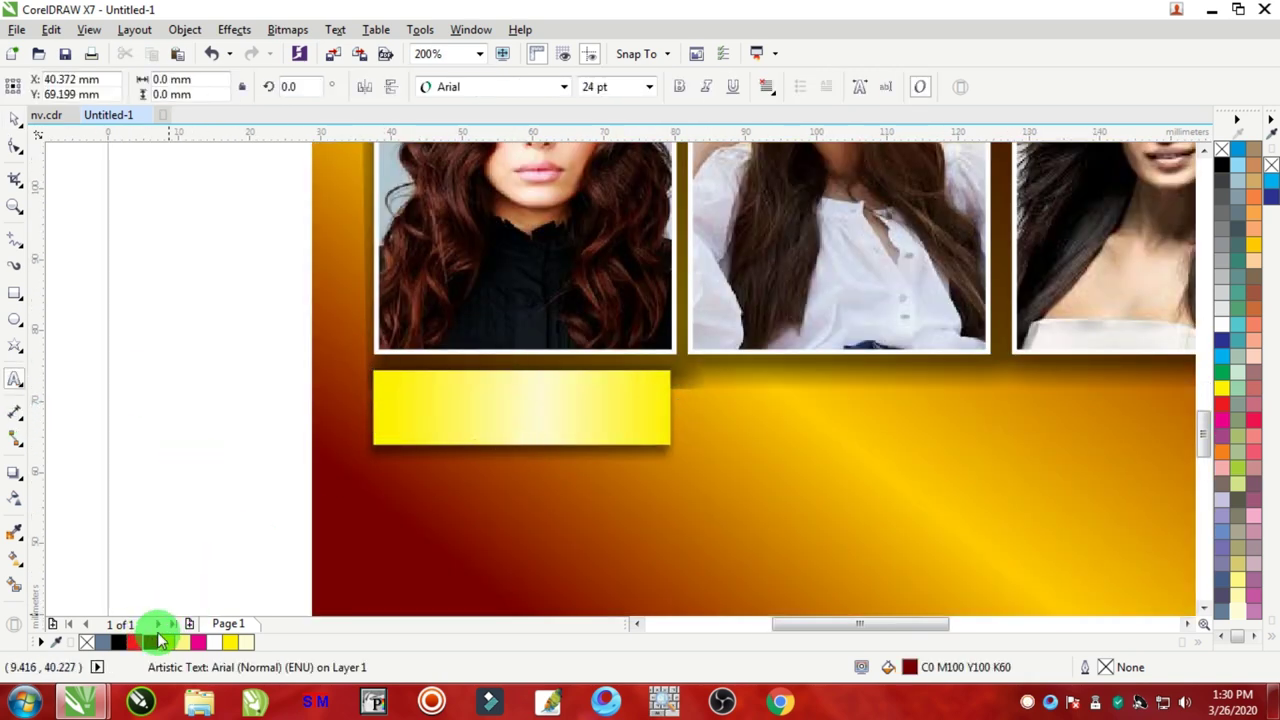
{"action": "type", "text": "pro"}
{"action": "key", "text": "BackSpace"}
{"action": "key", "text": "BackSpace"}
{"action": "key", "text": "BackSpace"}
{"action": "type", "text": "PRO"}
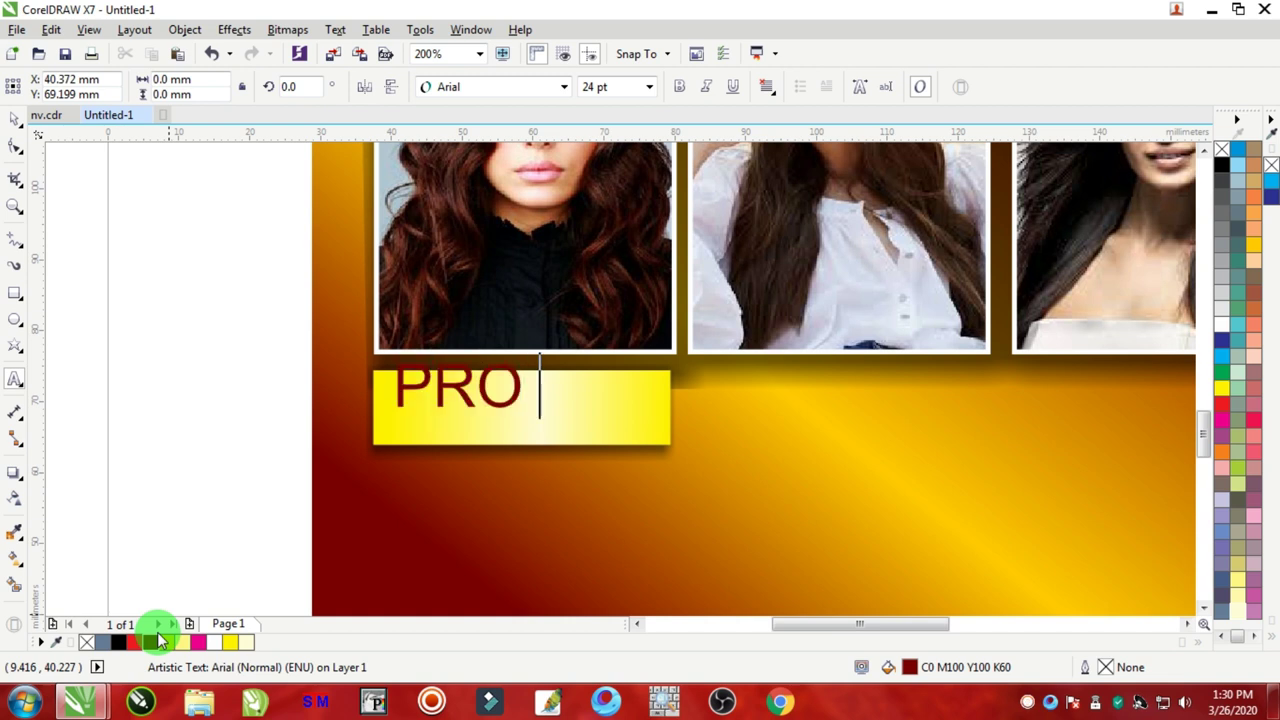
{"action": "type", "text": " HAIR CUT"}
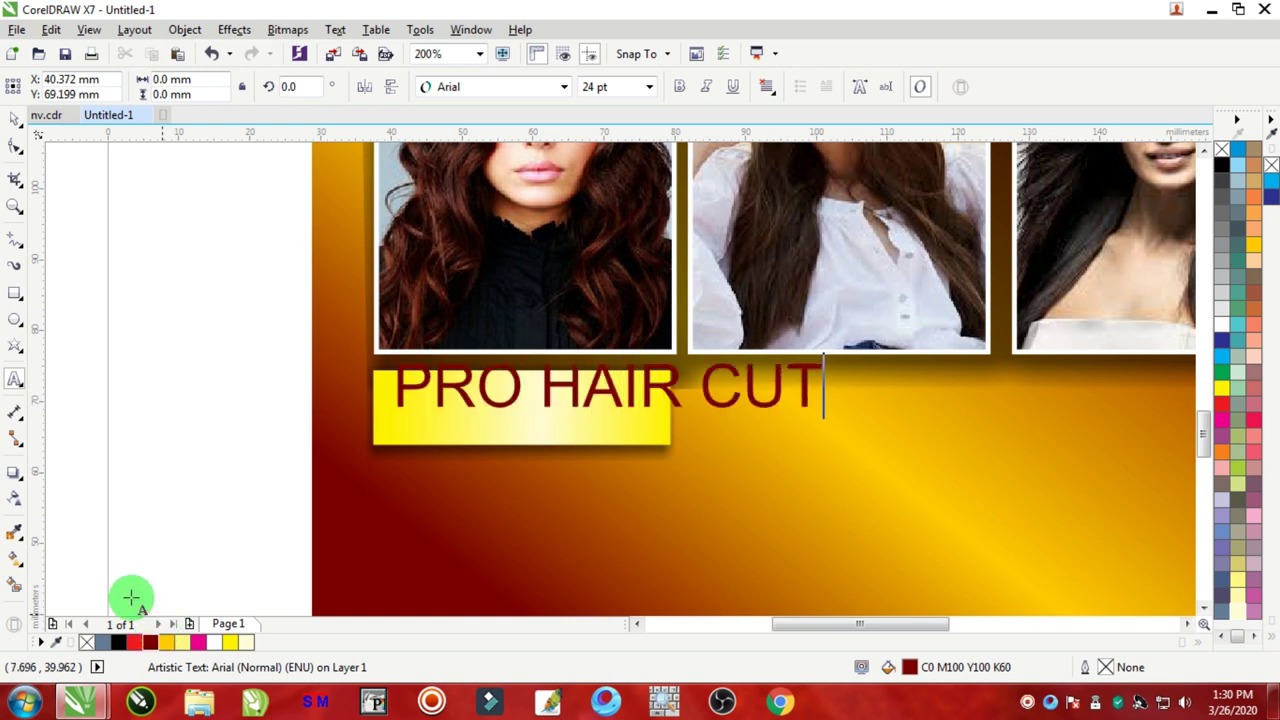
{"action": "key", "text": "Escape"}
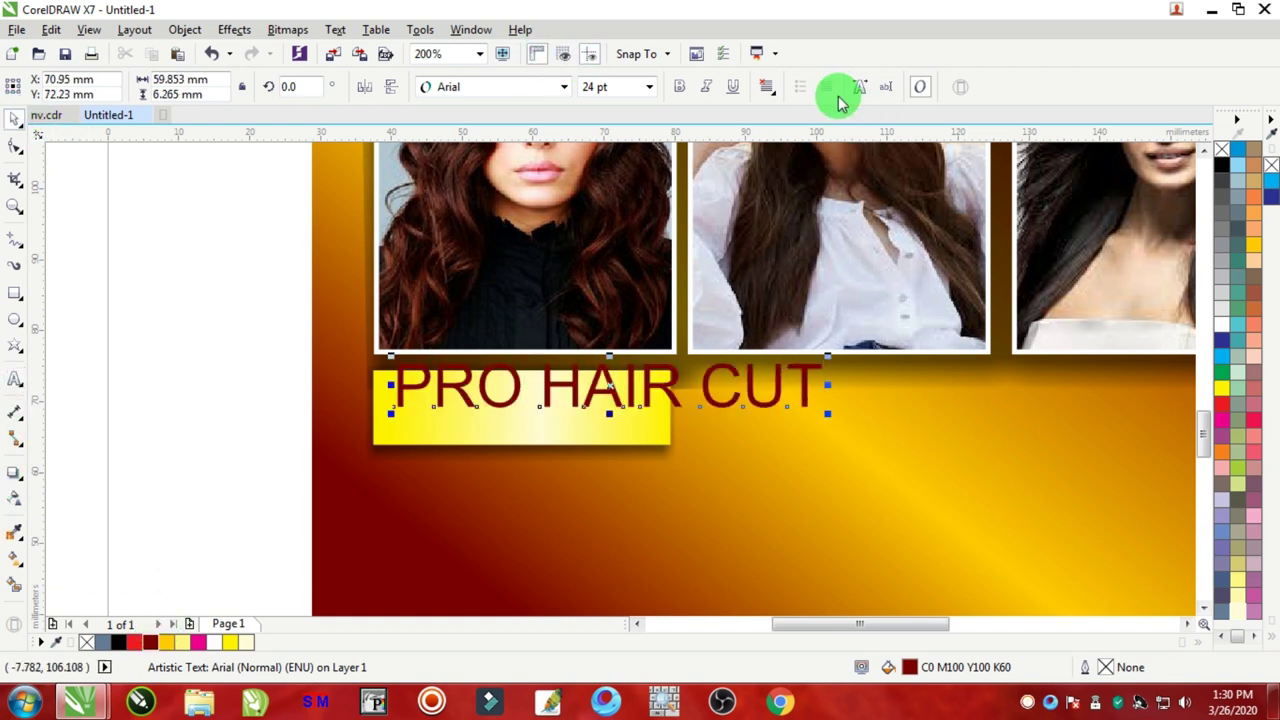
Step: Set the text to Univers Condensed Bold and fit it onto the yellow box
{"action": "left_click", "coordinate": [563, 87]}
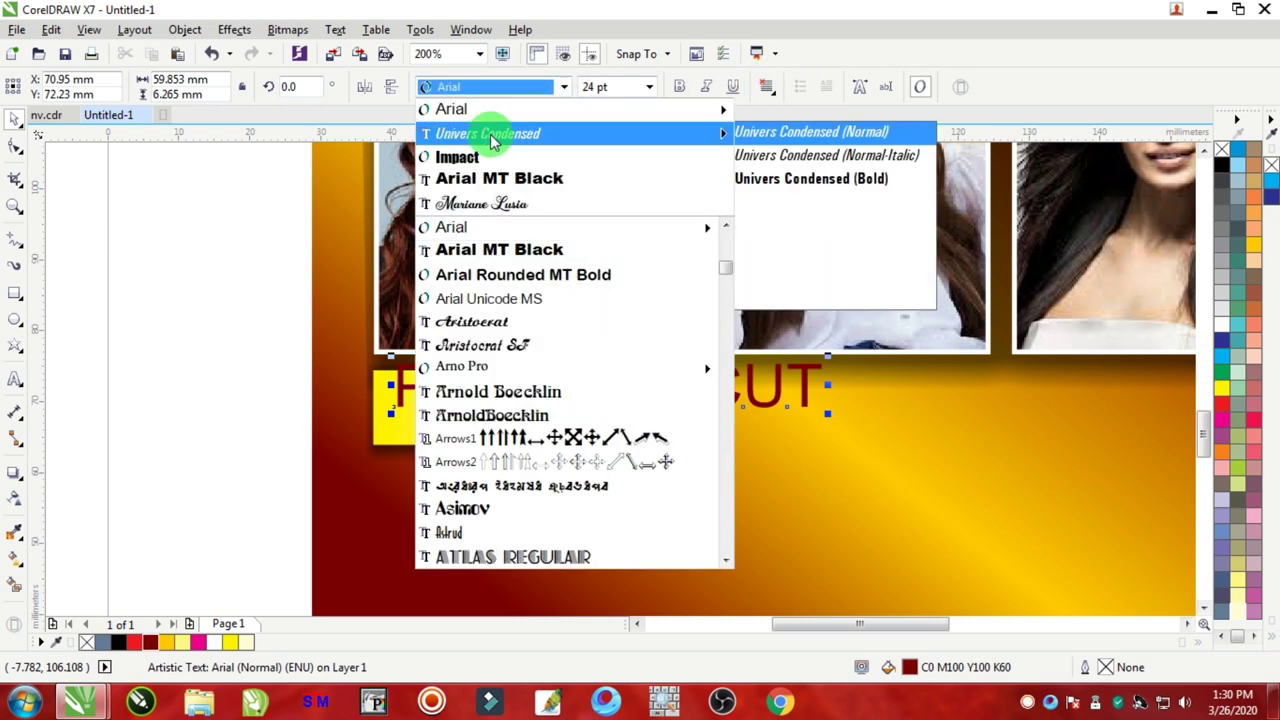
{"action": "left_click", "coordinate": [499, 140]}
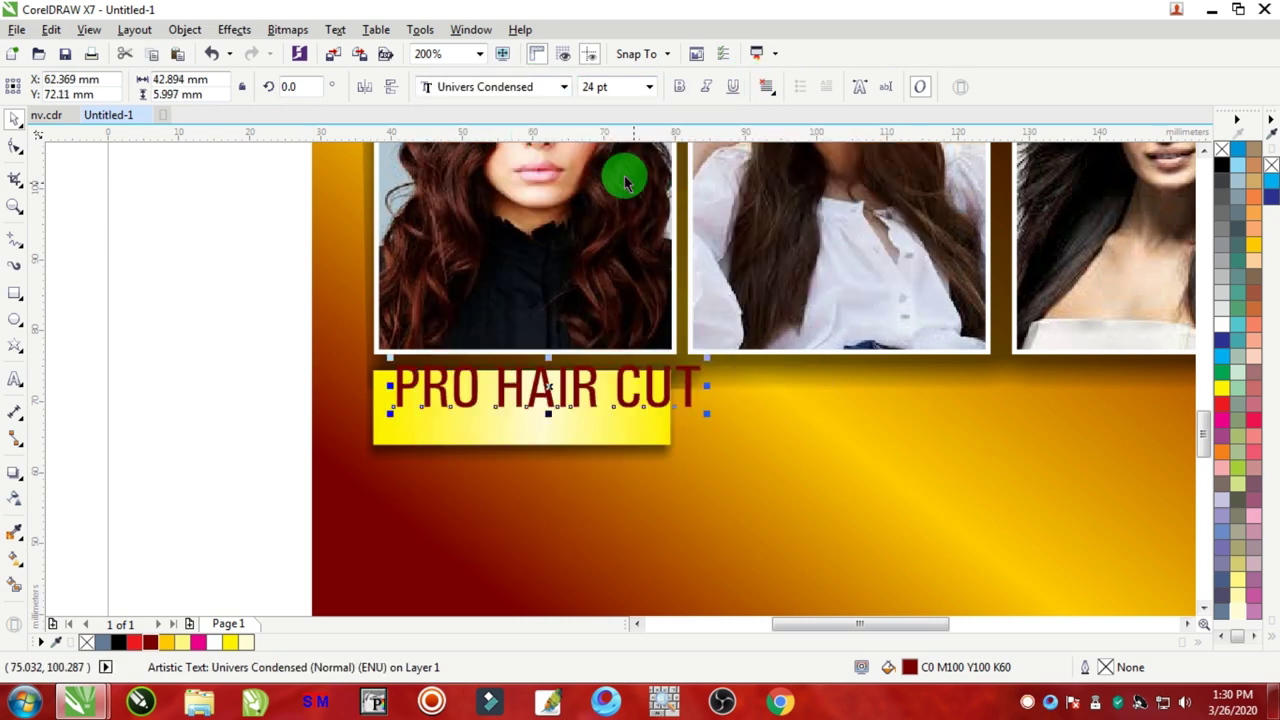
{"action": "left_click", "coordinate": [679, 87]}
{"action": "scroll", "coordinate": [531, 400], "scroll_direction": "up", "scroll_amount": 2}
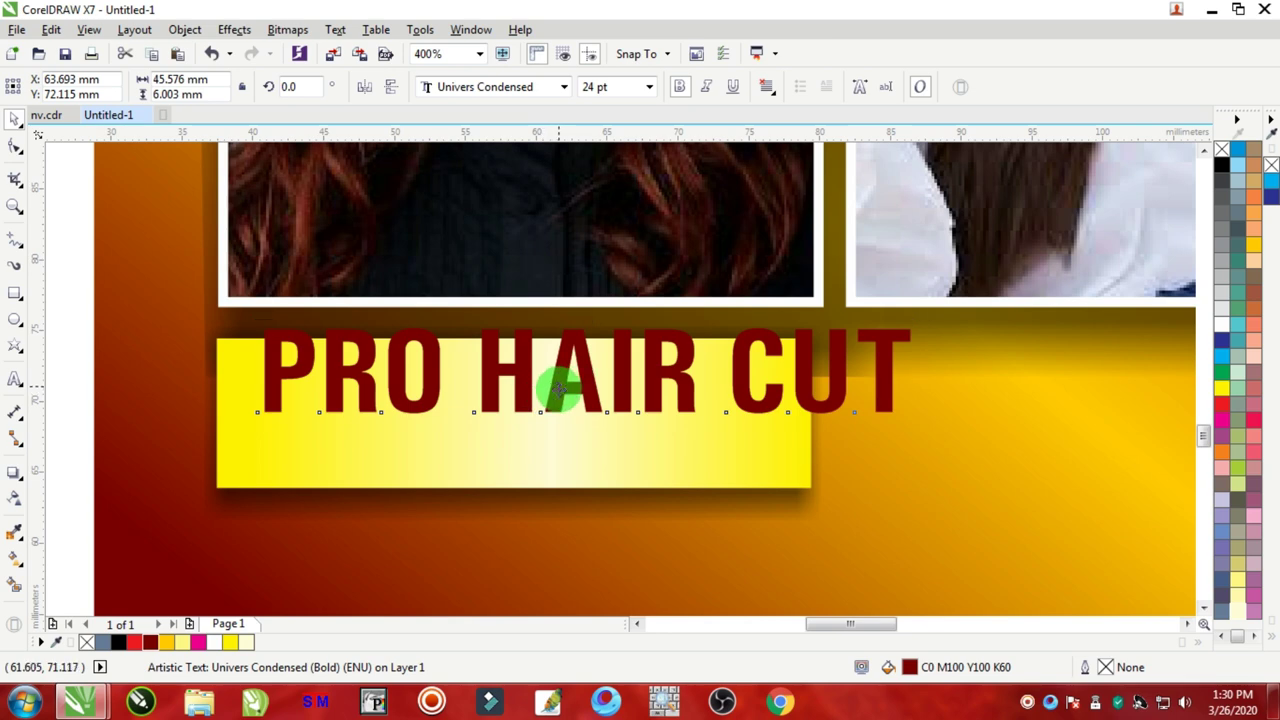
{"action": "left_click_drag", "start_coordinate": [560, 390], "coordinate": [531, 426]}
{"action": "left_click_drag", "start_coordinate": [890, 407], "coordinate": [791, 428]}
Step: Select the box, shadow and text and place a copy under the middle photo
{"action": "scroll", "coordinate": [623, 423], "scroll_direction": "down", "scroll_amount": 2}
{"action": "left_click_drag", "start_coordinate": [354, 354], "coordinate": [840, 500]}
{"action": "scroll", "coordinate": [720, 429], "scroll_direction": "up", "scroll_amount": 2}
{"action": "scroll", "coordinate": [729, 423], "scroll_direction": "down", "scroll_amount": 4}
{"action": "scroll", "coordinate": [822, 428], "scroll_direction": "down", "scroll_amount": 2}
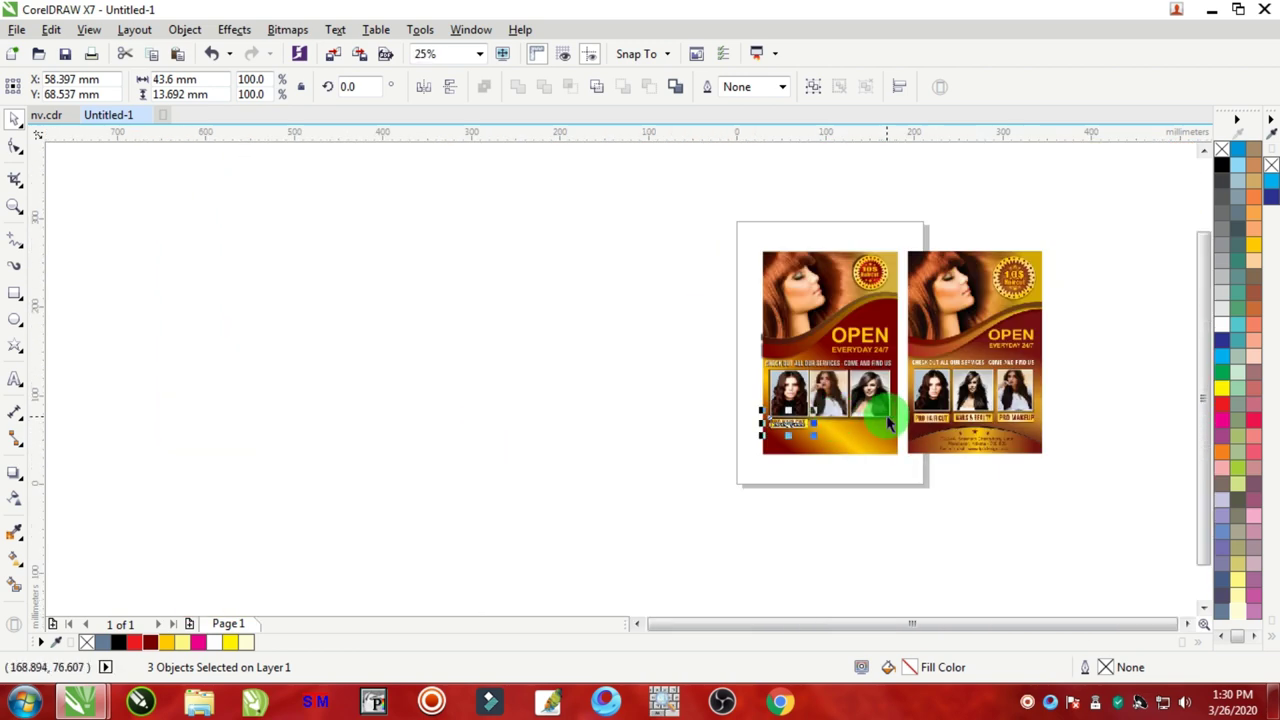
{"action": "scroll", "coordinate": [855, 410], "scroll_direction": "up", "scroll_amount": 2}
{"action": "left_click_drag", "start_coordinate": [540, 448], "coordinate": [826, 468]}
Step: Nudge the middle label slightly left and position the label under the third photo
{"action": "scroll", "coordinate": [603, 483], "scroll_direction": "down", "scroll_amount": 2}
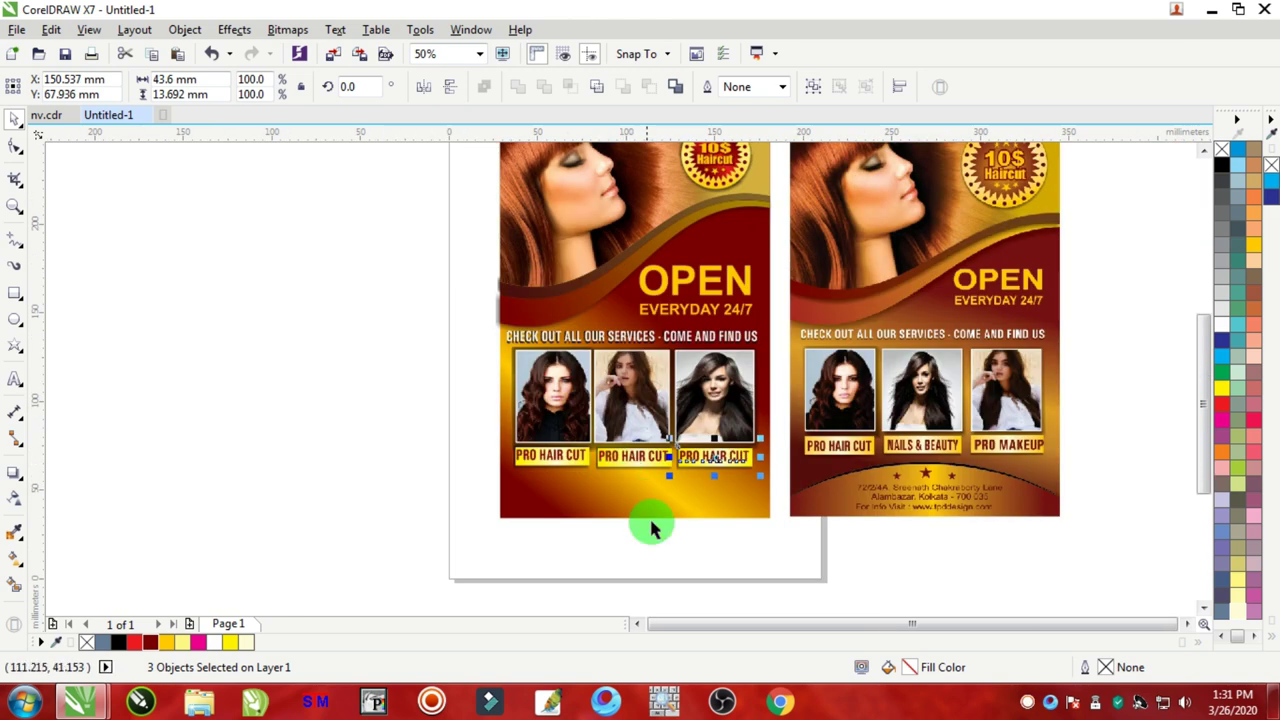
{"action": "left_click_drag", "start_coordinate": [711, 571], "coordinate": [575, 447]}
{"action": "scroll", "coordinate": [575, 447], "scroll_direction": "up", "scroll_amount": 2}
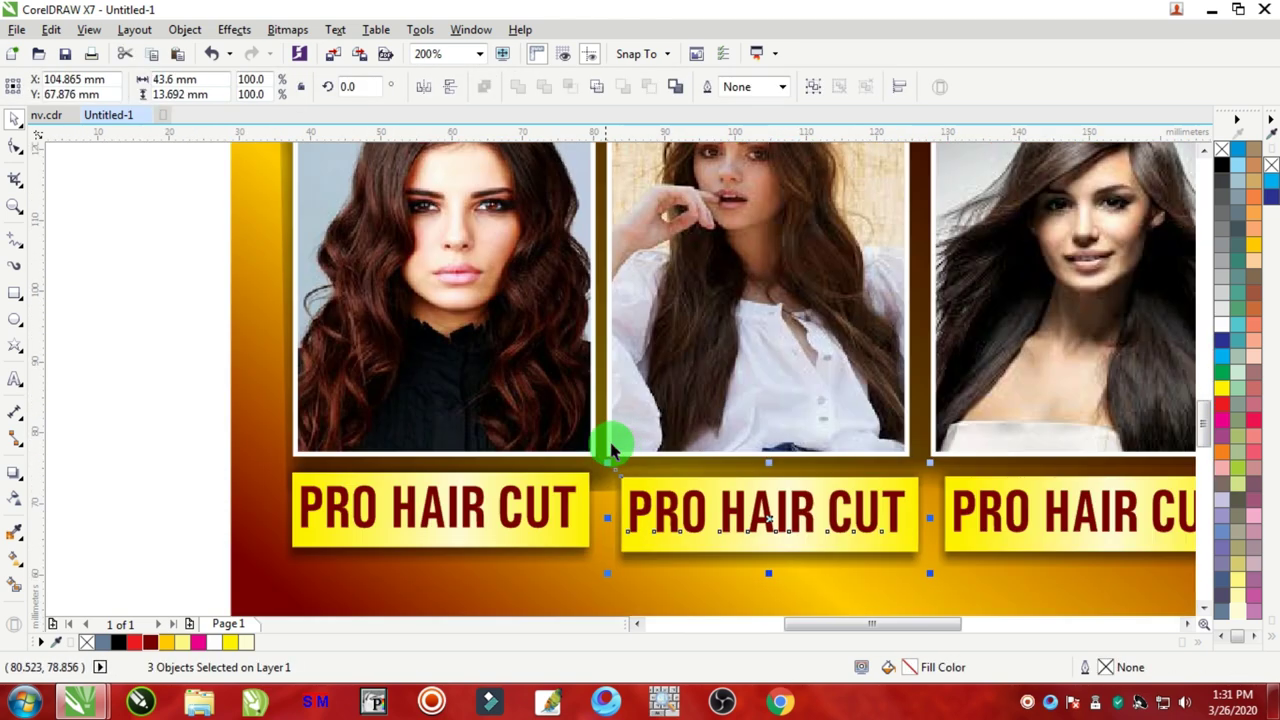
{"action": "key", "text": "Left"}
{"action": "key", "text": "Left"}
{"action": "key", "text": "Left"}
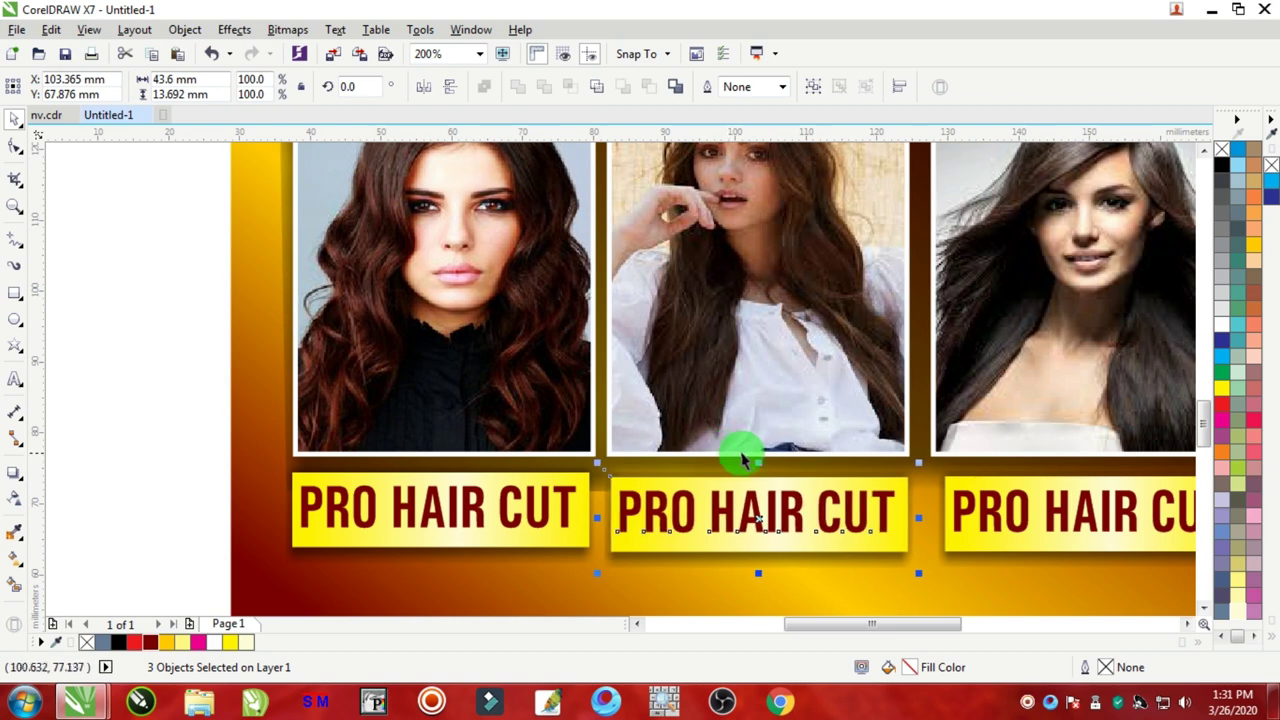
{"action": "scroll", "coordinate": [737, 451], "scroll_direction": "down", "scroll_amount": 3}
{"action": "left_click_drag", "start_coordinate": [917, 577], "coordinate": [777, 429]}
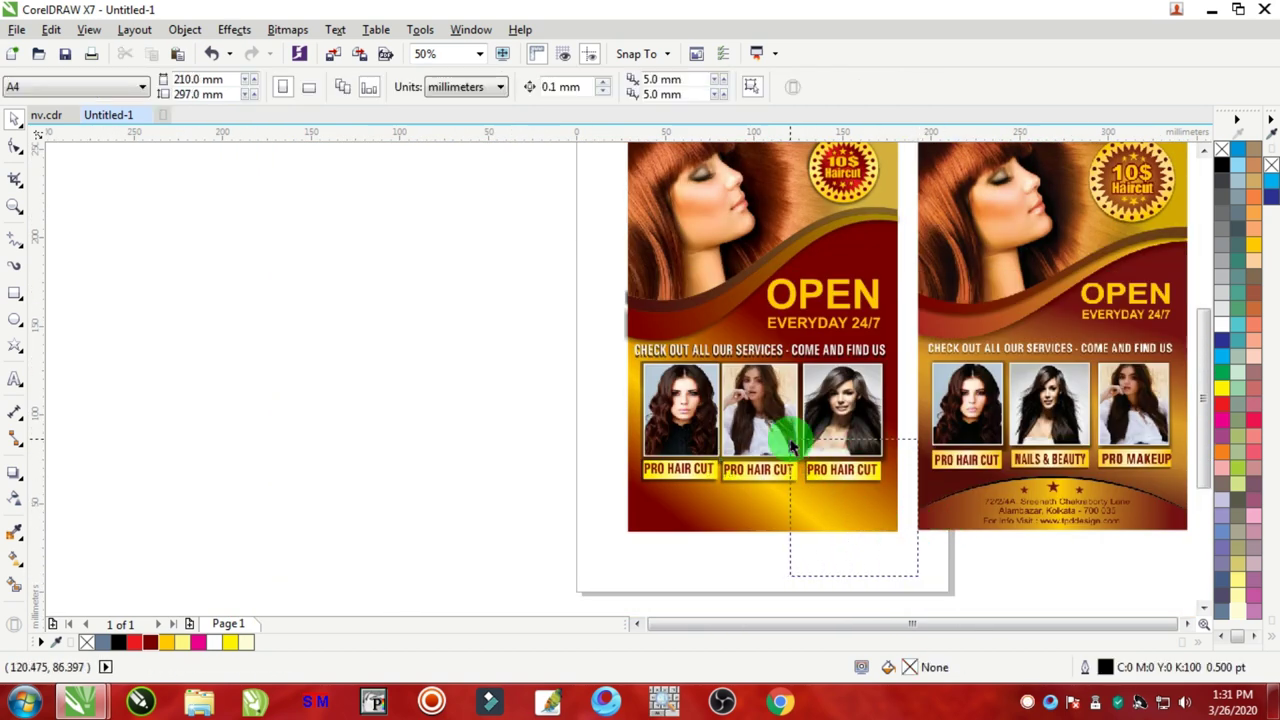
{"action": "scroll", "coordinate": [884, 458], "scroll_direction": "up", "scroll_amount": 1}
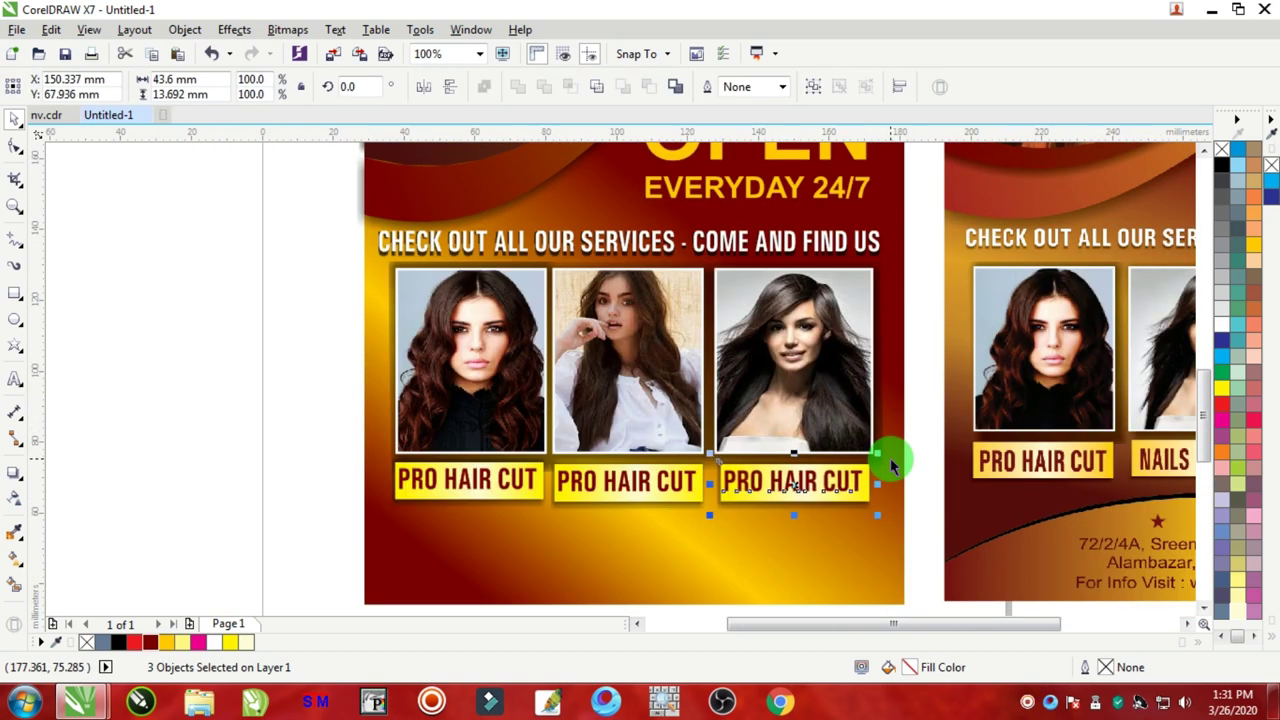
Step: Align all three labels along their tops
{"action": "left_click_drag", "start_coordinate": [237, 418], "coordinate": [917, 548]}
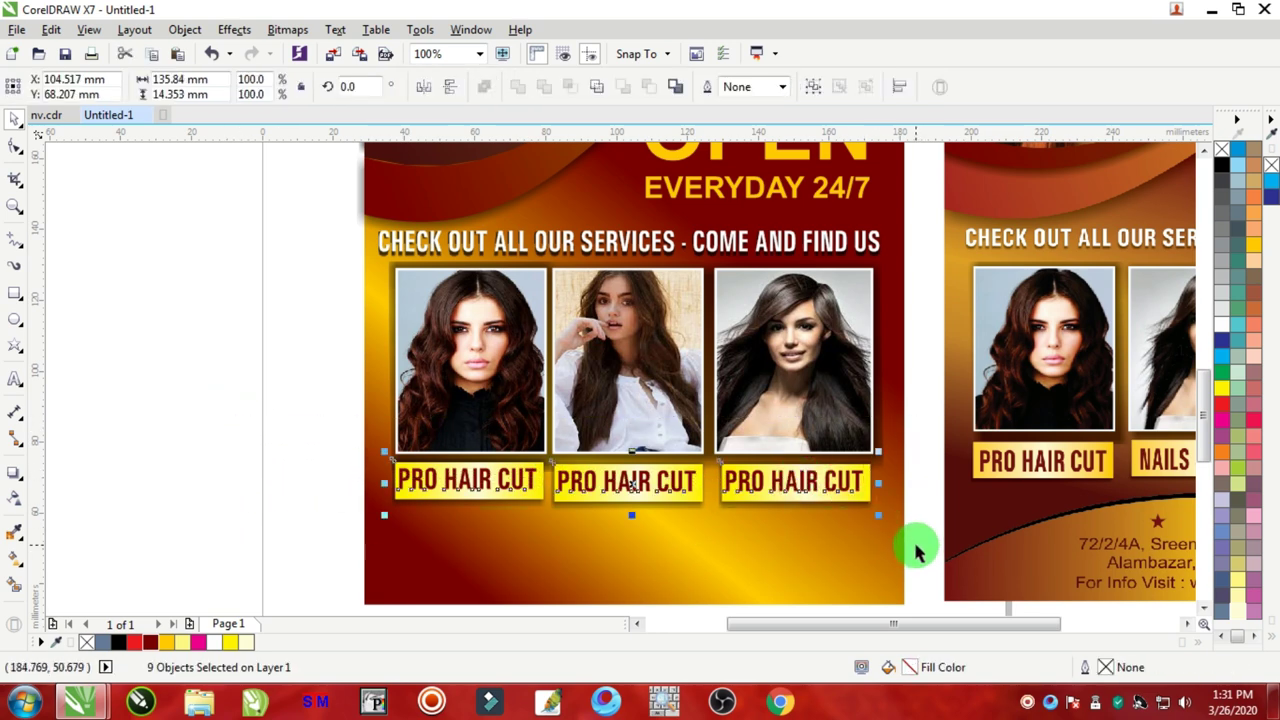
{"action": "key", "text": "t"}
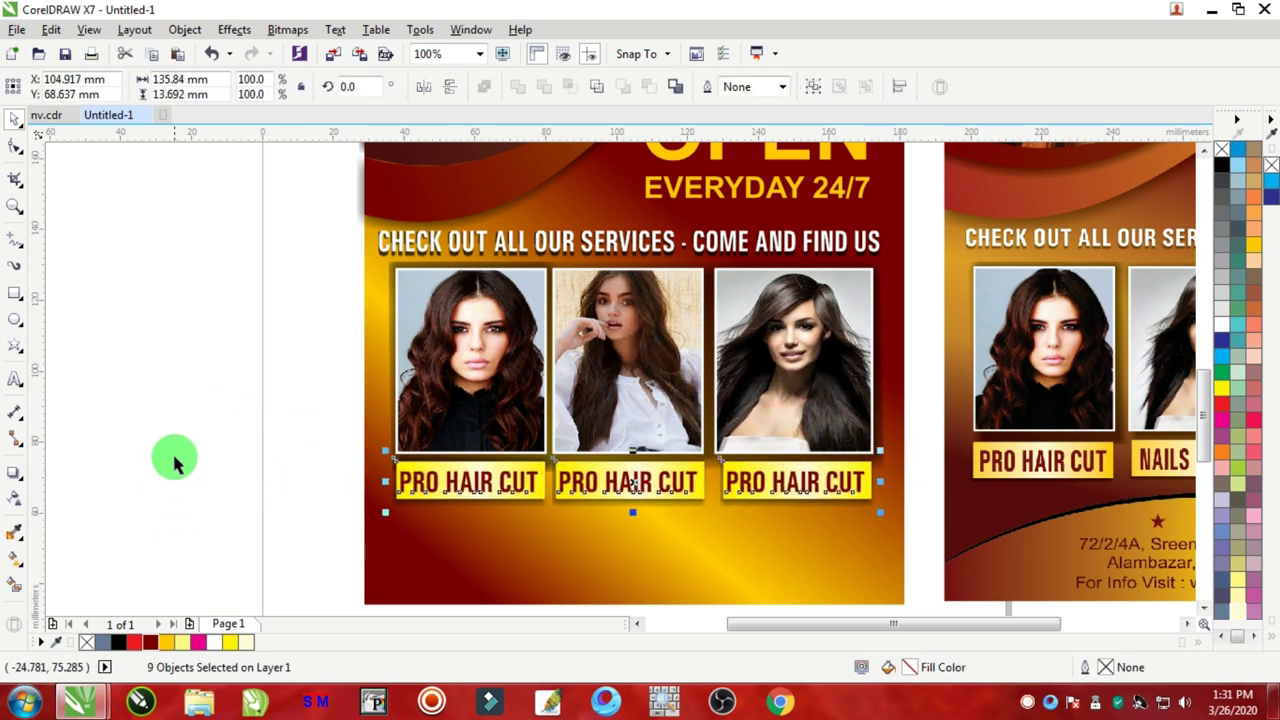
{"action": "left_click", "coordinate": [250, 452]}
{"action": "scroll", "coordinate": [760, 480], "scroll_direction": "down", "scroll_amount": 1}
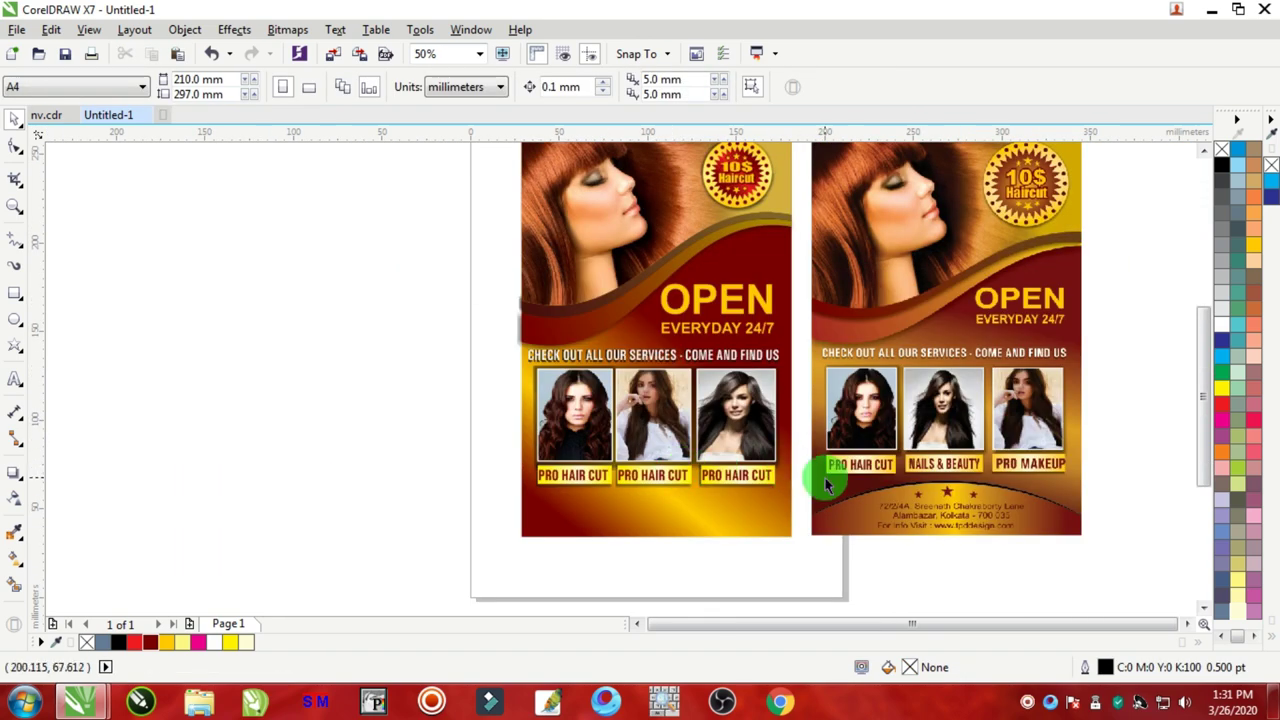
{"action": "scroll", "coordinate": [951, 466], "scroll_direction": "up", "scroll_amount": 2}
{"action": "scroll", "coordinate": [689, 457], "scroll_direction": "down", "scroll_amount": 2}
{"action": "scroll", "coordinate": [657, 481], "scroll_direction": "up", "scroll_amount": 2}
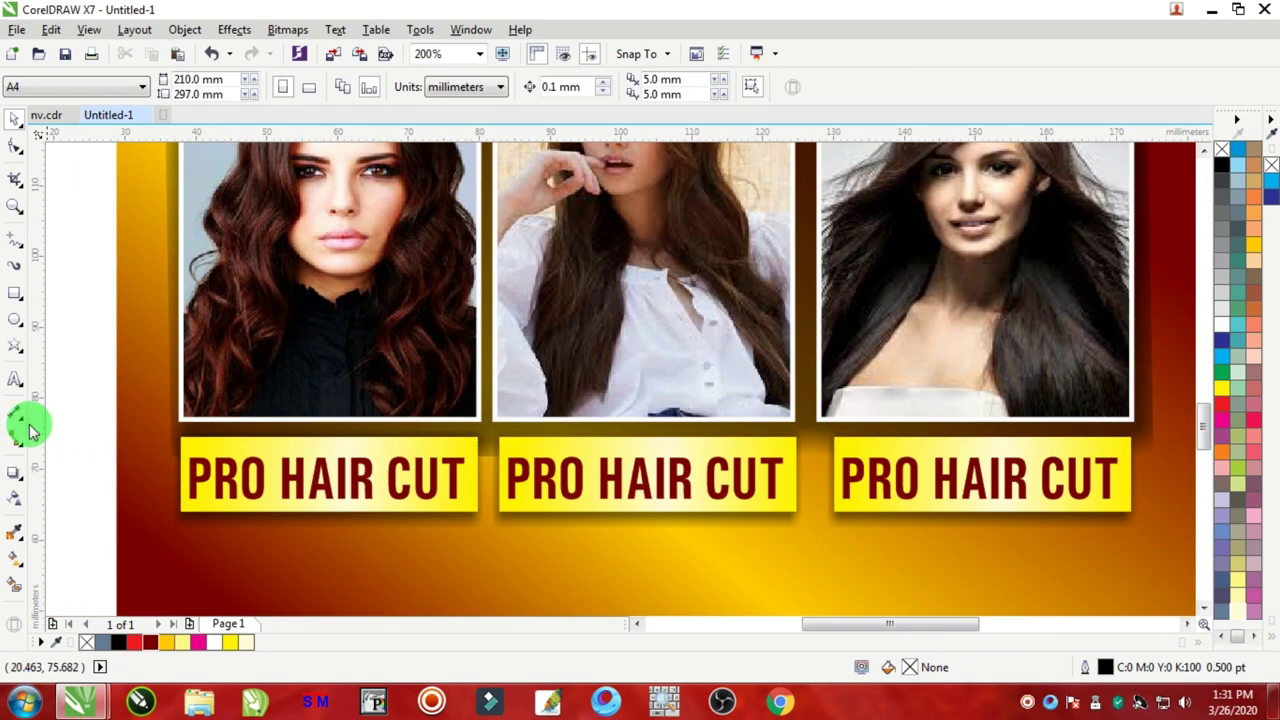
Step: Retype the middle label as NAILS & BEAUTY and narrow it to fit its box
{"action": "left_click", "coordinate": [14, 383]}
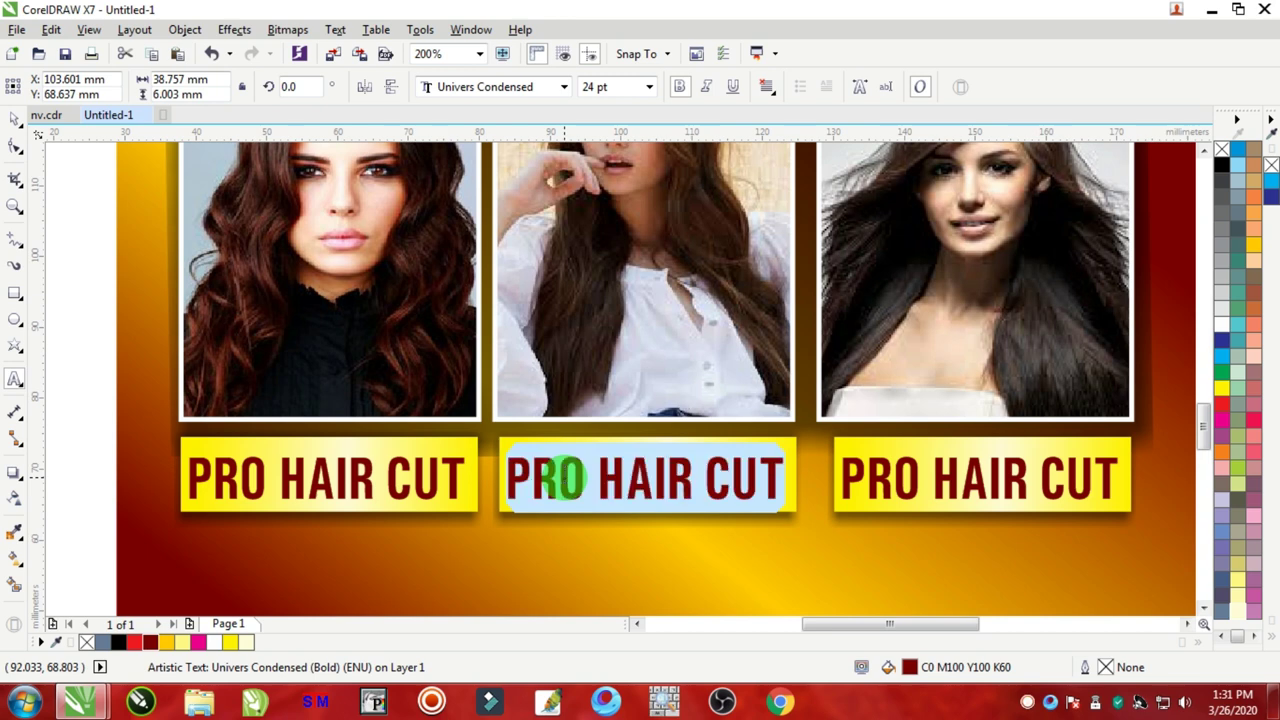
{"action": "type", "text": "NAILS & BEAUTY"}
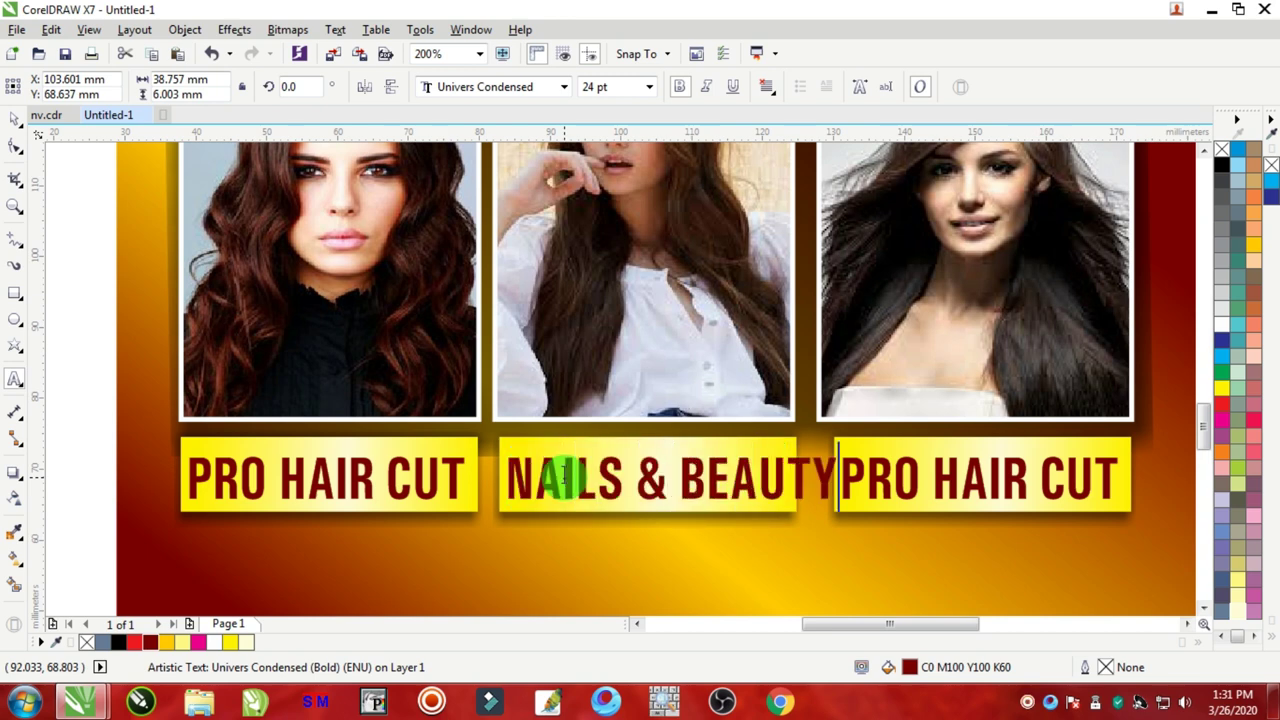
{"action": "left_click", "coordinate": [8, 120]}
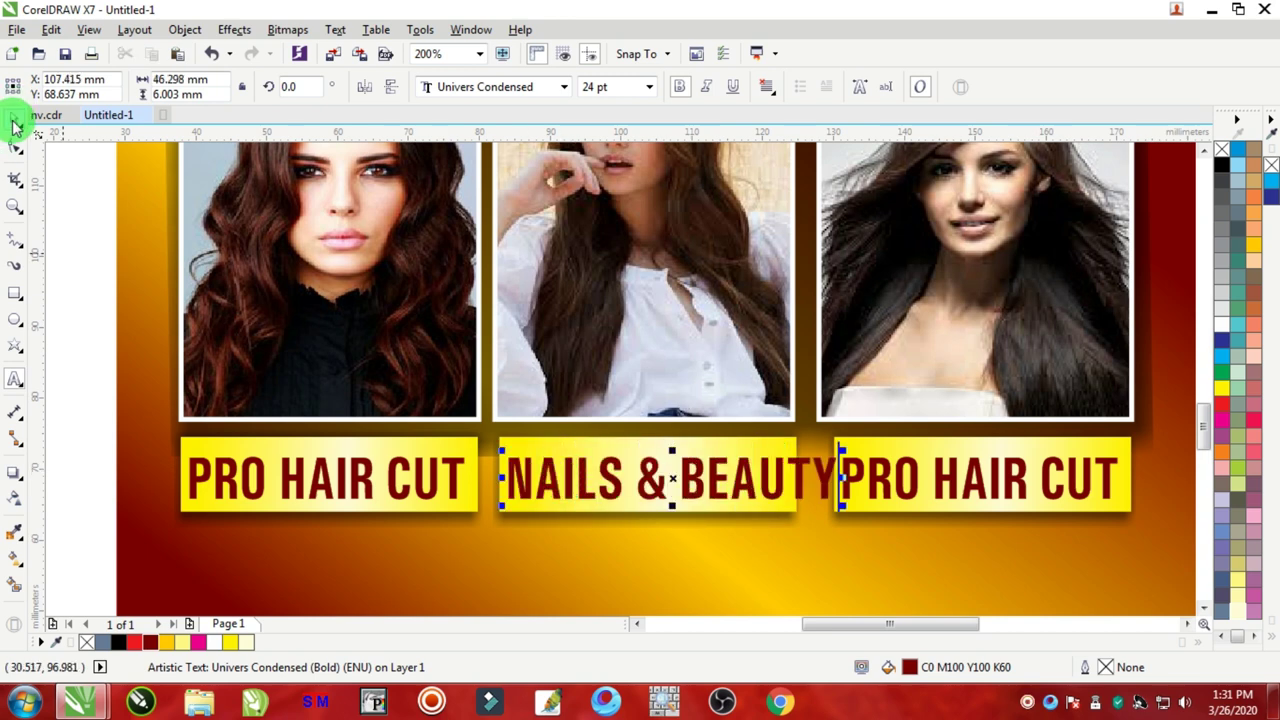
{"action": "left_click", "coordinate": [866, 478]}
{"action": "left_click_drag", "start_coordinate": [843, 478], "coordinate": [795, 481]}
{"action": "scroll", "coordinate": [841, 480], "scroll_direction": "down", "scroll_amount": 3}
{"action": "scroll", "coordinate": [1149, 466], "scroll_direction": "up", "scroll_amount": 1}
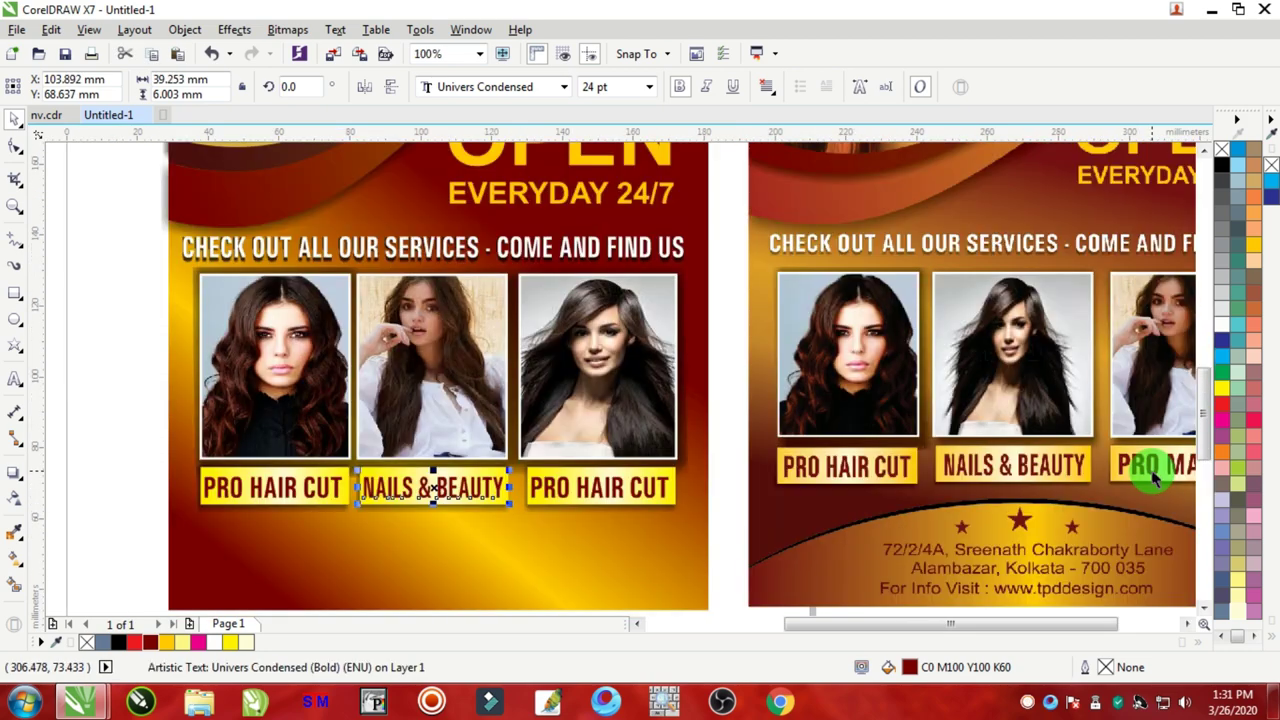
{"action": "scroll", "coordinate": [1149, 466], "scroll_direction": "down", "scroll_amount": 2}
{"action": "scroll", "coordinate": [1170, 475], "scroll_direction": "up", "scroll_amount": 3}
{"action": "scroll", "coordinate": [1143, 457], "scroll_direction": "down", "scroll_amount": 2}
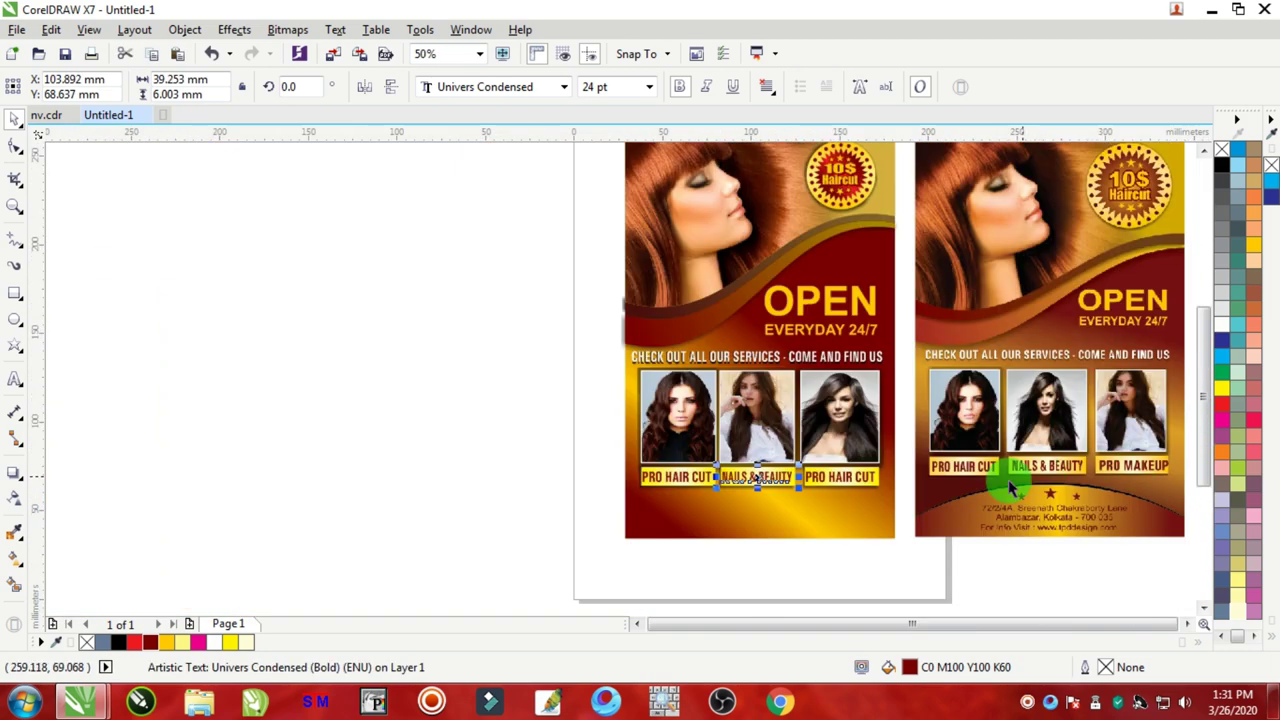
{"action": "scroll", "coordinate": [871, 466], "scroll_direction": "up", "scroll_amount": 2}
Step: Replace HAIR CUT with MAKEUP in the third label so it reads PRO MAKEUP
{"action": "left_click", "coordinate": [14, 379]}
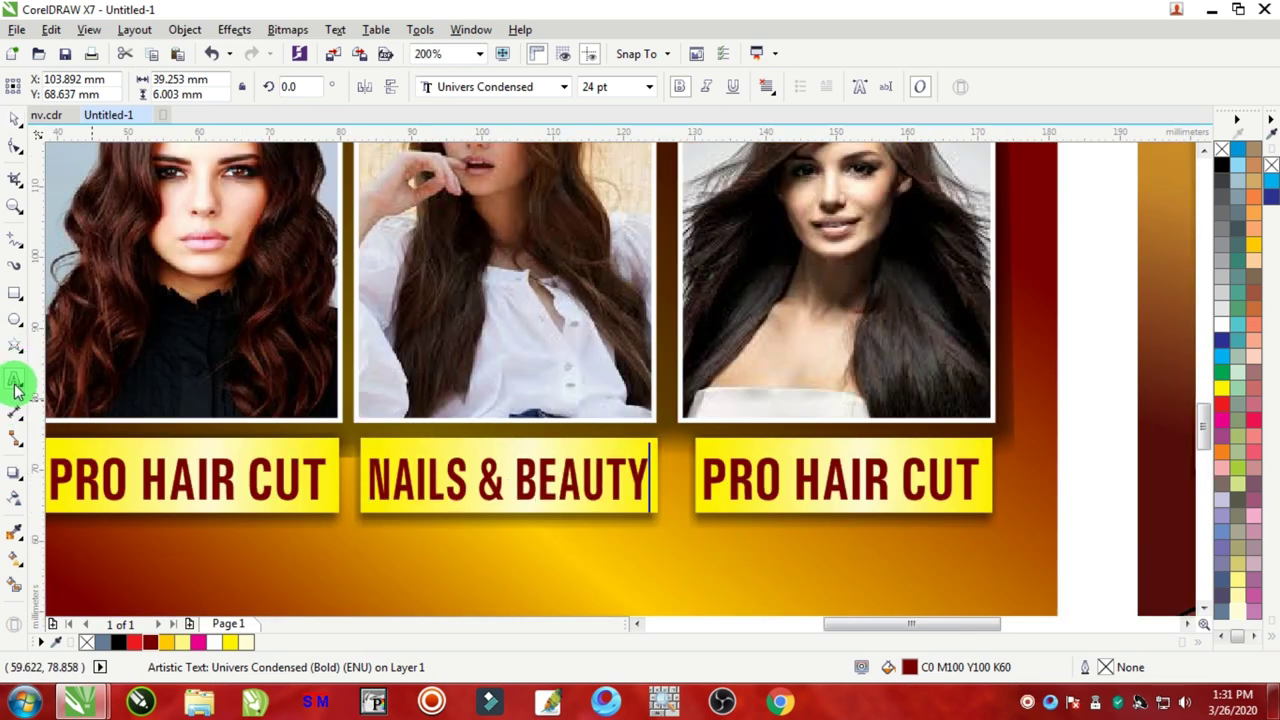
{"action": "left_click", "coordinate": [784, 478]}
{"action": "key", "text": "shift+End"}
{"action": "key", "text": "Delete"}
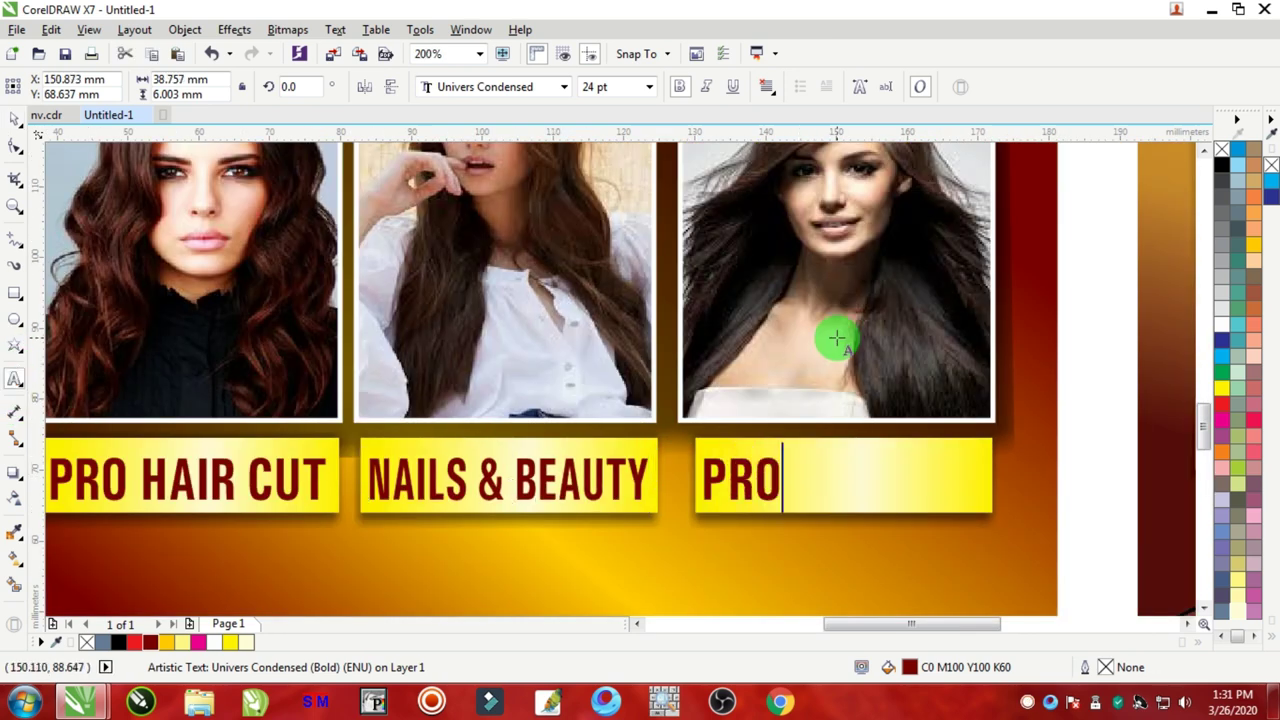
{"action": "type", "text": "MAKEUP"}
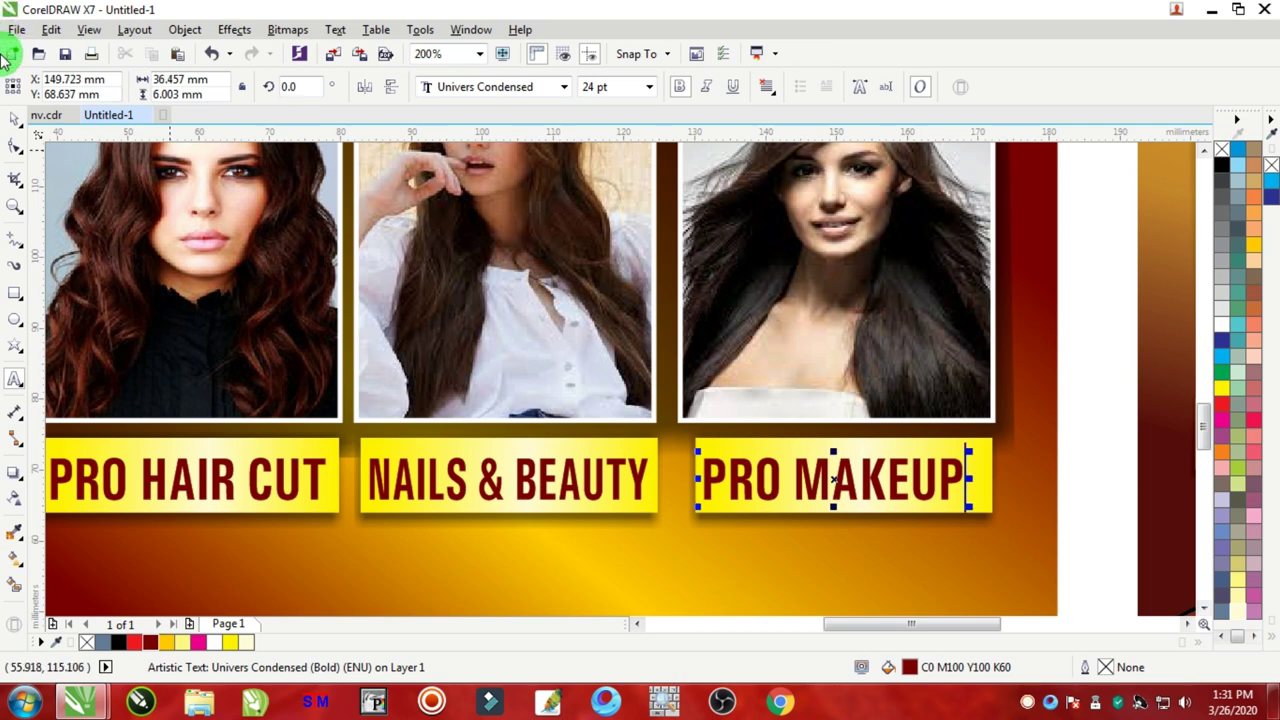
{"action": "left_click", "coordinate": [14, 118]}
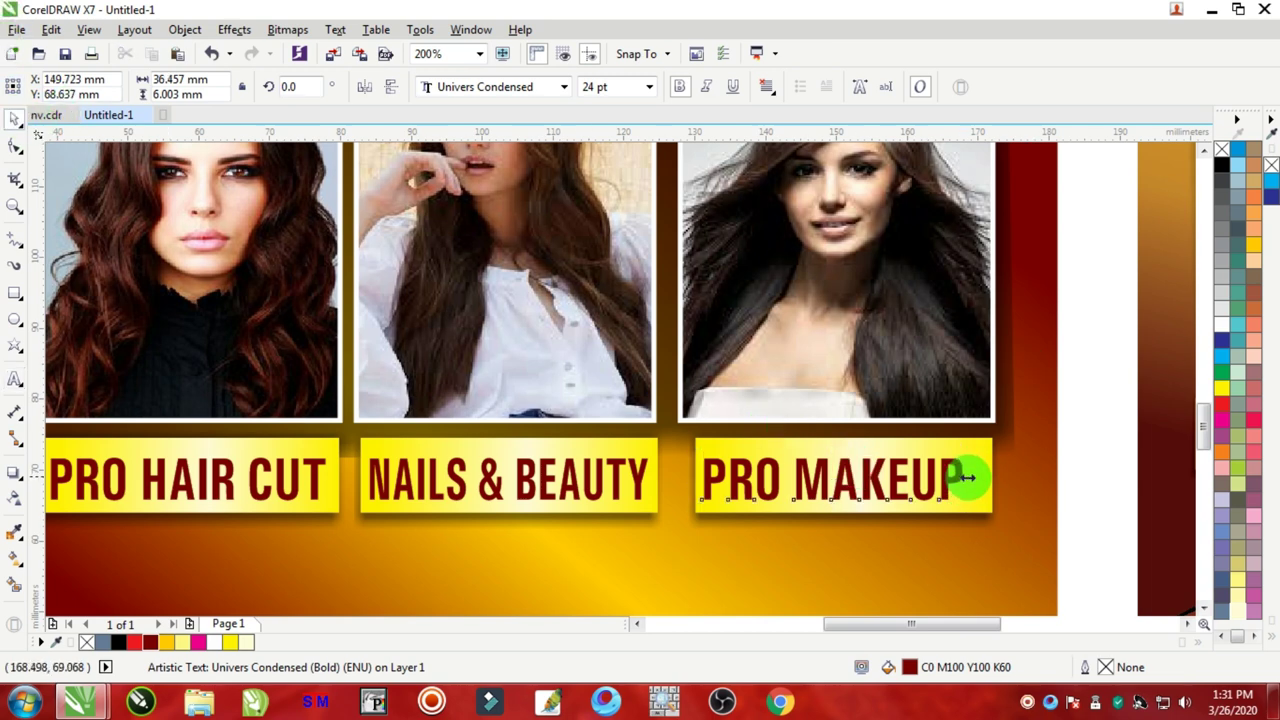
{"action": "scroll", "coordinate": [875, 460], "scroll_direction": "down", "scroll_amount": 5}
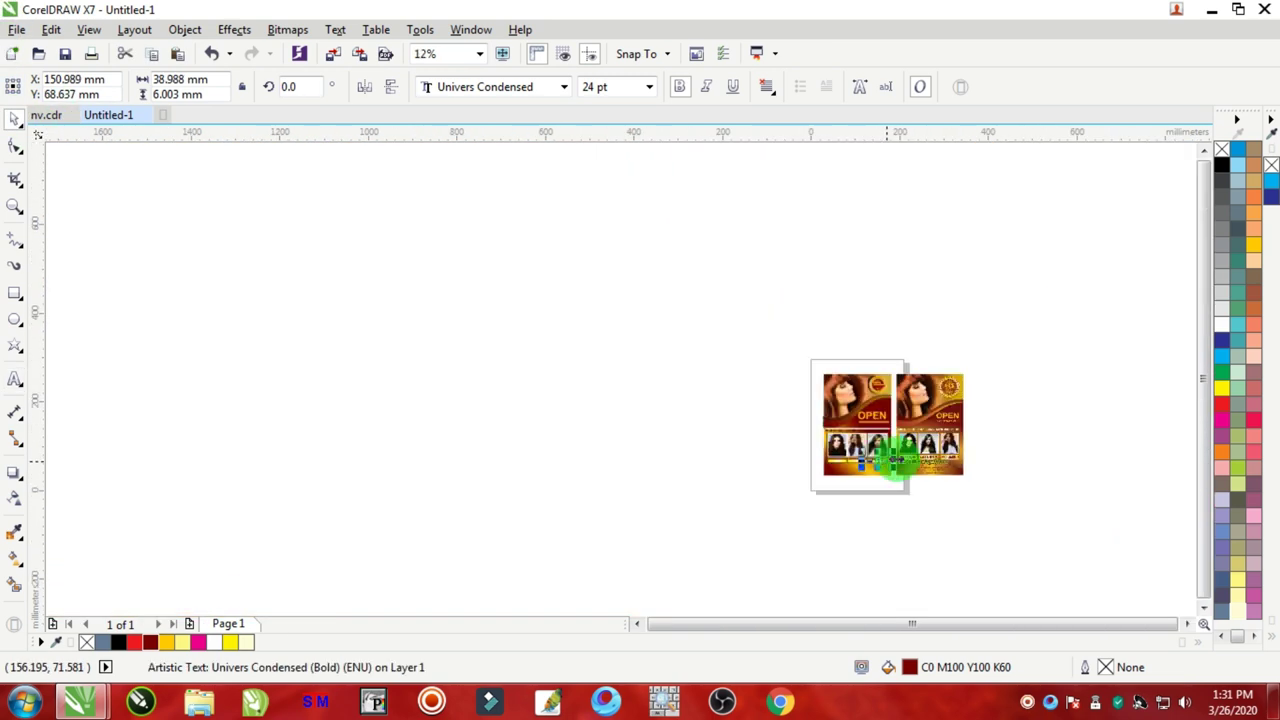
Step: Select all 22 objects of the left flyer and reduce their height to 191 mm
{"action": "scroll", "coordinate": [929, 471], "scroll_direction": "up", "scroll_amount": 2}
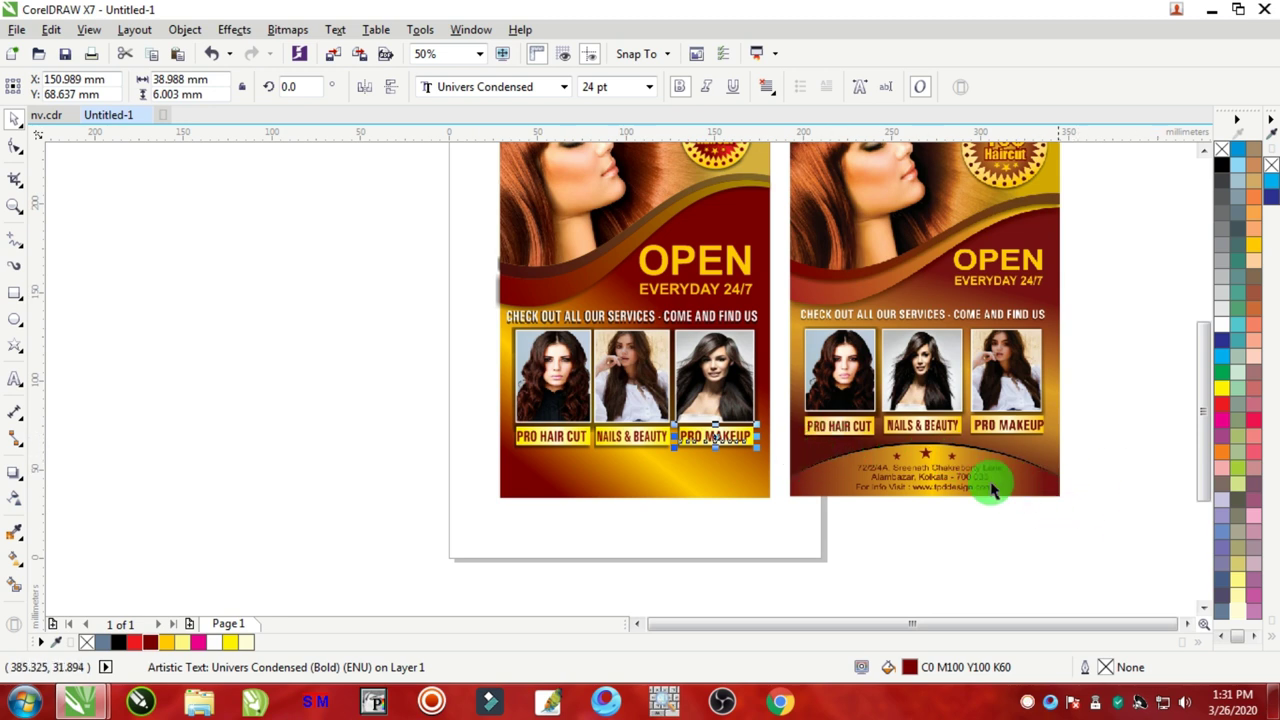
{"action": "scroll", "coordinate": [993, 488], "scroll_direction": "down", "scroll_amount": 1}
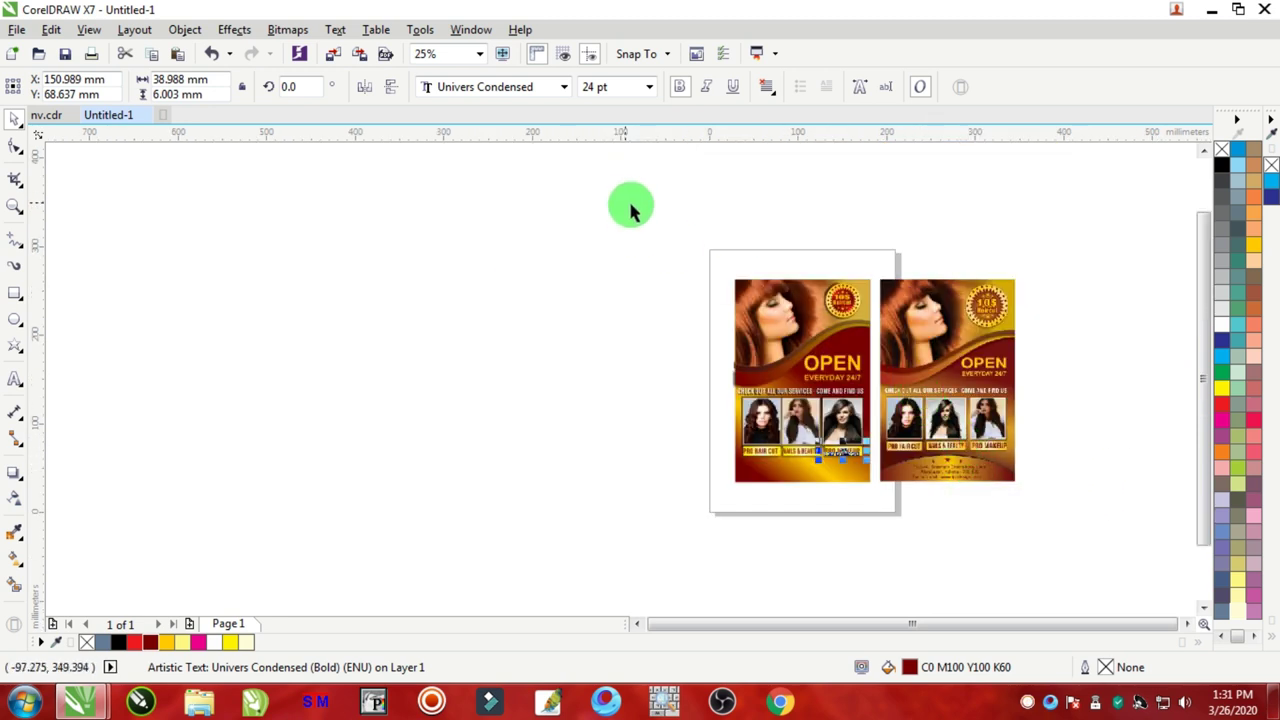
{"action": "left_click_drag", "start_coordinate": [655, 215], "coordinate": [893, 470]}
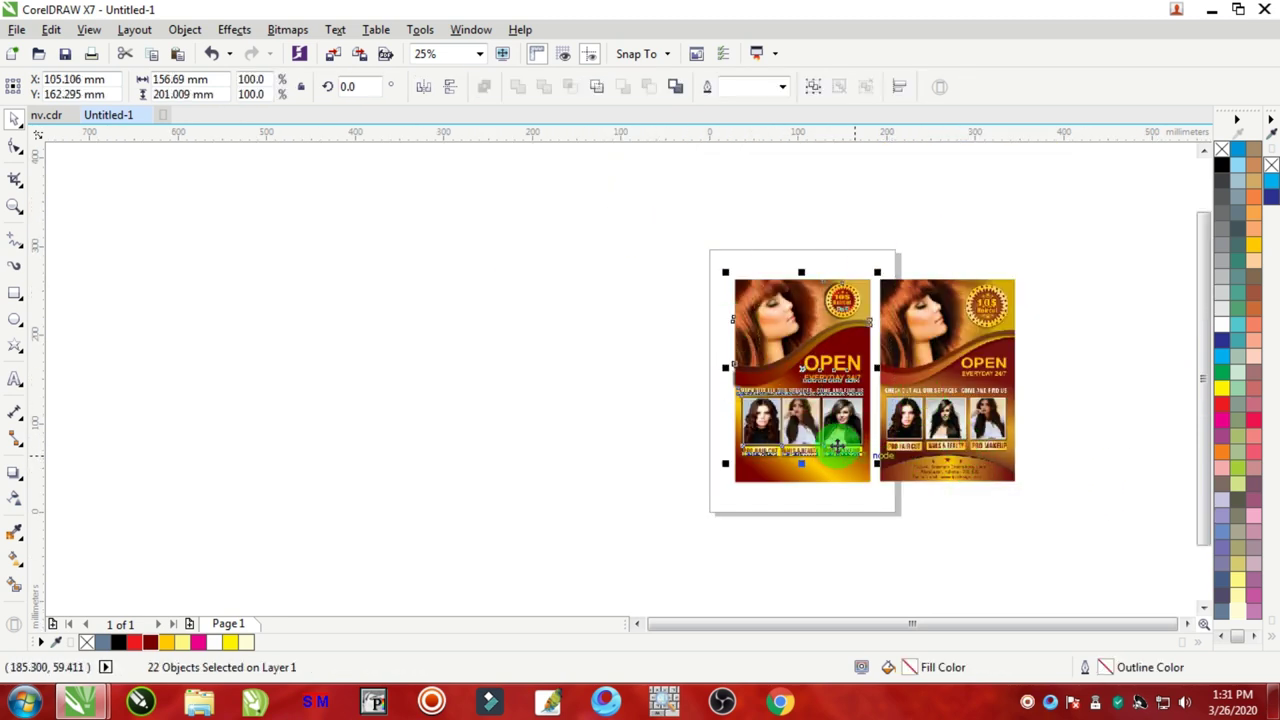
{"action": "scroll", "coordinate": [834, 429], "scroll_direction": "up", "scroll_amount": 2}
{"action": "left_click_drag", "start_coordinate": [723, 509], "coordinate": [722, 471]}
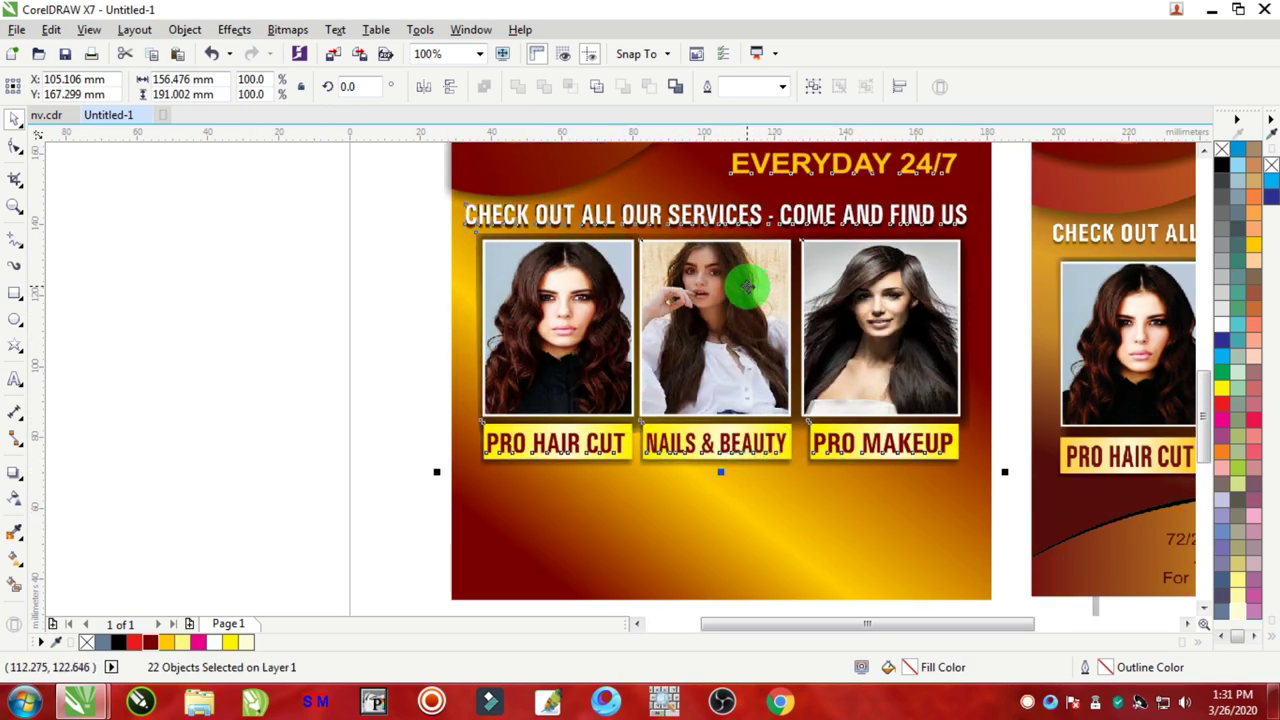
{"action": "scroll", "coordinate": [766, 314], "scroll_direction": "down", "scroll_amount": 2}
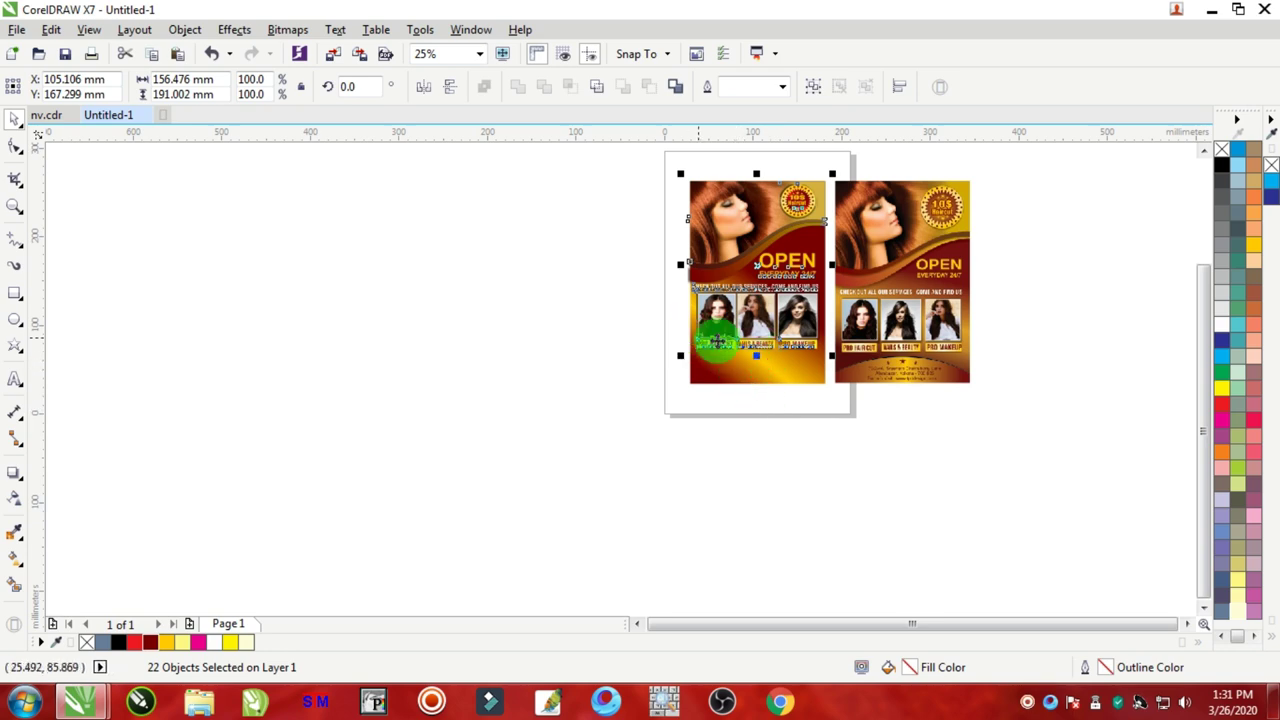
{"action": "scroll", "coordinate": [760, 205], "scroll_direction": "up", "scroll_amount": 1}
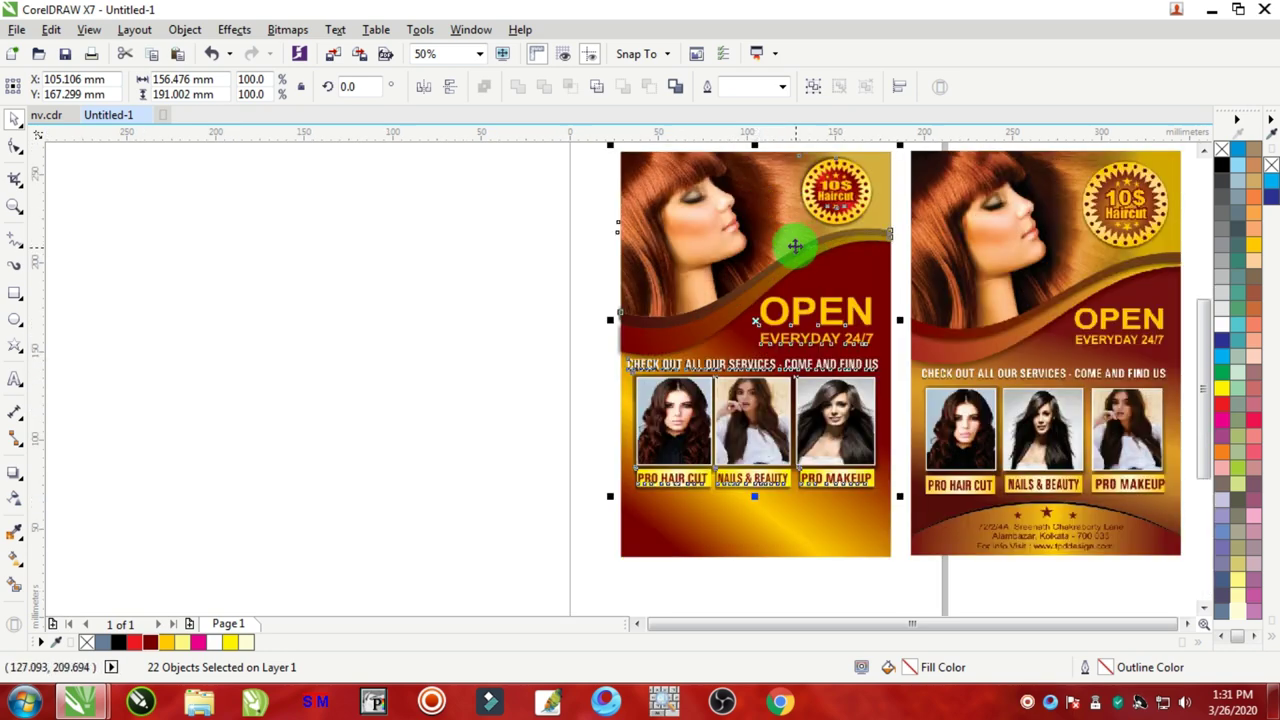
{"action": "scroll", "coordinate": [833, 420], "scroll_direction": "down", "scroll_amount": 1}
{"action": "scroll", "coordinate": [860, 450], "scroll_direction": "up", "scroll_amount": 1}
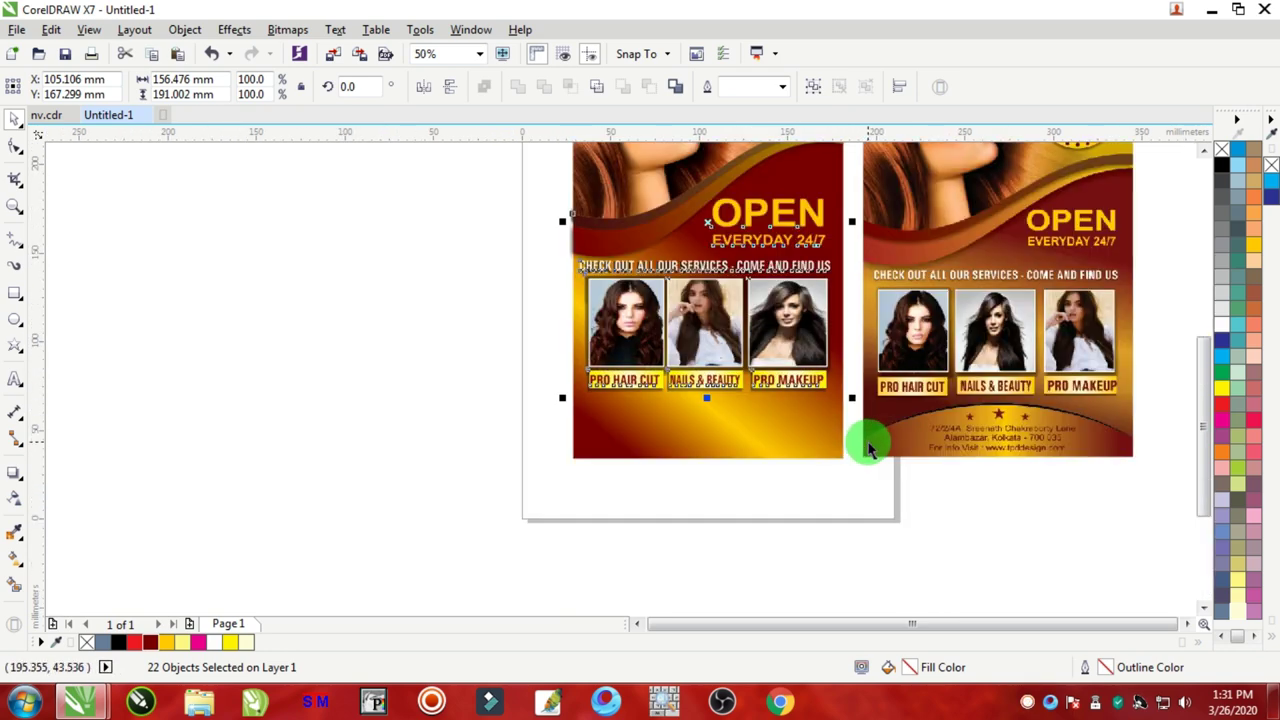
{"action": "left_click", "coordinate": [853, 533]}
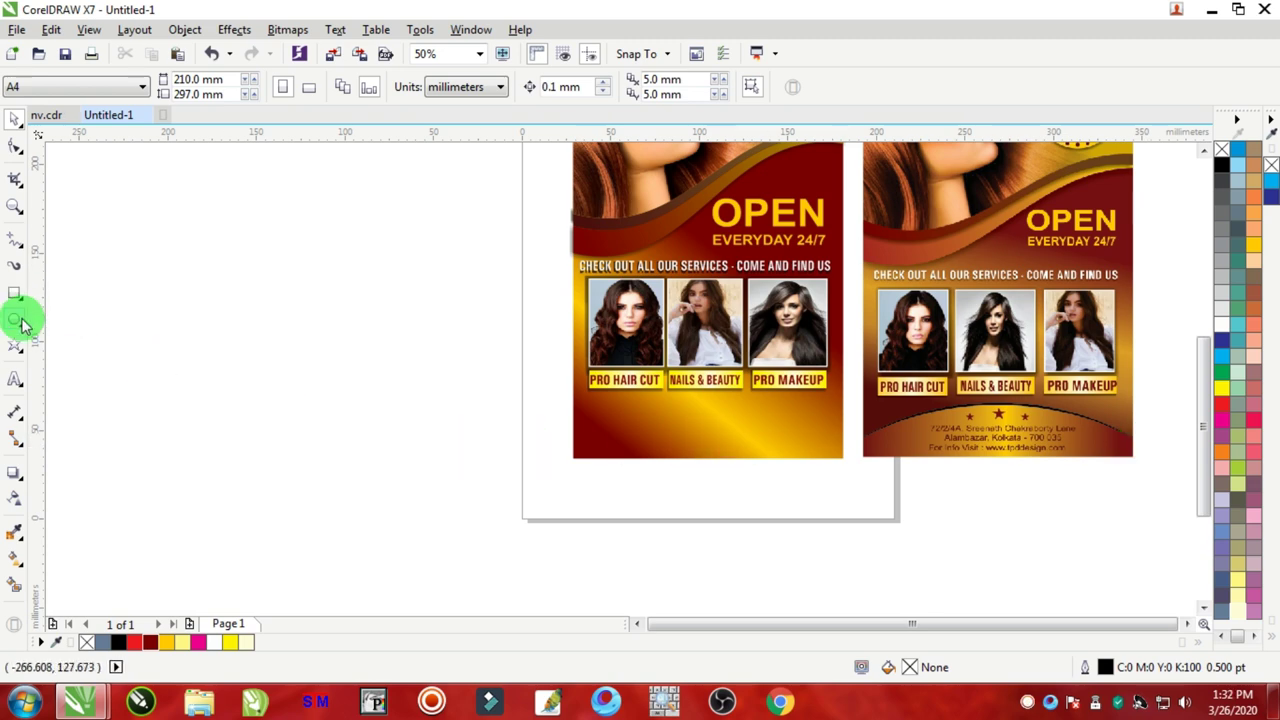
{"action": "scroll", "coordinate": [1180, 432], "scroll_direction": "up", "scroll_amount": 1}
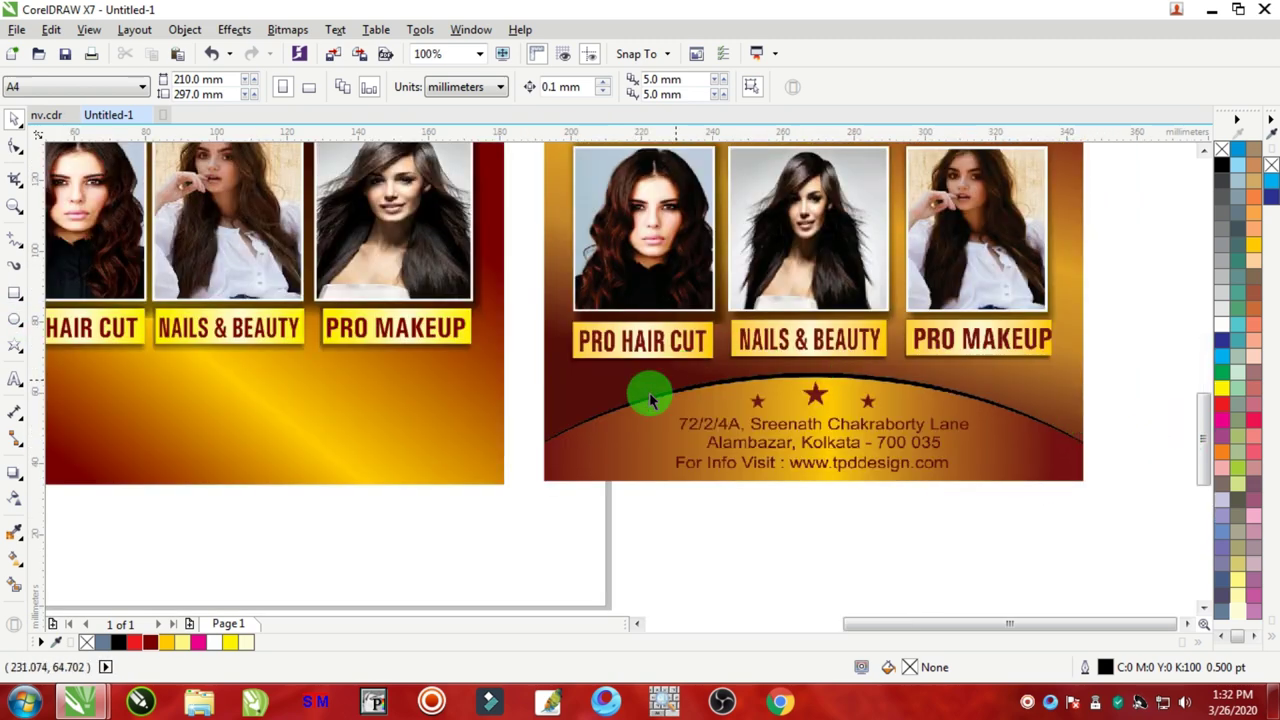
{"action": "scroll", "coordinate": [1038, 463], "scroll_direction": "down", "scroll_amount": 2}
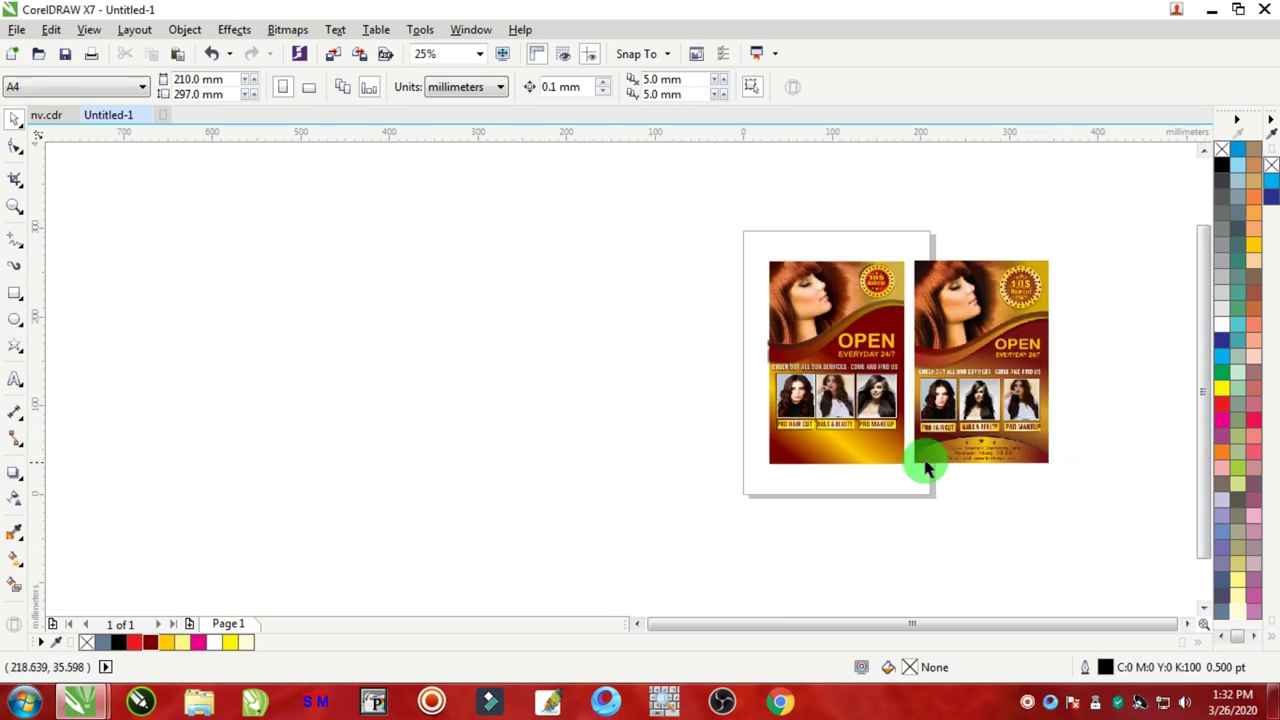
{"action": "scroll", "coordinate": [905, 455], "scroll_direction": "up", "scroll_amount": 1}
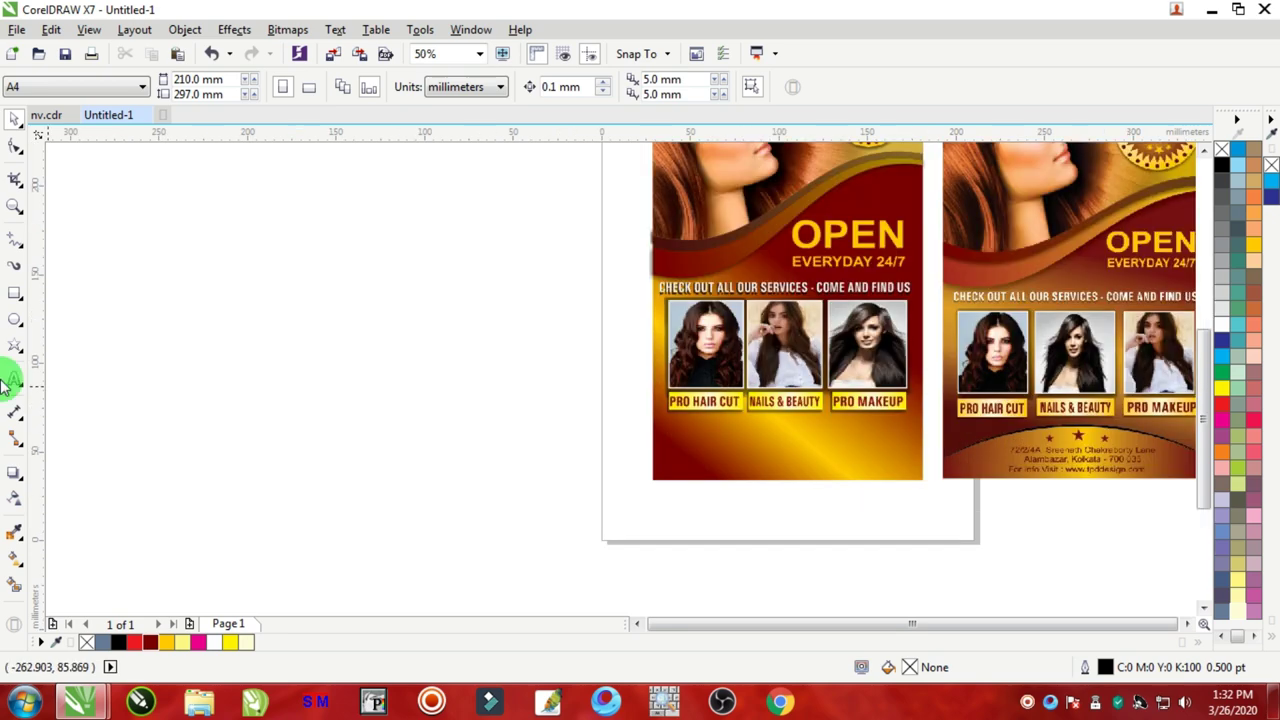
Step: Draw a large ellipse across the bottom of the left flyer
{"action": "left_click", "coordinate": [14, 321]}
{"action": "left_click_drag", "start_coordinate": [587, 407], "coordinate": [990, 602]}
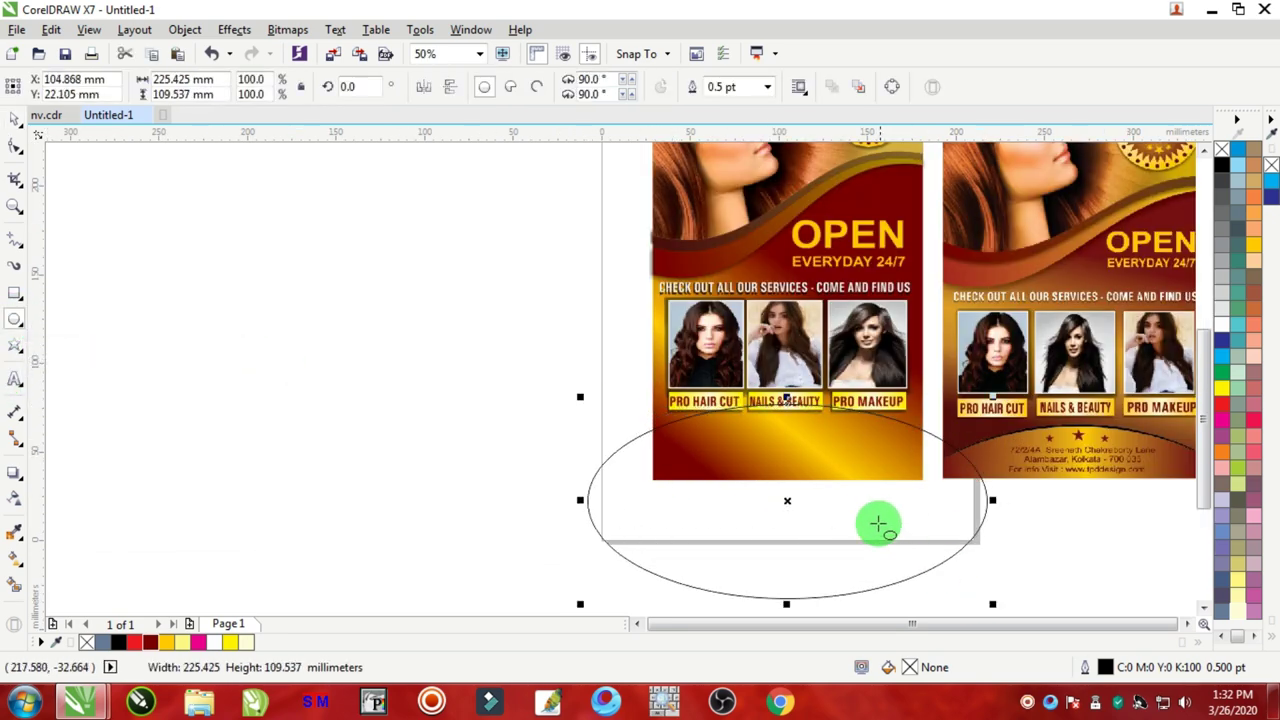
{"action": "left_click", "coordinate": [14, 116]}
{"action": "left_click_drag", "start_coordinate": [869, 413], "coordinate": [910, 438]}
{"action": "scroll", "coordinate": [873, 425], "scroll_direction": "up", "scroll_amount": 2}
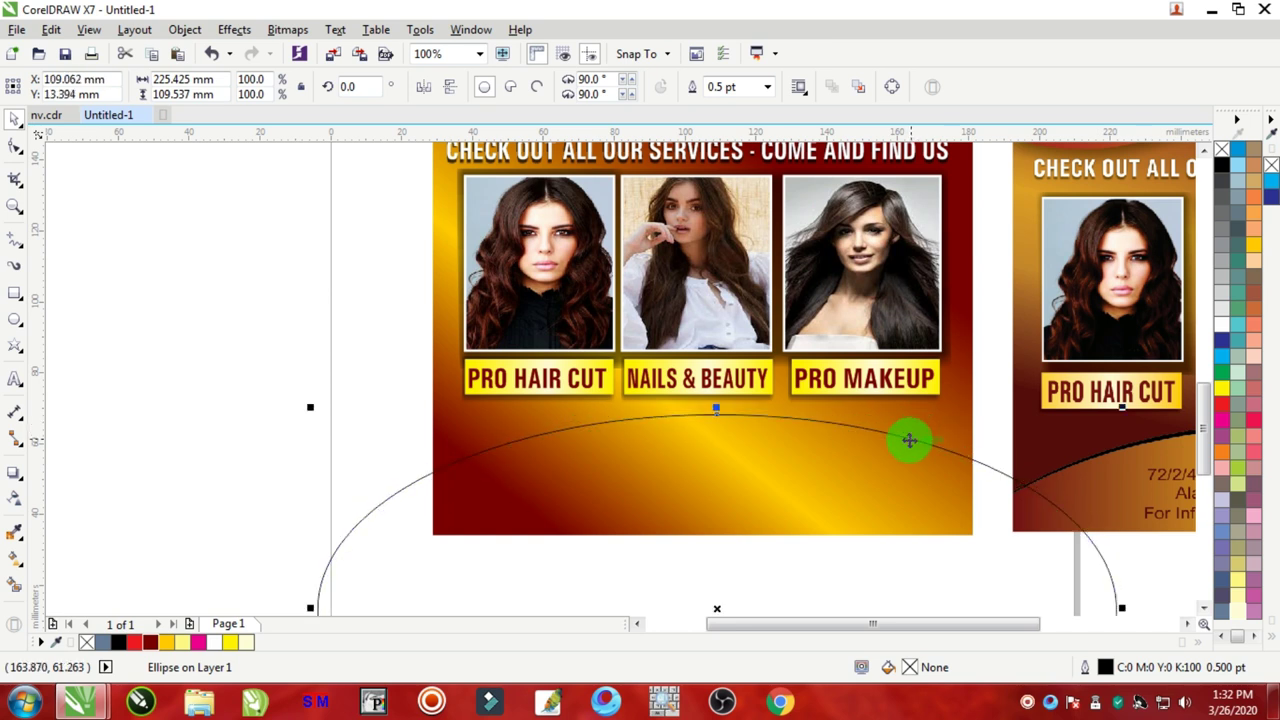
Step: Smart Fill the area under the ellipse arc, delete the ellipse, and fill the new shape dark red
{"action": "left_click", "coordinate": [14, 584]}
{"action": "left_click", "coordinate": [607, 488]}
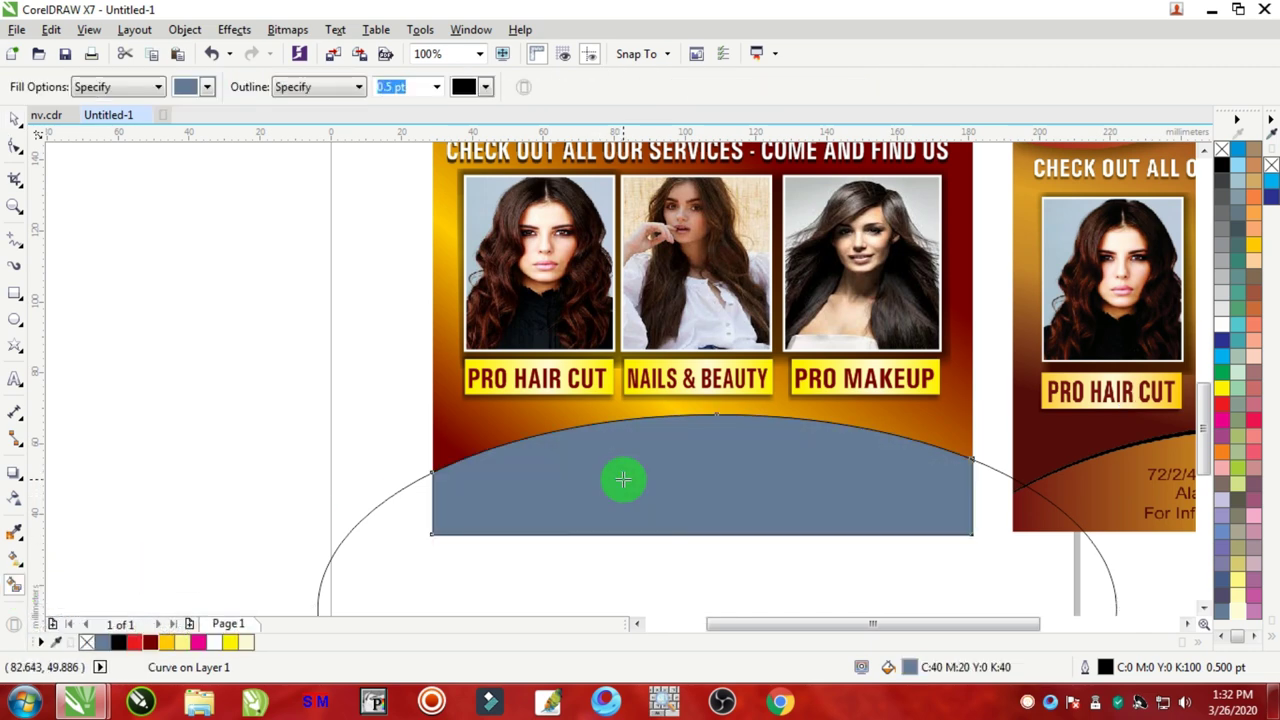
{"action": "left_click", "coordinate": [17, 122]}
{"action": "left_click", "coordinate": [357, 549]}
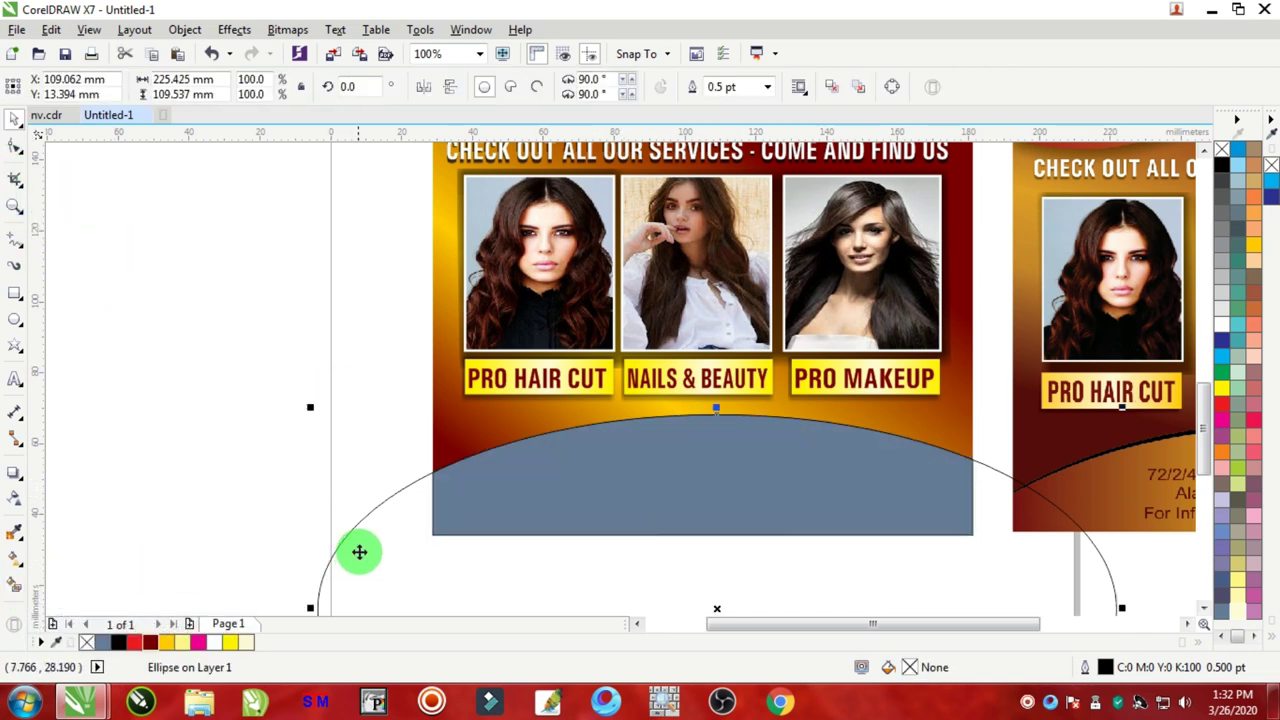
{"action": "key", "text": "Delete"}
{"action": "scroll", "coordinate": [575, 525], "scroll_direction": "down", "scroll_amount": 2}
{"action": "scroll", "coordinate": [623, 517], "scroll_direction": "up", "scroll_amount": 2}
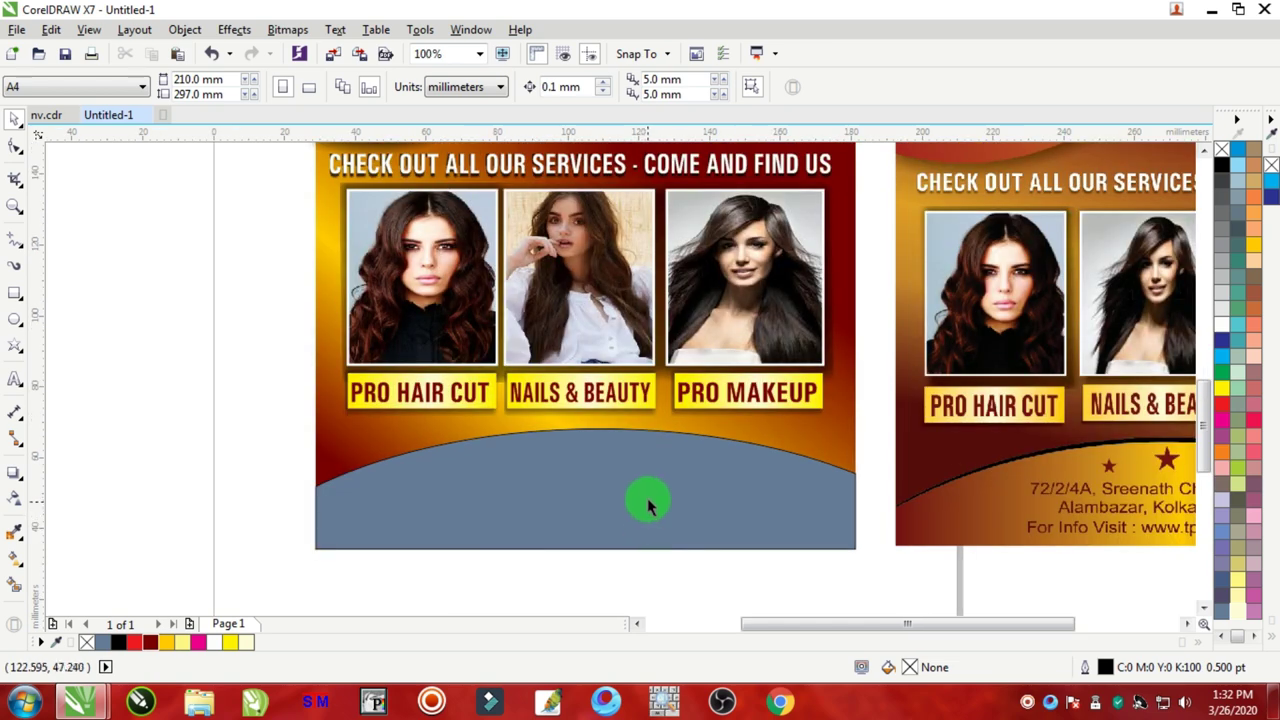
{"action": "left_click", "coordinate": [636, 512]}
{"action": "left_click", "coordinate": [150, 642]}
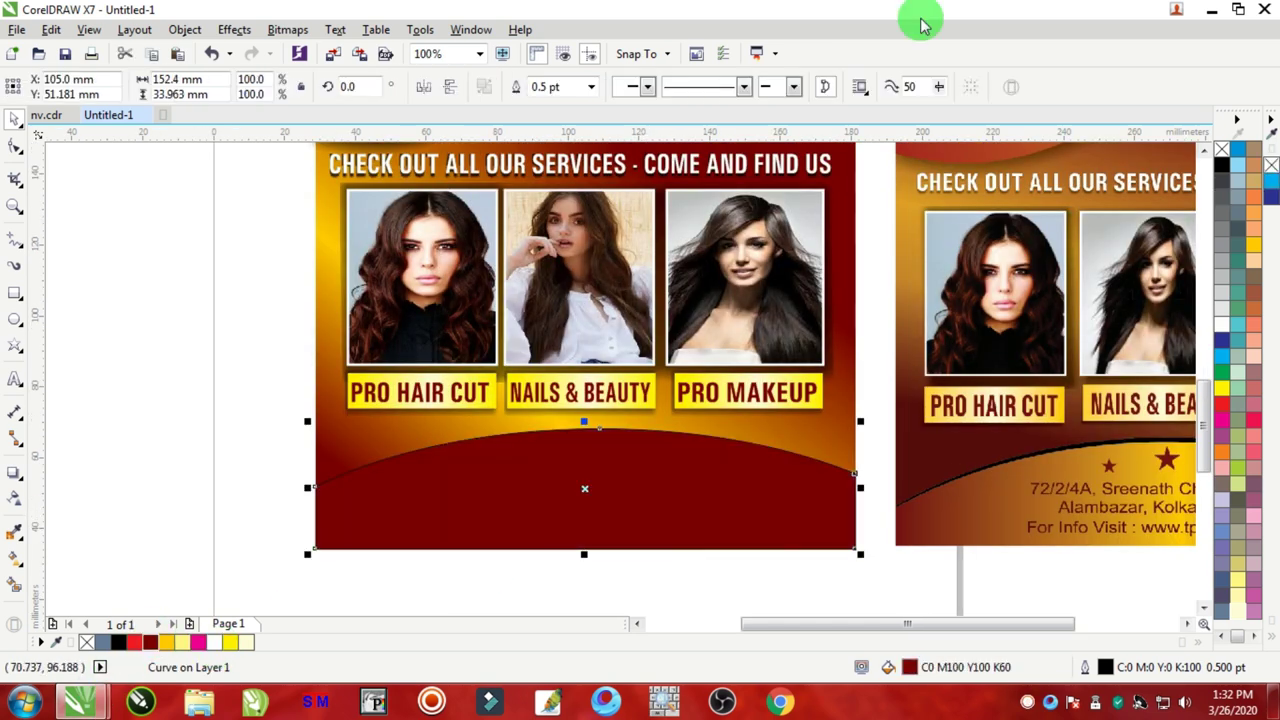
Step: Remove the arched panel's outline and give it a dark red-to-gold fountain fill gradient
{"action": "right_click", "coordinate": [1222, 150]}
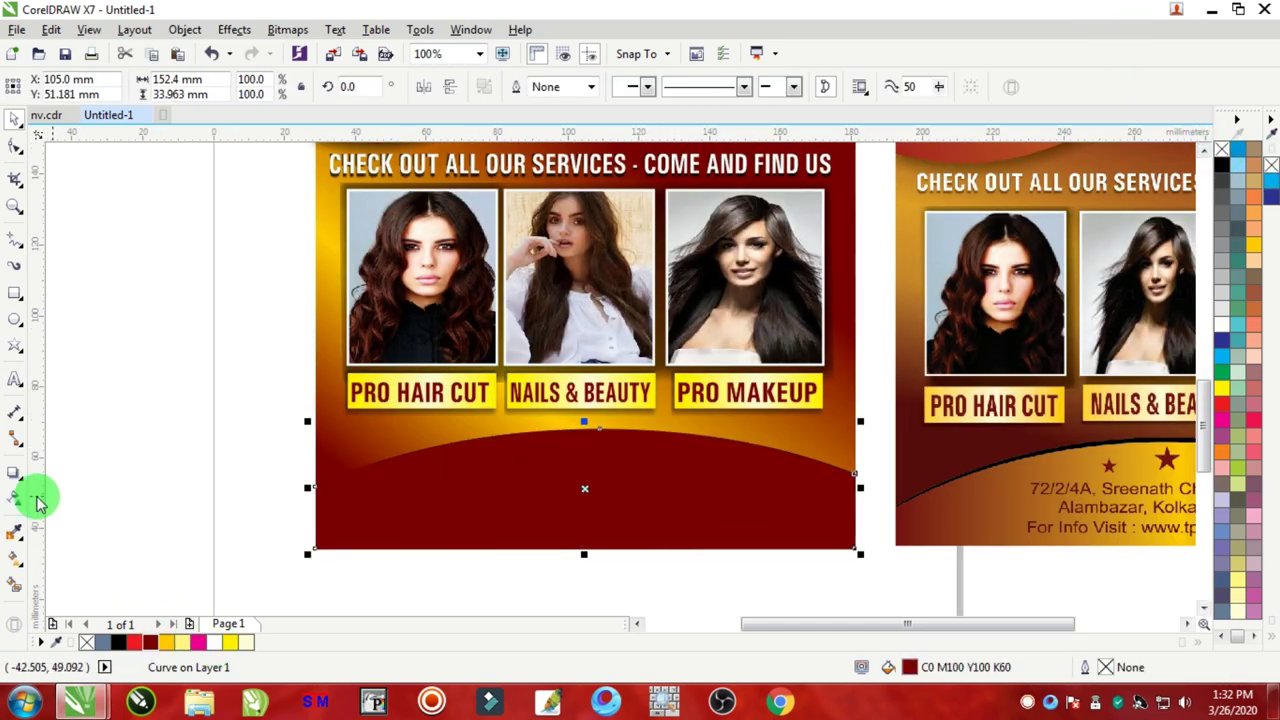
{"action": "left_click", "coordinate": [18, 568]}
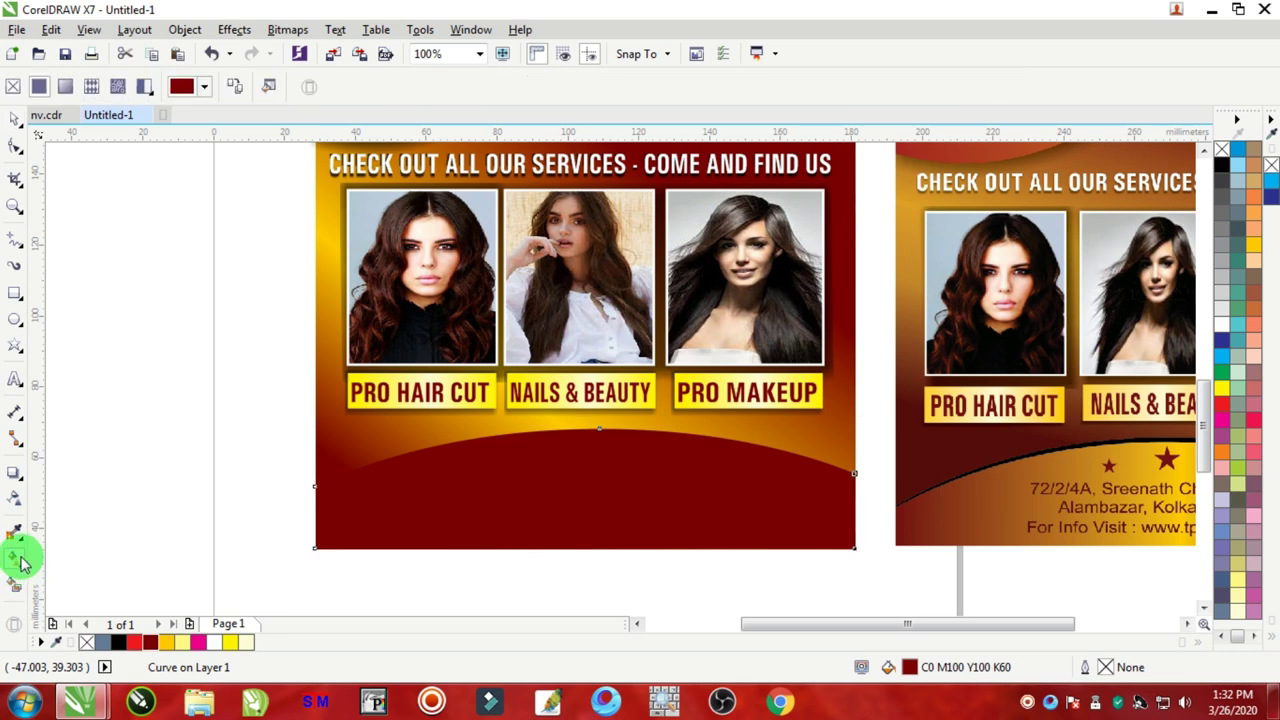
{"action": "left_click_drag", "start_coordinate": [313, 511], "coordinate": [791, 516]}
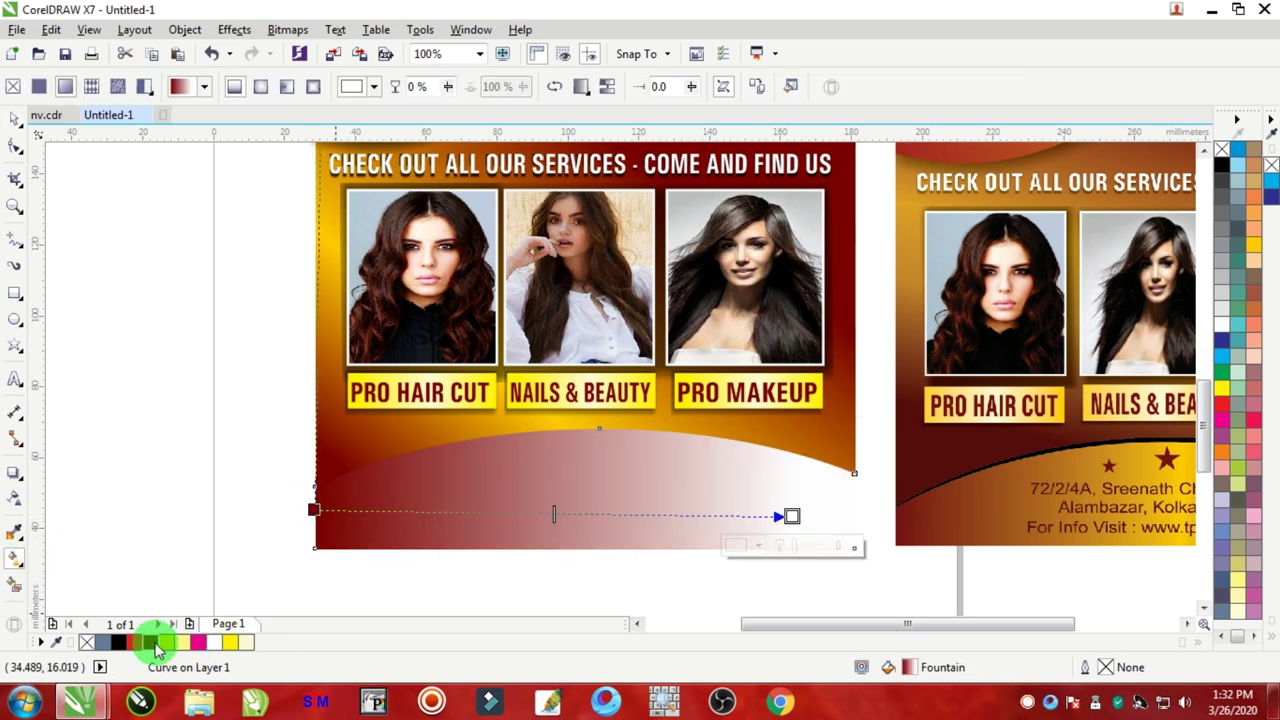
{"action": "left_click_drag", "start_coordinate": [155, 648], "coordinate": [600, 514]}
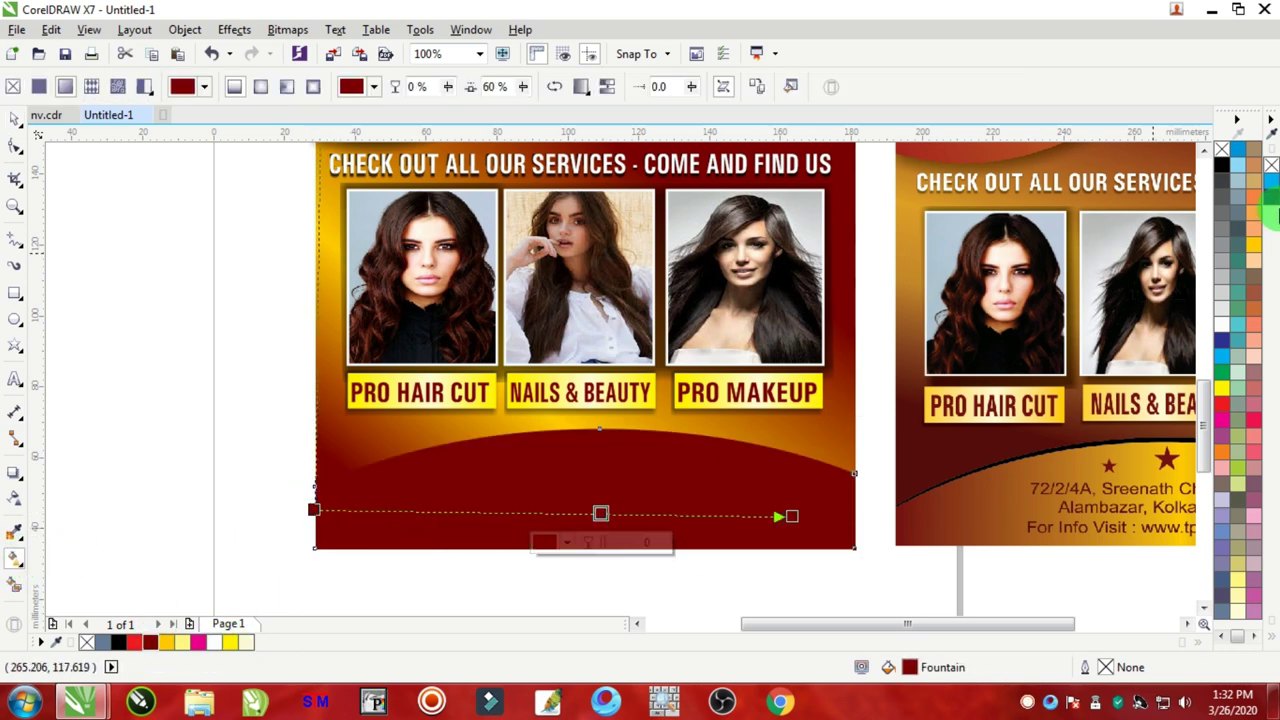
{"action": "left_click", "coordinate": [1257, 248]}
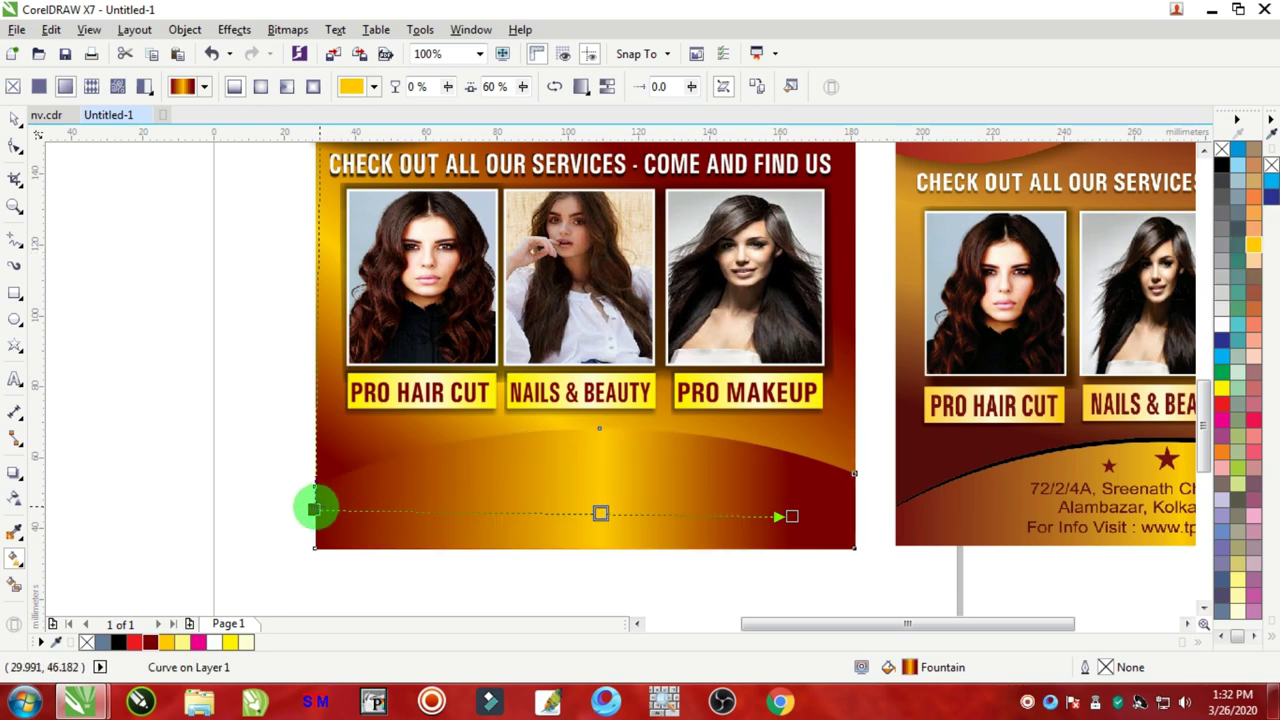
{"action": "left_click", "coordinate": [313, 516]}
{"action": "left_click_drag", "start_coordinate": [313, 516], "coordinate": [842, 518]}
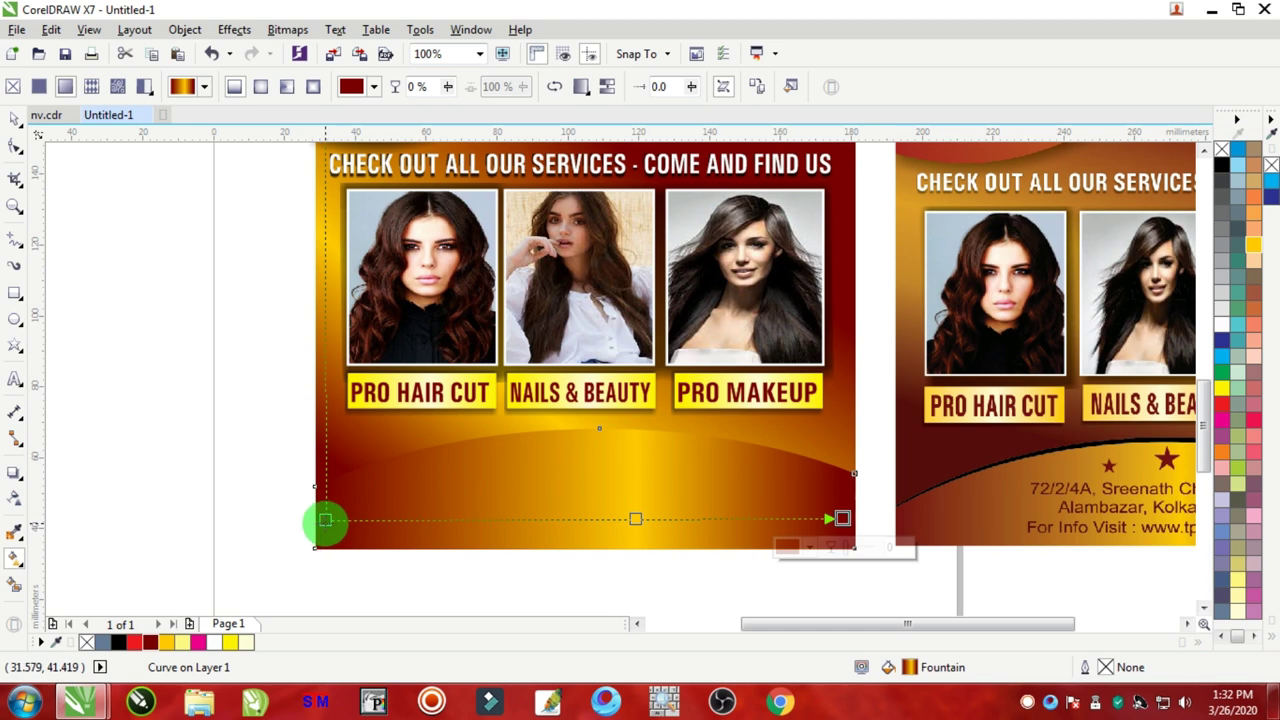
{"action": "left_click_drag", "start_coordinate": [325, 519], "coordinate": [340, 520]}
{"action": "left_click_drag", "start_coordinate": [843, 519], "coordinate": [831, 520]}
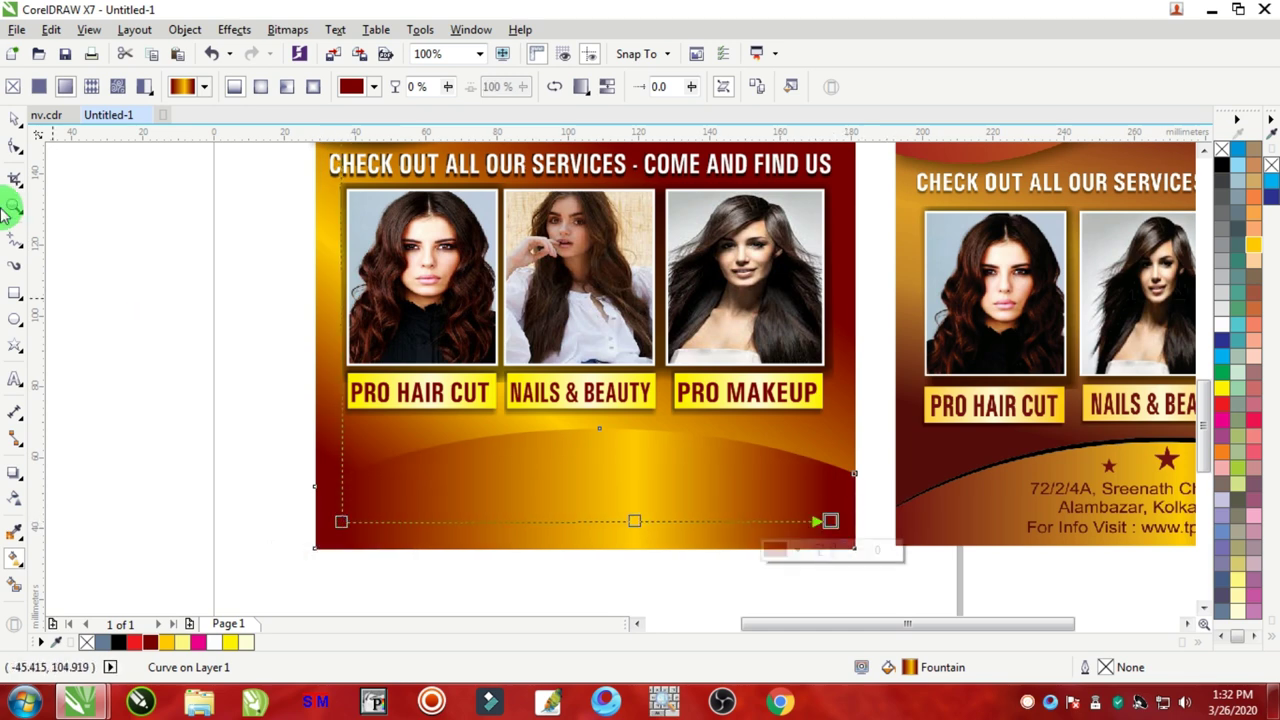
Step: Cast a drop shadow upward from the top edge of the lower curve
{"action": "left_click", "coordinate": [14, 119]}
{"action": "left_click", "coordinate": [71, 414]}
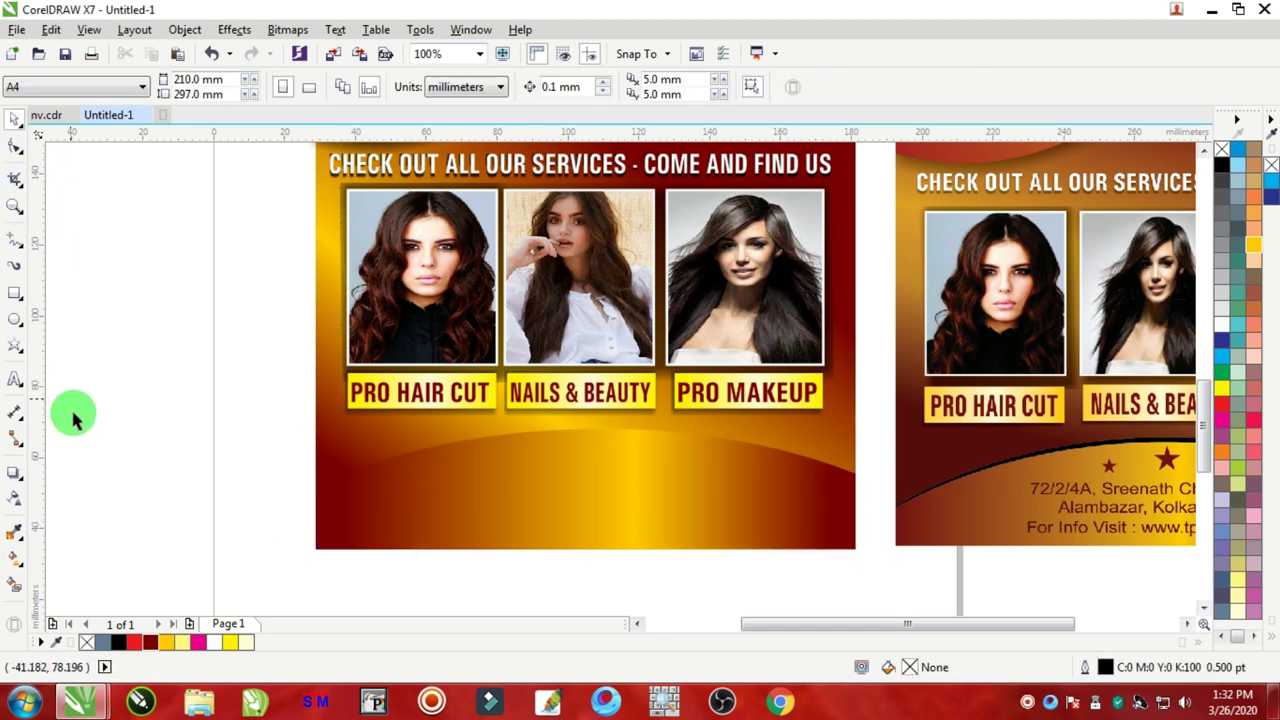
{"action": "left_click", "coordinate": [16, 474]}
{"action": "left_click", "coordinate": [591, 500]}
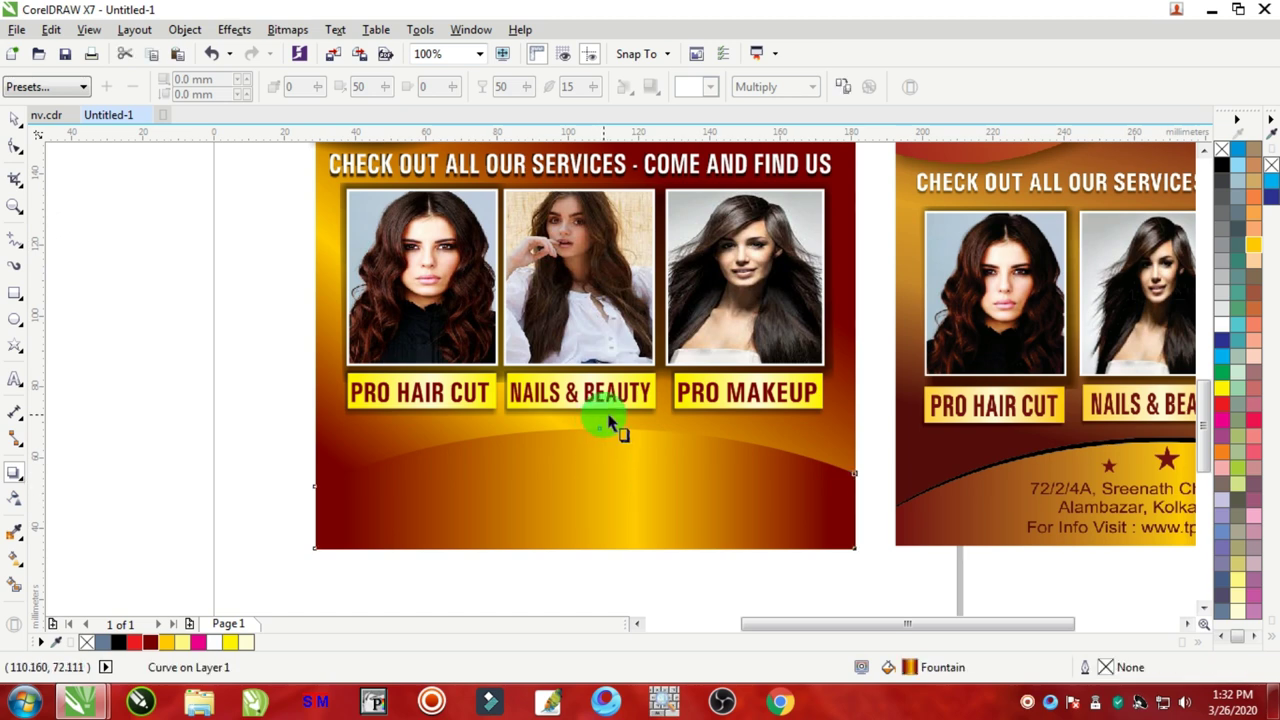
{"action": "left_click", "coordinate": [14, 119]}
{"action": "left_click", "coordinate": [543, 466]}
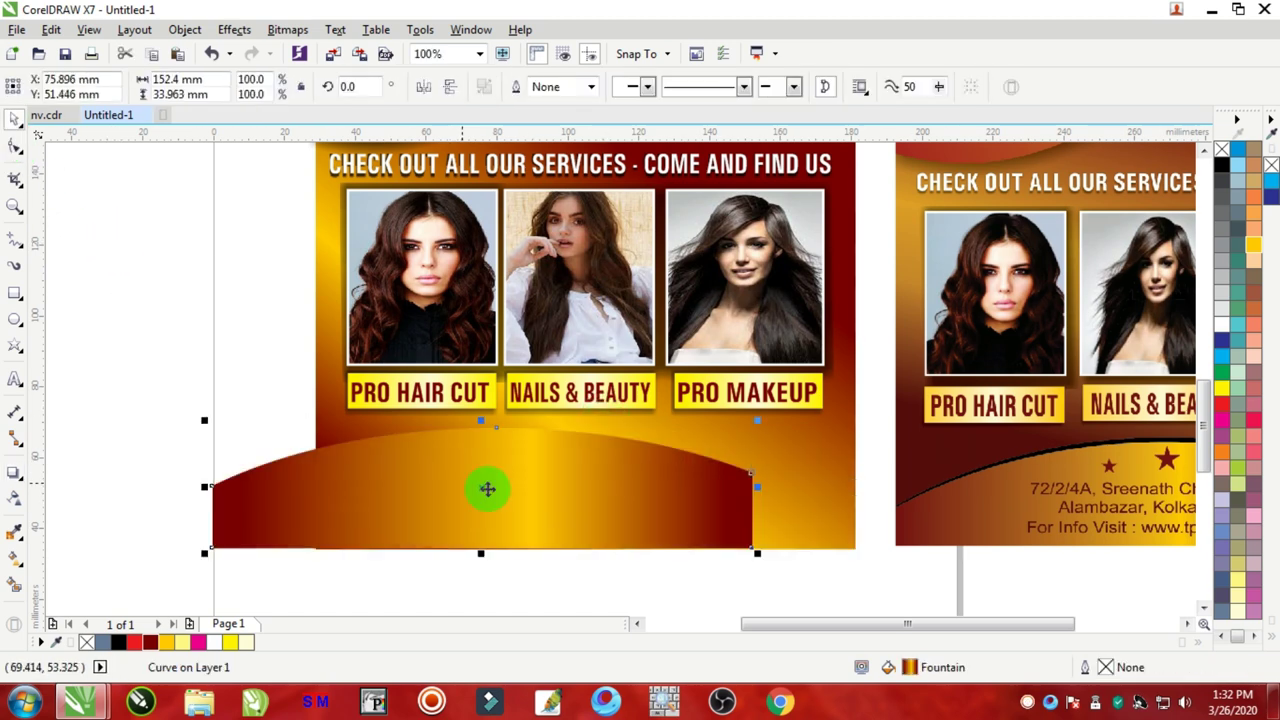
{"action": "scroll", "coordinate": [1062, 458], "scroll_direction": "up", "scroll_amount": 3}
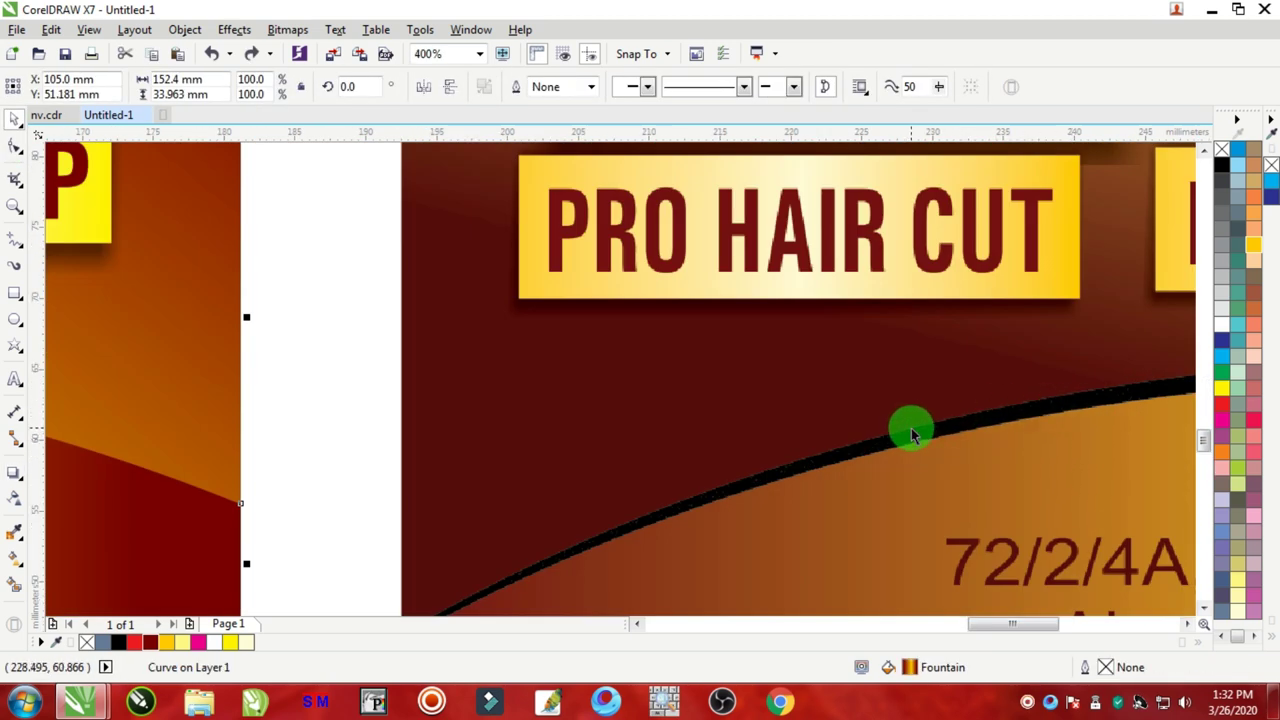
{"action": "scroll", "coordinate": [908, 428], "scroll_direction": "down", "scroll_amount": 3}
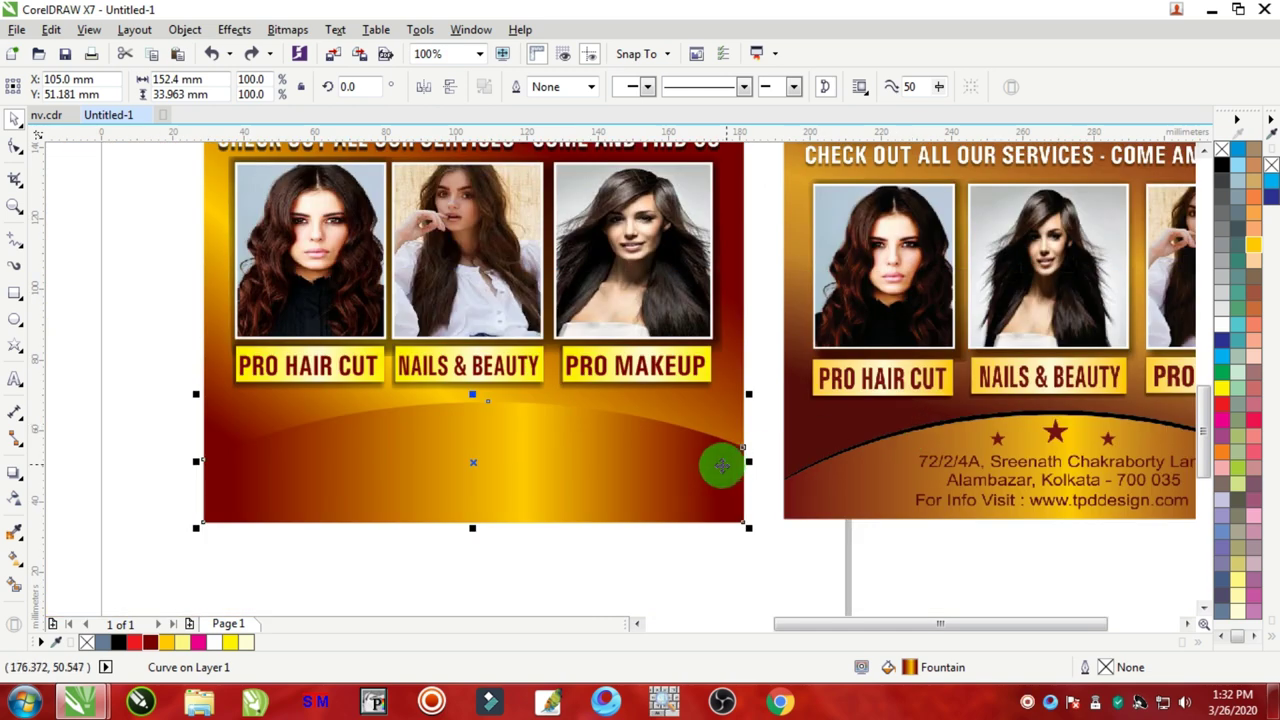
{"action": "left_click", "coordinate": [14, 474]}
{"action": "left_click_drag", "start_coordinate": [486, 514], "coordinate": [477, 397]}
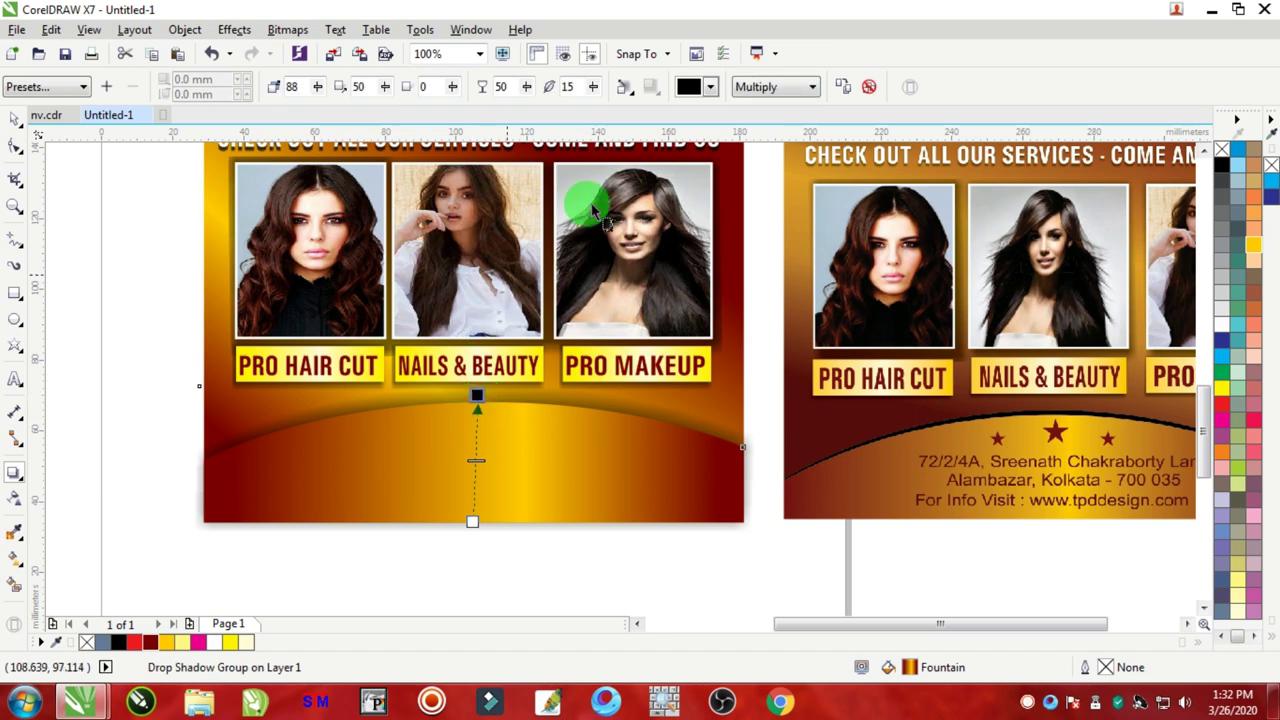
Step: Set the curve's shadow to opacity 61 and feathering 3, and nudge its angle slightly
{"action": "left_click", "coordinate": [594, 90]}
{"action": "left_click", "coordinate": [594, 90]}
{"action": "left_click", "coordinate": [594, 90]}
{"action": "left_click", "coordinate": [594, 90]}
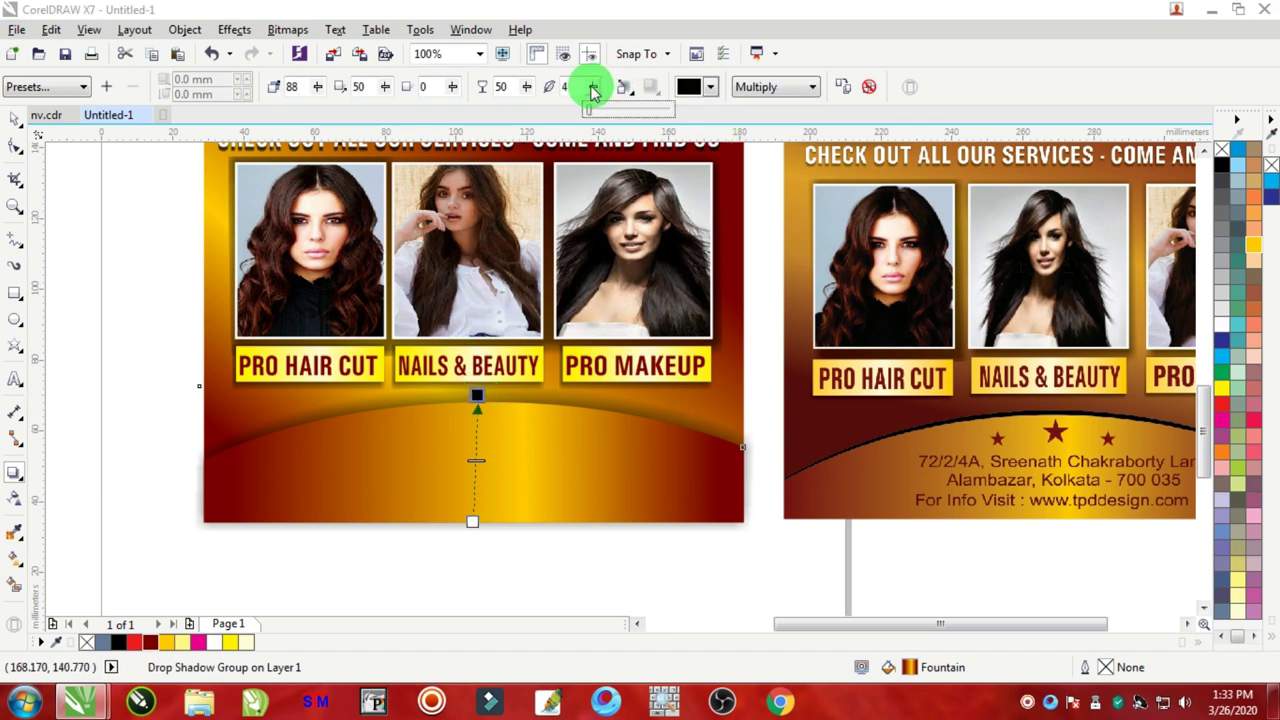
{"action": "left_click", "coordinate": [594, 90]}
{"action": "left_click", "coordinate": [527, 86]}
{"action": "left_click", "coordinate": [527, 86]}
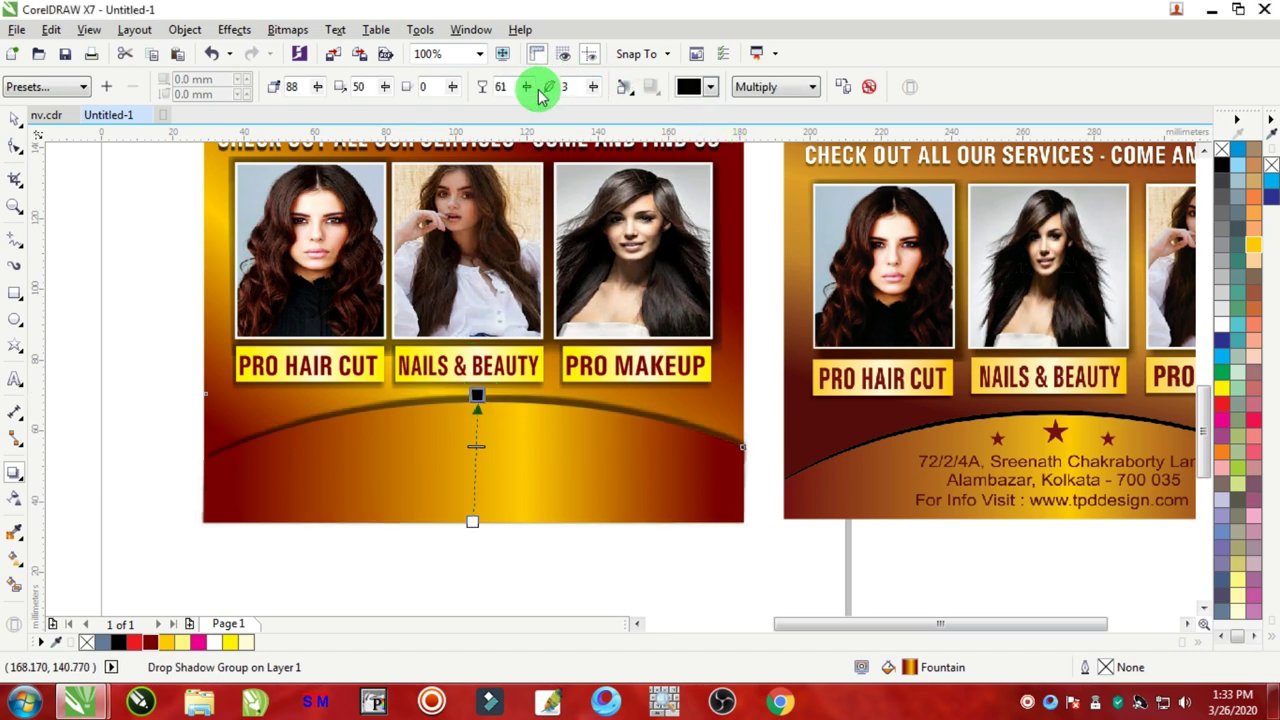
{"action": "left_click", "coordinate": [527, 86]}
{"action": "scroll", "coordinate": [479, 392], "scroll_direction": "up", "scroll_amount": 4}
{"action": "left_click_drag", "start_coordinate": [474, 409], "coordinate": [463, 412]}
{"action": "scroll", "coordinate": [463, 412], "scroll_direction": "down", "scroll_amount": 4}
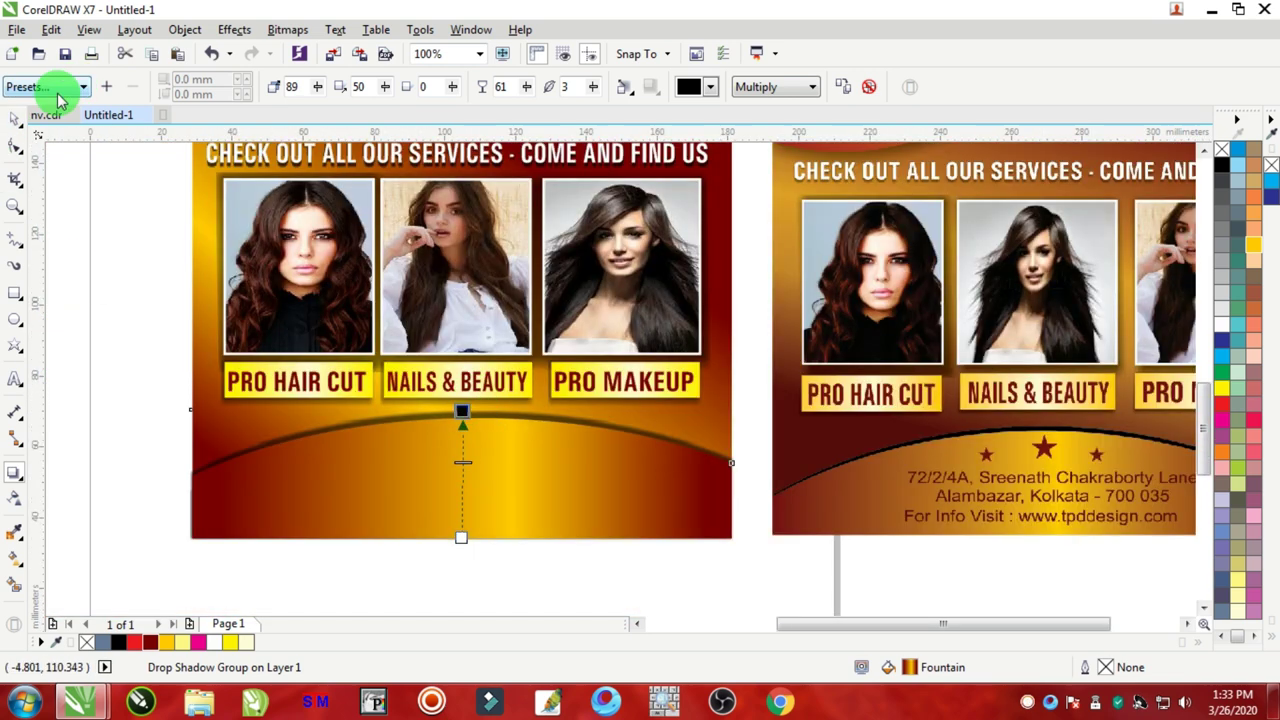
Step: Deselect the shadow and zoom out to compare both flyers
{"action": "left_click", "coordinate": [15, 117]}
{"action": "left_click", "coordinate": [116, 244]}
{"action": "scroll", "coordinate": [320, 348], "scroll_direction": "down", "scroll_amount": 4}
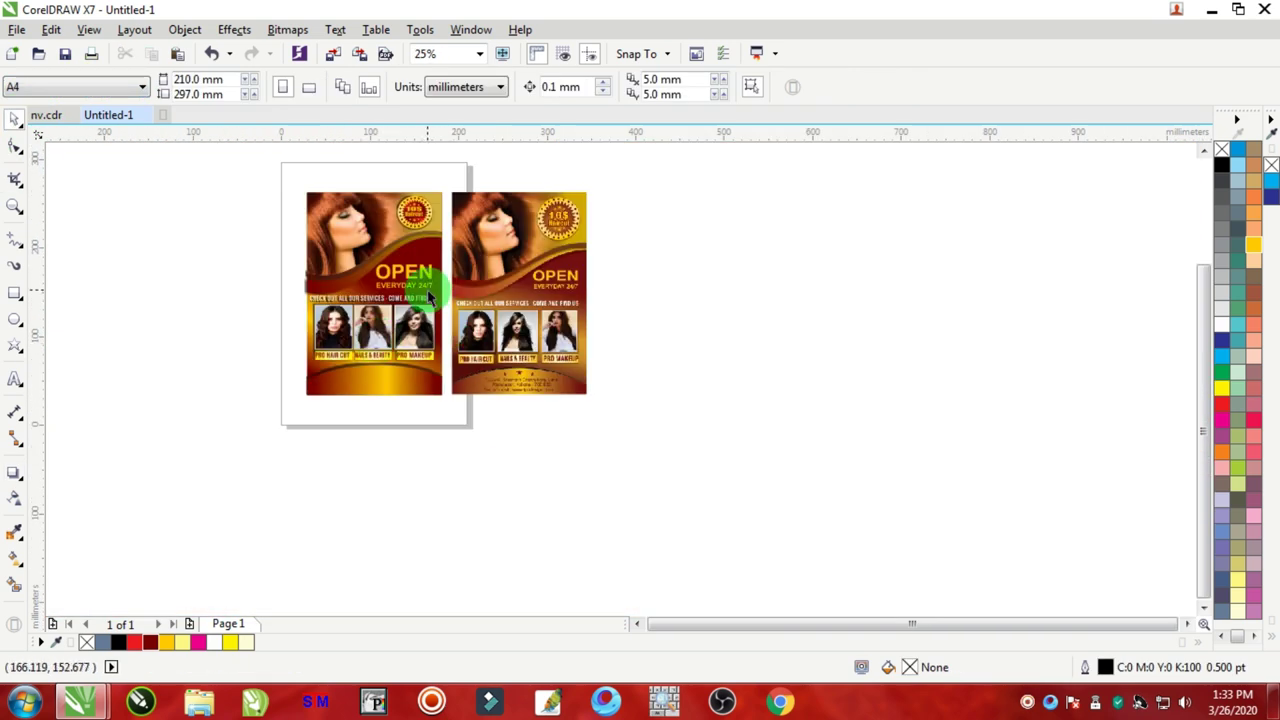
{"action": "scroll", "coordinate": [494, 380], "scroll_direction": "up", "scroll_amount": 1}
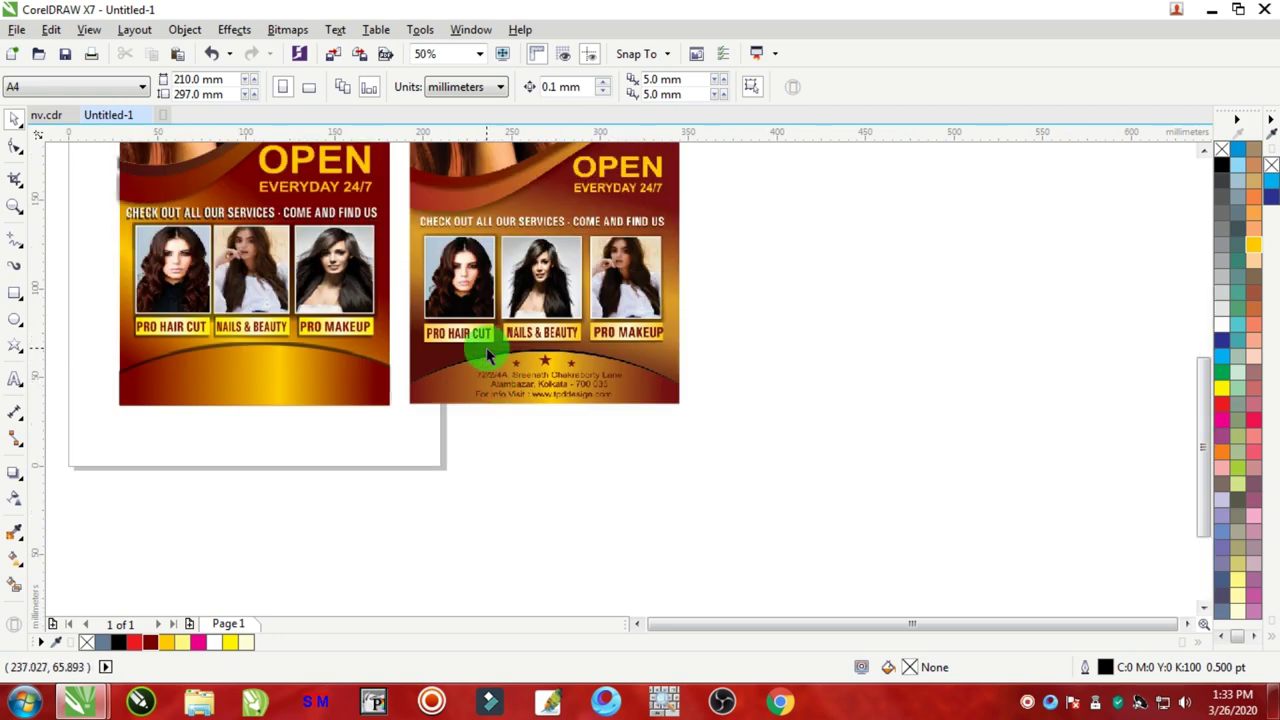
{"action": "scroll", "coordinate": [486, 343], "scroll_direction": "down", "scroll_amount": 1}
{"action": "scroll", "coordinate": [552, 190], "scroll_direction": "up", "scroll_amount": 4}
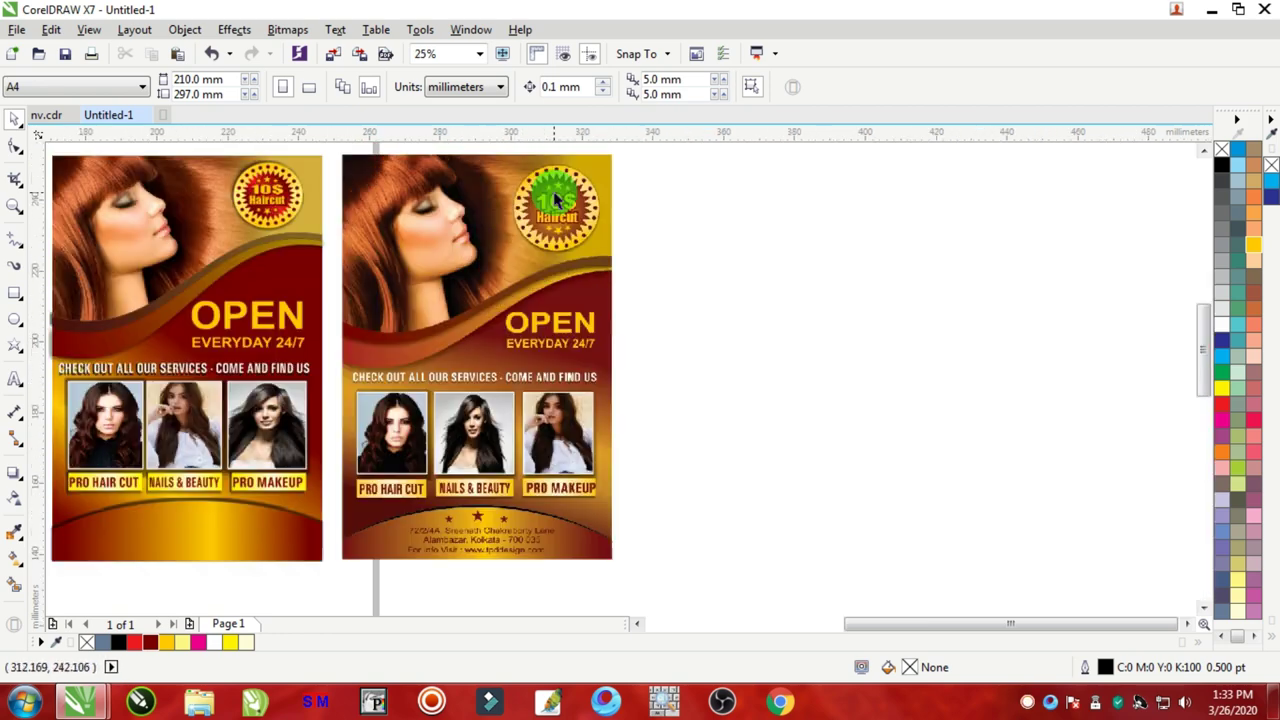
{"action": "scroll", "coordinate": [552, 190], "scroll_direction": "down", "scroll_amount": 4}
{"action": "scroll", "coordinate": [390, 362], "scroll_direction": "up", "scroll_amount": 4}
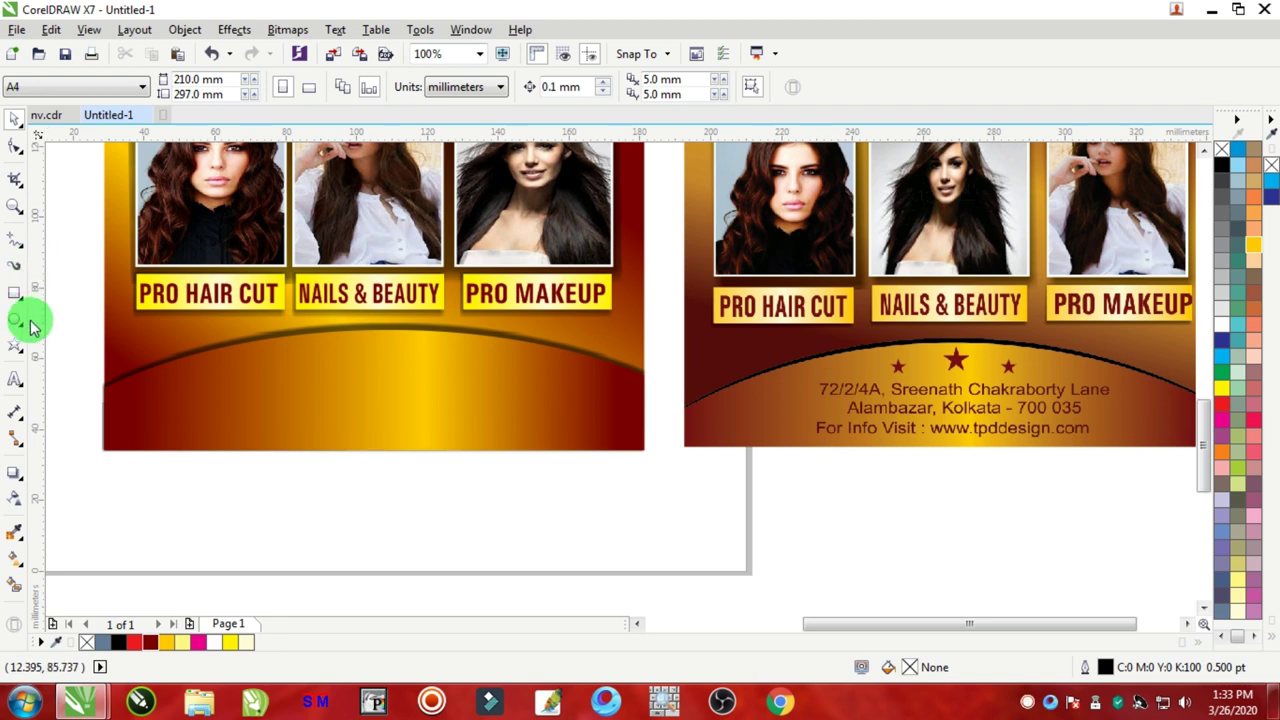
Step: Draw a small dark red star with no outline on the left flyer's curve
{"action": "left_click", "coordinate": [13, 346]}
{"action": "left_click_drag", "start_coordinate": [252, 352], "coordinate": [273, 373]}
{"action": "left_click", "coordinate": [150, 641]}
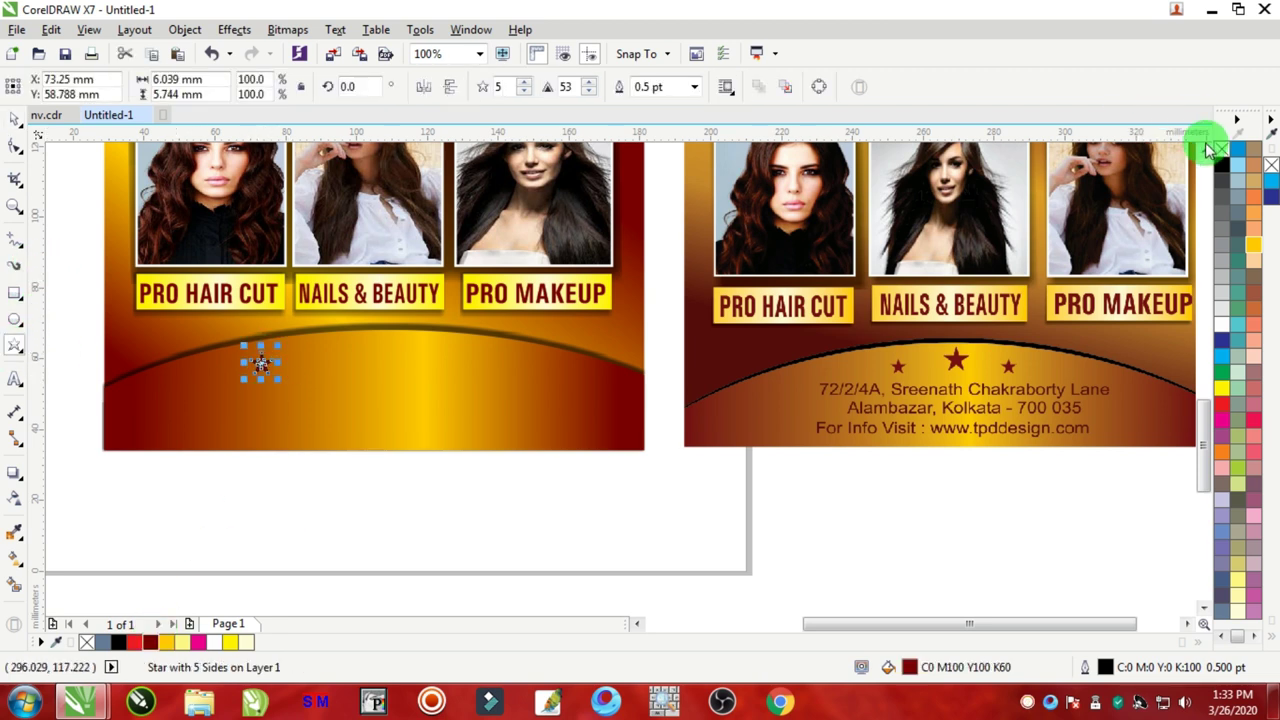
{"action": "right_click", "coordinate": [1224, 150]}
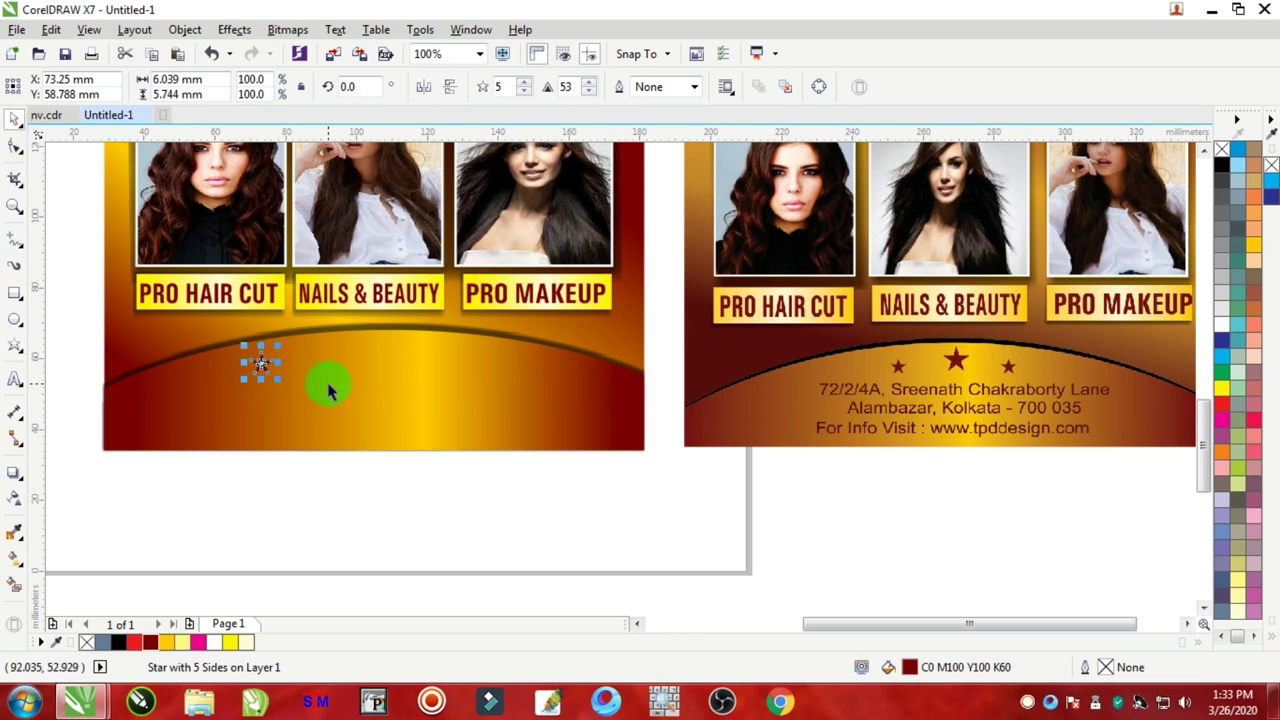
Step: Copy the star to the right side and group the two small stars
{"action": "scroll", "coordinate": [320, 381], "scroll_direction": "up", "scroll_amount": 2}
{"action": "left_click_drag", "start_coordinate": [123, 341], "coordinate": [371, 343]}
{"action": "left_click_drag", "start_coordinate": [314, 291], "coordinate": [520, 318]}
{"action": "key", "text": "Delete"}
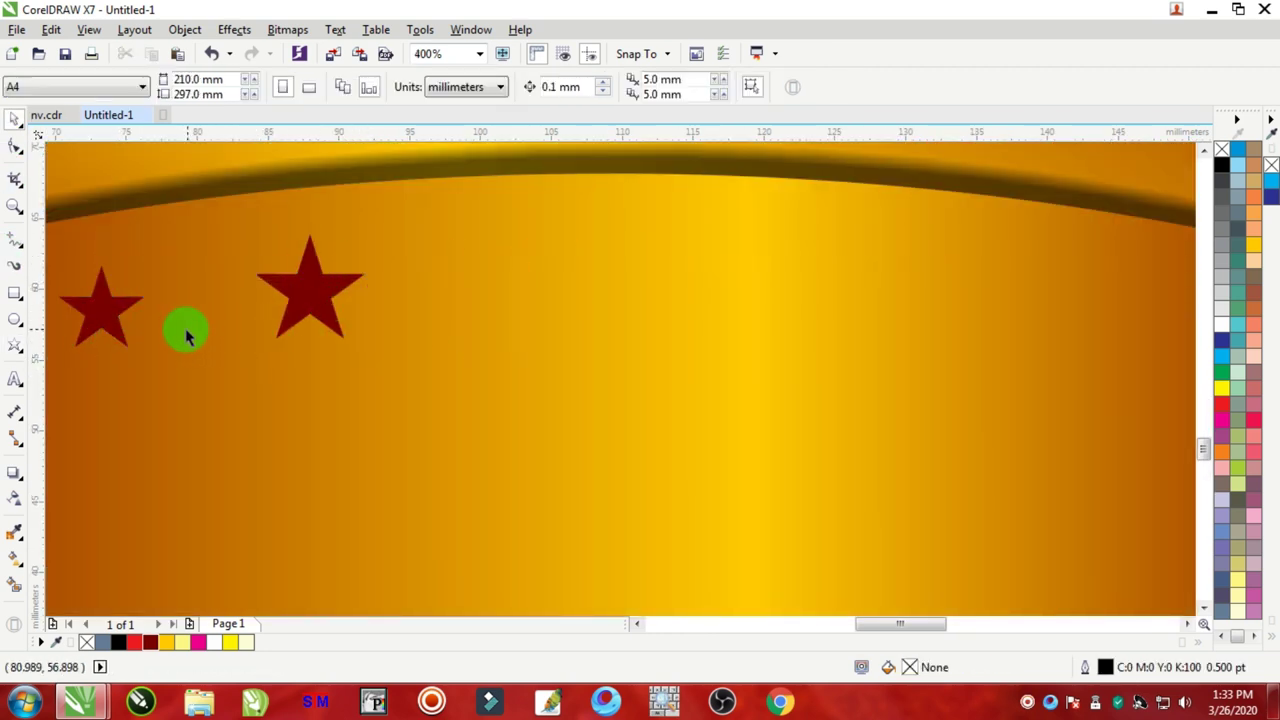
{"action": "left_click_drag", "start_coordinate": [120, 313], "coordinate": [507, 320]}
{"action": "left_click", "coordinate": [120, 311], "text": "shift"}
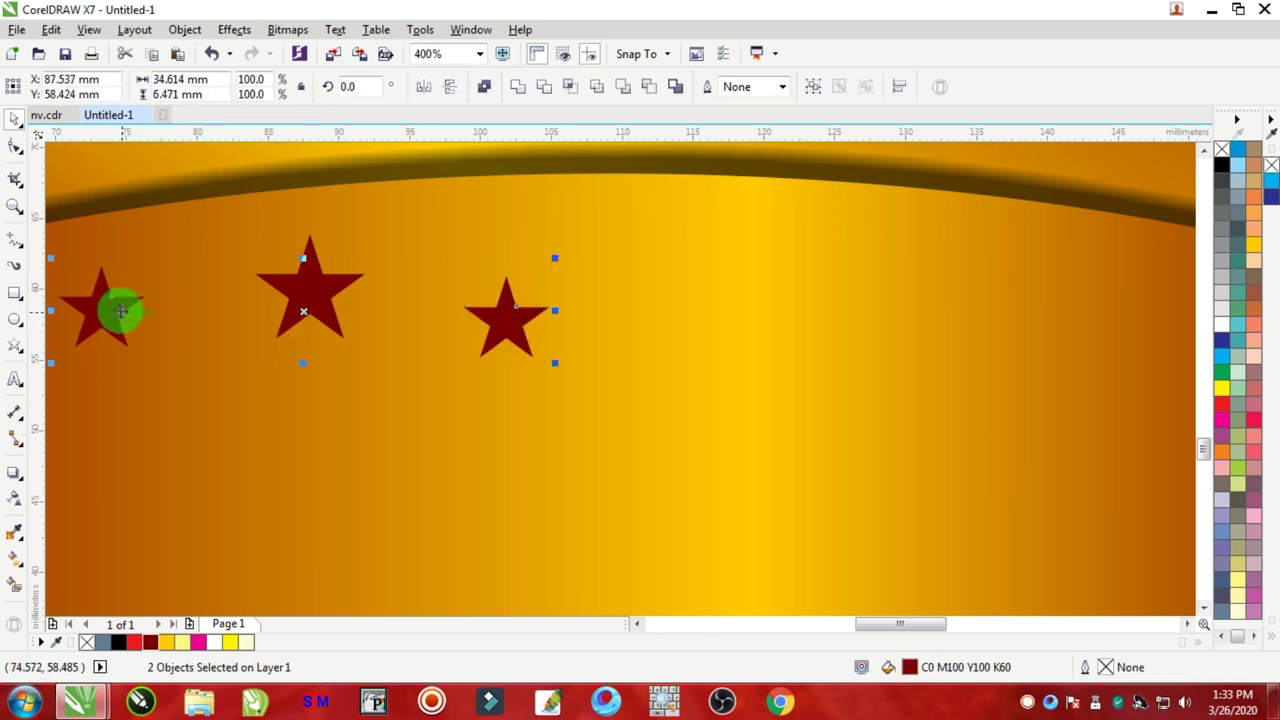
{"action": "scroll", "coordinate": [380, 388], "scroll_direction": "down", "scroll_amount": 1}
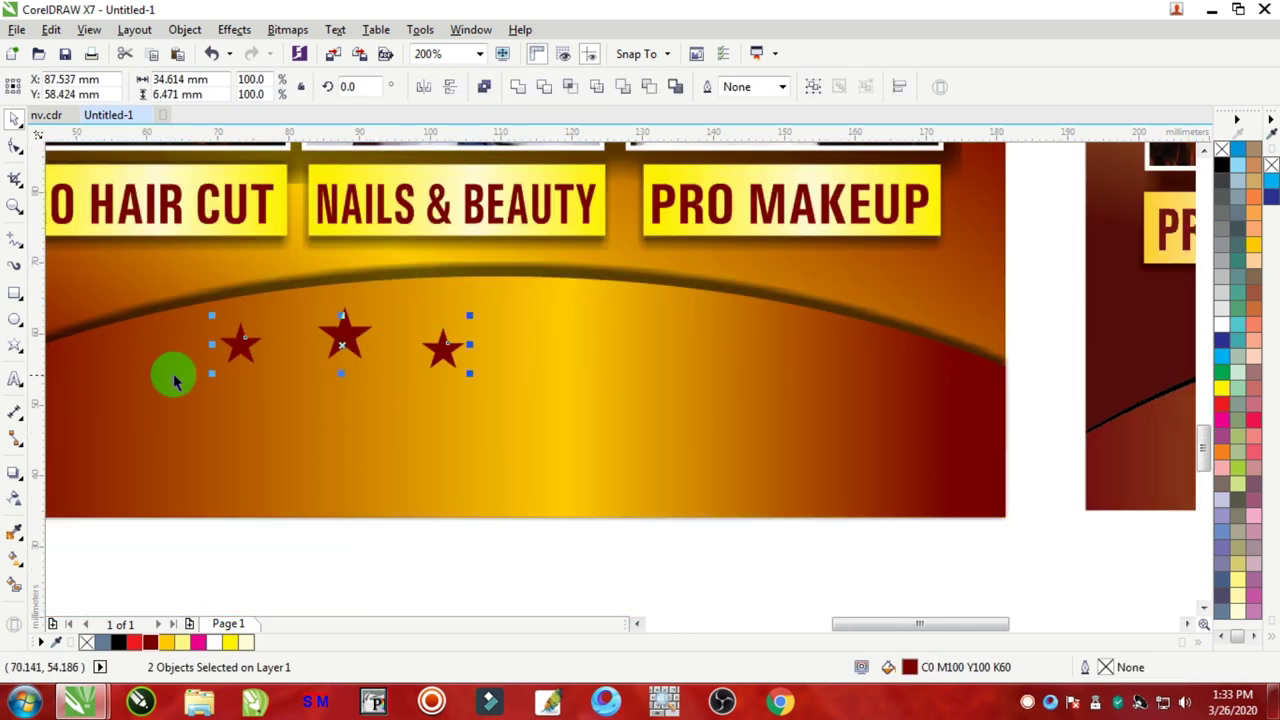
{"action": "left_click", "coordinate": [437, 352]}
{"action": "left_click", "coordinate": [238, 343], "text": "shift"}
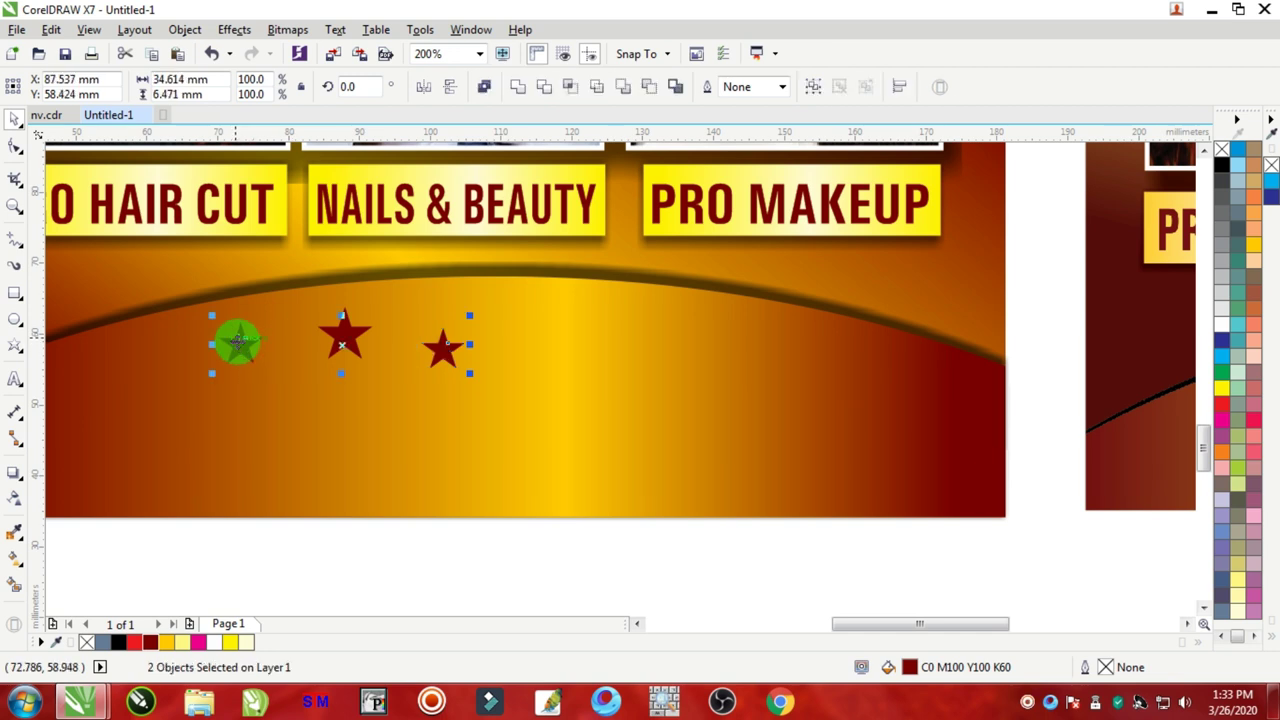
{"action": "key", "text": "ctrl+g"}
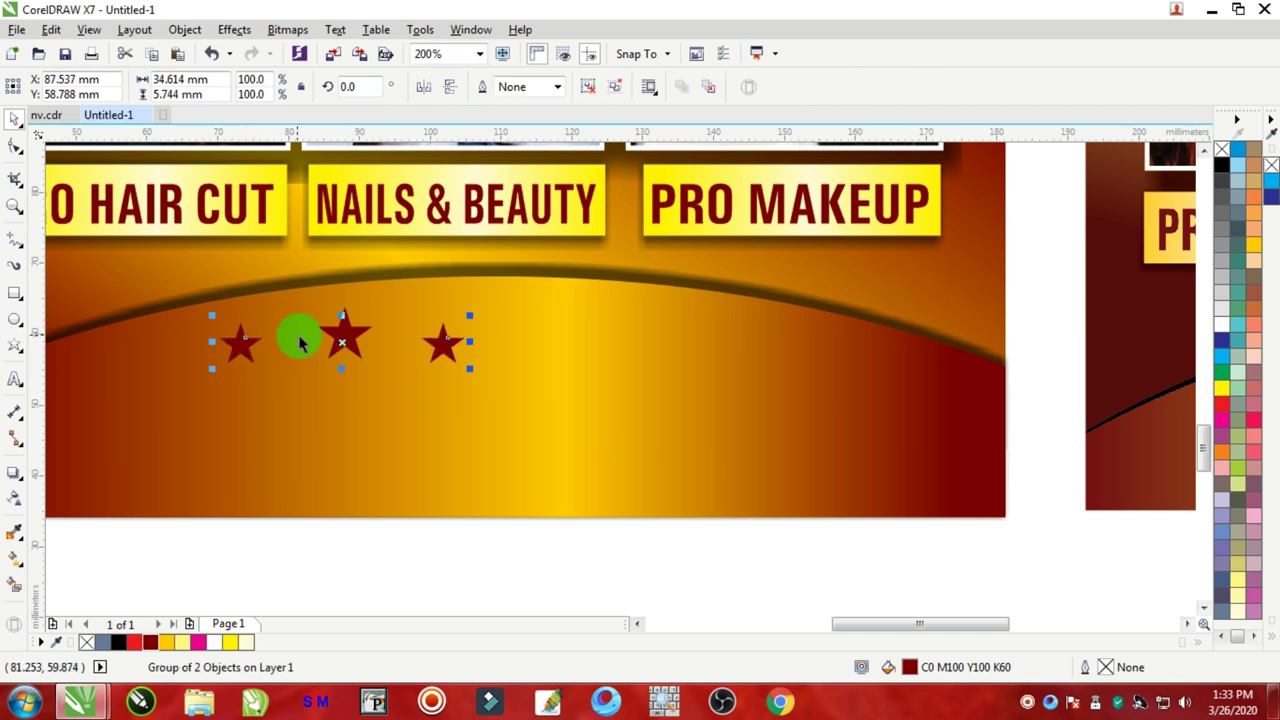
Step: Add a larger, slightly raised middle star, group all three, and select them with the curve for centring
{"action": "left_click_drag", "start_coordinate": [358, 350], "coordinate": [457, 320]}
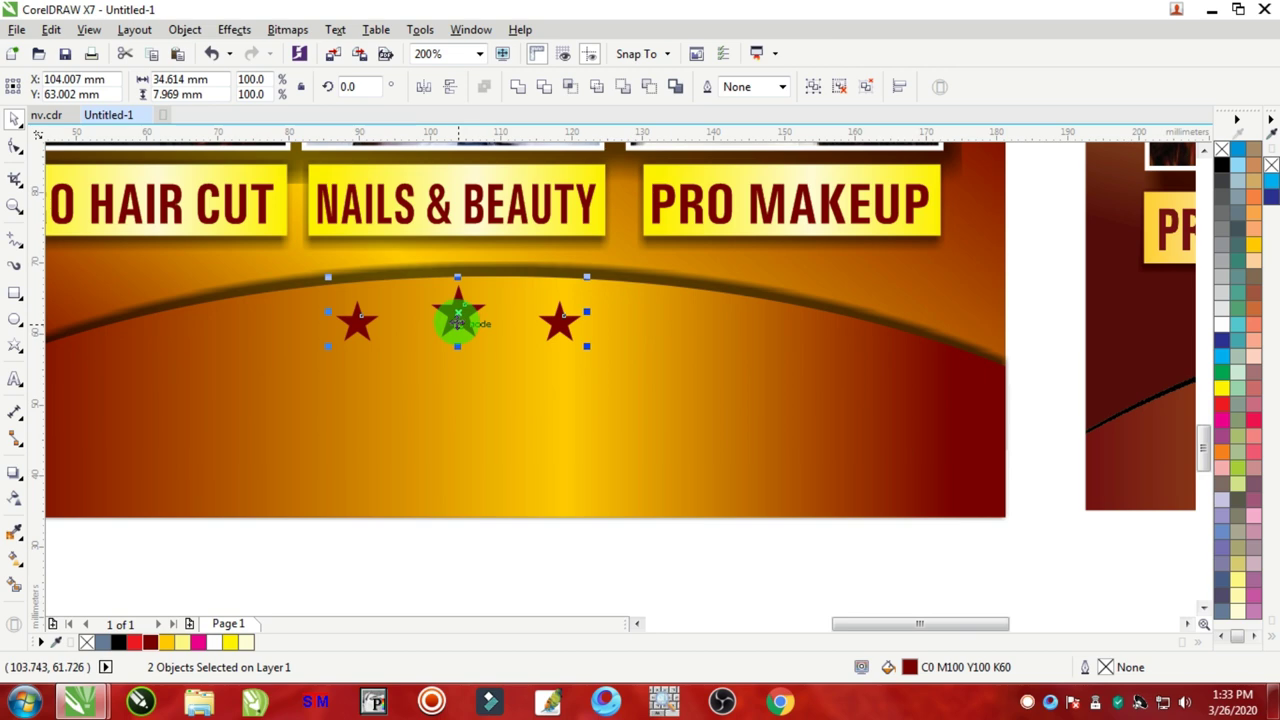
{"action": "key", "text": "ctrl+g"}
{"action": "left_click", "coordinate": [693, 388], "text": "shift"}
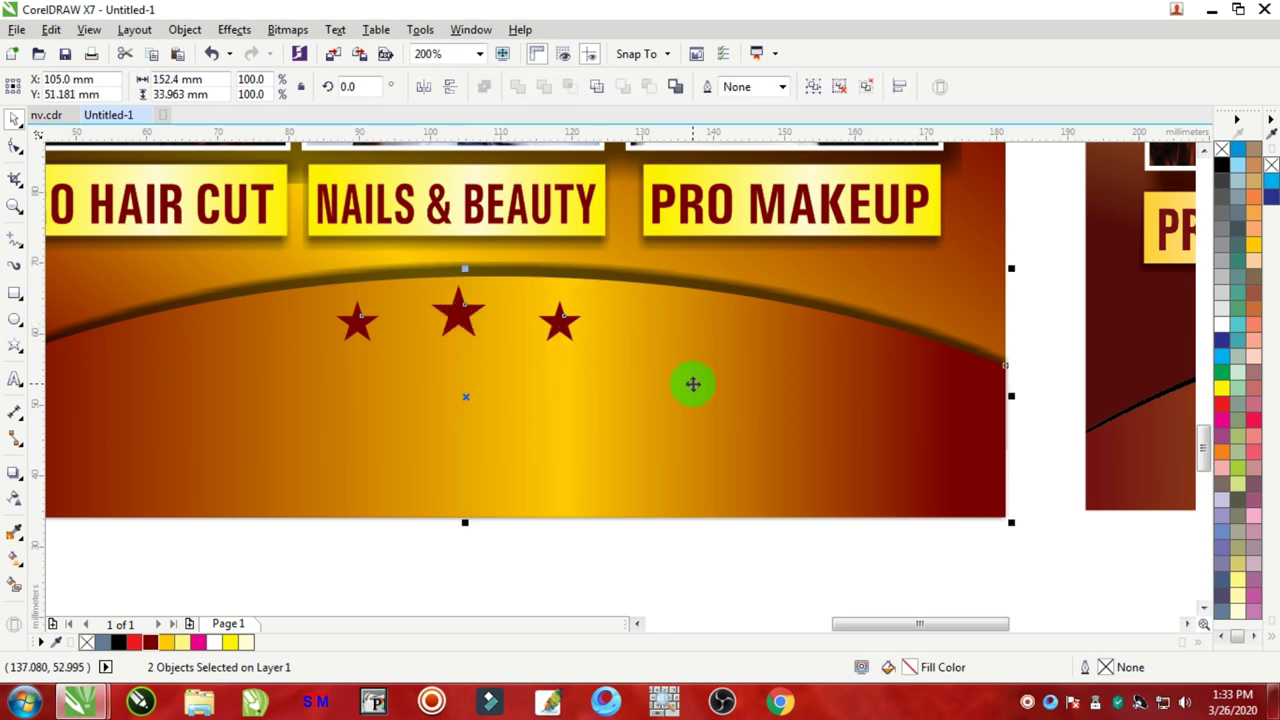
{"action": "scroll", "coordinate": [693, 385], "scroll_direction": "down", "scroll_amount": 3}
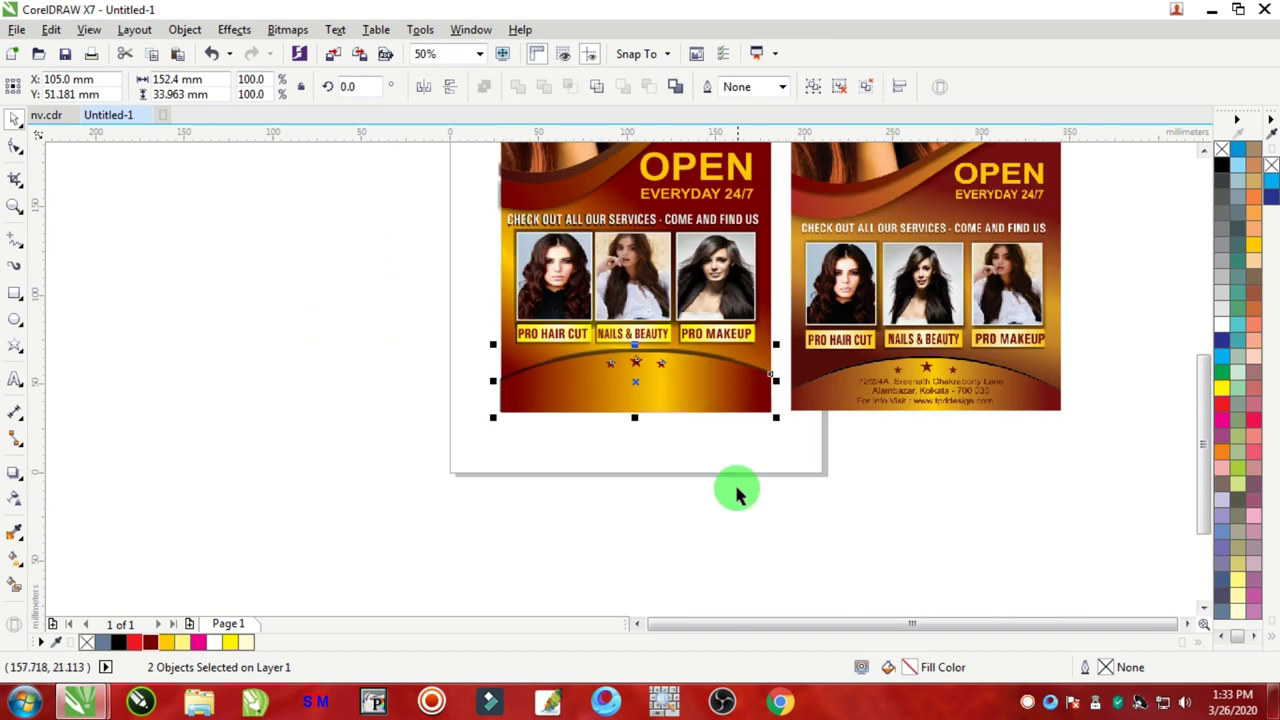
Step: Start a text block below the flyer with the parlour name as its first line
{"action": "left_click", "coordinate": [700, 463]}
{"action": "scroll", "coordinate": [929, 400], "scroll_direction": "up", "scroll_amount": 3}
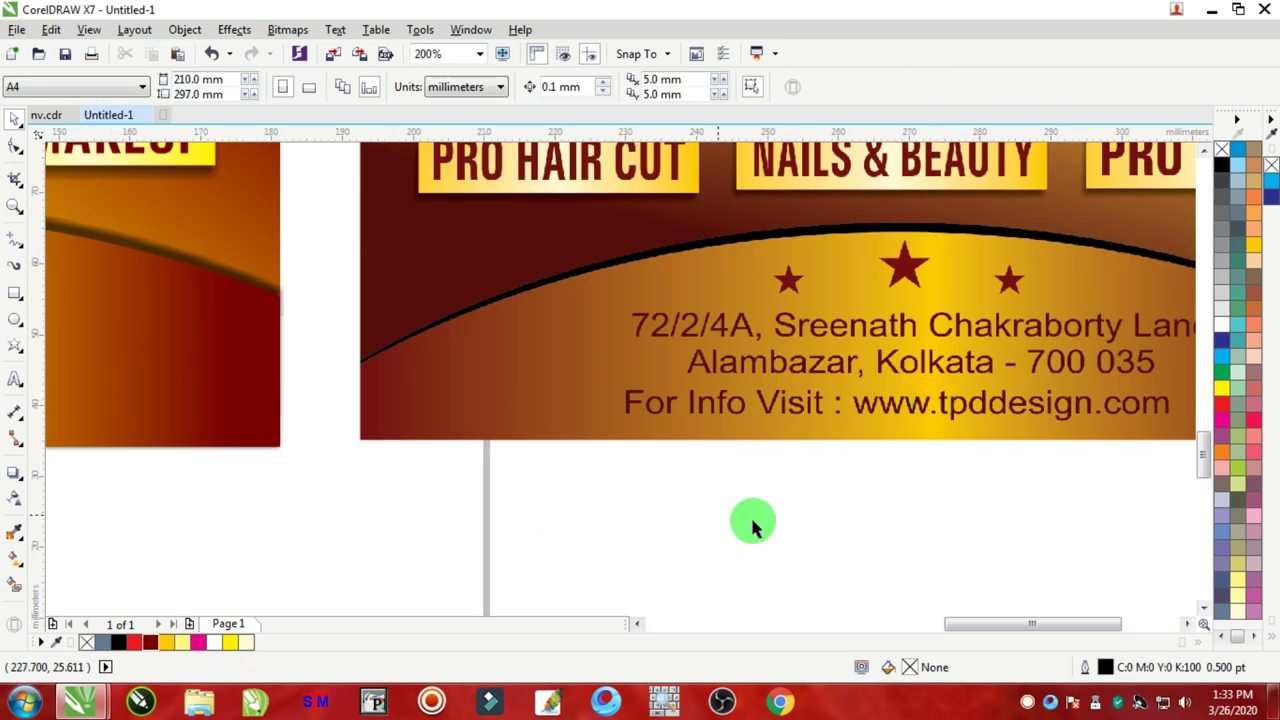
{"action": "scroll", "coordinate": [751, 523], "scroll_direction": "down", "scroll_amount": 3}
{"action": "scroll", "coordinate": [851, 519], "scroll_direction": "up", "scroll_amount": 3}
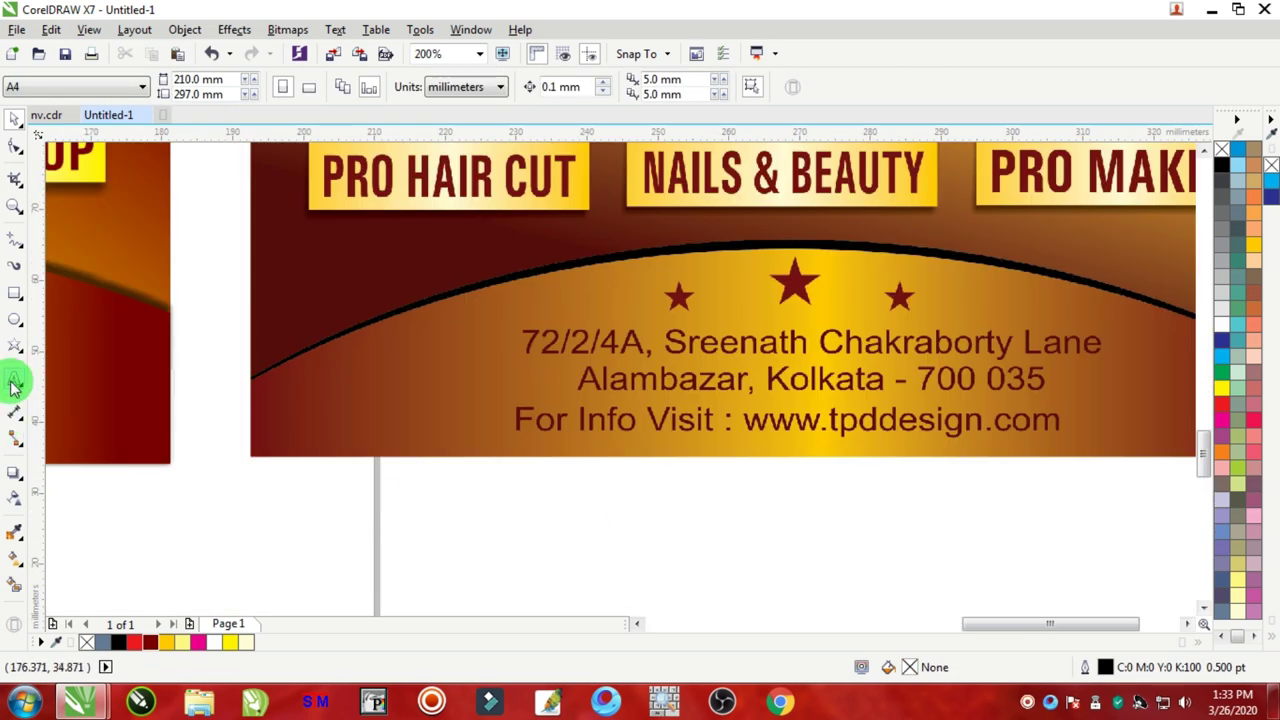
{"action": "left_click", "coordinate": [14, 383]}
{"action": "left_click", "coordinate": [691, 568]}
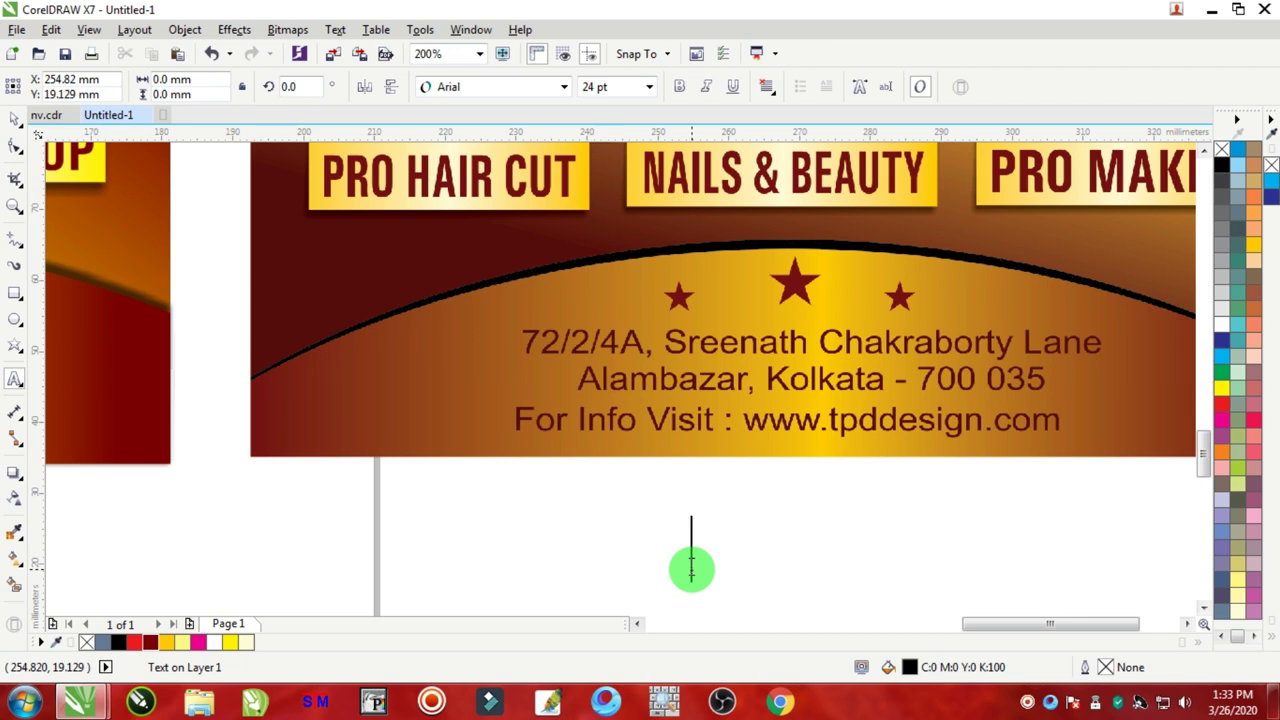
{"action": "type", "text": "ROY BEAU"}
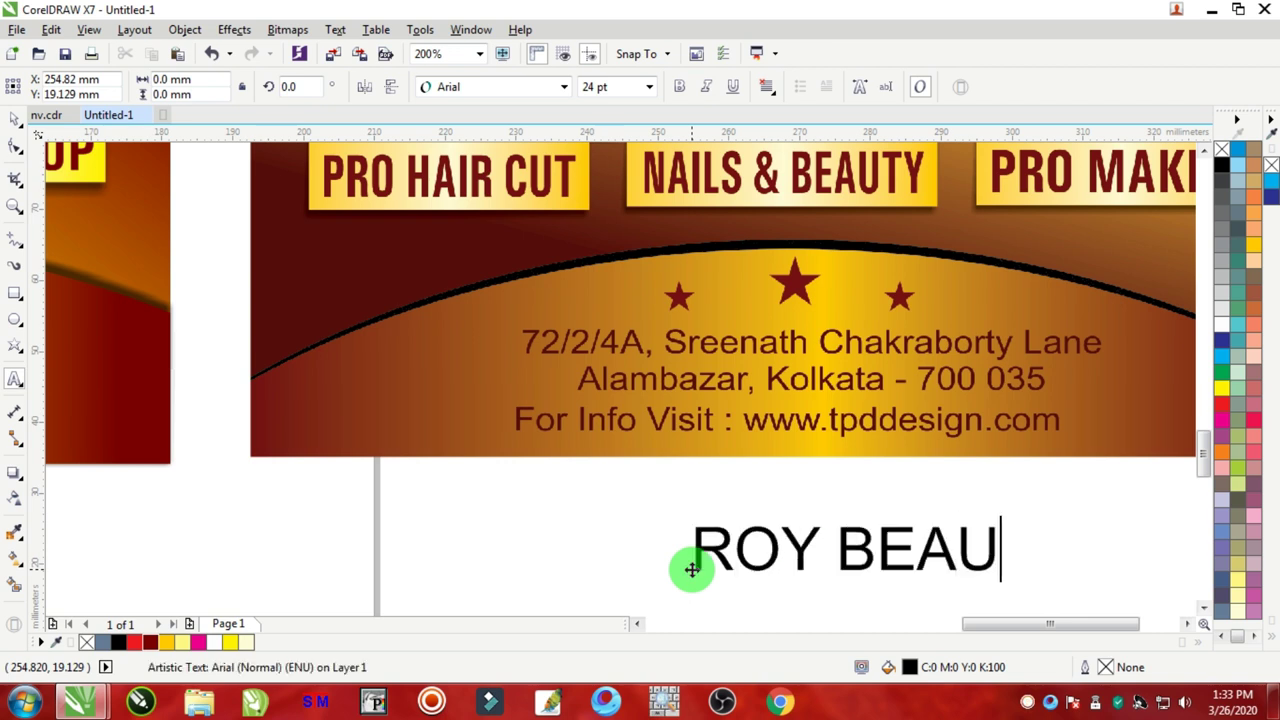
{"action": "type", "text": "TY PARLOUR"}
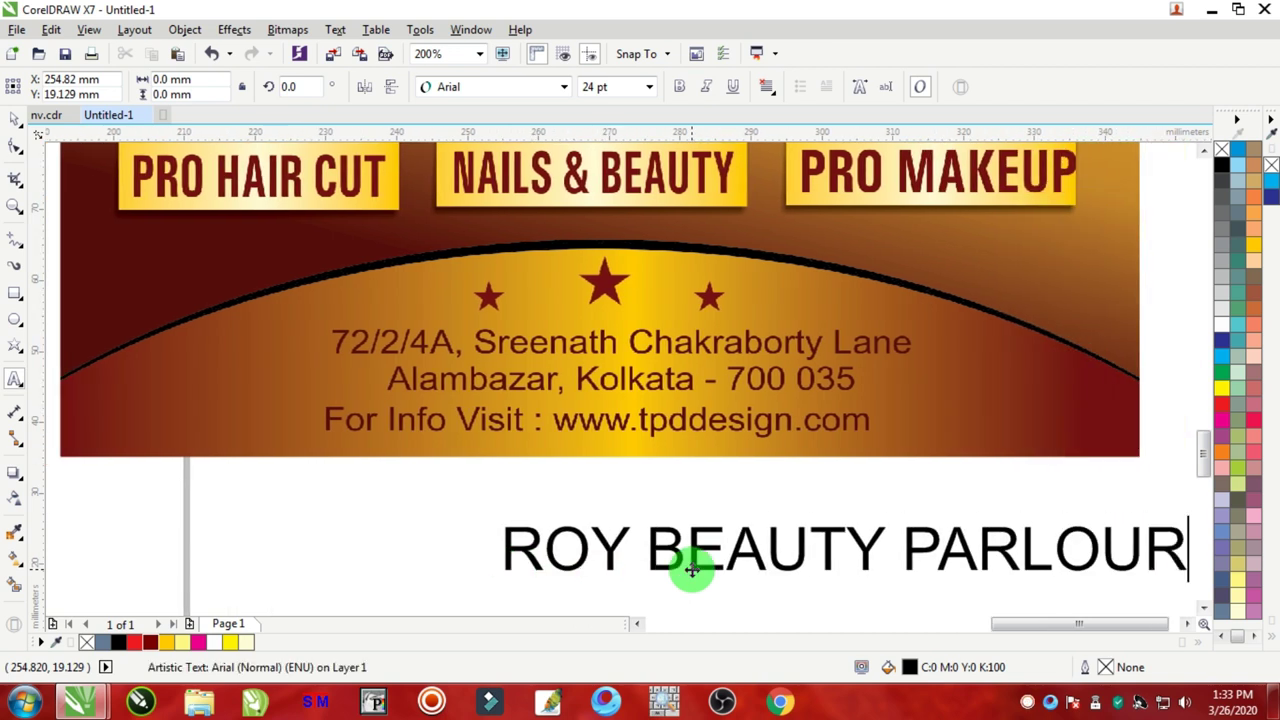
{"action": "key", "text": "Return"}
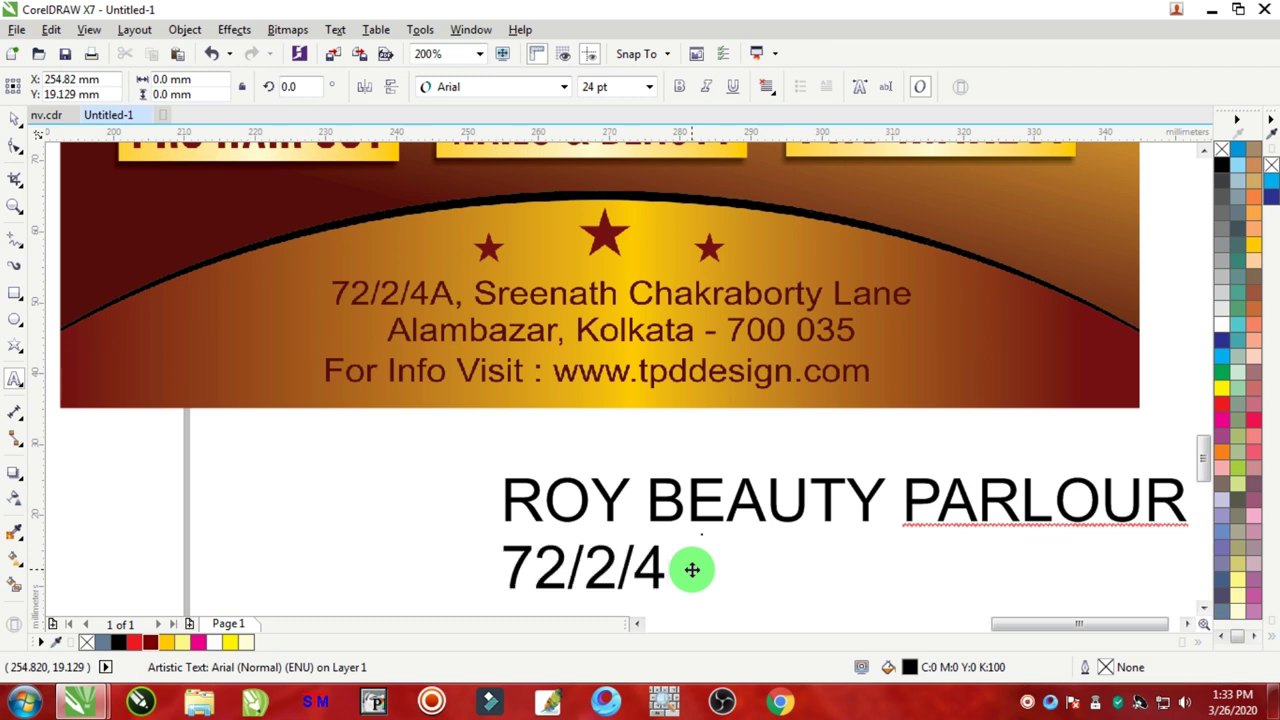
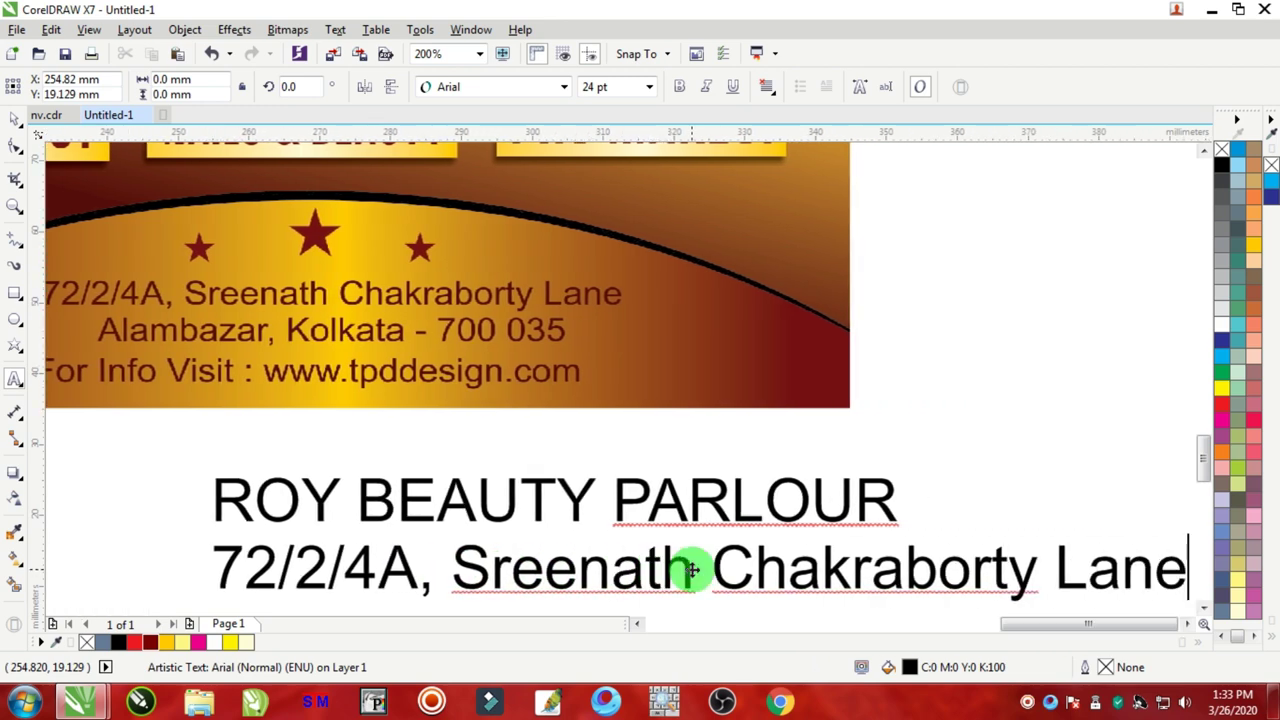
Step: Add the street address and city lines, start the website line, and select all the text
{"action": "key", "text": "Return"}
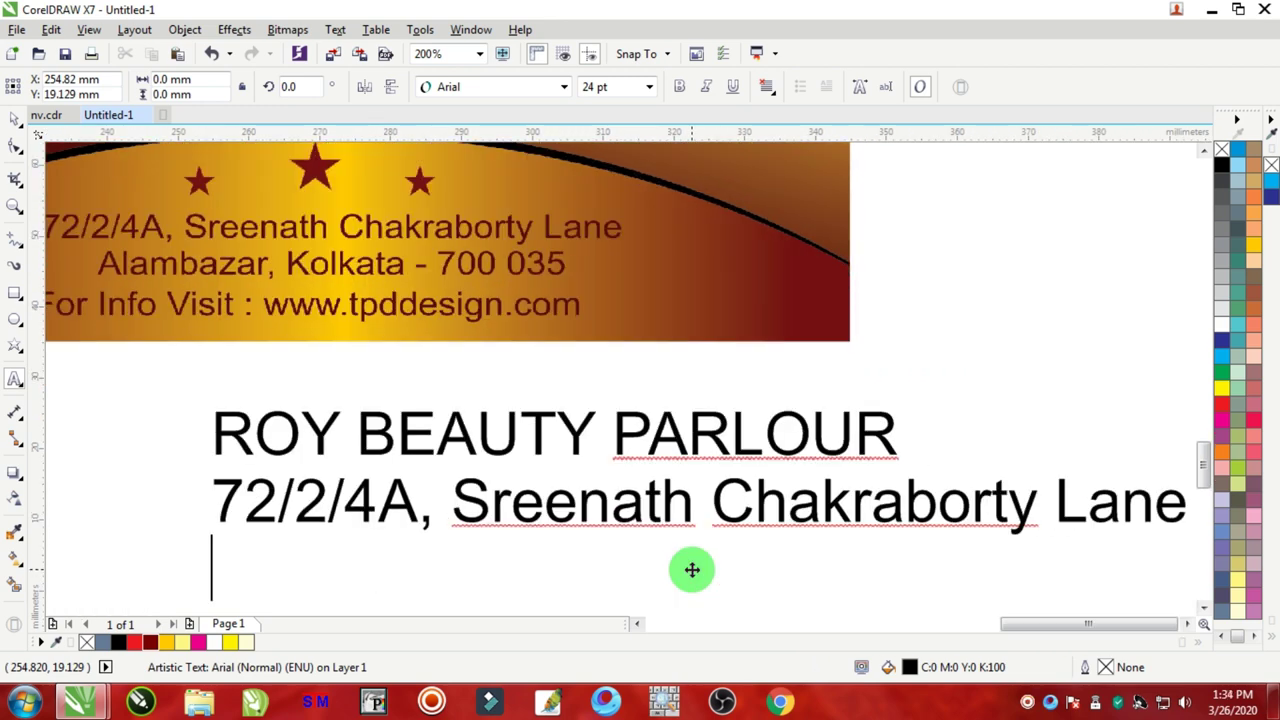
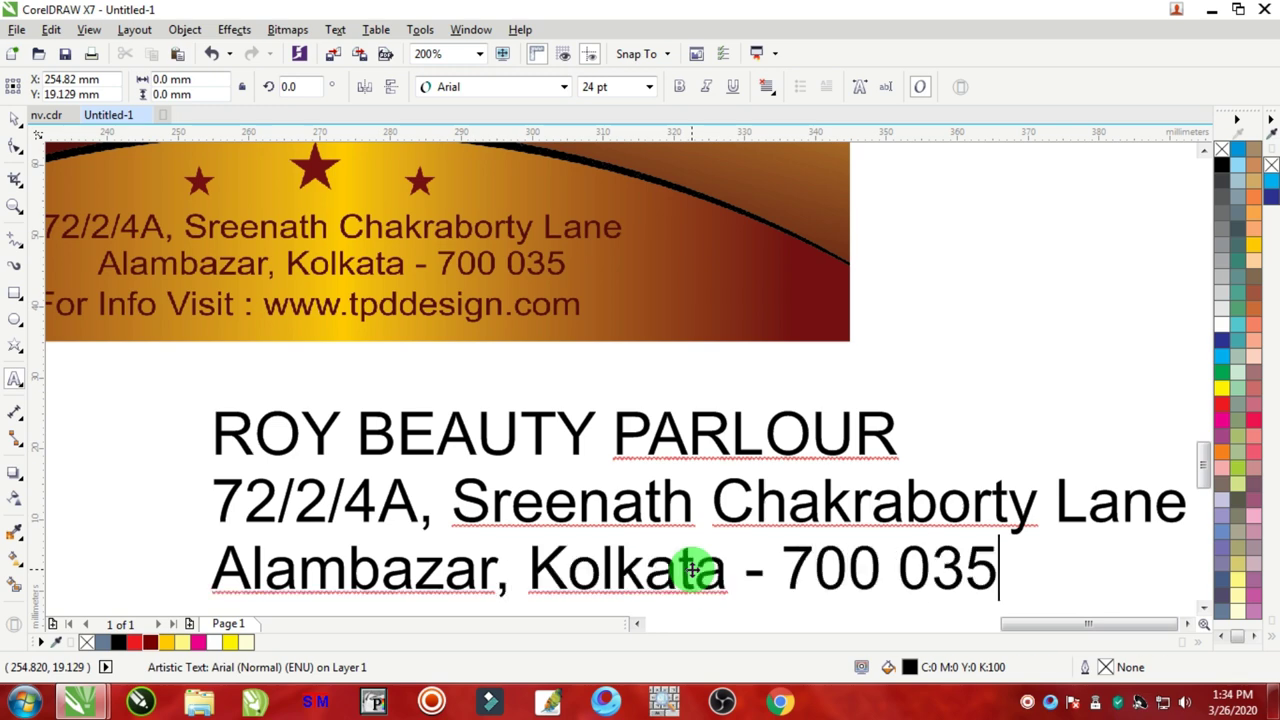
{"action": "key", "text": "Return"}
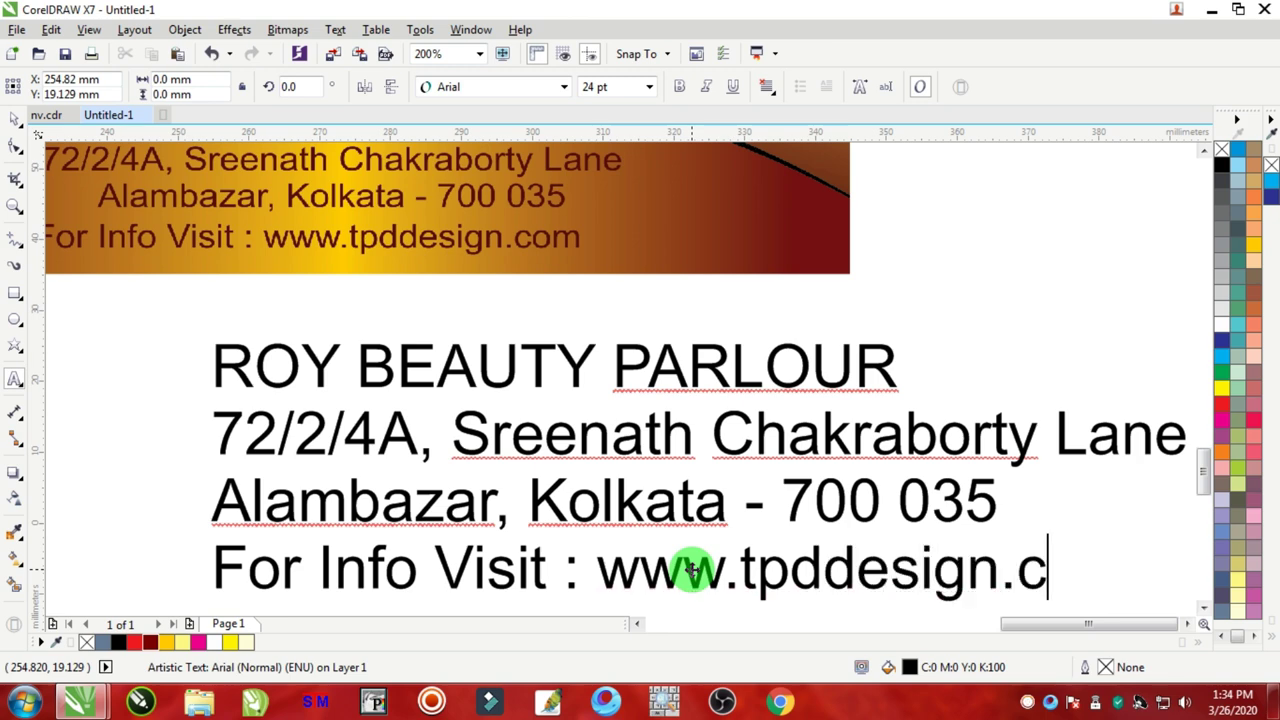
{"action": "key", "text": "ctrl+a"}
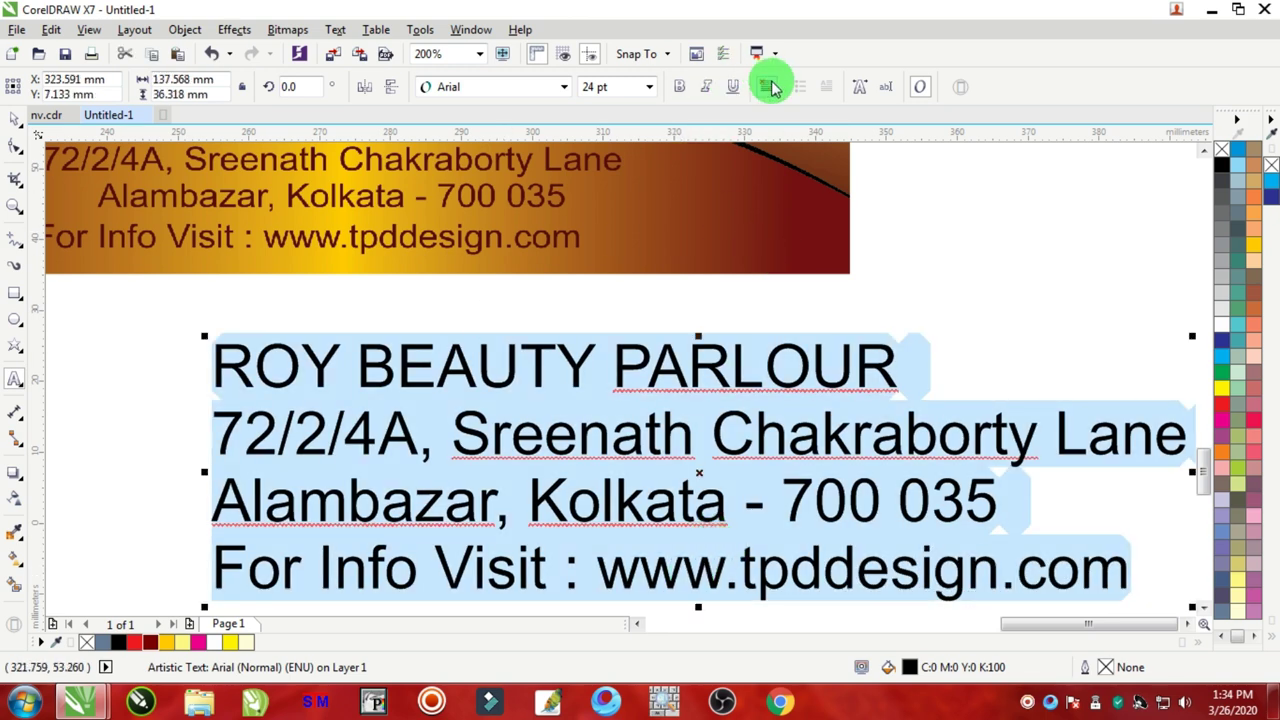
Step: Centre-align all lines of the parlour text block
{"action": "left_click", "coordinate": [766, 86]}
{"action": "left_click", "coordinate": [806, 149]}
{"action": "scroll", "coordinate": [726, 277], "scroll_direction": "down", "scroll_amount": 2}
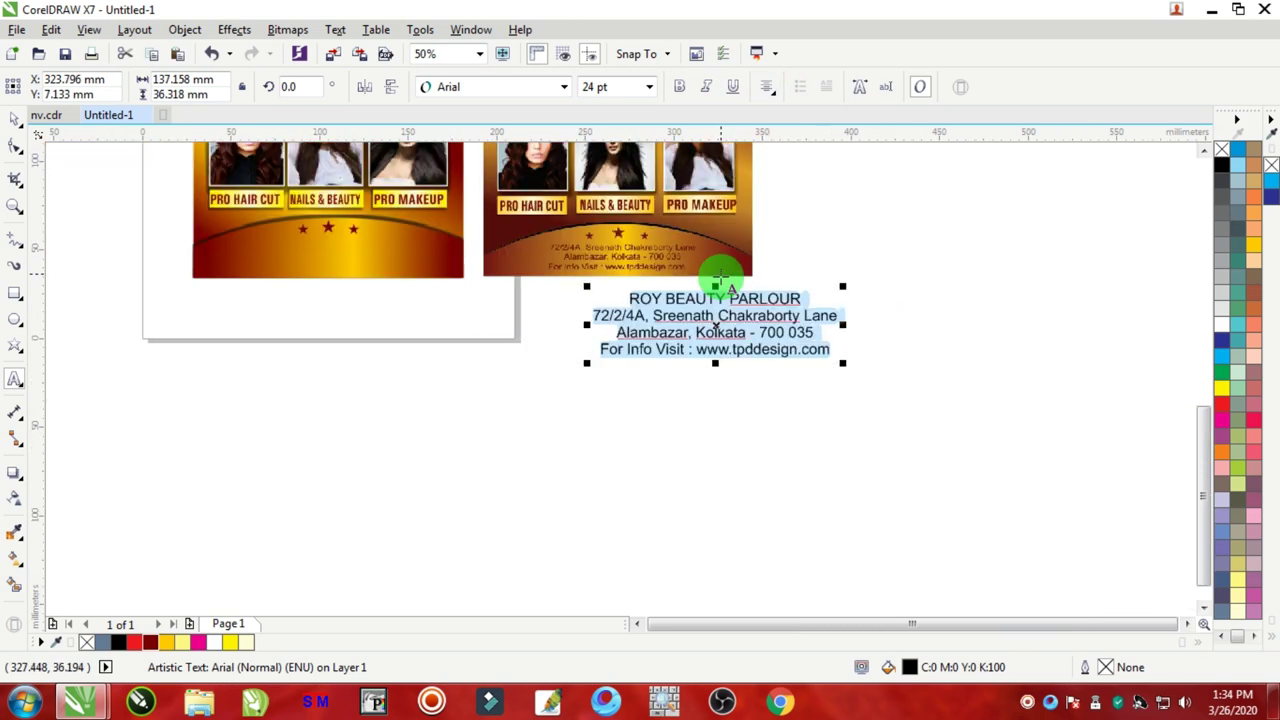
{"action": "left_click", "coordinate": [15, 119]}
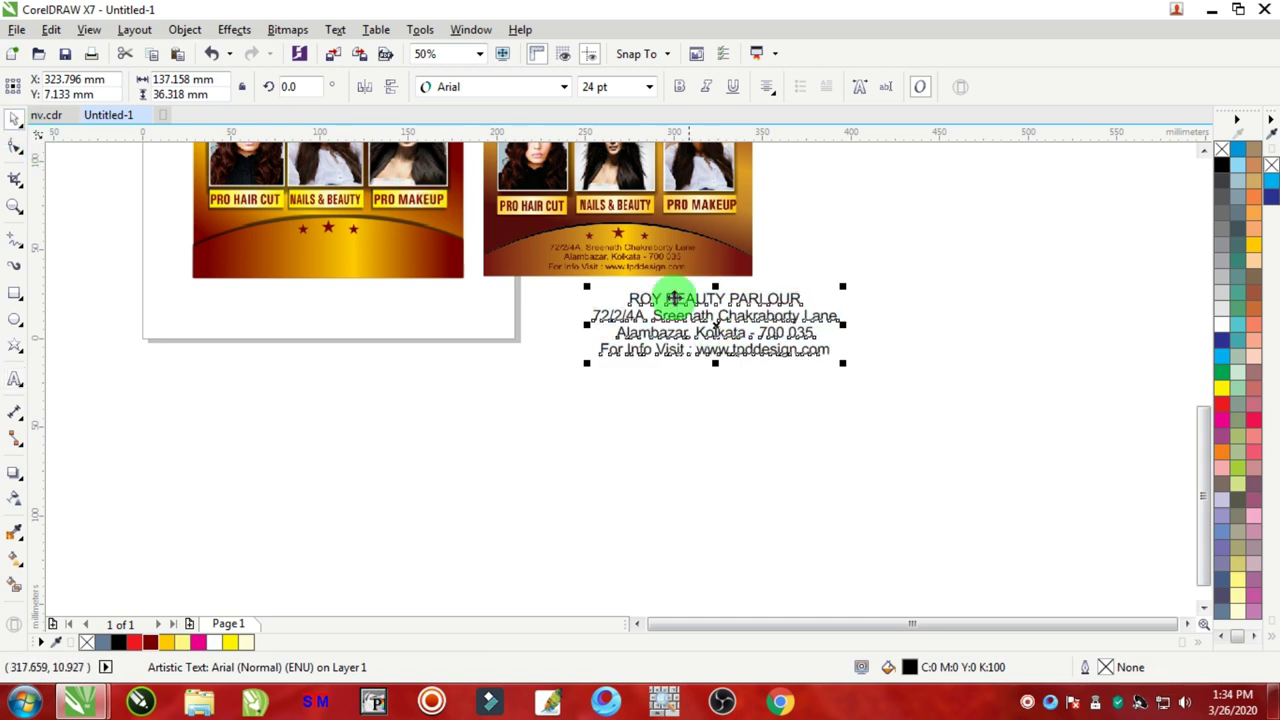
Step: Move the text block onto the left flyer's bottom banner and scale it to fit, centred
{"action": "left_click_drag", "start_coordinate": [660, 297], "coordinate": [278, 252]}
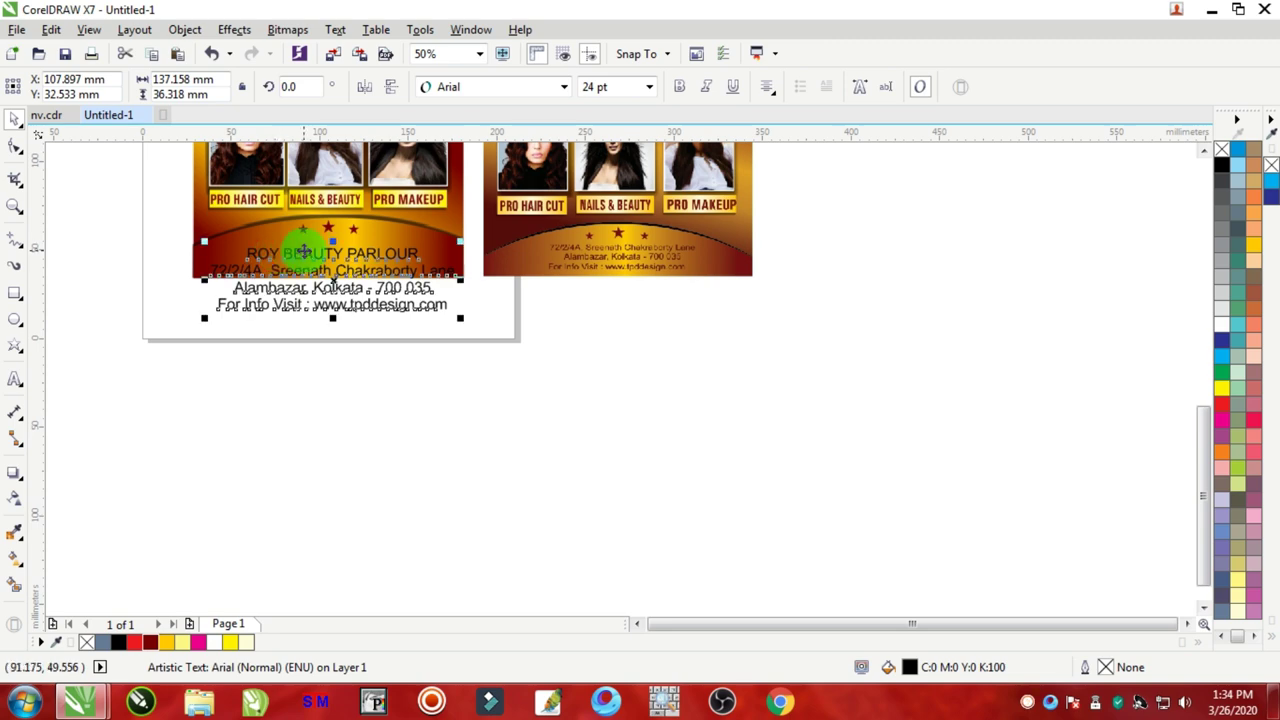
{"action": "scroll", "coordinate": [309, 248], "scroll_direction": "up", "scroll_amount": 1}
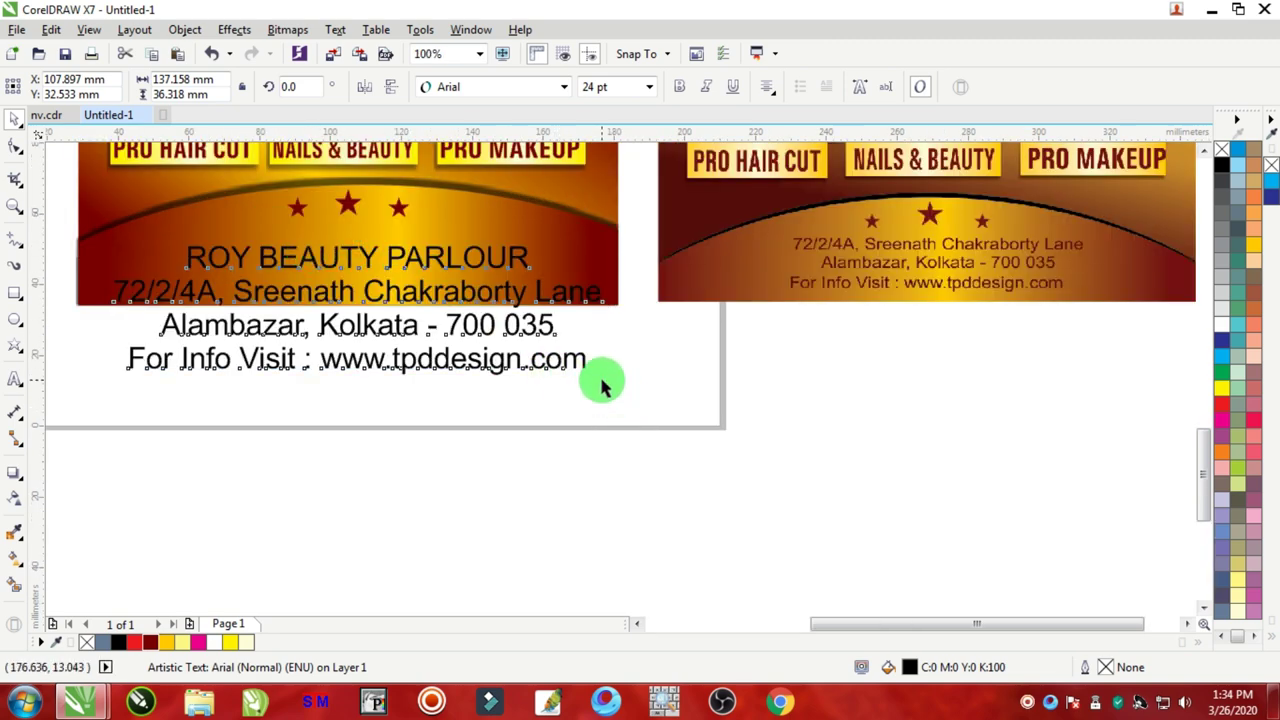
{"action": "left_click", "coordinate": [602, 385]}
{"action": "left_click", "coordinate": [580, 364]}
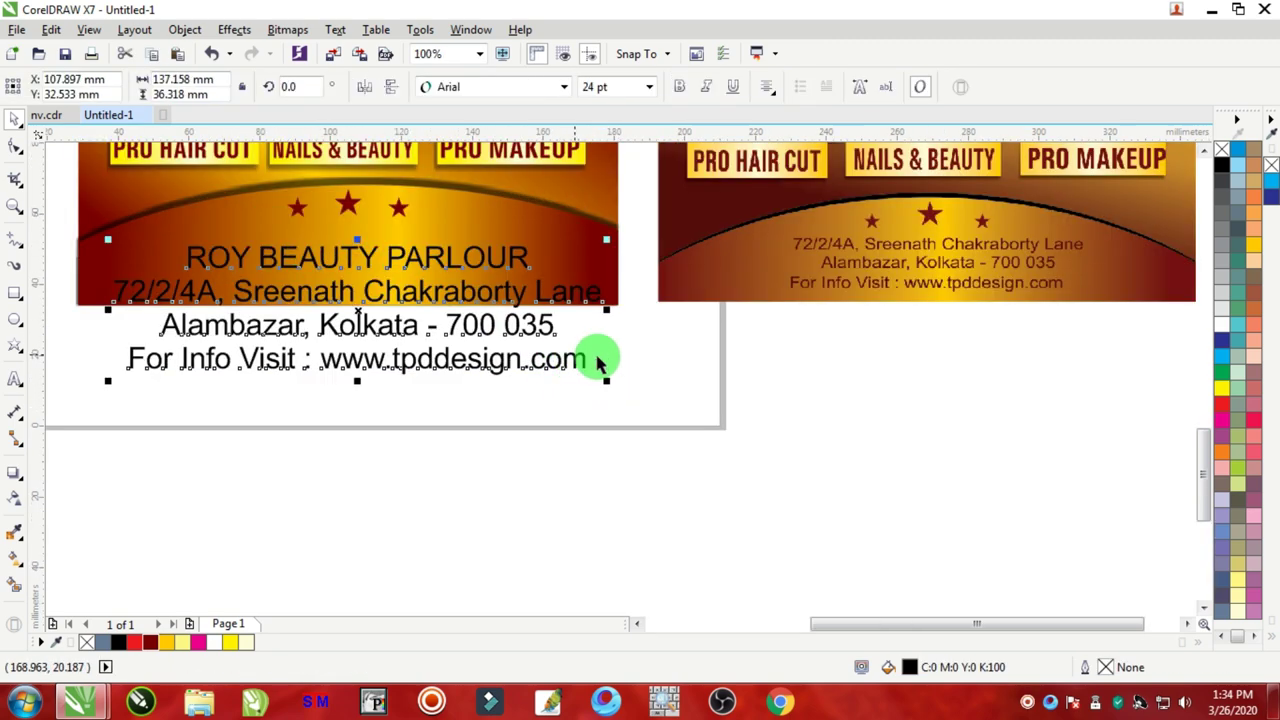
{"action": "left_click_drag", "start_coordinate": [605, 378], "coordinate": [387, 322]}
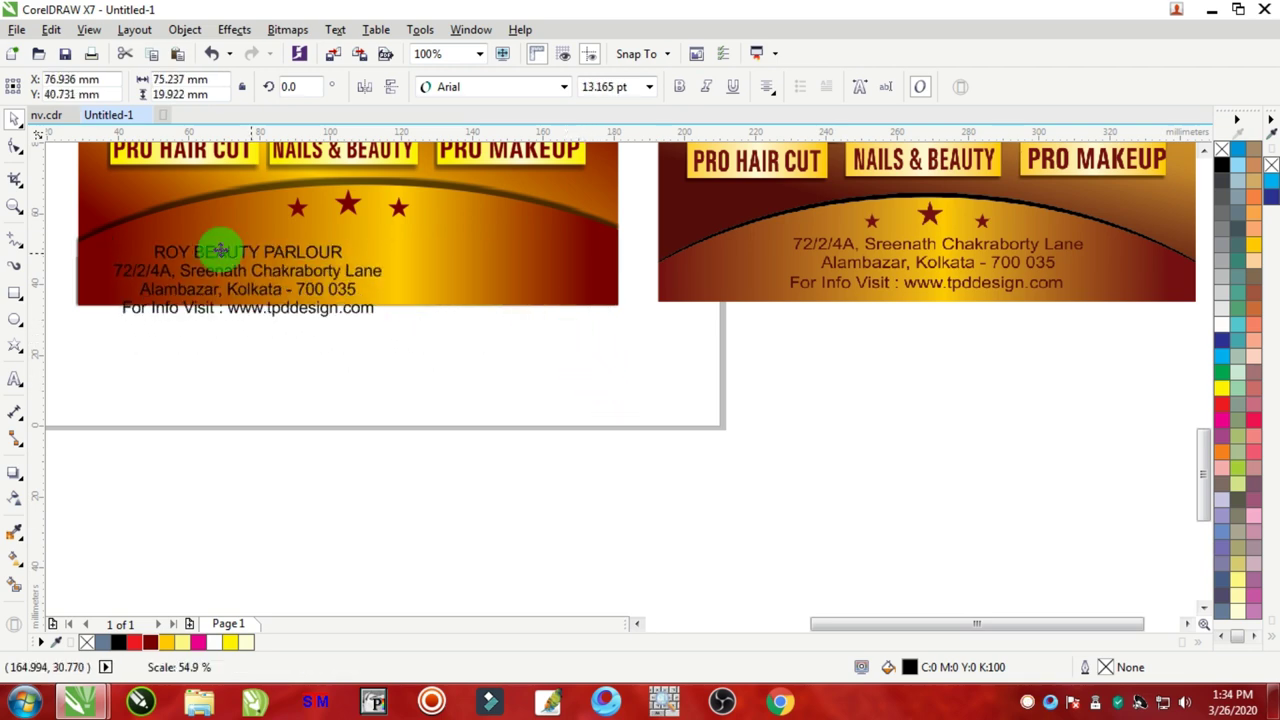
{"action": "left_click_drag", "start_coordinate": [220, 251], "coordinate": [305, 255]}
{"action": "scroll", "coordinate": [305, 247], "scroll_direction": "up", "scroll_amount": 2}
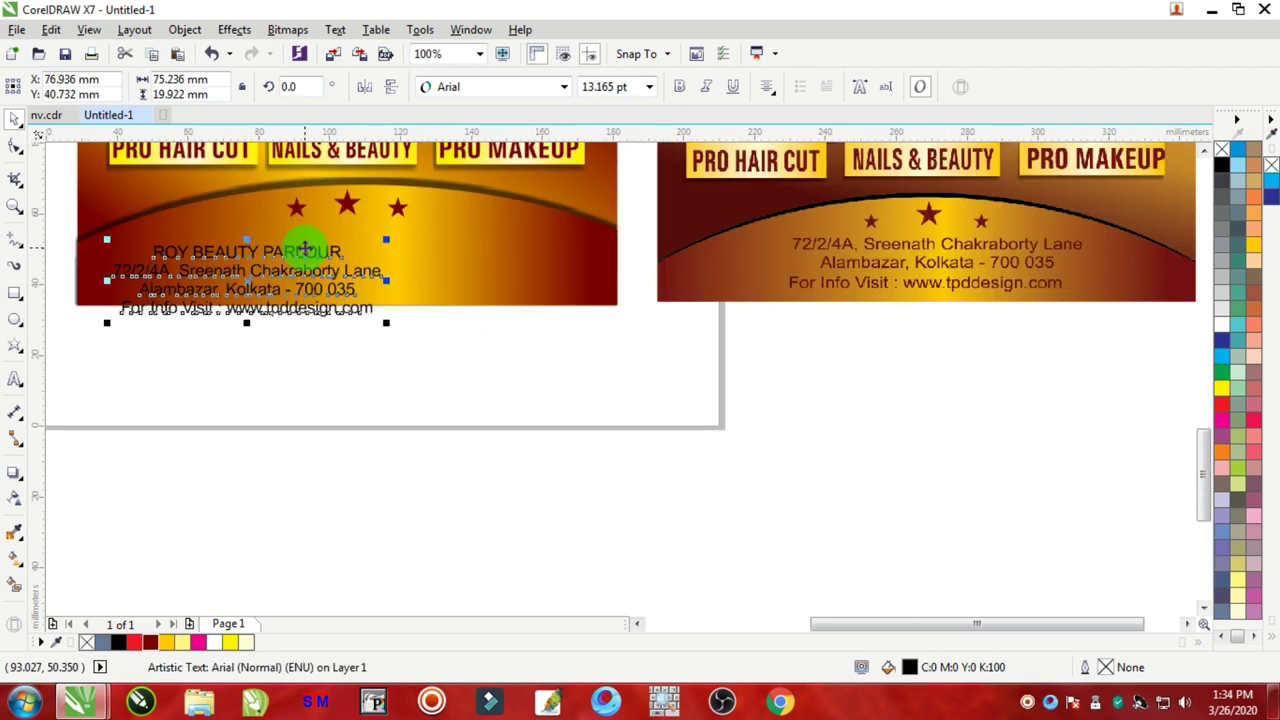
{"action": "left_click_drag", "start_coordinate": [290, 248], "coordinate": [372, 231]}
{"action": "scroll", "coordinate": [360, 240], "scroll_direction": "up", "scroll_amount": 2}
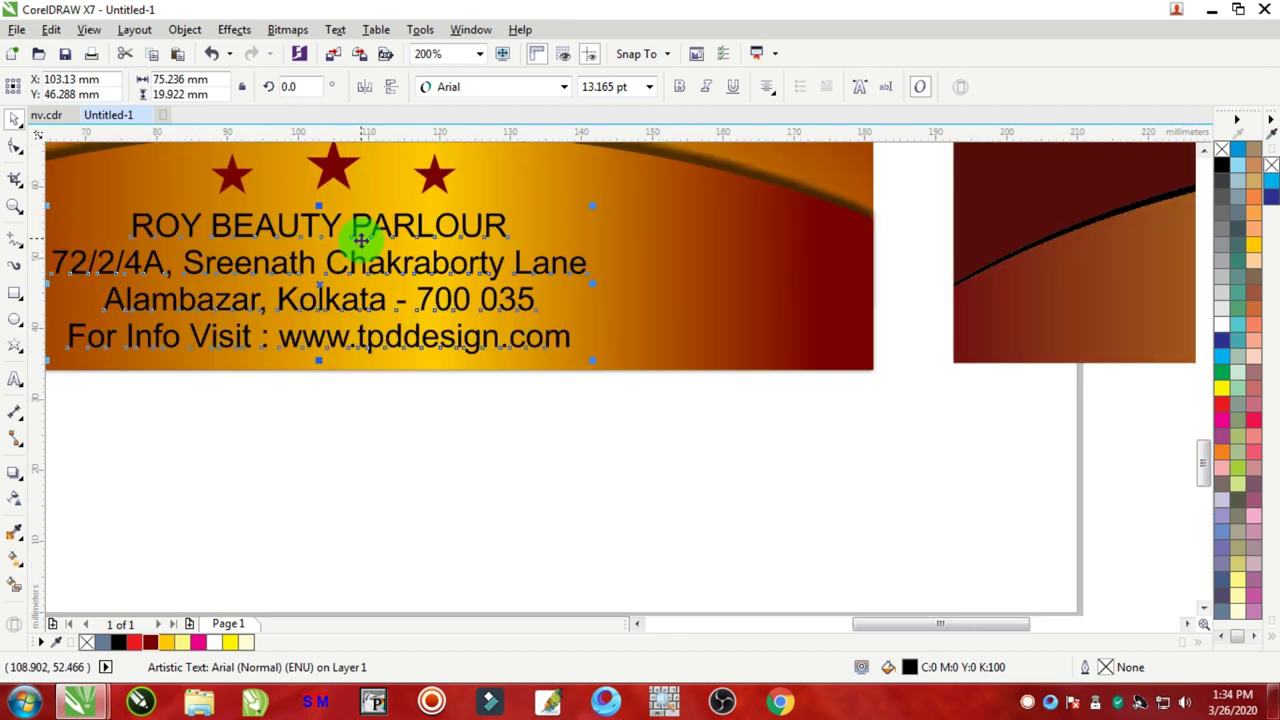
{"action": "left_click_drag", "start_coordinate": [327, 358], "coordinate": [329, 349]}
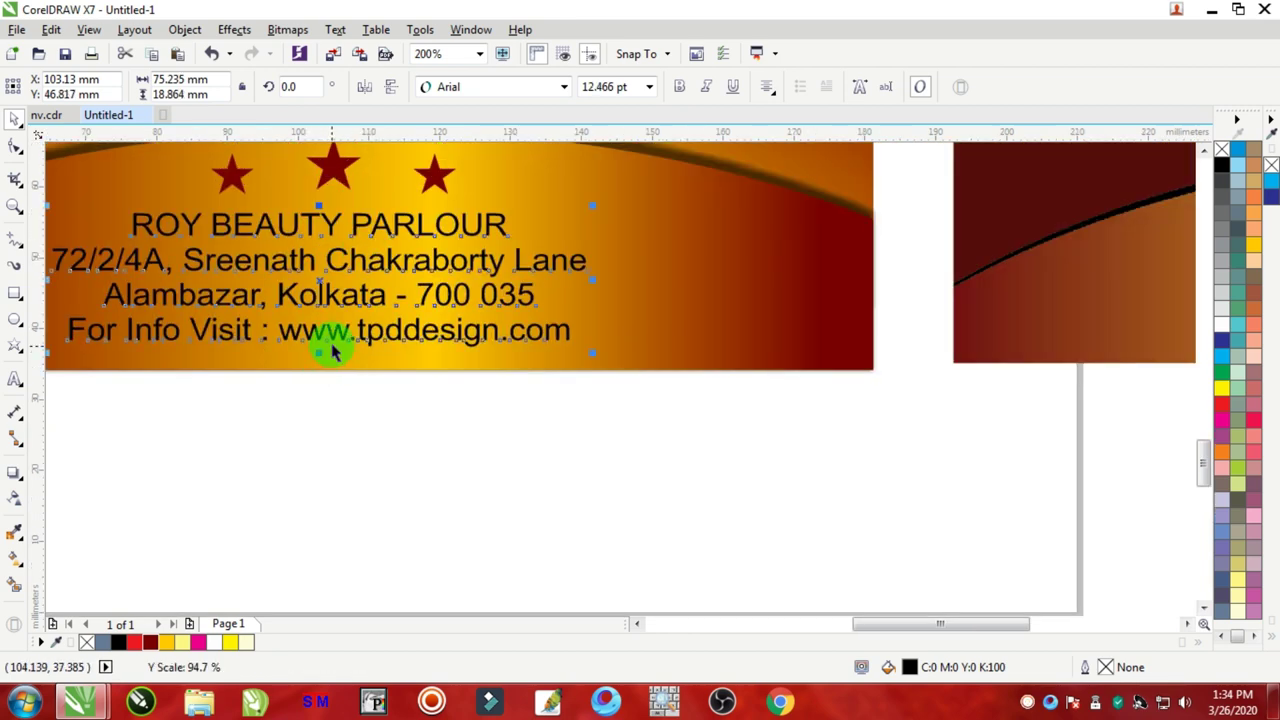
{"action": "scroll", "coordinate": [335, 340], "scroll_direction": "down", "scroll_amount": 2}
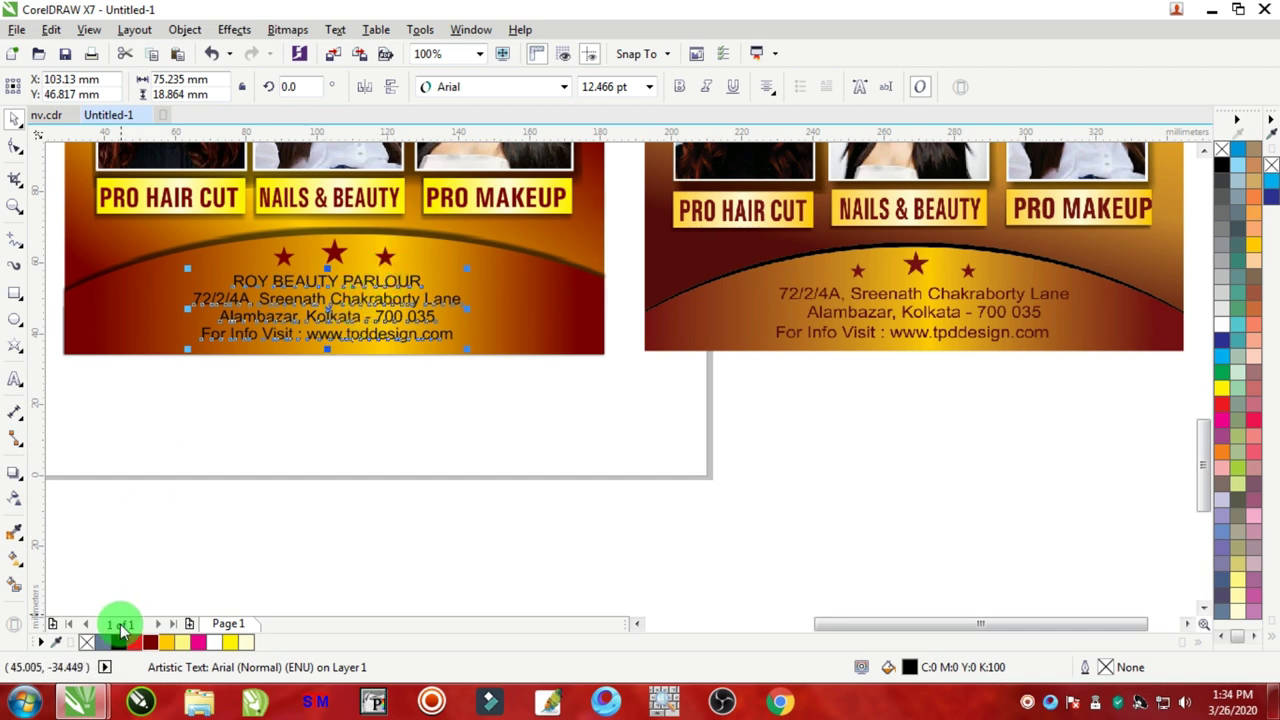
Step: Colour the text block dark red
{"action": "left_click_drag", "start_coordinate": [150, 643], "coordinate": [322, 337]}
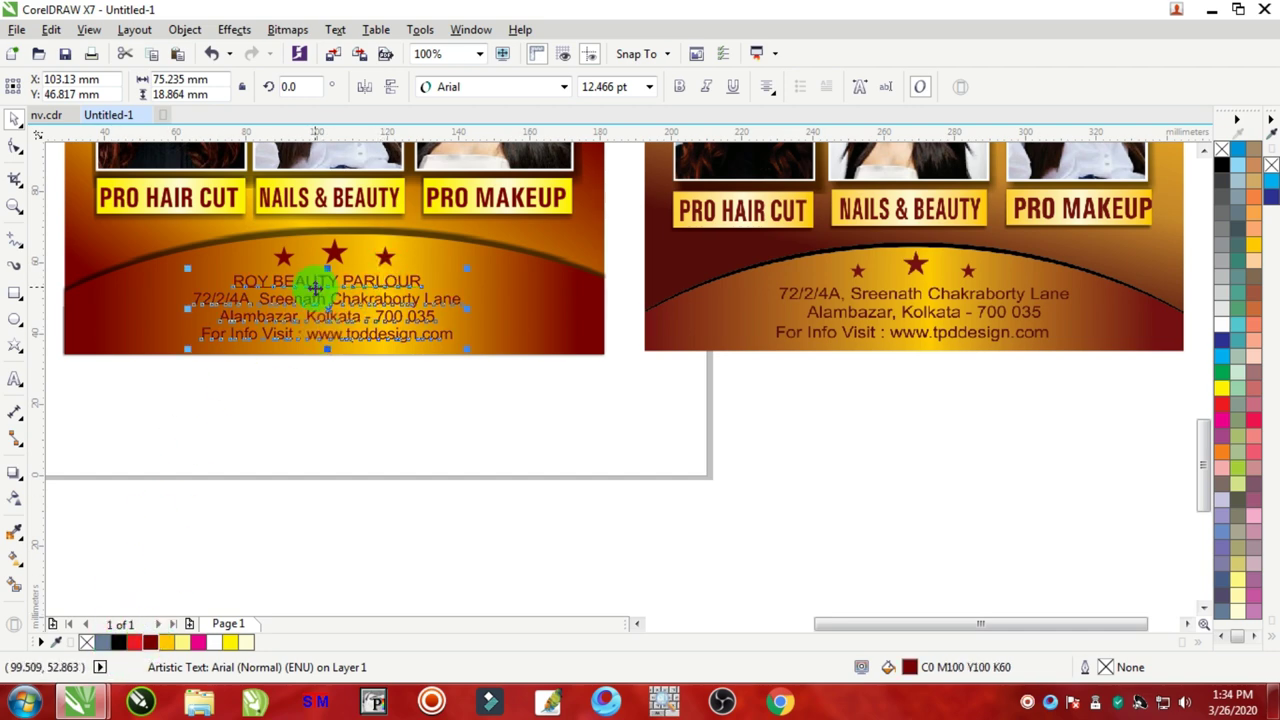
{"action": "scroll", "coordinate": [315, 289], "scroll_direction": "up", "scroll_amount": 1}
{"action": "left_click", "coordinate": [679, 87]}
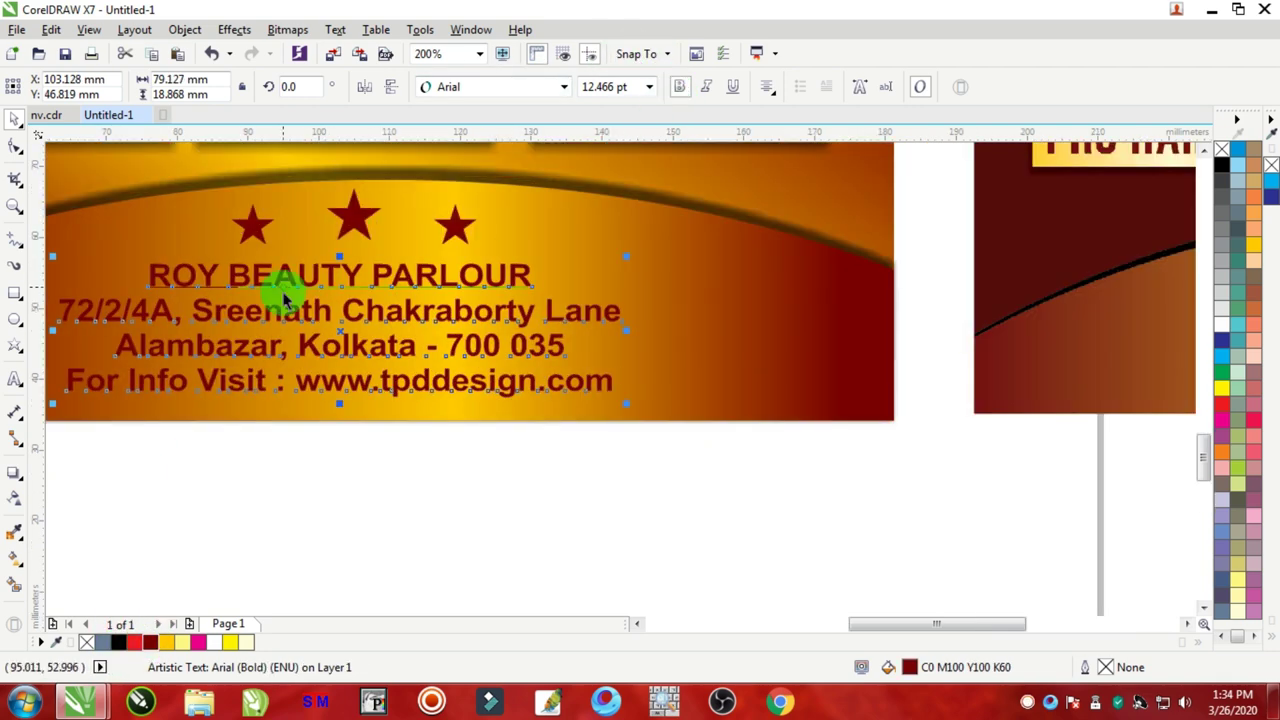
{"action": "key", "text": "ctrl+z"}
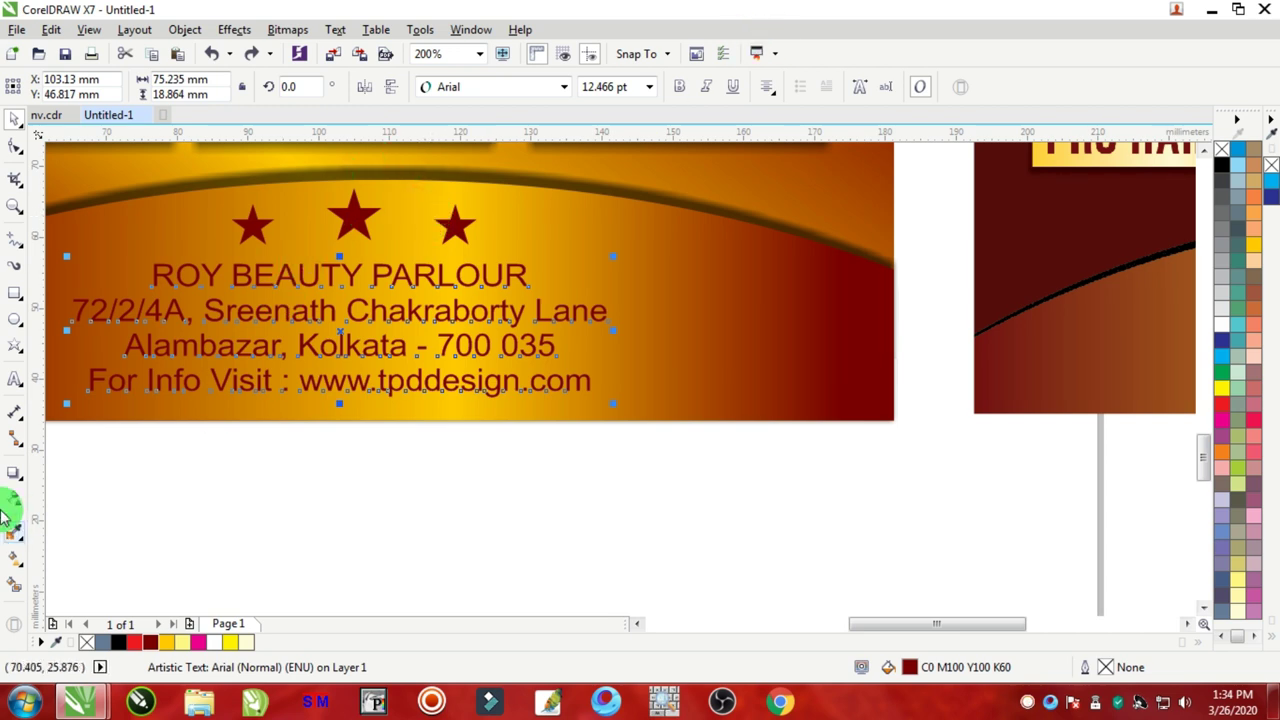
Step: Make the parlour name line bold at 16 pt
{"action": "left_click", "coordinate": [16, 381]}
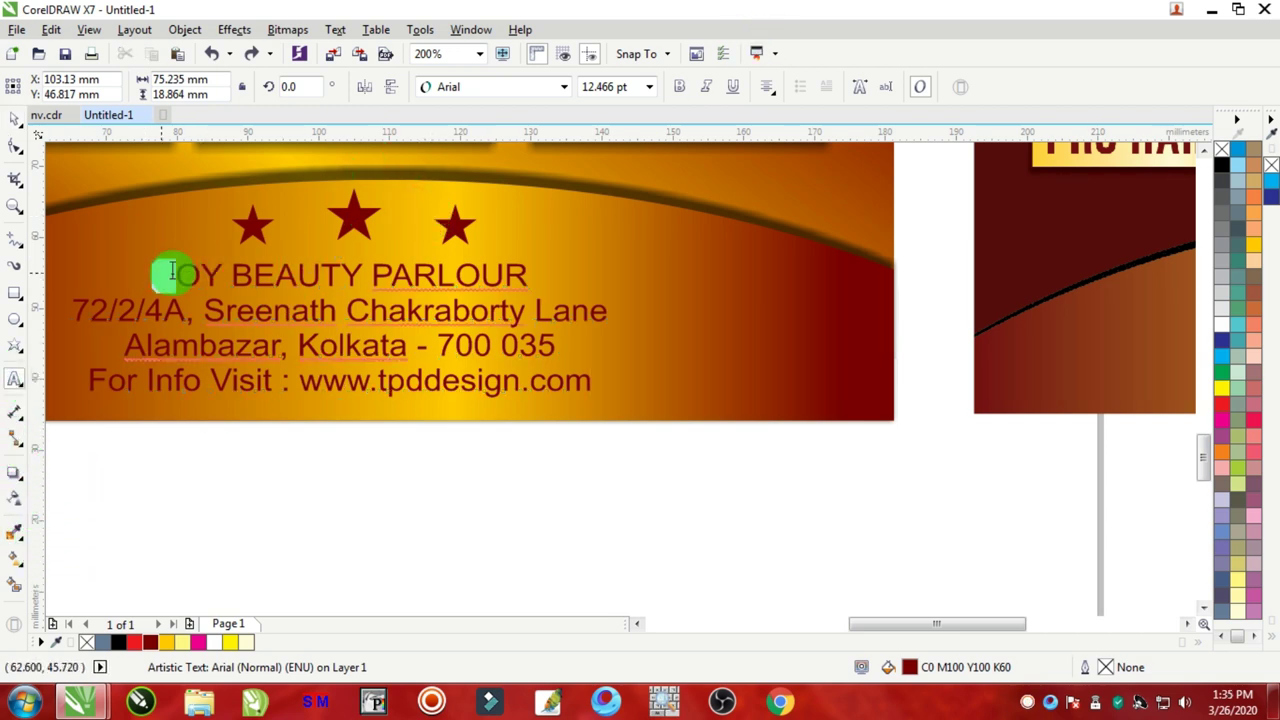
{"action": "left_click_drag", "start_coordinate": [172, 272], "coordinate": [625, 275]}
{"action": "left_click", "coordinate": [679, 86]}
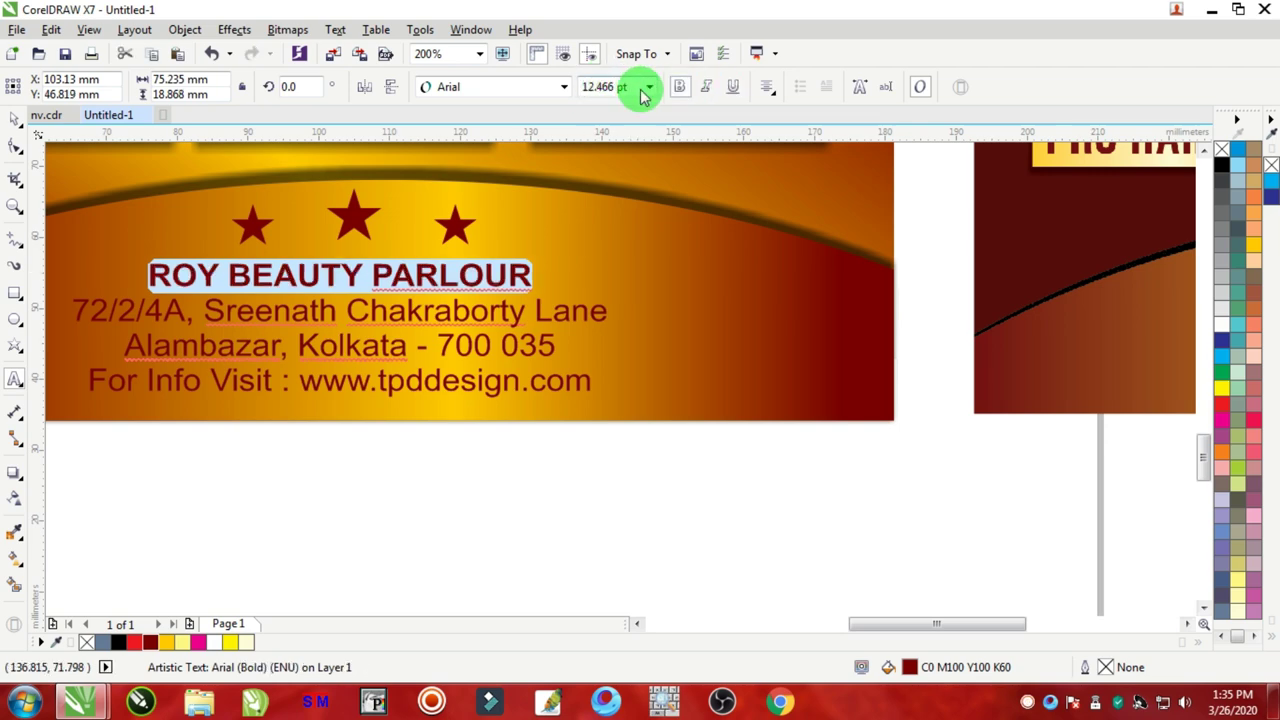
{"action": "left_click", "coordinate": [638, 87]}
{"action": "type", "text": "16"}
{"action": "key", "text": "Return"}
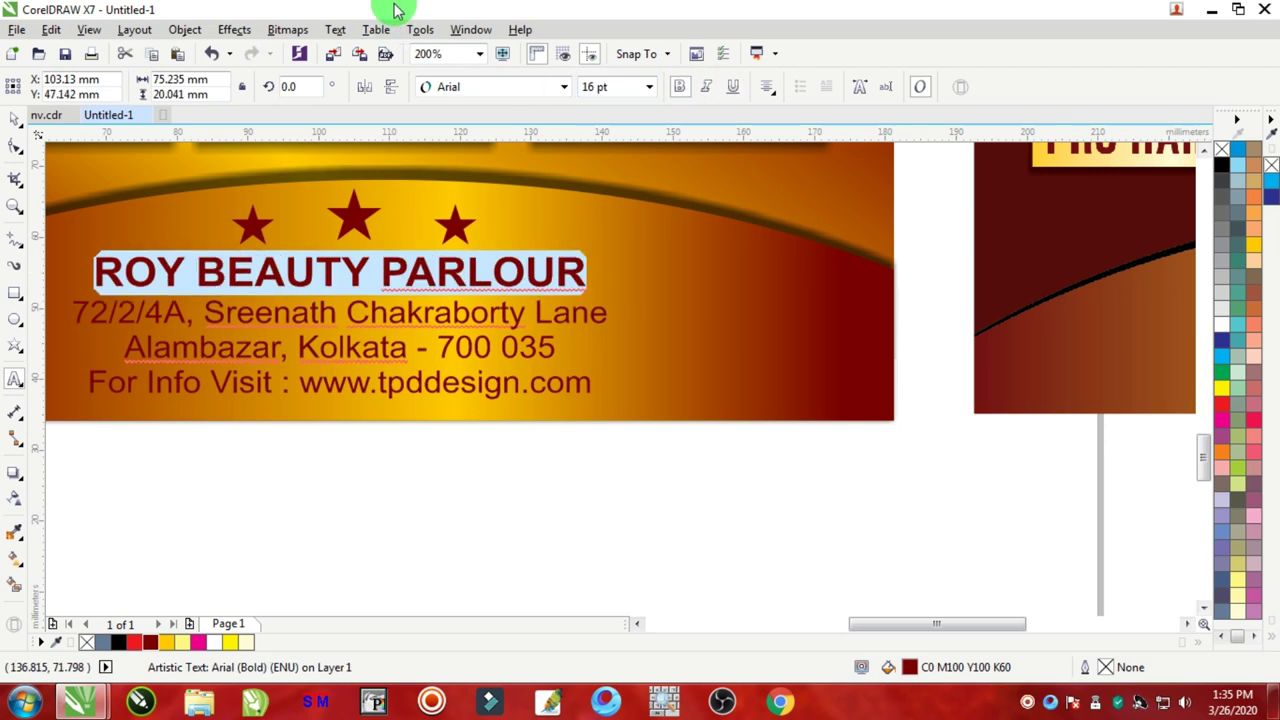
{"action": "scroll", "coordinate": [350, 320], "scroll_direction": "down", "scroll_amount": 2}
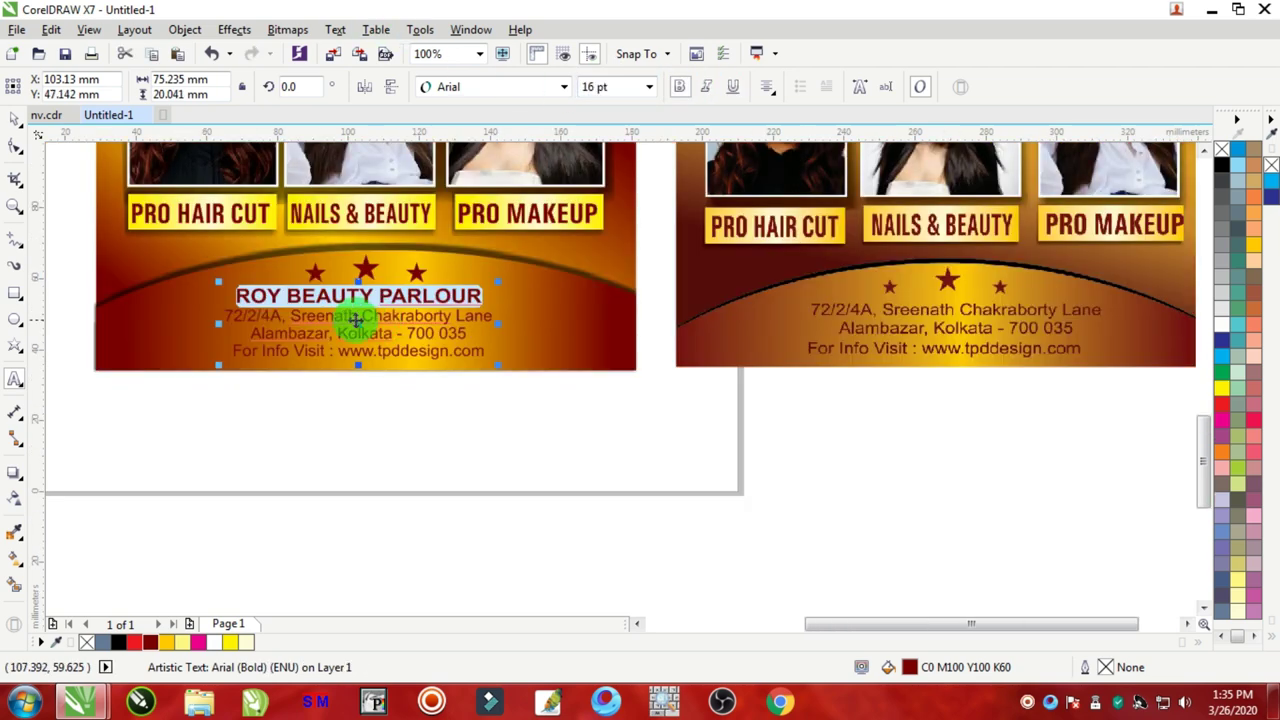
{"action": "left_click", "coordinate": [15, 118]}
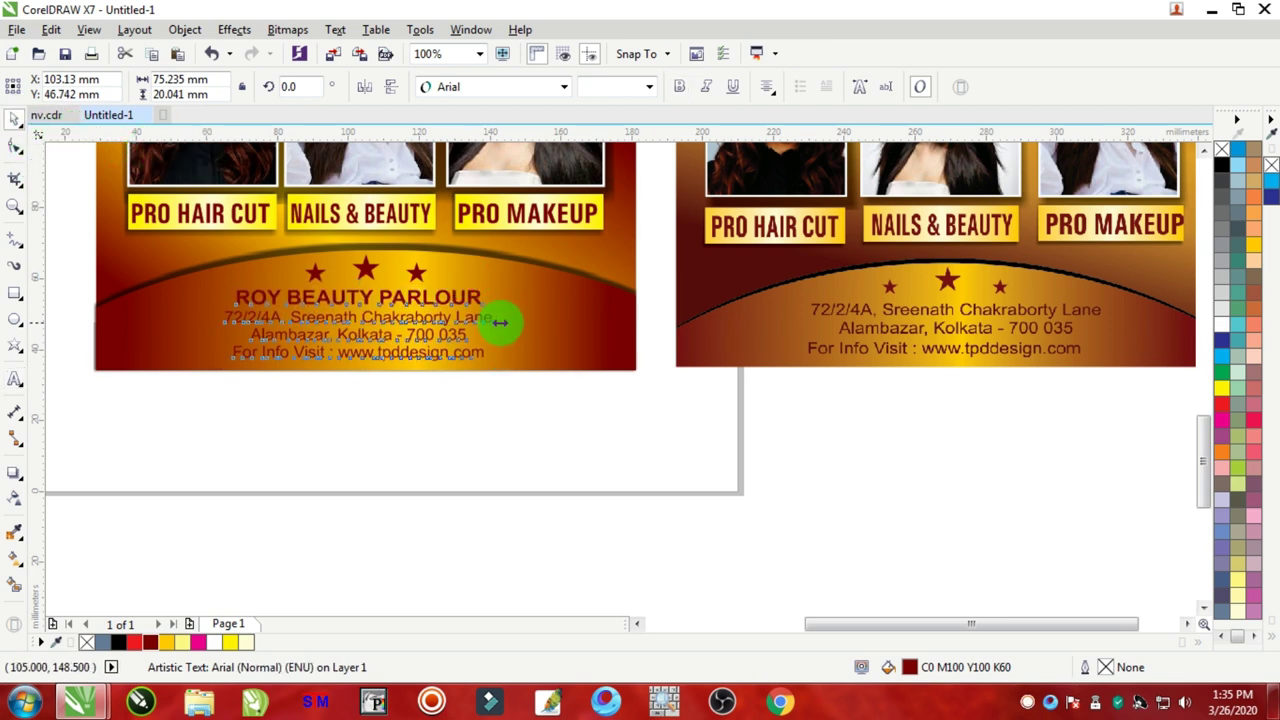
Step: Widen the text slightly and stretch the bottom panel's dark red-to-gold gradient across its full width
{"action": "left_click_drag", "start_coordinate": [500, 322], "coordinate": [514, 323]}
{"action": "left_click", "coordinate": [506, 402]}
{"action": "left_click", "coordinate": [360, 335]}
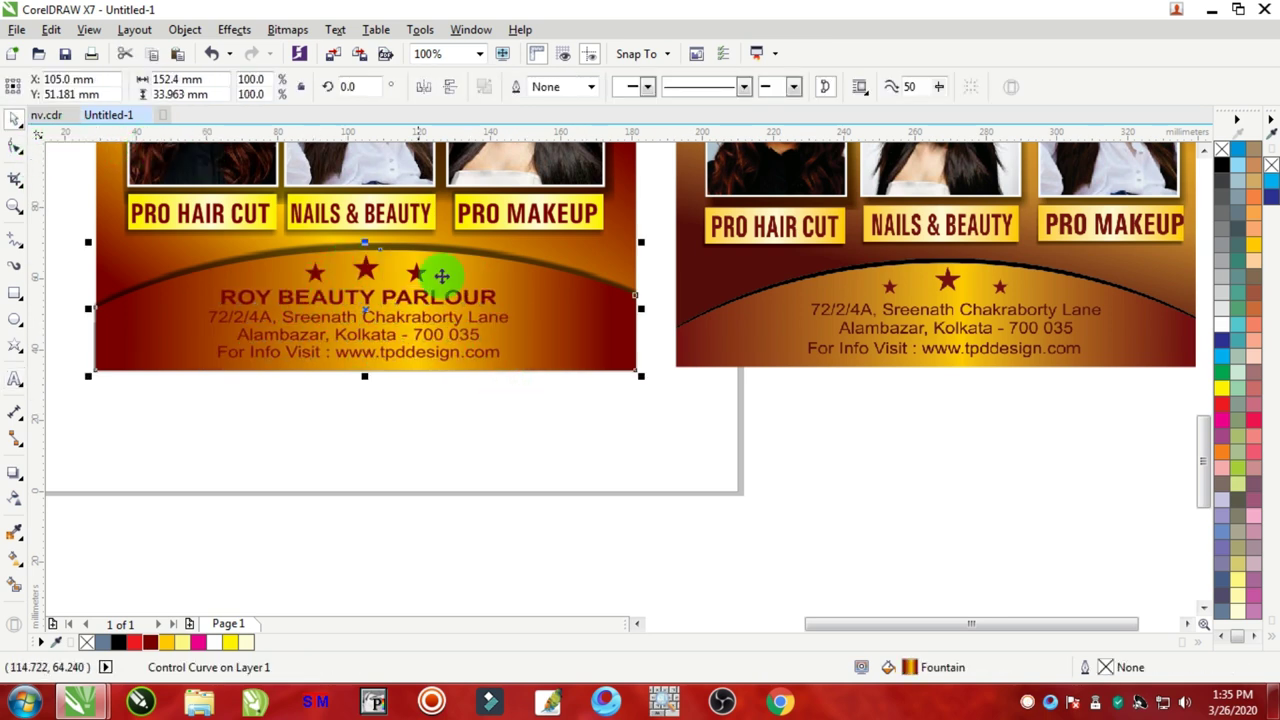
{"action": "scroll", "coordinate": [342, 310], "scroll_direction": "up", "scroll_amount": 2}
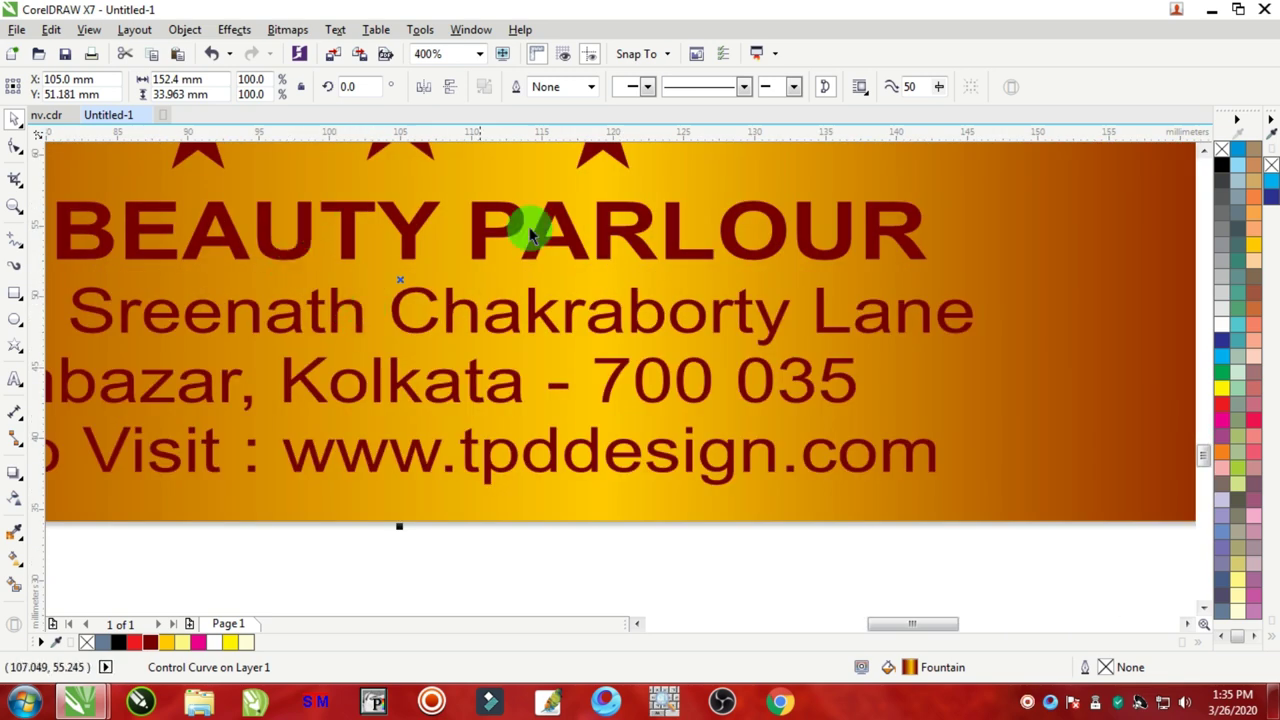
{"action": "scroll", "coordinate": [443, 400], "scroll_direction": "down", "scroll_amount": 2}
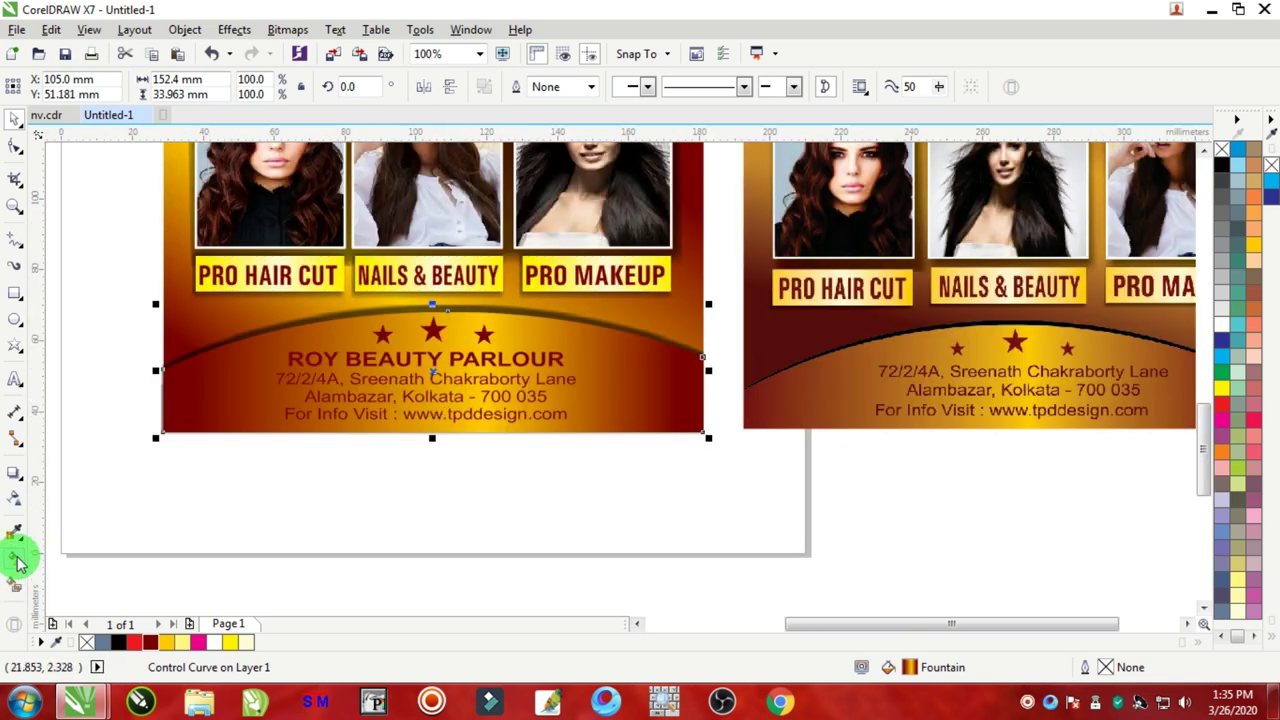
{"action": "left_click", "coordinate": [18, 563]}
{"action": "left_click_drag", "start_coordinate": [481, 404], "coordinate": [424, 404]}
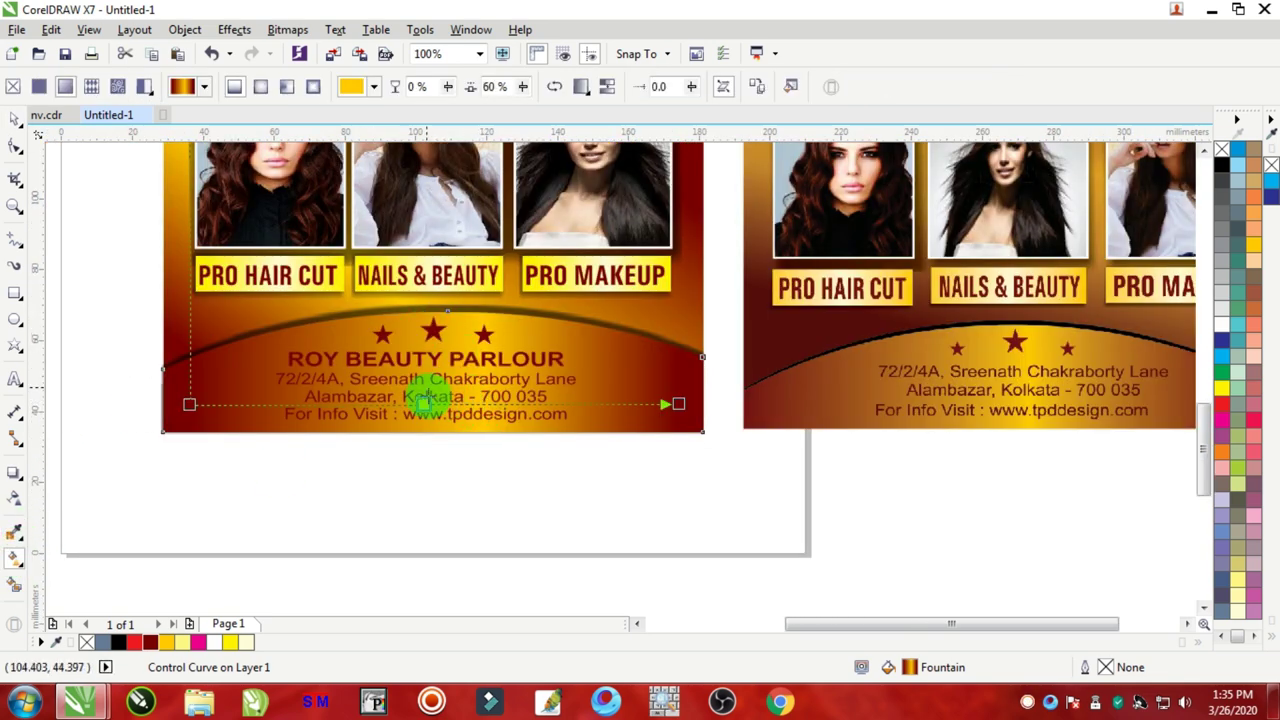
{"action": "left_click_drag", "start_coordinate": [189, 404], "coordinate": [150, 405]}
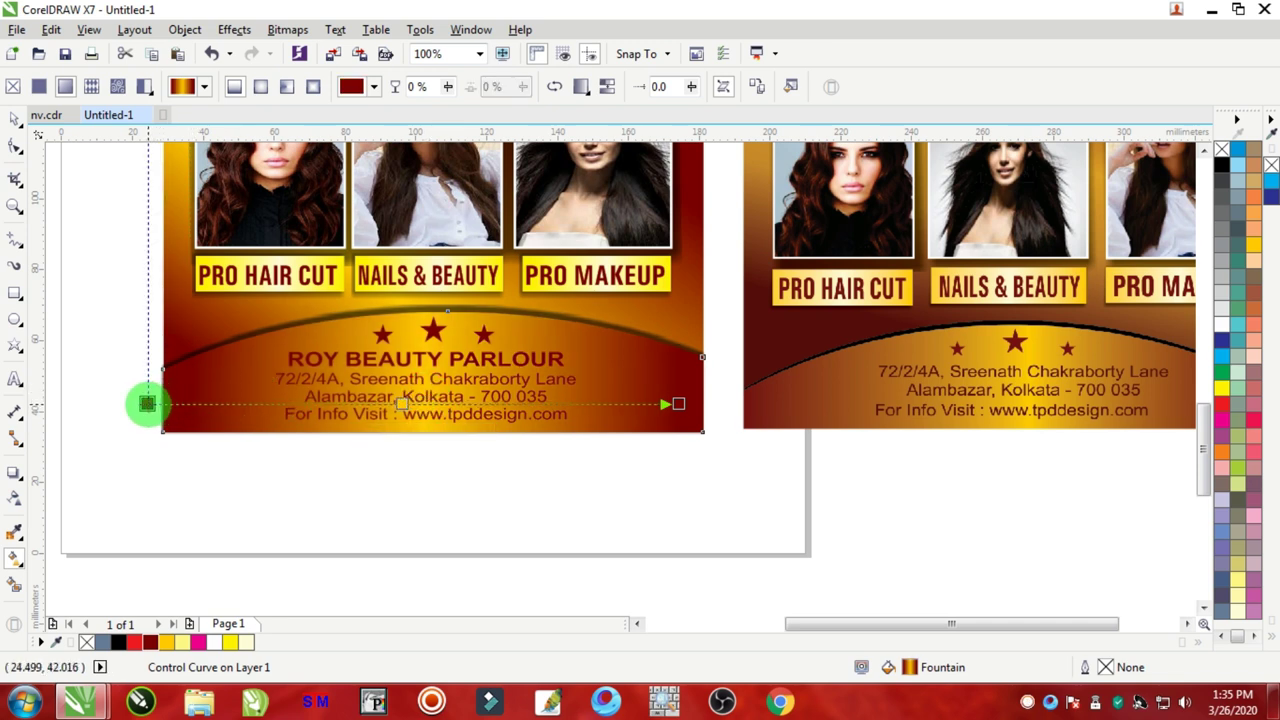
{"action": "left_click_drag", "start_coordinate": [703, 412], "coordinate": [694, 404]}
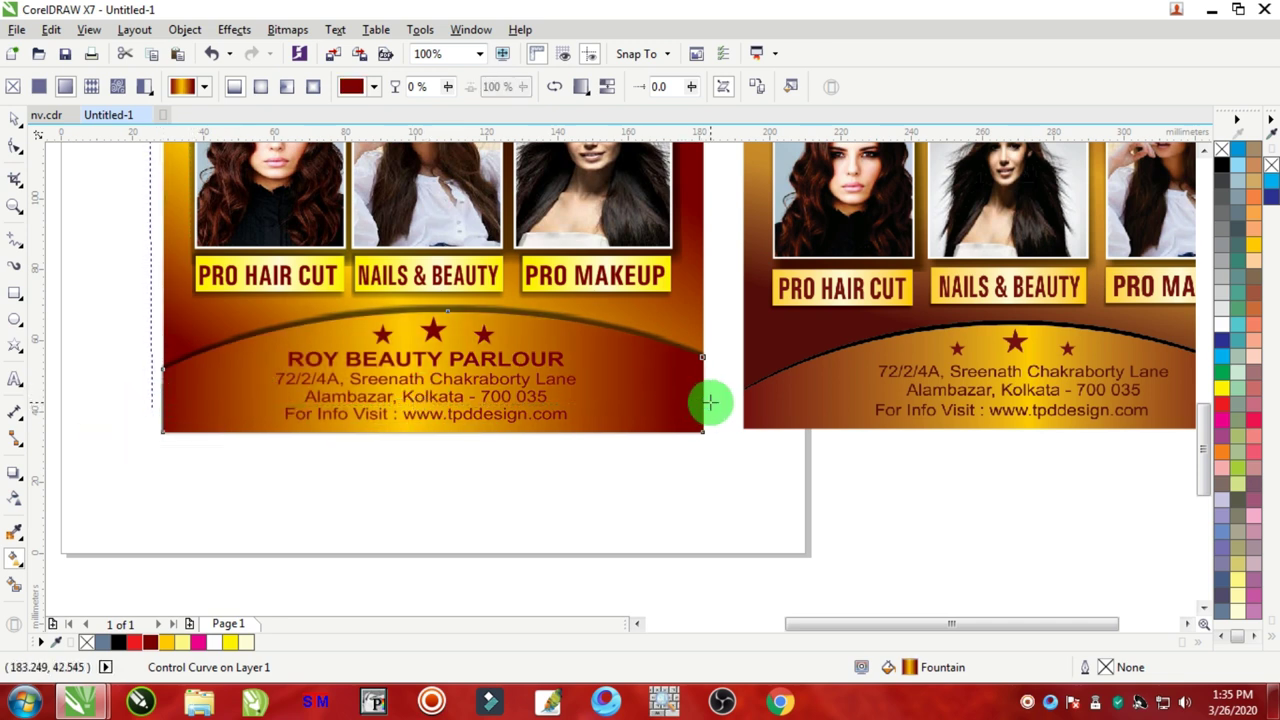
Step: Move the reference flyer image onto the pasteboard left of the page
{"action": "left_click", "coordinate": [14, 118]}
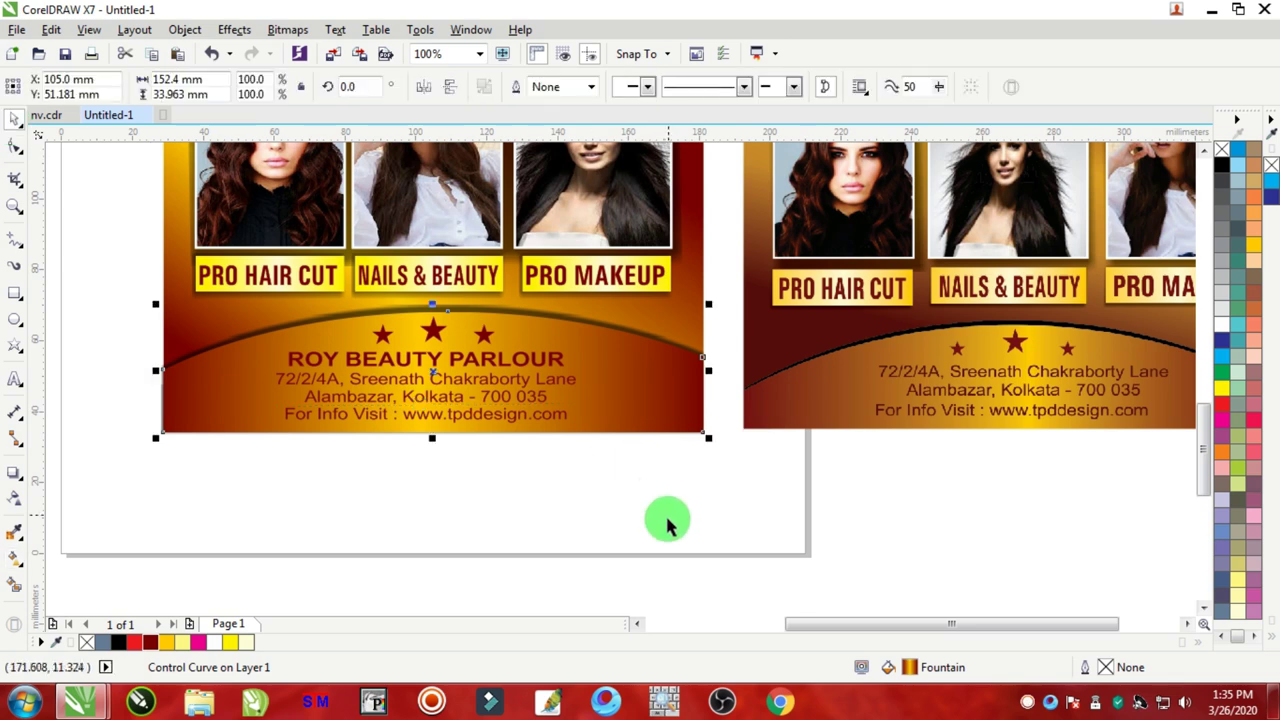
{"action": "left_click", "coordinate": [668, 525]}
{"action": "scroll", "coordinate": [663, 490], "scroll_direction": "down", "scroll_amount": 3}
{"action": "left_click", "coordinate": [737, 386]}
{"action": "left_click_drag", "start_coordinate": [737, 386], "coordinate": [322, 389]}
{"action": "scroll", "coordinate": [530, 370], "scroll_direction": "up", "scroll_amount": 2}
{"action": "scroll", "coordinate": [560, 403], "scroll_direction": "down", "scroll_amount": 3}
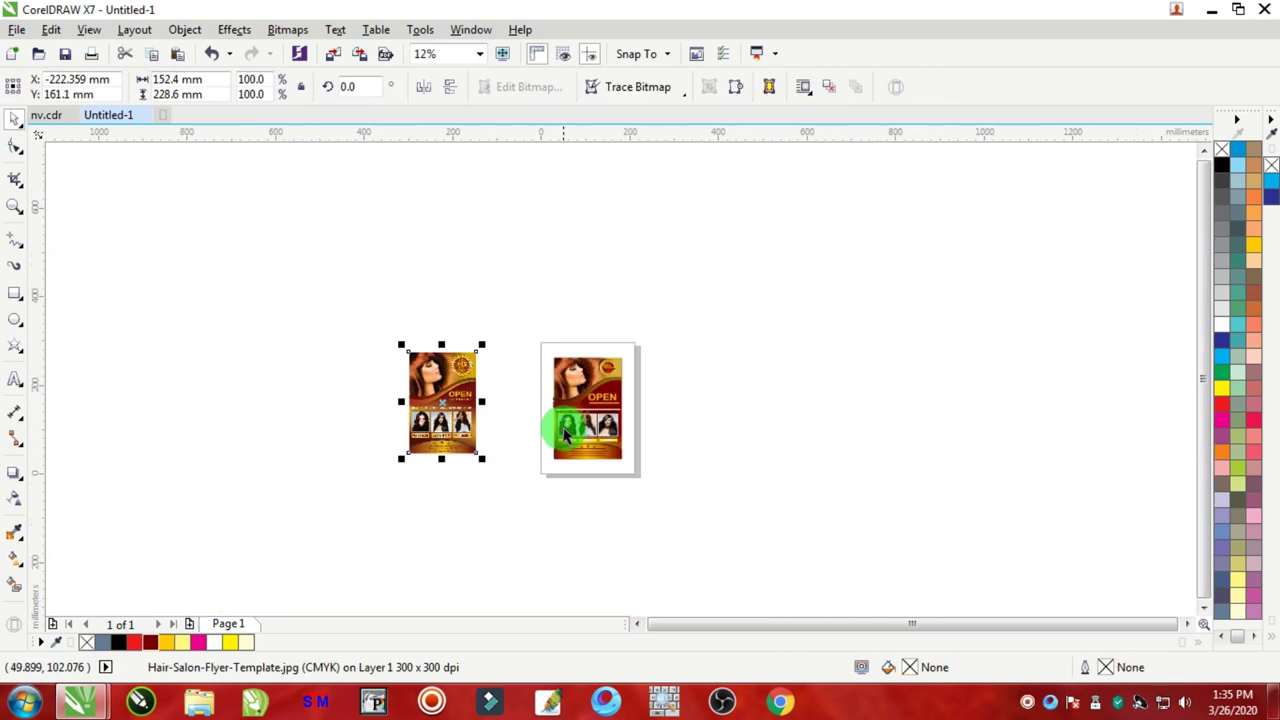
{"action": "scroll", "coordinate": [562, 425], "scroll_direction": "up", "scroll_amount": 3}
{"action": "scroll", "coordinate": [675, 327], "scroll_direction": "down", "scroll_amount": 2}
{"action": "scroll", "coordinate": [678, 312], "scroll_direction": "down", "scroll_amount": 3}
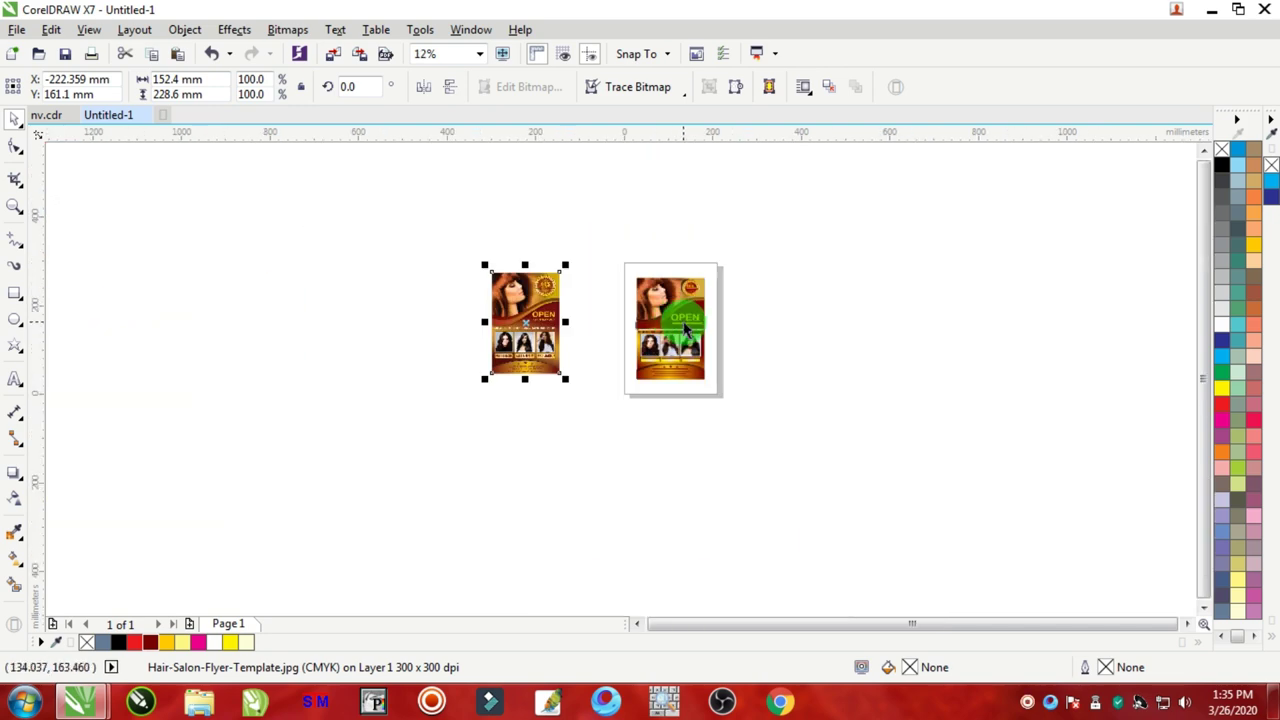
{"action": "scroll", "coordinate": [571, 294], "scroll_direction": "up", "scroll_amount": 4}
{"action": "scroll", "coordinate": [578, 292], "scroll_direction": "down", "scroll_amount": 4}
{"action": "scroll", "coordinate": [490, 315], "scroll_direction": "up", "scroll_amount": 3}
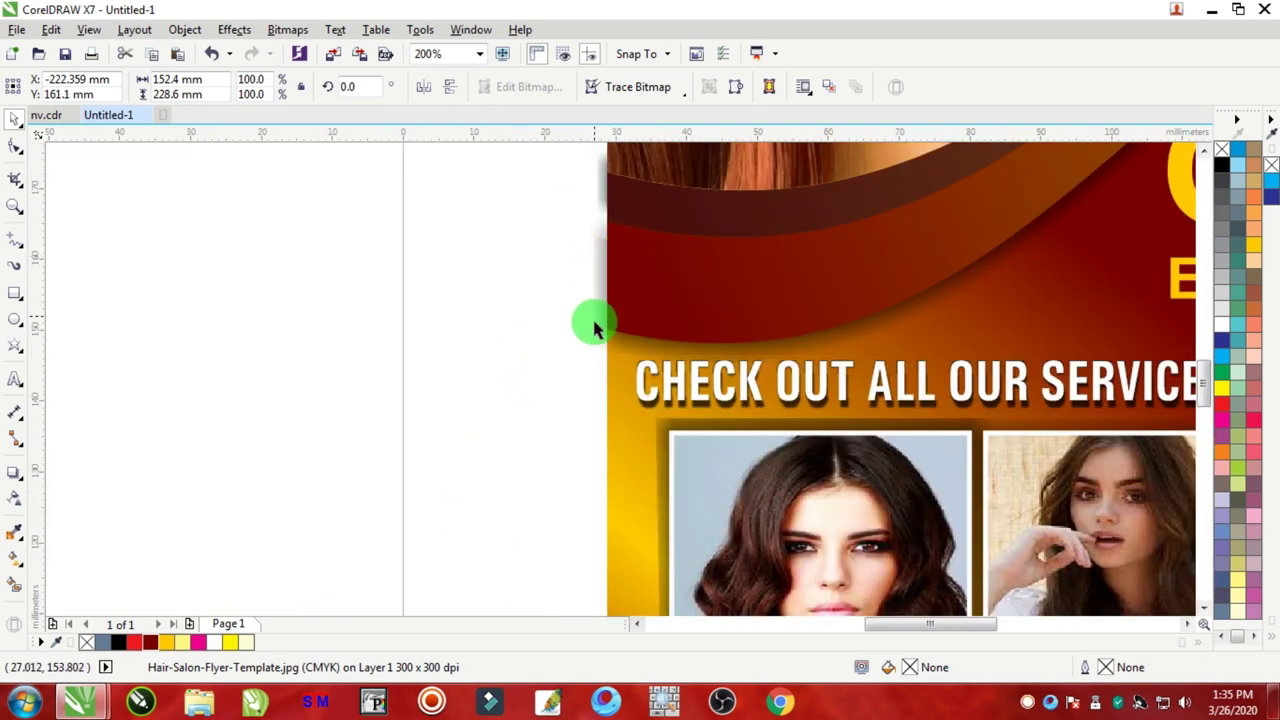
{"action": "scroll", "coordinate": [605, 320], "scroll_direction": "down", "scroll_amount": 3}
{"action": "scroll", "coordinate": [850, 225], "scroll_direction": "up", "scroll_amount": 2}
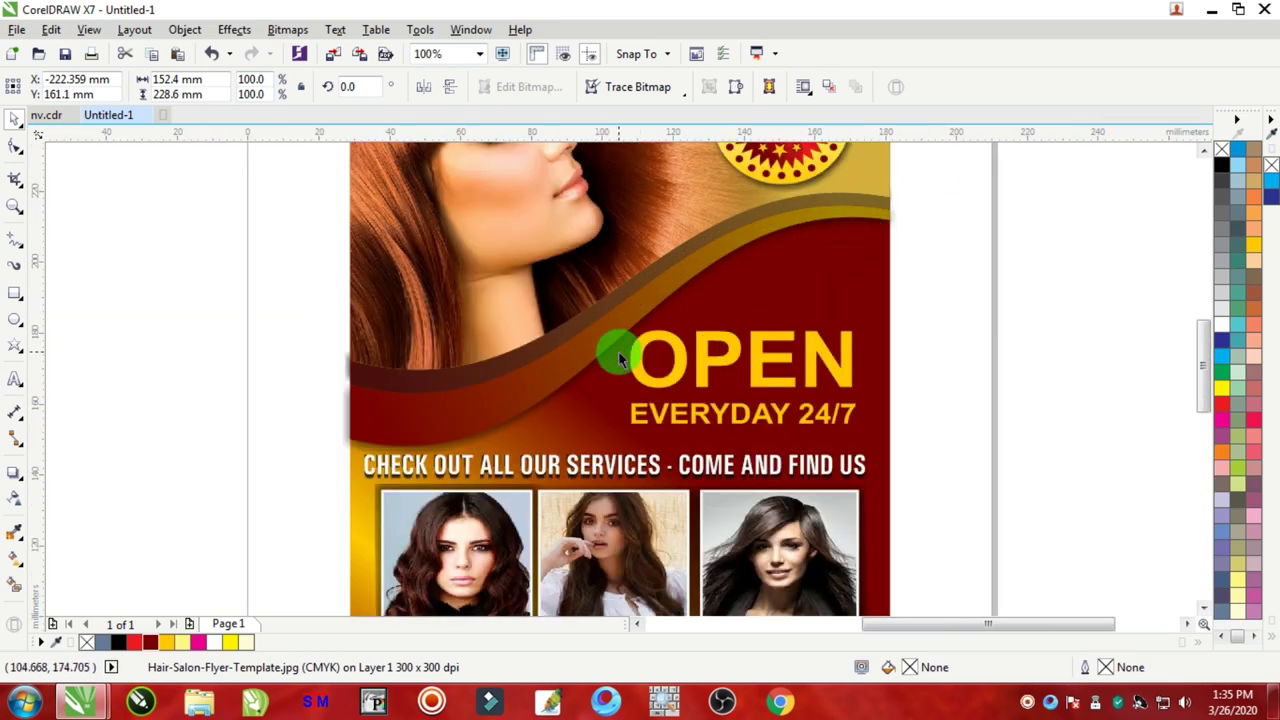
{"action": "scroll", "coordinate": [620, 357], "scroll_direction": "down", "scroll_amount": 2}
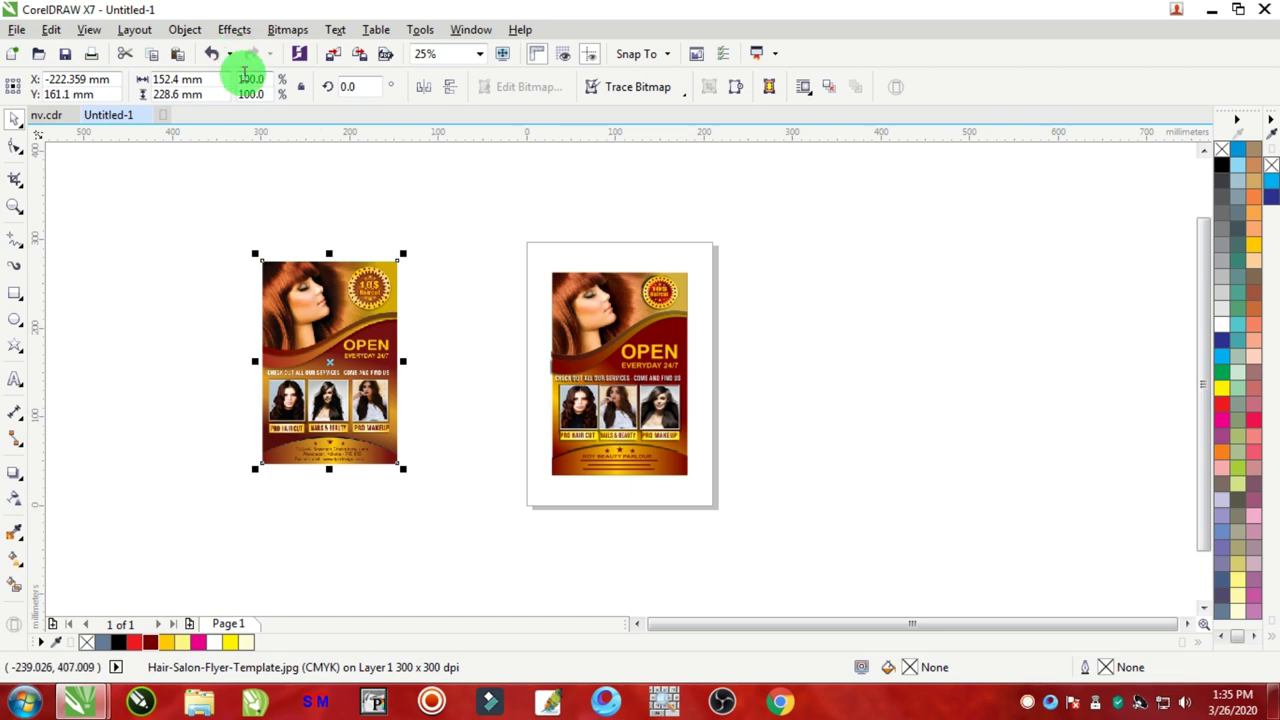
{"action": "left_click", "coordinate": [89, 31]}
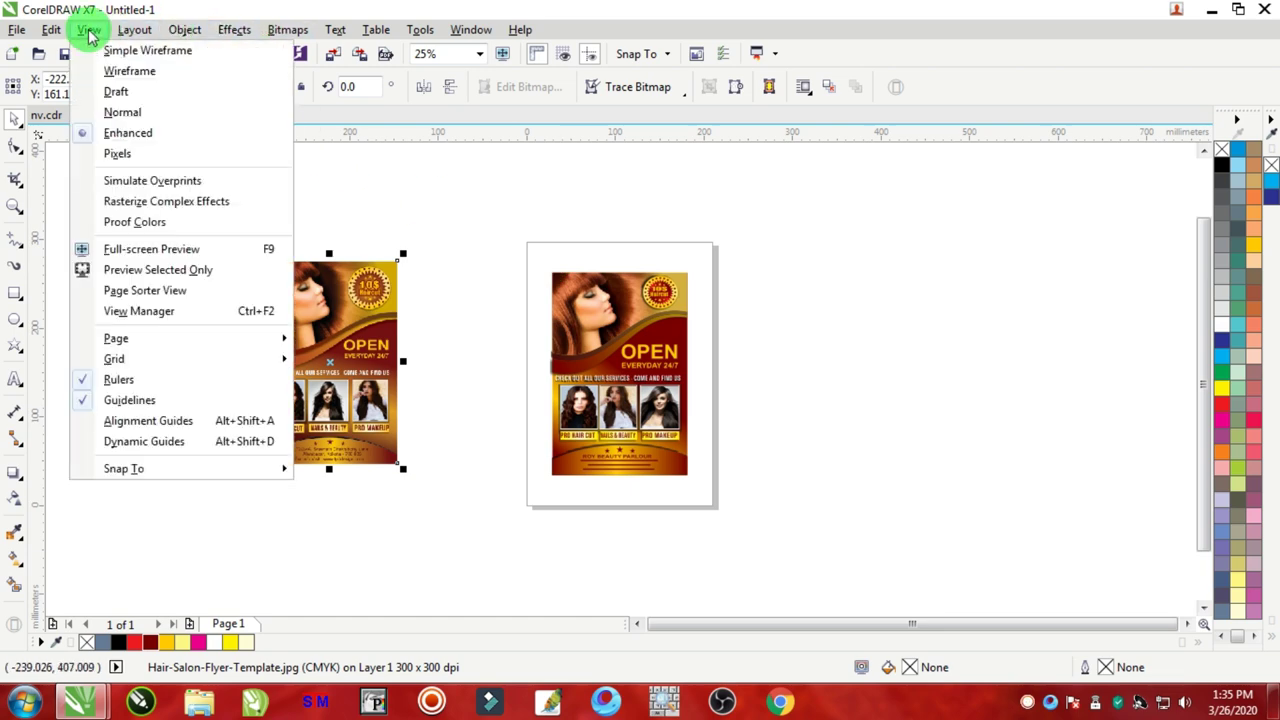
{"action": "left_click", "coordinate": [118, 72]}
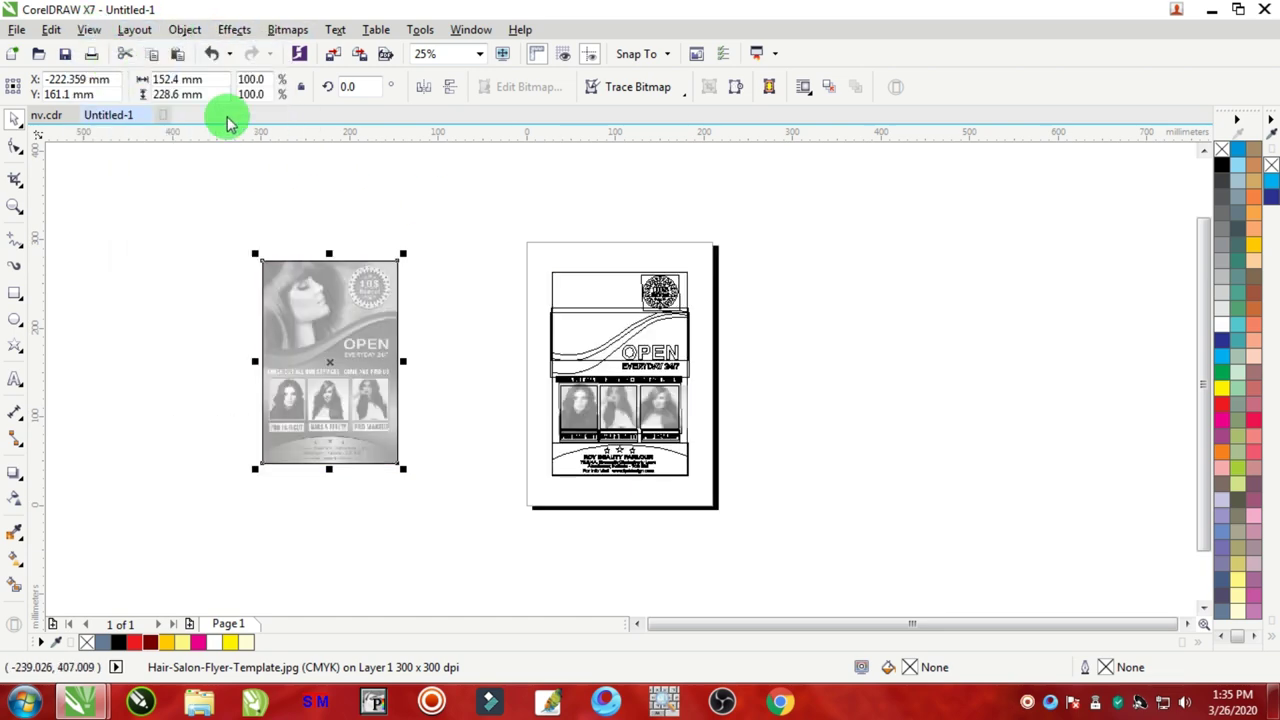
{"action": "scroll", "coordinate": [533, 330], "scroll_direction": "up", "scroll_amount": 2}
{"action": "scroll", "coordinate": [430, 345], "scroll_direction": "up", "scroll_amount": 2}
{"action": "scroll", "coordinate": [490, 305], "scroll_direction": "down", "scroll_amount": 2}
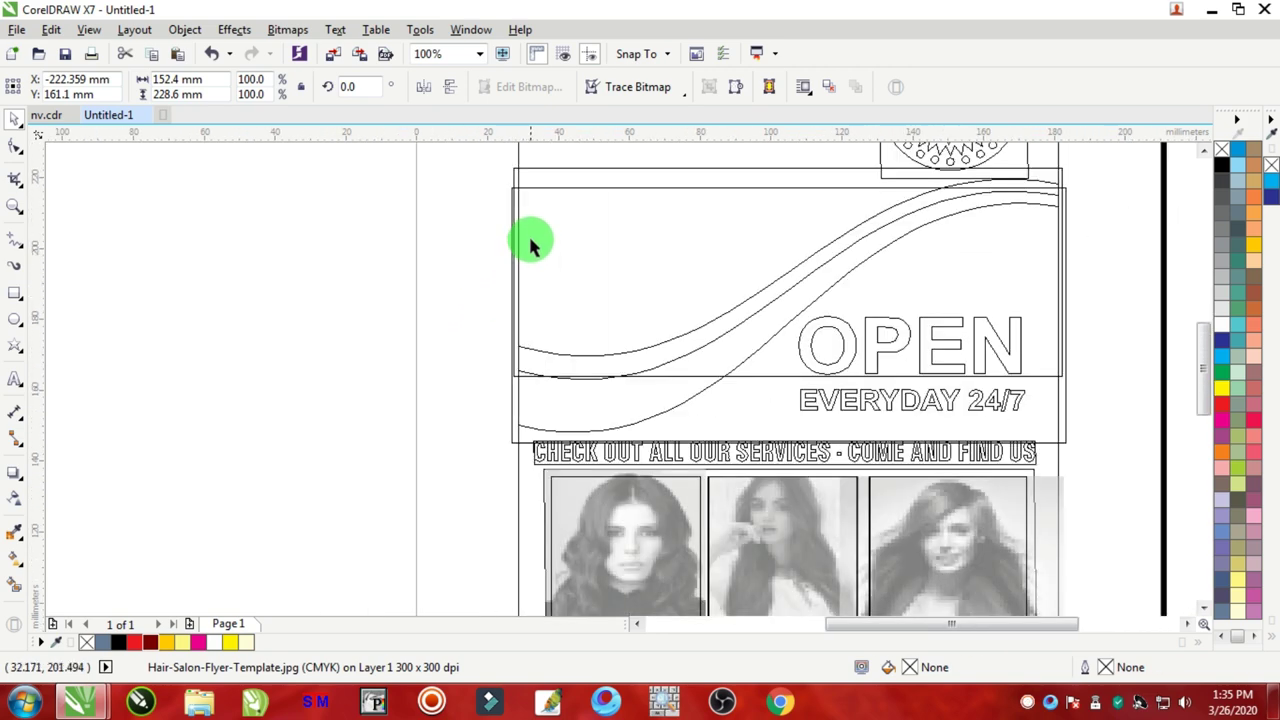
{"action": "scroll", "coordinate": [510, 180], "scroll_direction": "up", "scroll_amount": 2}
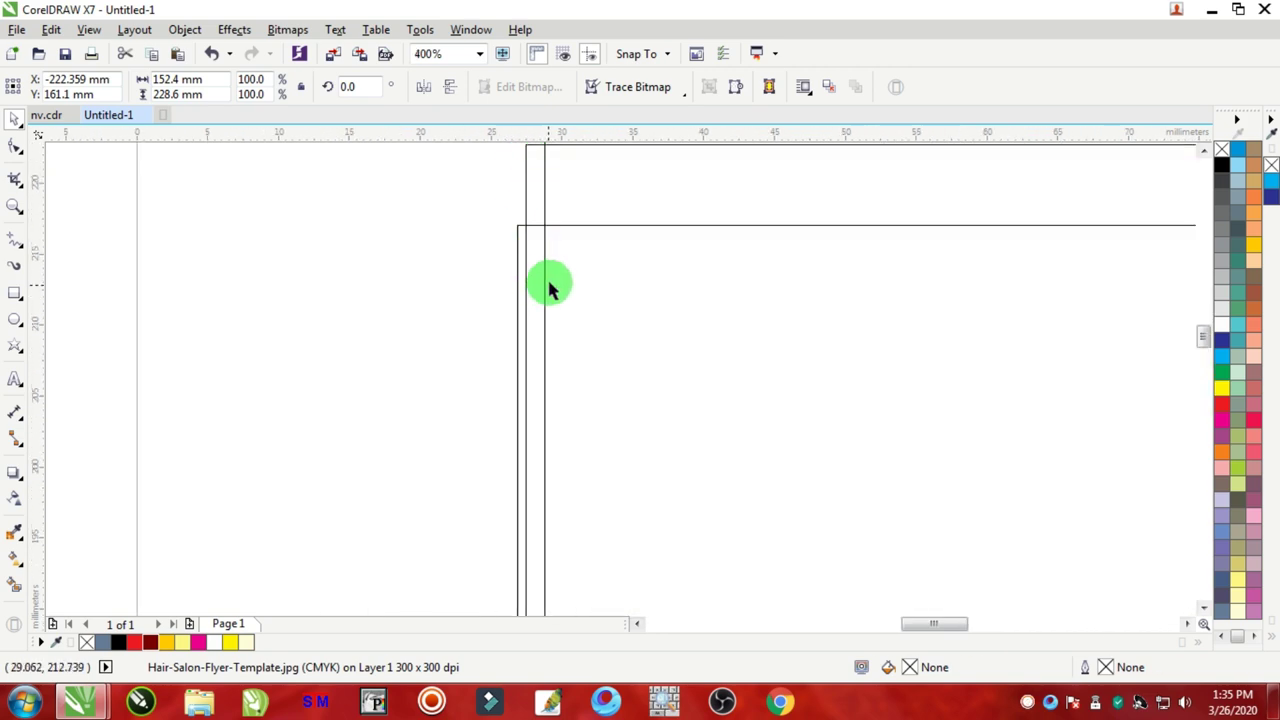
{"action": "scroll", "coordinate": [566, 207], "scroll_direction": "down", "scroll_amount": 2}
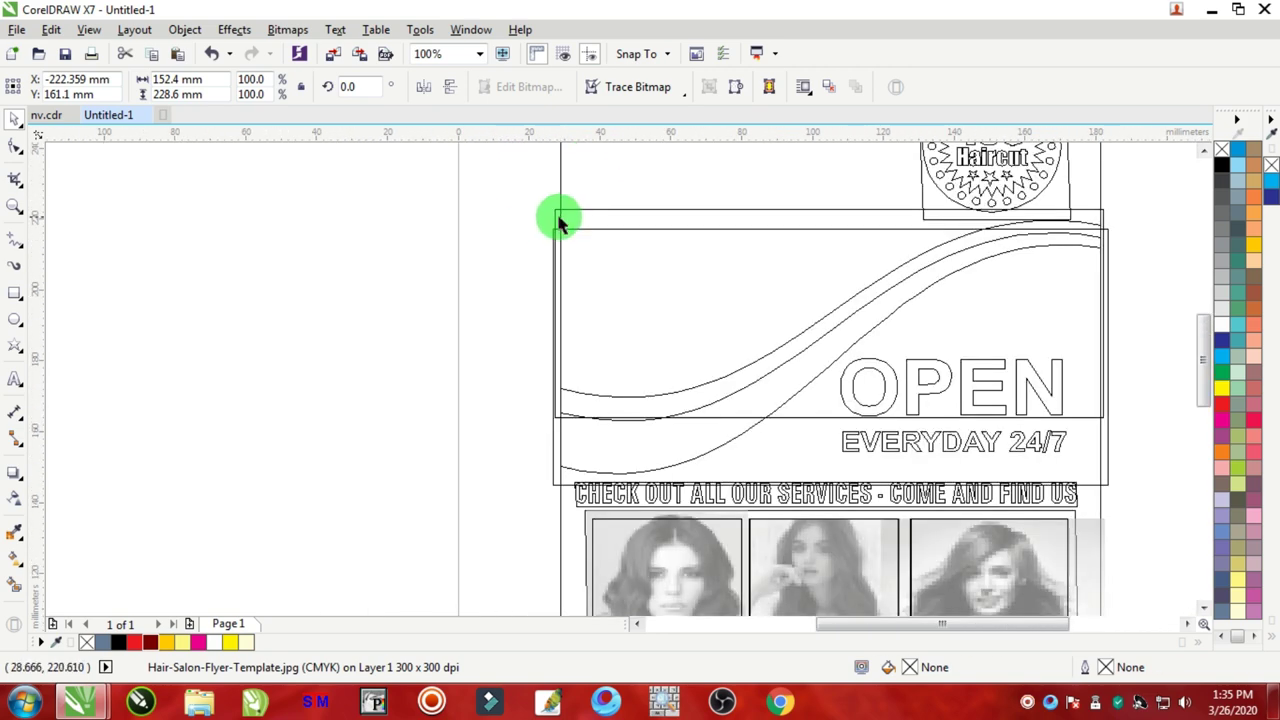
{"action": "scroll", "coordinate": [1075, 250], "scroll_direction": "down", "scroll_amount": 2}
{"action": "scroll", "coordinate": [1095, 283], "scroll_direction": "up", "scroll_amount": 2}
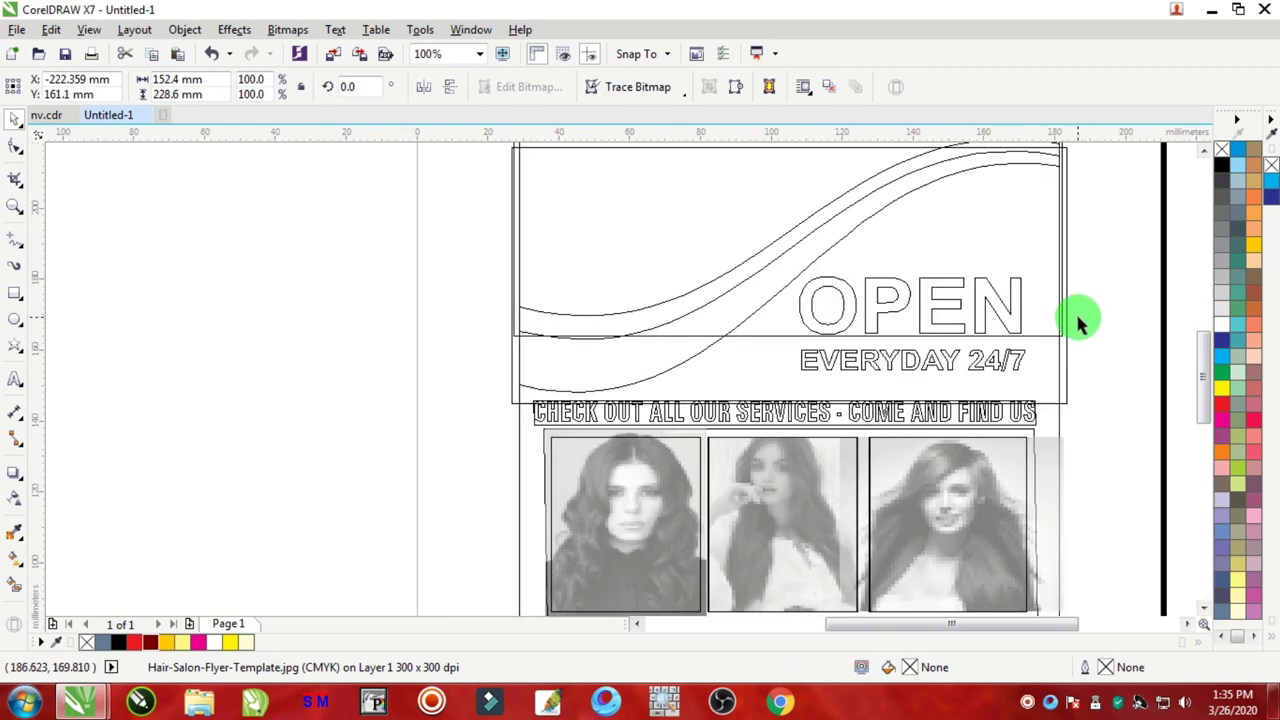
{"action": "scroll", "coordinate": [1094, 437], "scroll_direction": "down", "scroll_amount": 2}
{"action": "scroll", "coordinate": [1080, 414], "scroll_direction": "up", "scroll_amount": 2}
{"action": "scroll", "coordinate": [1022, 355], "scroll_direction": "up", "scroll_amount": 1}
{"action": "scroll", "coordinate": [1022, 355], "scroll_direction": "up", "scroll_amount": 1}
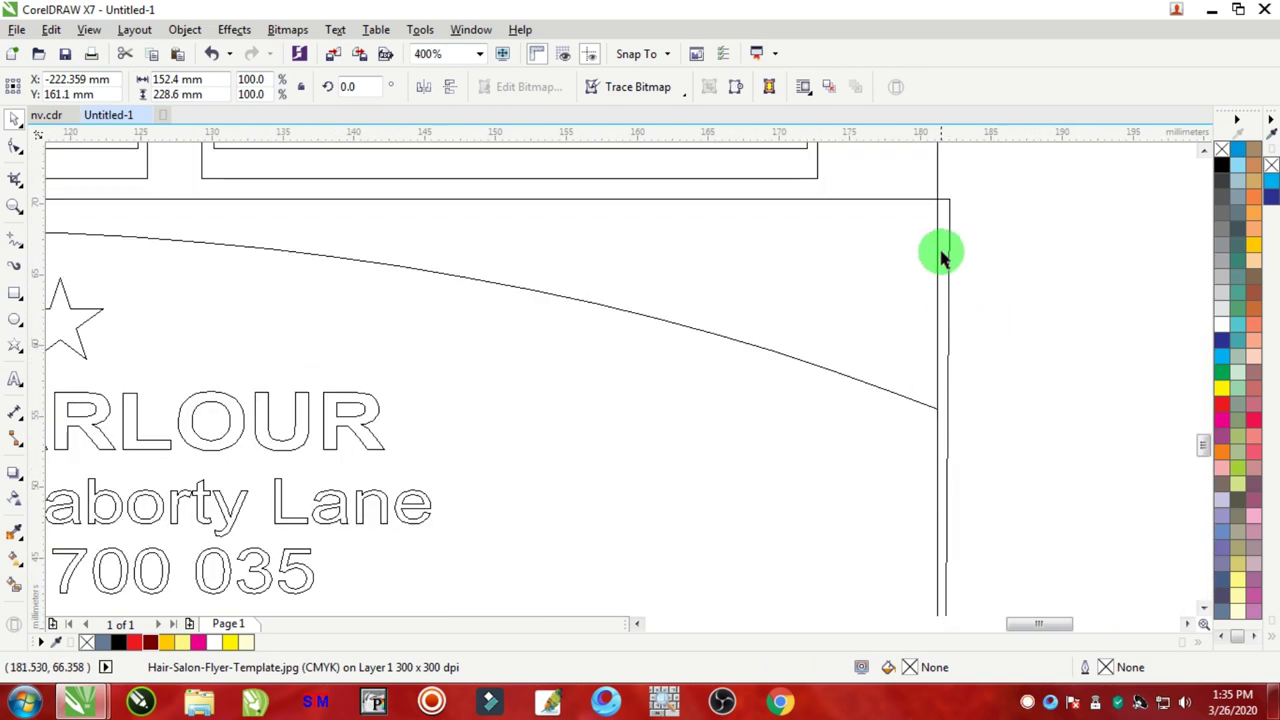
{"action": "scroll", "coordinate": [928, 338], "scroll_direction": "down", "scroll_amount": 3}
{"action": "scroll", "coordinate": [924, 341], "scroll_direction": "up", "scroll_amount": 2}
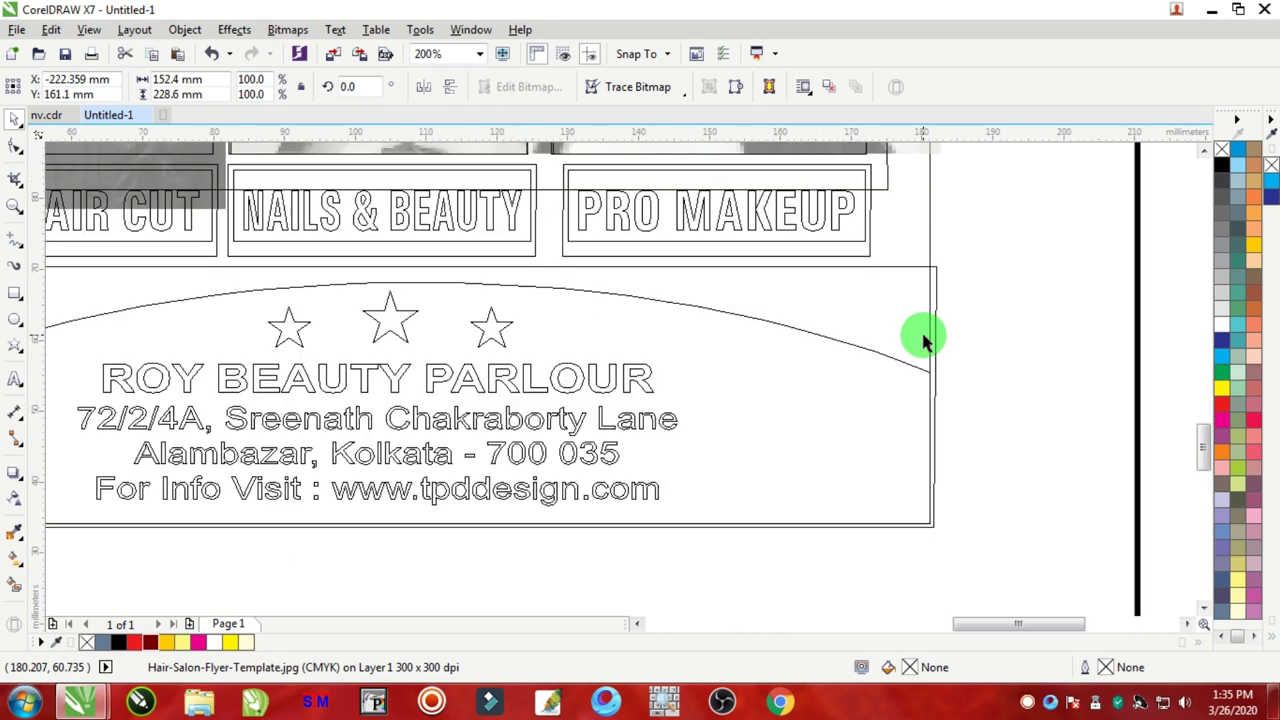
{"action": "scroll", "coordinate": [922, 340], "scroll_direction": "down", "scroll_amount": 4}
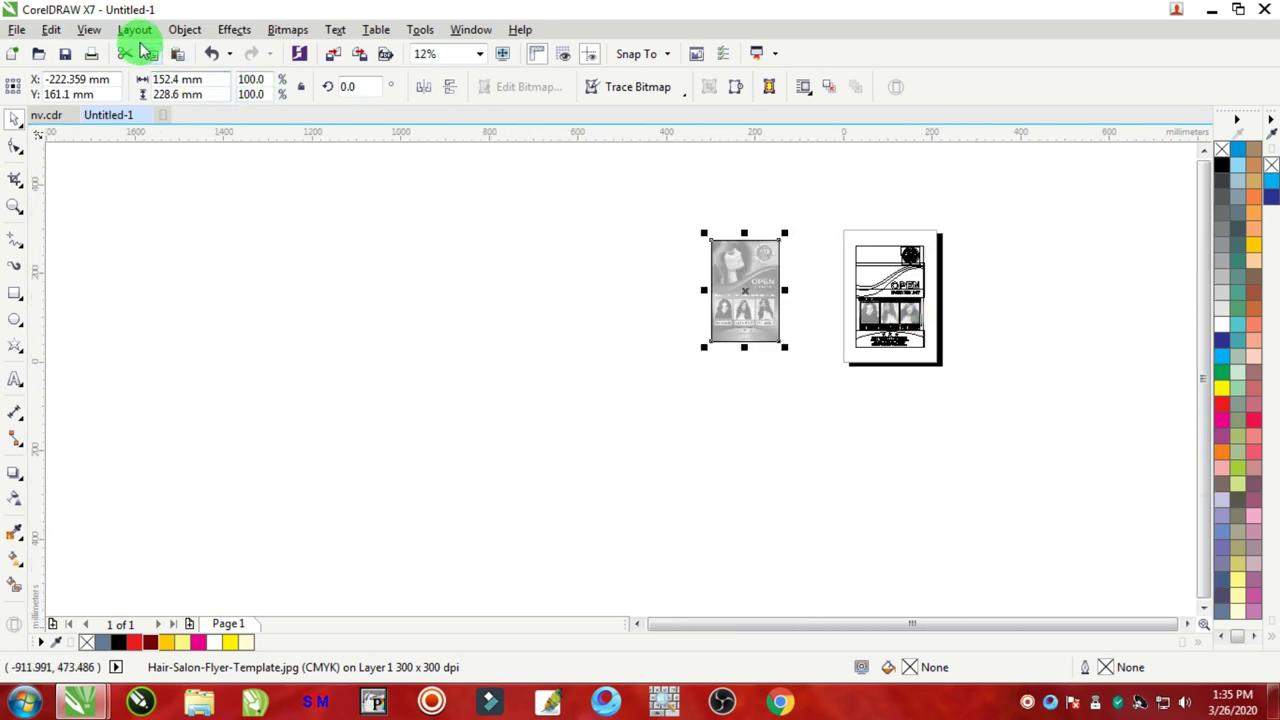
{"action": "left_click", "coordinate": [89, 30]}
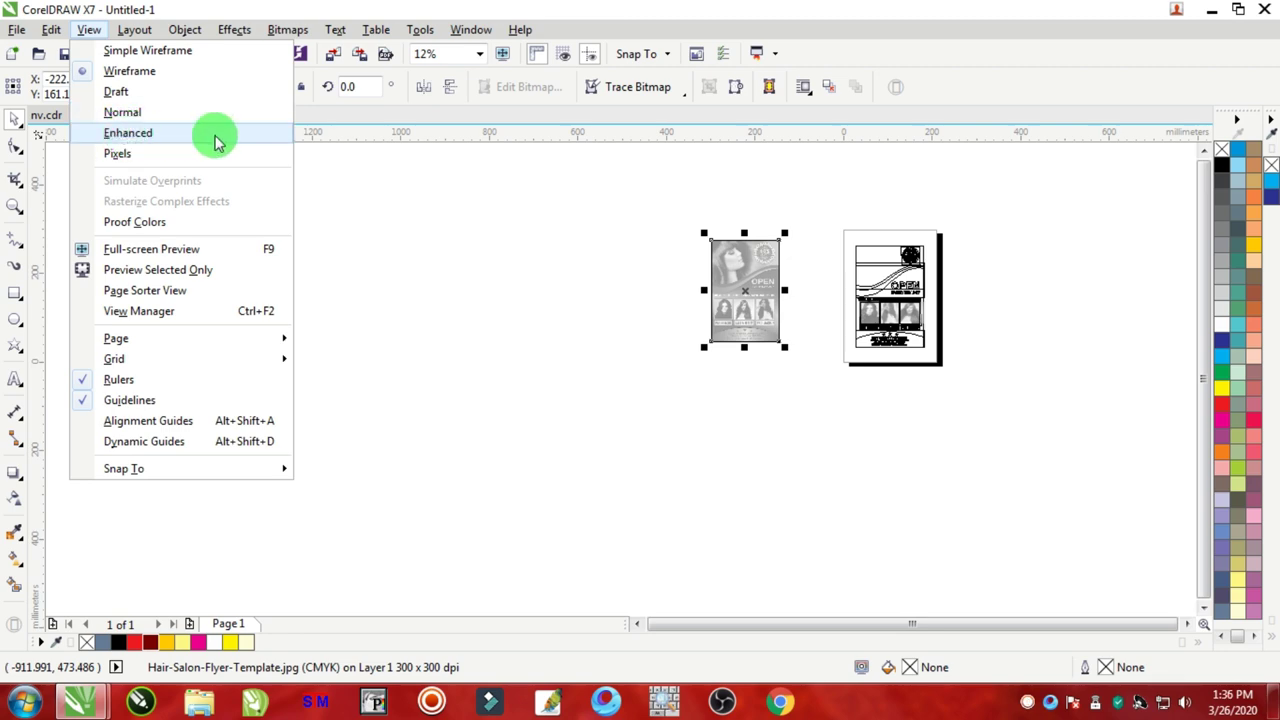
{"action": "left_click", "coordinate": [160, 142]}
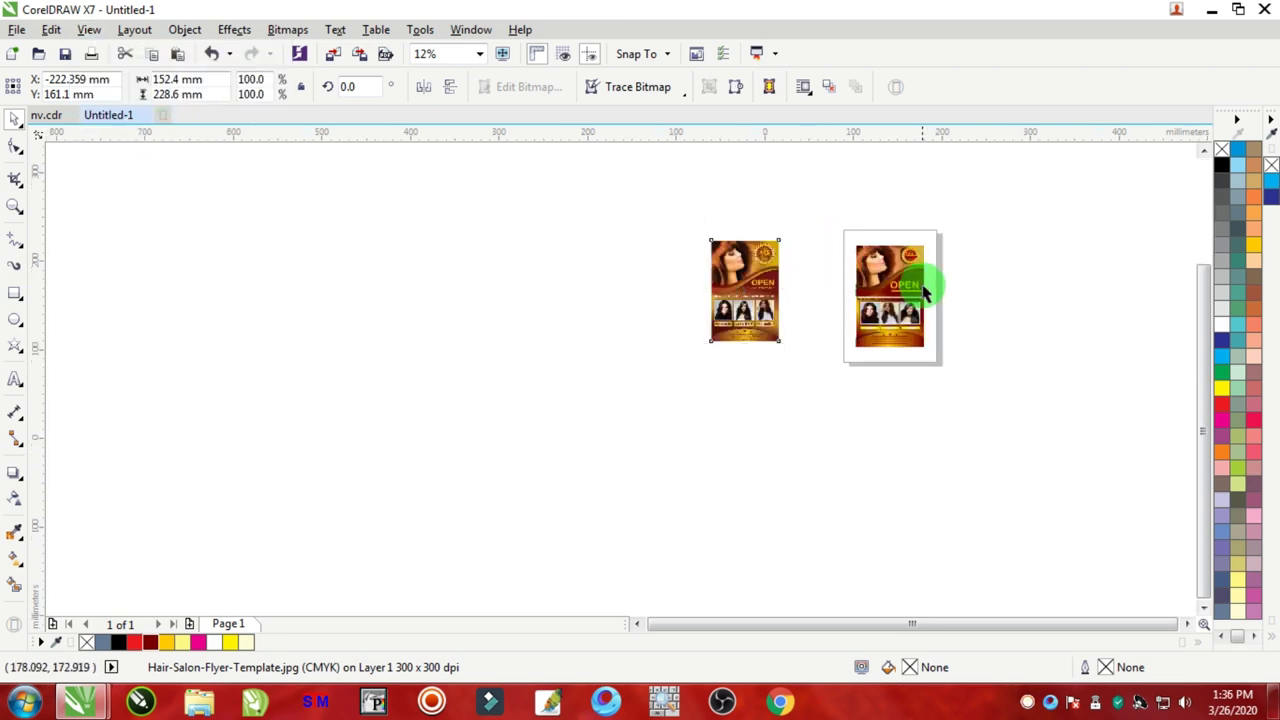
Step: Try moving the swoosh curve to the left, then undo the move
{"action": "scroll", "coordinate": [923, 277], "scroll_direction": "up", "scroll_amount": 2}
{"action": "scroll", "coordinate": [684, 302], "scroll_direction": "up", "scroll_amount": 4}
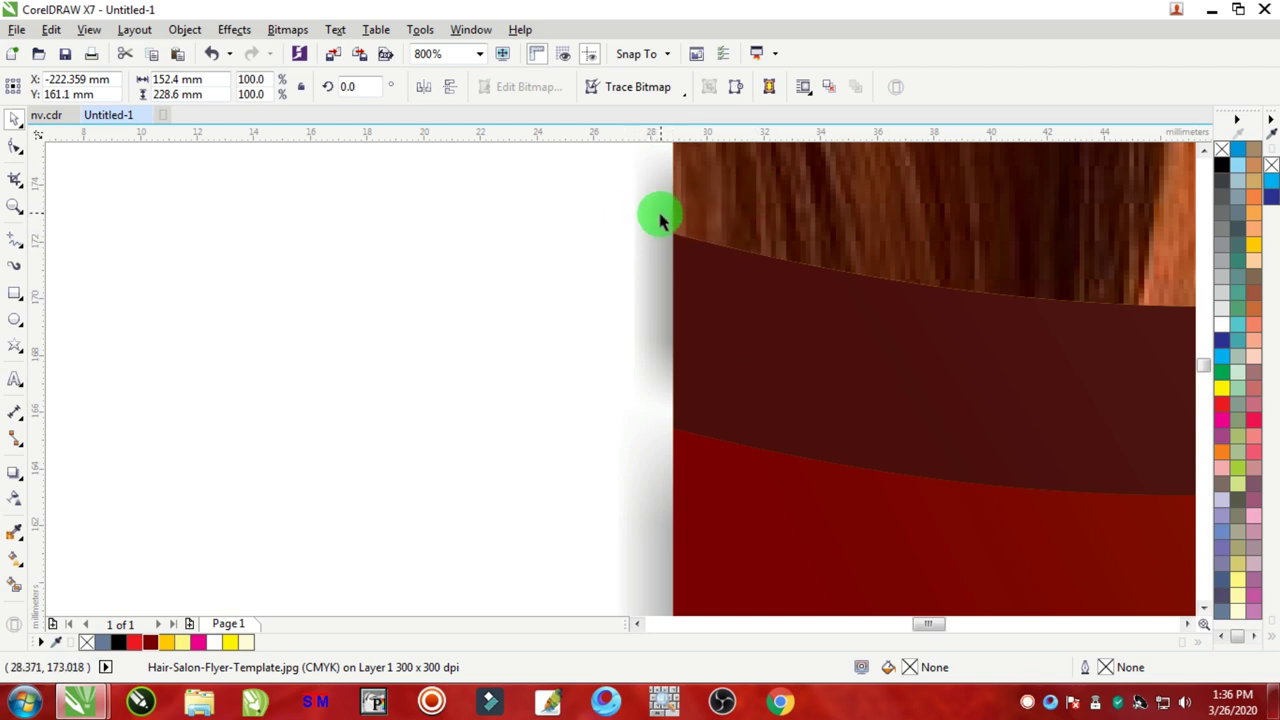
{"action": "scroll", "coordinate": [751, 222], "scroll_direction": "down", "scroll_amount": 5}
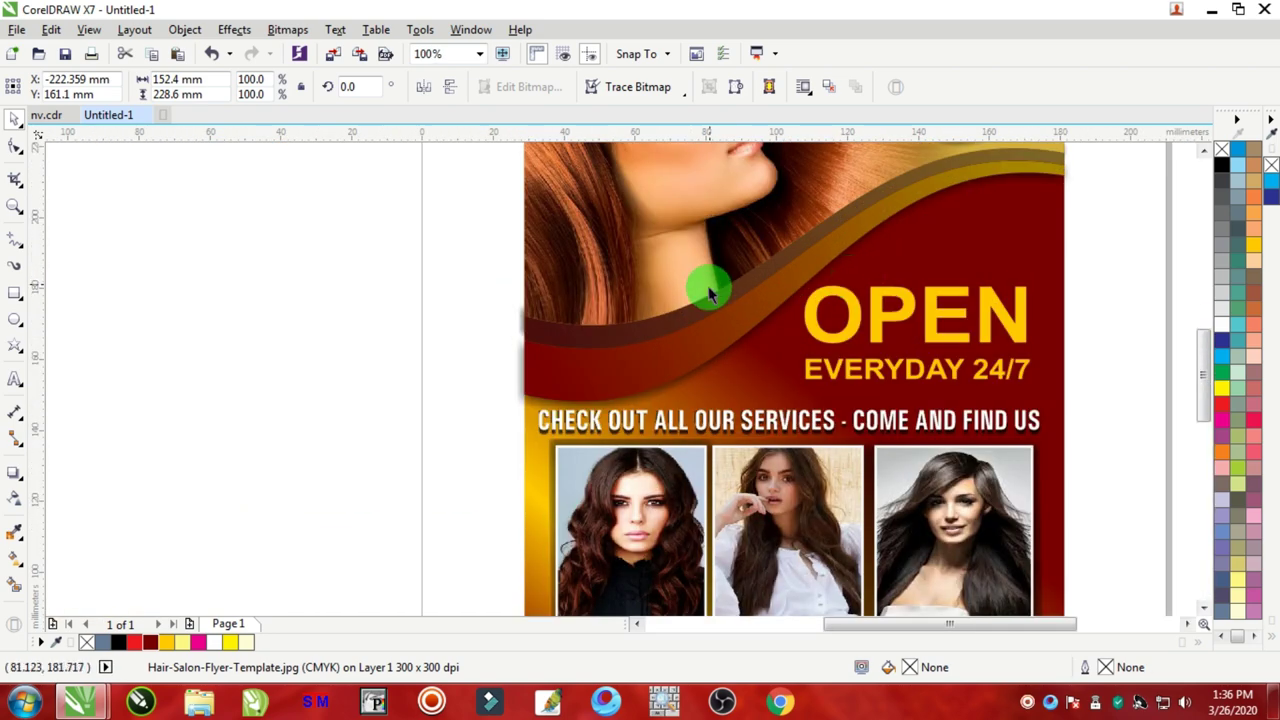
{"action": "left_click_drag", "start_coordinate": [709, 286], "coordinate": [494, 337]}
{"action": "key", "text": "ctrl+z"}
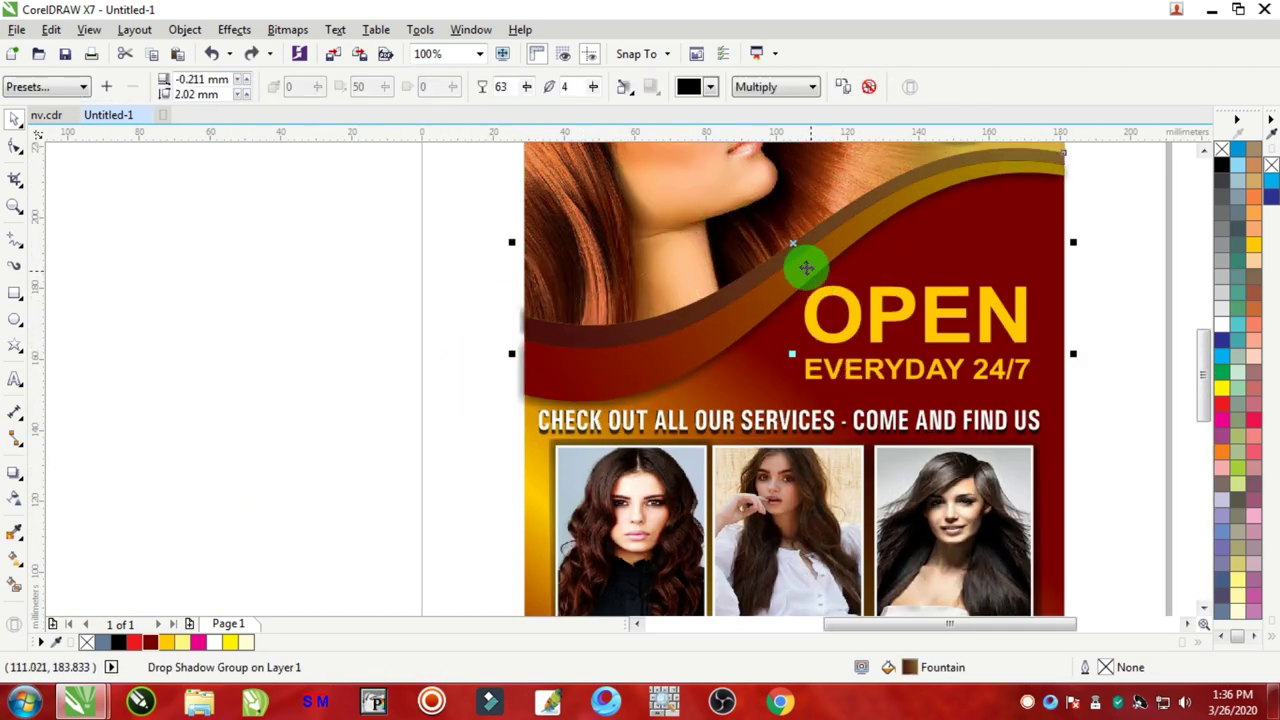
{"action": "scroll", "coordinate": [534, 328], "scroll_direction": "up", "scroll_amount": 2}
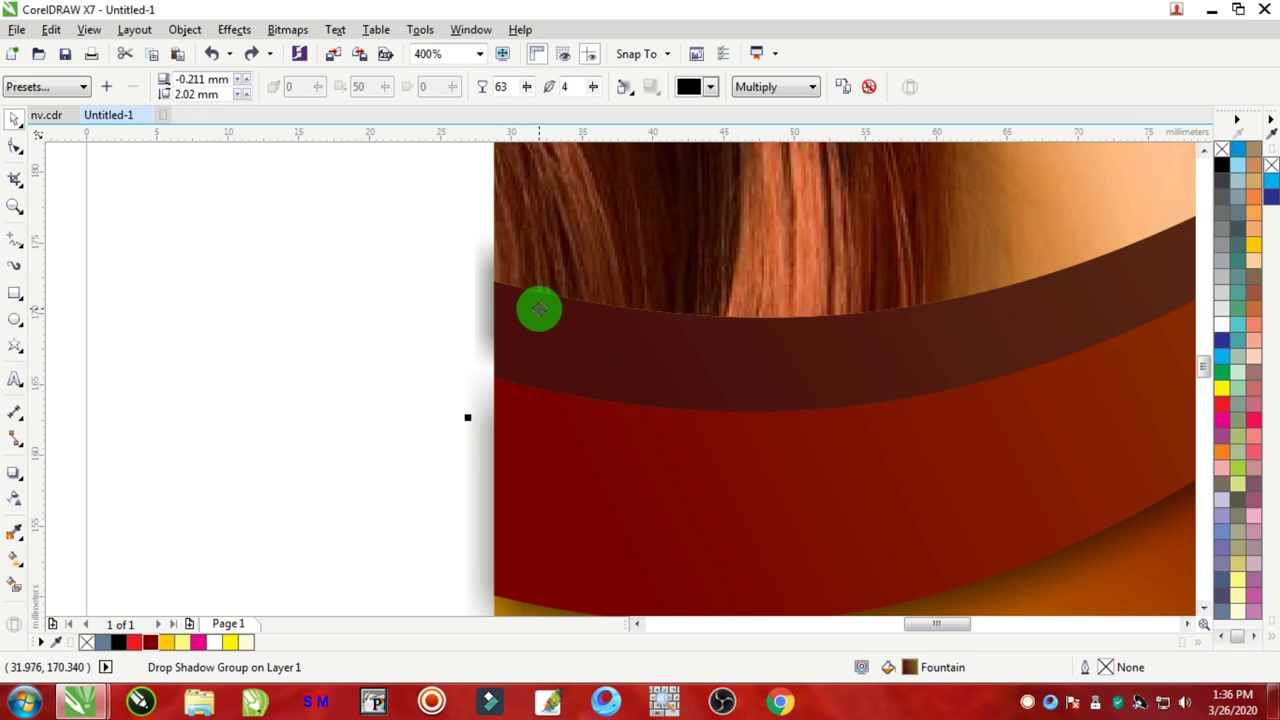
Step: Break the swoosh's drop shadow group apart so the shadow is a separate object
{"action": "left_click", "coordinate": [362, 264]}
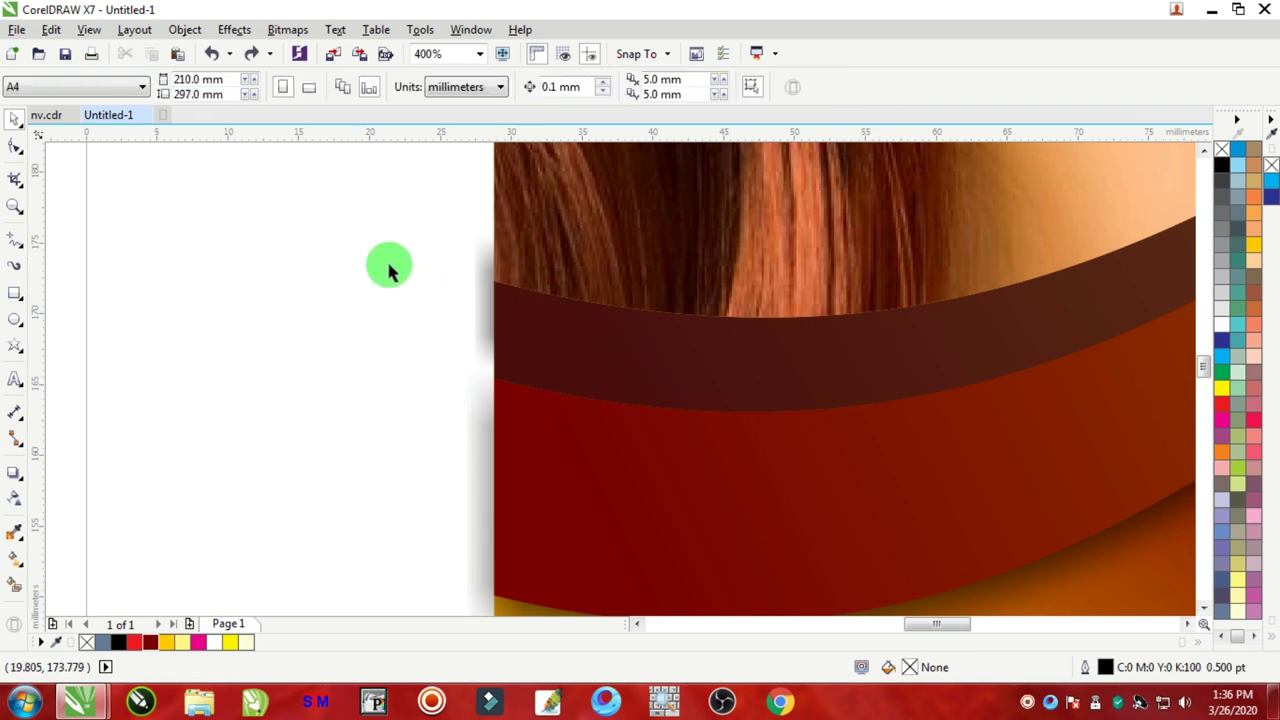
{"action": "left_click", "coordinate": [486, 294]}
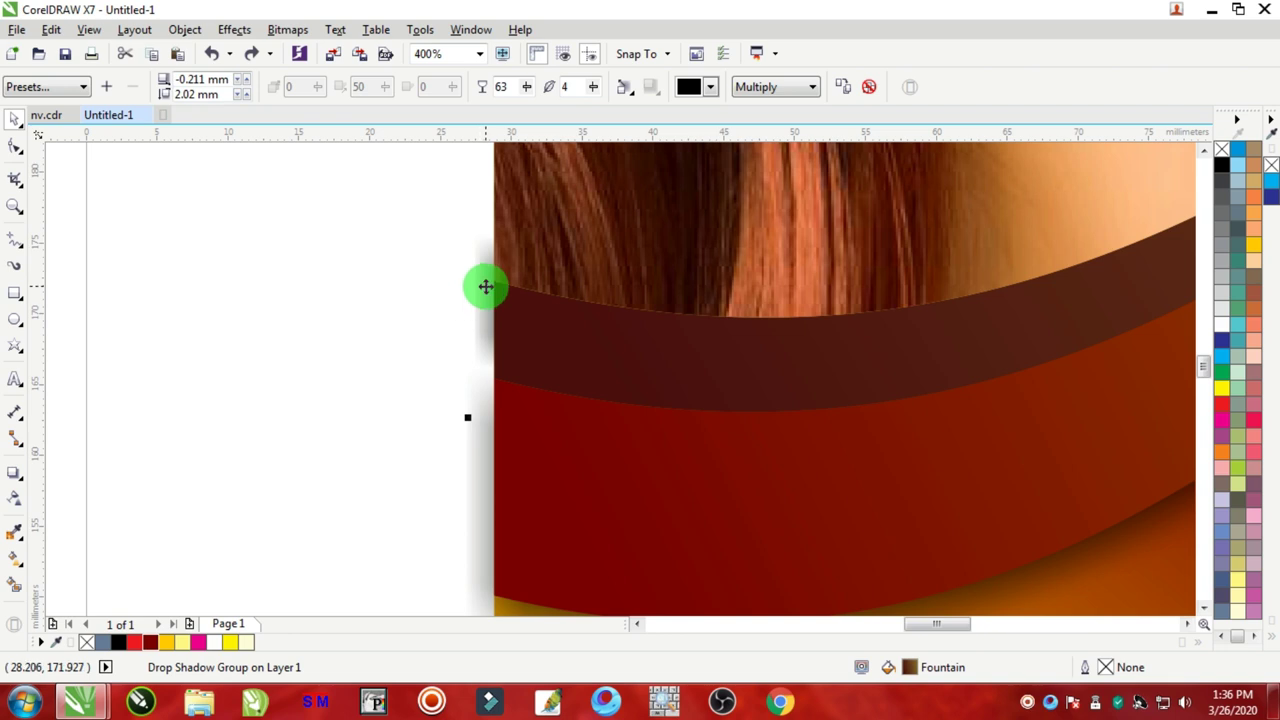
{"action": "right_click", "coordinate": [485, 287]}
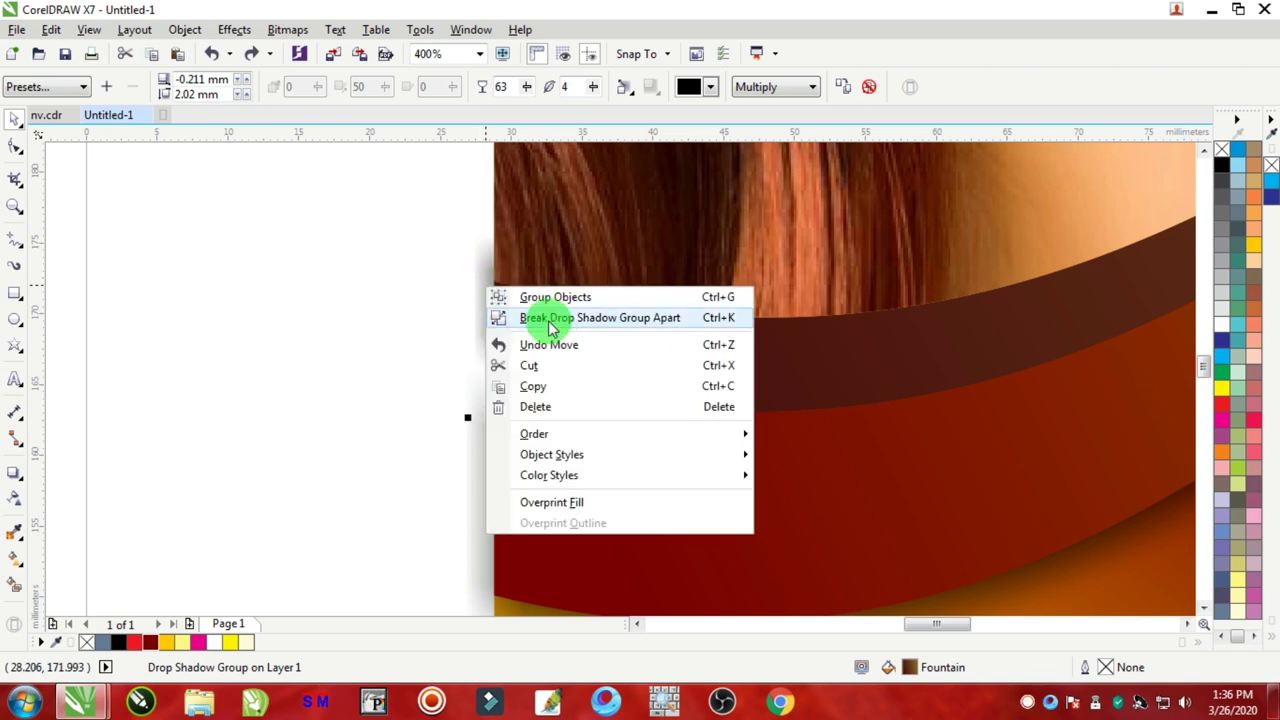
{"action": "left_click", "coordinate": [634, 328]}
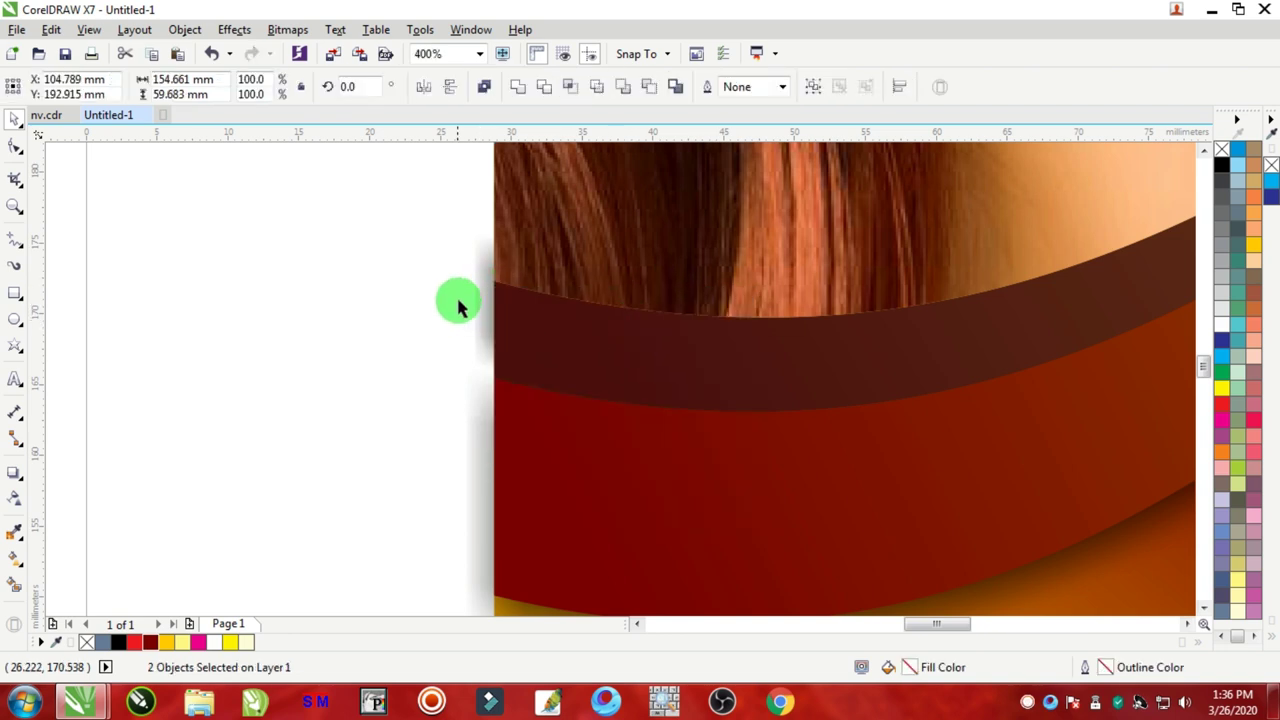
{"action": "left_click", "coordinate": [480, 286]}
{"action": "left_click_drag", "start_coordinate": [480, 286], "coordinate": [187, 311]}
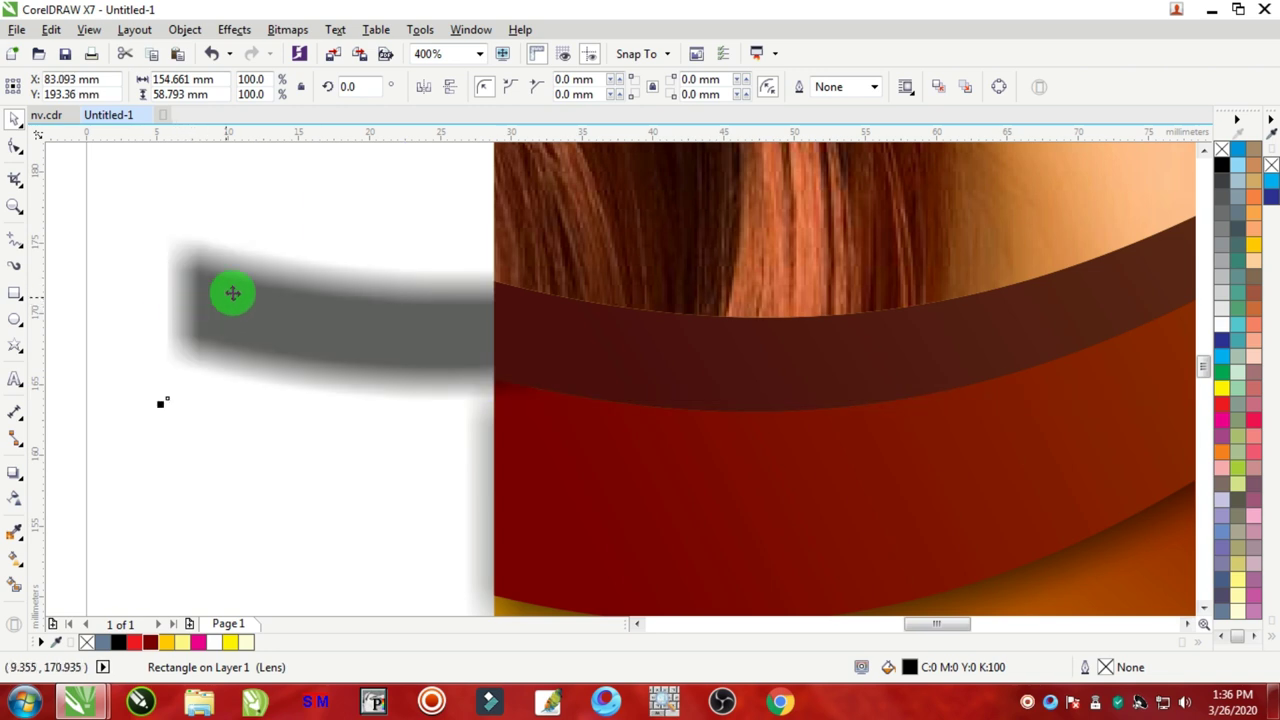
{"action": "key", "text": "ctrl+z"}
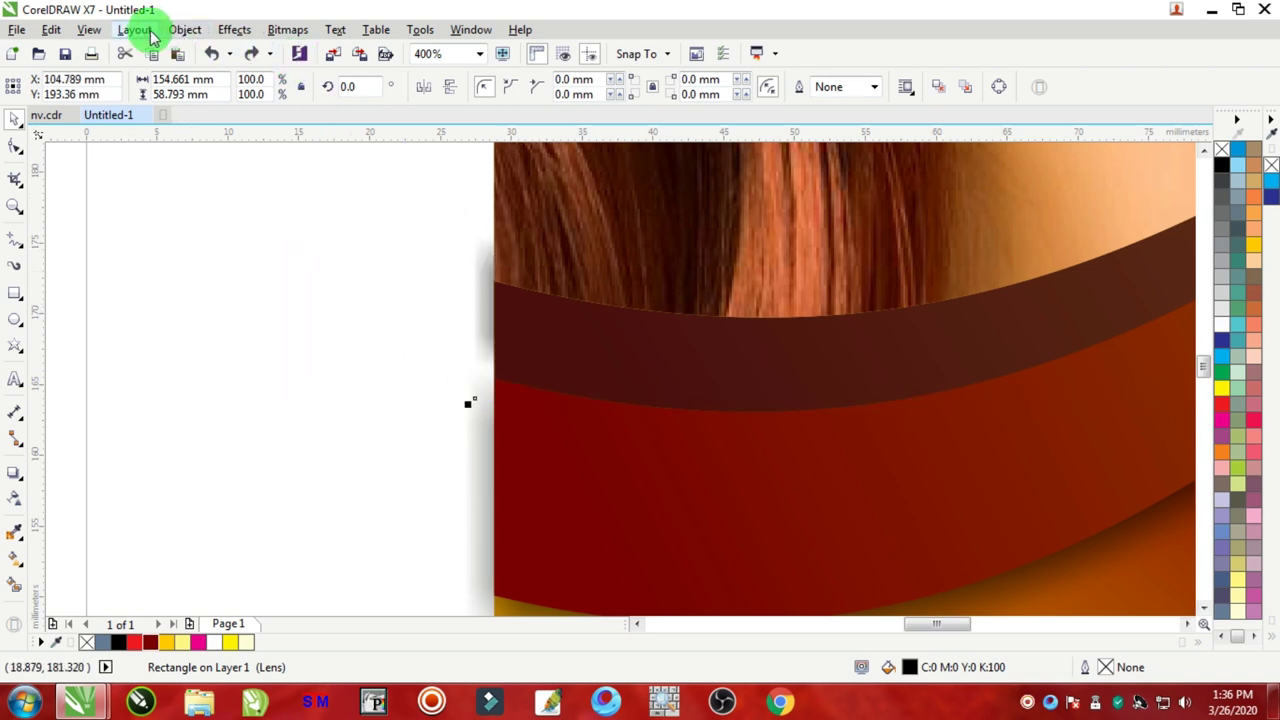
Step: Convert the separated shadow to curves and switch to the Shape tool
{"action": "left_click", "coordinate": [243, 53]}
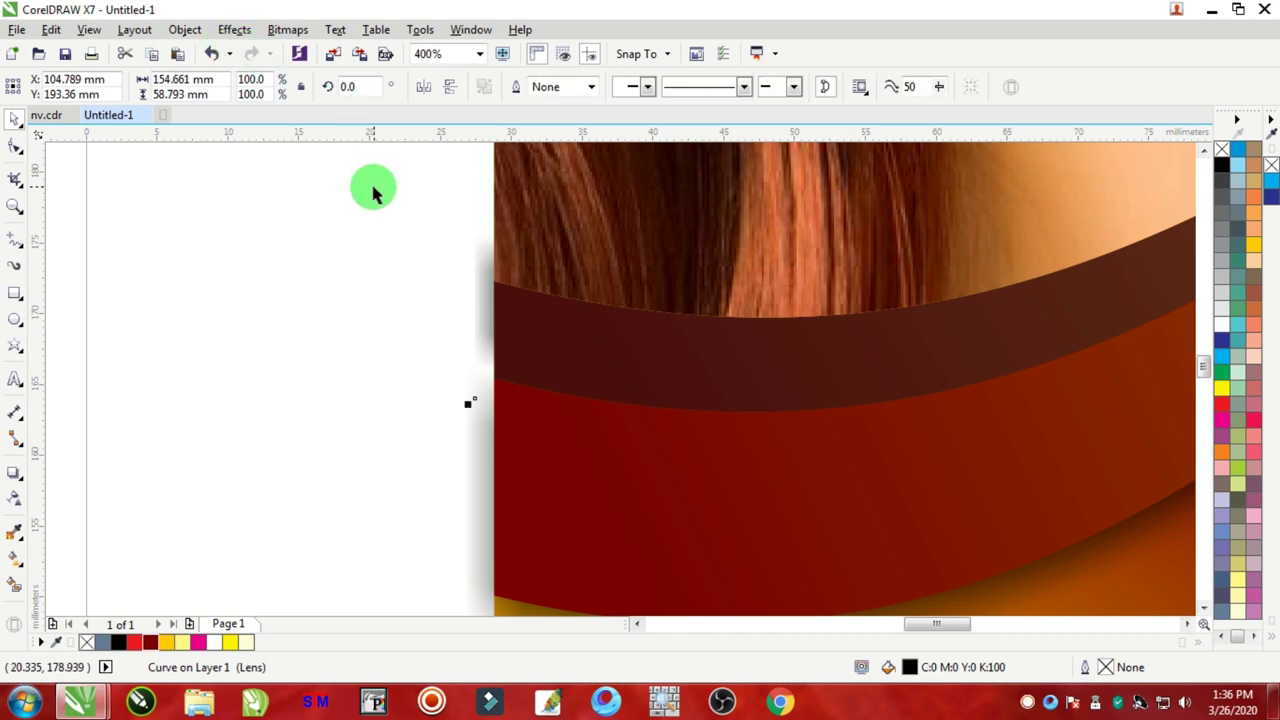
{"action": "left_click", "coordinate": [15, 145]}
{"action": "scroll", "coordinate": [337, 218], "scroll_direction": "down", "scroll_amount": 2}
{"action": "scroll", "coordinate": [325, 173], "scroll_direction": "down", "scroll_amount": 4}
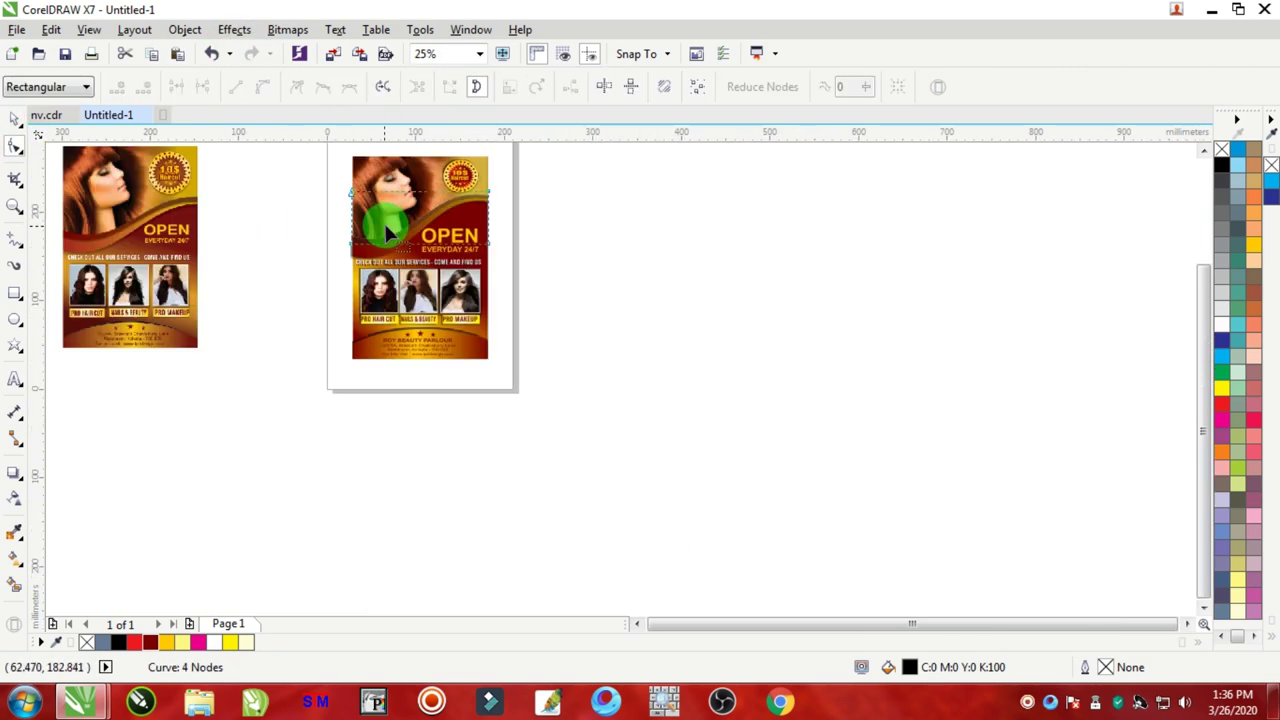
Step: Break the drop shadow group apart on the wave band at the flyer's left
{"action": "scroll", "coordinate": [356, 192], "scroll_direction": "up", "scroll_amount": 2}
{"action": "left_click_drag", "start_coordinate": [337, 236], "coordinate": [374, 333]}
{"action": "scroll", "coordinate": [358, 318], "scroll_direction": "up", "scroll_amount": 6}
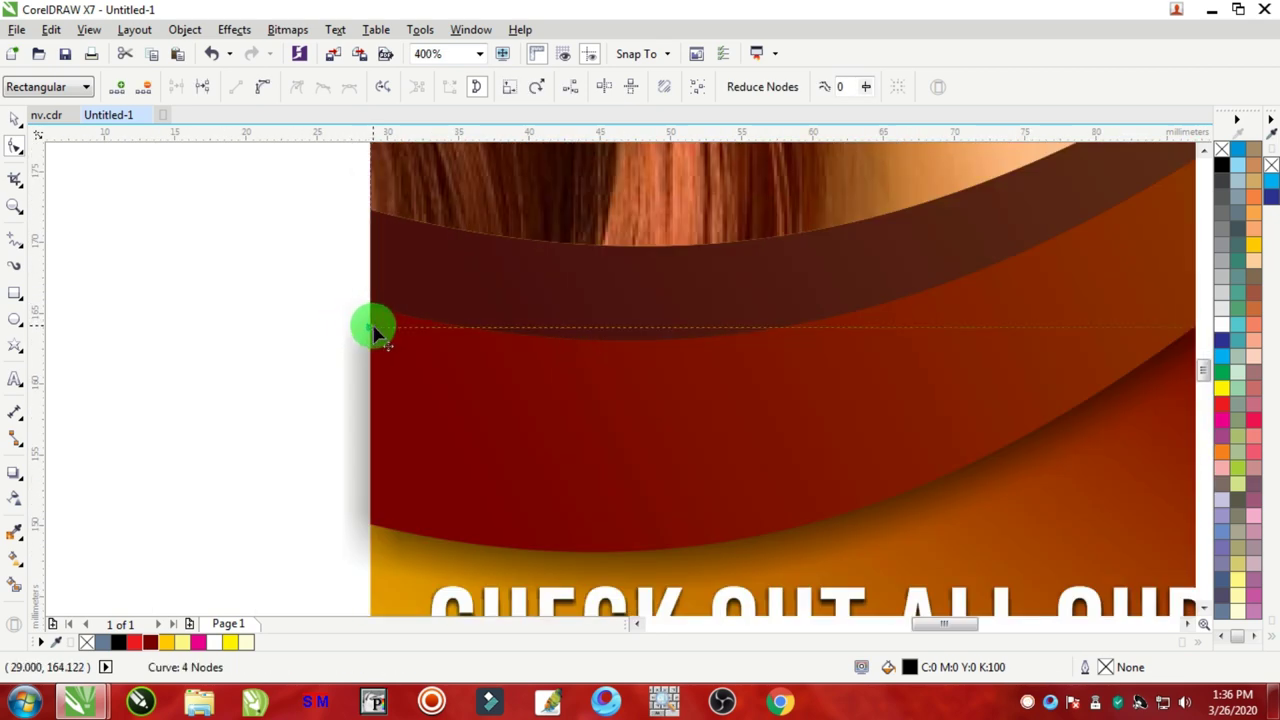
{"action": "scroll", "coordinate": [349, 326], "scroll_direction": "down", "scroll_amount": 4}
{"action": "scroll", "coordinate": [349, 300], "scroll_direction": "up", "scroll_amount": 4}
{"action": "scroll", "coordinate": [349, 300], "scroll_direction": "down", "scroll_amount": 4}
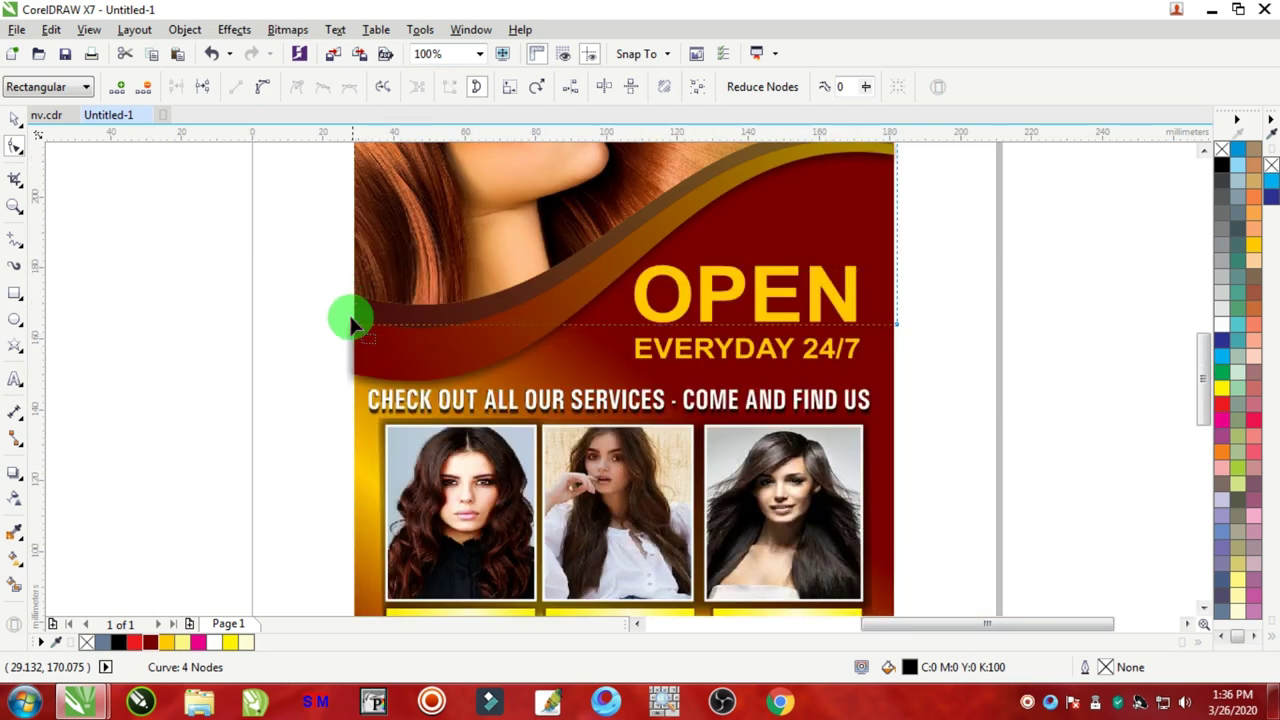
{"action": "scroll", "coordinate": [345, 320], "scroll_direction": "up", "scroll_amount": 2}
{"action": "scroll", "coordinate": [340, 360], "scroll_direction": "up", "scroll_amount": 2}
{"action": "left_click", "coordinate": [14, 118]}
{"action": "left_click", "coordinate": [200, 257]}
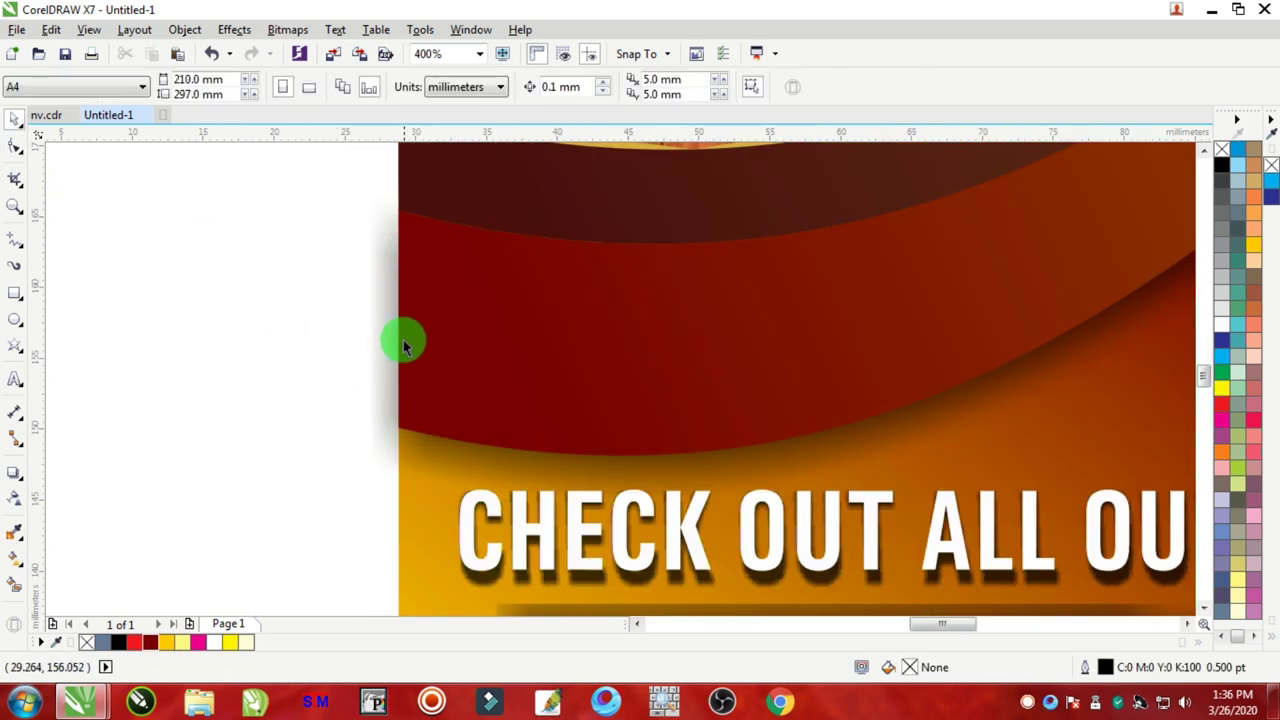
{"action": "left_click", "coordinate": [382, 317]}
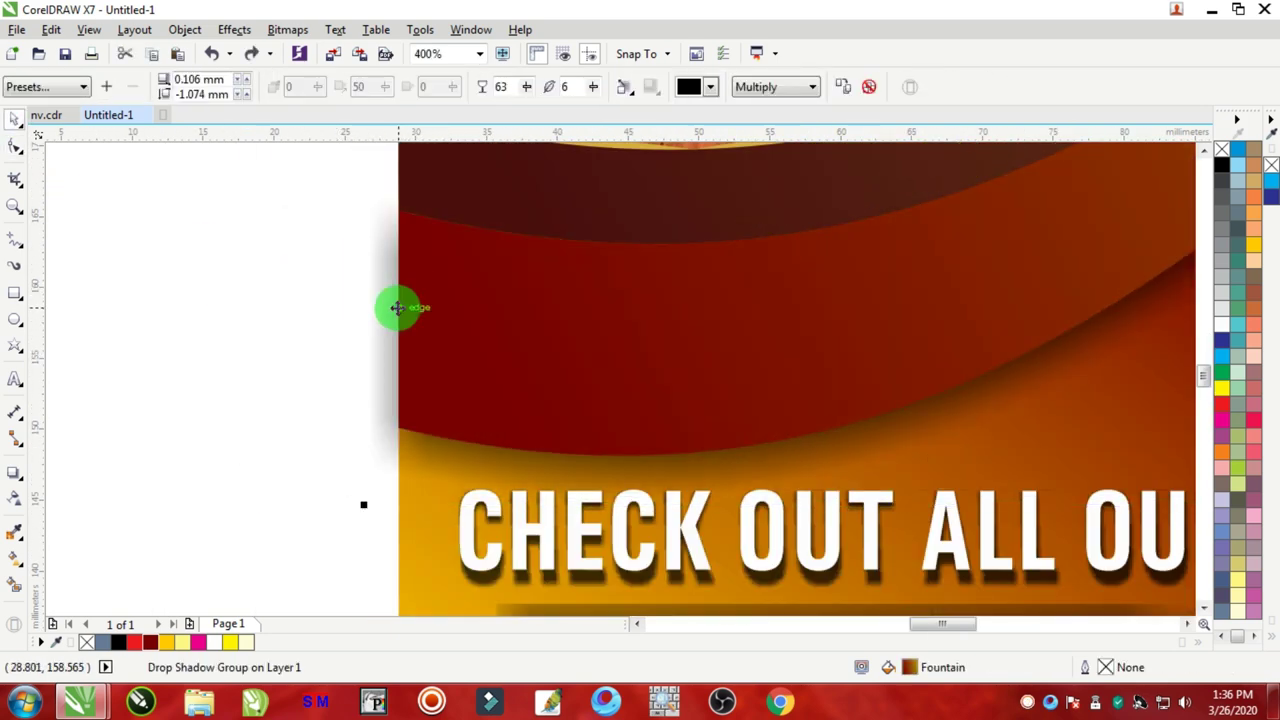
{"action": "right_click", "coordinate": [390, 297]}
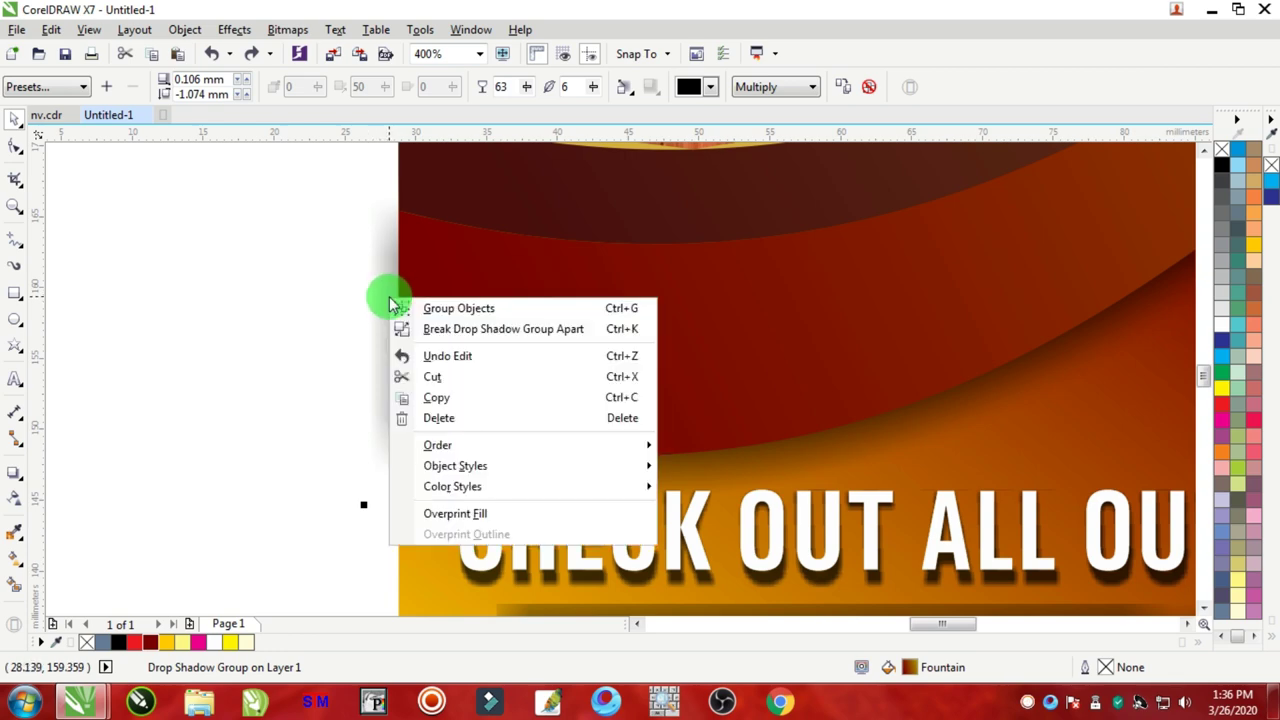
{"action": "left_click", "coordinate": [440, 330]}
Step: Snap the top lens curve's nodes onto the flyer's left and right edges
{"action": "scroll", "coordinate": [437, 334], "scroll_direction": "down", "scroll_amount": 2}
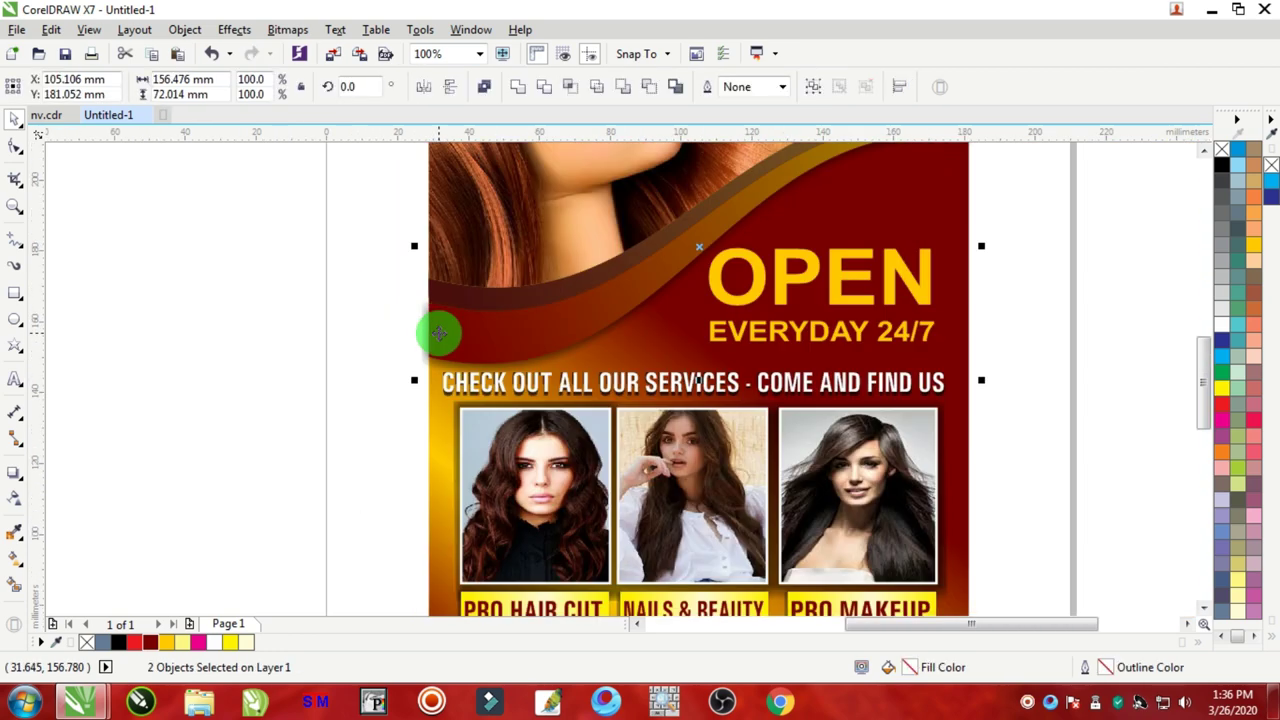
{"action": "left_click", "coordinate": [20, 152]}
{"action": "scroll", "coordinate": [285, 206], "scroll_direction": "down", "scroll_amount": 2}
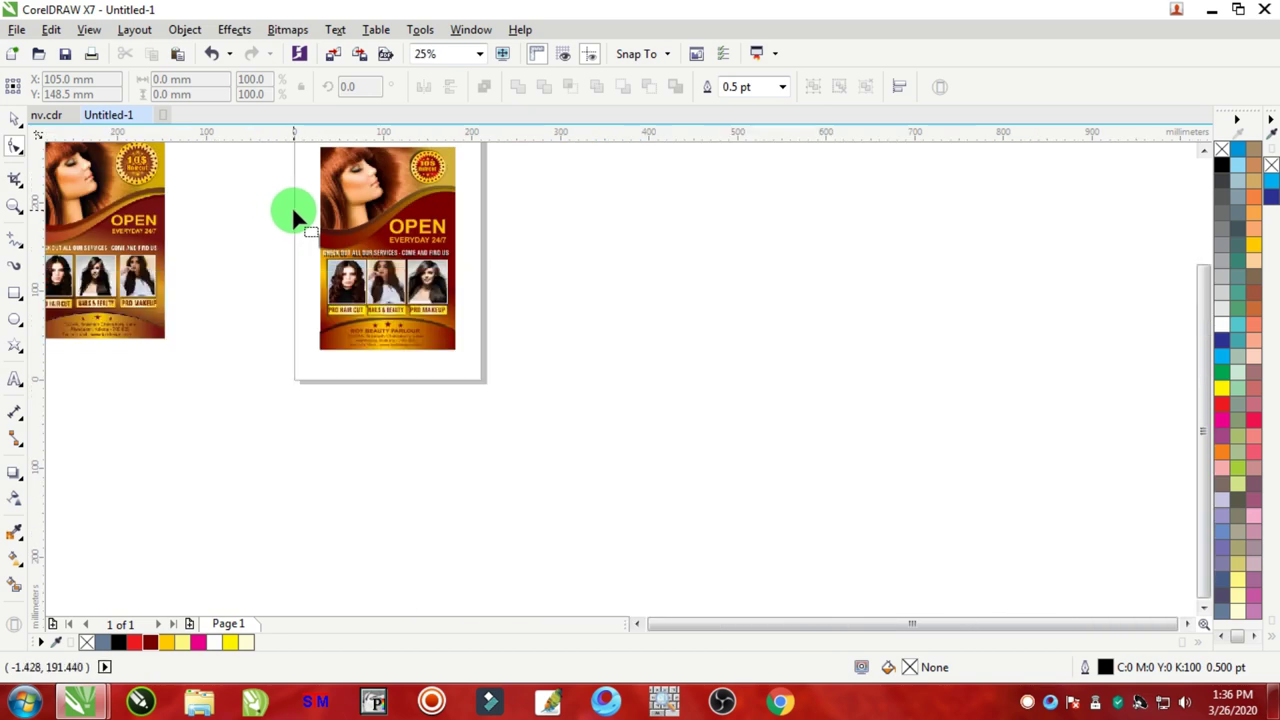
{"action": "scroll", "coordinate": [300, 208], "scroll_direction": "up", "scroll_amount": 2}
{"action": "left_click", "coordinate": [388, 350]}
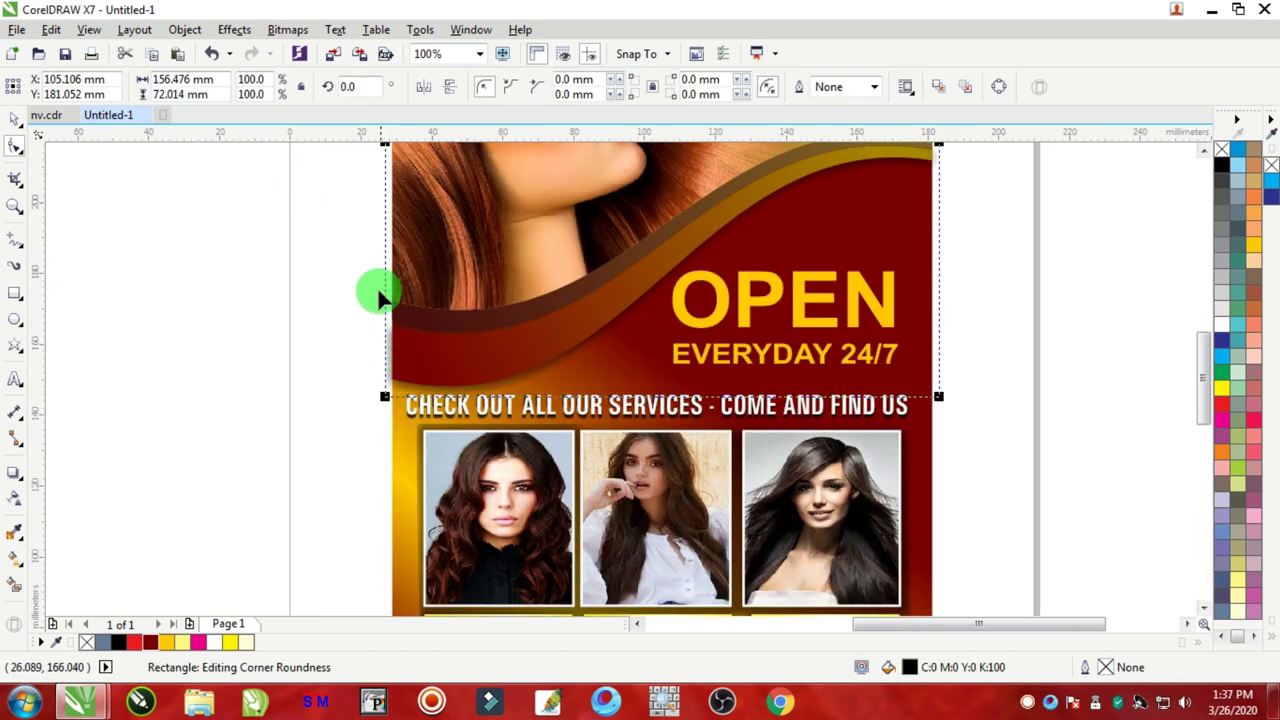
{"action": "scroll", "coordinate": [371, 289], "scroll_direction": "down", "scroll_amount": 2}
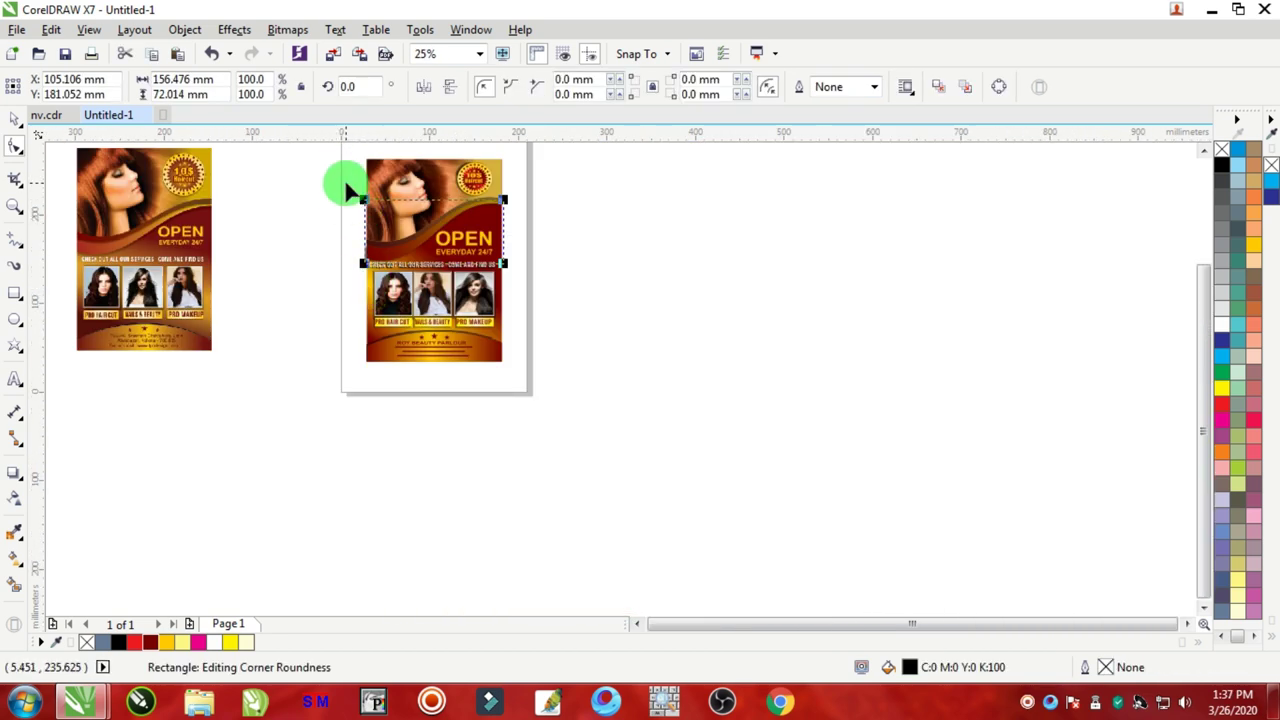
{"action": "scroll", "coordinate": [355, 204], "scroll_direction": "up", "scroll_amount": 1}
{"action": "left_click", "coordinate": [381, 221]}
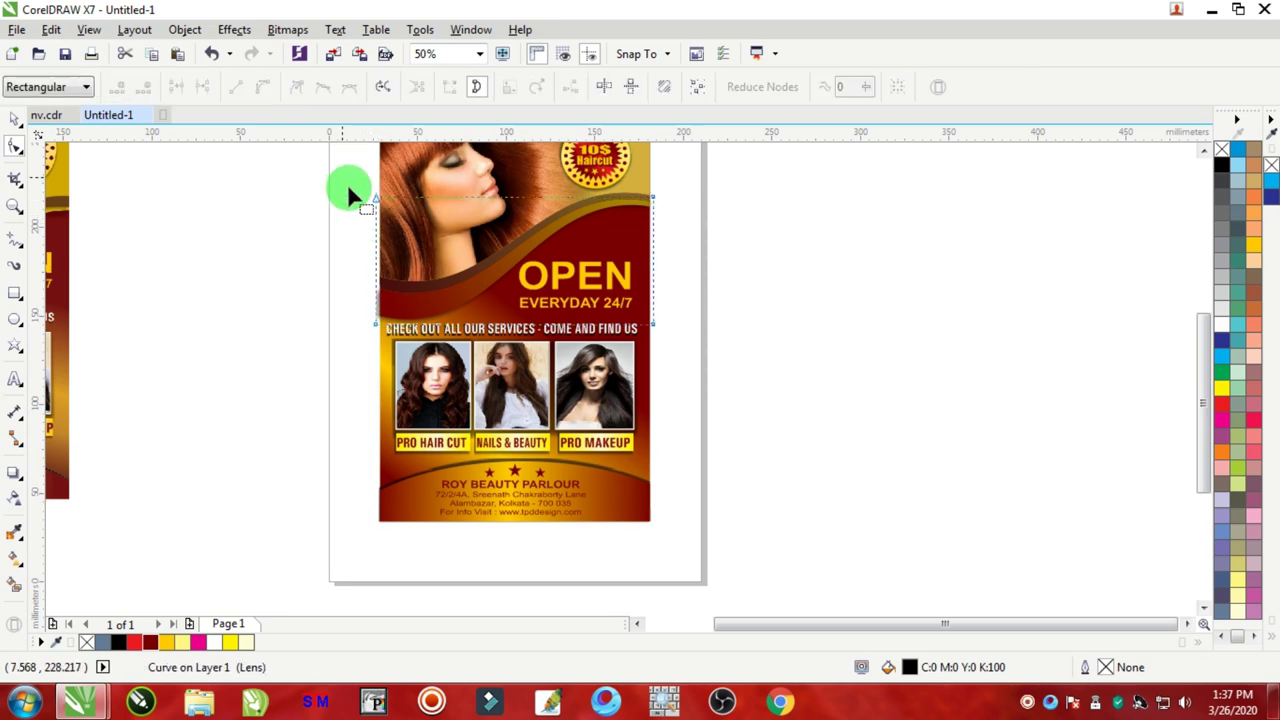
{"action": "left_click", "coordinate": [376, 322]}
{"action": "scroll", "coordinate": [374, 320], "scroll_direction": "up", "scroll_amount": 3}
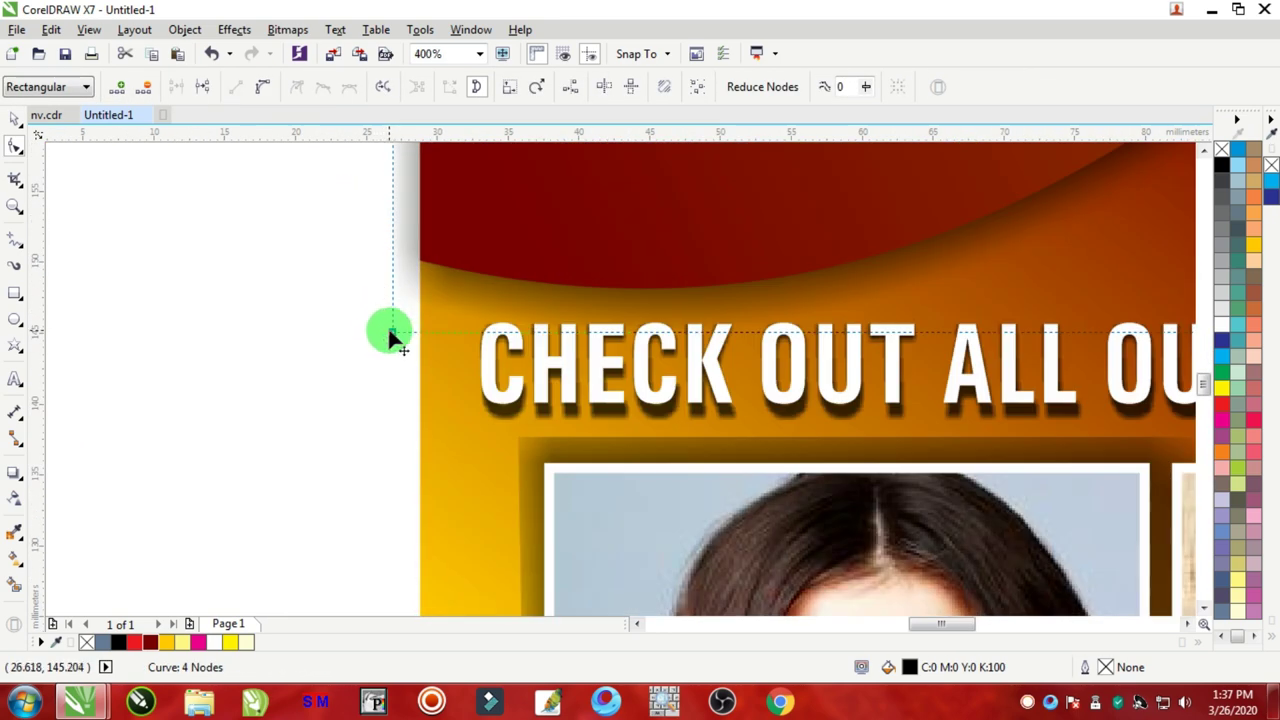
{"action": "left_click_drag", "start_coordinate": [392, 336], "coordinate": [414, 336]}
{"action": "scroll", "coordinate": [414, 336], "scroll_direction": "down", "scroll_amount": 4}
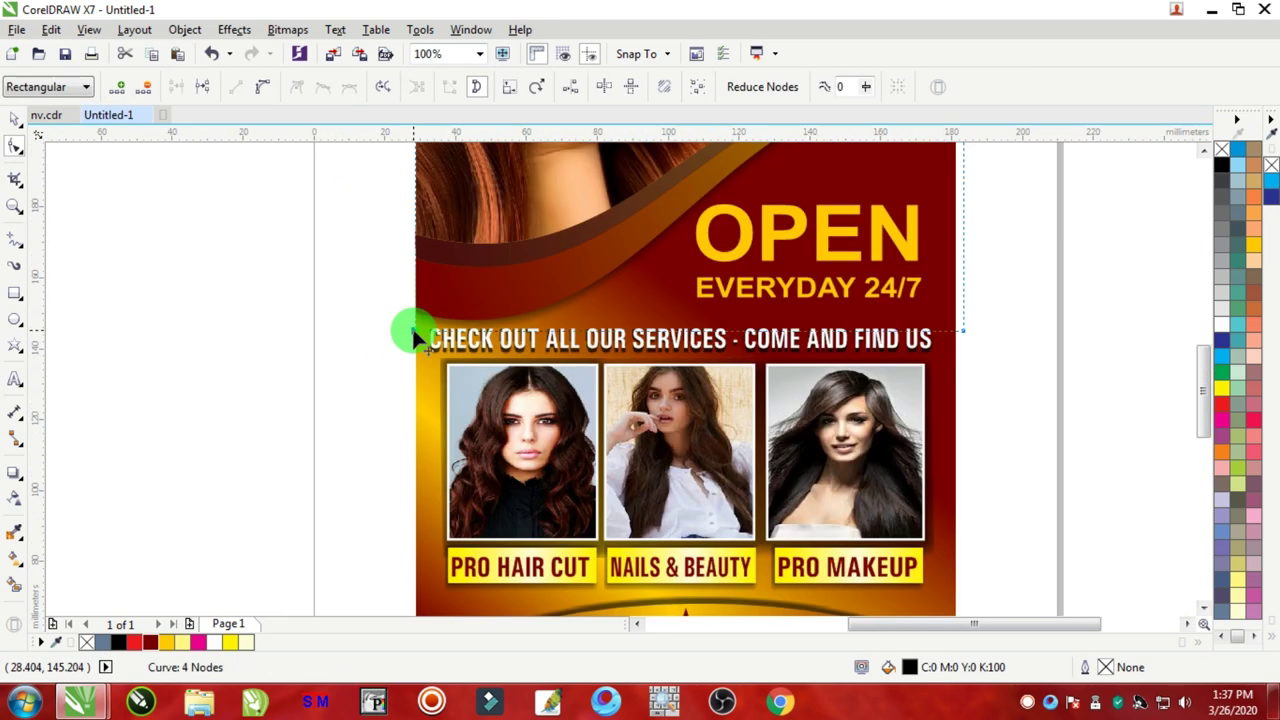
{"action": "scroll", "coordinate": [549, 277], "scroll_direction": "up", "scroll_amount": 2}
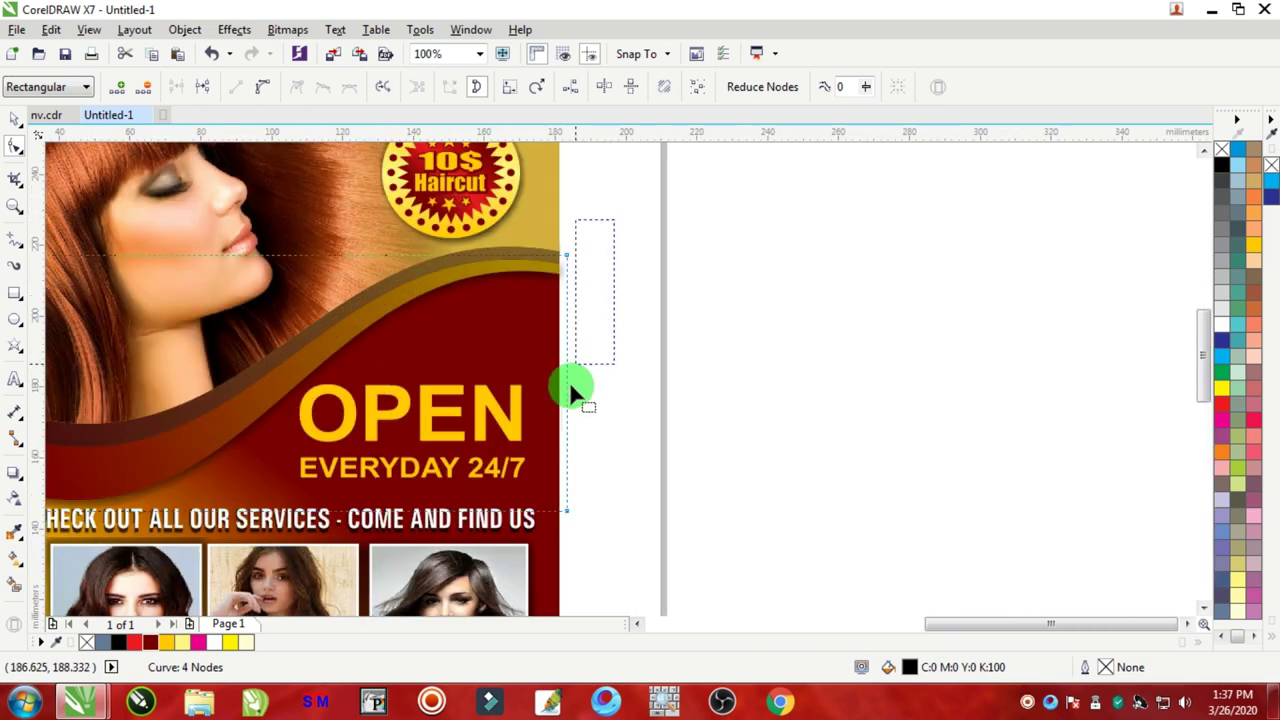
{"action": "scroll", "coordinate": [566, 510], "scroll_direction": "up", "scroll_amount": 2}
{"action": "left_click_drag", "start_coordinate": [583, 504], "coordinate": [551, 508]}
{"action": "scroll", "coordinate": [526, 449], "scroll_direction": "down", "scroll_amount": 2}
{"action": "scroll", "coordinate": [537, 296], "scroll_direction": "down", "scroll_amount": 2}
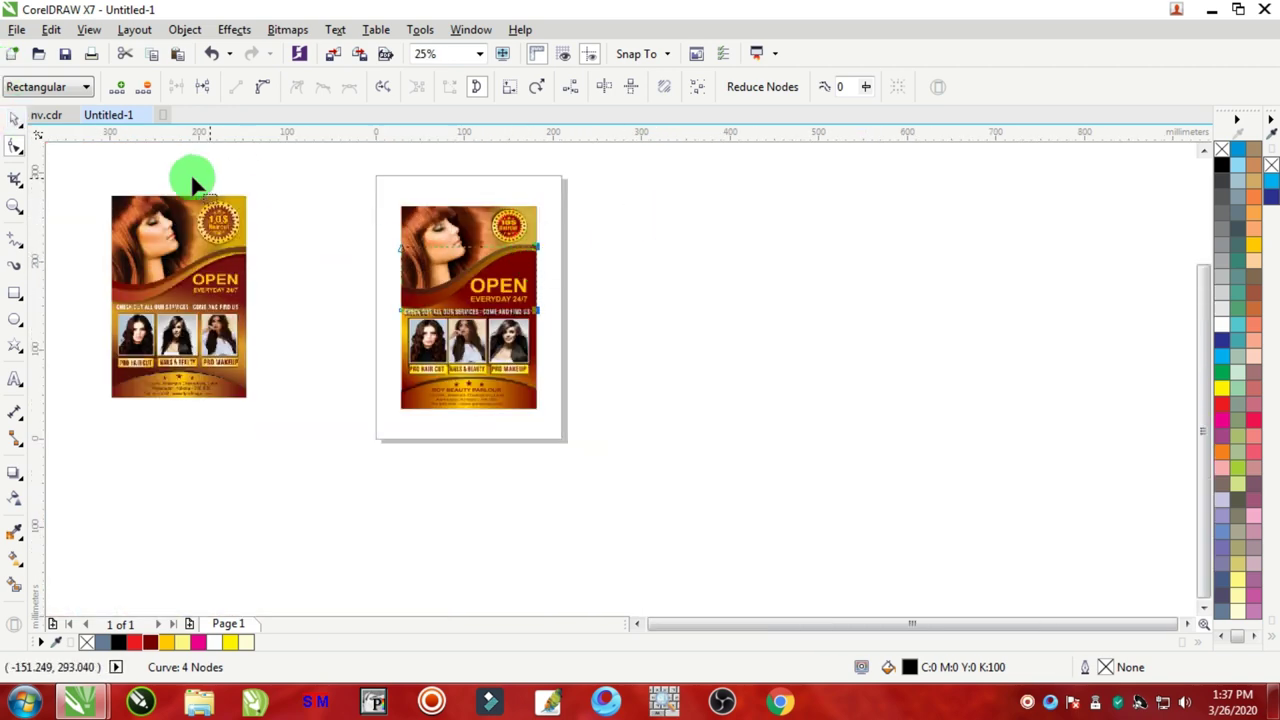
Step: Snap the lower-right node of the lens curve over the wavy band to the flyer's right edge
{"action": "left_click", "coordinate": [10, 122]}
{"action": "scroll", "coordinate": [536, 240], "scroll_direction": "up", "scroll_amount": 3}
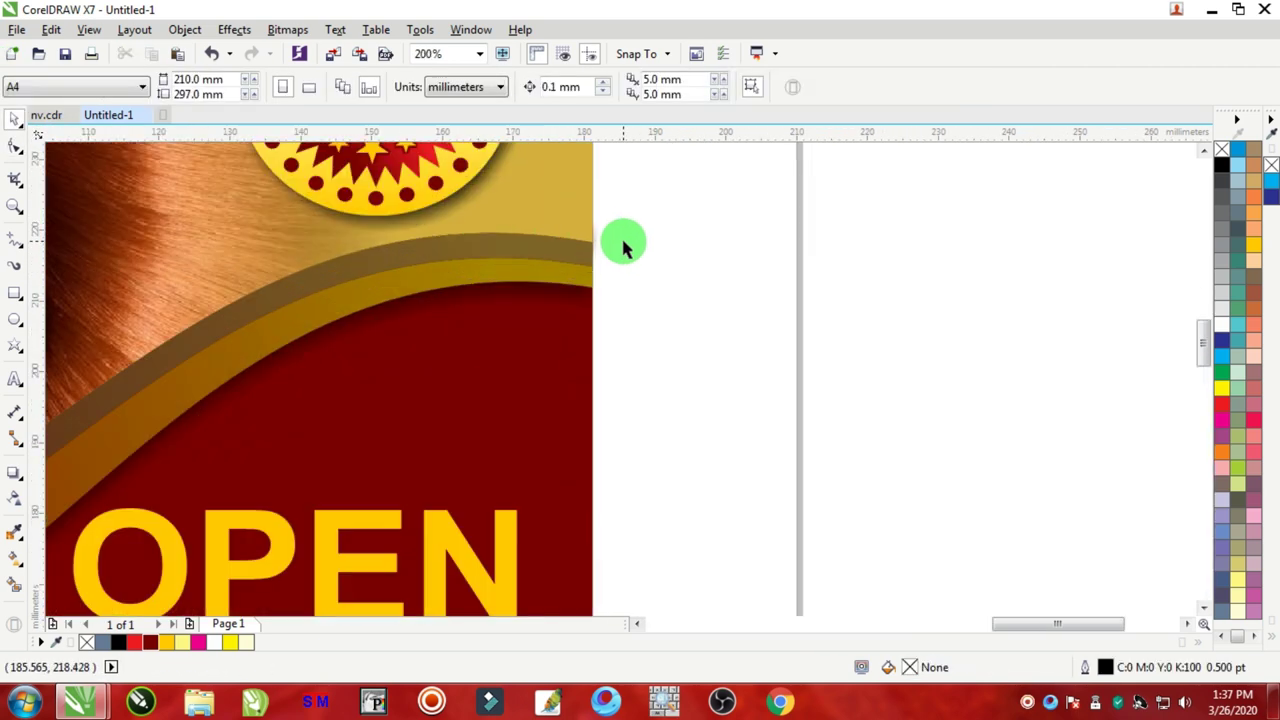
{"action": "left_click", "coordinate": [600, 247]}
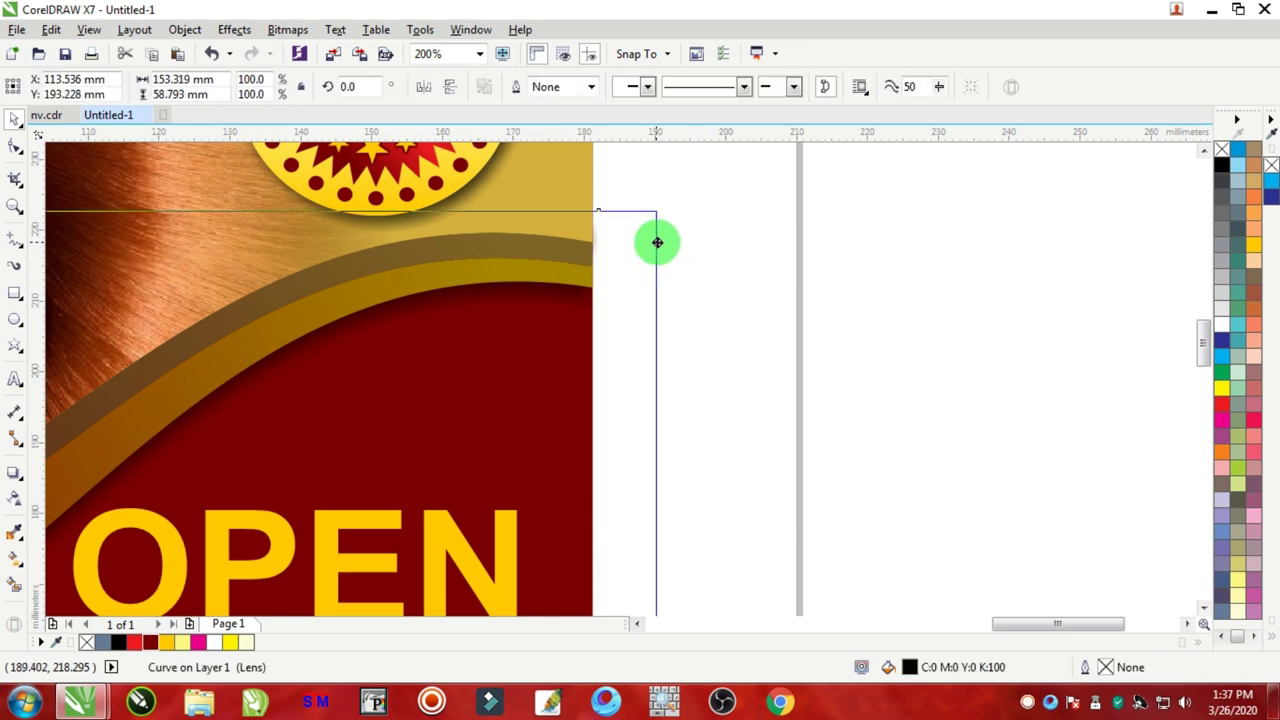
{"action": "scroll", "coordinate": [666, 260], "scroll_direction": "down", "scroll_amount": 2}
{"action": "left_click", "coordinate": [16, 146]}
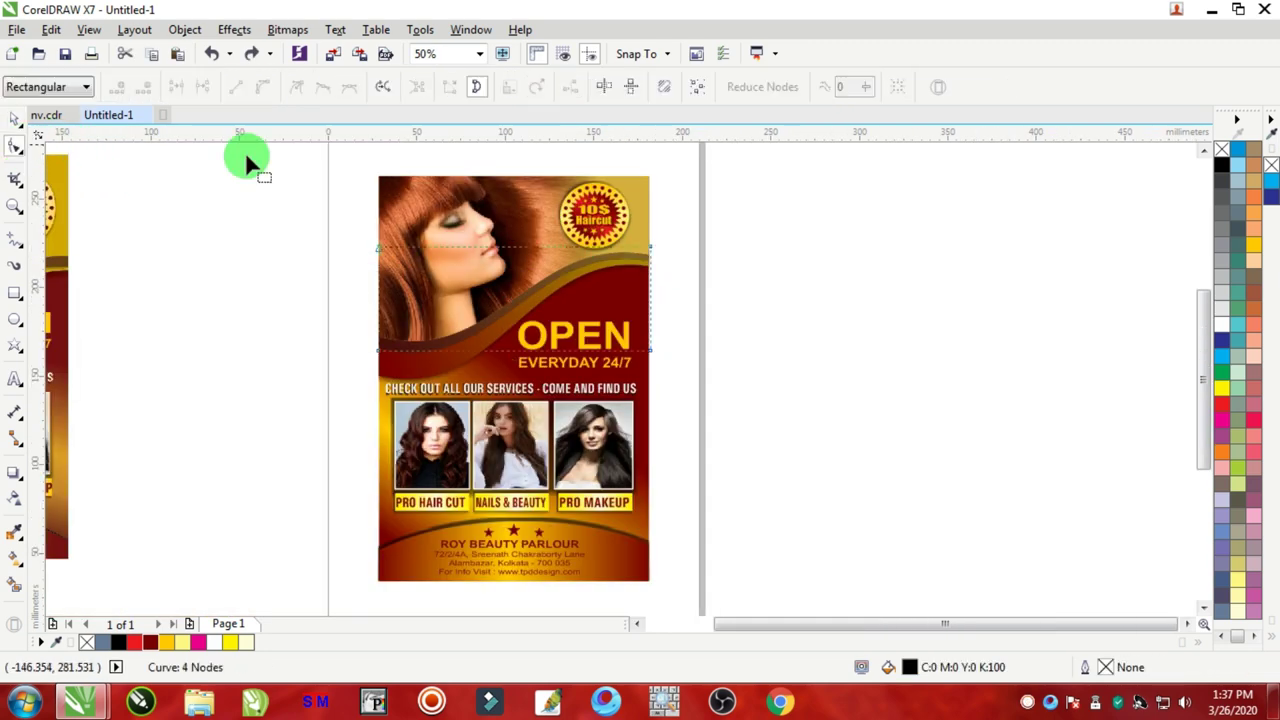
{"action": "left_click", "coordinate": [614, 205]}
{"action": "left_click", "coordinate": [651, 350]}
{"action": "scroll", "coordinate": [662, 350], "scroll_direction": "up", "scroll_amount": 2}
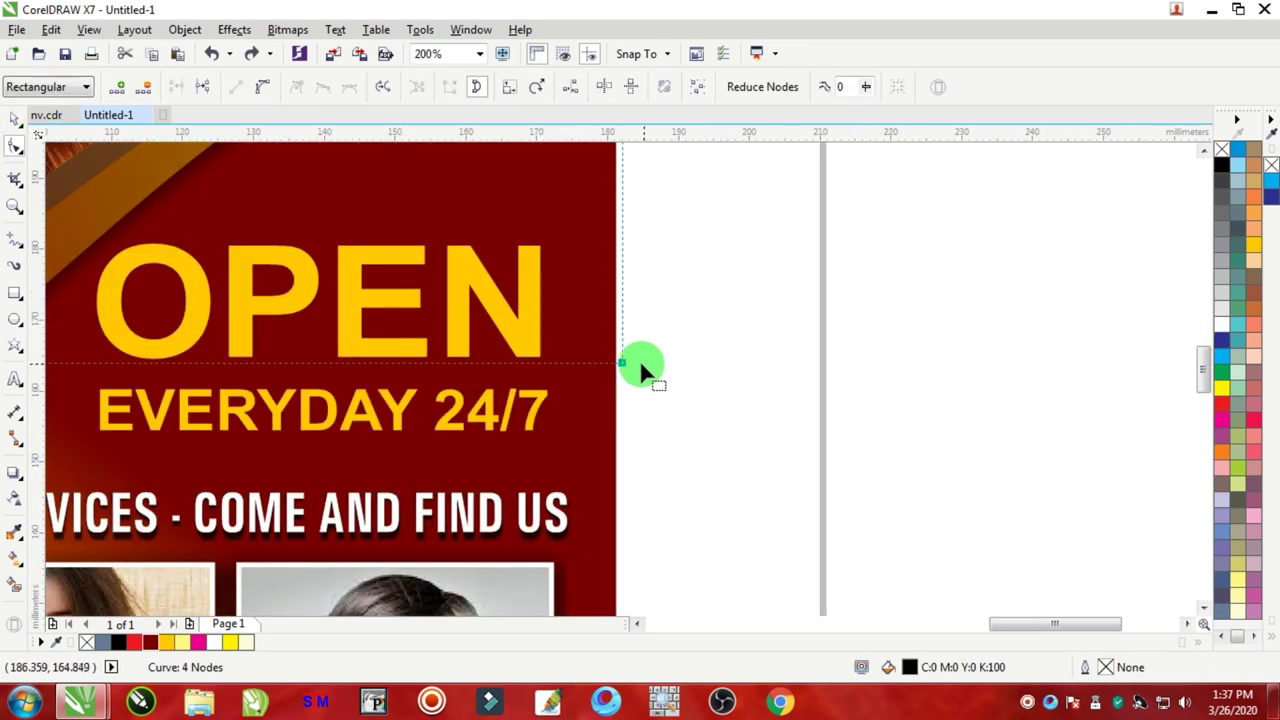
{"action": "left_click", "coordinate": [623, 368]}
{"action": "scroll", "coordinate": [623, 368], "scroll_direction": "down", "scroll_amount": 4}
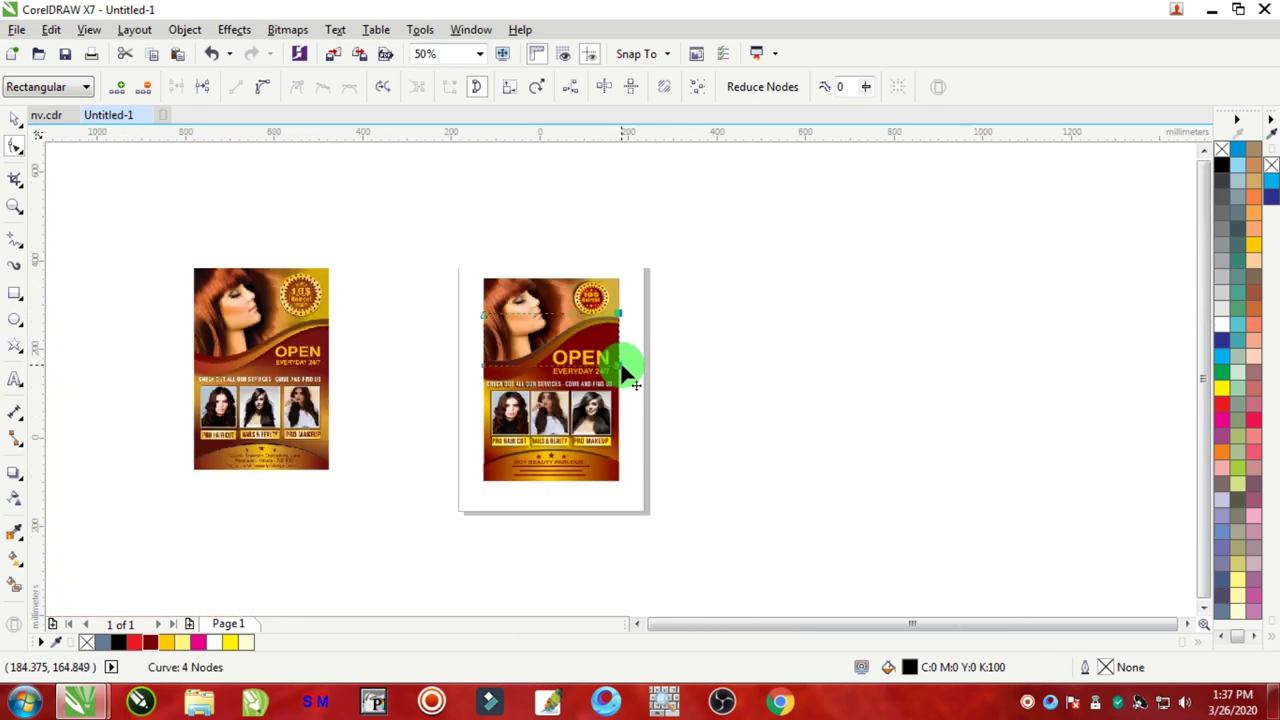
{"action": "scroll", "coordinate": [620, 415], "scroll_direction": "up", "scroll_amount": 3}
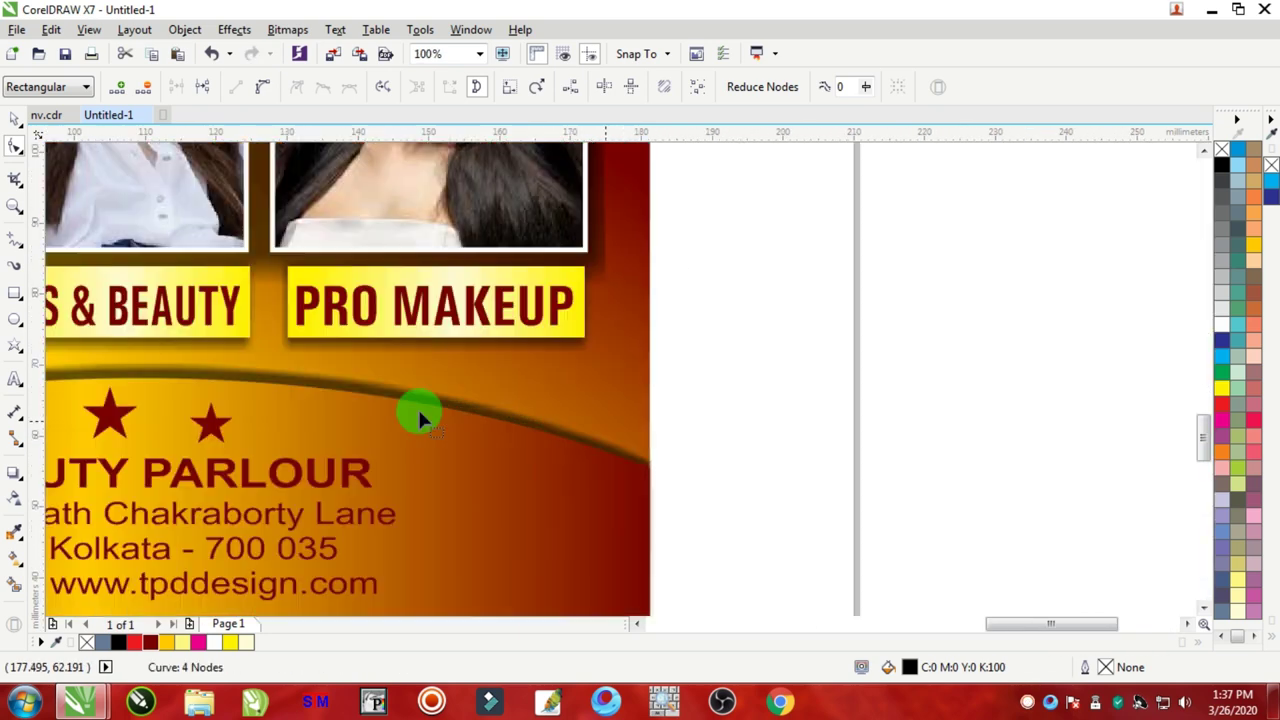
Step: Convert the lens rectangle at the flyer's bottom to curves with Ctrl+Q
{"action": "left_click", "coordinate": [14, 120]}
{"action": "left_click", "coordinate": [750, 352]}
{"action": "scroll", "coordinate": [734, 414], "scroll_direction": "down", "scroll_amount": 2}
{"action": "scroll", "coordinate": [731, 404], "scroll_direction": "up", "scroll_amount": 2}
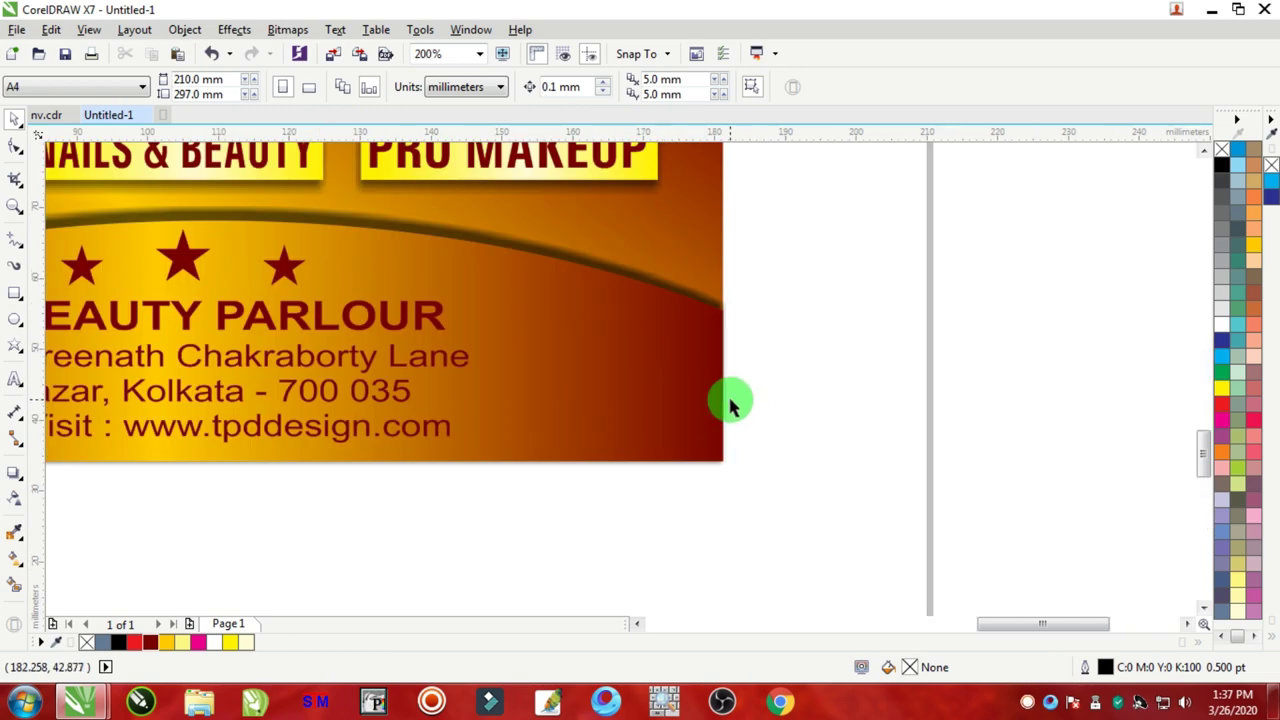
{"action": "left_click_drag", "start_coordinate": [731, 404], "coordinate": [814, 394]}
{"action": "key", "text": "Escape"}
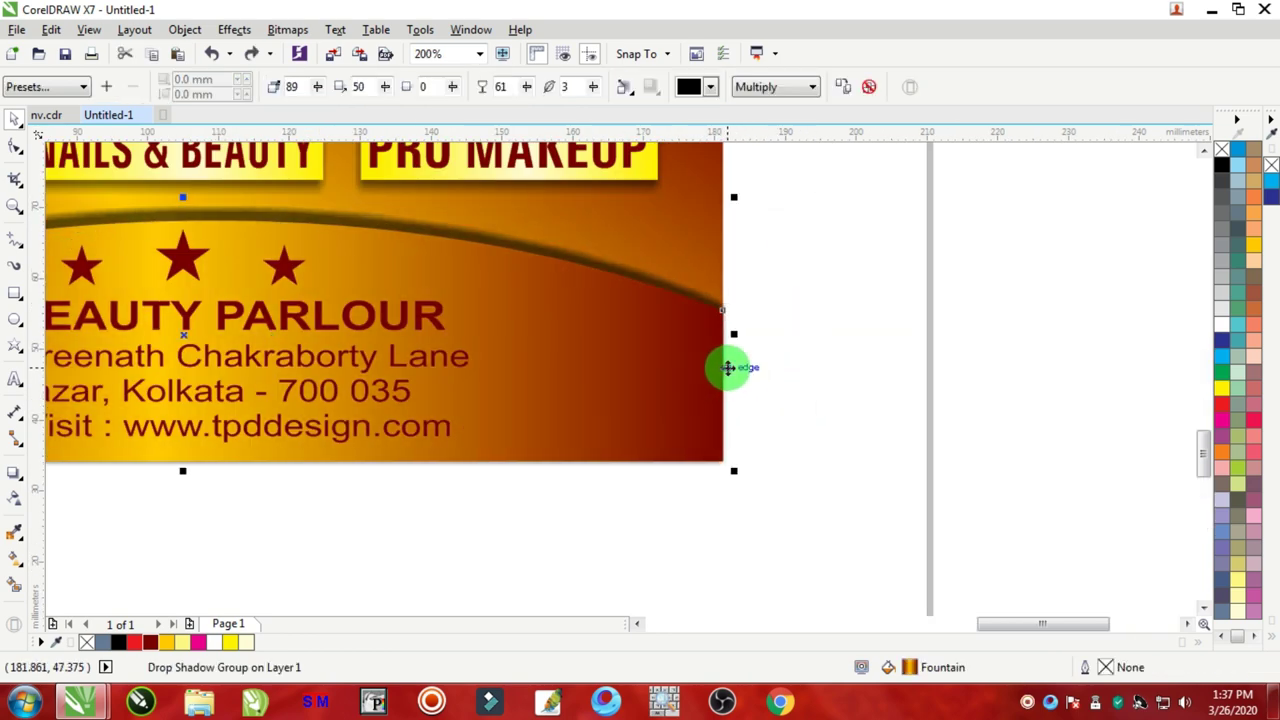
{"action": "right_click", "coordinate": [728, 368]}
{"action": "left_click", "coordinate": [780, 330]}
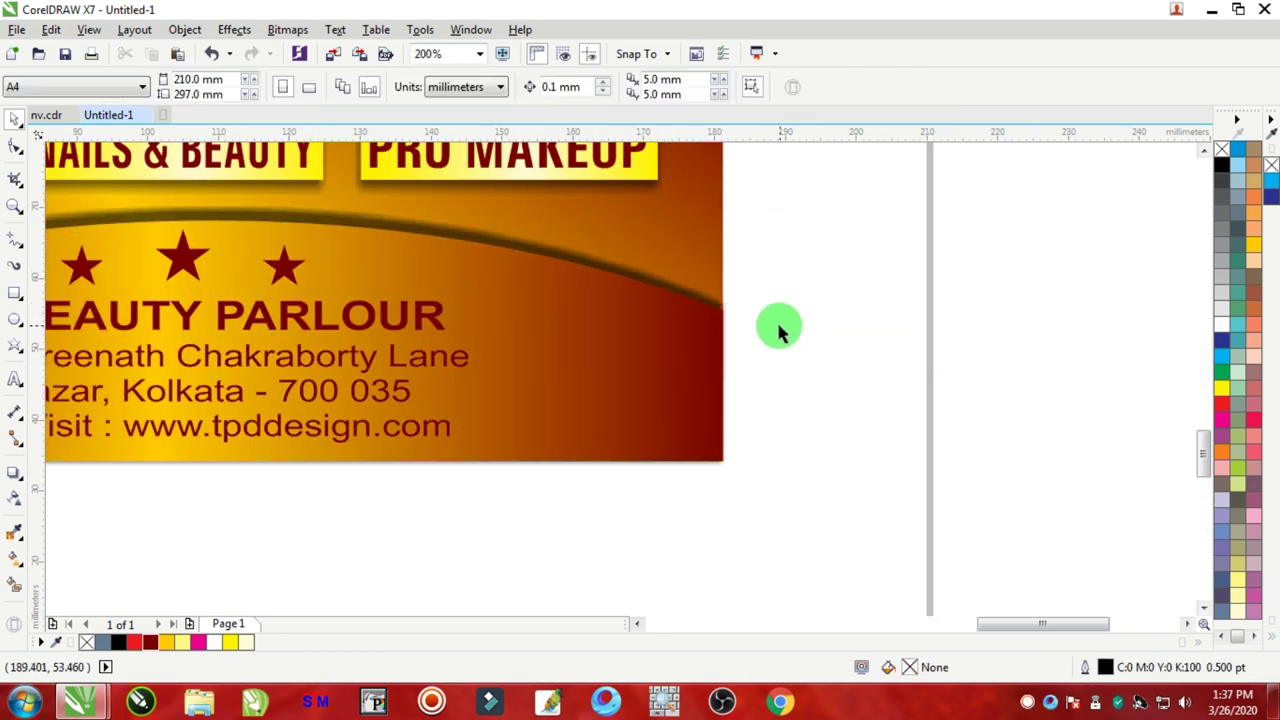
{"action": "left_click_drag", "start_coordinate": [729, 337], "coordinate": [794, 340]}
{"action": "key", "text": "Escape"}
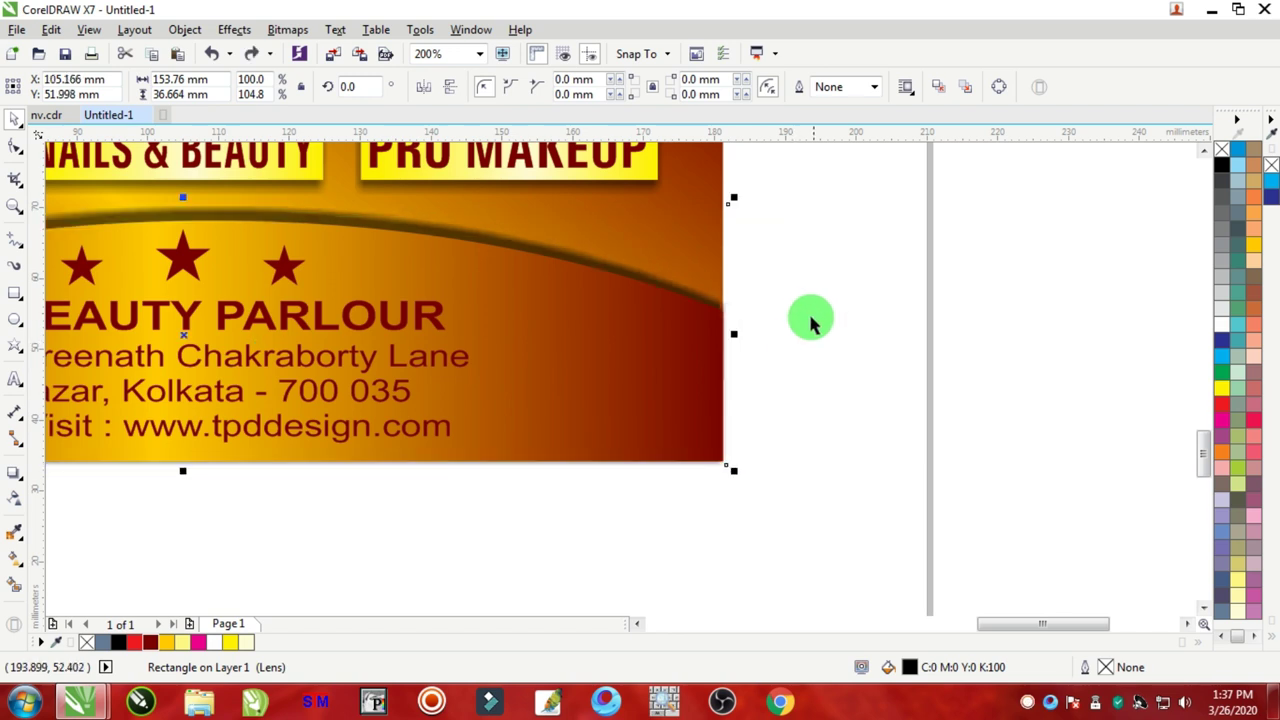
{"action": "key", "text": "ctrl+q"}
Step: Snap the bottom curve's corner nodes flush with the flyer's bottom-right and bottom-left corners
{"action": "left_click", "coordinate": [16, 150]}
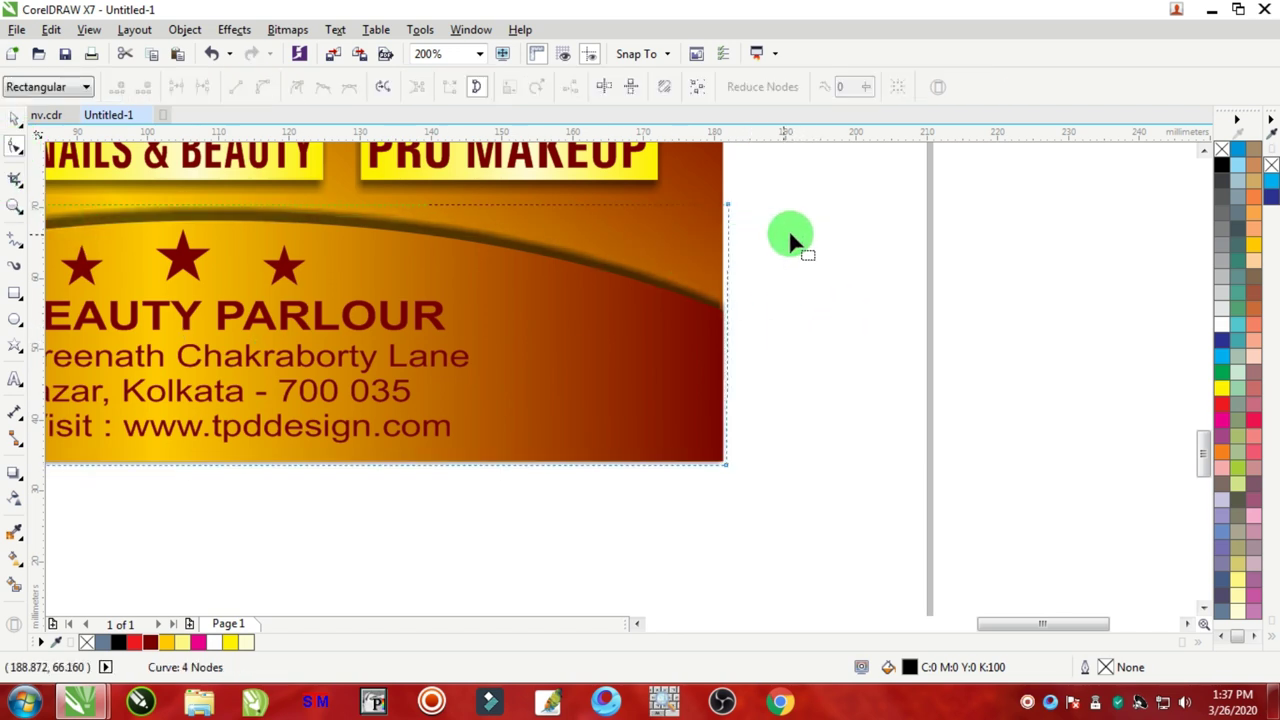
{"action": "left_click", "coordinate": [722, 462]}
{"action": "scroll", "coordinate": [722, 462], "scroll_direction": "up", "scroll_amount": 2}
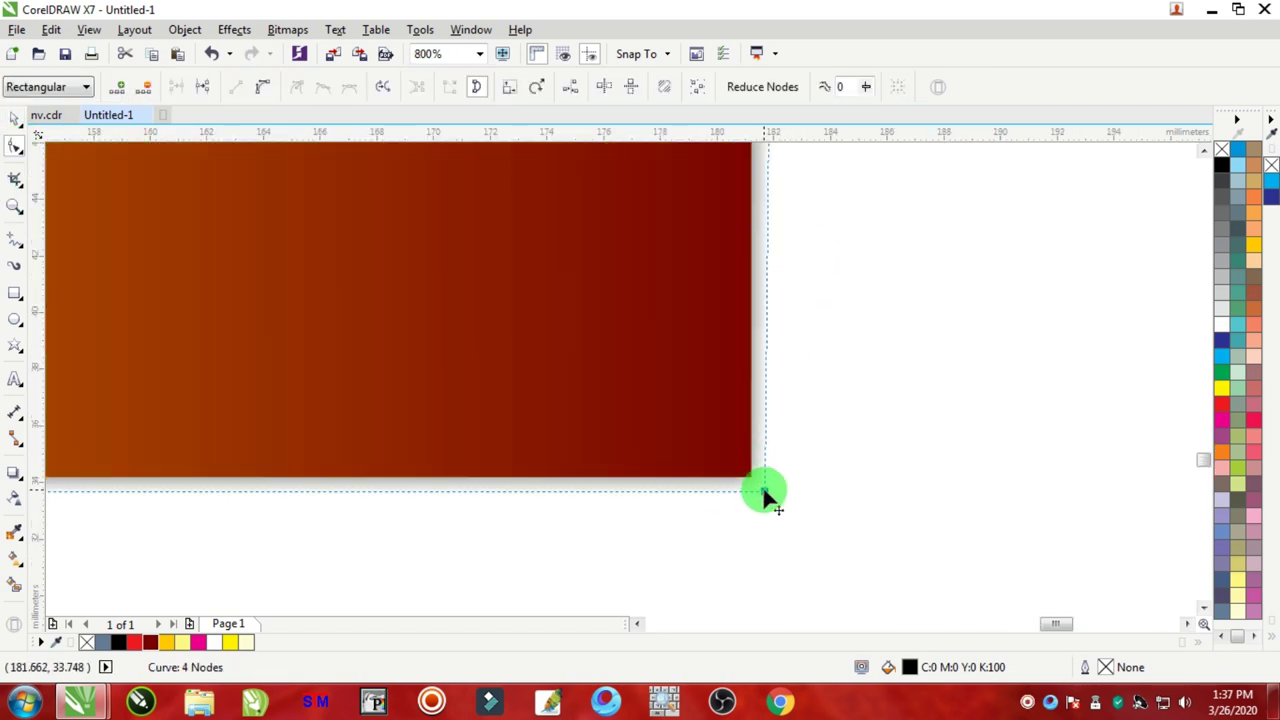
{"action": "left_click_drag", "start_coordinate": [764, 492], "coordinate": [368, 492]}
{"action": "scroll", "coordinate": [663, 480], "scroll_direction": "down", "scroll_amount": 5}
{"action": "scroll", "coordinate": [412, 479], "scroll_direction": "up", "scroll_amount": 4}
{"action": "scroll", "coordinate": [374, 477], "scroll_direction": "down", "scroll_amount": 3}
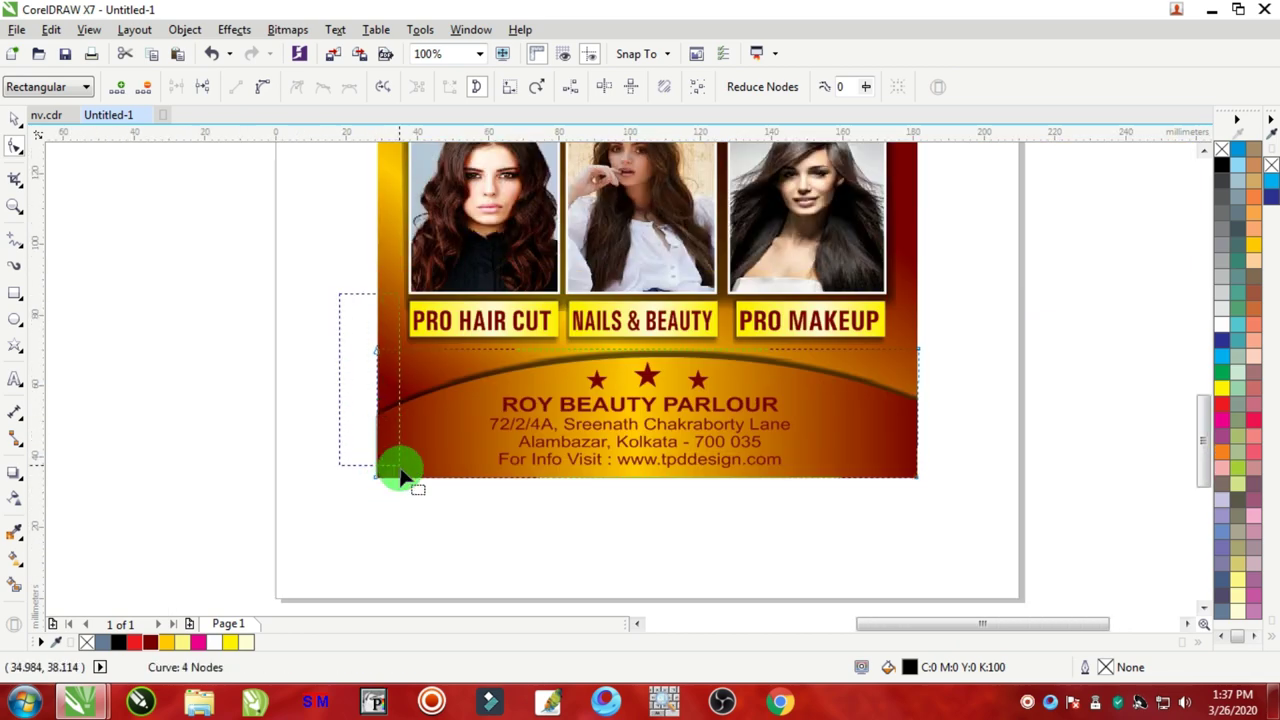
{"action": "scroll", "coordinate": [386, 476], "scroll_direction": "up", "scroll_amount": 3}
{"action": "left_click_drag", "start_coordinate": [316, 565], "coordinate": [349, 543]}
{"action": "scroll", "coordinate": [360, 525], "scroll_direction": "down", "scroll_amount": 2}
{"action": "scroll", "coordinate": [390, 420], "scroll_direction": "down", "scroll_amount": 1}
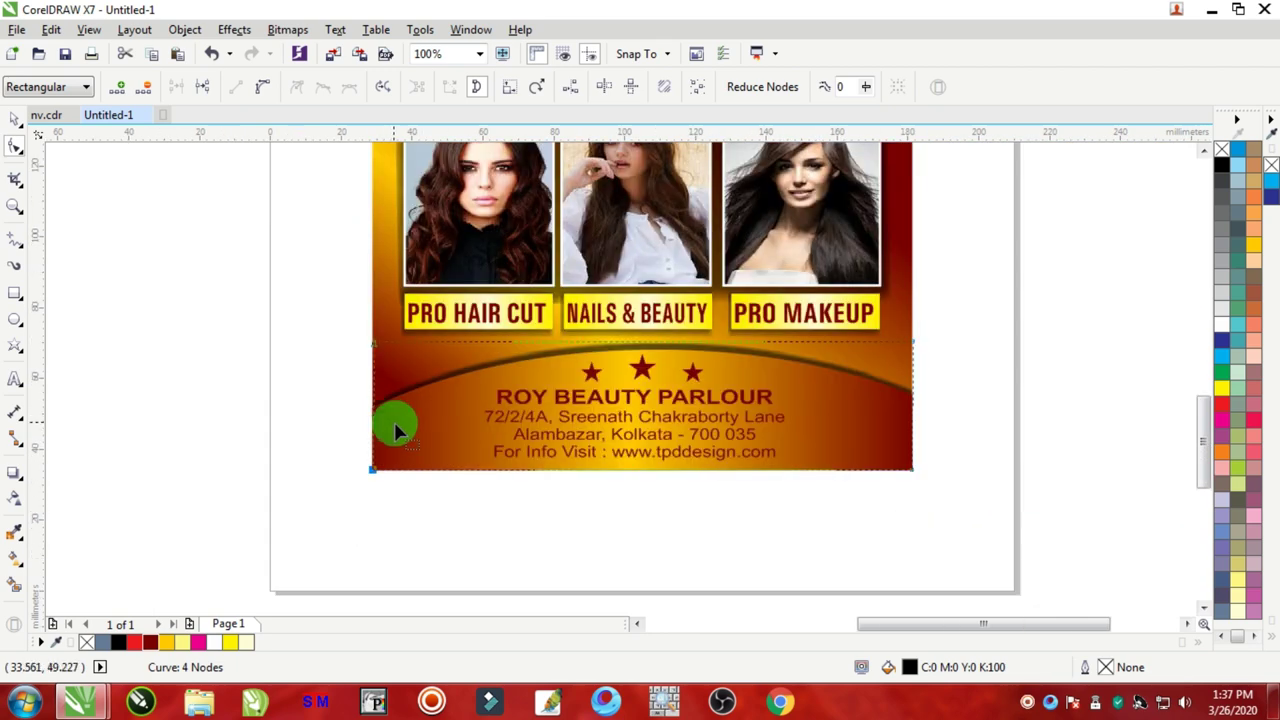
{"action": "left_click", "coordinate": [14, 120]}
{"action": "left_click", "coordinate": [310, 338]}
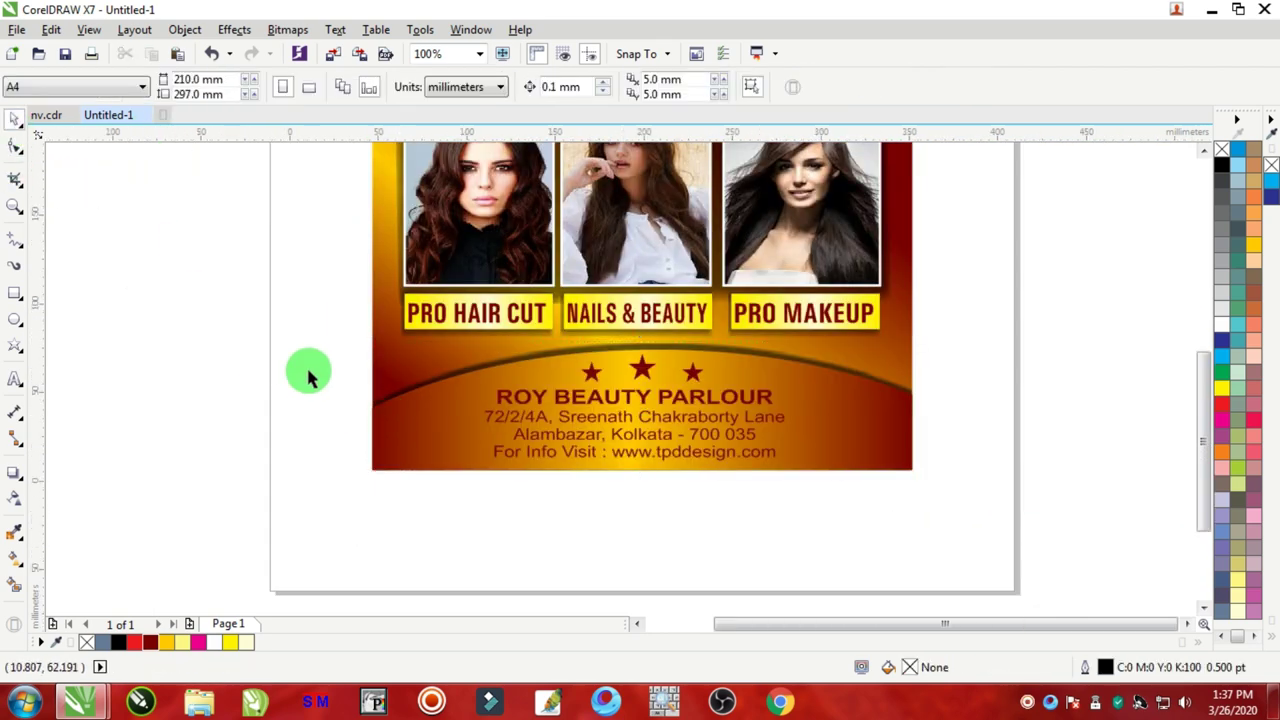
{"action": "scroll", "coordinate": [340, 360], "scroll_direction": "down", "scroll_amount": 2}
{"action": "scroll", "coordinate": [350, 347], "scroll_direction": "up", "scroll_amount": 2}
Step: Switch units to inches and set the page size to 12 × 18 inches
{"action": "scroll", "coordinate": [353, 347], "scroll_direction": "down", "scroll_amount": 2}
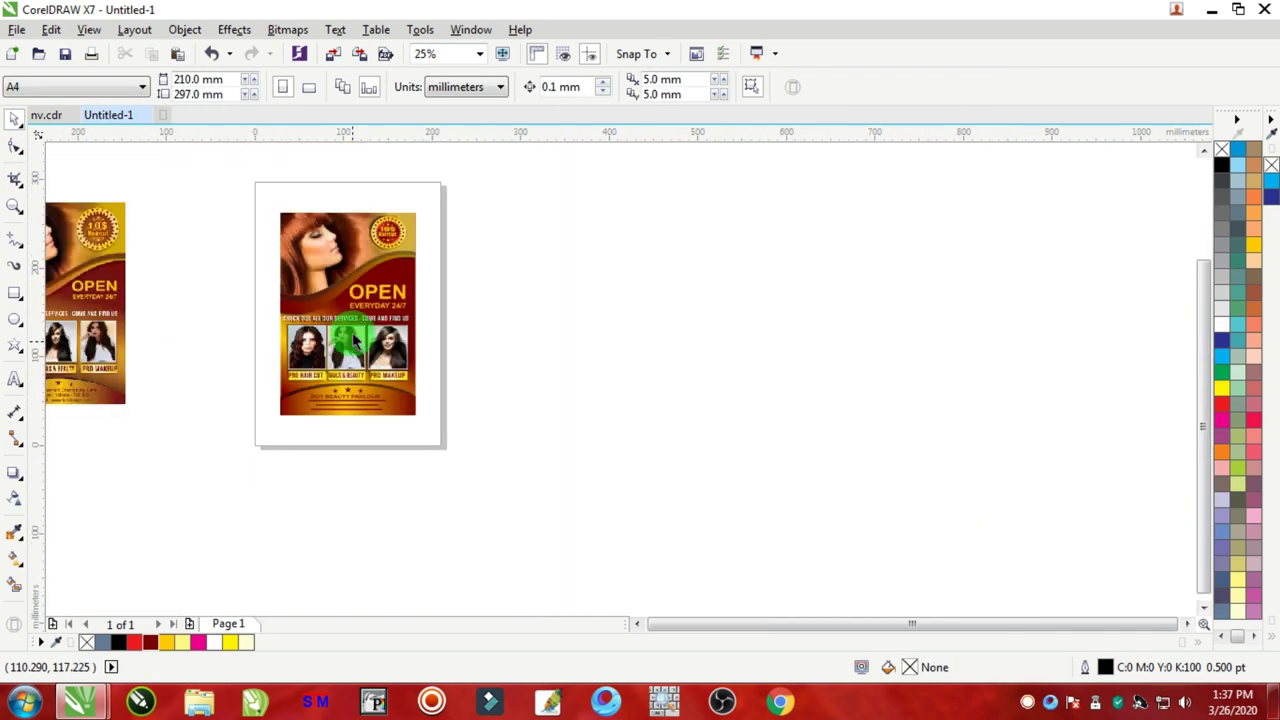
{"action": "scroll", "coordinate": [348, 263], "scroll_direction": "up", "scroll_amount": 1}
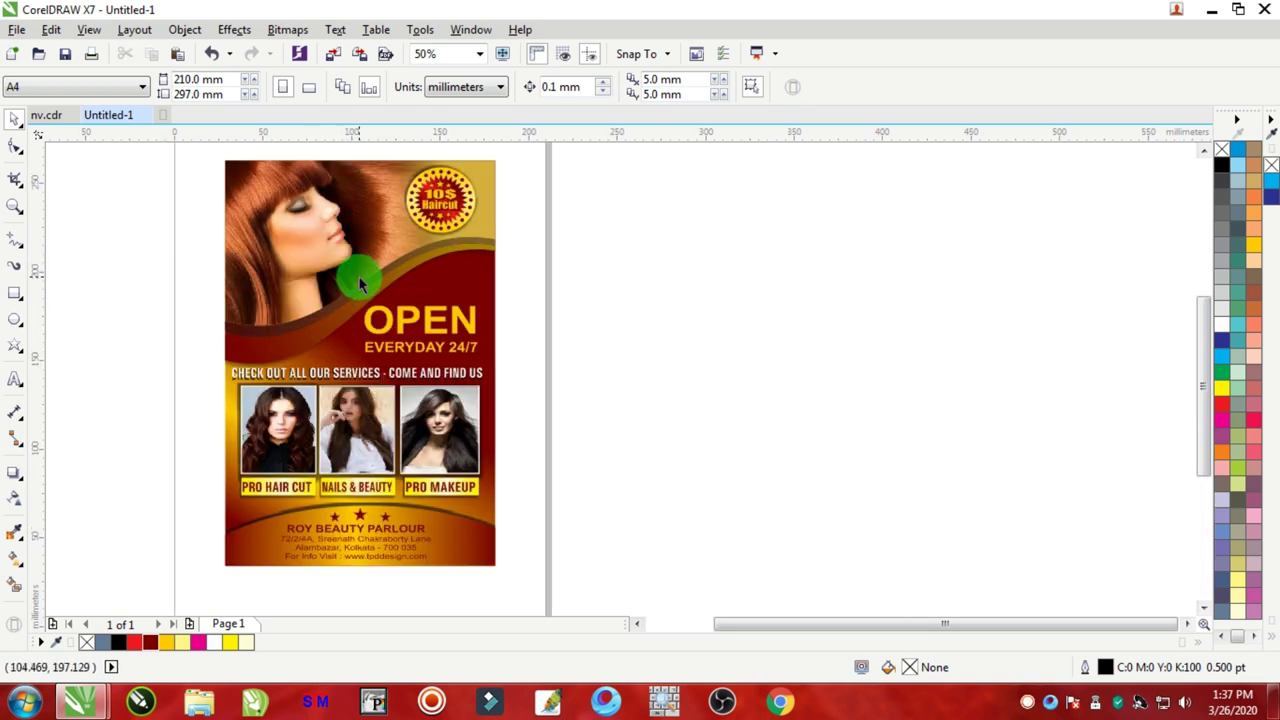
{"action": "scroll", "coordinate": [360, 282], "scroll_direction": "down", "scroll_amount": 1}
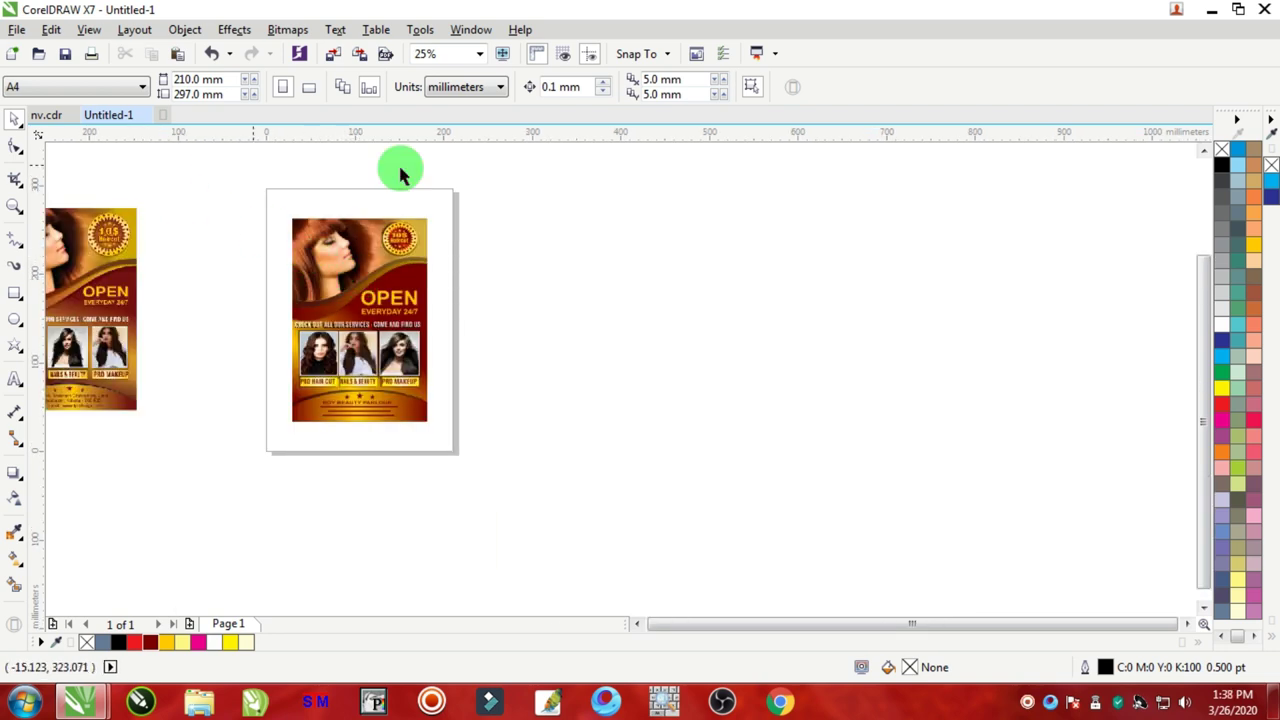
{"action": "scroll", "coordinate": [155, 207], "scroll_direction": "down", "scroll_amount": 3}
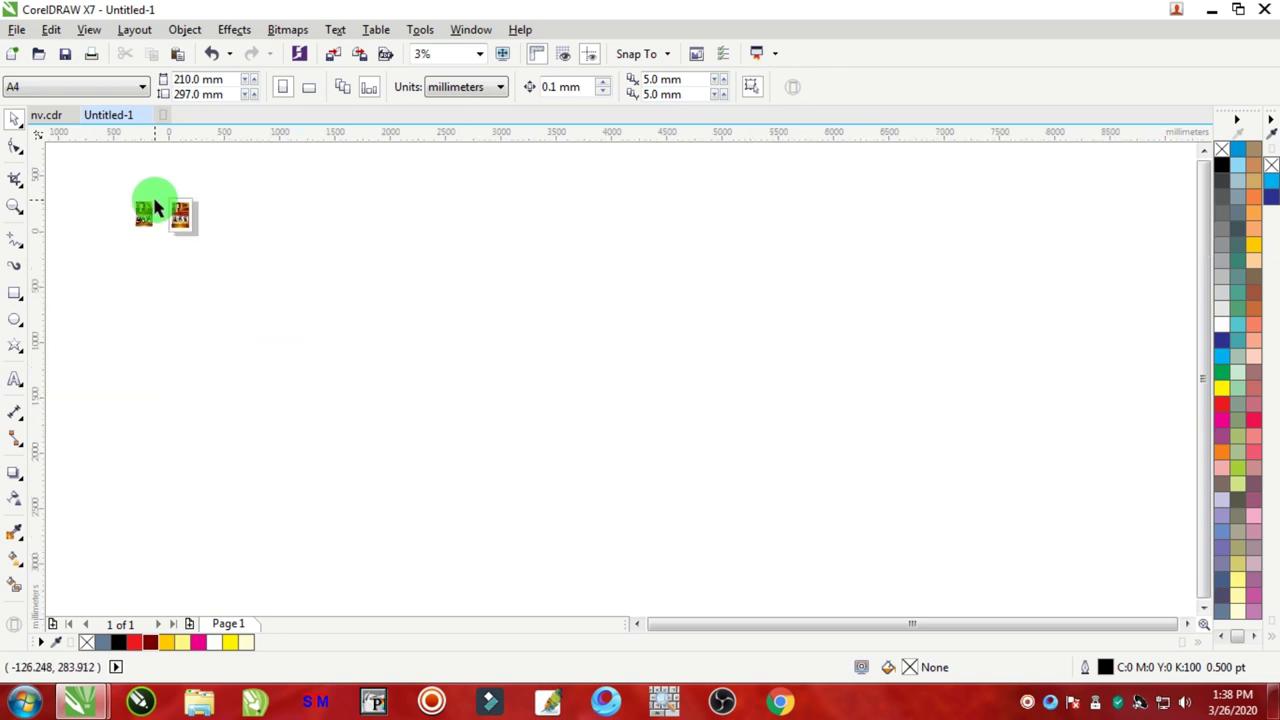
{"action": "left_click", "coordinate": [141, 217]}
{"action": "scroll", "coordinate": [129, 180], "scroll_direction": "up", "scroll_amount": 2}
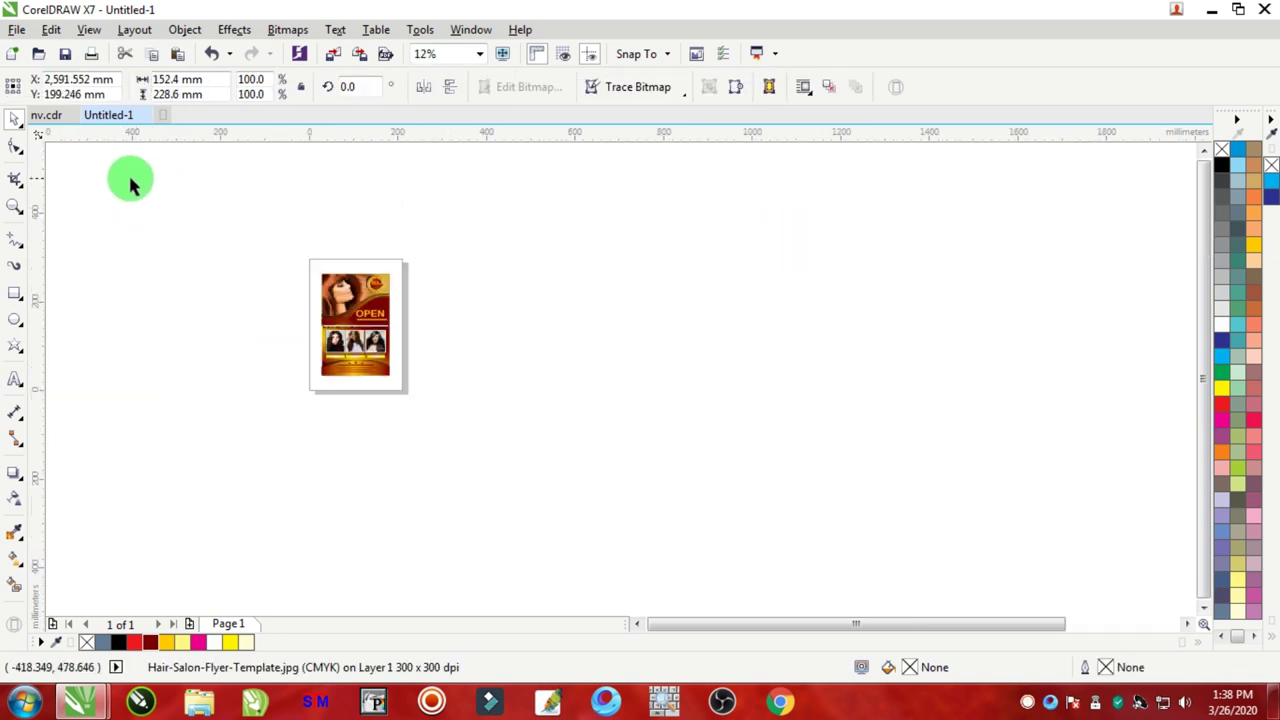
{"action": "left_click", "coordinate": [543, 154]}
{"action": "left_click", "coordinate": [492, 92]}
{"action": "left_click", "coordinate": [455, 108]}
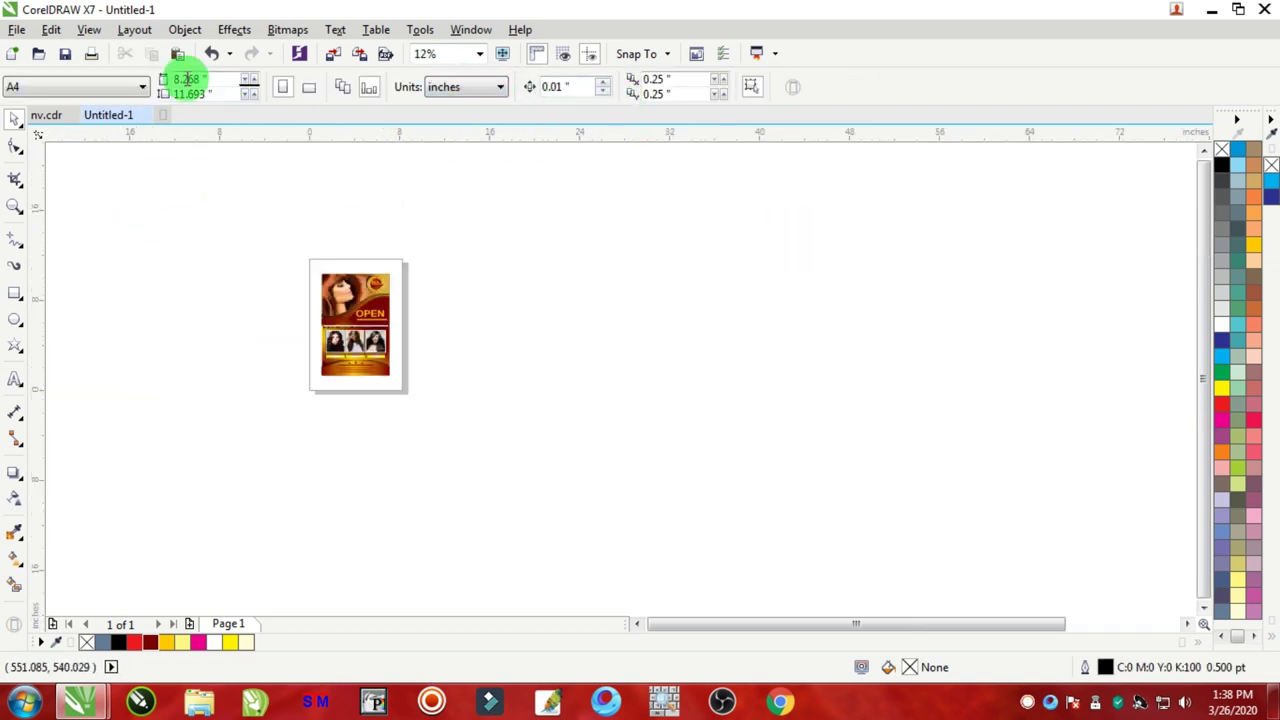
{"action": "key", "text": "shift+Home"}
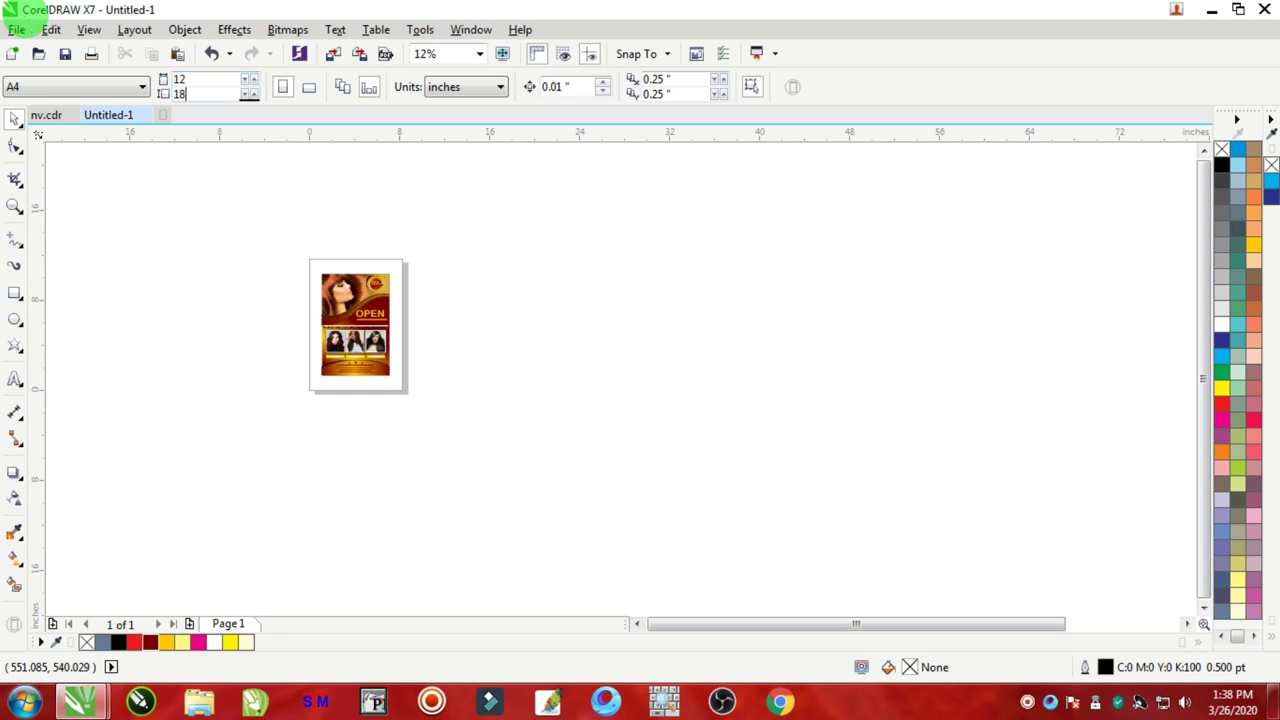
{"action": "key", "text": "Return"}
Step: Group all 27 flyer objects and move the group to the page's top-left corner
{"action": "left_click_drag", "start_coordinate": [417, 226], "coordinate": [720, 537]}
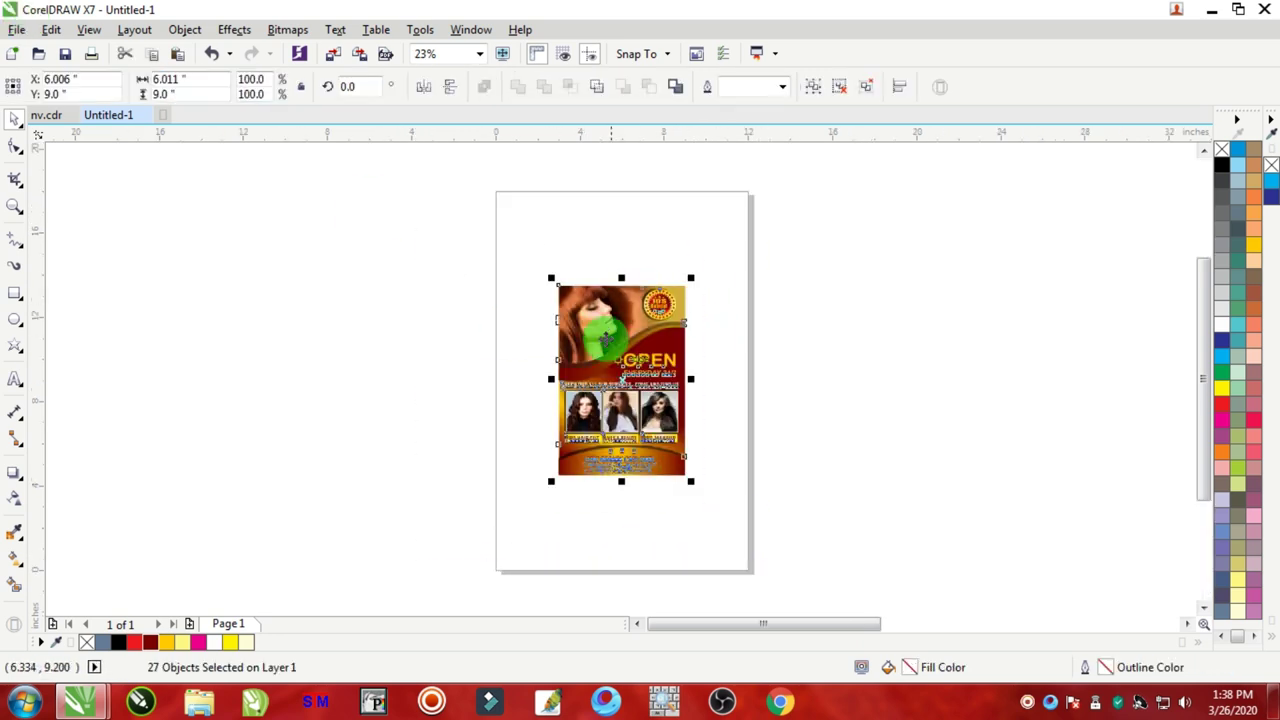
{"action": "right_click", "coordinate": [593, 300]}
{"action": "left_click", "coordinate": [662, 362]}
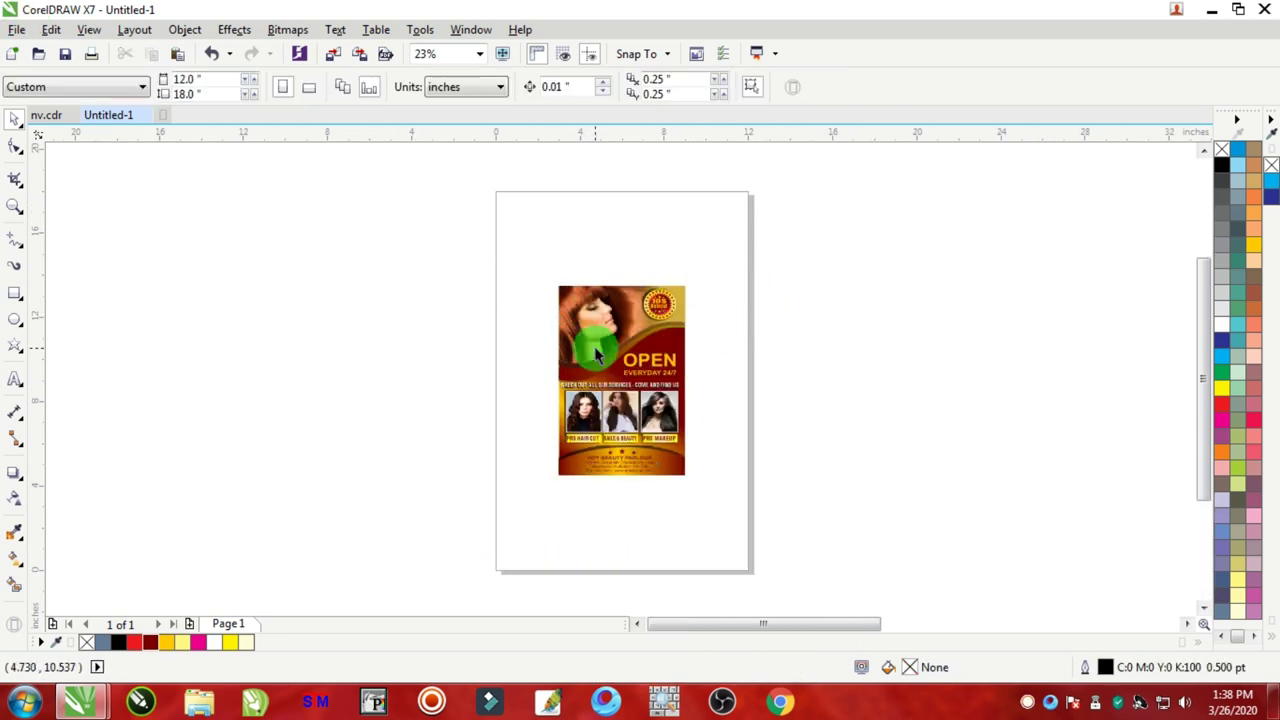
{"action": "left_click_drag", "start_coordinate": [591, 346], "coordinate": [530, 262]}
{"action": "scroll", "coordinate": [521, 284], "scroll_direction": "up", "scroll_amount": 4}
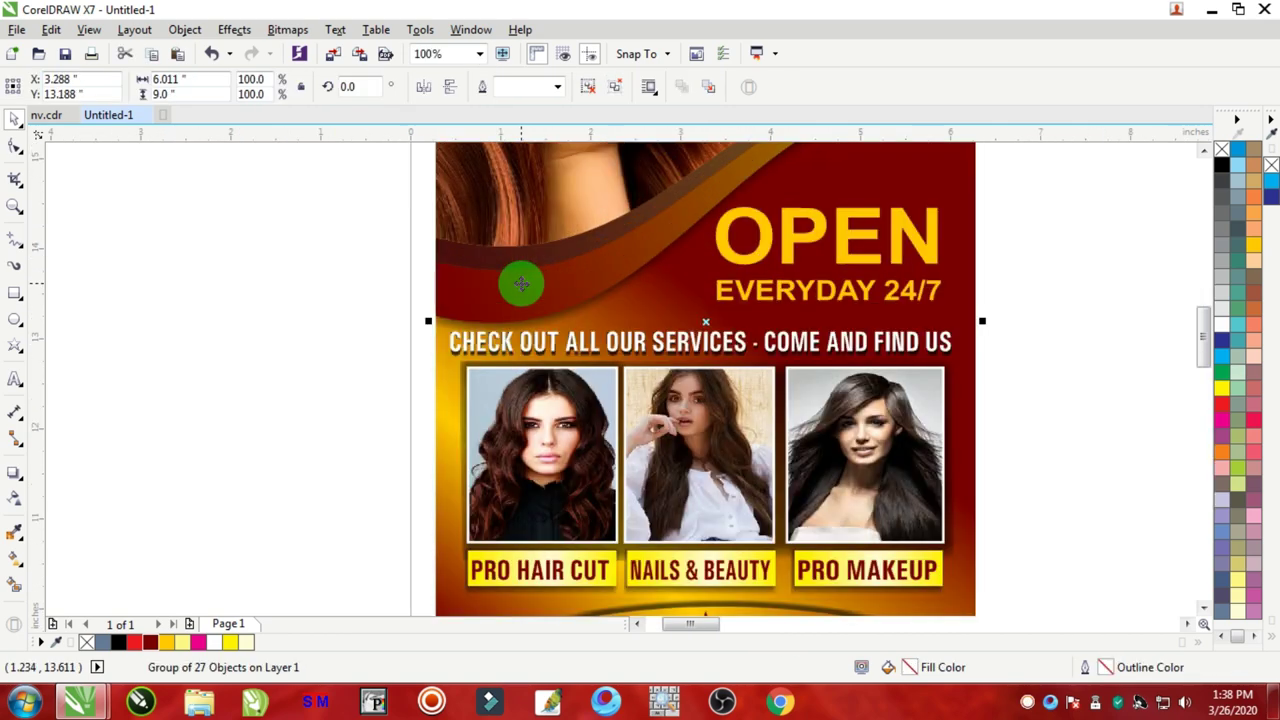
{"action": "scroll", "coordinate": [521, 284], "scroll_direction": "down", "scroll_amount": 4}
Step: Open the Transformations docker, switch units to millimetres, and set a 150 mm rightward offset
{"action": "key", "text": "alt+F7"}
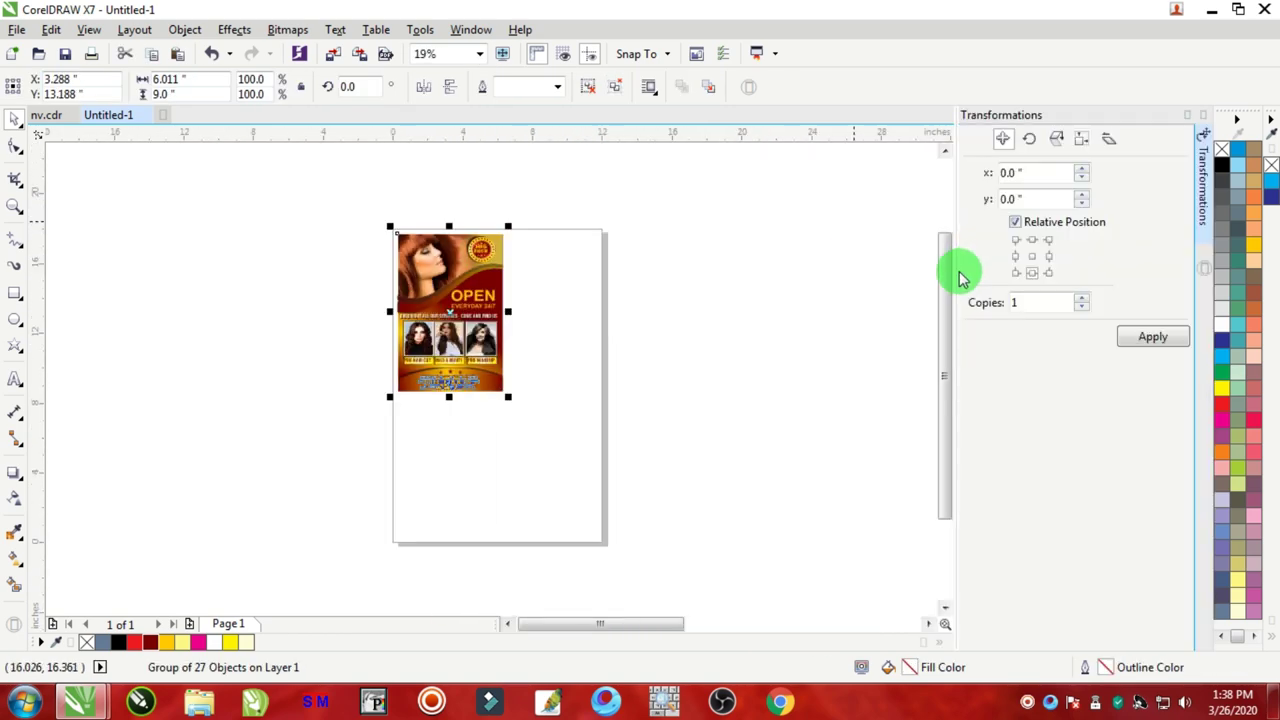
{"action": "left_click", "coordinate": [844, 228]}
{"action": "left_click", "coordinate": [447, 92]}
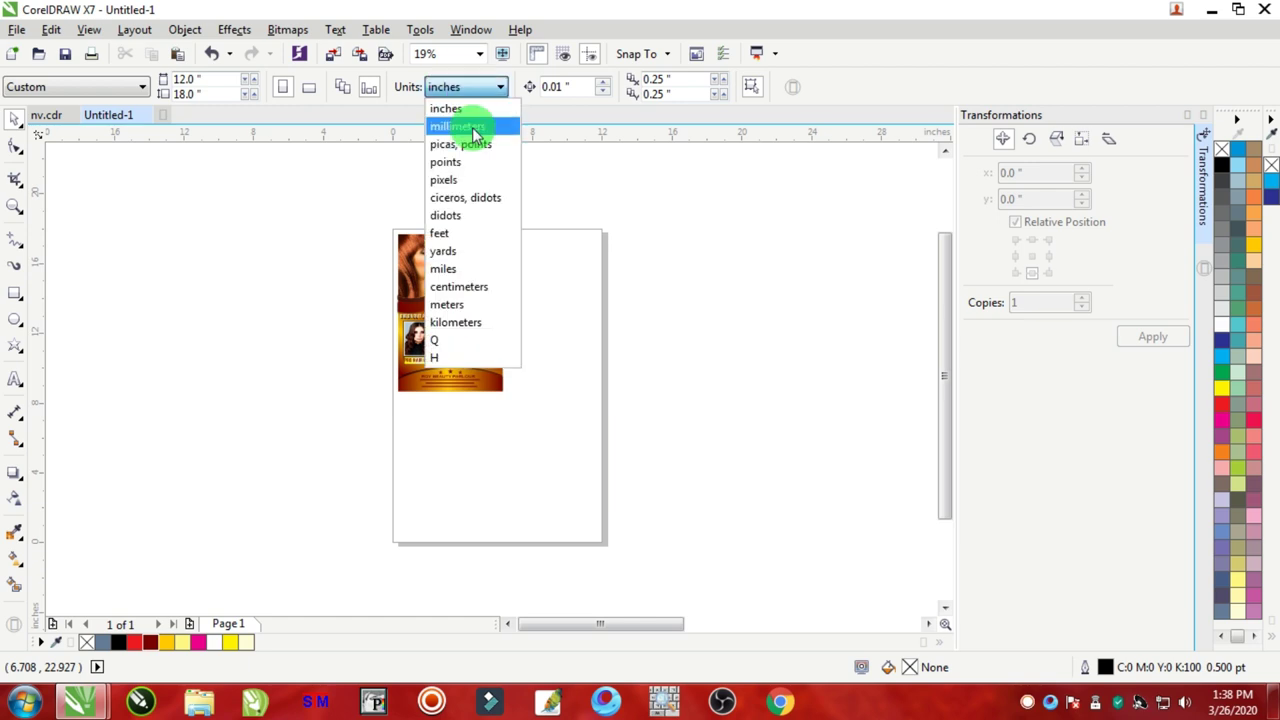
{"action": "left_click", "coordinate": [461, 126]}
{"action": "key", "text": "ctrl+a"}
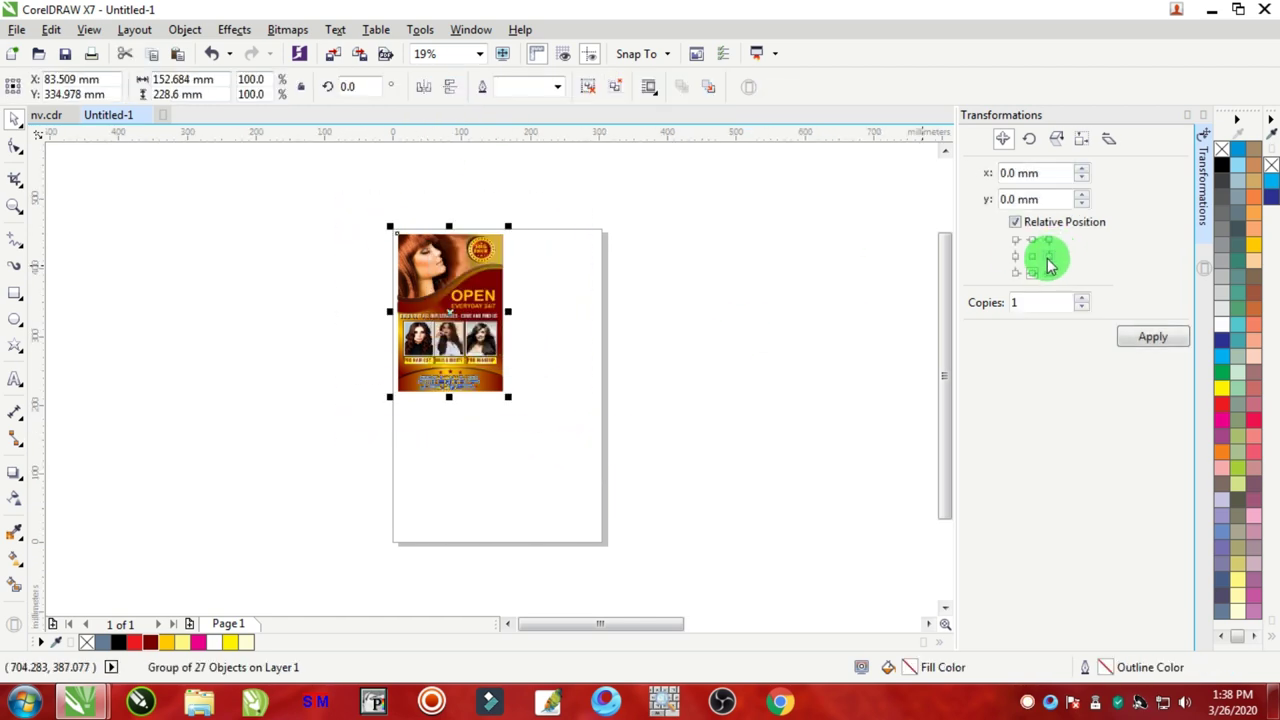
{"action": "left_click", "coordinate": [1048, 257]}
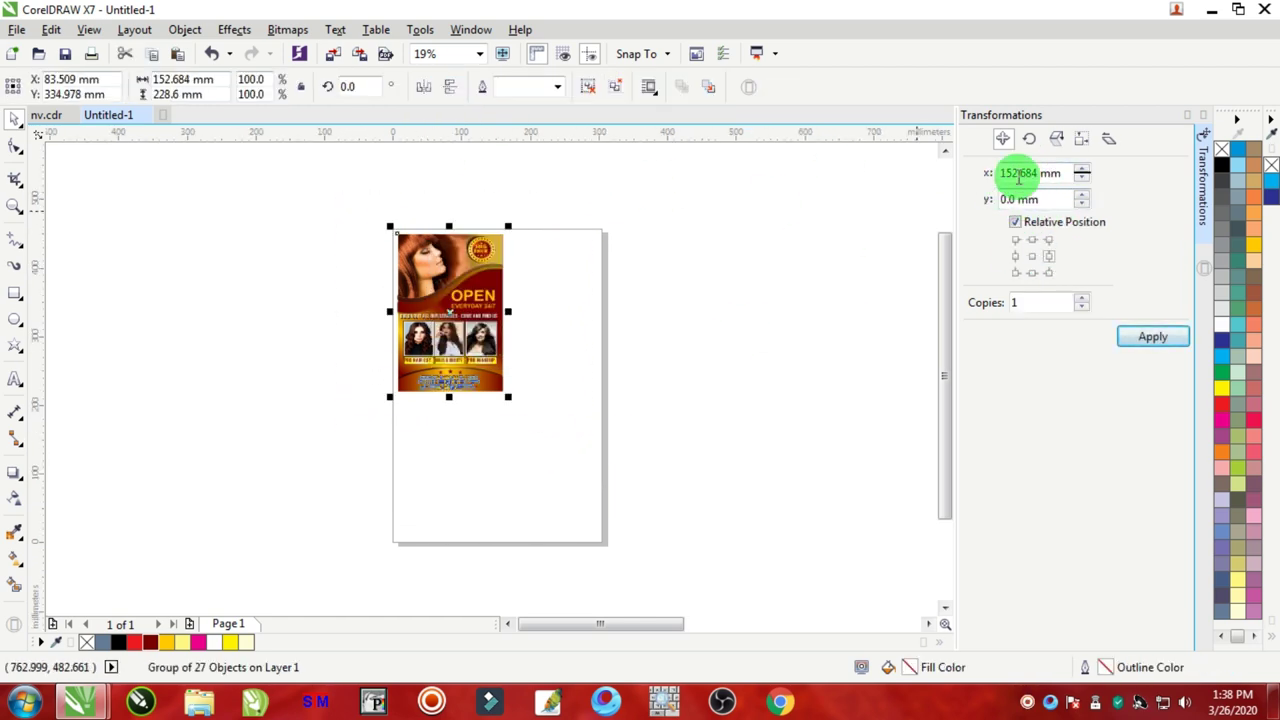
{"action": "left_click_drag", "start_coordinate": [600, 200], "coordinate": [194, 480]}
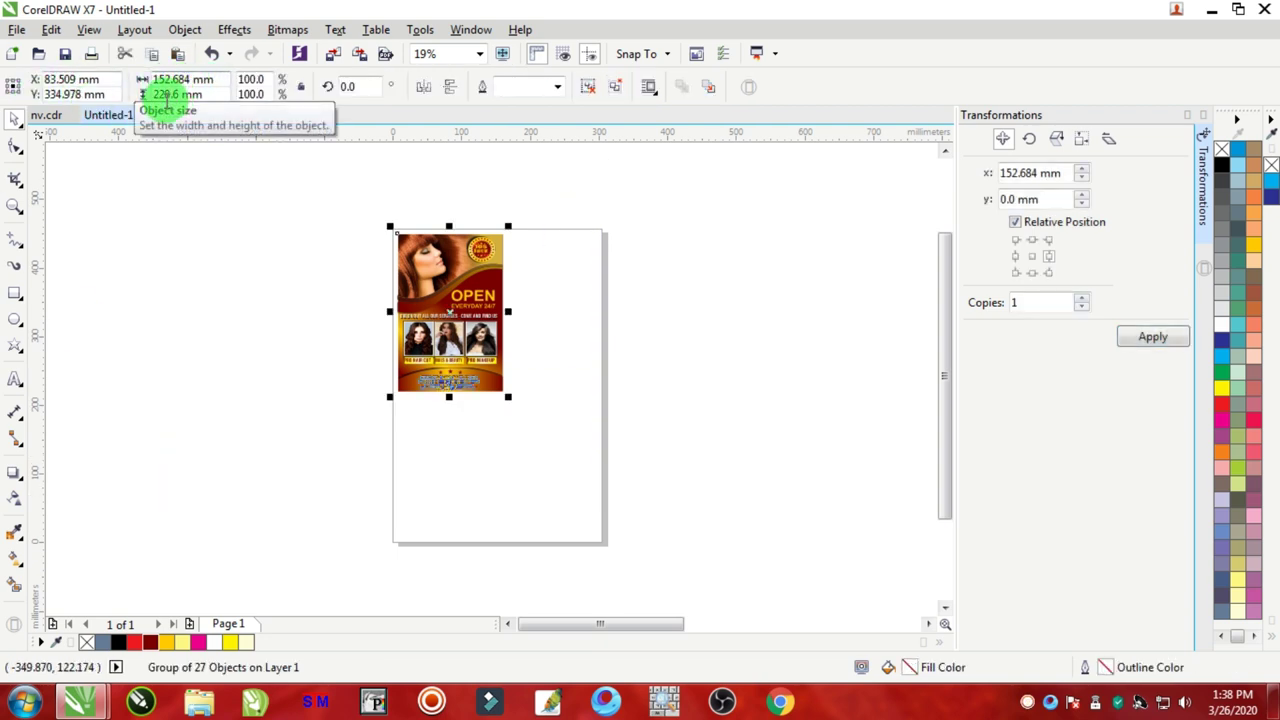
Step: Resize the flyer group to 150 × 225 mm and confirm the horizontal move offset
{"action": "left_click", "coordinate": [222, 78]}
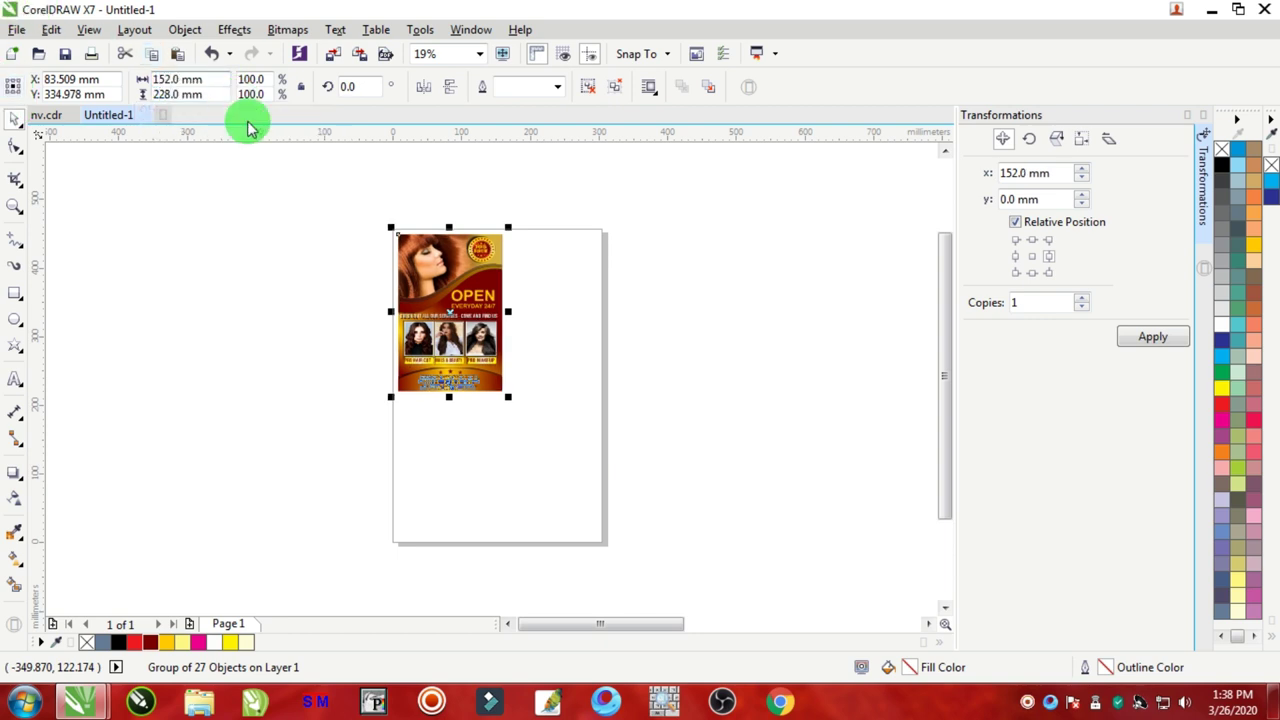
{"action": "left_click", "coordinate": [198, 79]}
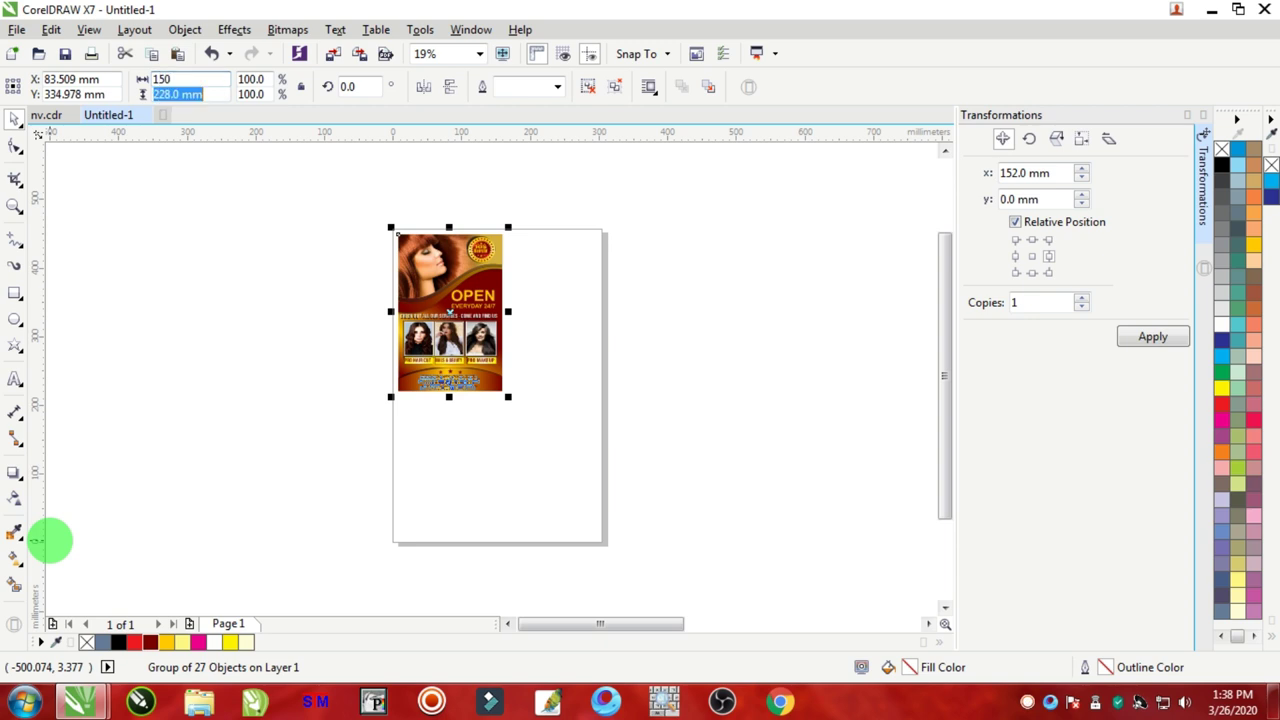
{"action": "type", "text": "225"}
{"action": "key", "text": "Return"}
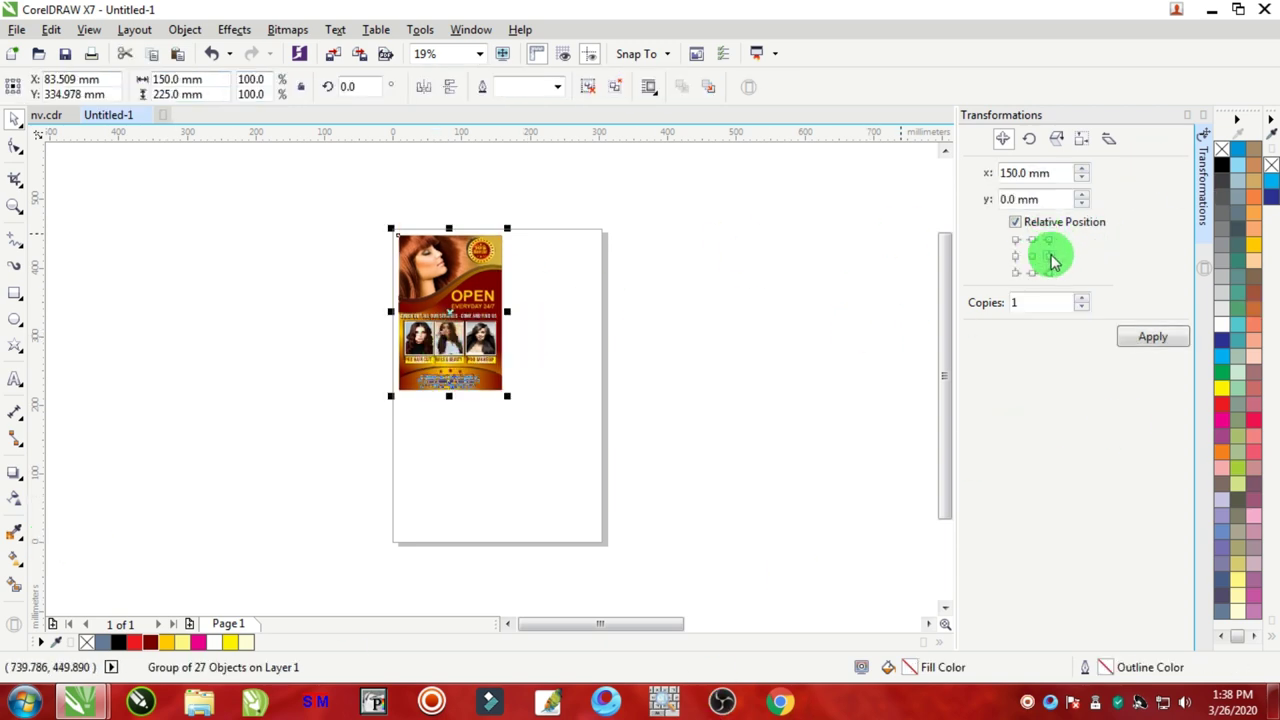
{"action": "left_click", "coordinate": [1023, 172]}
{"action": "left_click", "coordinate": [1016, 140]}
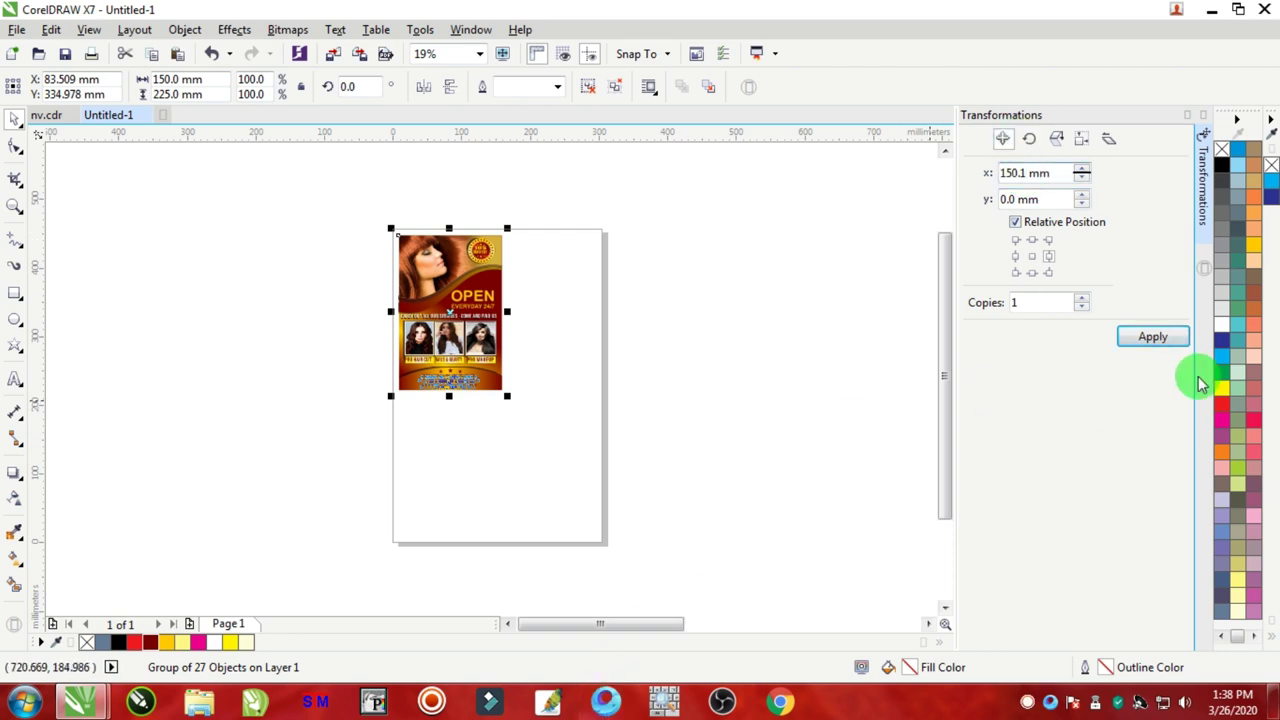
Step: Copy the flyer to the right, then copy both flyers directly below to form a 2×2 grid
{"action": "left_click", "coordinate": [1150, 337]}
{"action": "scroll", "coordinate": [493, 243], "scroll_direction": "up", "scroll_amount": 10}
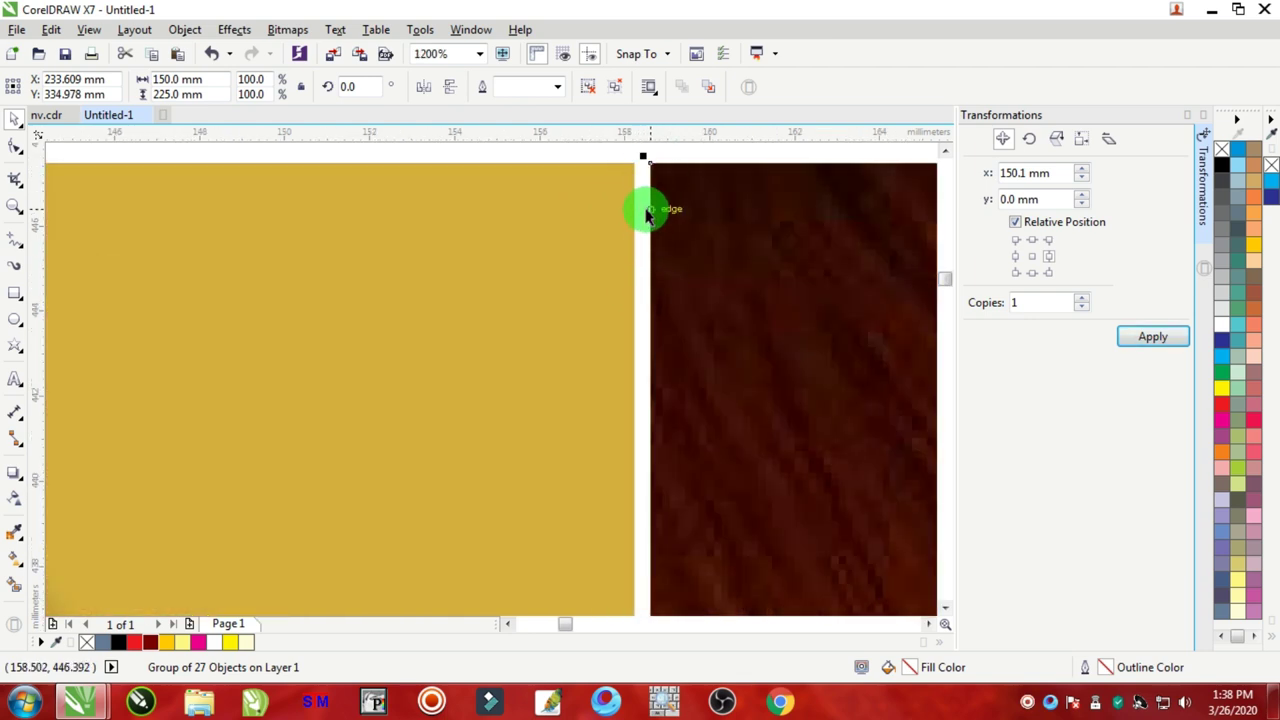
{"action": "scroll", "coordinate": [628, 278], "scroll_direction": "down", "scroll_amount": 10}
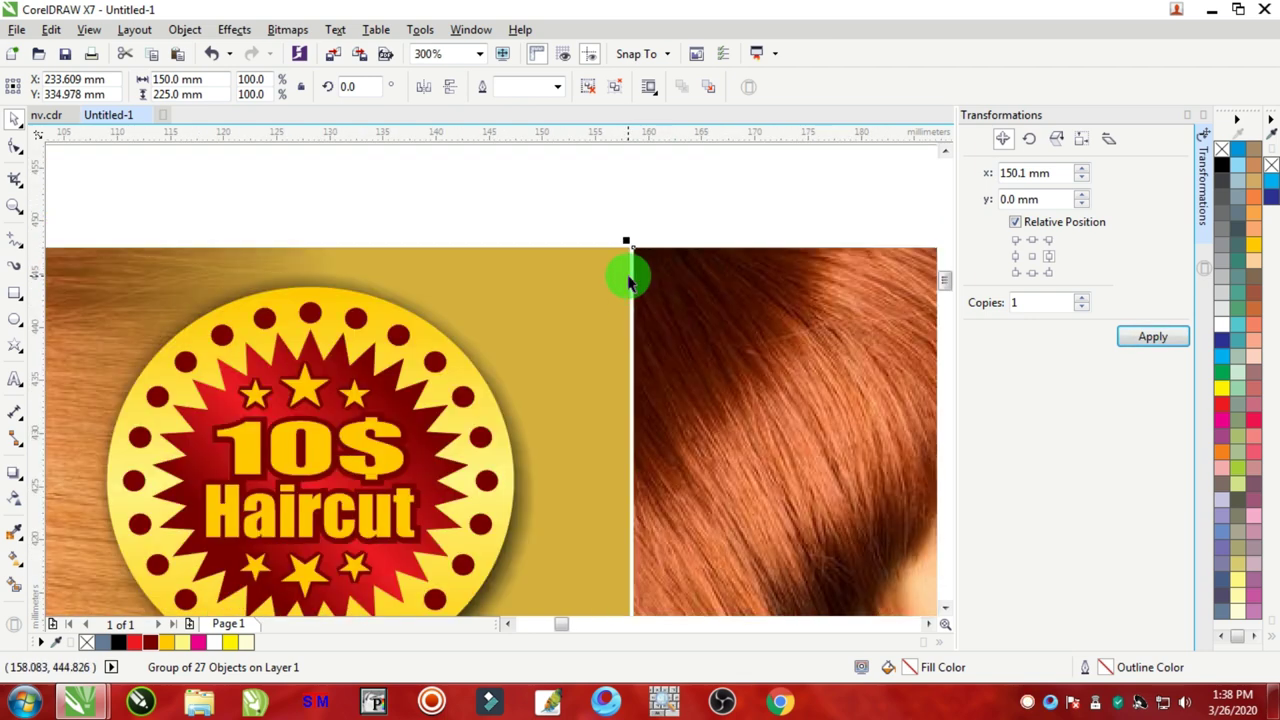
{"action": "left_click_drag", "start_coordinate": [784, 220], "coordinate": [462, 480]}
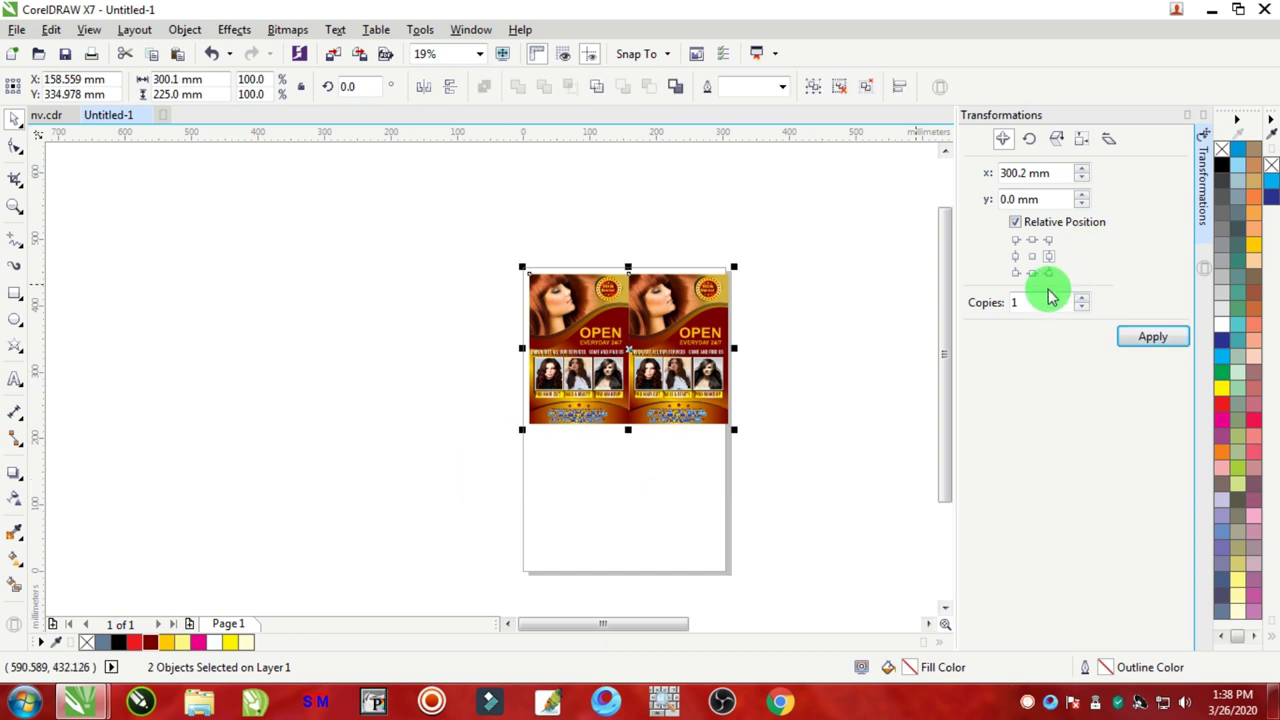
{"action": "left_click", "coordinate": [1032, 272]}
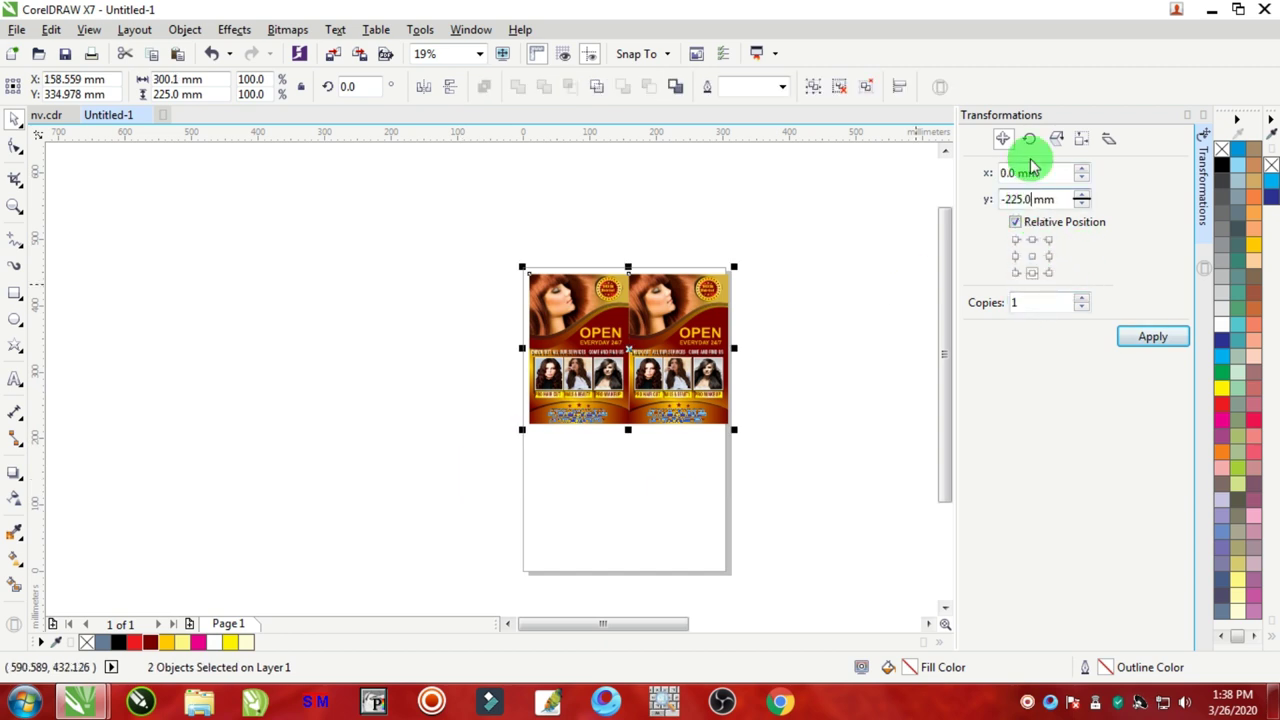
{"action": "left_click", "coordinate": [1143, 337]}
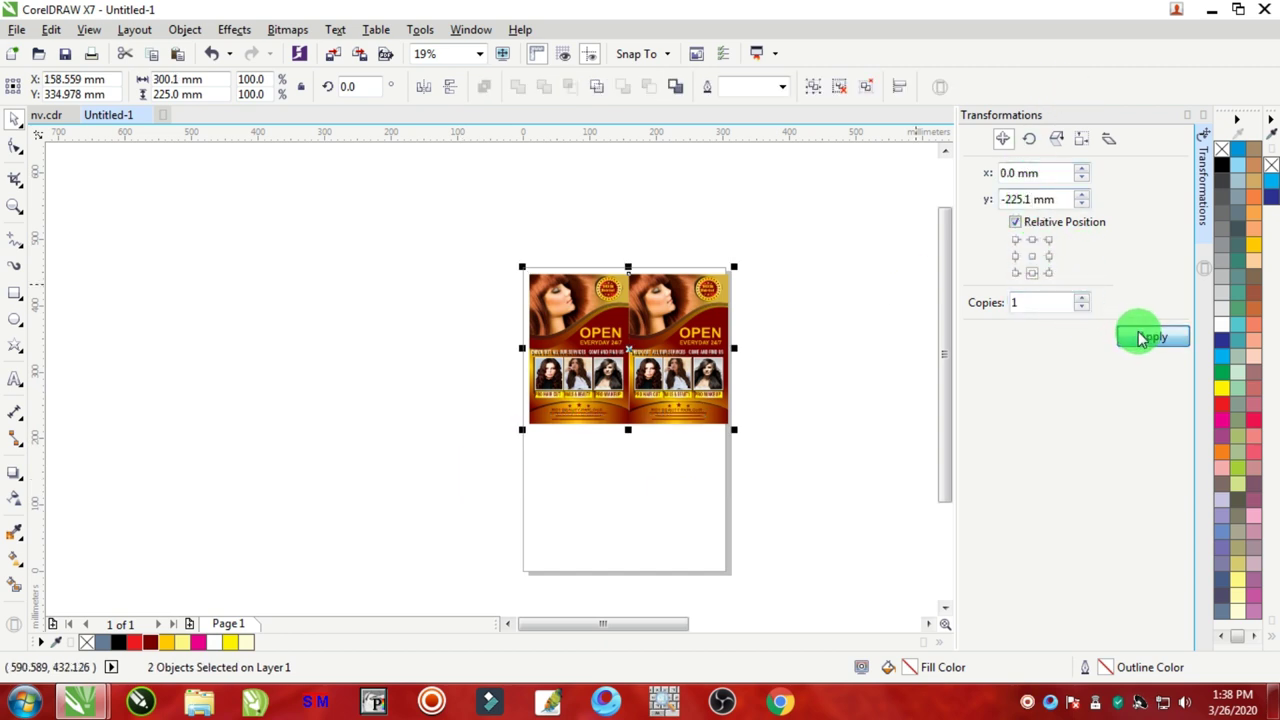
Step: Select all four flyers and group them with Ctrl+G
{"action": "left_click", "coordinate": [790, 238]}
{"action": "left_click_drag", "start_coordinate": [790, 238], "coordinate": [471, 594]}
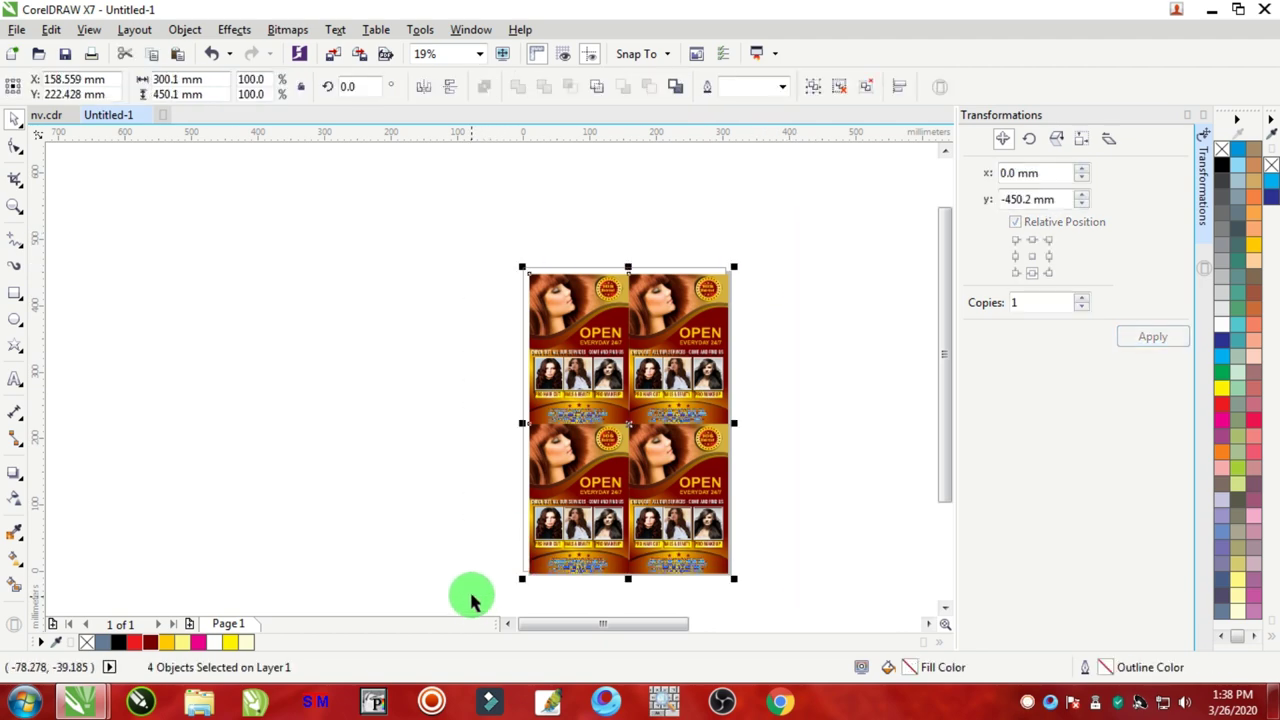
{"action": "key", "text": "ctrl+g"}
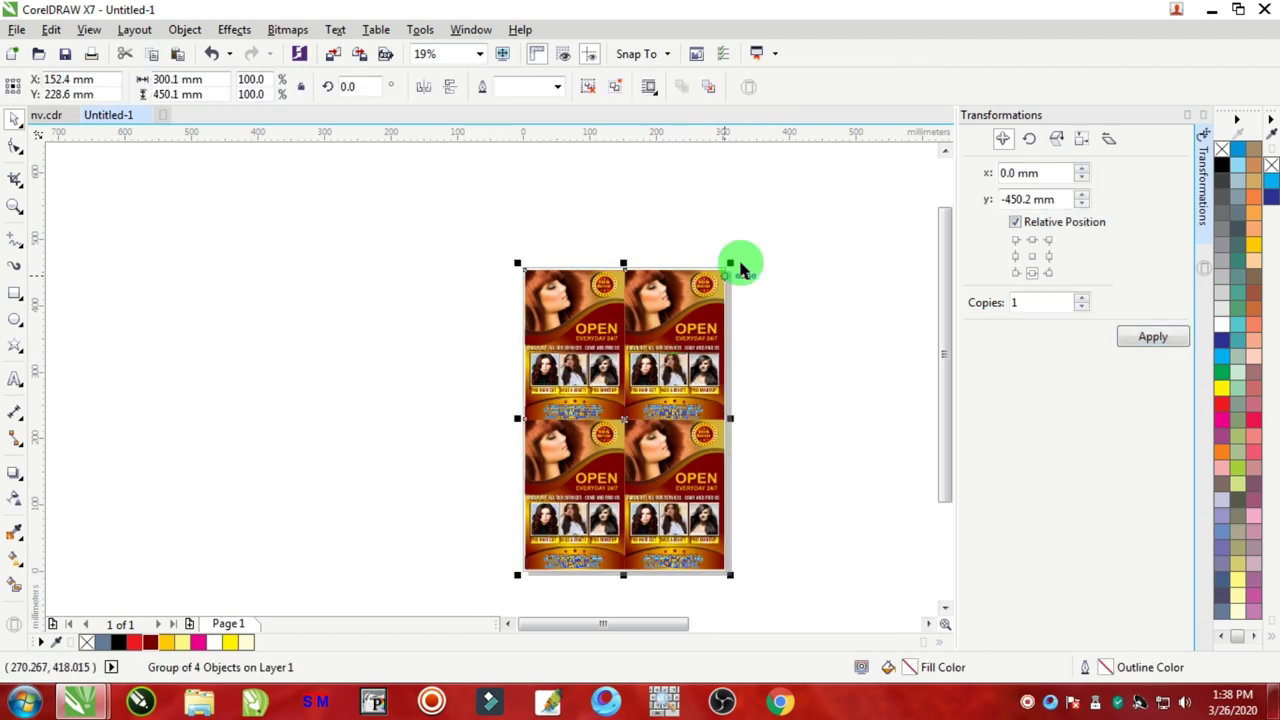
{"action": "key", "text": "Escape"}
{"action": "scroll", "coordinate": [730, 570], "scroll_direction": "up", "scroll_amount": 4}
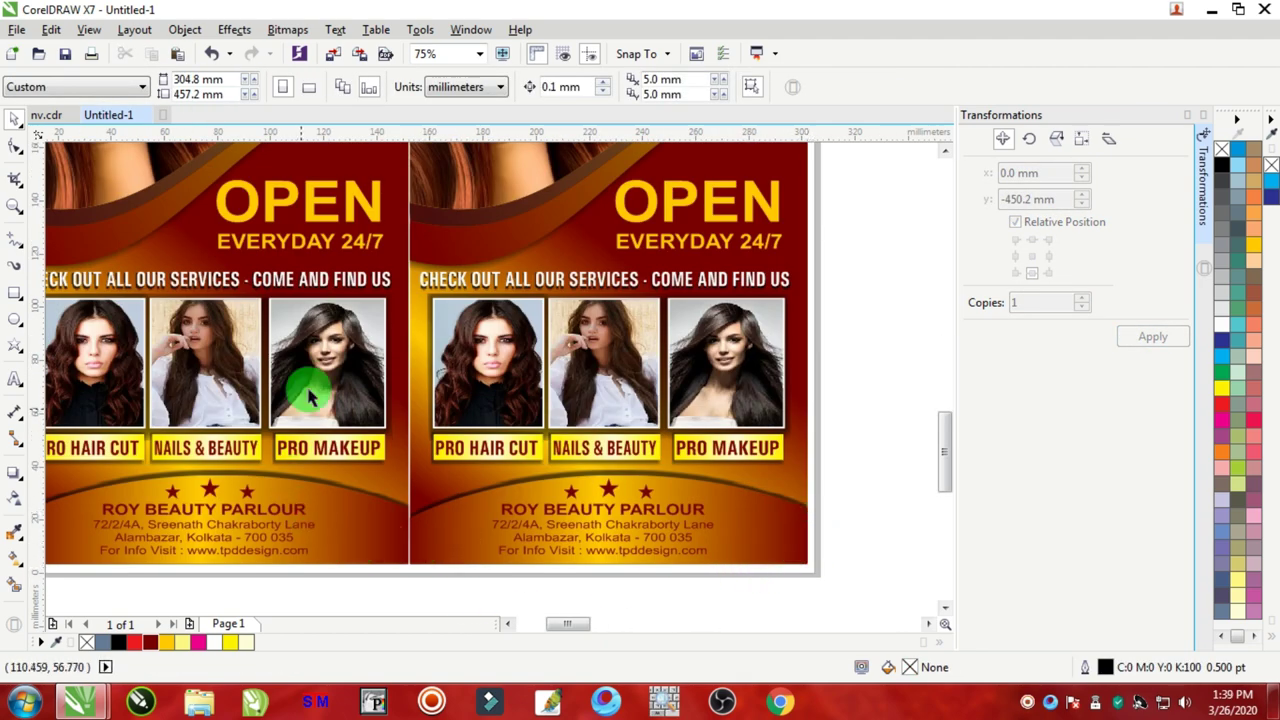
{"action": "scroll", "coordinate": [438, 365], "scroll_direction": "down", "scroll_amount": 4}
{"action": "scroll", "coordinate": [436, 355], "scroll_direction": "up", "scroll_amount": 2}
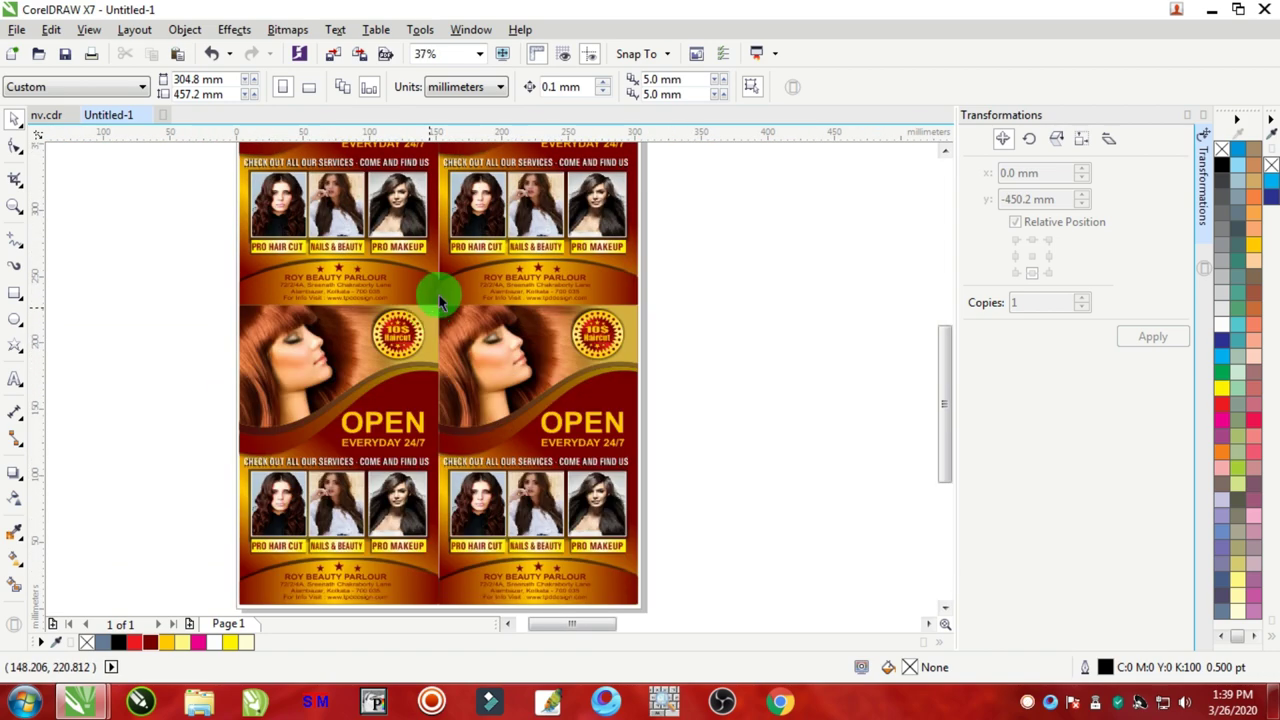
{"action": "scroll", "coordinate": [438, 300], "scroll_direction": "up", "scroll_amount": 2}
{"action": "scroll", "coordinate": [489, 372], "scroll_direction": "down", "scroll_amount": 4}
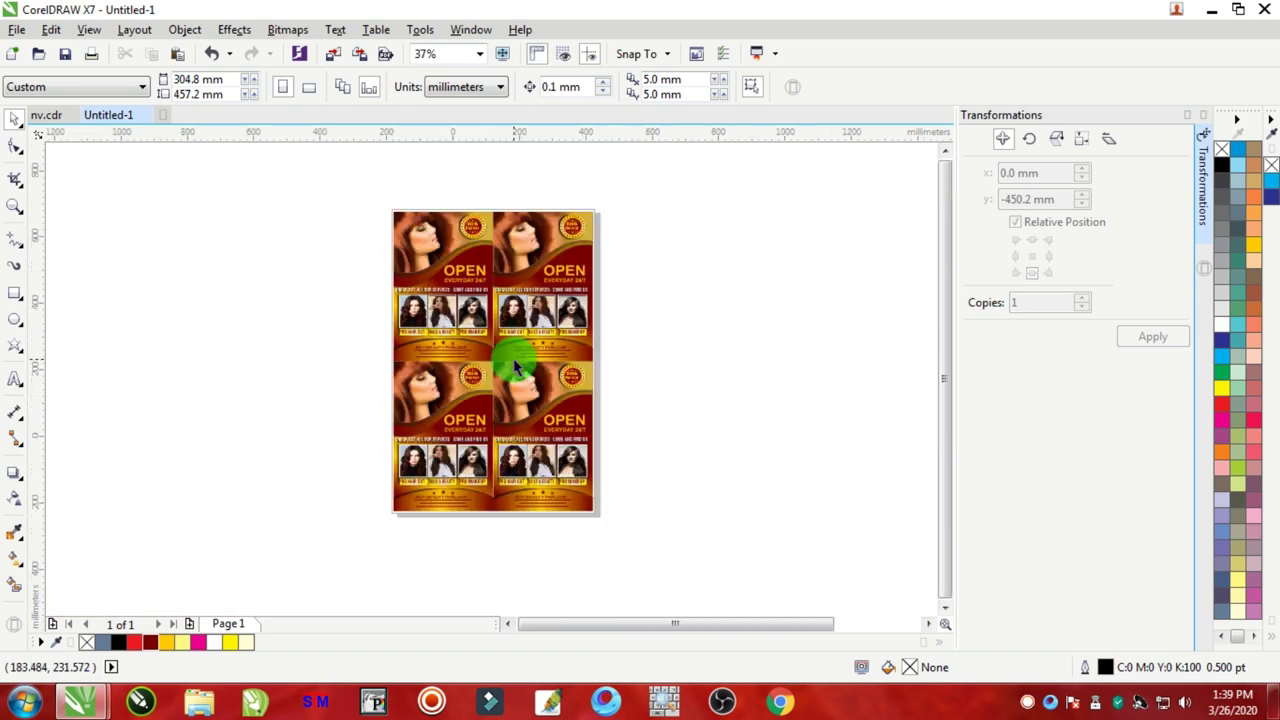